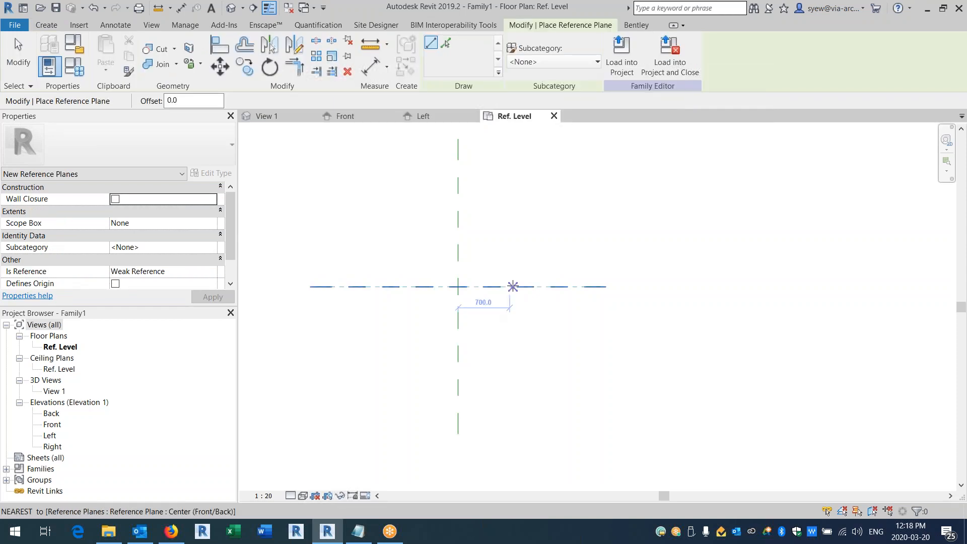
Step: Draw vertical reference planes on both sides of the center plane, about 823 mm to its right and 939 mm to its left
click(519, 203)
click(521, 417)
click(389, 212)
click(389, 414)
Step: Draw horizontal reference planes about 686 mm above and 734 mm below the Center (Front/Back) plane
click(321, 236)
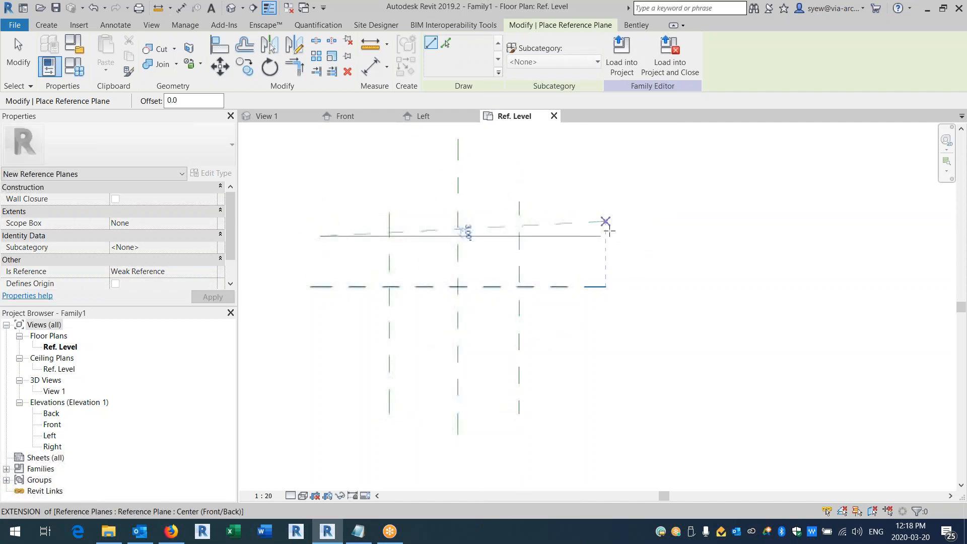
click(606, 235)
click(297, 341)
click(584, 341)
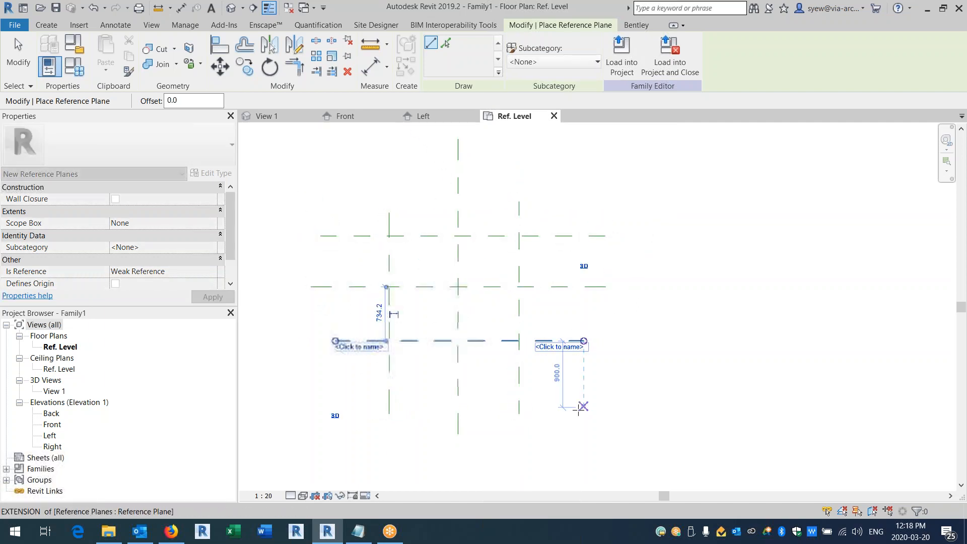
key(Escape)
key(Escape)
scroll(458, 287, up, 2)
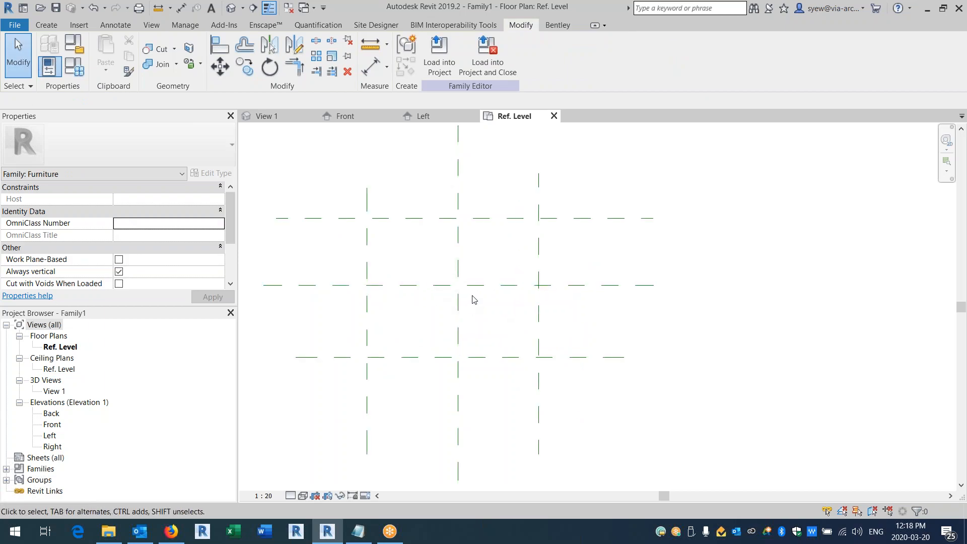
Step: Set the upper horizontal reference plane's distance from the Center (Front/Back) plane to 500 mm
mouse_move(573, 308)
middle_down()
mouse_move(611, 331)
mouse_move(562, 318)
middle_up()
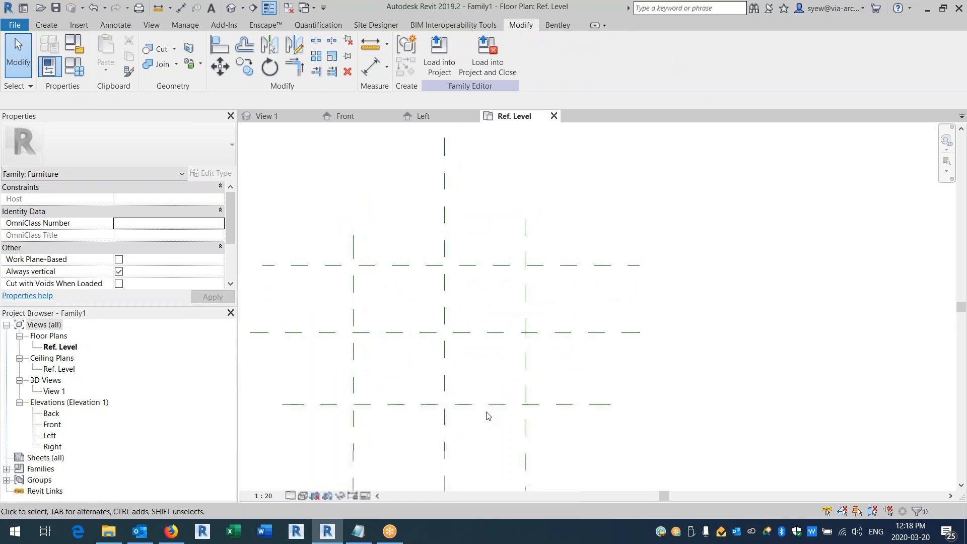
click(469, 405)
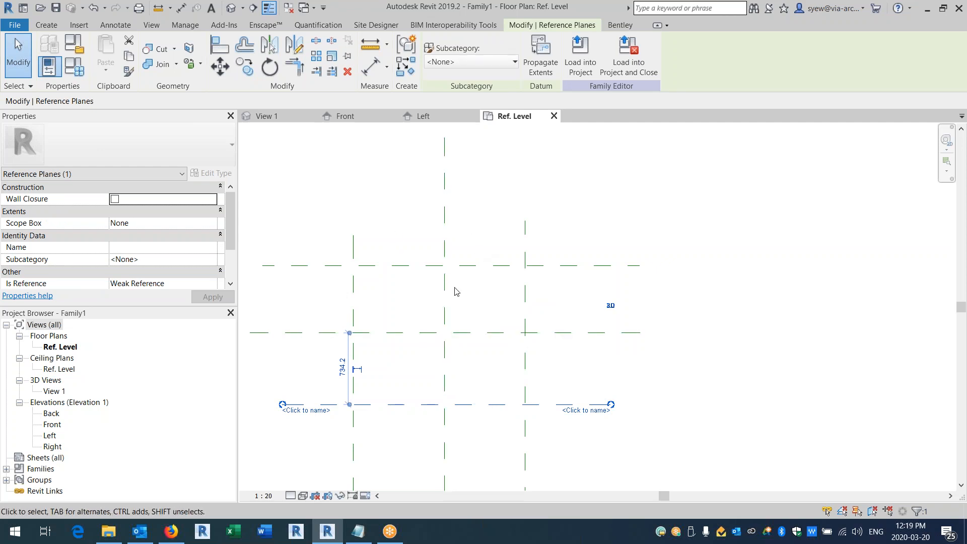
click(492, 283)
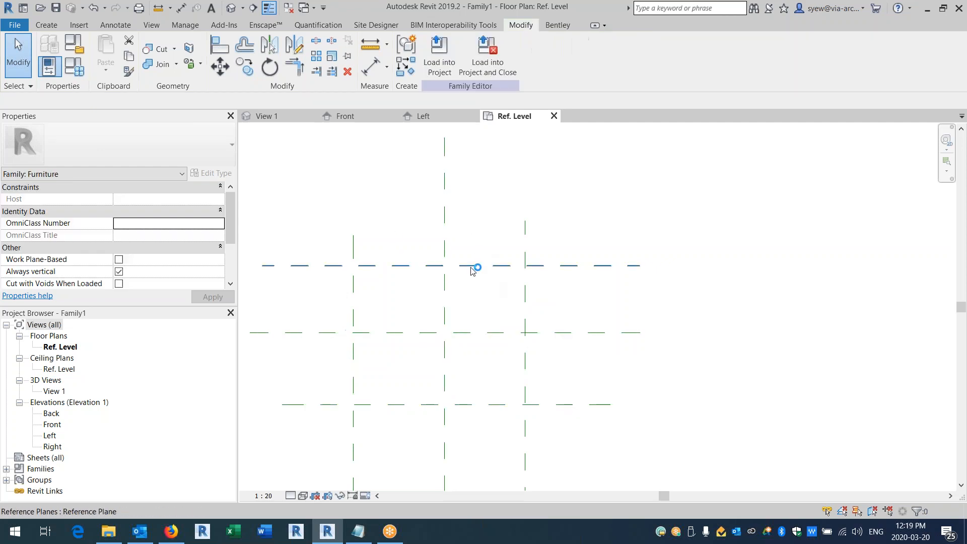
click(472, 267)
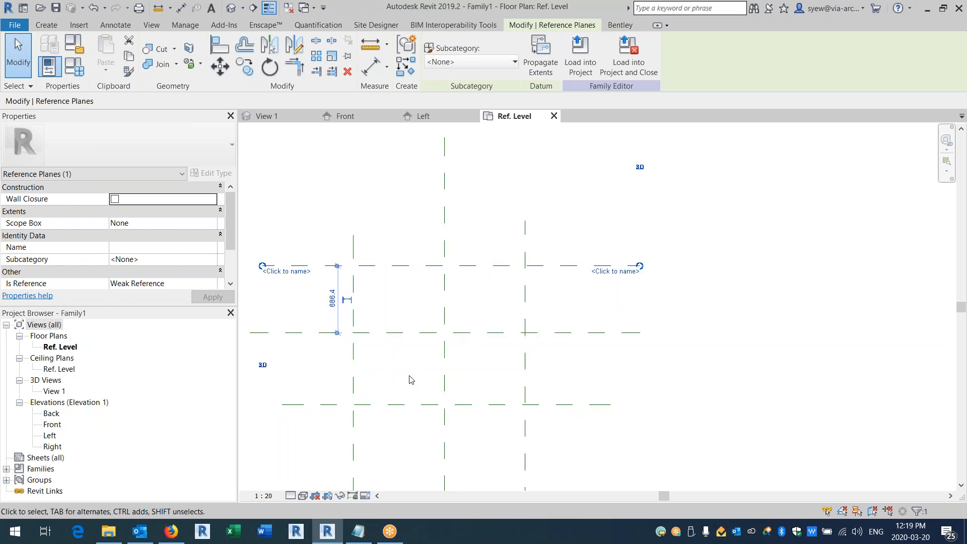
middle_drag(395, 346, 471, 317)
click(409, 271)
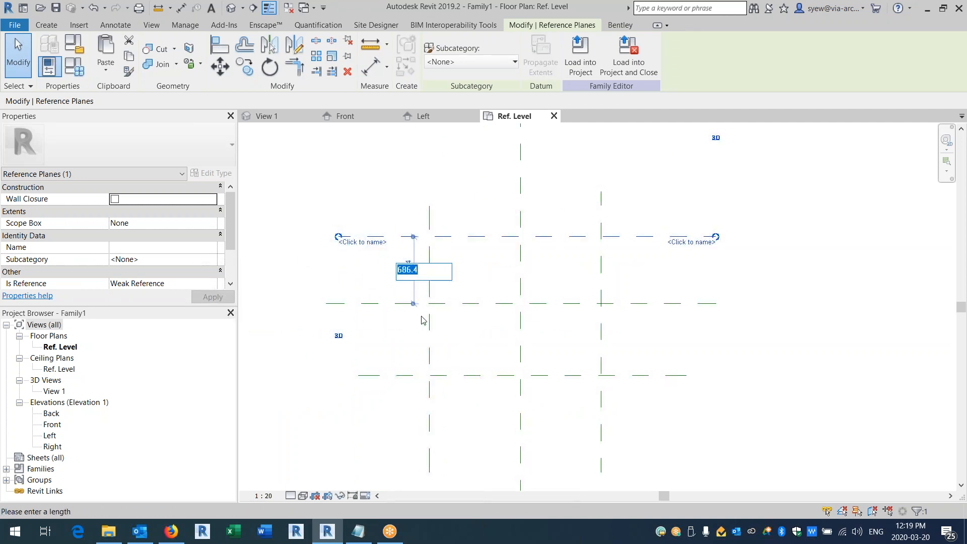
text(500)
key(Return)
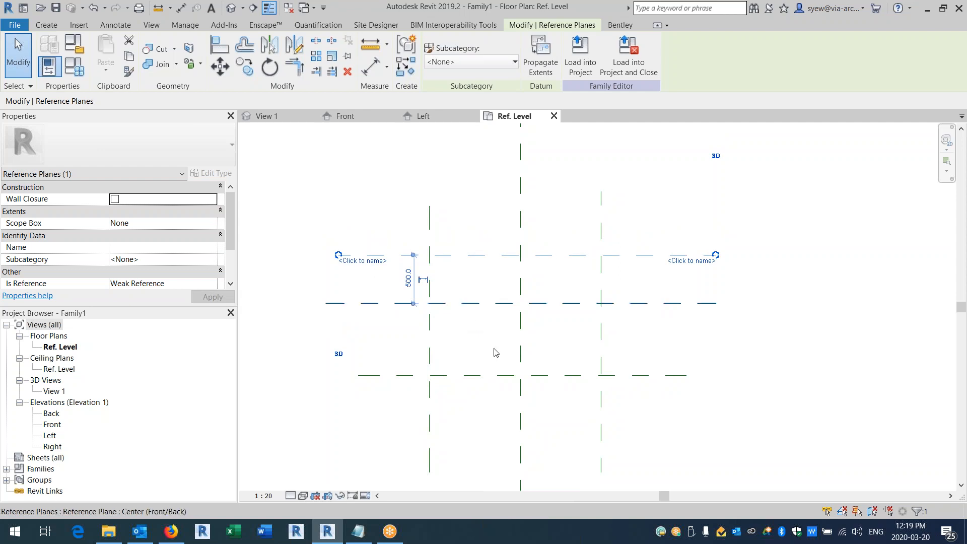
Step: Set the lower horizontal reference plane's distance from the Center (Front/Back) plane to 500 mm
click(484, 376)
click(411, 339)
text(500)
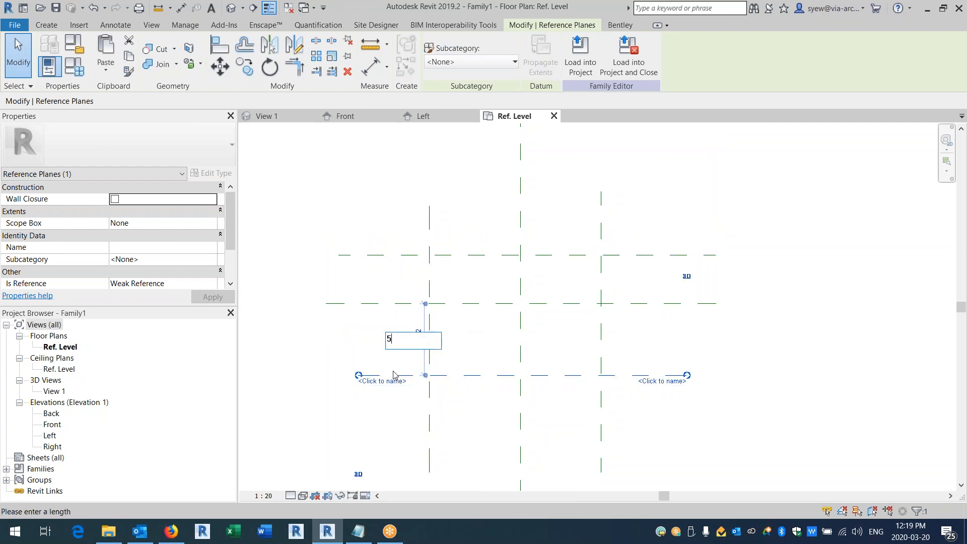
key(Return)
Step: Try setting the left and right vertical reference planes to 900 mm from the center plane using their temporary dimensions
click(430, 282)
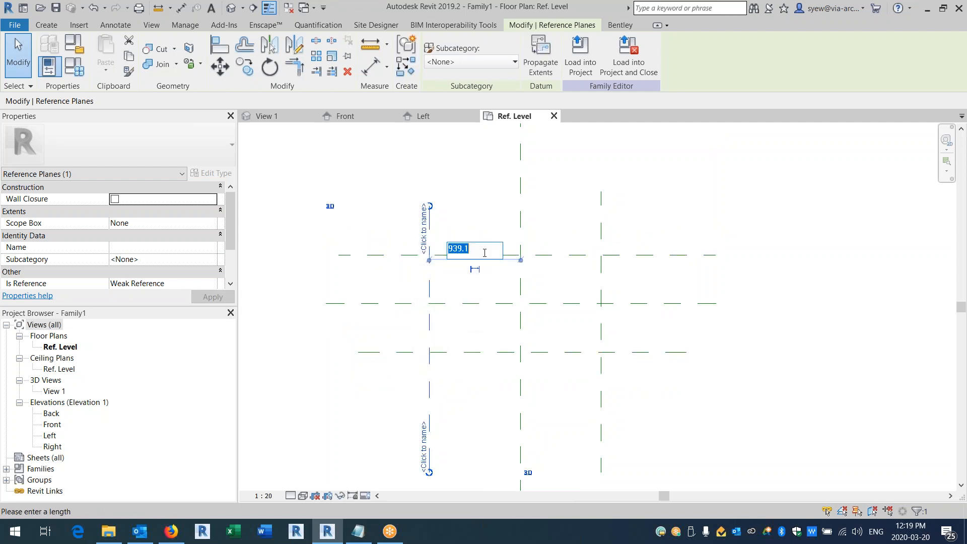
click(474, 249)
text(900)
key(Return)
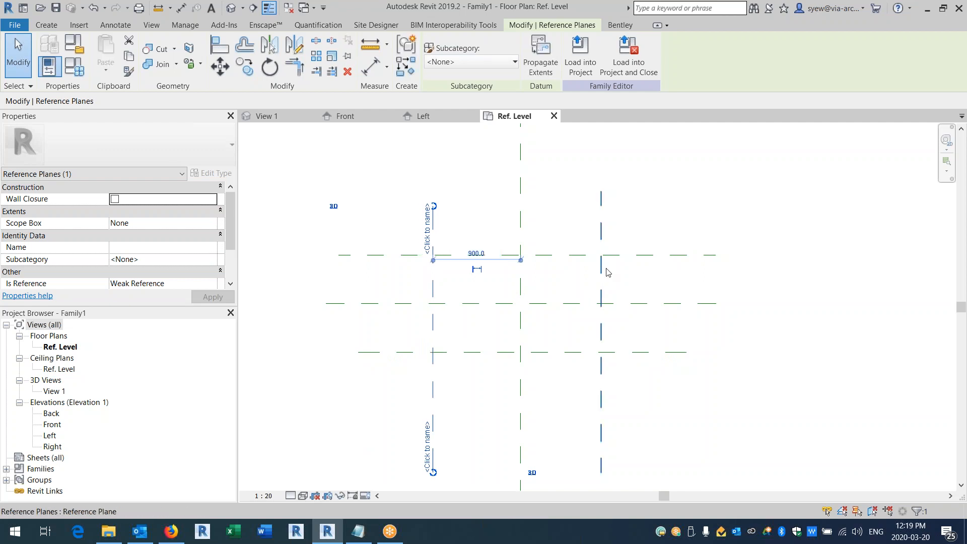
click(602, 268)
click(561, 242)
text(900)
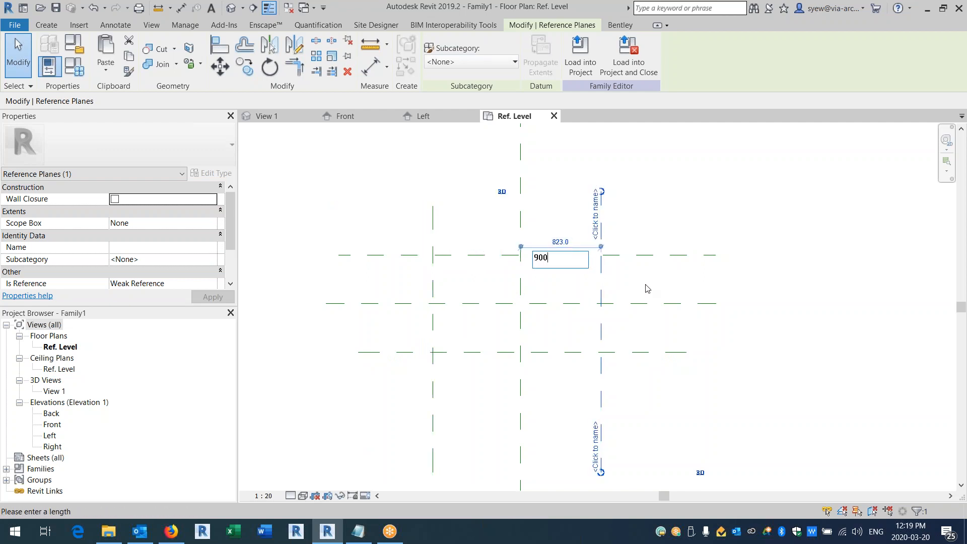
key(Return)
click(680, 284)
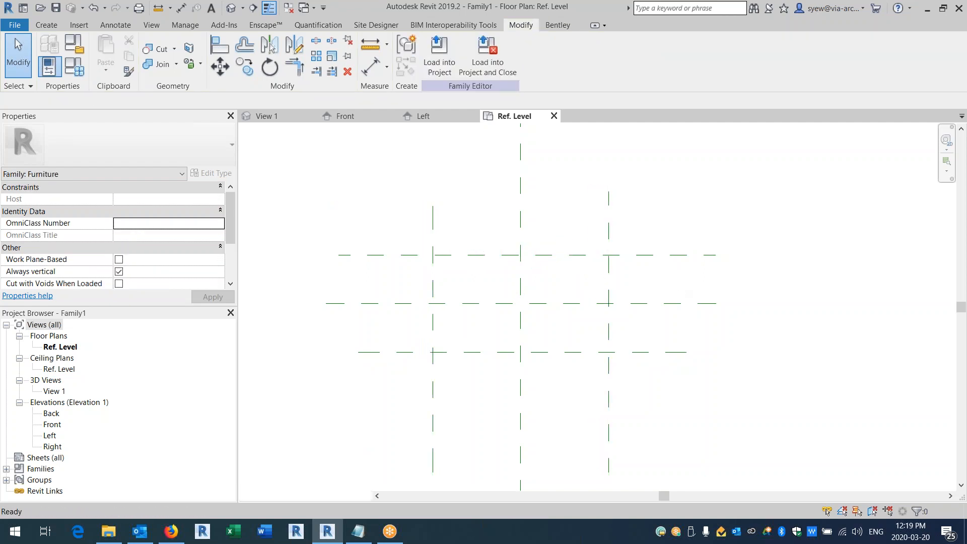
Step: Add a continuous aligned dimension across the three vertical reference planes, placed above the horizontal planes
click(181, 8)
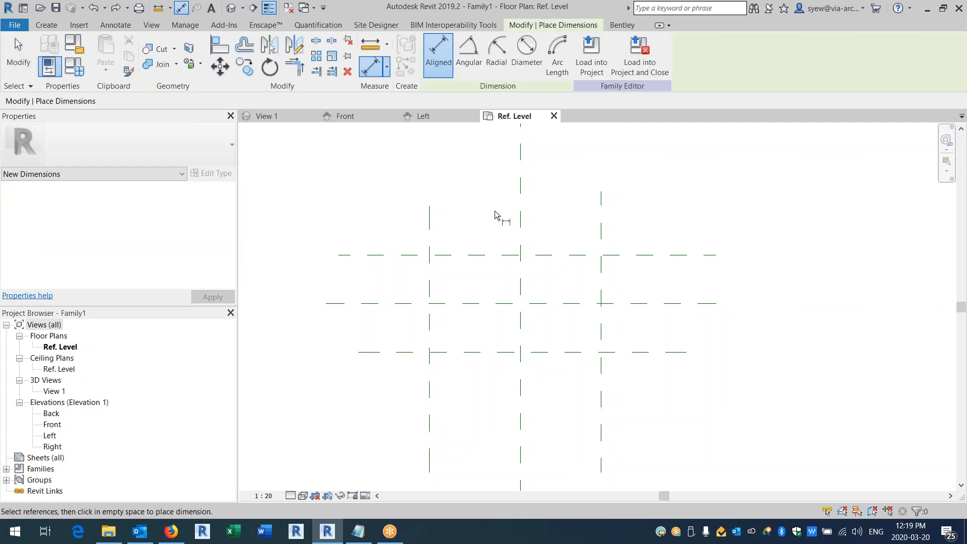
click(520, 216)
click(430, 219)
click(602, 233)
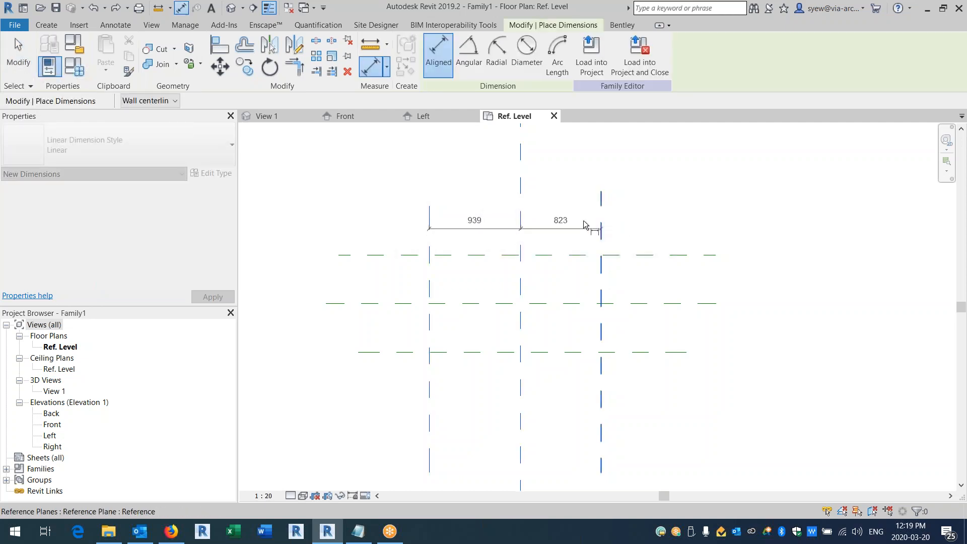
click(564, 199)
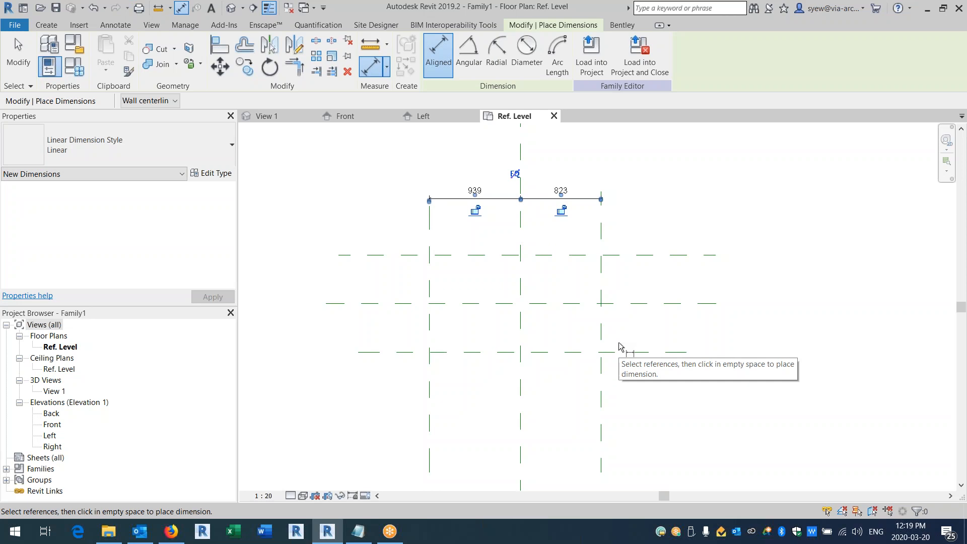
key(Escape)
key(Escape)
key(Escape)
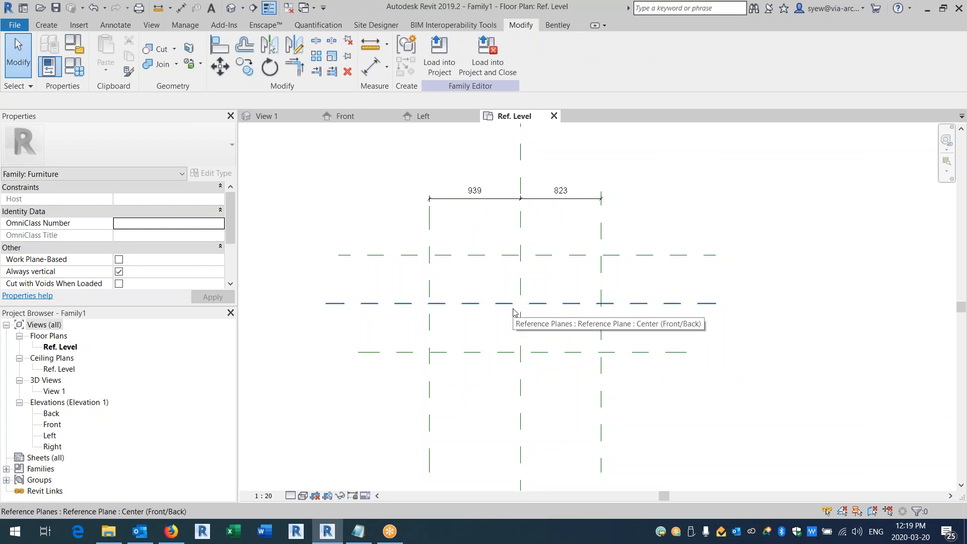
Step: Set the left and right vertical planes each 900 mm from the center plane and apply the equality constraint to their dimension
click(430, 237)
click(475, 191)
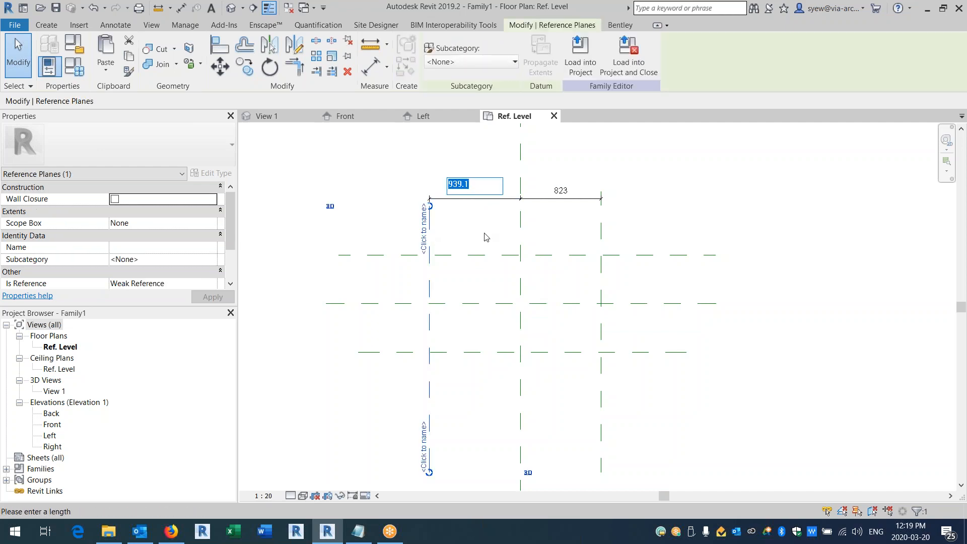
text(900)
key(Return)
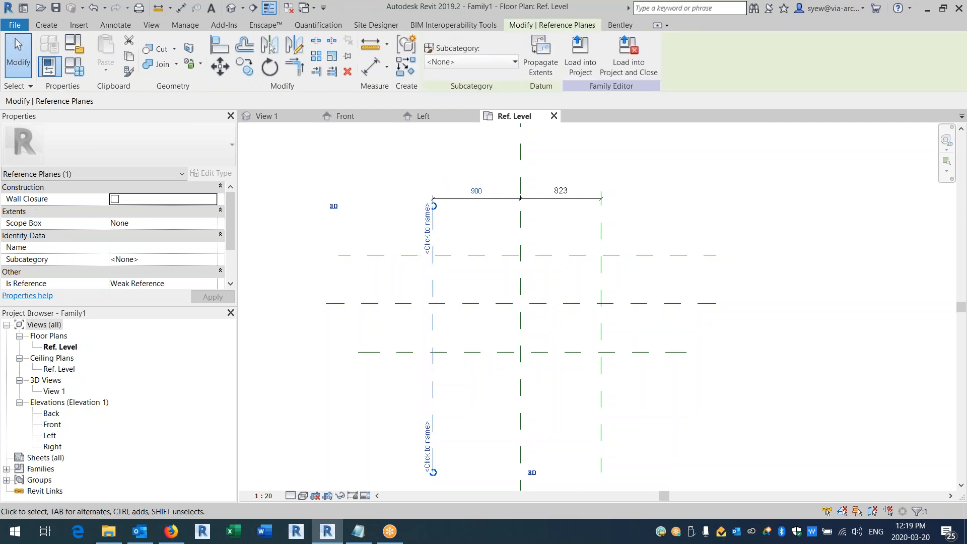
click(602, 234)
click(561, 191)
text(900)
key(Return)
key(Escape)
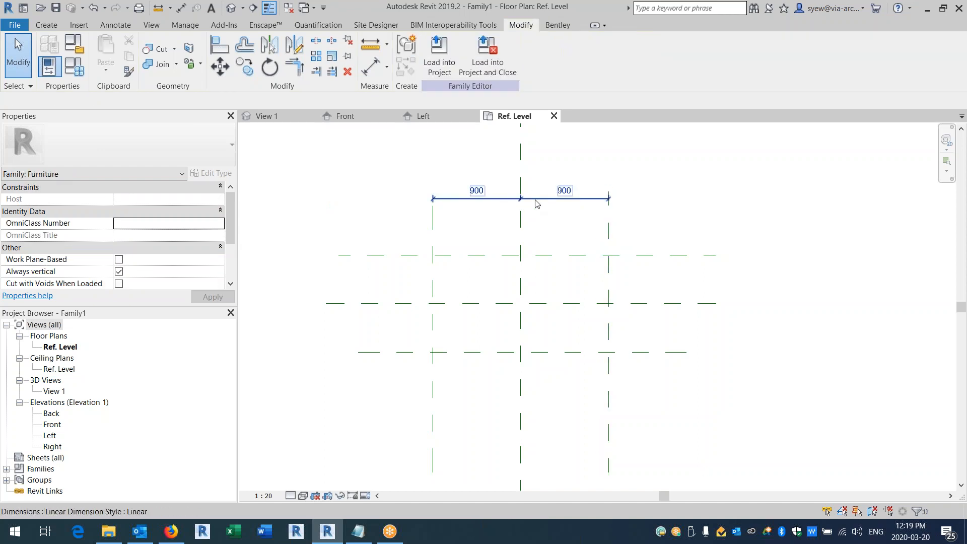
click(536, 200)
click(536, 174)
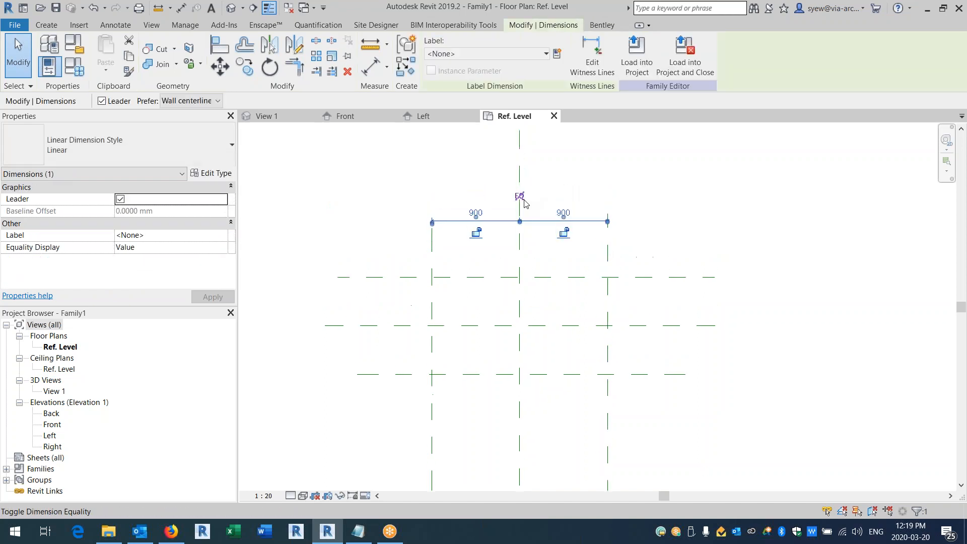
Step: Add an aligned dimension across the three horizontal reference planes and constrain its segments to be equal
click(183, 8)
click(471, 276)
click(471, 326)
click(471, 374)
click(389, 398)
click(363, 326)
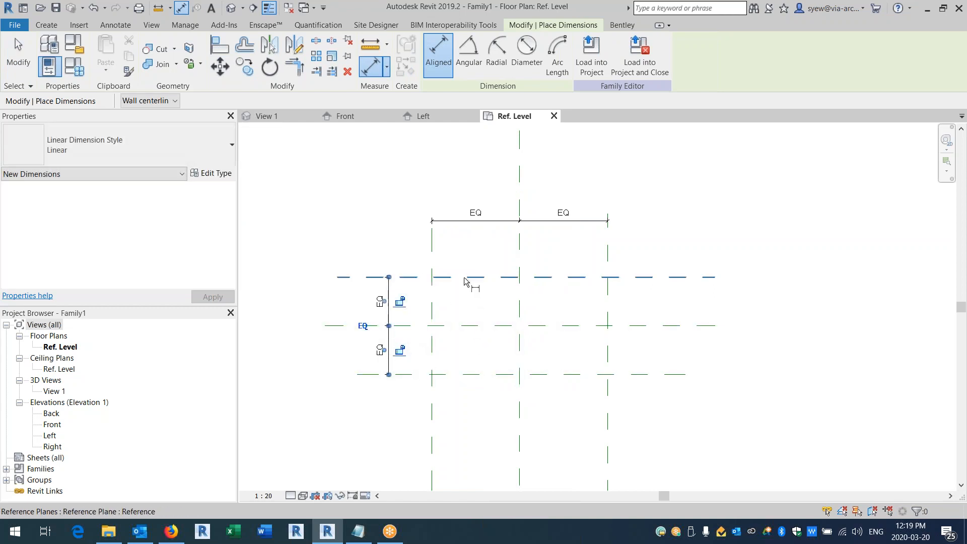
Step: Add overall aligned dimensions between the two outer horizontal planes and between the two outer vertical planes
click(463, 277)
click(465, 375)
click(321, 388)
click(432, 297)
click(607, 297)
click(635, 186)
key(Escape)
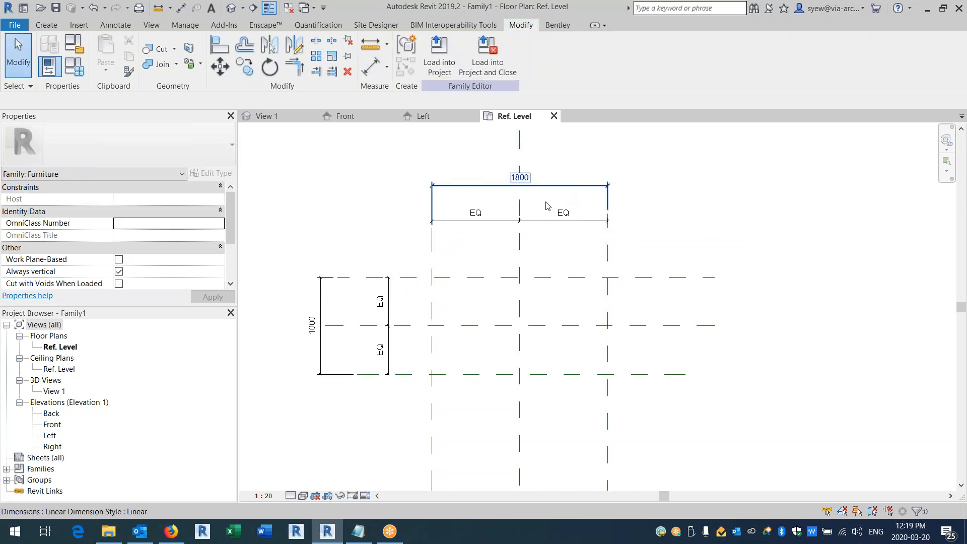
Step: Start a new label parameter named Width for the overall dimension between the outer vertical planes
middle_drag(586, 288, 567, 298)
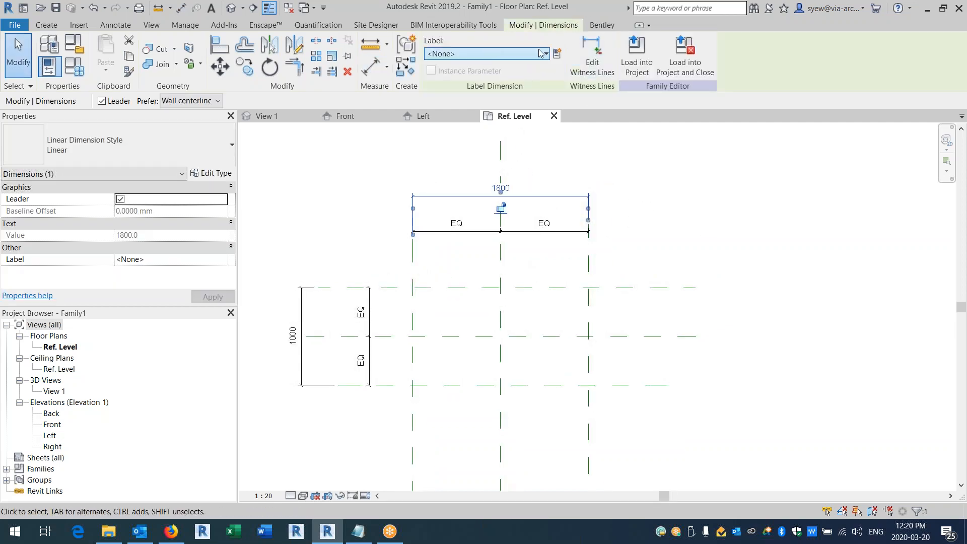
click(558, 53)
text(Width)
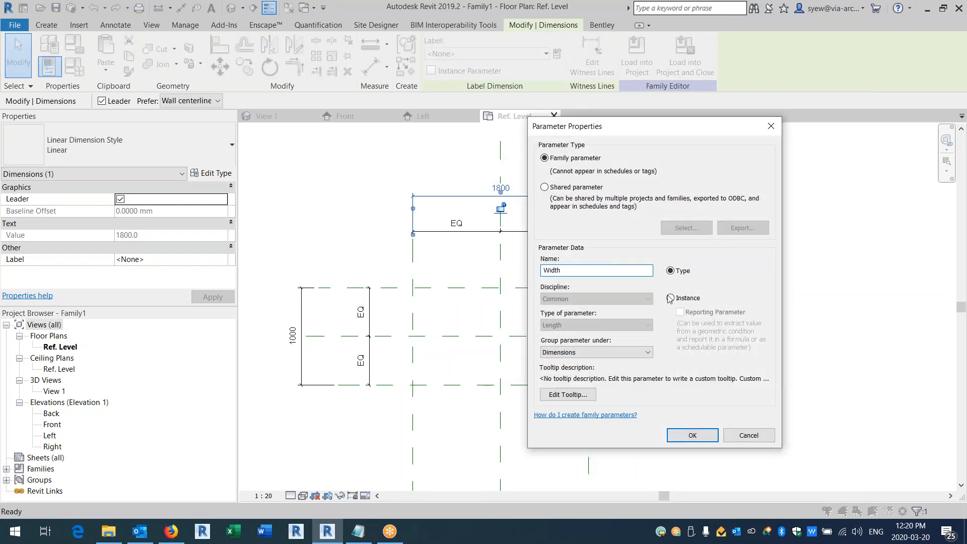
Step: Switch the Width parameter back and forth between Instance and Type to compare the two options
click(671, 298)
click(670, 272)
click(670, 298)
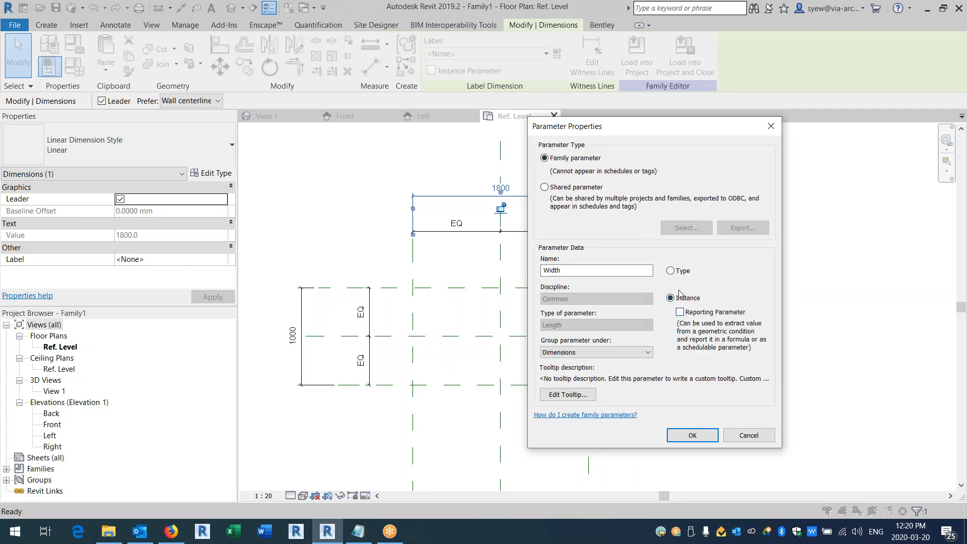
click(672, 272)
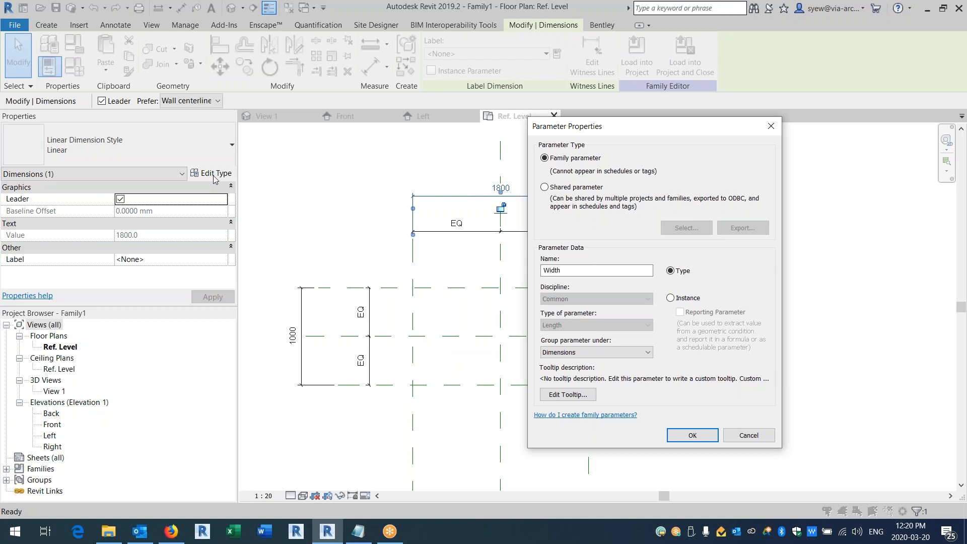
click(671, 298)
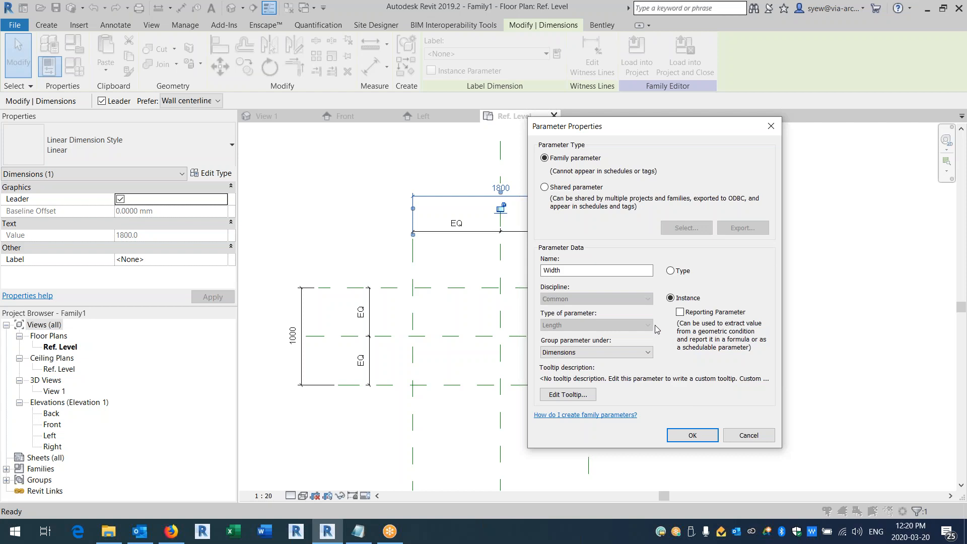
click(674, 274)
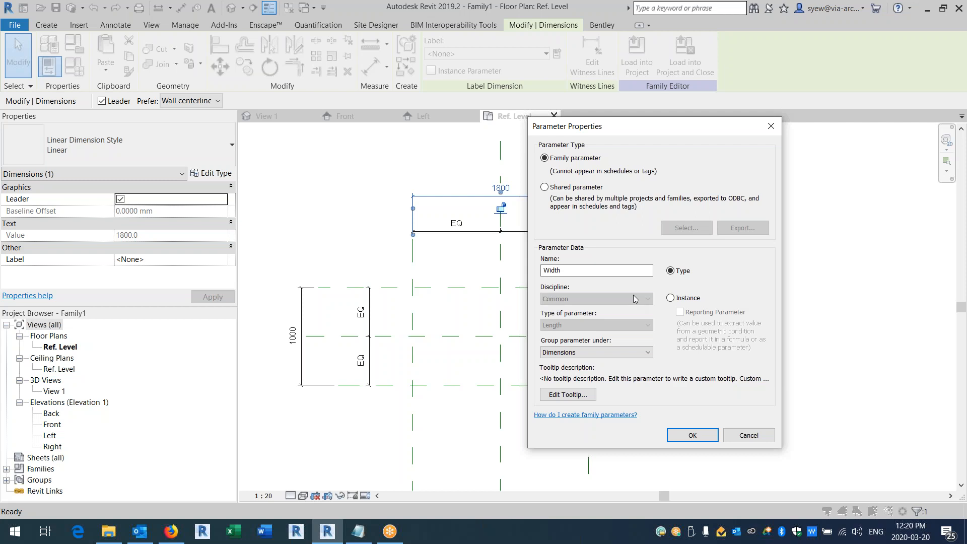
Step: Keep Width as a Type parameter and apply it as the label of the overall dimension
click(693, 299)
click(671, 272)
click(686, 437)
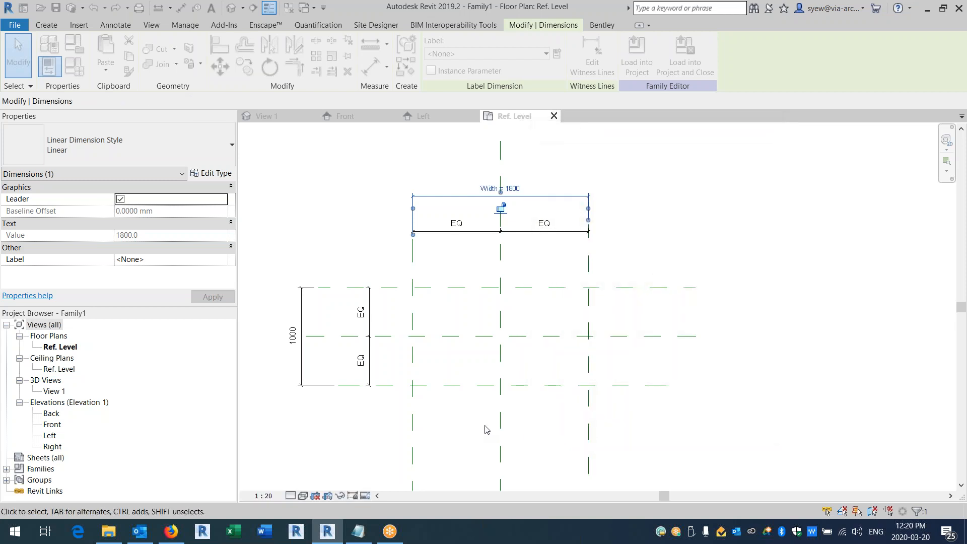
click(676, 232)
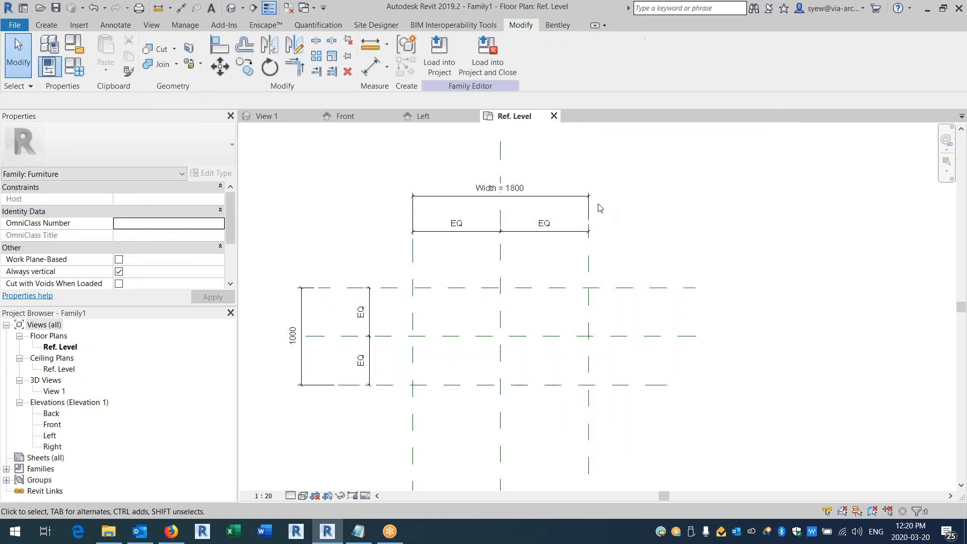
Step: Select the Width dimension to examine its label and Instance Parameter option
click(498, 189)
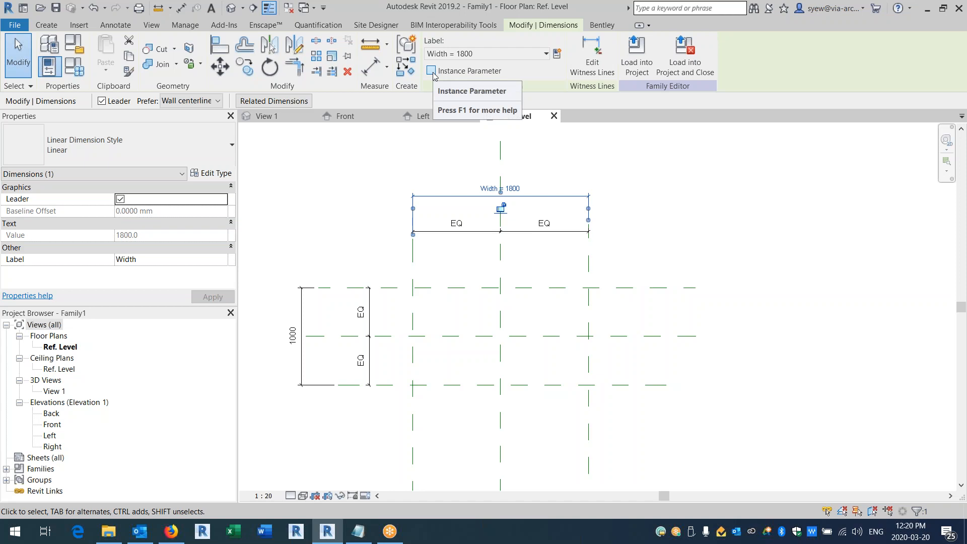
click(354, 245)
click(413, 216)
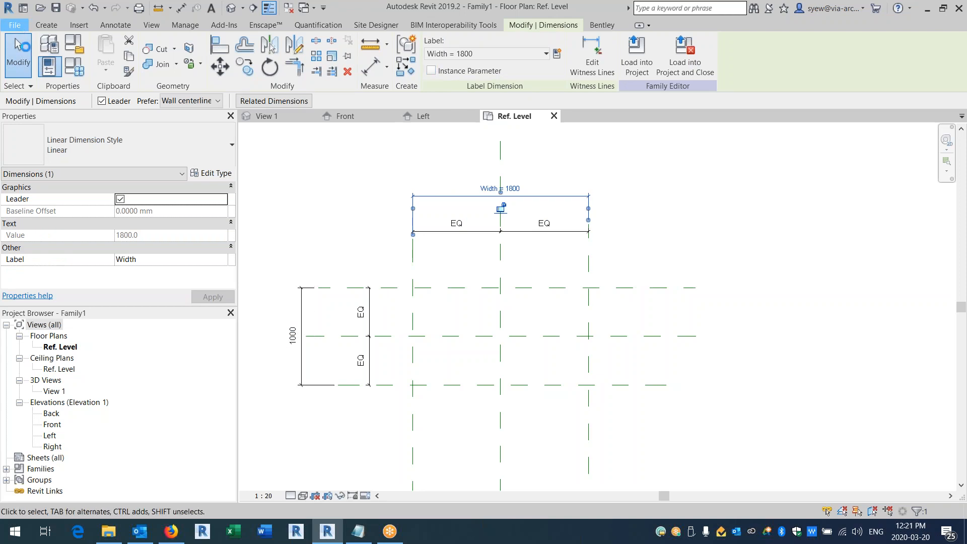
Step: Create a new family from the Metric Planting.rft template
click(15, 24)
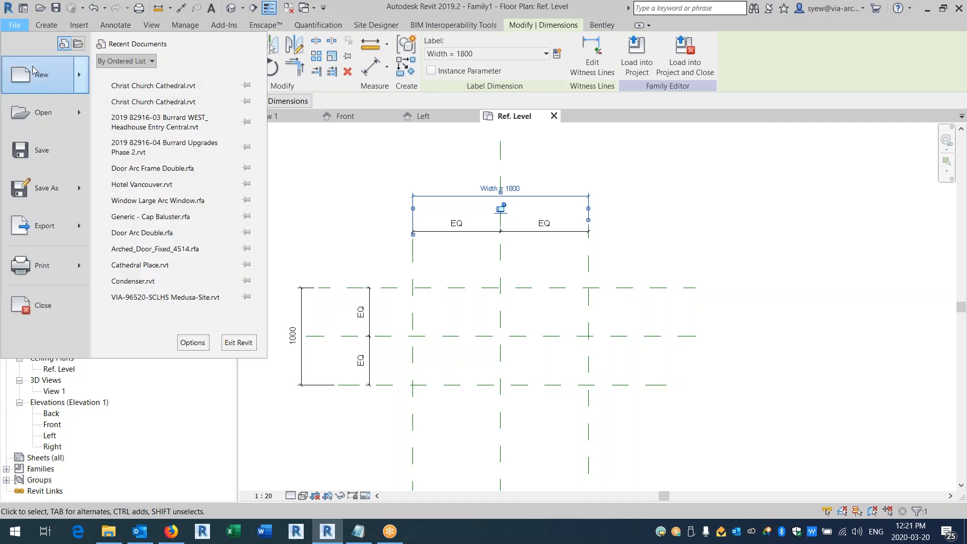
mouse_move(36, 70)
click(139, 107)
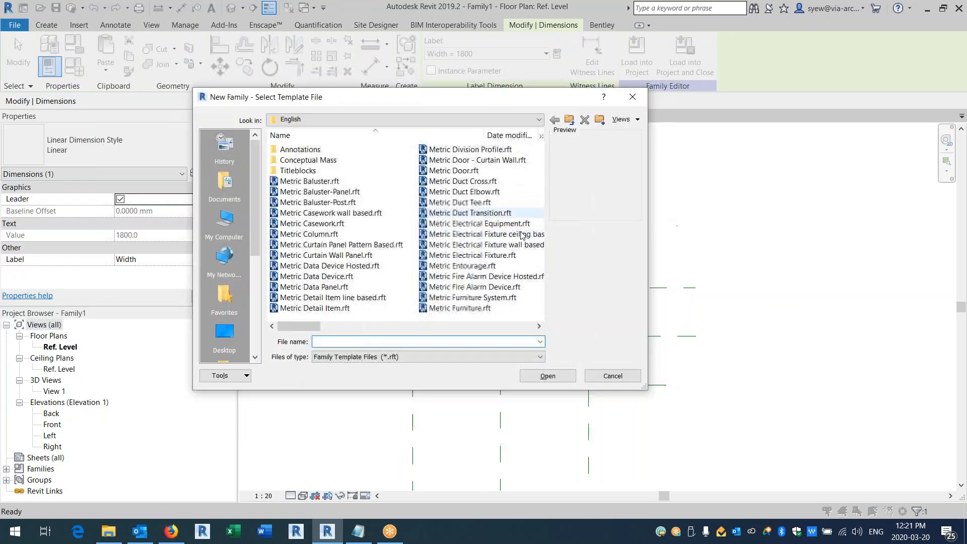
drag(301, 328, 389, 331)
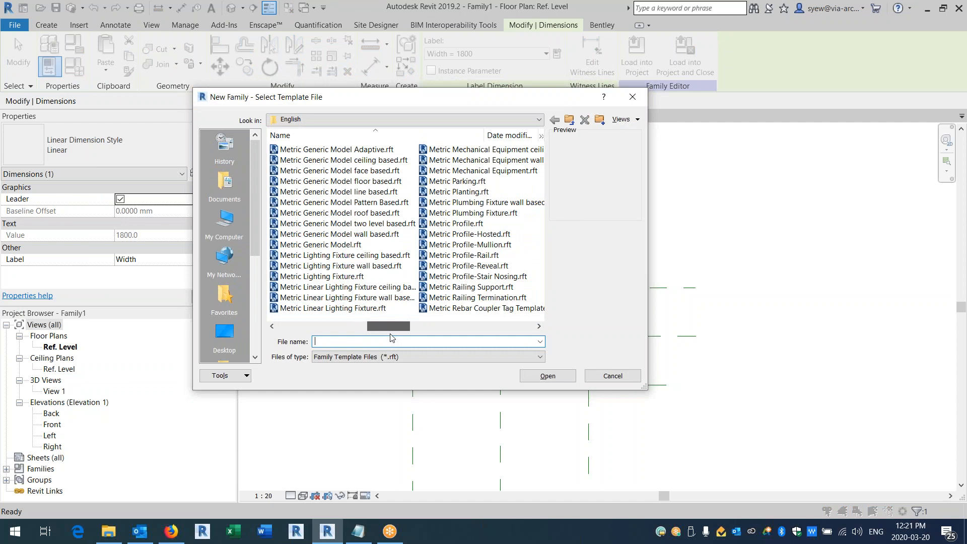
click(467, 193)
click(548, 376)
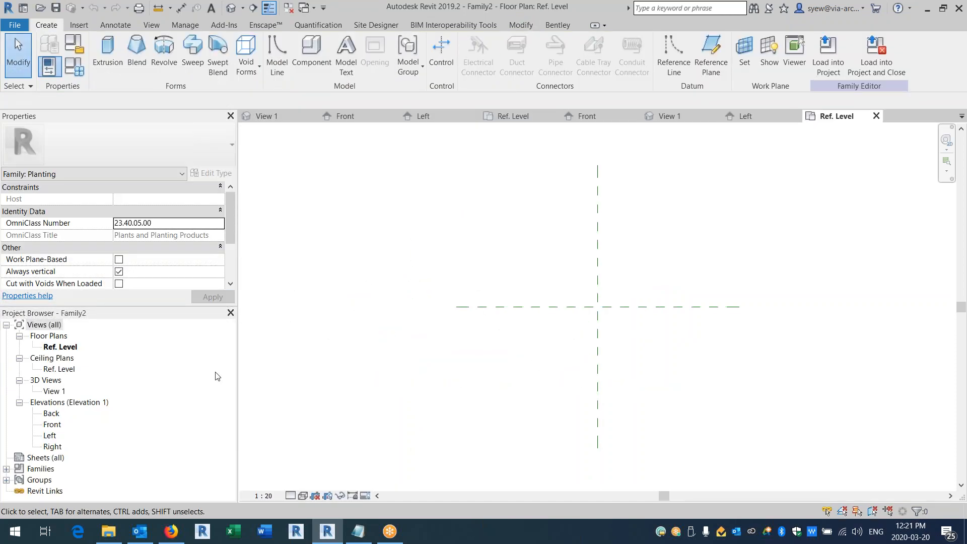
Step: Examine the properties of the built-in Height parameter in the Planting family types, leaving them unchanged
click(74, 66)
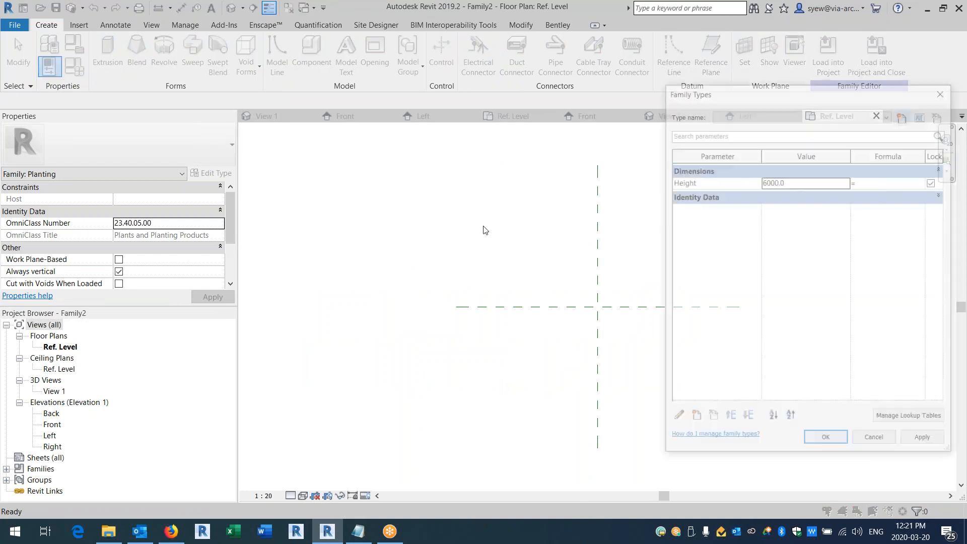
click(693, 183)
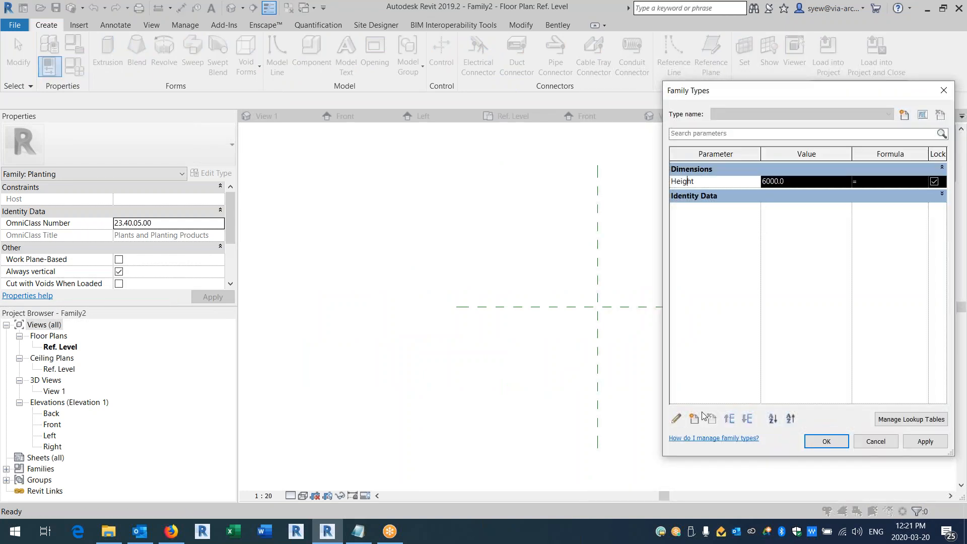
click(676, 418)
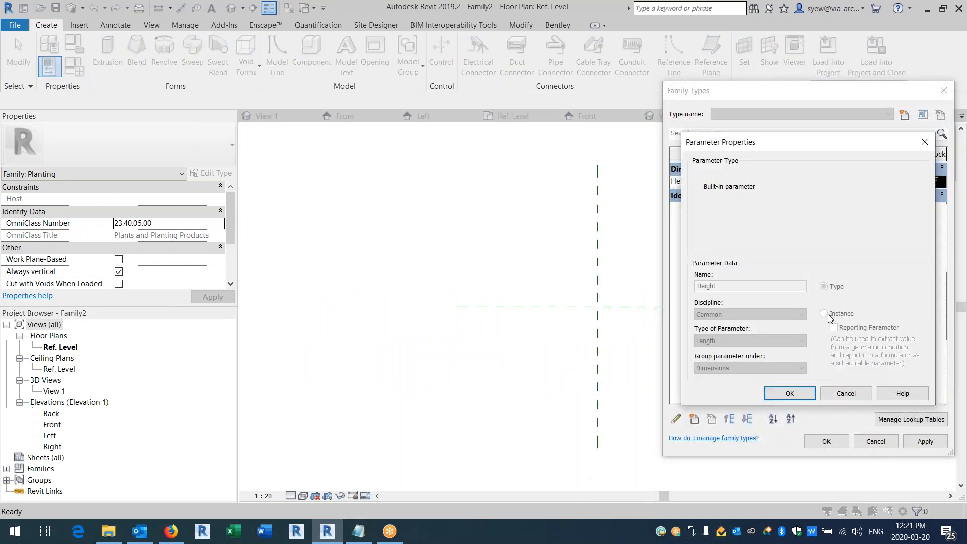
click(845, 393)
click(875, 441)
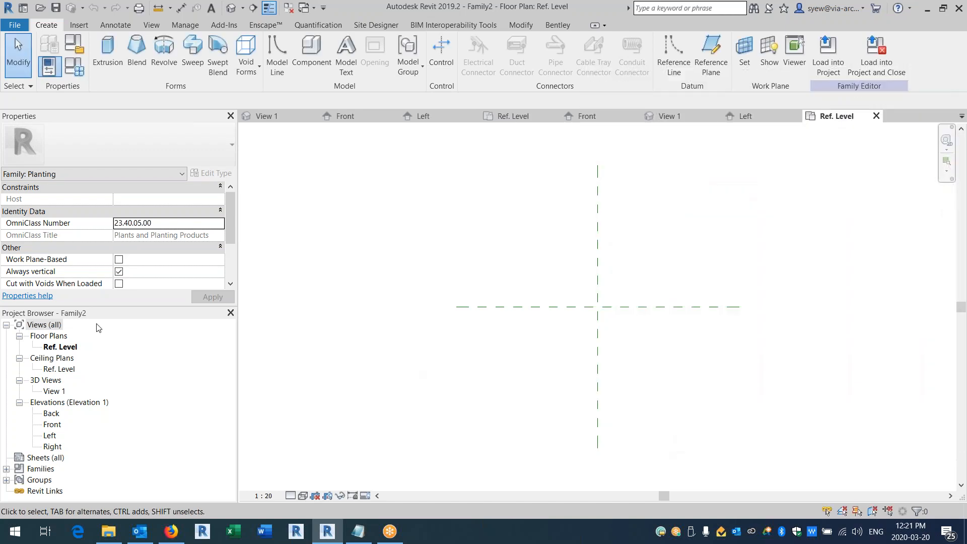
Step: In the Front elevation, draw a horizontal reference plane about 1627 mm above the Ref. Level and dimension it from that level
double_click(55, 426)
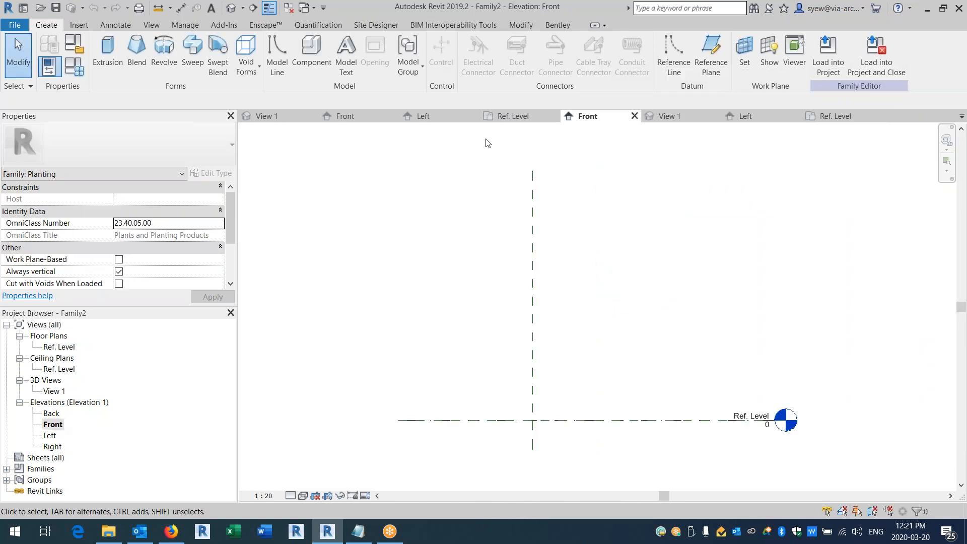
click(711, 55)
click(479, 277)
click(622, 277)
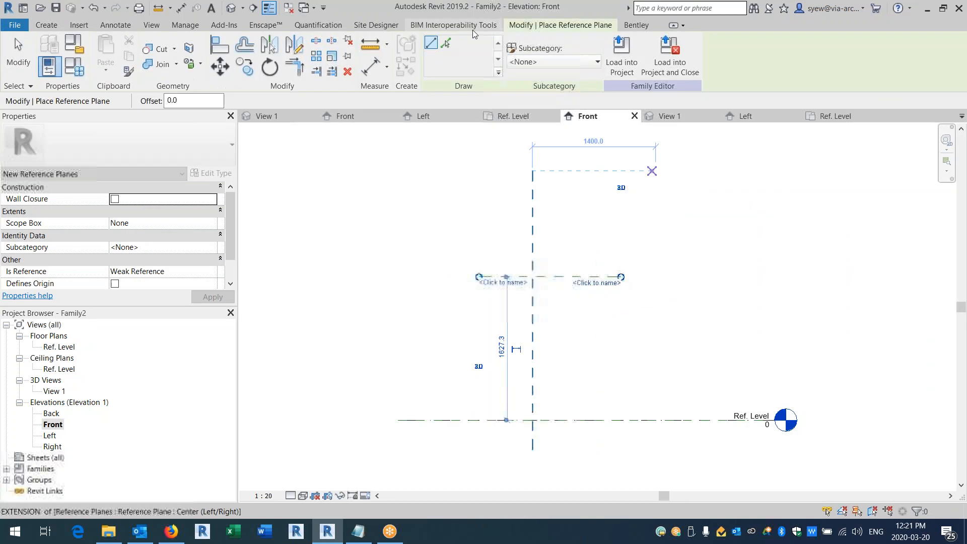
click(181, 7)
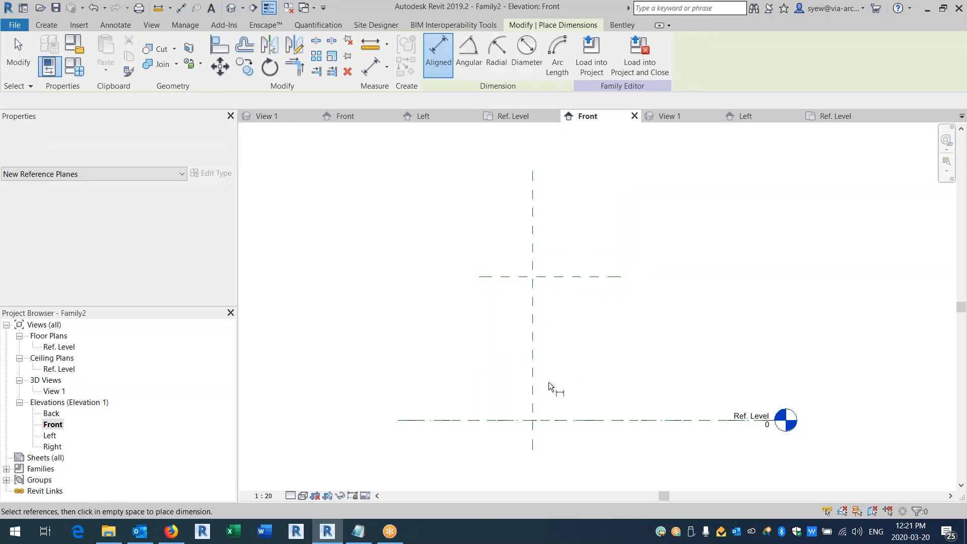
click(563, 420)
click(574, 277)
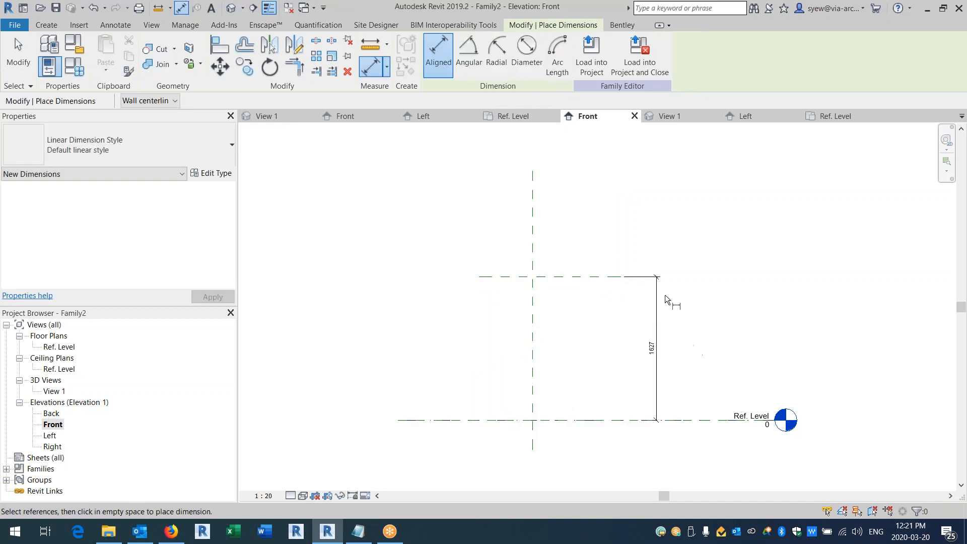
key(Escape)
Step: Label the vertical dimension with the built-in Height parameter and make it an instance parameter
click(658, 295)
click(511, 57)
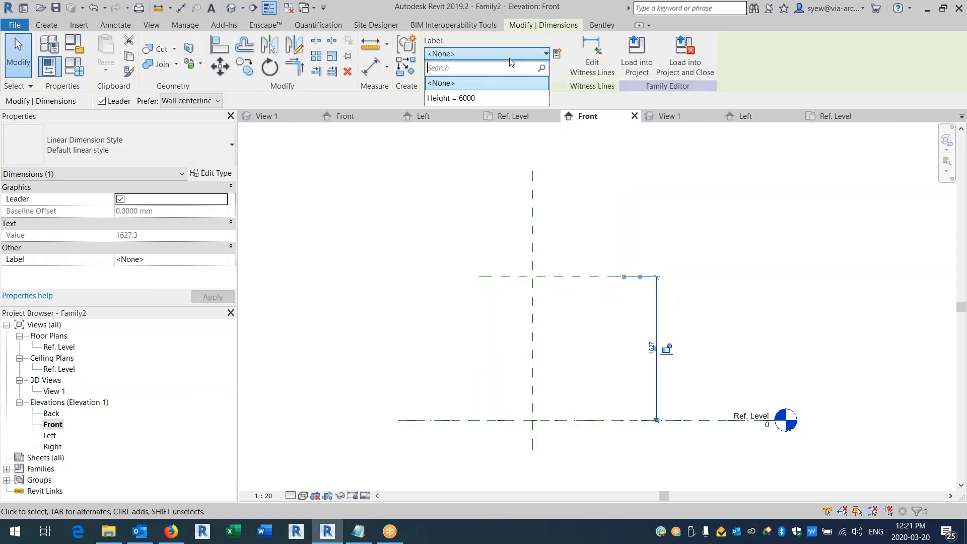
click(492, 99)
scroll(595, 279, down, 3)
click(432, 70)
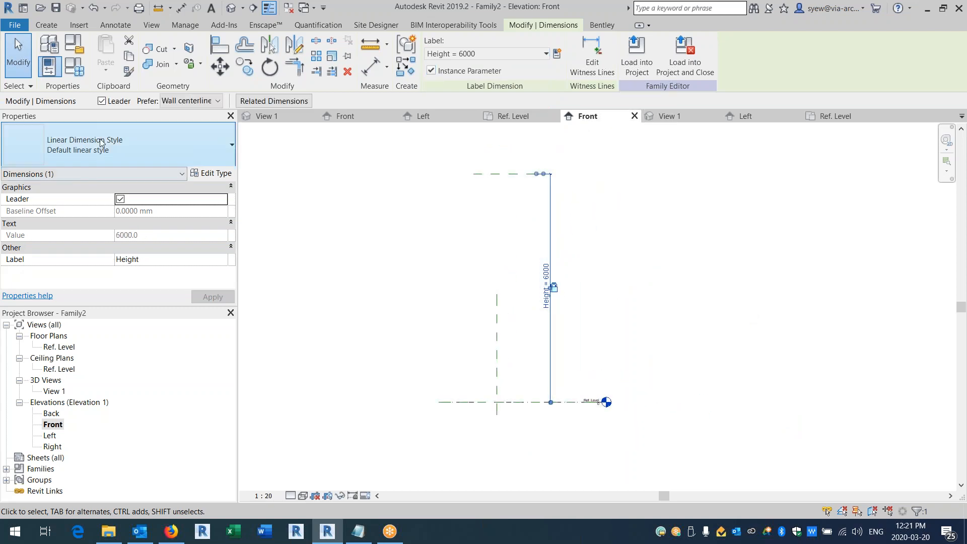
Step: Reopen the Height parameter's properties in the family types to check its Type or Instance setting
click(549, 287)
click(705, 181)
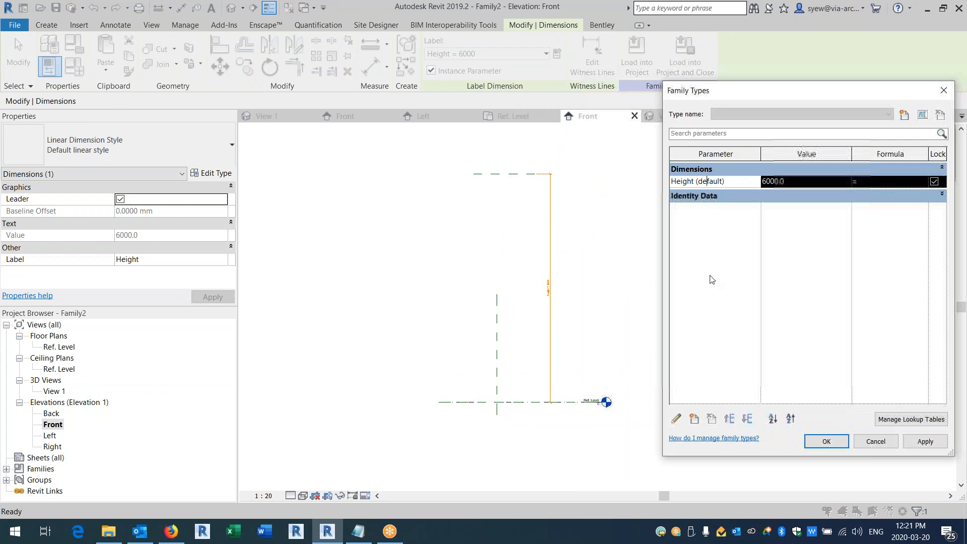
click(677, 418)
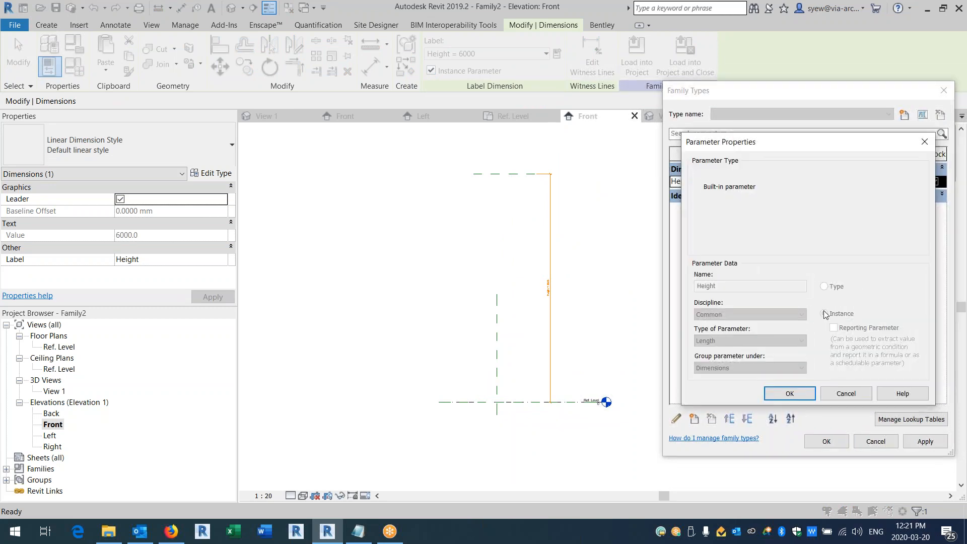
key(Escape)
key(Escape)
key(Escape)
Step: Close the inactive views and close the Planting family without saving, returning to the furniture family
click(293, 6)
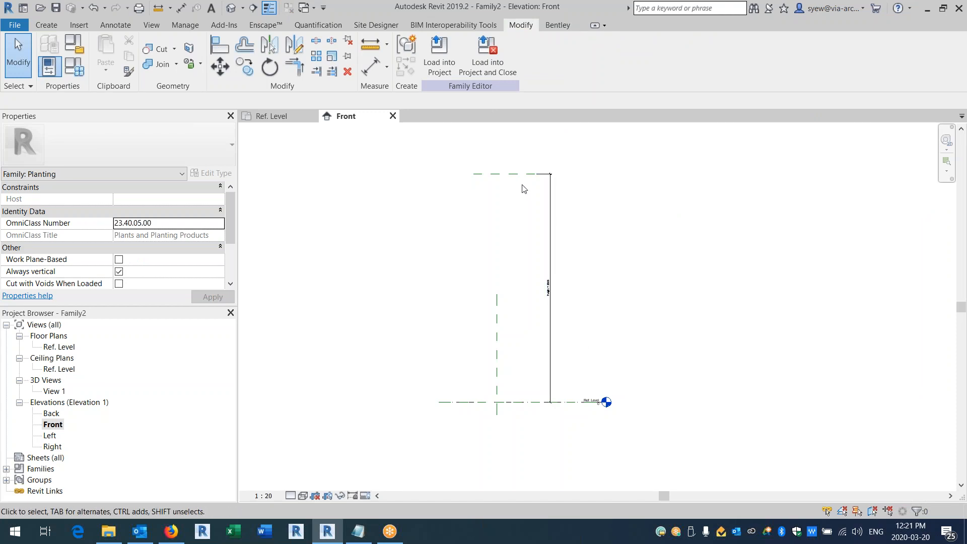
click(393, 116)
click(515, 269)
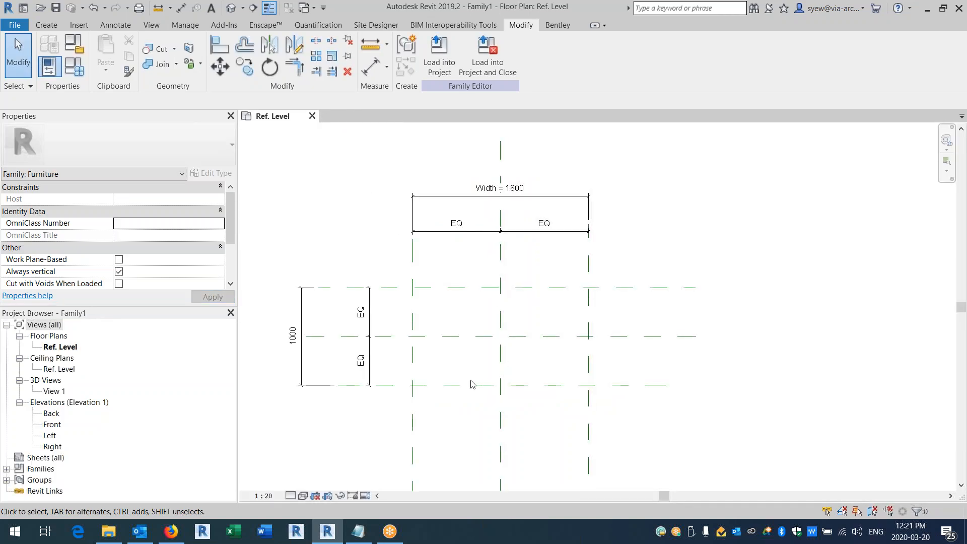
Step: Label the overall dimension between the outer horizontal planes with a new Type parameter named Length
middle_drag(472, 385, 497, 356)
click(320, 309)
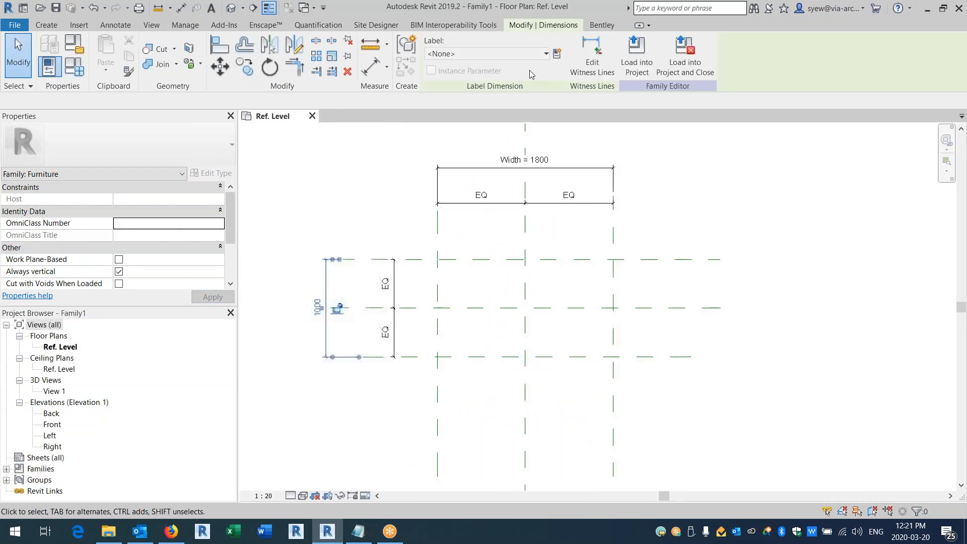
click(557, 54)
text(Leng)
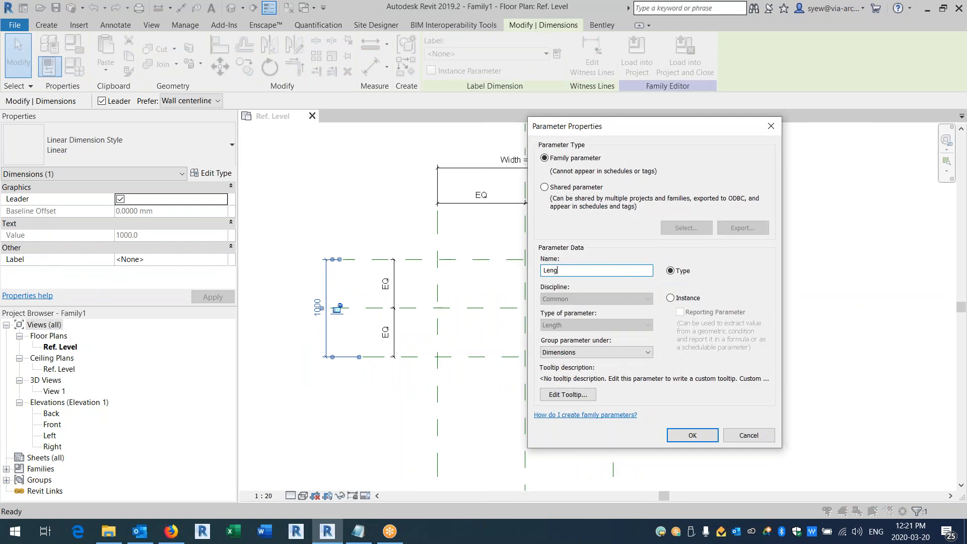
text(th)
key(Return)
click(585, 232)
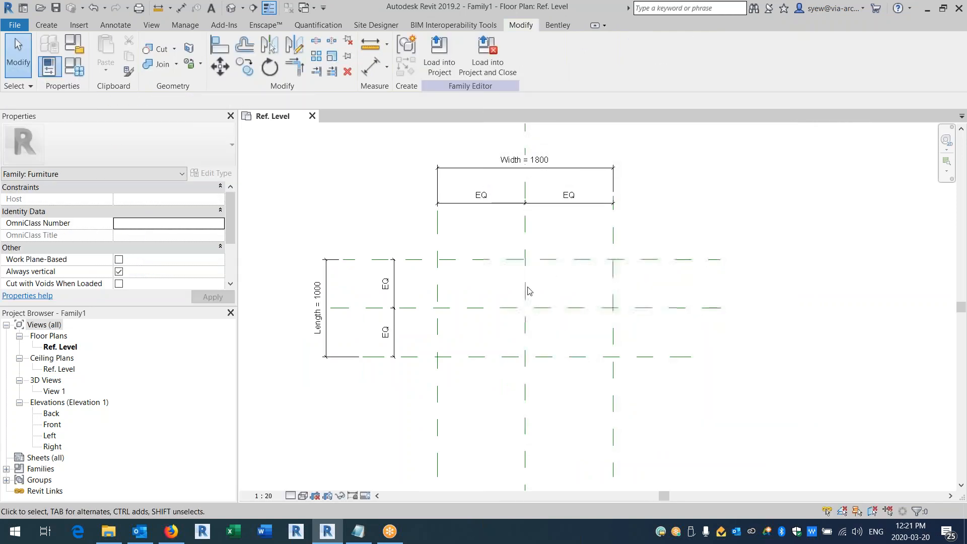
Step: Flex the framework by moving an outer vertical plane to a Width of 1400 and an outer horizontal plane to a Length of 1400
scroll(527, 288, up, 2)
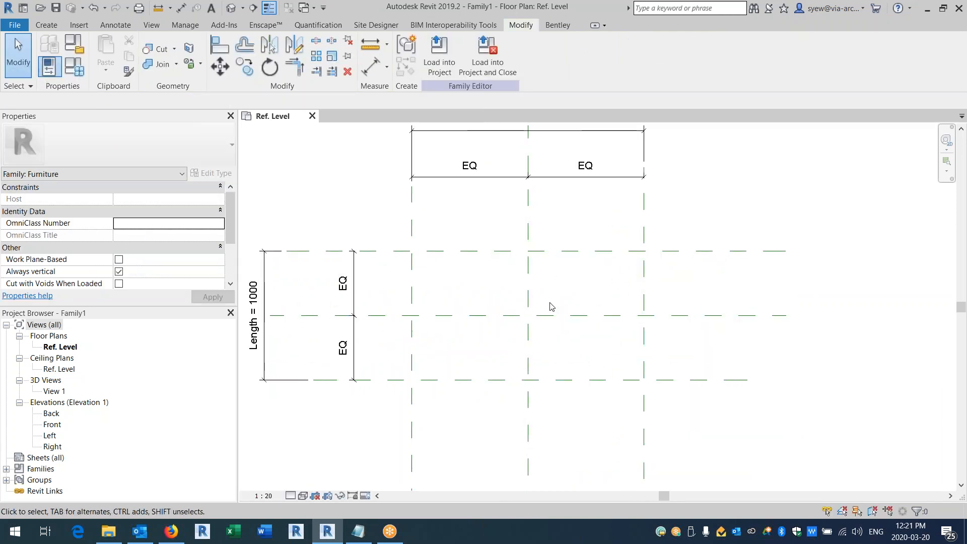
scroll(472, 261, down, 1)
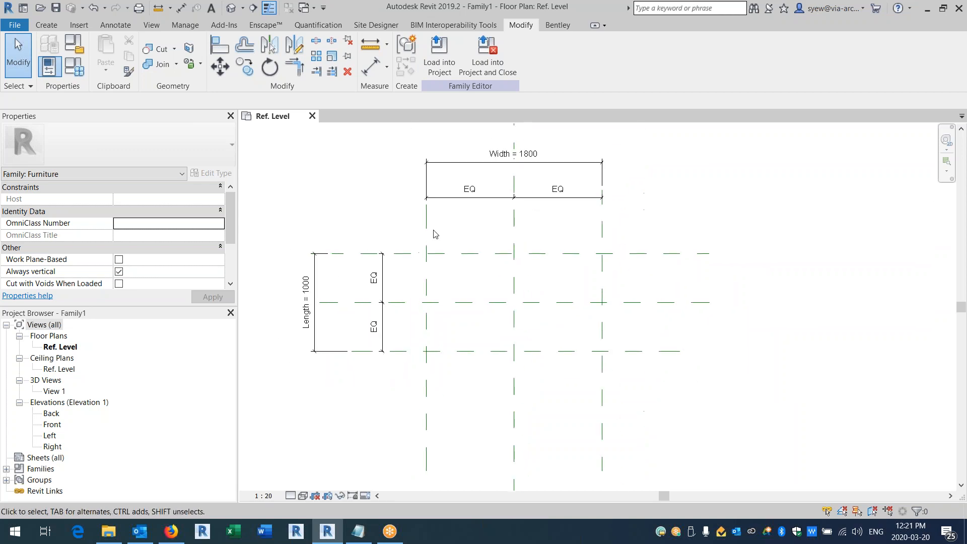
click(603, 284)
drag(608, 284, 580, 287)
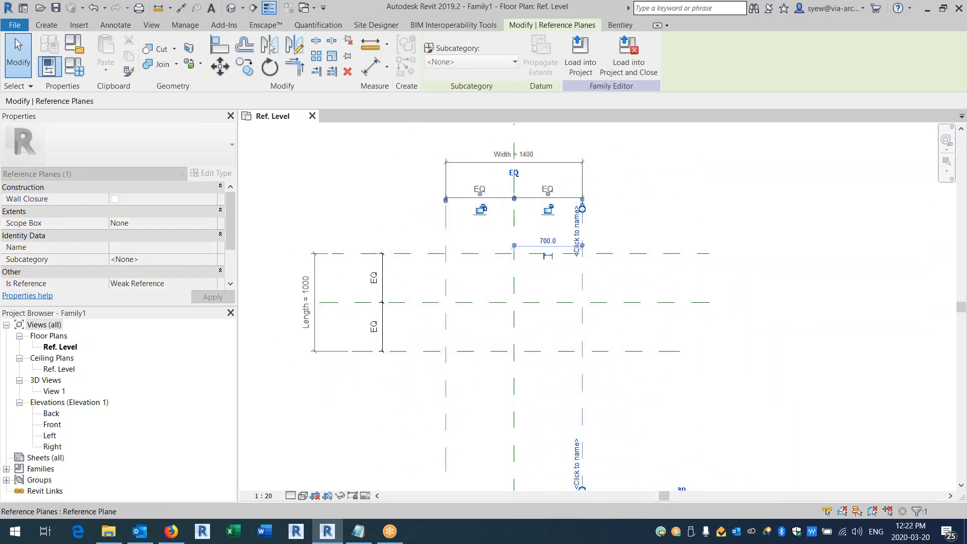
click(474, 261)
mouse_move(473, 255)
mouse_down()
mouse_move(473, 278)
mouse_move(474, 236)
mouse_move(481, 250)
mouse_up()
click(609, 353)
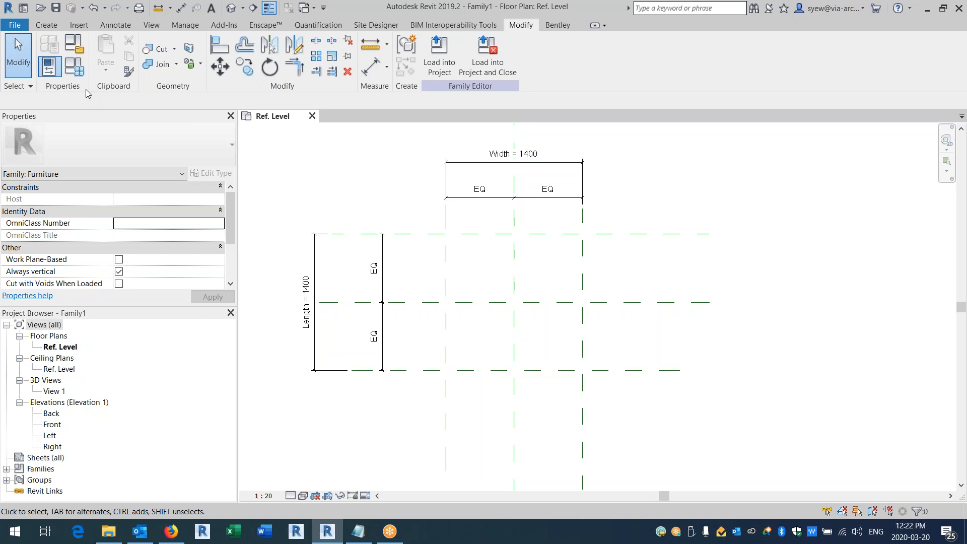
Step: Draw four inner reference planes, two horizontal and two vertical, each about 90 to 100 mm inside the neighbouring outer plane
click(47, 24)
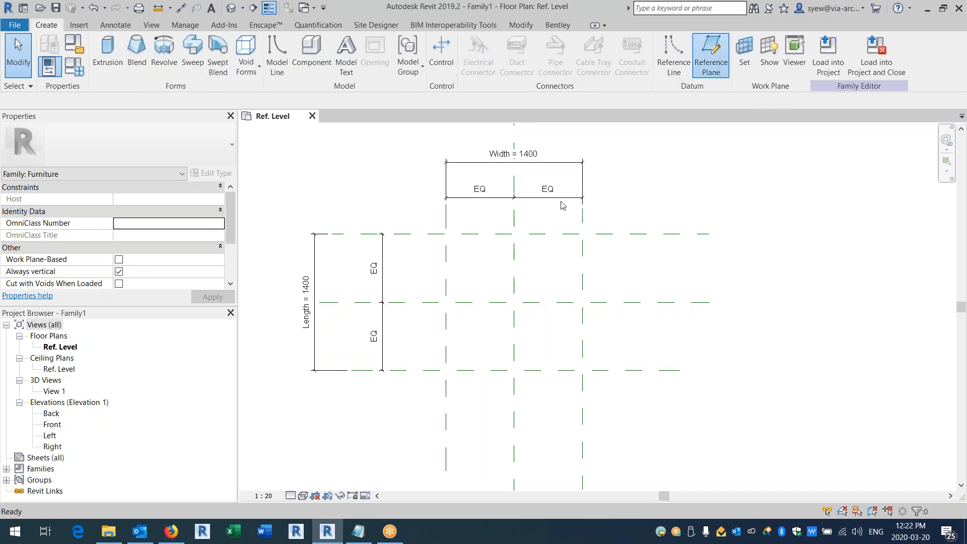
click(711, 54)
click(429, 245)
click(605, 244)
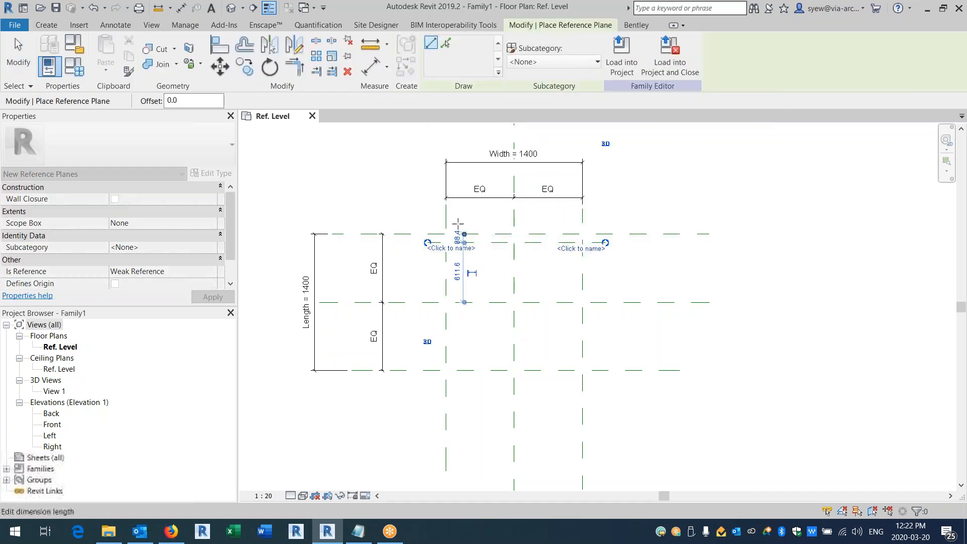
click(453, 220)
click(455, 409)
click(388, 361)
click(592, 360)
click(573, 220)
click(572, 395)
key(Escape)
key(Escape)
Step: Set the left inner vertical plane's distance from the left outer plane to 100 mm
scroll(592, 361, up, 3)
click(592, 361)
middle_drag(392, 375, 392, 393)
key(Escape)
click(384, 219)
scroll(379, 193, up, 1)
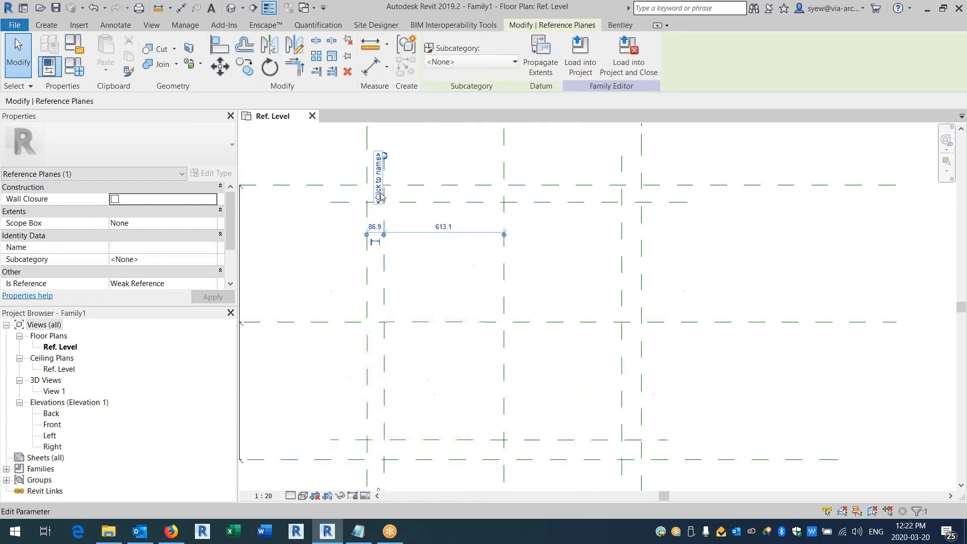
click(374, 227)
text(100)
key(Return)
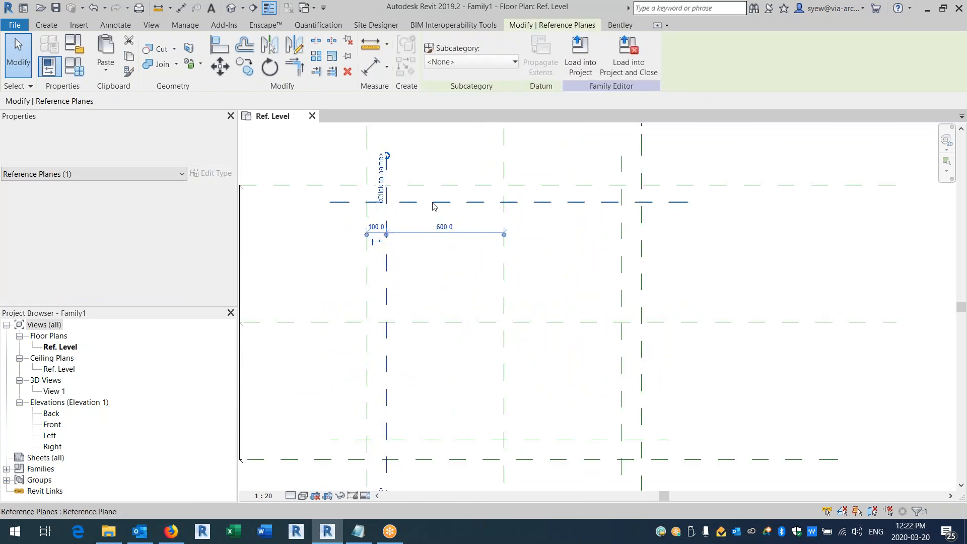
key(Escape)
Step: Set the upper inner horizontal plane's distance from the upper outer plane to 100 mm
click(406, 203)
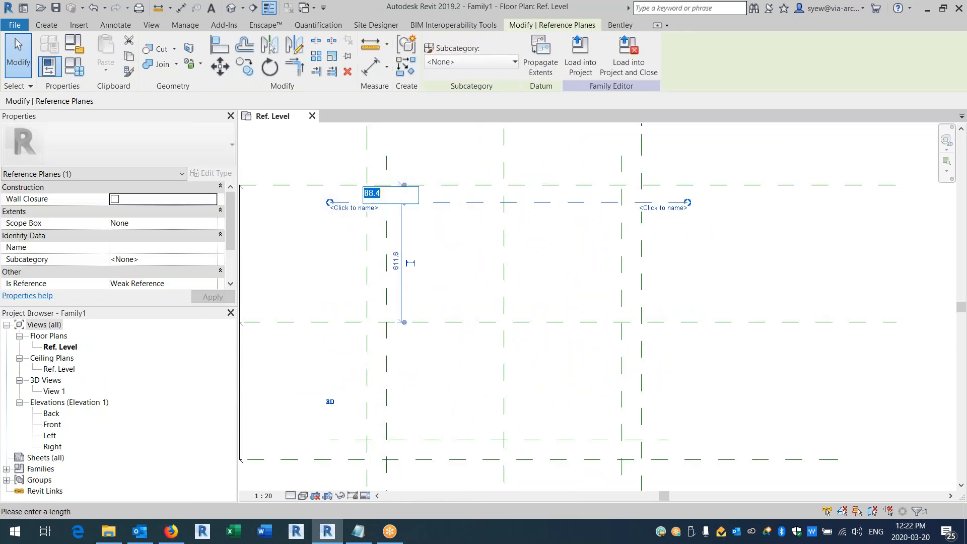
text(100)
key(Return)
click(643, 256)
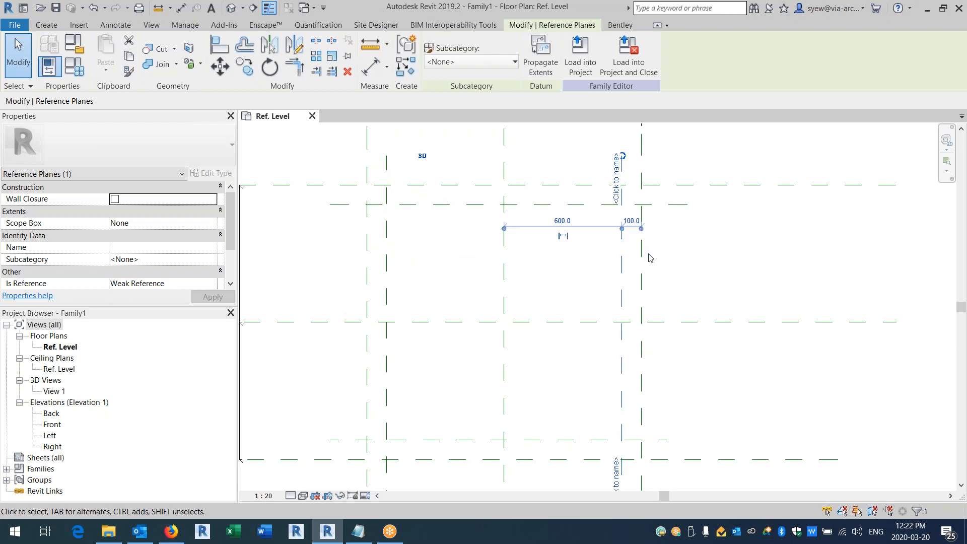
key(Escape)
Step: Add aligned dimensions between the outer and inner horizontal planes at both the upper and lower edges of the framework
scroll(460, 186, down, 1)
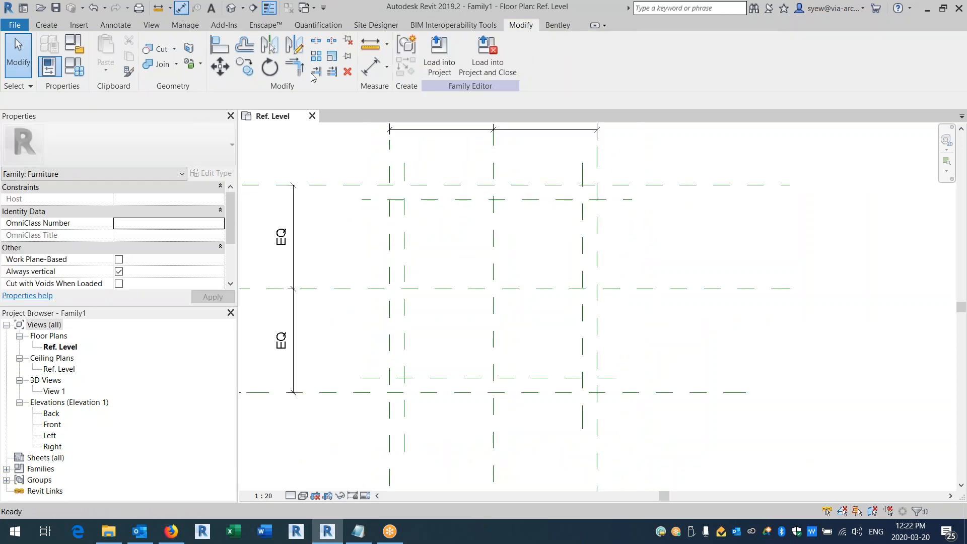
click(666, 186)
click(637, 200)
click(710, 208)
click(655, 392)
click(618, 379)
click(711, 361)
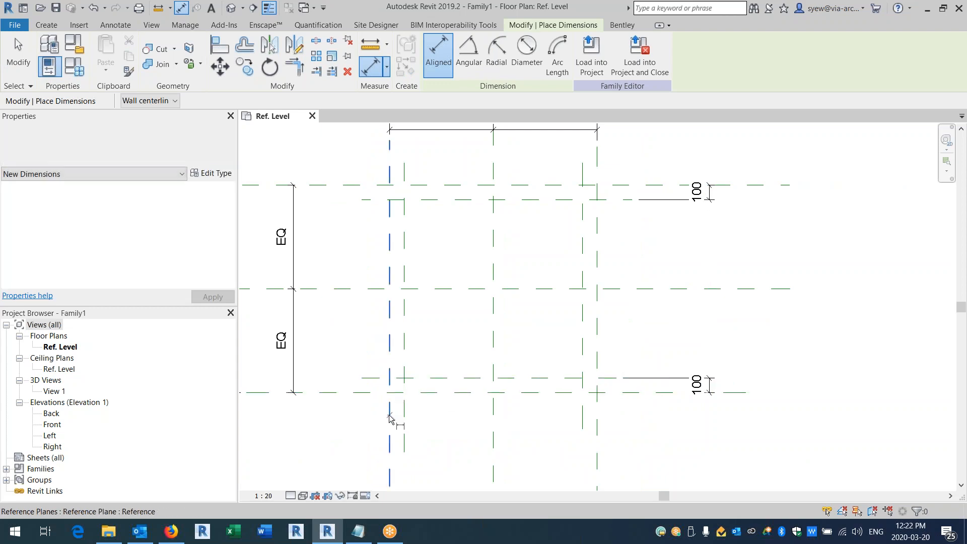
Step: Add aligned dimensions between the outer and inner vertical planes on both the left and right sides of the framework
click(389, 416)
click(404, 412)
middle_drag(437, 456, 476, 416)
click(460, 436)
scroll(450, 471, down, 1)
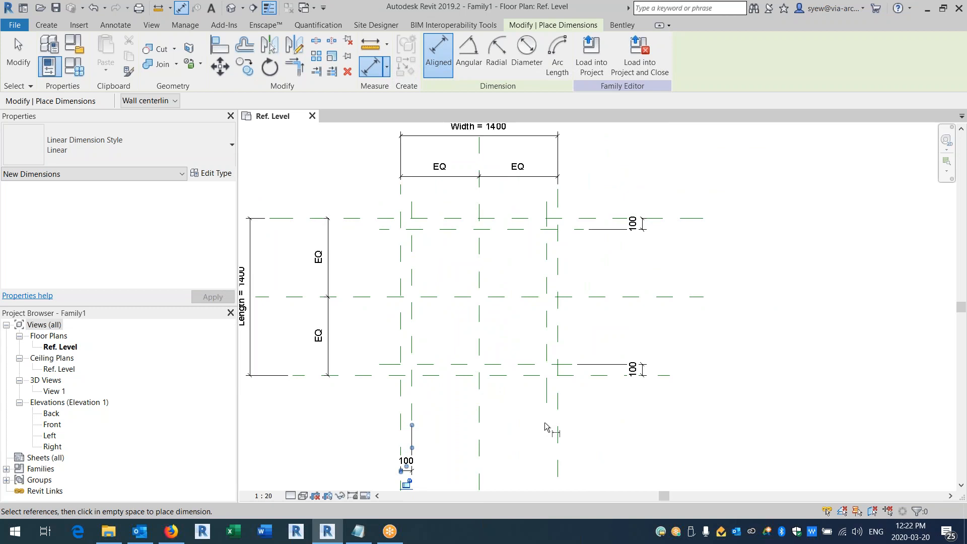
click(556, 400)
click(545, 389)
click(536, 471)
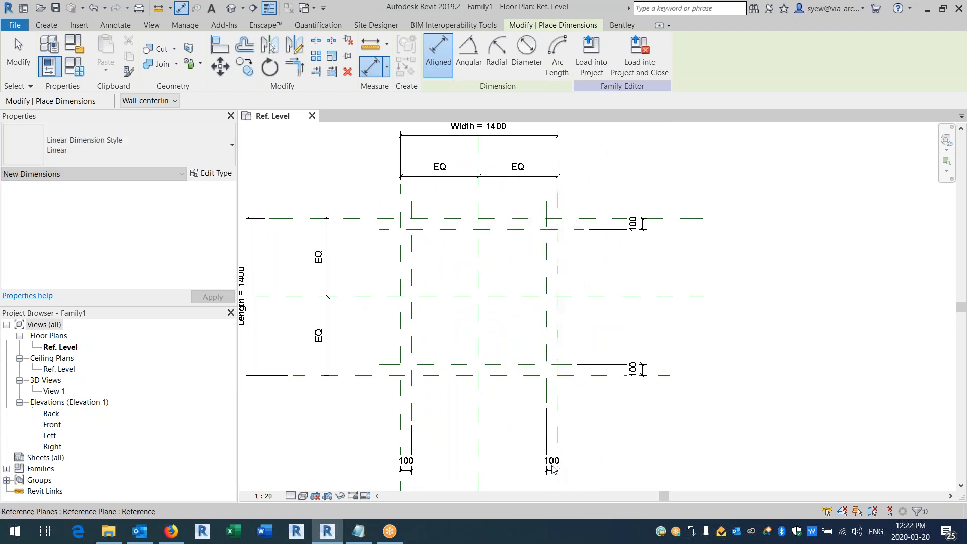
Step: Label the four 100 mm offset dimensions between the outer and inner planes with a new type parameter named Leg Offset
key(Escape)
click(553, 471)
ctrl+click(408, 471)
ctrl+click(643, 368)
ctrl+click(643, 224)
click(558, 54)
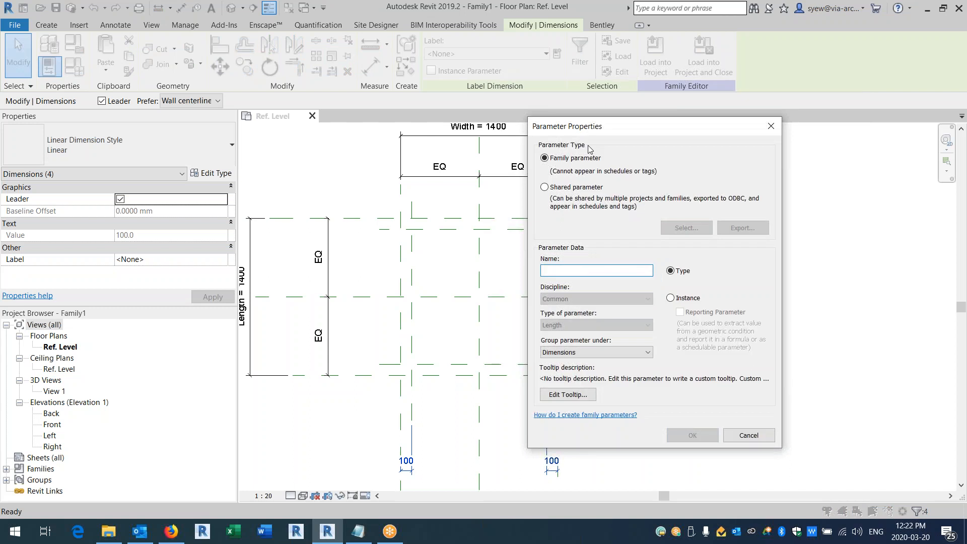
text(Leg Offset)
key(Return)
click(579, 314)
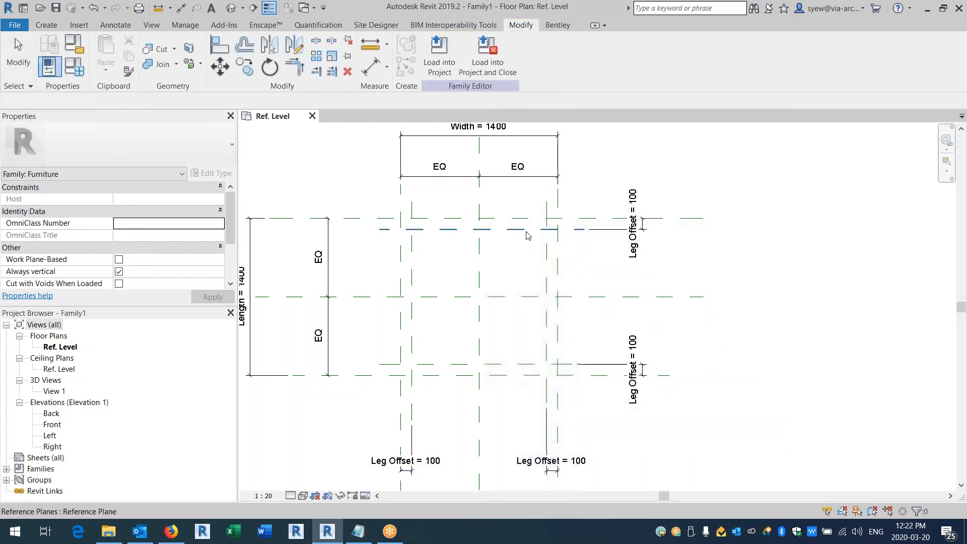
Step: Copy the upper inner horizontal reference plane about 100 mm toward the centre
click(525, 231)
click(246, 67)
click(508, 230)
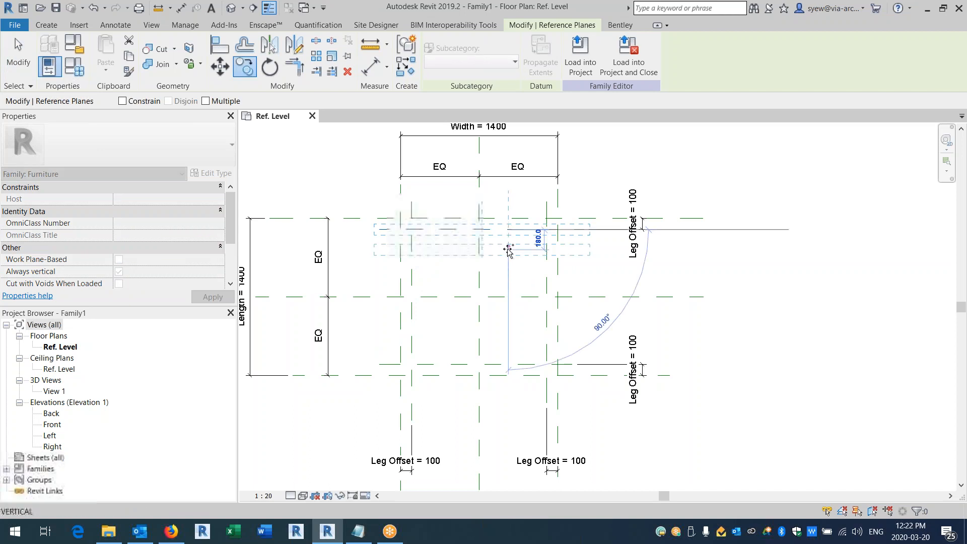
click(509, 241)
key(Escape)
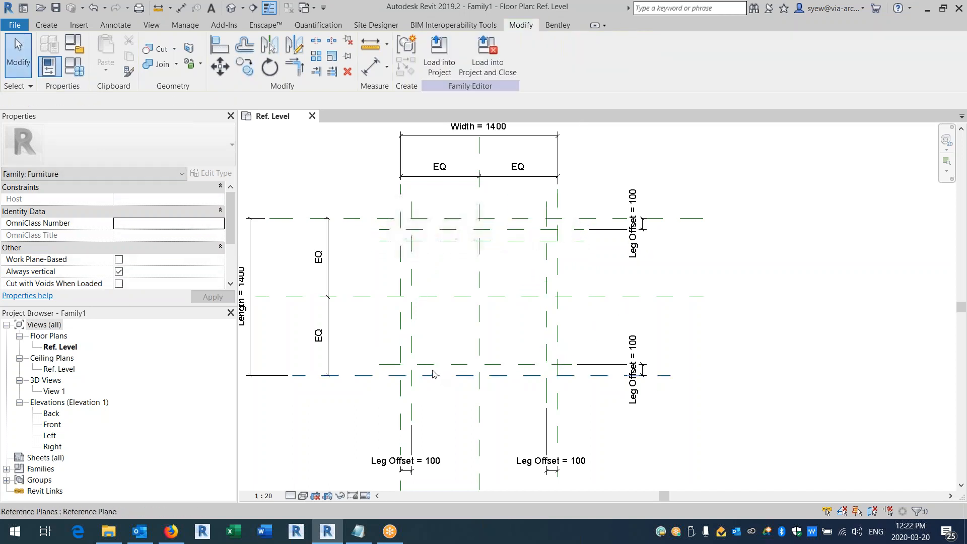
Step: Copy the lower inner horizontal reference plane about 140 mm toward the centre
click(440, 364)
click(245, 67)
click(433, 365)
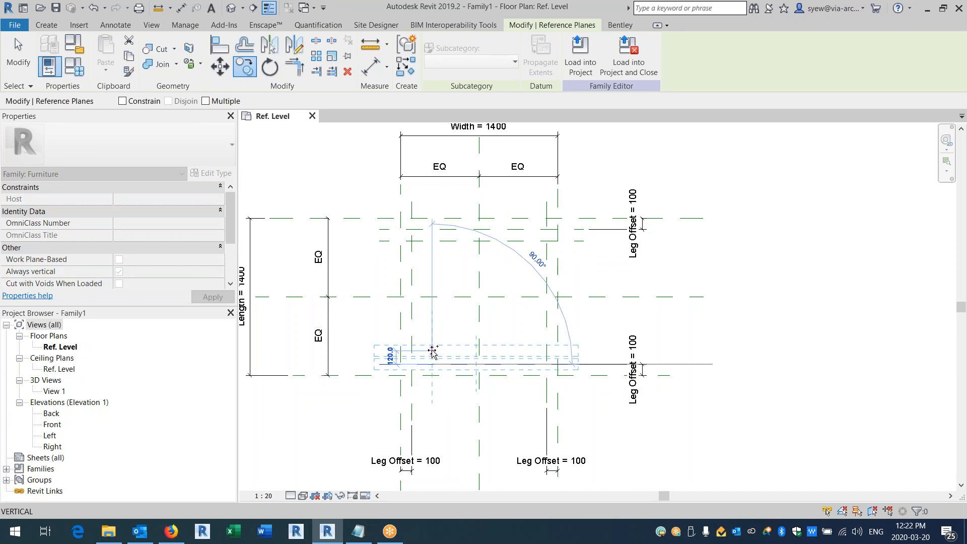
click(432, 348)
key(Escape)
Step: Copy the right inner vertical reference plane about 100 mm toward the centre
click(547, 306)
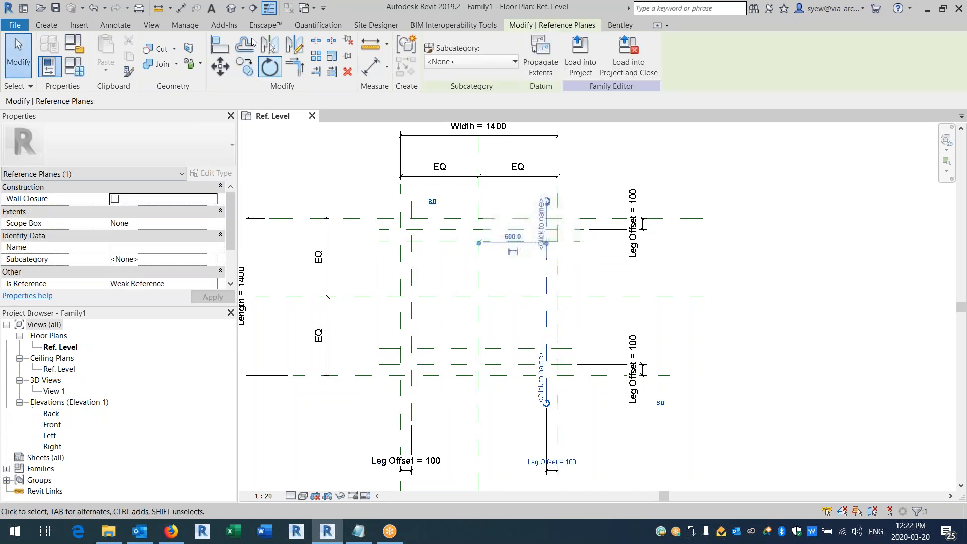
click(246, 67)
click(547, 311)
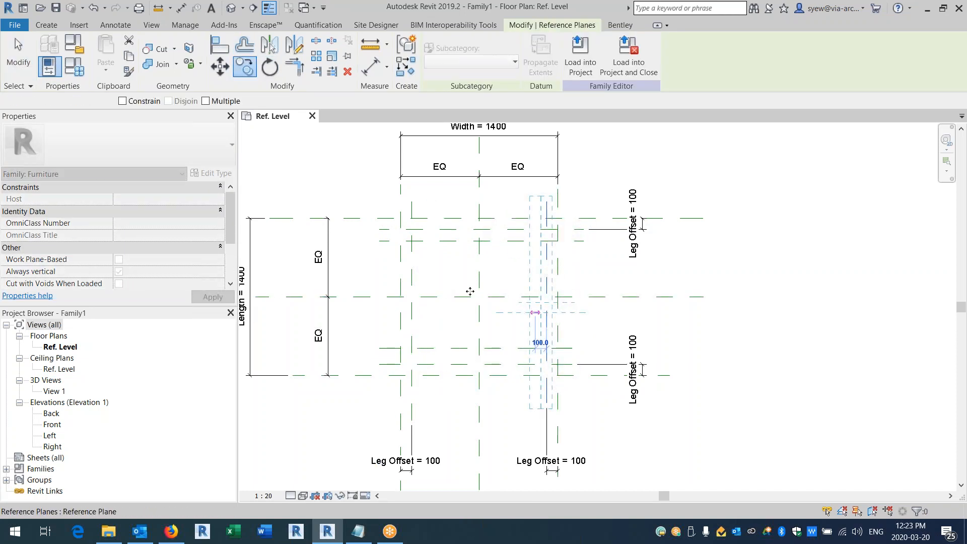
click(536, 312)
key(Escape)
Step: Copy the left inner vertical reference plane about 120 mm toward the centre
click(412, 313)
click(245, 67)
click(412, 266)
click(425, 266)
key(Escape)
Step: Add aligned dimensions between each inner horizontal plane and its copy, at both the upper and lower leg positions
key(d)
key(i)
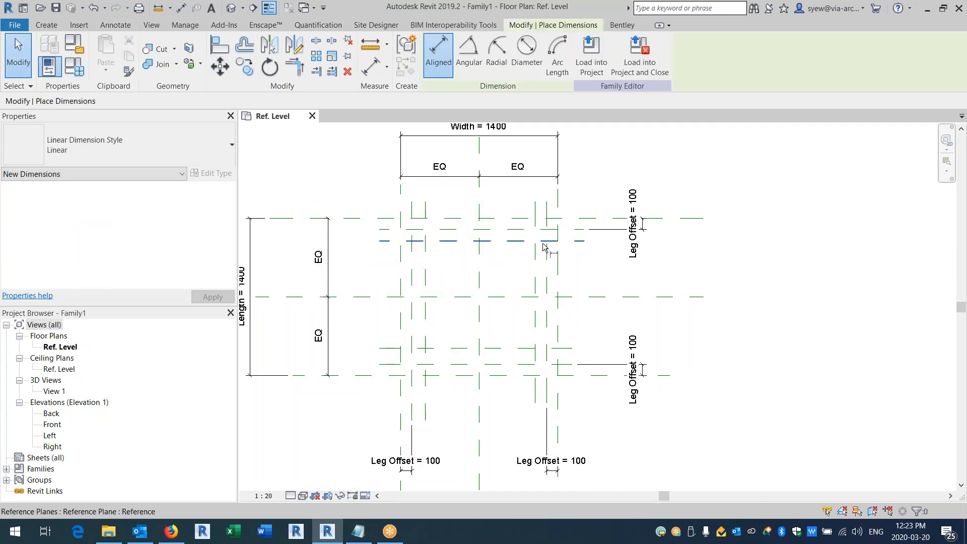
click(511, 230)
click(508, 241)
click(598, 262)
click(567, 364)
click(566, 348)
click(608, 356)
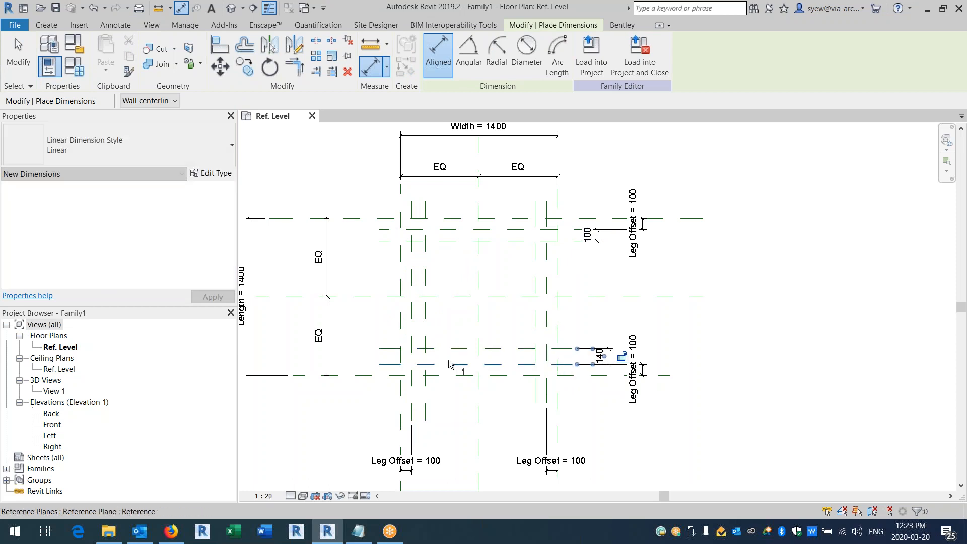
Step: Add aligned dimensions between each inner vertical plane and its copy, at both the left and right leg positions
click(415, 352)
click(450, 194)
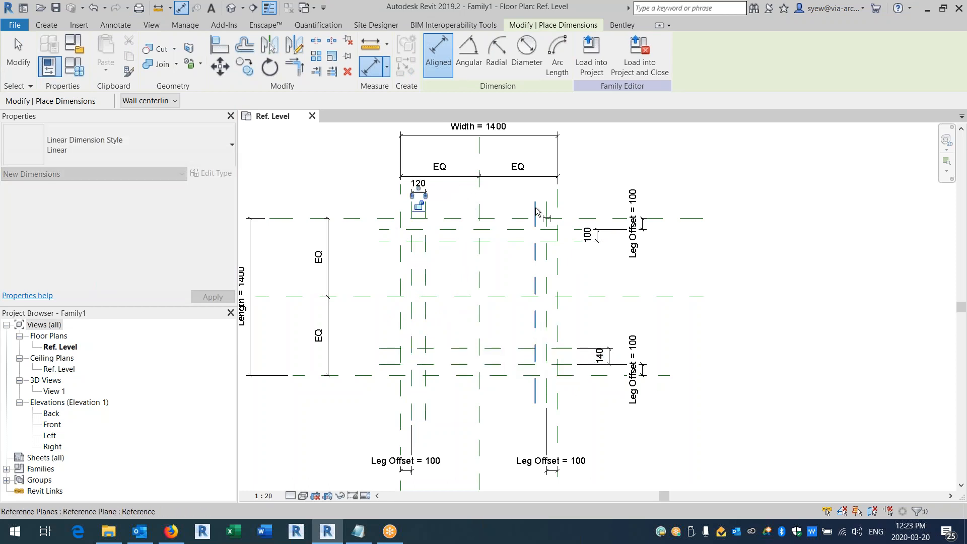
click(544, 208)
click(533, 209)
click(521, 199)
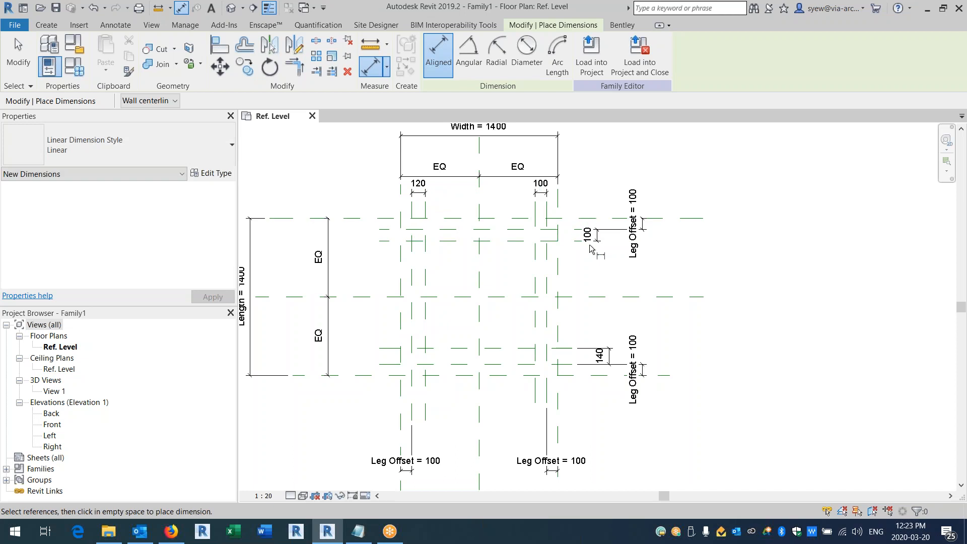
key(Escape)
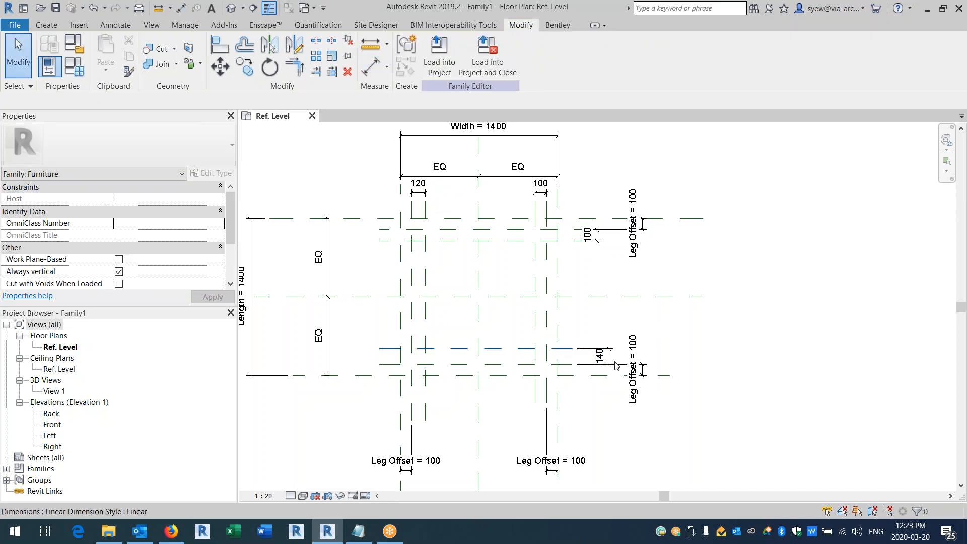
Step: Set the lower copied horizontal plane's distance from its inner plane to 100 mm
click(559, 348)
click(600, 355)
text(100)
key(Return)
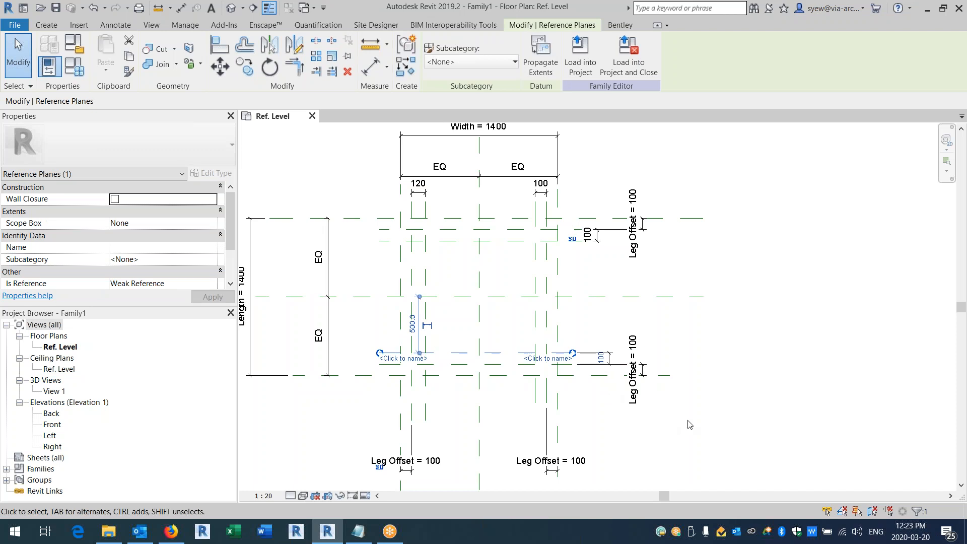
key(Escape)
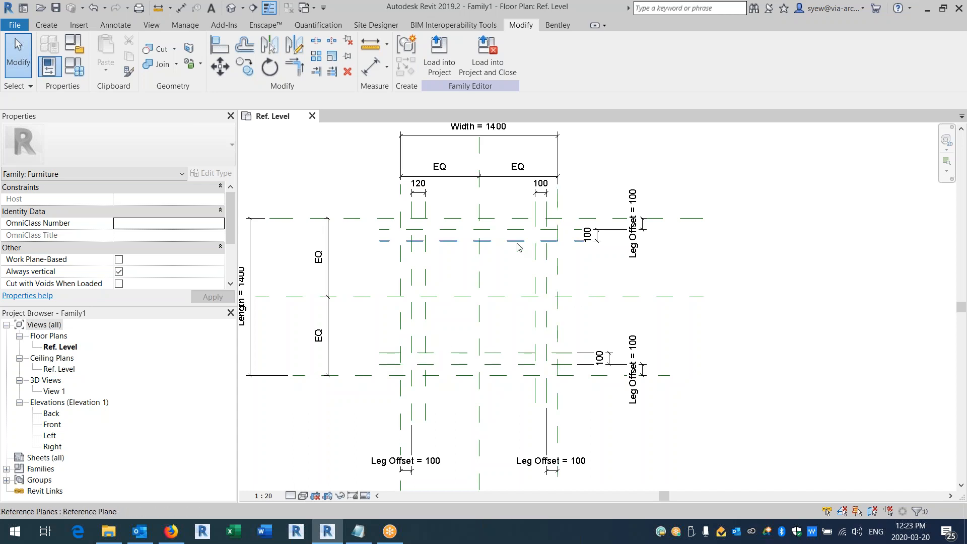
Step: Set the left copied vertical plane's distance from its inner plane to 100 mm
click(426, 246)
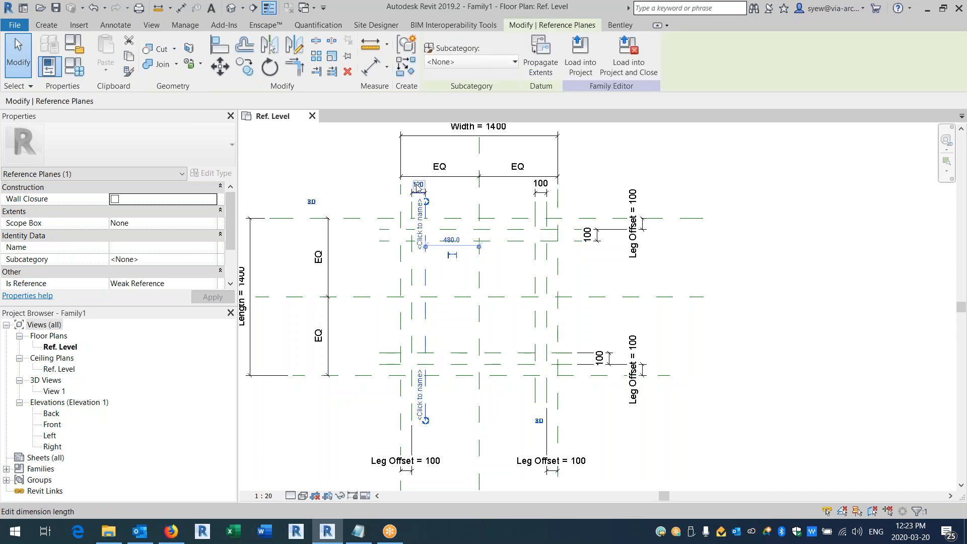
click(418, 185)
text(100)
key(Return)
key(Escape)
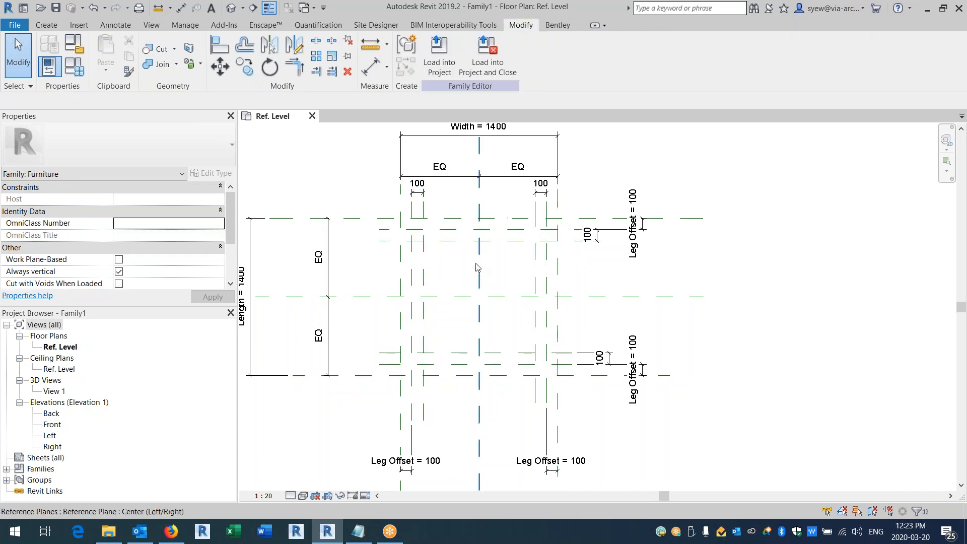
Step: Label the four leg-width dimensions between the inner planes and their copies with a new type parameter named Leg X
click(542, 194)
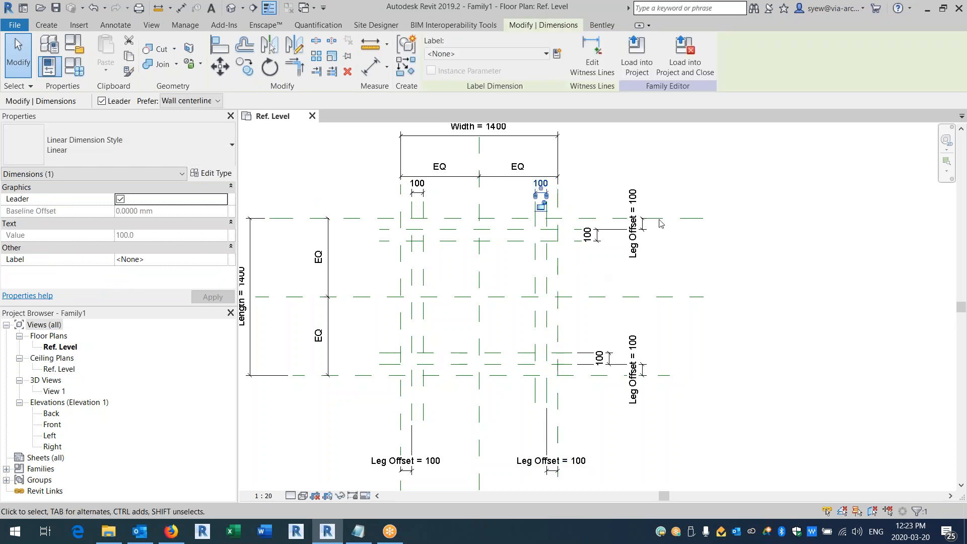
ctrl+click(419, 192)
ctrl+click(587, 233)
ctrl+click(600, 357)
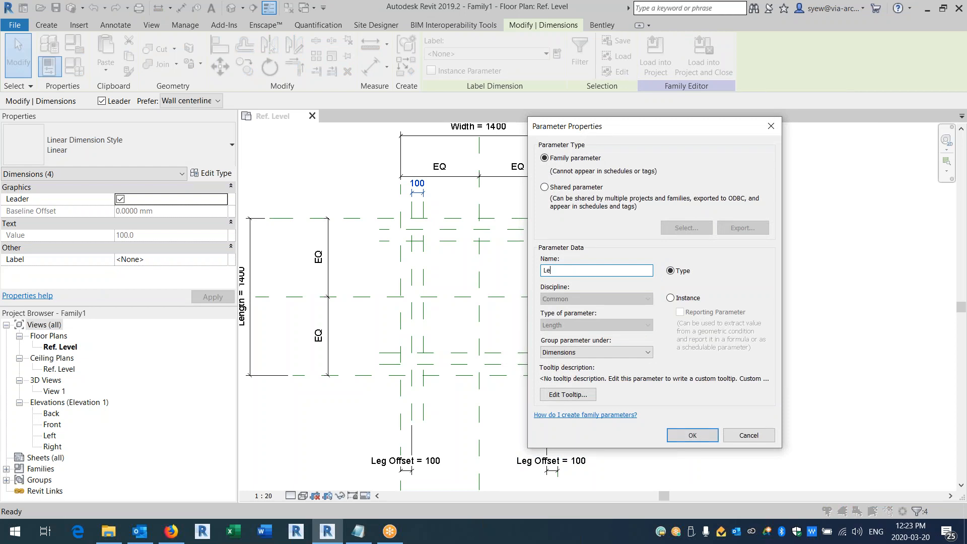
key(Return)
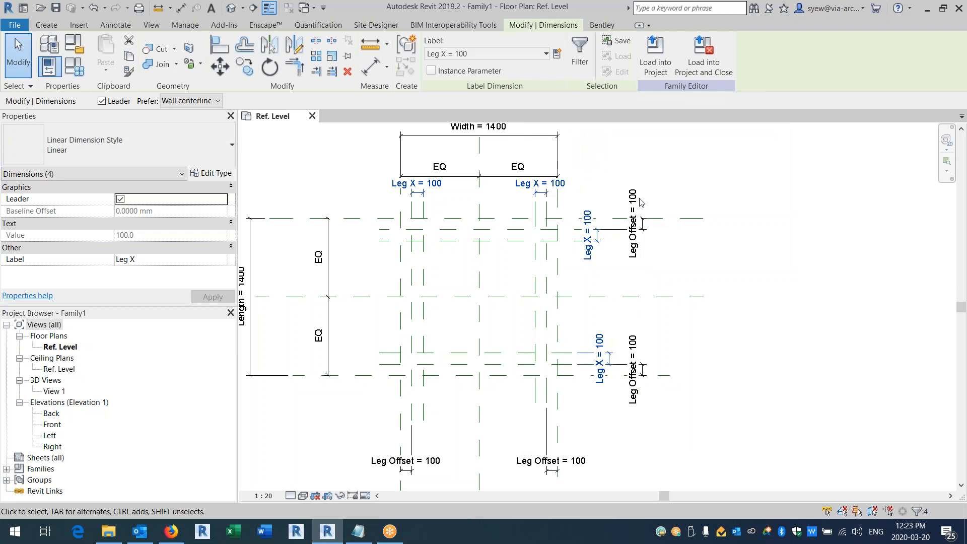
click(461, 391)
Step: Switch to the Front elevation view and leave the unfinished extrusion sketch without creating anything
scroll(519, 259, up, 1)
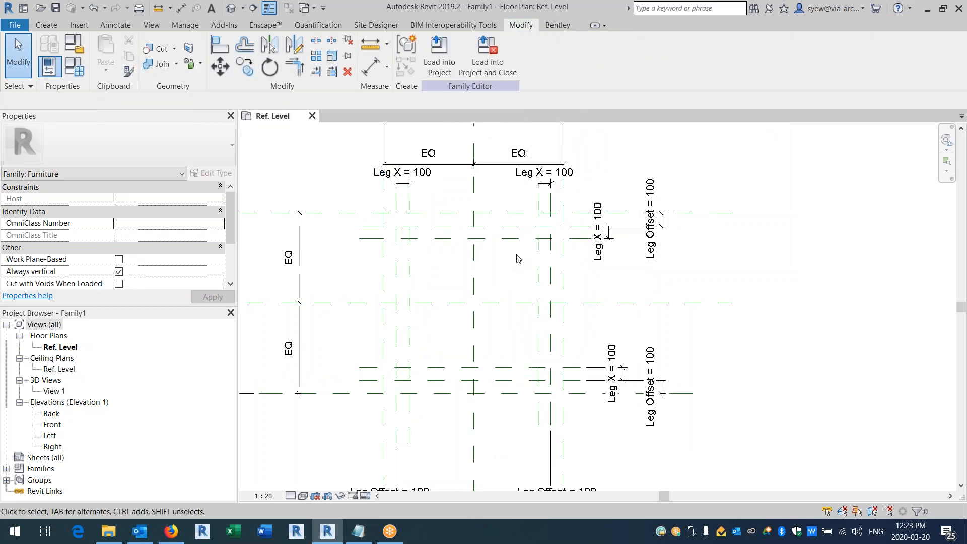
click(46, 25)
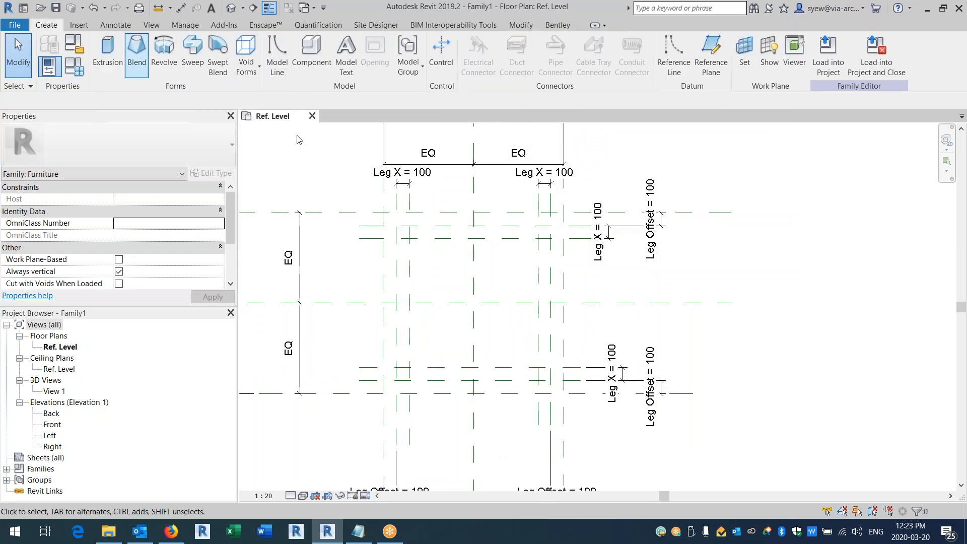
click(112, 50)
double_click(51, 425)
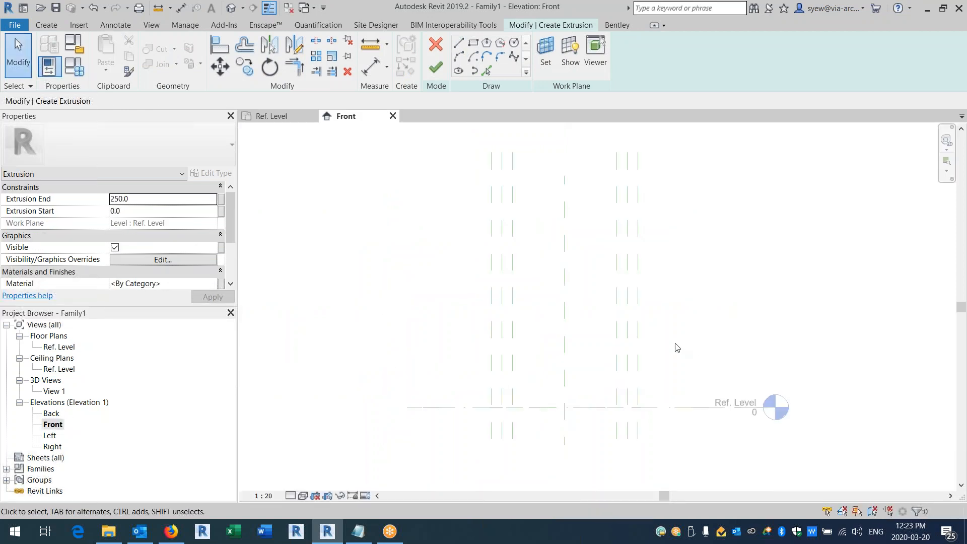
click(445, 50)
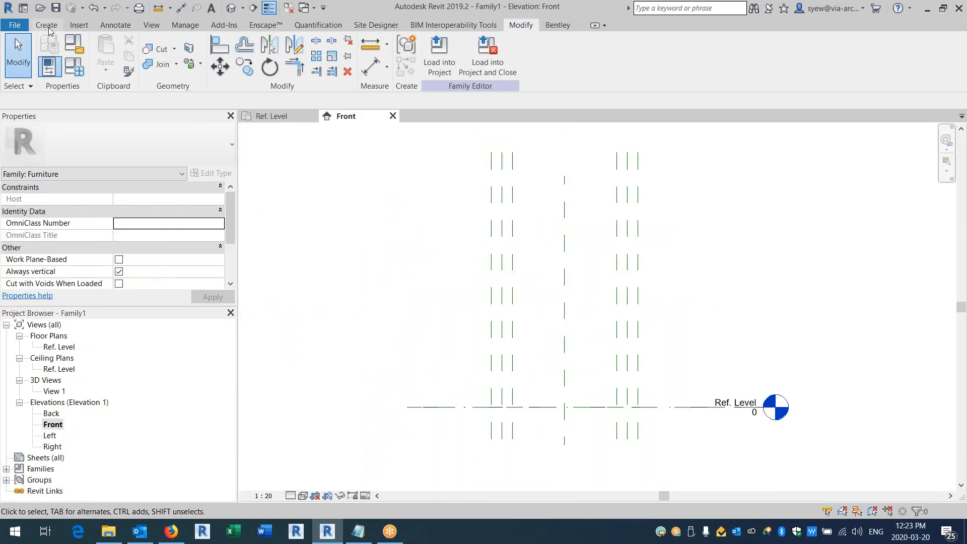
Step: Draw two horizontal reference planes about 100 mm apart across the vertical planes, the upper about 1565 mm above Ref. Level
click(49, 27)
click(711, 57)
click(447, 244)
click(685, 248)
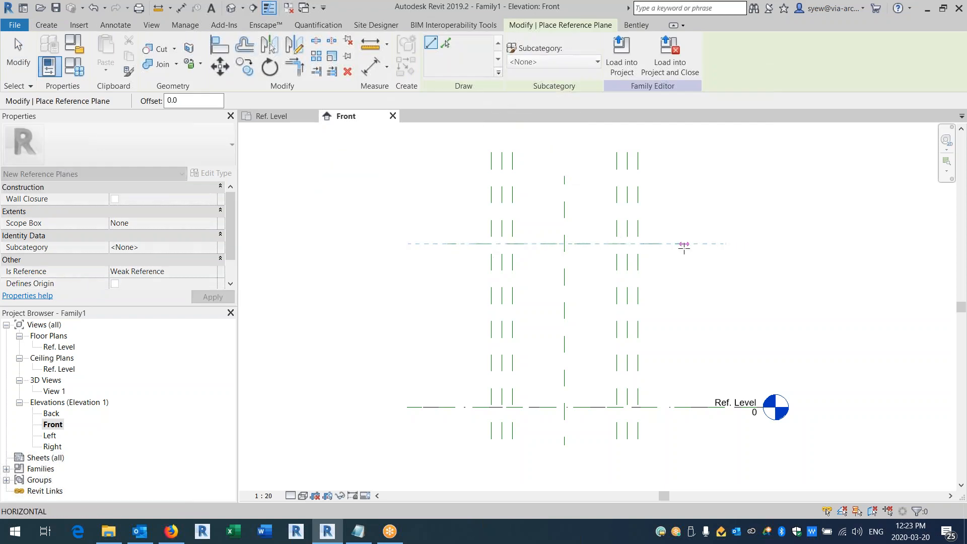
click(447, 255)
click(697, 255)
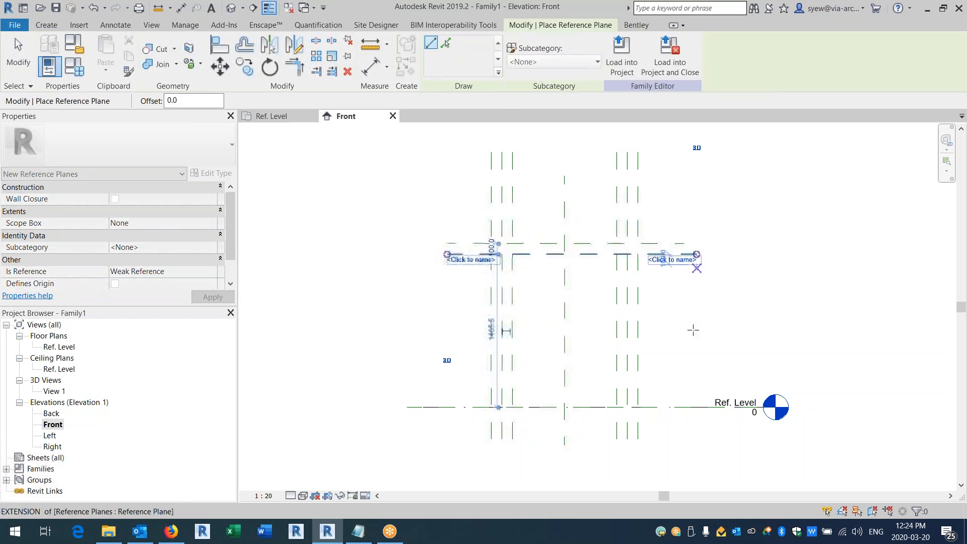
scroll(716, 383, up, 1)
key(Escape)
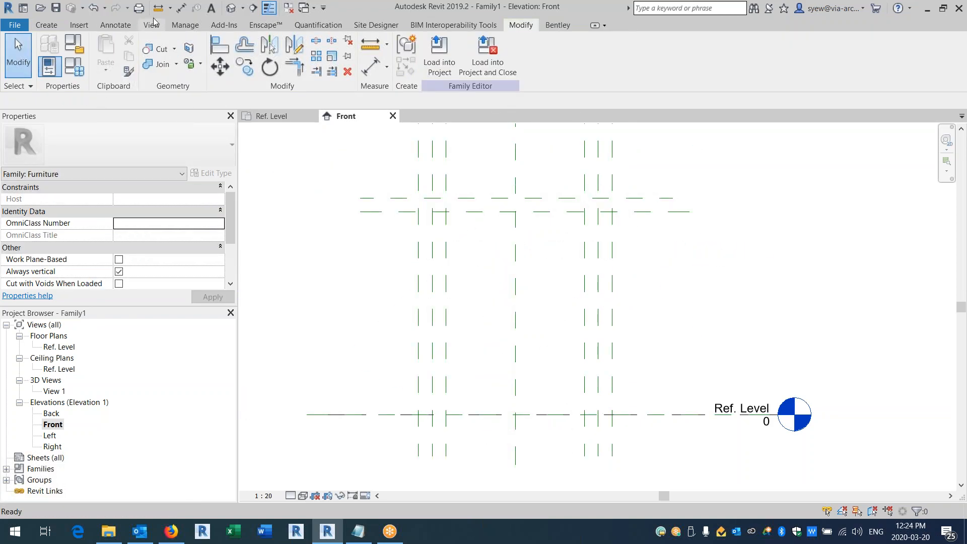
Step: Add an aligned dimension between Ref. Level and the uppermost horizontal reference plane
key(d)
key(i)
click(652, 415)
click(666, 198)
click(701, 255)
key(Escape)
Step: Set the uppermost reference plane's height above Ref. Level to 2 m
click(664, 199)
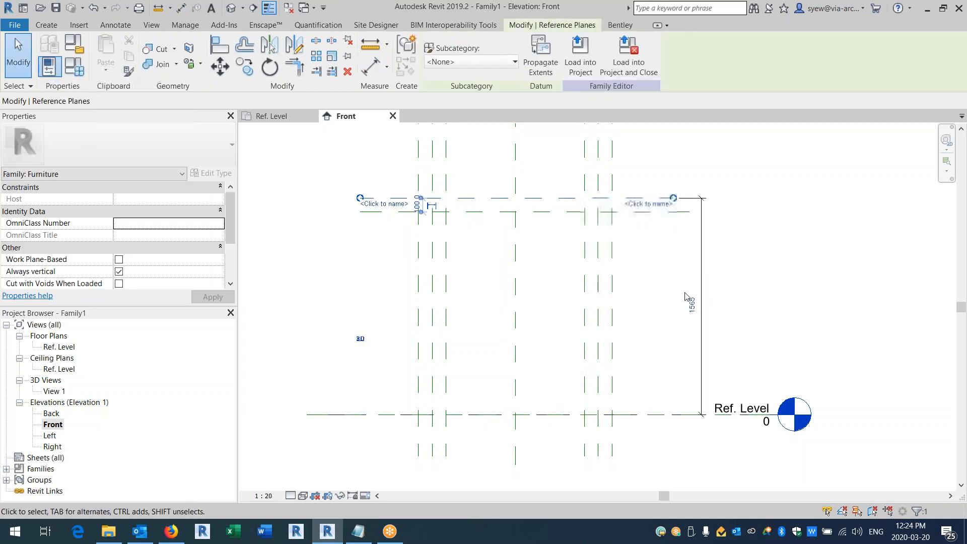
click(690, 305)
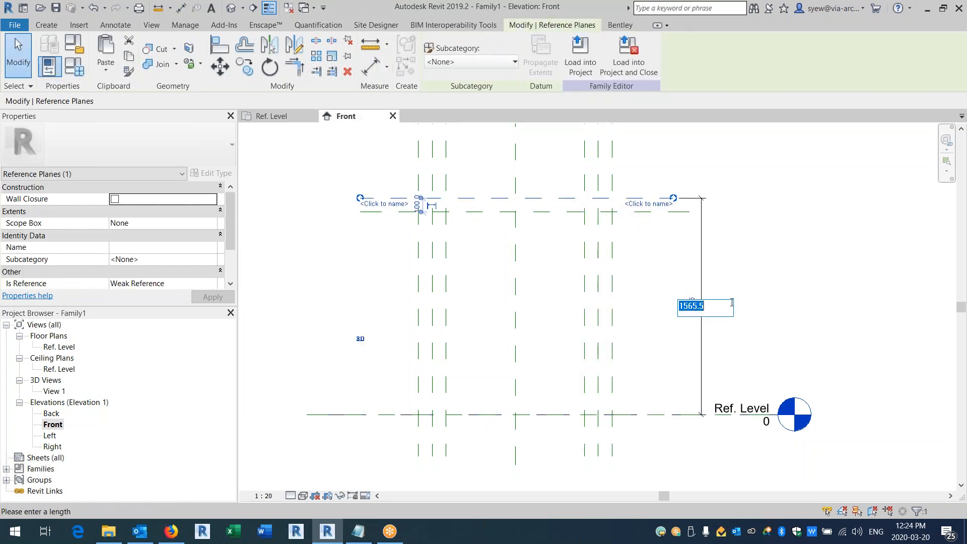
text(2m)
key(Return)
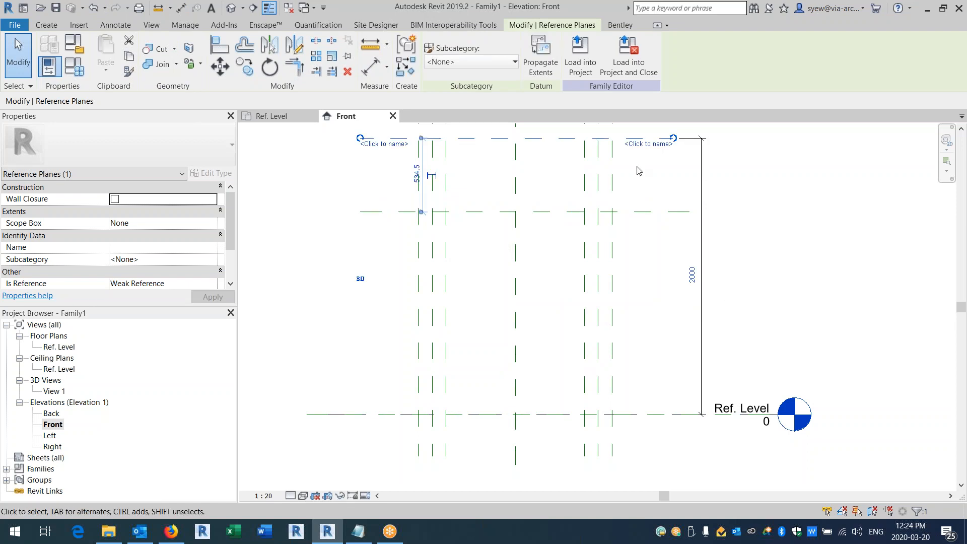
Step: Set the uppermost reference plane's height above Ref. Level to 1.8 m
middle_drag(637, 171, 631, 224)
click(685, 328)
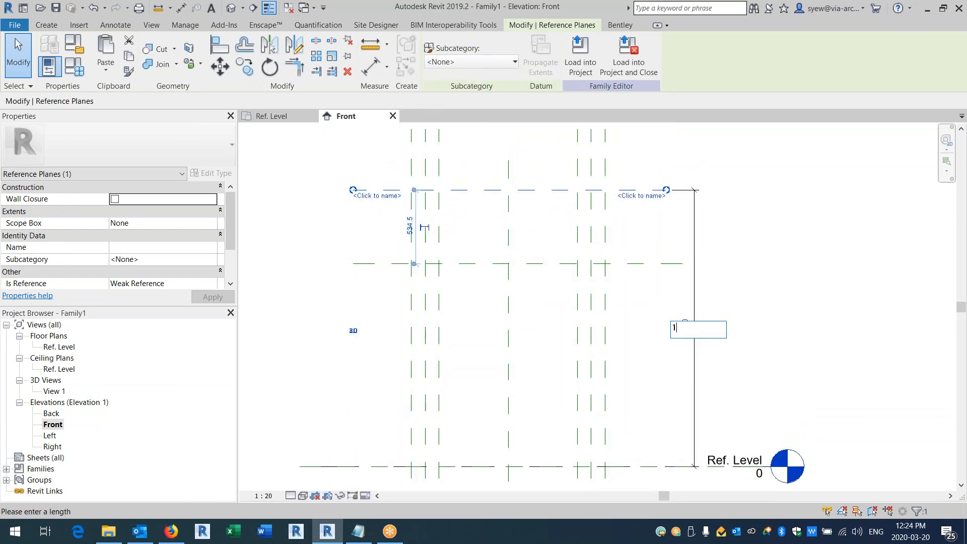
text(1.8m)
key(Return)
key(Escape)
Step: Add an aligned dimension between the two upper horizontal reference planes, beside their left ends
click(670, 263)
click(181, 8)
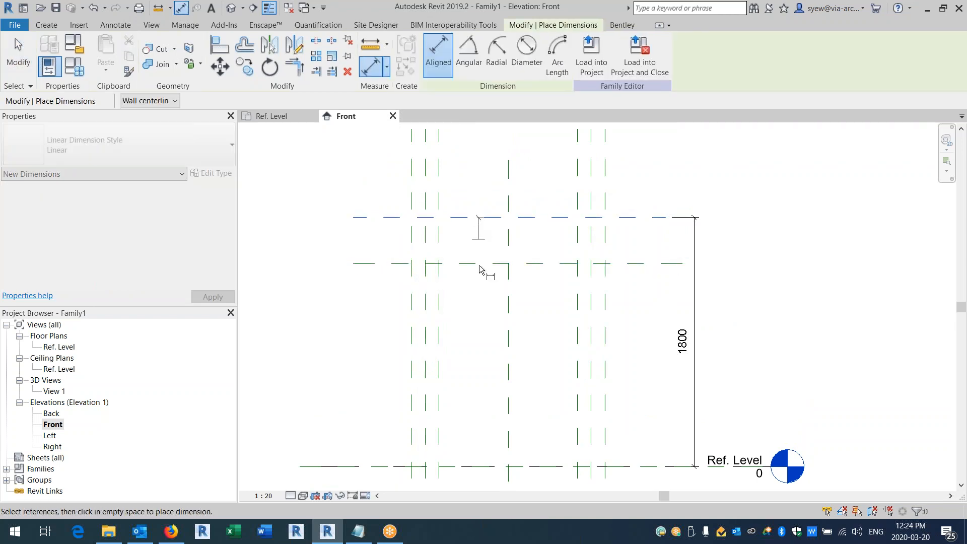
click(486, 217)
click(487, 263)
click(309, 279)
key(Escape)
key(Escape)
Step: Set the second horizontal reference plane's distance below the uppermost plane to 100 mm
click(353, 264)
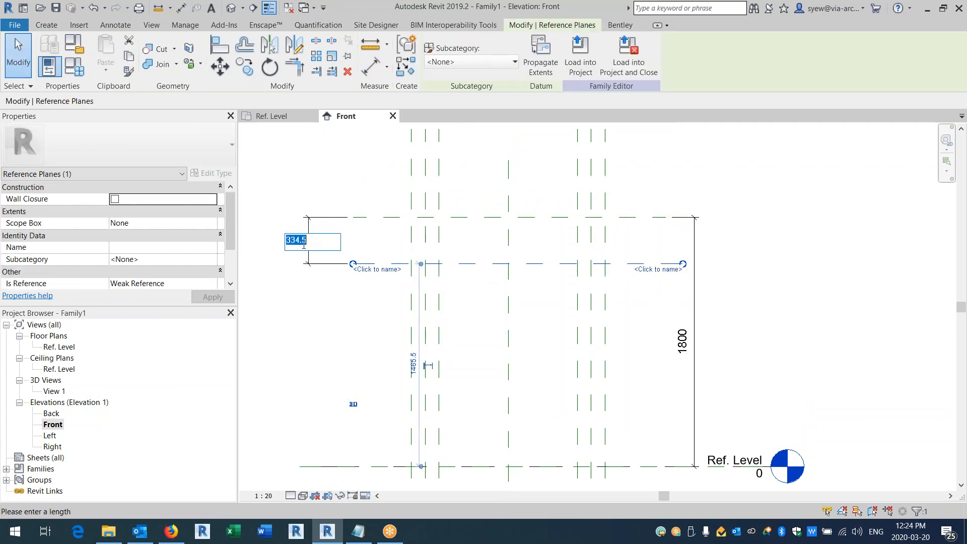
click(298, 241)
text(100)
key(Return)
click(301, 289)
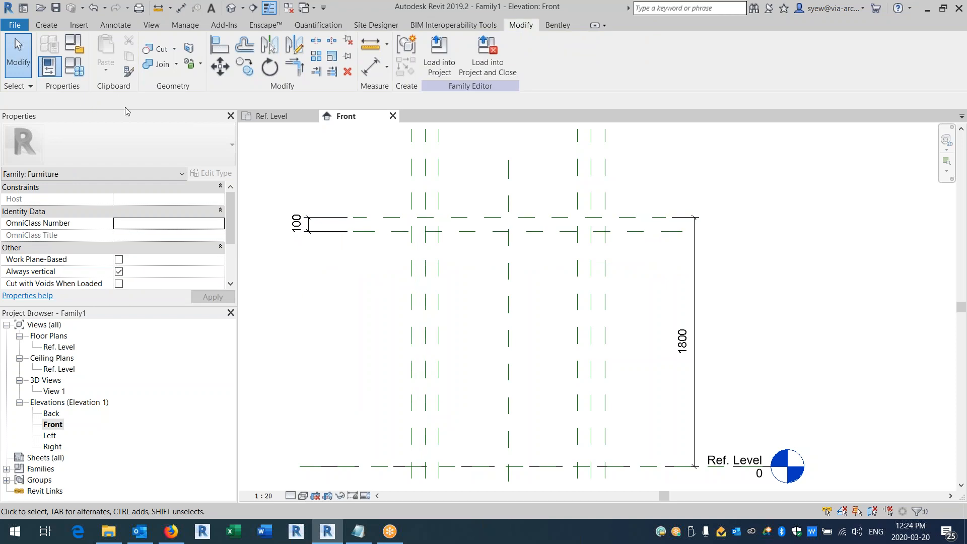
Step: Label the 1800 mm overall vertical dimension with a new parameter named Height
click(682, 357)
click(557, 54)
text(Height)
key(Return)
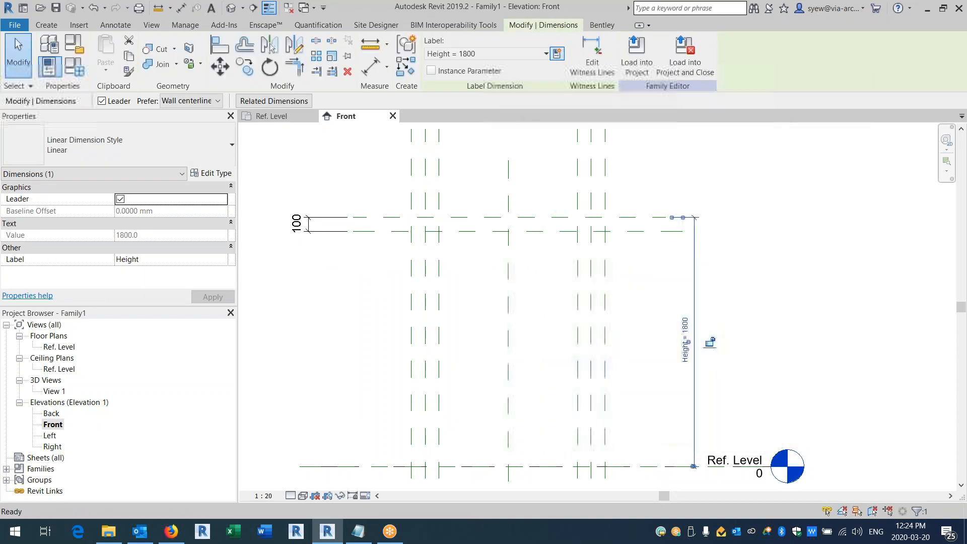
Step: Label the 100 mm dimension between the two upper horizontal reference planes with a new family type parameter named Thickness
click(309, 230)
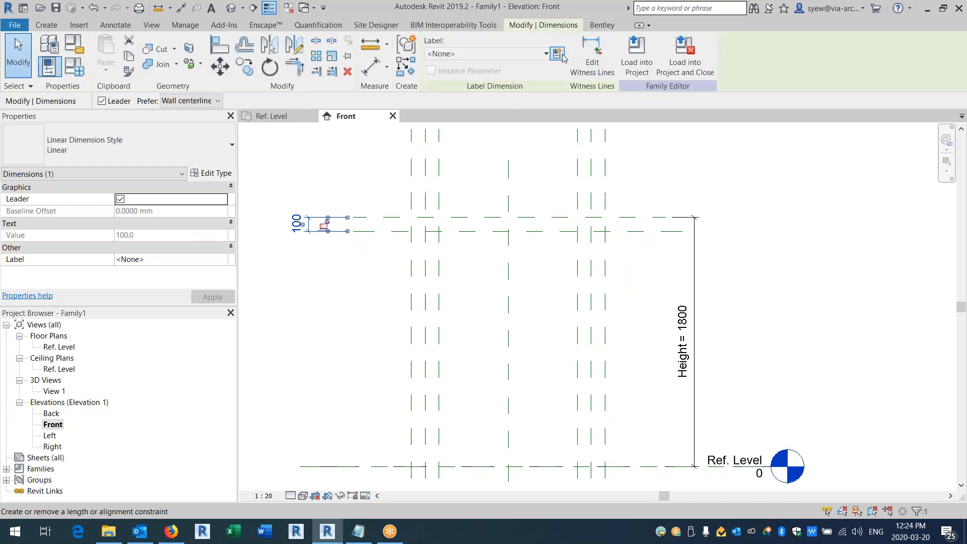
click(558, 53)
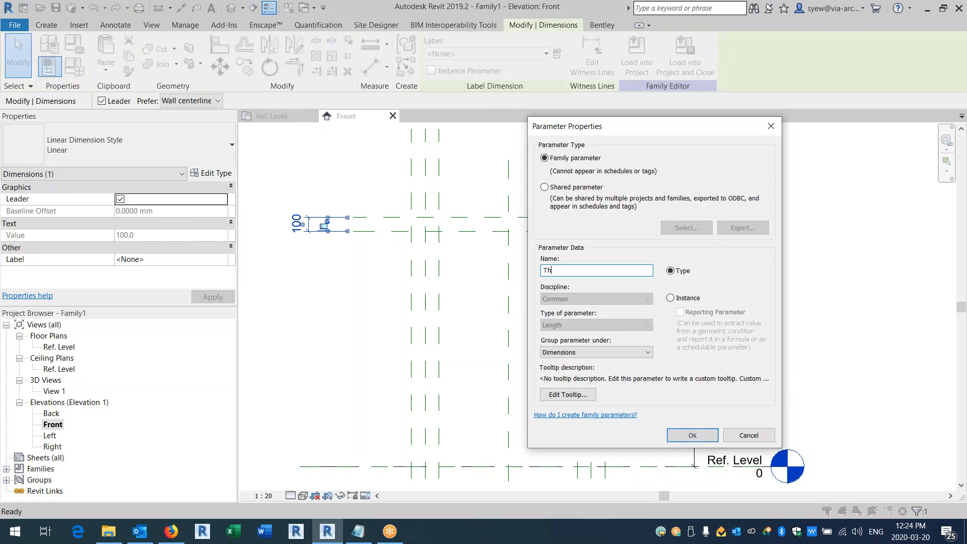
text(Thickness)
key(Return)
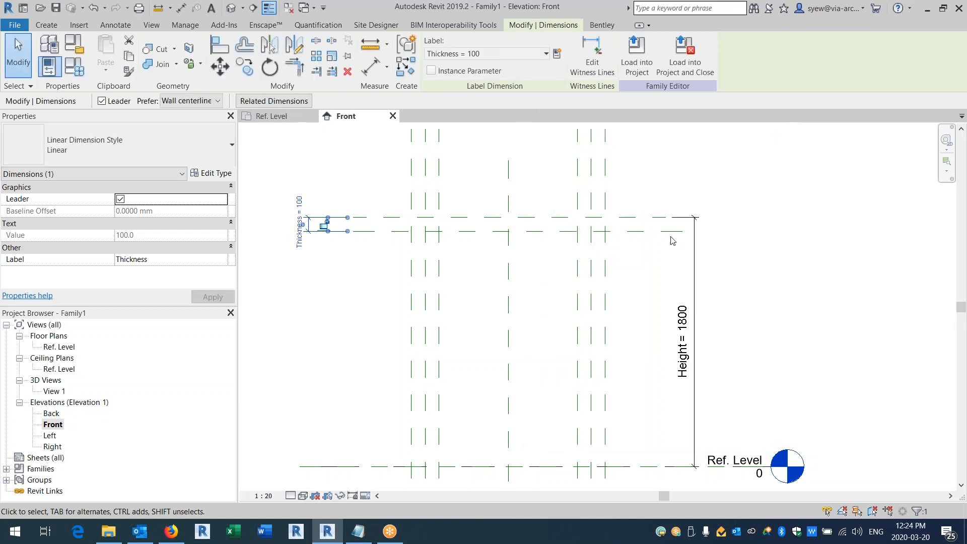
key(Escape)
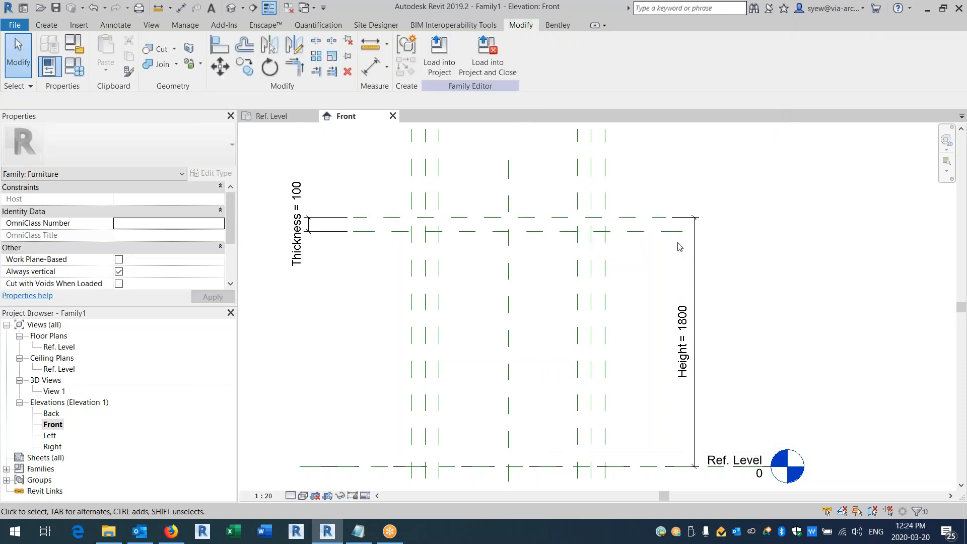
Step: Shift the uppermost horizontal reference plane slightly sideways to the left, keeping it at the same height
click(632, 219)
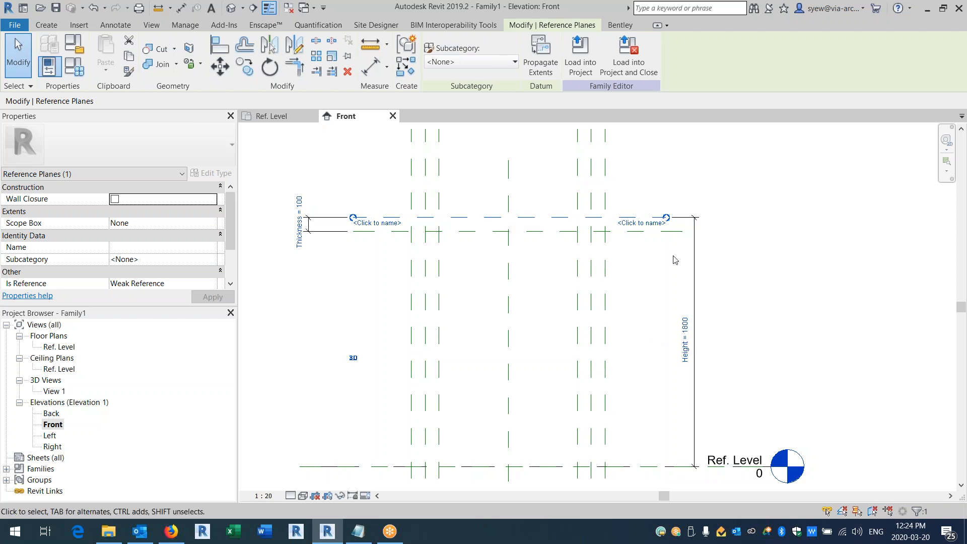
click(476, 260)
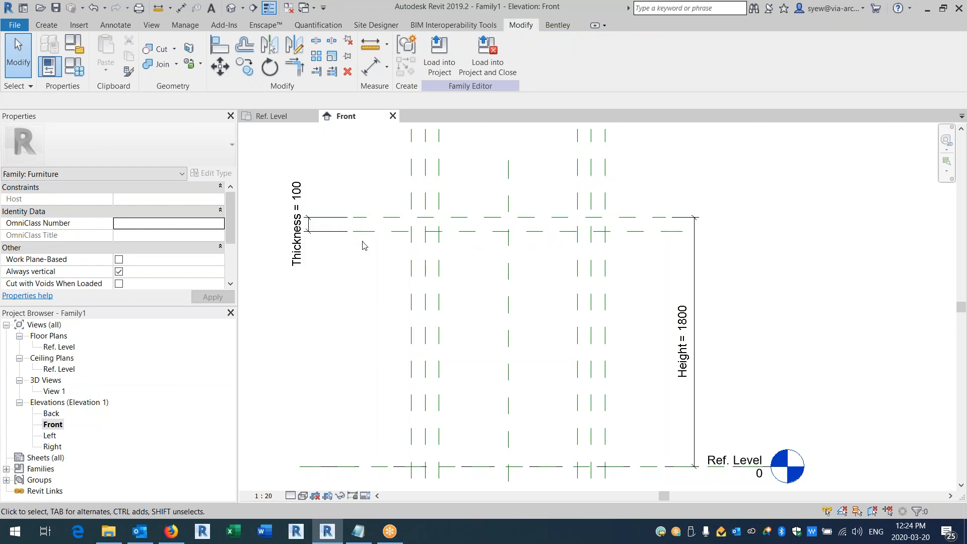
click(657, 217)
drag(569, 168, 561, 222)
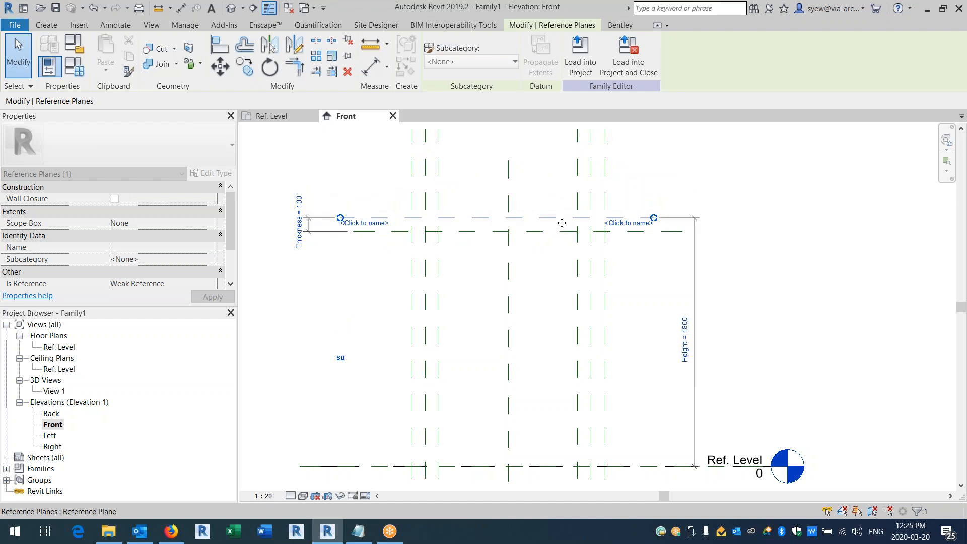
Step: Set the Height parameter to 1750 mm in the family types and apply it
key(f)
key(t)
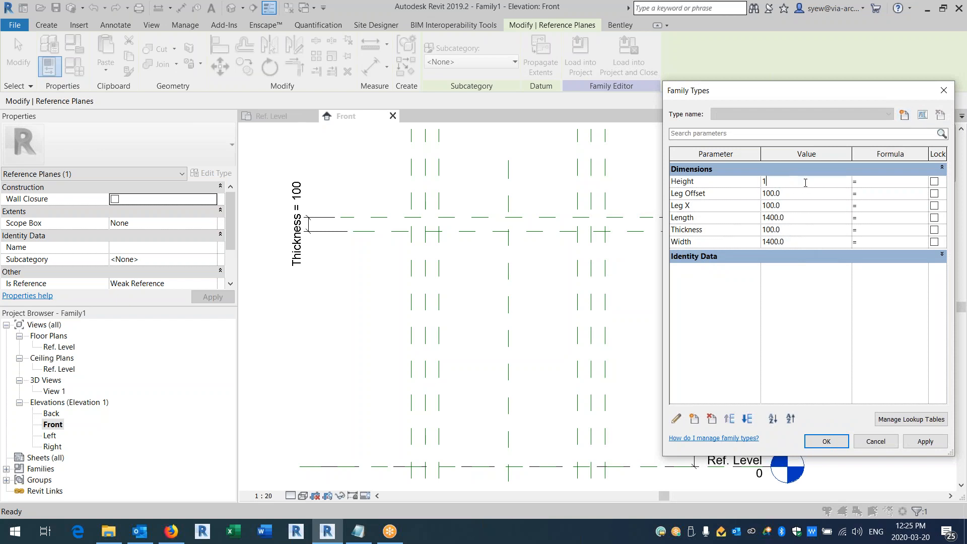
click(826, 442)
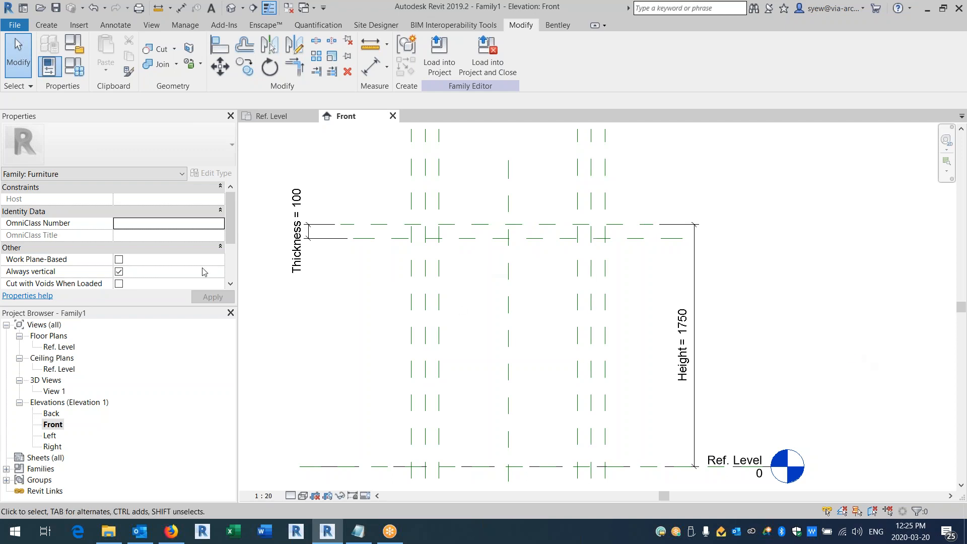
Step: In the Ref. Level floor plan, create a 1400 by 1400 mm rectangular tabletop extrusion snapped to the outermost reference planes
double_click(60, 347)
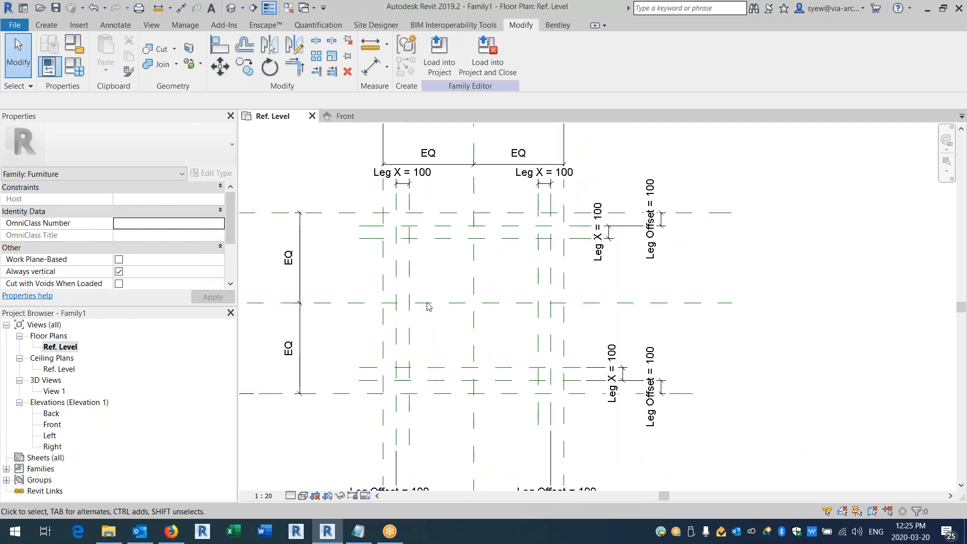
click(48, 26)
click(108, 53)
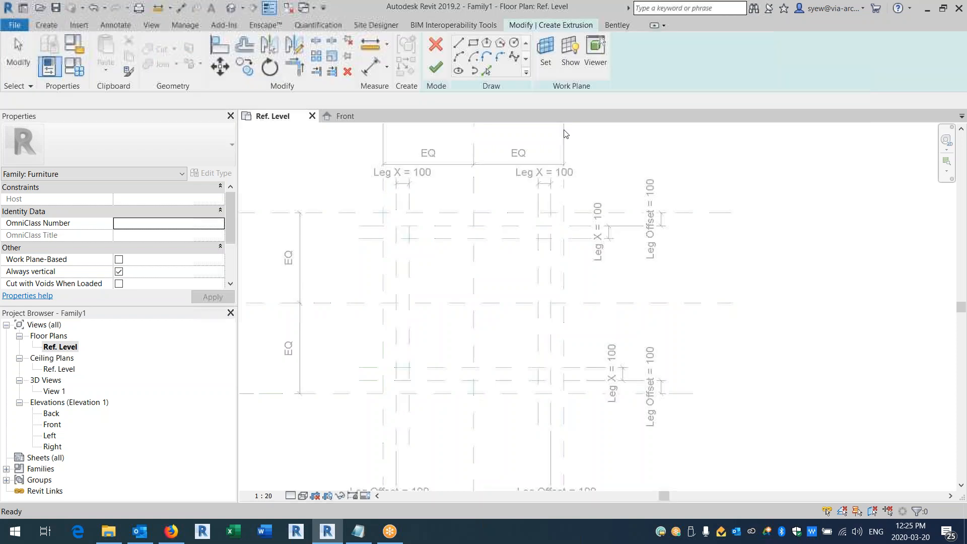
click(383, 213)
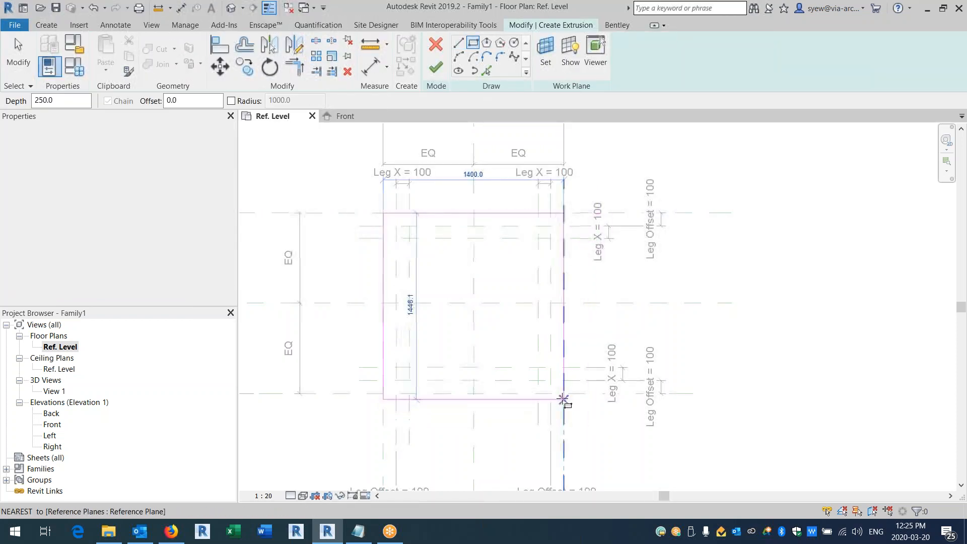
click(564, 394)
scroll(452, 330, up, 3)
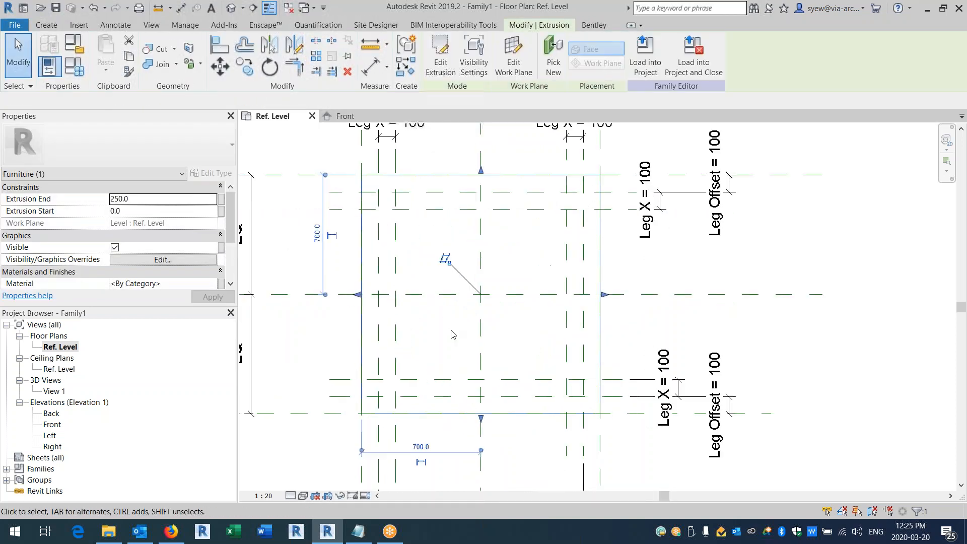
Step: Create a 100 by 100 mm leg extrusion at the lower-left leg reference plane intersections of the tabletop
click(407, 66)
click(473, 43)
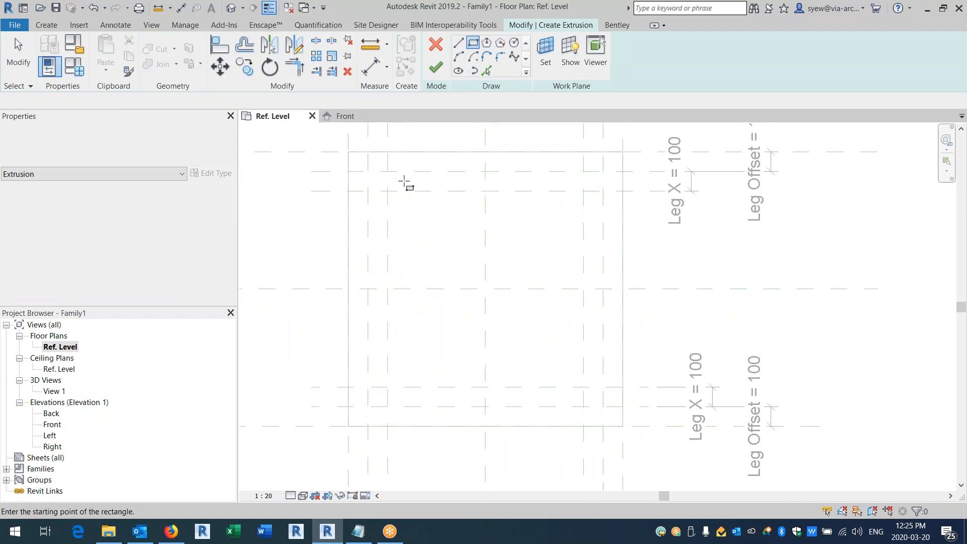
click(368, 406)
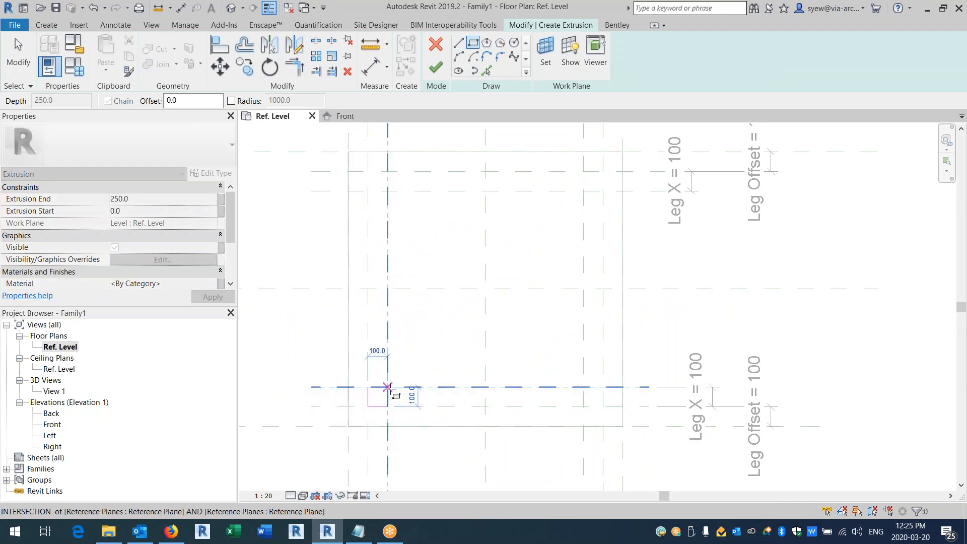
click(388, 387)
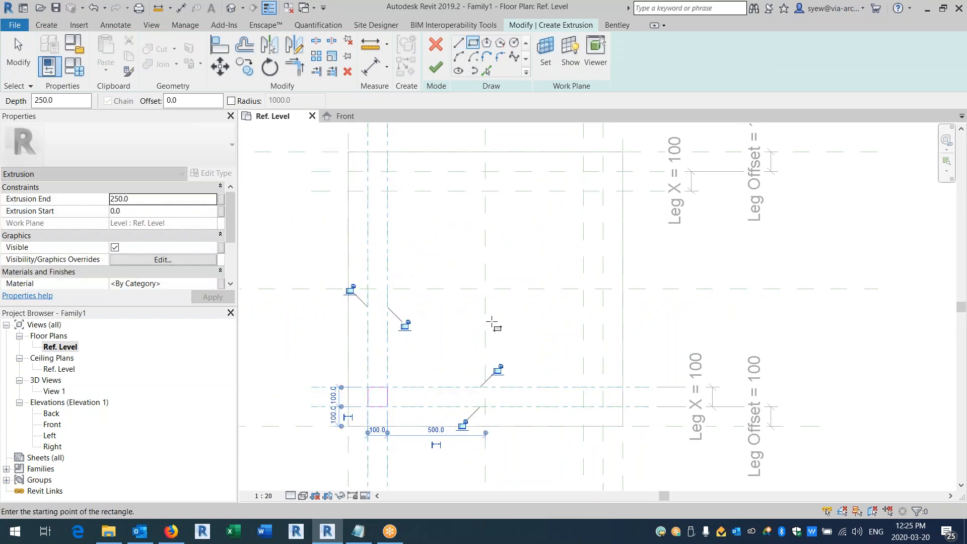
click(437, 67)
Step: Create a separate 100 mm square leg extrusion at the tabletop's upper-left leg planes, undoing the extra rectangle drawn in the same sketch
click(406, 66)
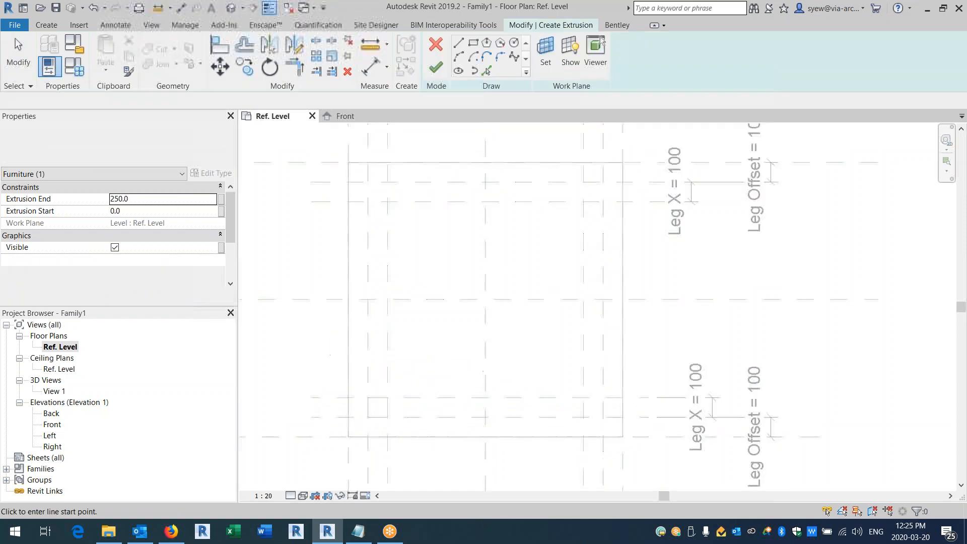
click(473, 43)
click(368, 202)
click(387, 182)
click(583, 182)
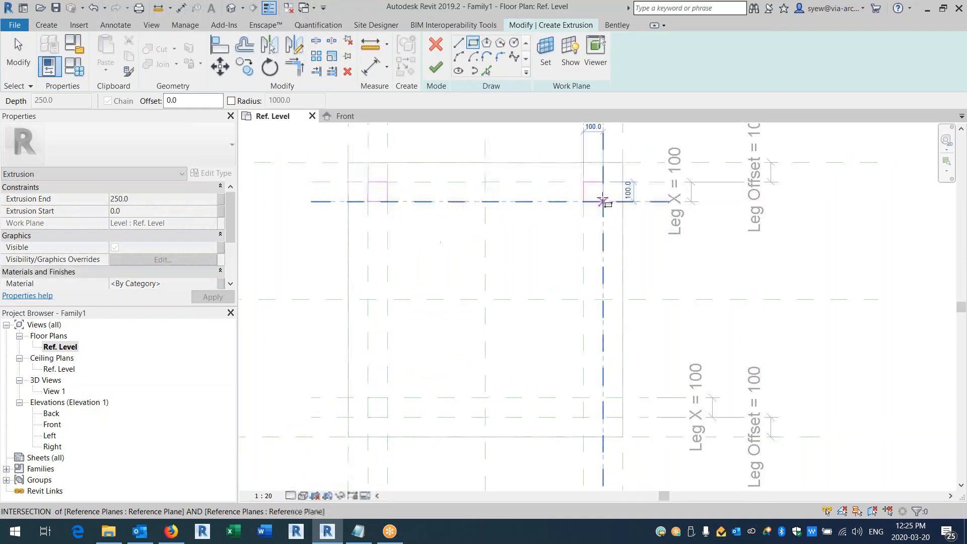
click(612, 409)
key(ctrl+z)
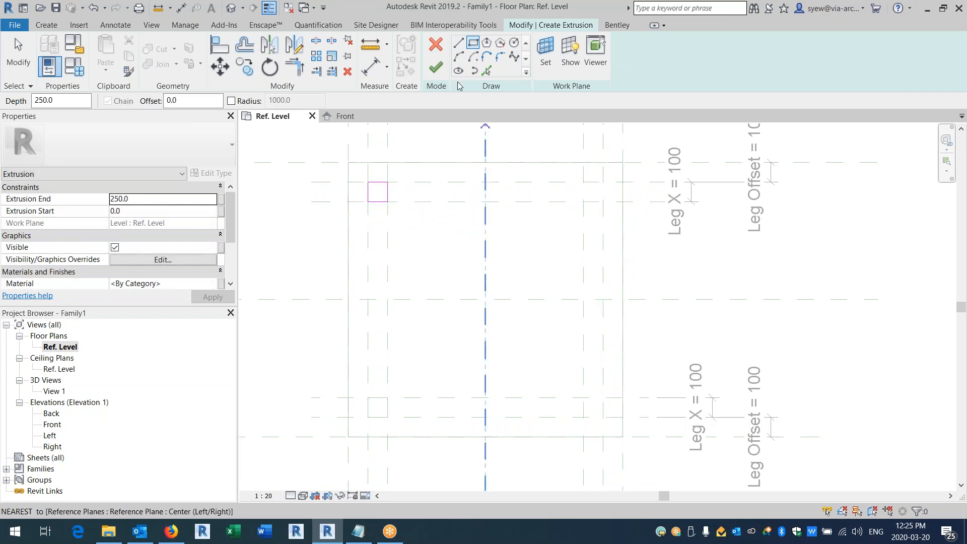
click(436, 67)
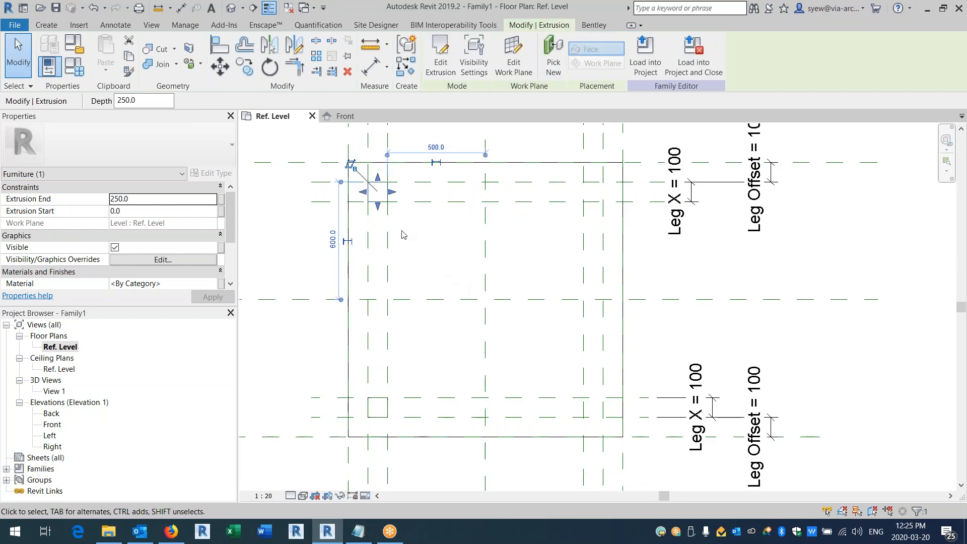
Step: Create a separate 100 by 100 mm leg extrusion at the upper-right leg reference plane intersections of the tabletop
click(440, 56)
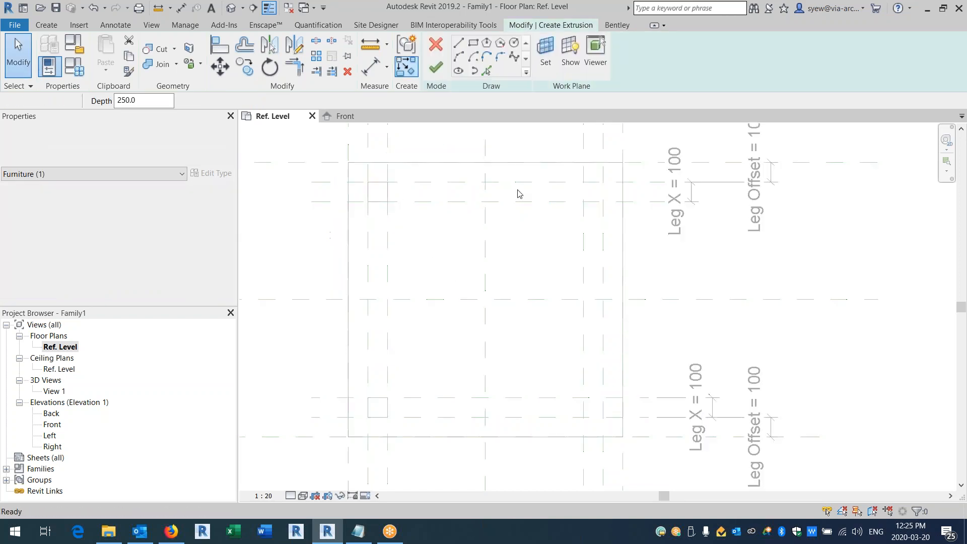
click(473, 43)
click(583, 182)
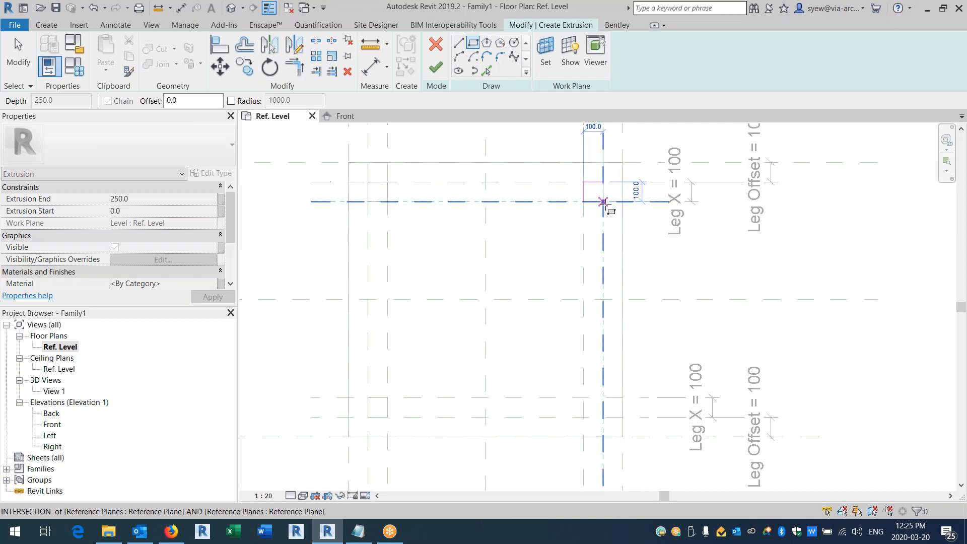
click(603, 202)
click(437, 67)
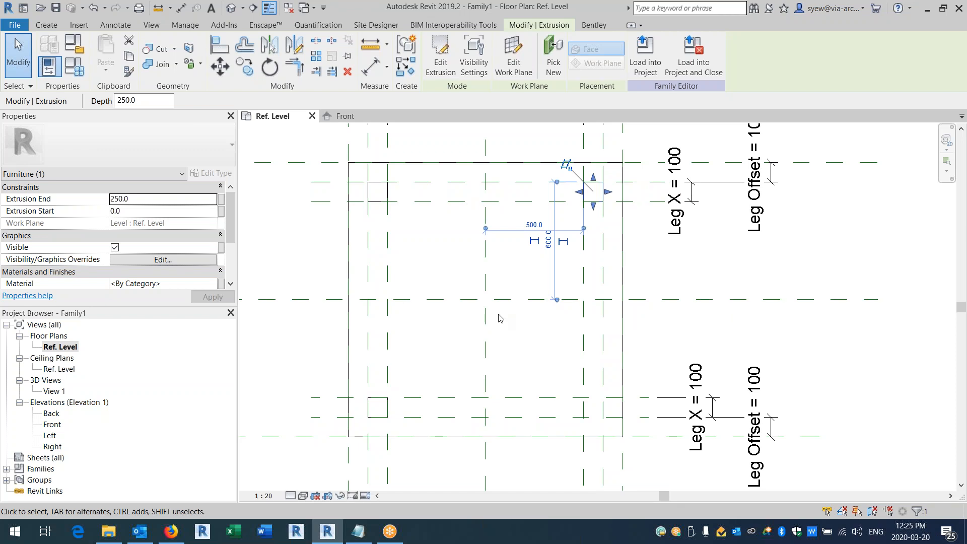
Step: Create a 100 mm square leg extrusion between the leg reference planes at the tabletop's lower-right corner
click(441, 55)
click(473, 43)
click(584, 398)
click(603, 417)
key(Escape)
key(Escape)
click(436, 67)
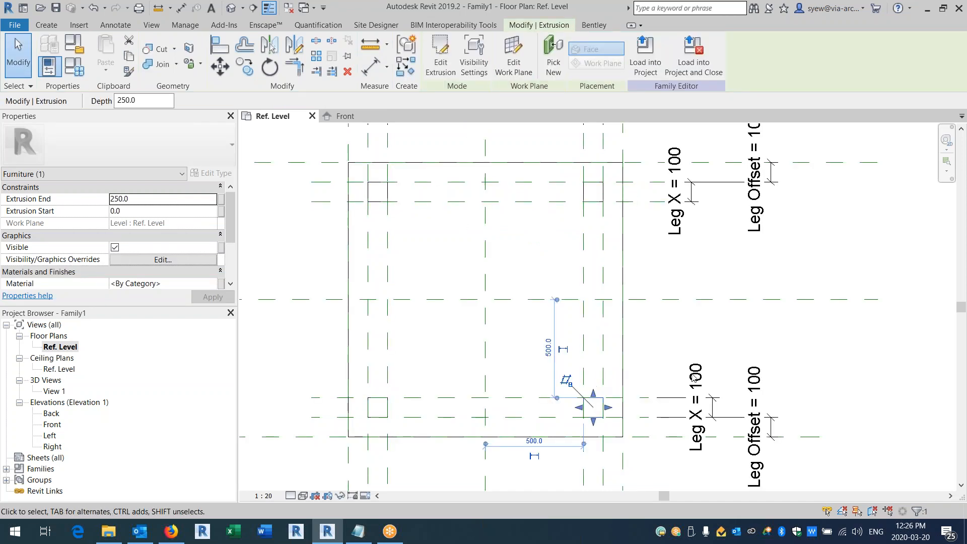
click(403, 312)
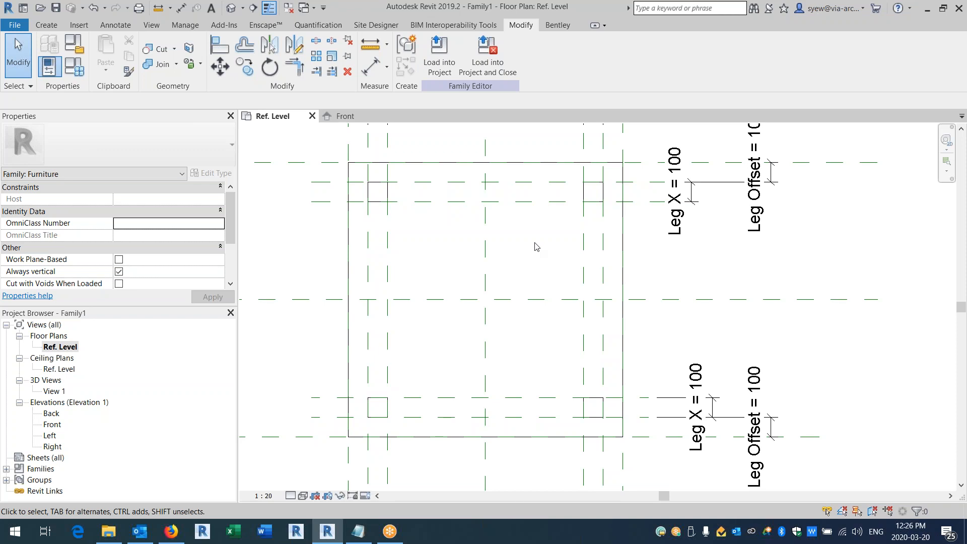
Step: In the Front elevation, stretch the tabletop extrusion to span the two upper horizontal reference planes, from 1650 to 1750 mm
click(52, 425)
double_click(52, 425)
click(508, 433)
drag(509, 429, 509, 224)
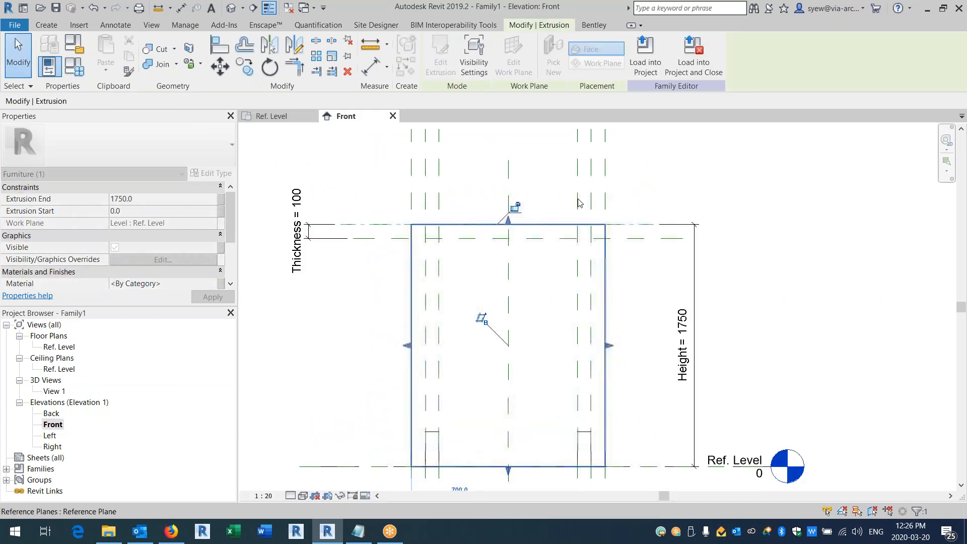
drag(508, 471, 508, 238)
click(522, 232)
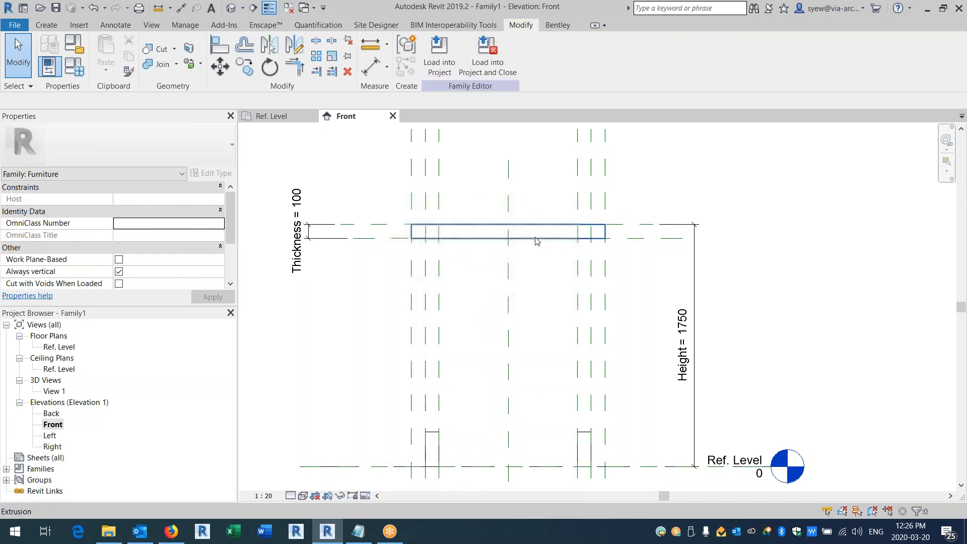
Step: Temporarily hide the tabletop extrusion in the Front elevation
click(517, 239)
middle_drag(476, 318, 449, 268)
scroll(447, 242, up, 1)
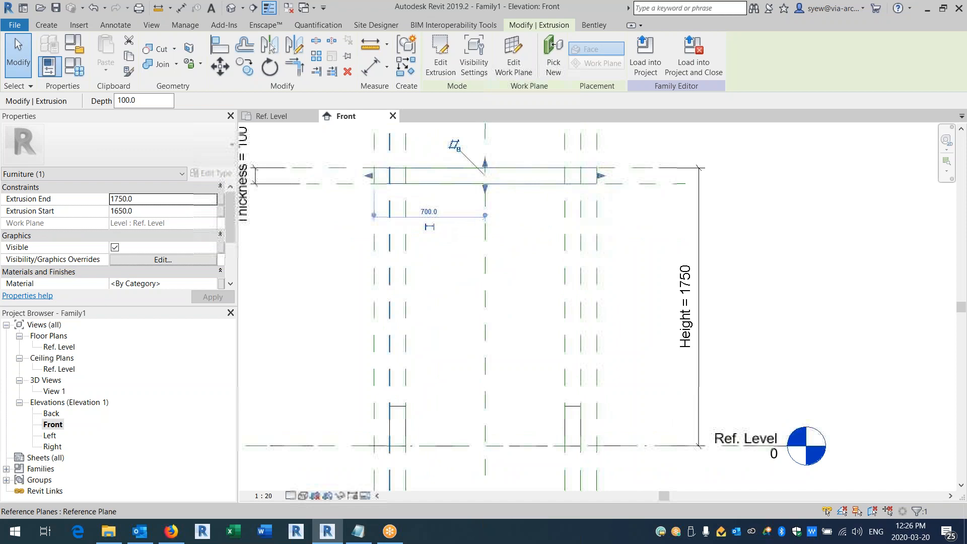
click(366, 496)
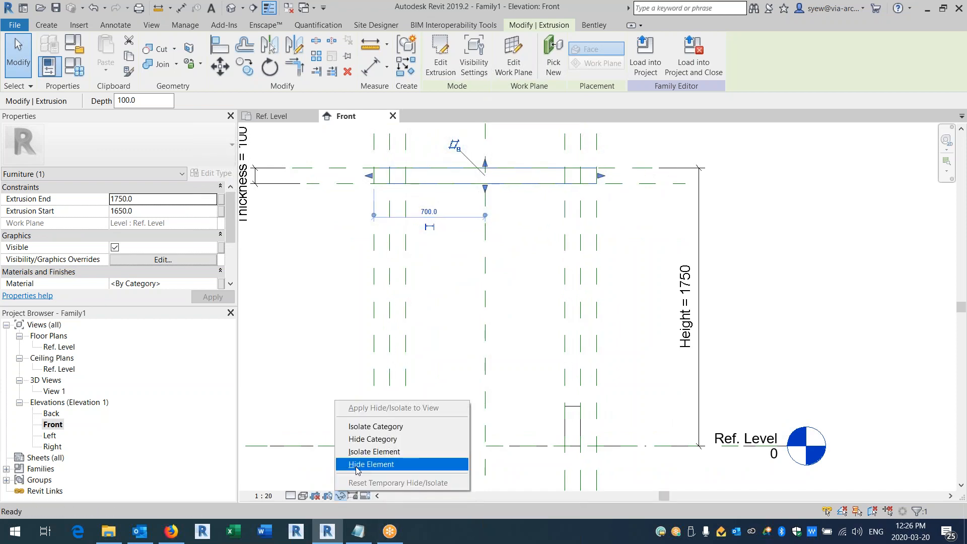
click(358, 463)
Step: Stretch the first left leg up to the second horizontal reference plane at 1650 mm, lock it there, and temporarily hide it
click(398, 410)
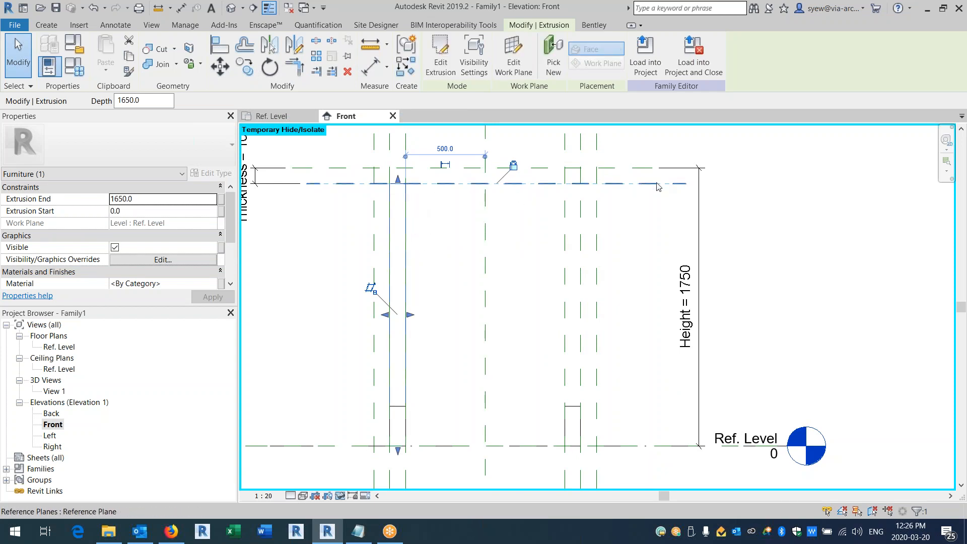
right_click(338, 488)
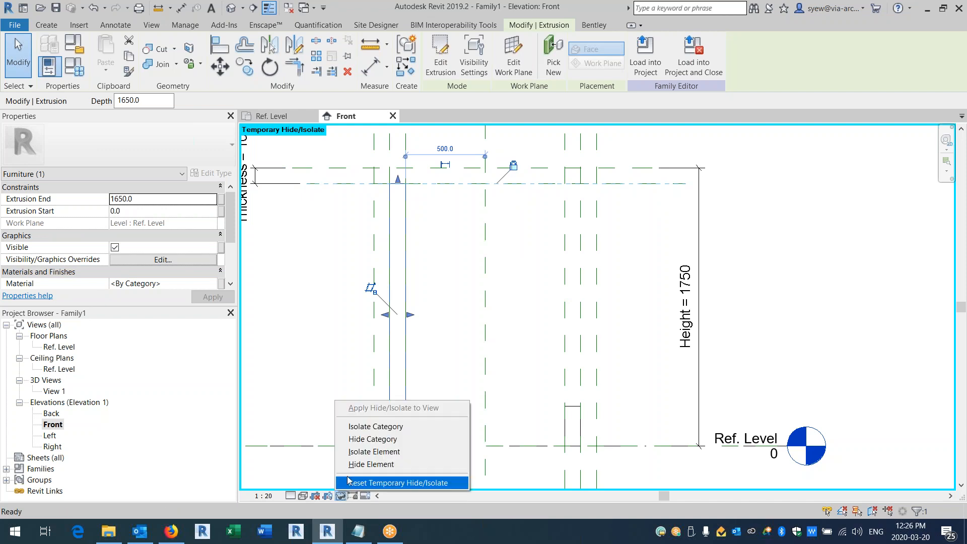
click(353, 461)
Step: Stretch the remaining left leg to the plane at the tabletop's underside, lock its top there, and temporarily hide the leg
click(409, 415)
drag(398, 403, 454, 184)
click(514, 165)
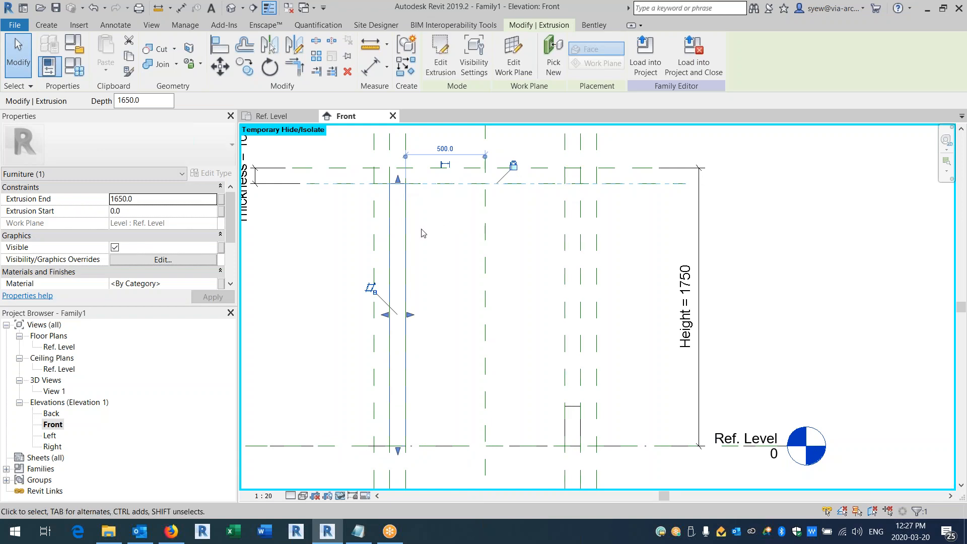
click(341, 496)
click(353, 464)
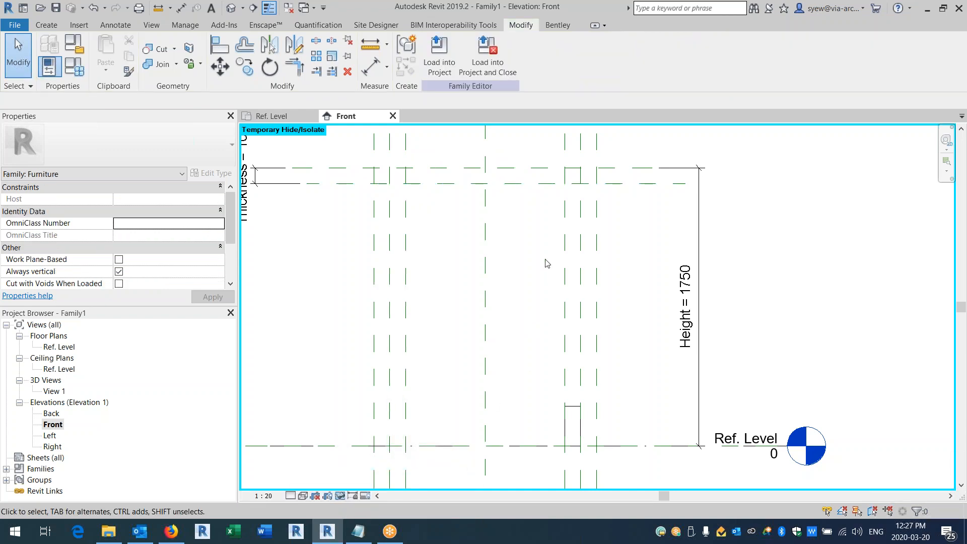
Step: Stretch the first right leg up to the tabletop's underside plane at 1650 mm, lock it, and temporarily hide the leg
click(569, 411)
drag(573, 401, 574, 184)
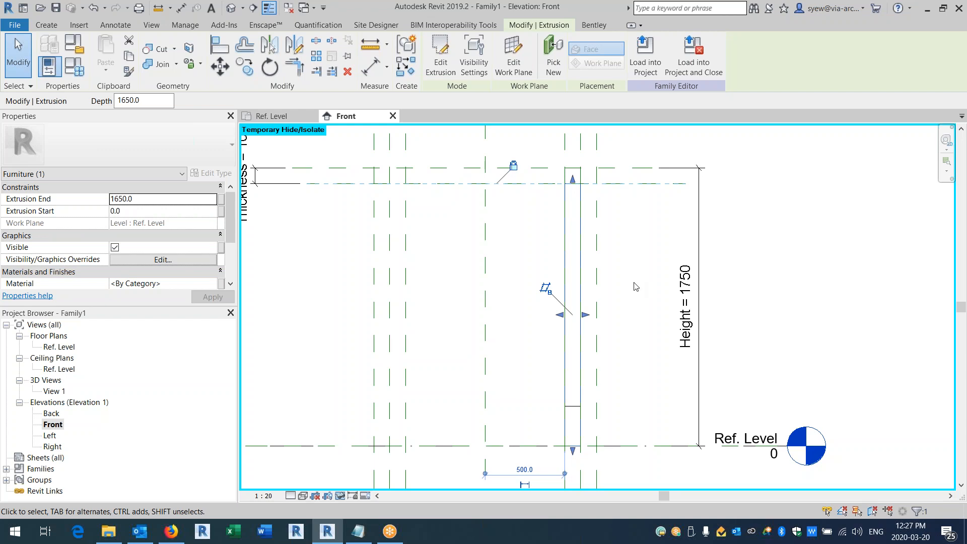
right_click(334, 401)
click(453, 464)
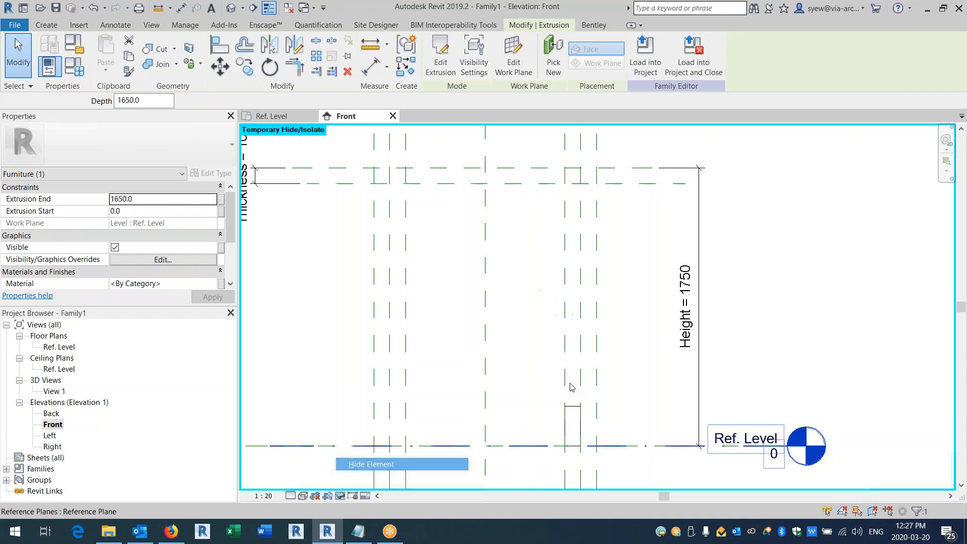
Step: Stretch the remaining right leg up to the reference plane at the tabletop's underside and inspect the whole table in 3D
click(580, 406)
drag(573, 402, 588, 186)
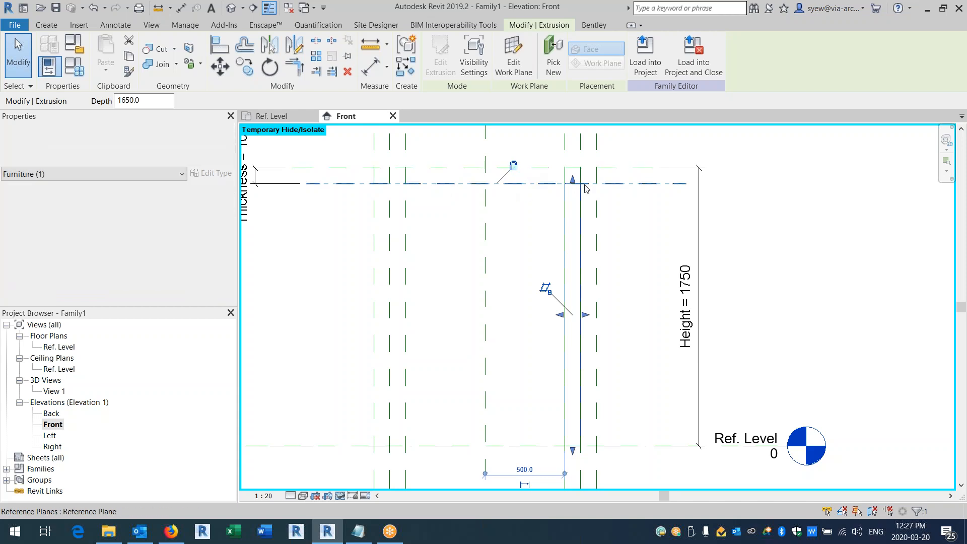
click(231, 8)
shift+middle_drag(784, 284, 791, 380)
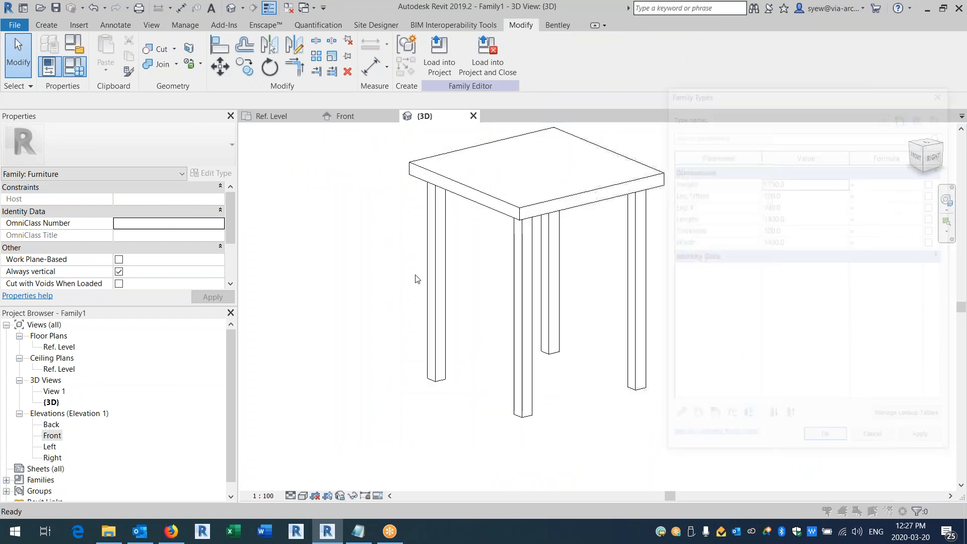
Step: Flex the table's Height parameter in the family types, applying 1500 first and finally setting it to 800
click(49, 66)
click(795, 181)
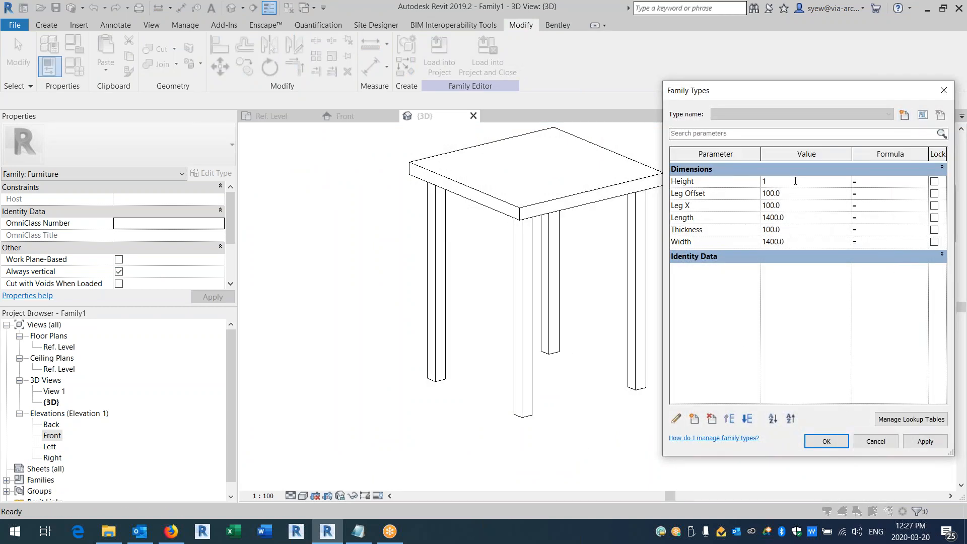
key(Tab)
click(925, 442)
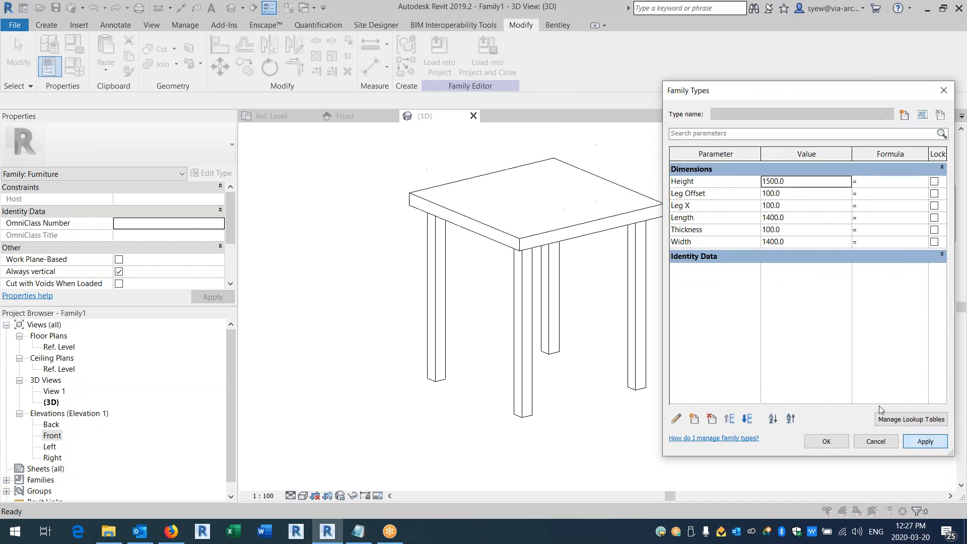
click(808, 184)
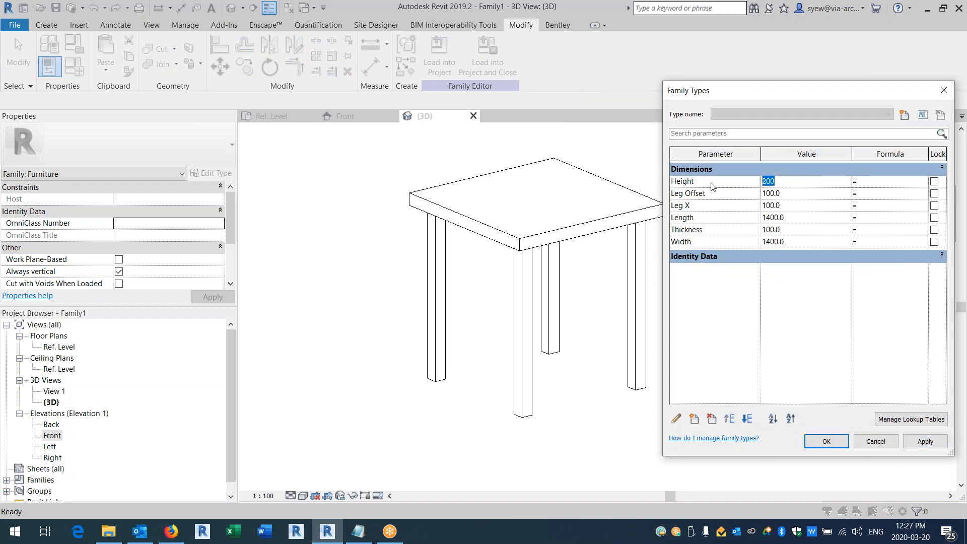
text(8)
click(826, 442)
shift+middle_drag(745, 385, 821, 453)
Step: Set the table's Length parameter to 2000 and its Width to 1000 mm, and check the shape in 3D
click(81, 69)
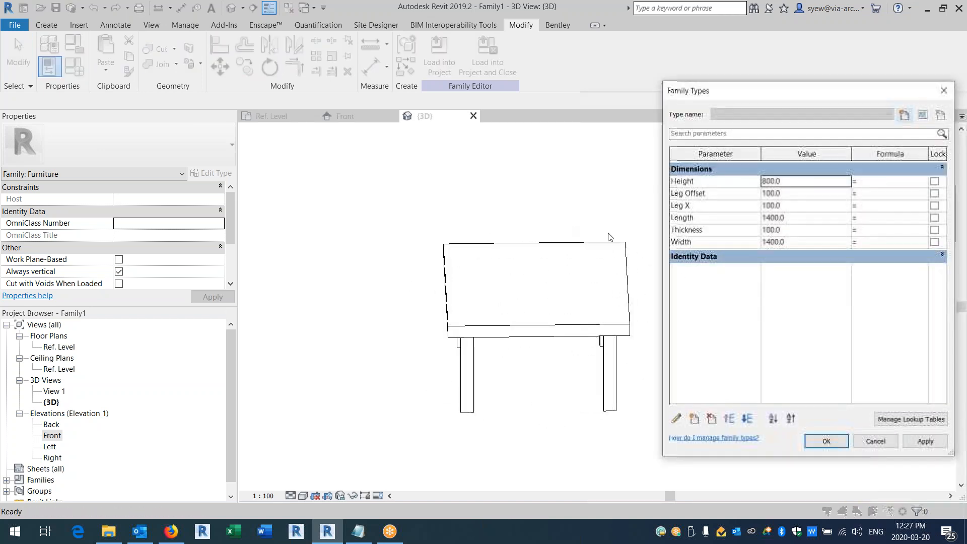
click(803, 217)
text(2000)
key(Tab)
text(1m)
click(836, 441)
shift+middle_drag(691, 312, 795, 298)
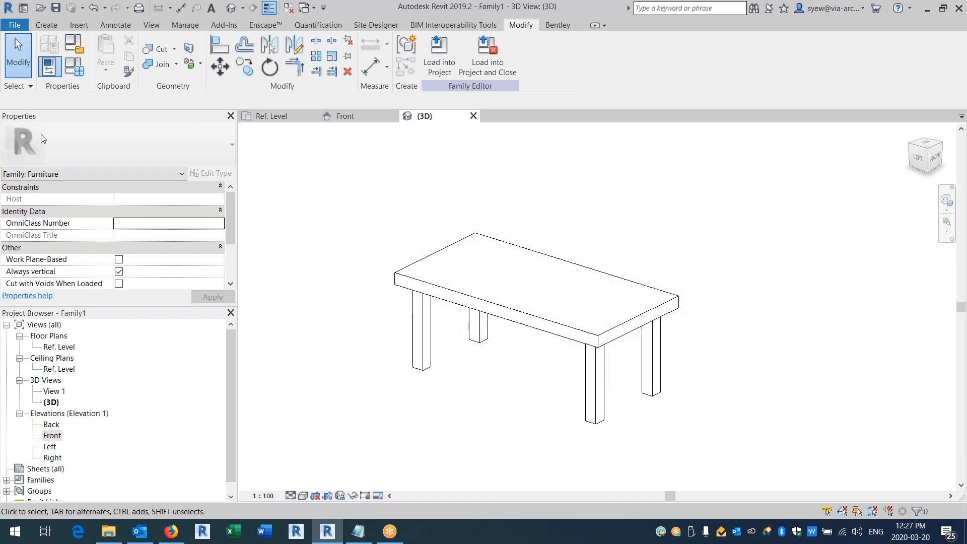
Step: Edit the Leg X parameter in the family types so that it is grouped under Model Properties
click(81, 71)
drag(735, 96, 459, 96)
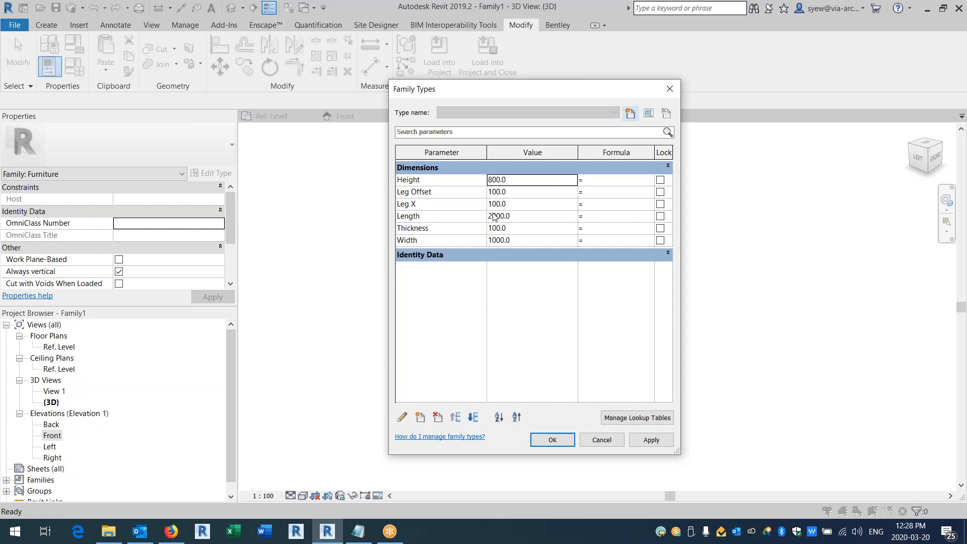
click(410, 206)
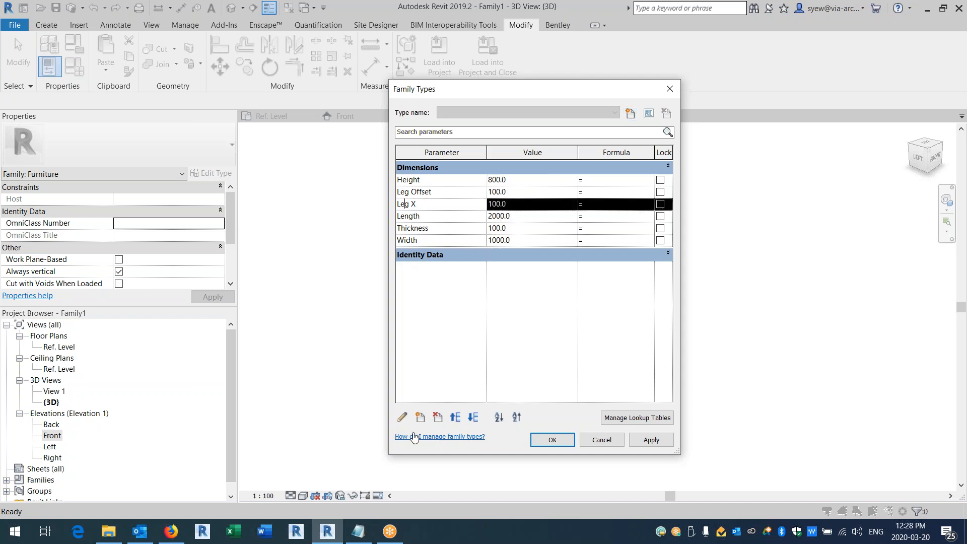
click(403, 416)
drag(590, 129, 661, 128)
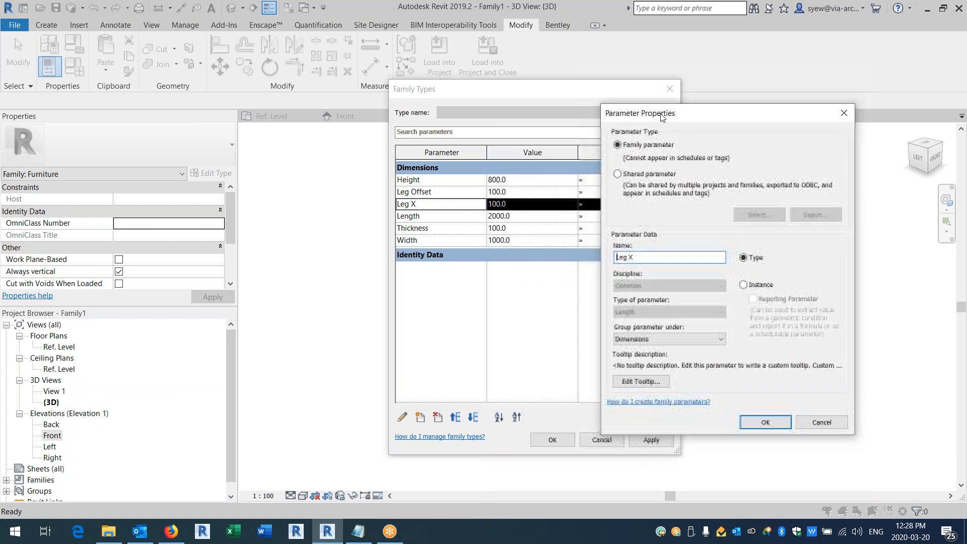
click(633, 339)
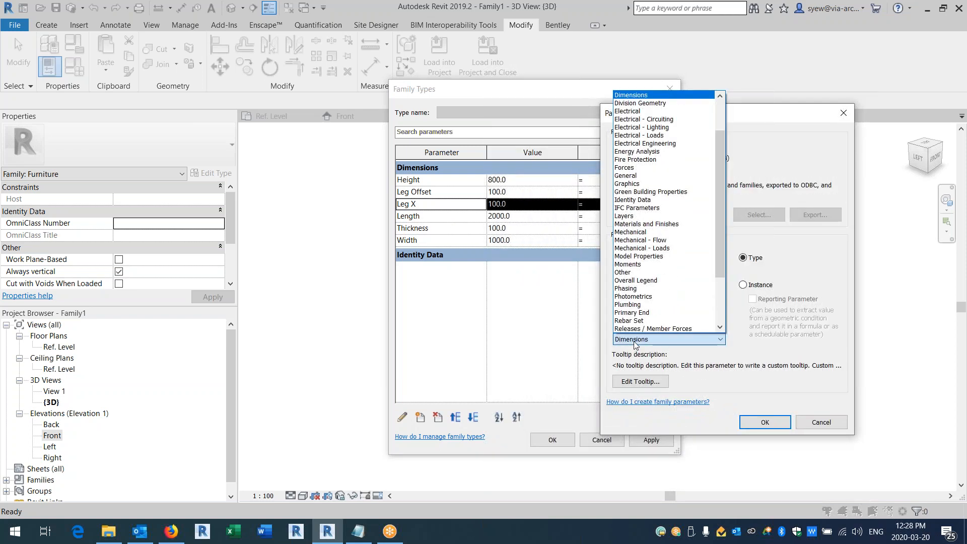
click(648, 257)
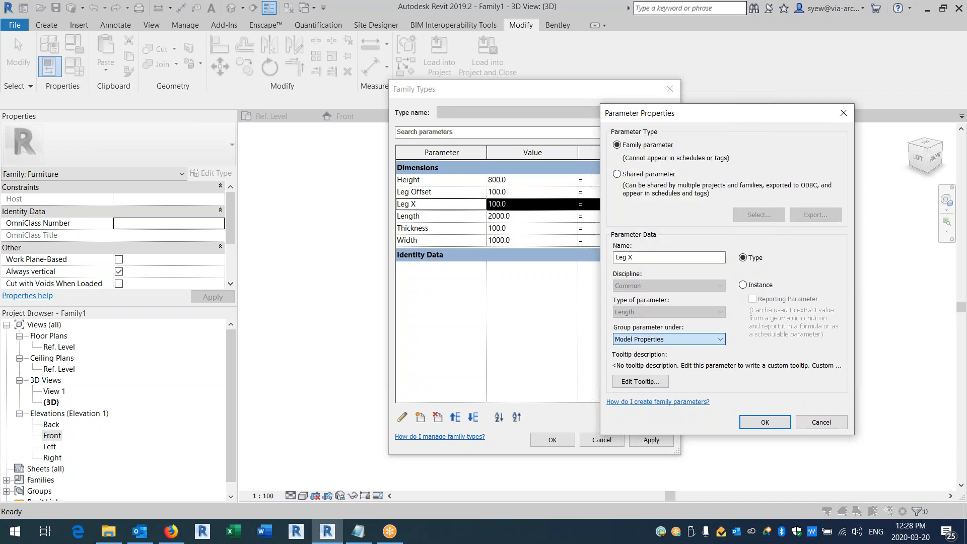
click(765, 422)
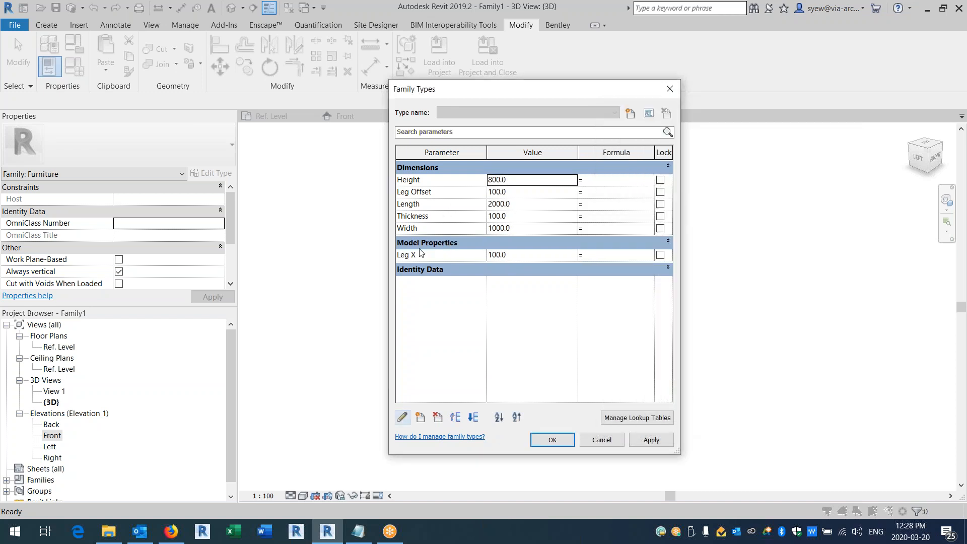
Step: Regroup the Leg Offset parameter under Model Properties
click(411, 192)
click(402, 417)
click(648, 339)
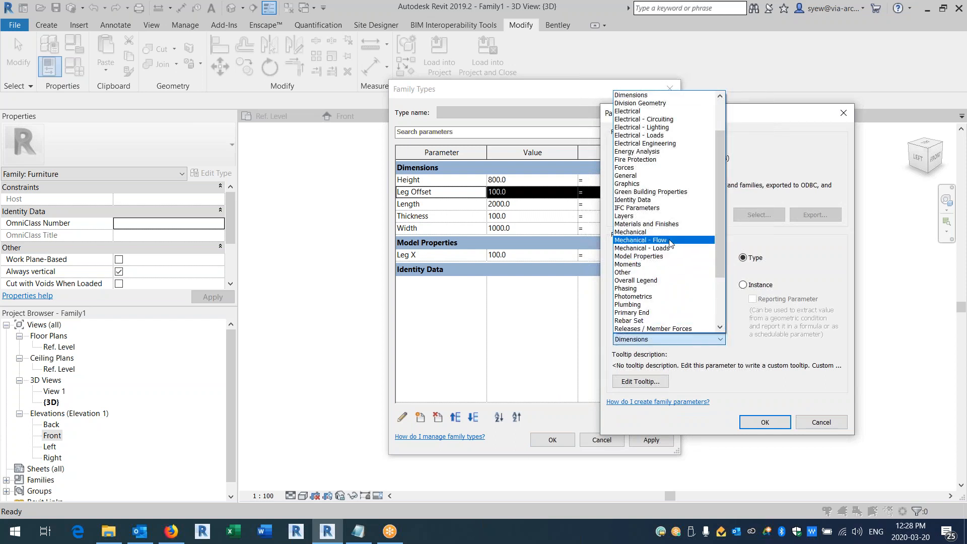
click(666, 257)
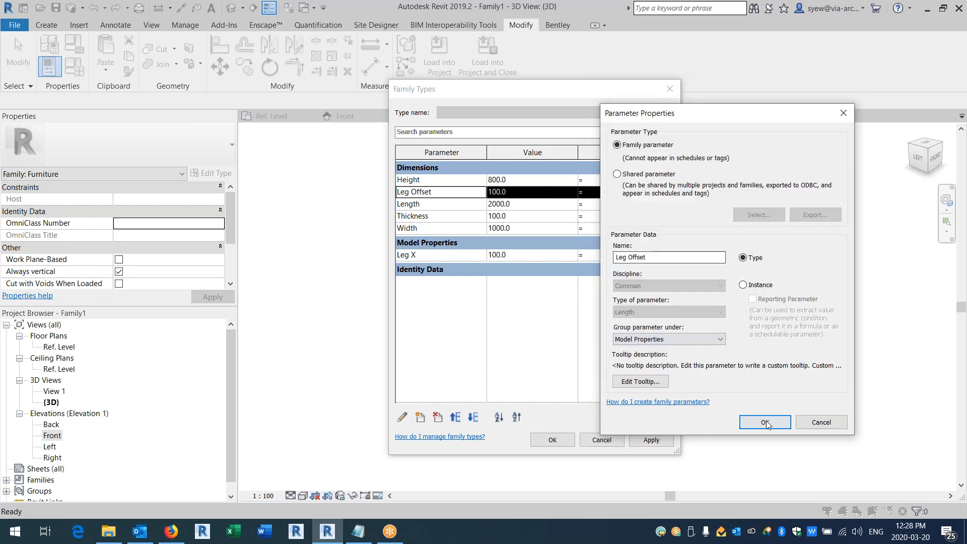
click(765, 423)
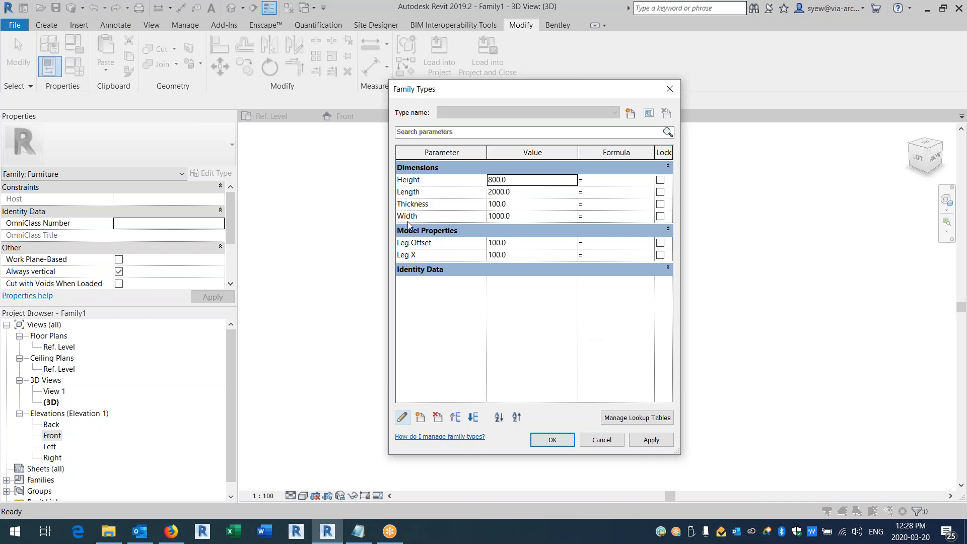
Step: Regroup the Thickness parameter under Model Properties
click(411, 203)
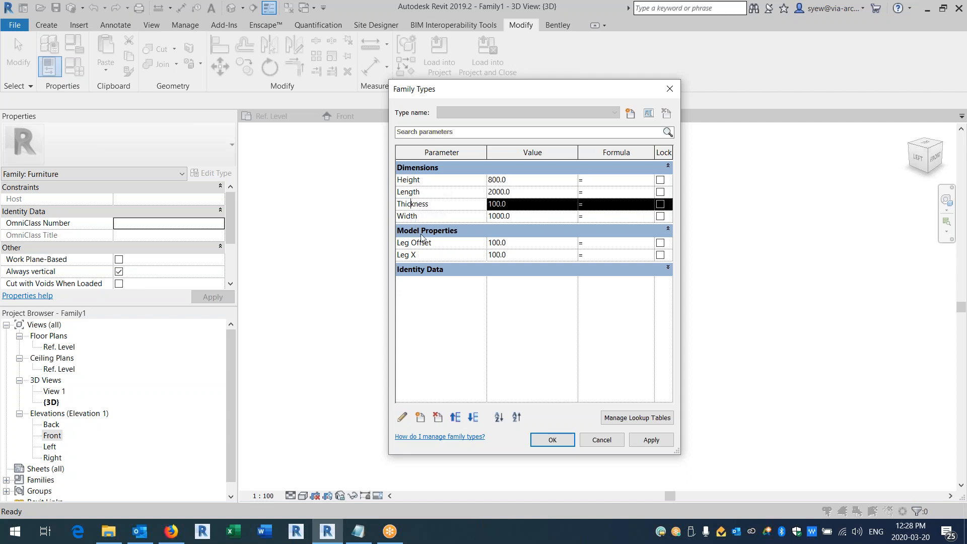
click(406, 413)
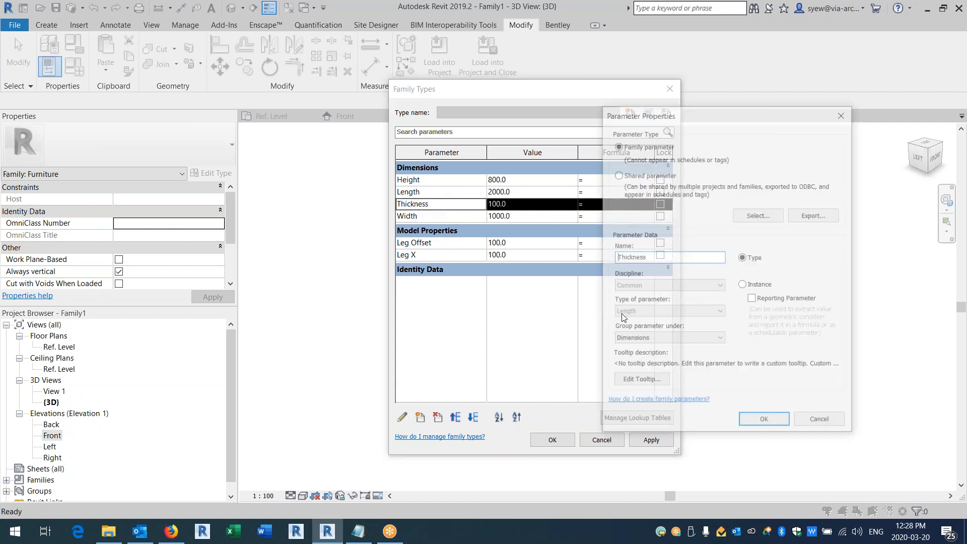
click(652, 340)
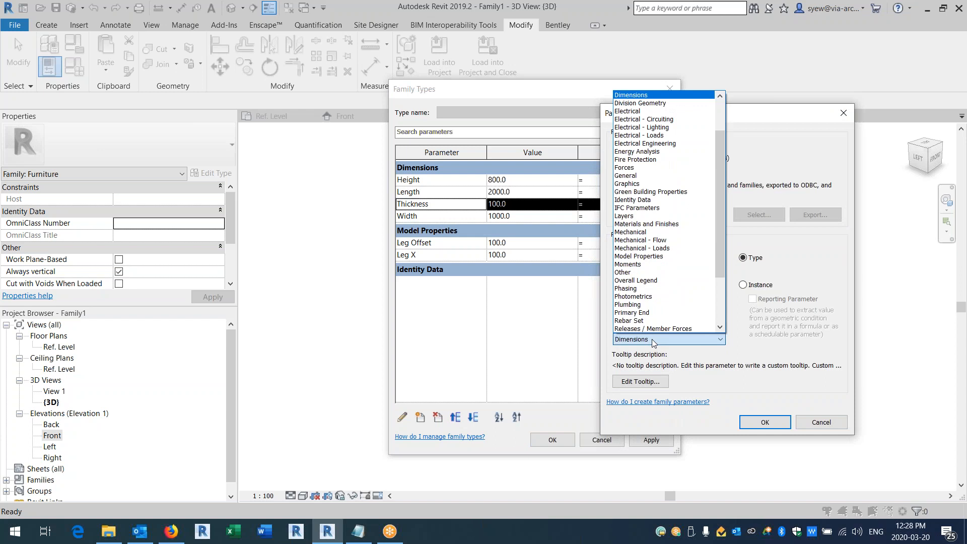
click(639, 256)
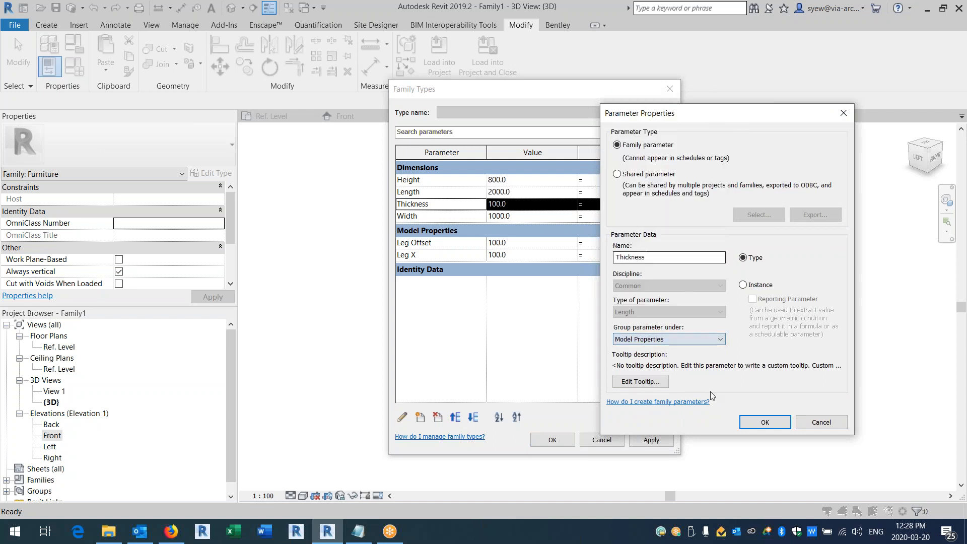
click(763, 423)
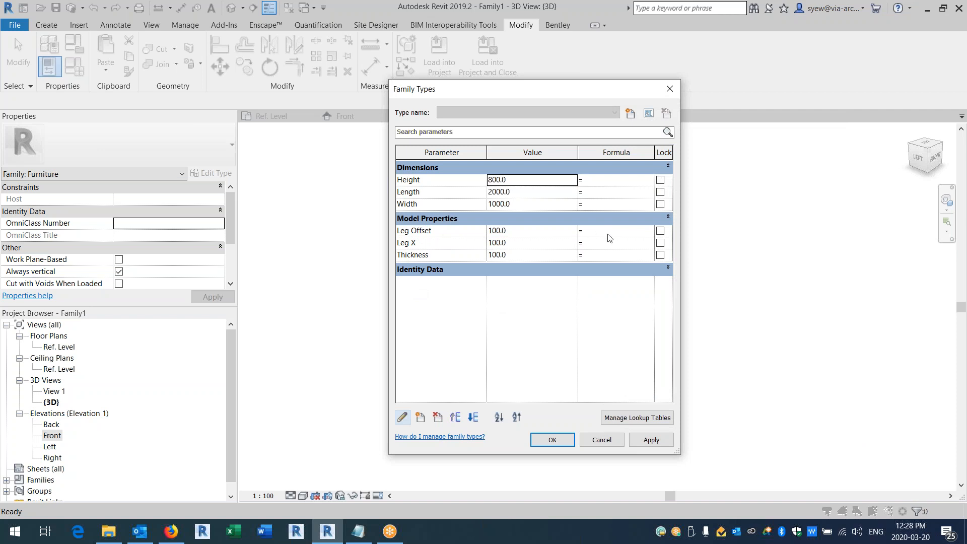
Step: Enter 100 as a constant formula for the Leg Offset and Leg X parameters and accept the family types
click(590, 230)
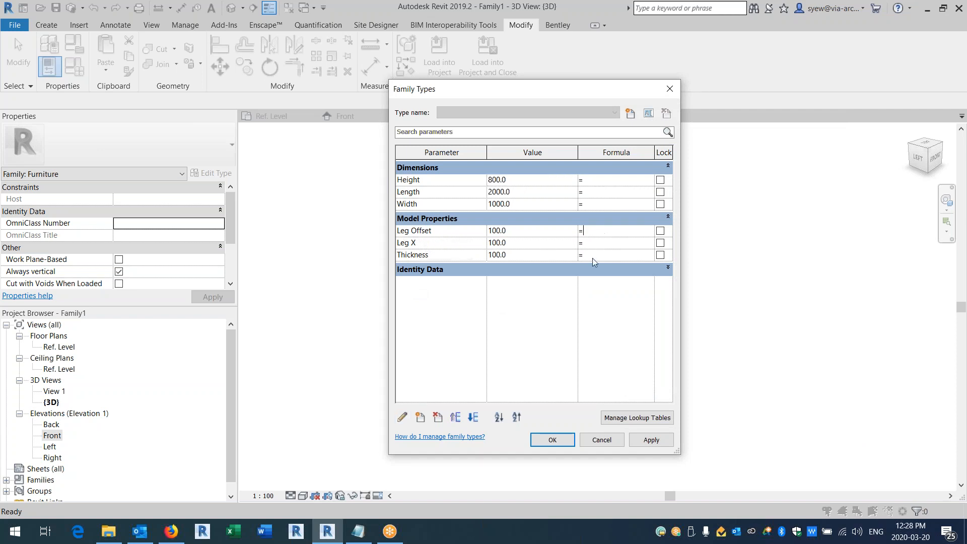
text(100)
click(588, 243)
key(Return)
text(100)
key(Tab)
click(552, 441)
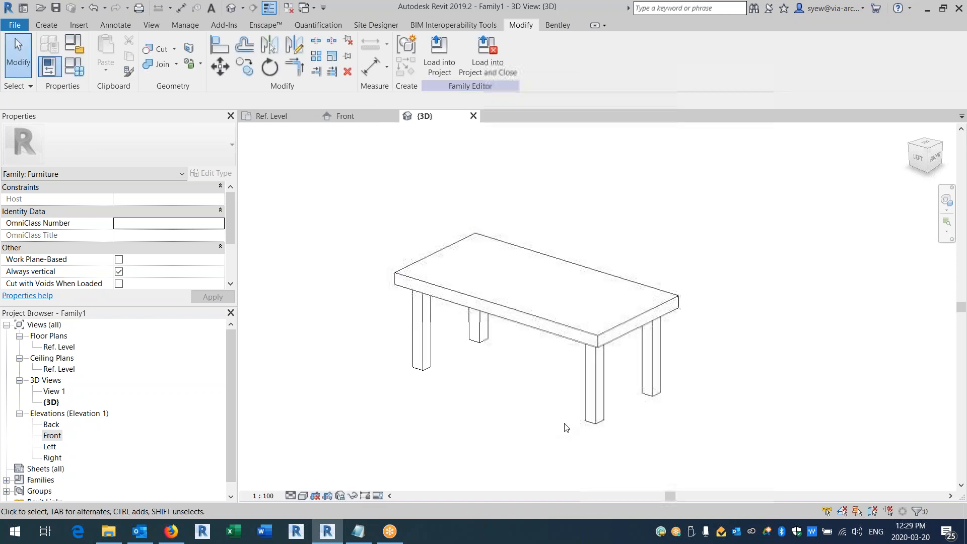
Step: Create a new project without a template, using the metric system of measurement
click(49, 65)
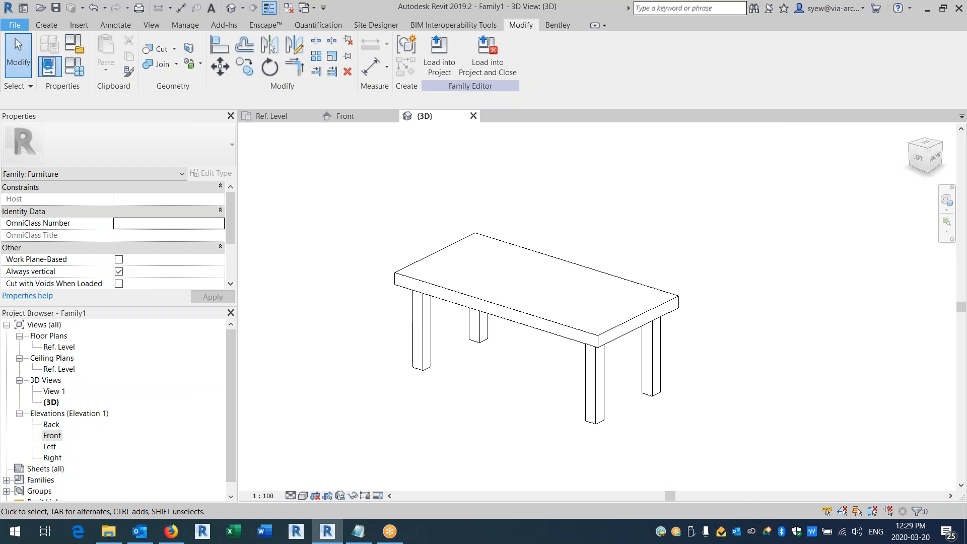
click(17, 25)
mouse_move(50, 73)
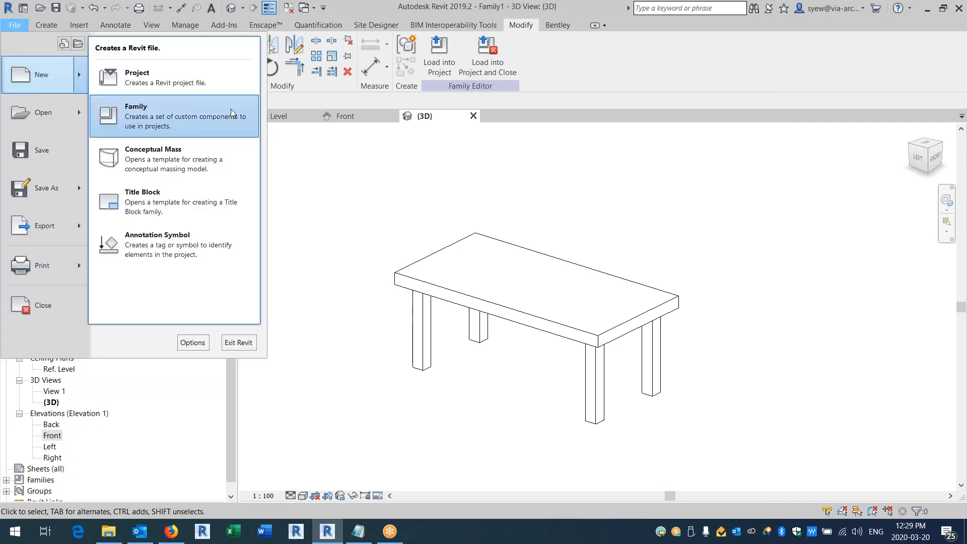
click(212, 78)
click(444, 240)
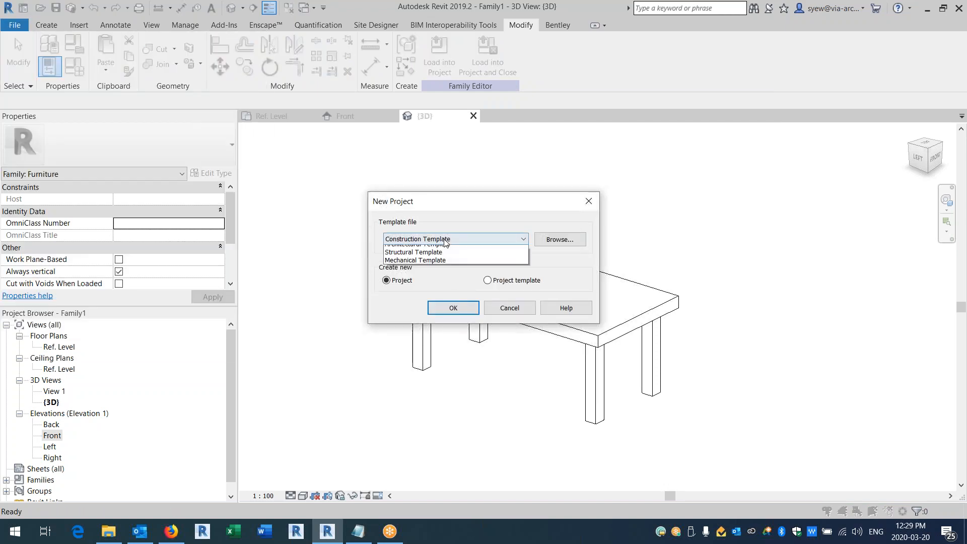
click(396, 249)
click(457, 305)
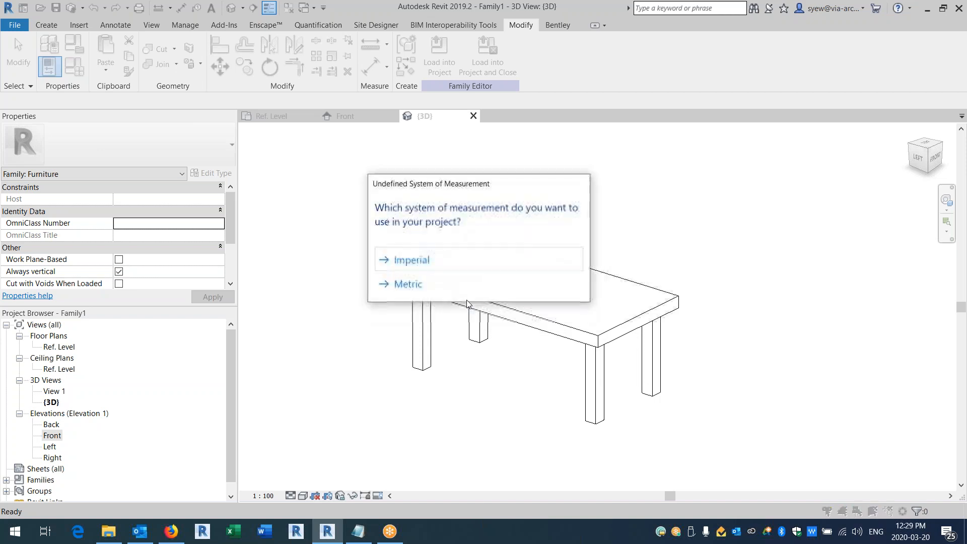
click(417, 267)
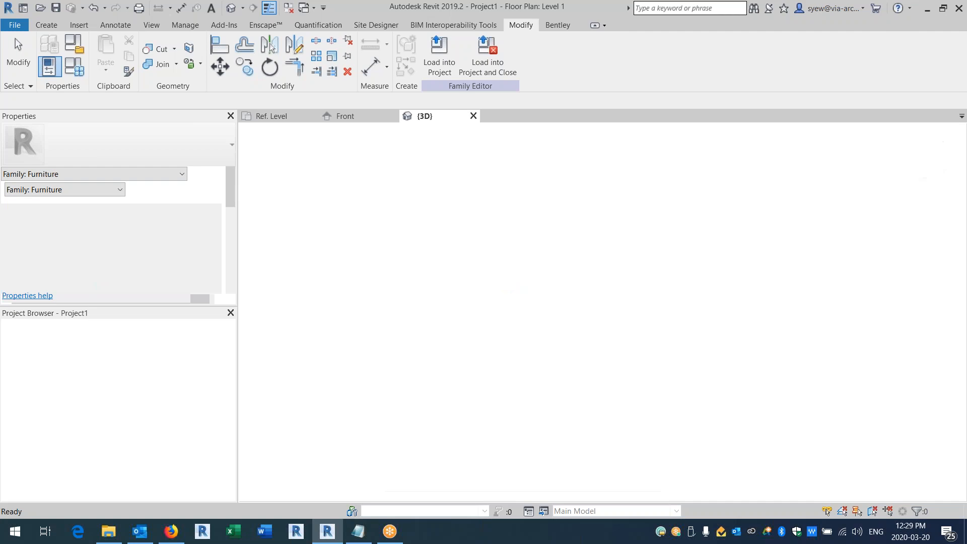
Step: Close the inactive views and switch back to the 3D view of the Family1 table
click(288, 8)
click(306, 7)
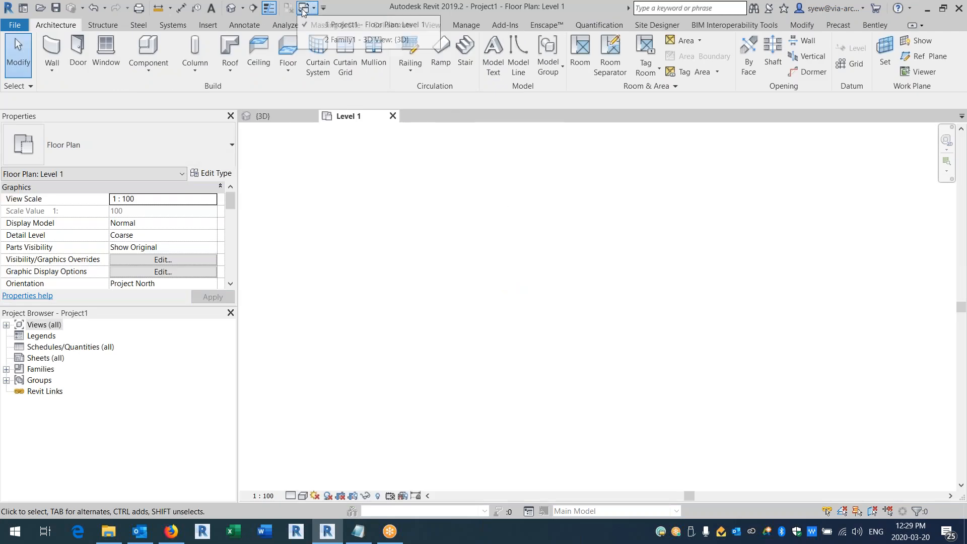
click(328, 40)
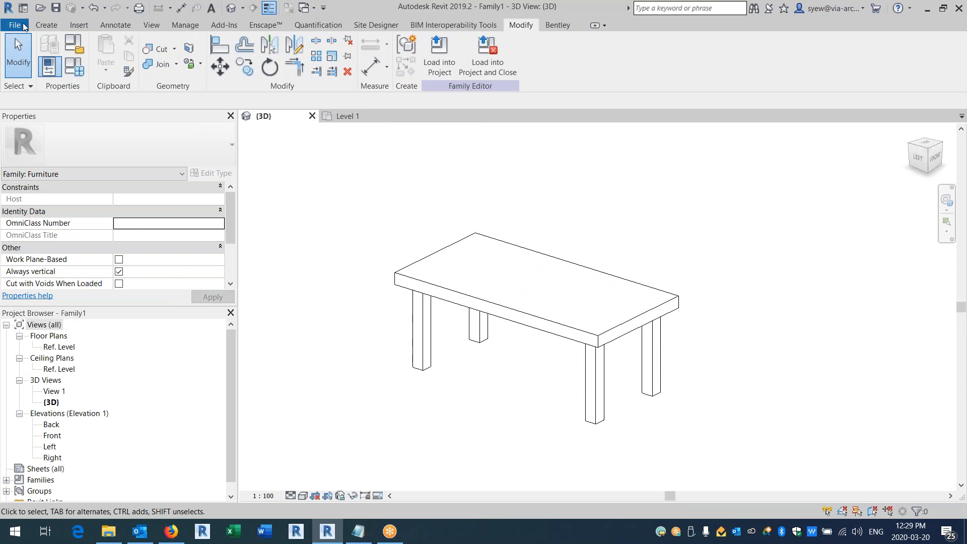
Step: Load the table family into the new project and place one instance in the Level 1 floor plan
click(446, 66)
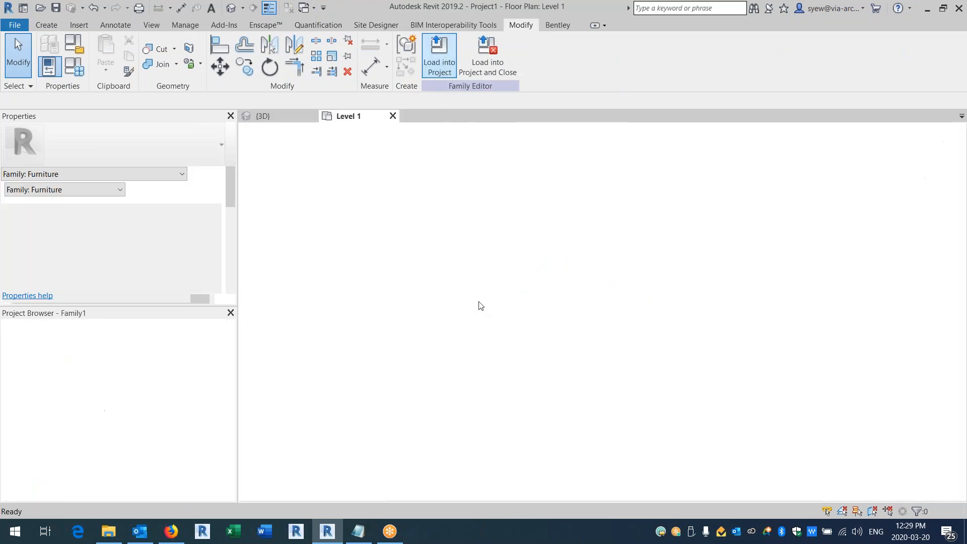
click(550, 295)
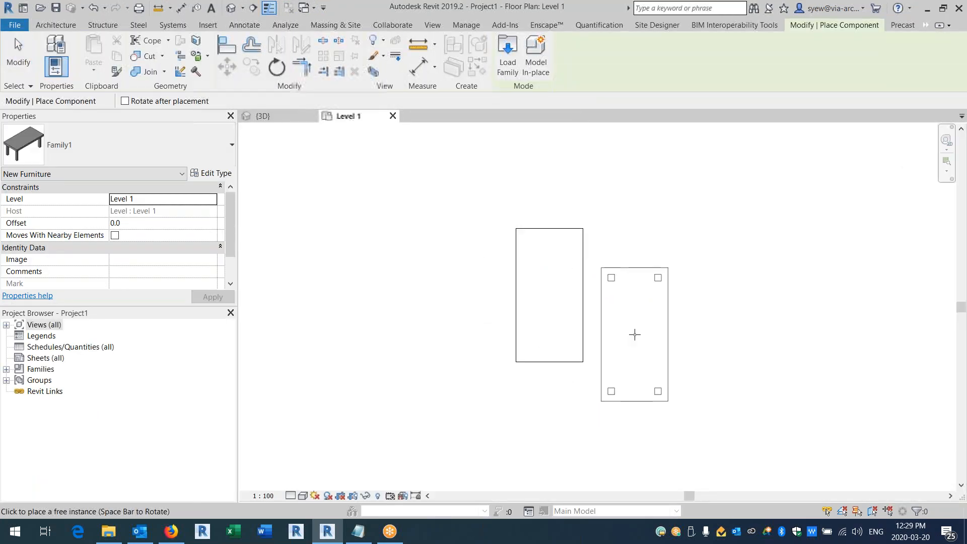
key(Escape)
key(Escape)
Step: Show the project in 3D, select the placed table and open its type properties
click(230, 8)
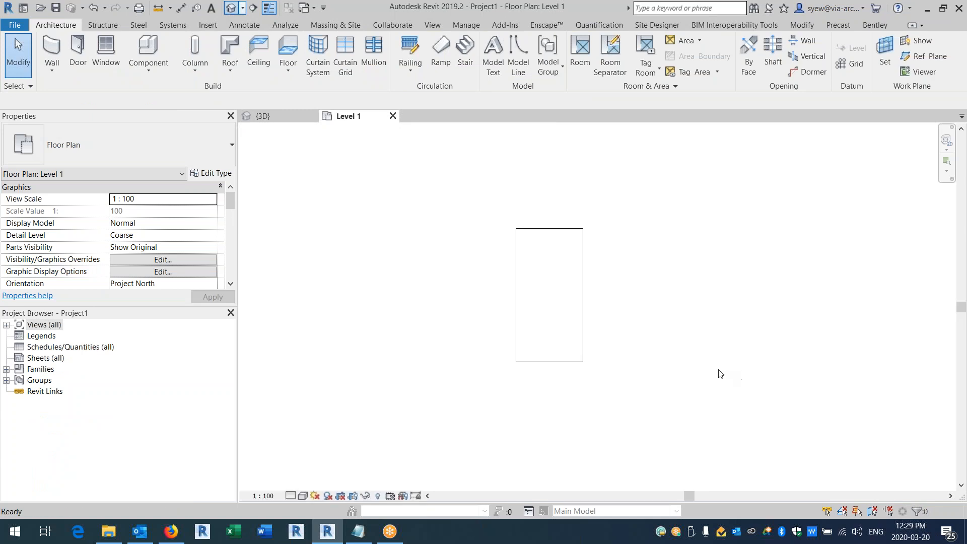
click(640, 230)
scroll(685, 210, up, 4)
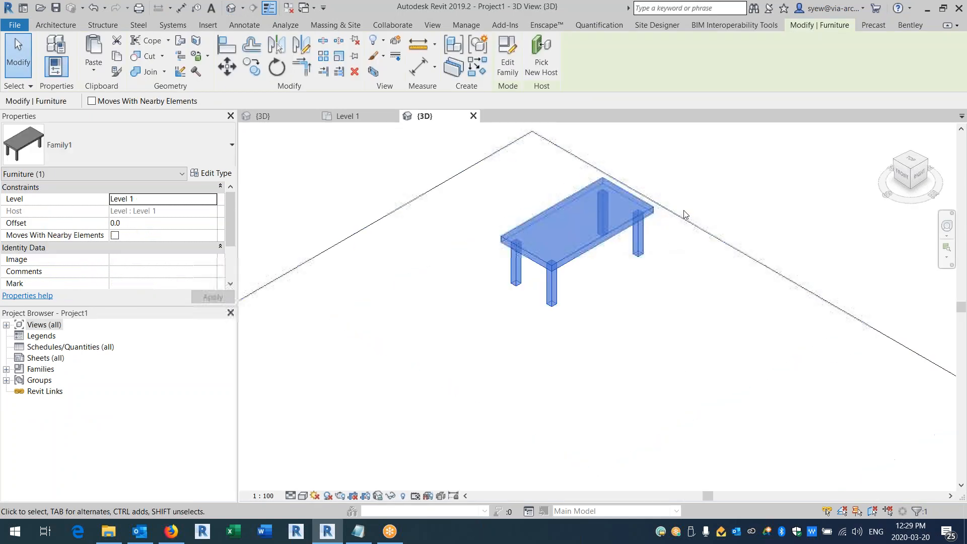
click(212, 173)
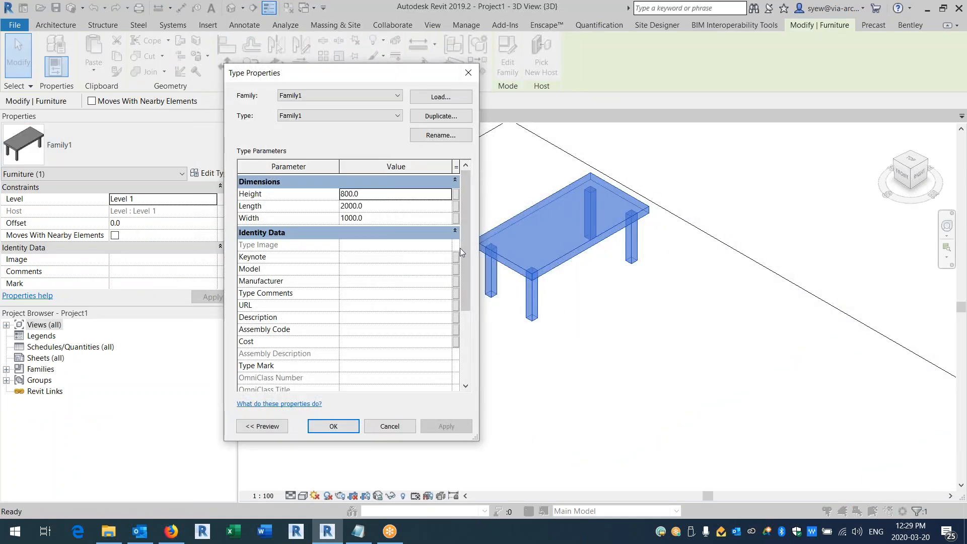
Step: Review the table type's parameters and set its Height to 2 m
drag(463, 283, 461, 371)
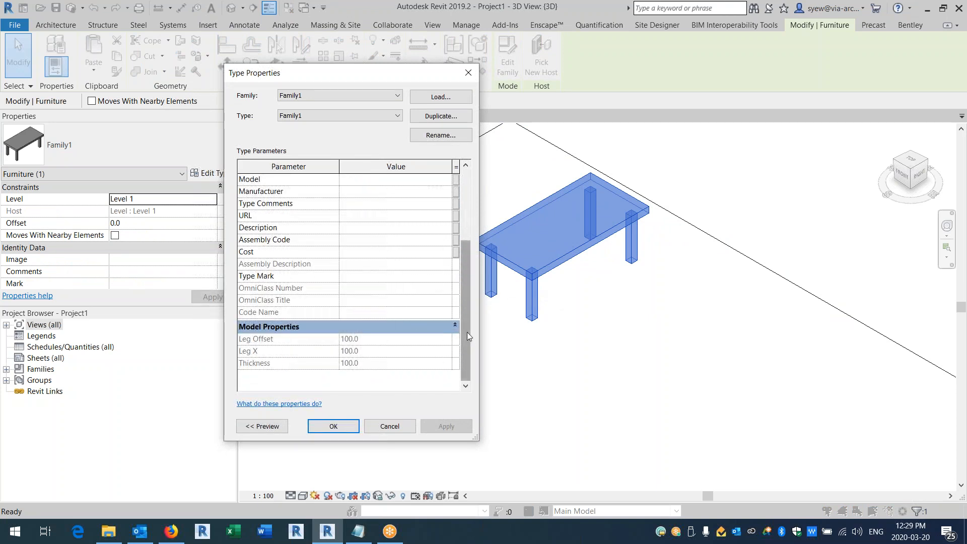
drag(465, 341, 454, 245)
click(356, 194)
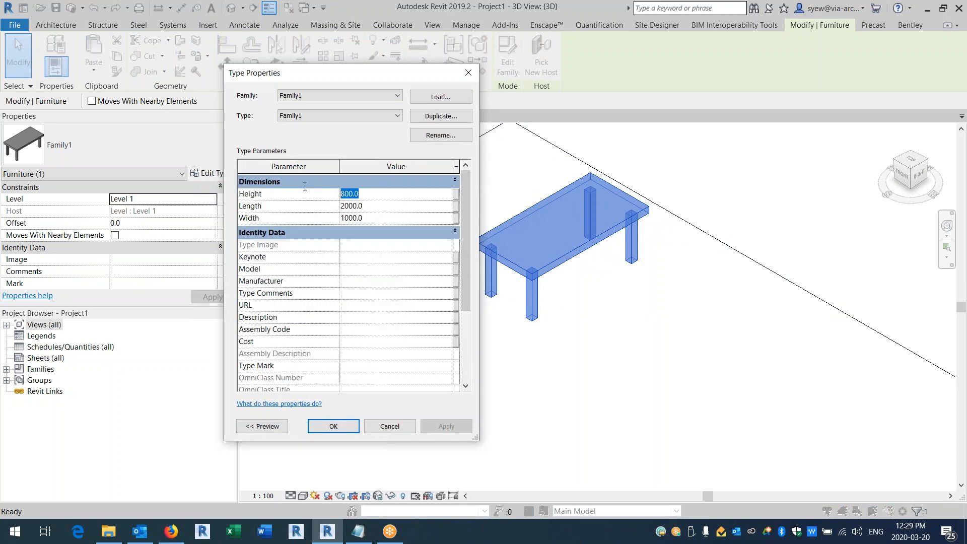
text(2m)
key(Return)
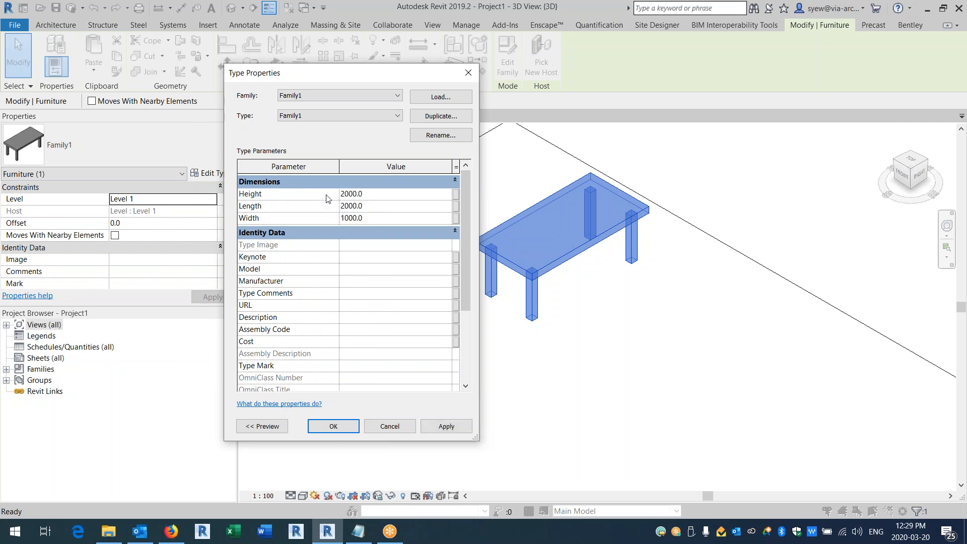
Step: Set the table type's Length to 3 m and Width to 4 m, and apply the new dimensions
click(395, 209)
text(3)
key(Tab)
click(391, 207)
text(m)
key(Tab)
text(4m)
click(334, 427)
scroll(594, 428, down, 2)
shift+middle_drag(593, 428, 645, 331)
Step: Select the resized table in the project and open its family for editing
click(645, 336)
click(624, 323)
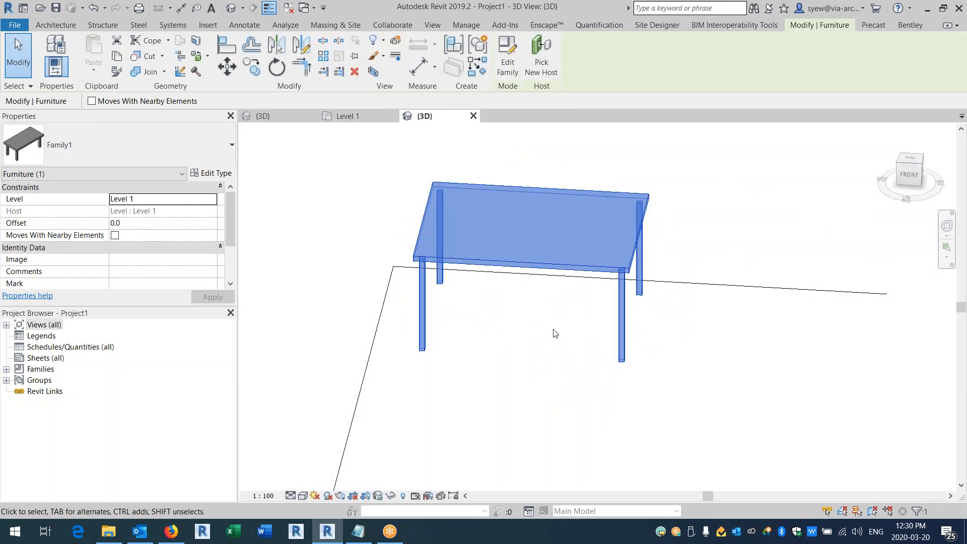
click(508, 57)
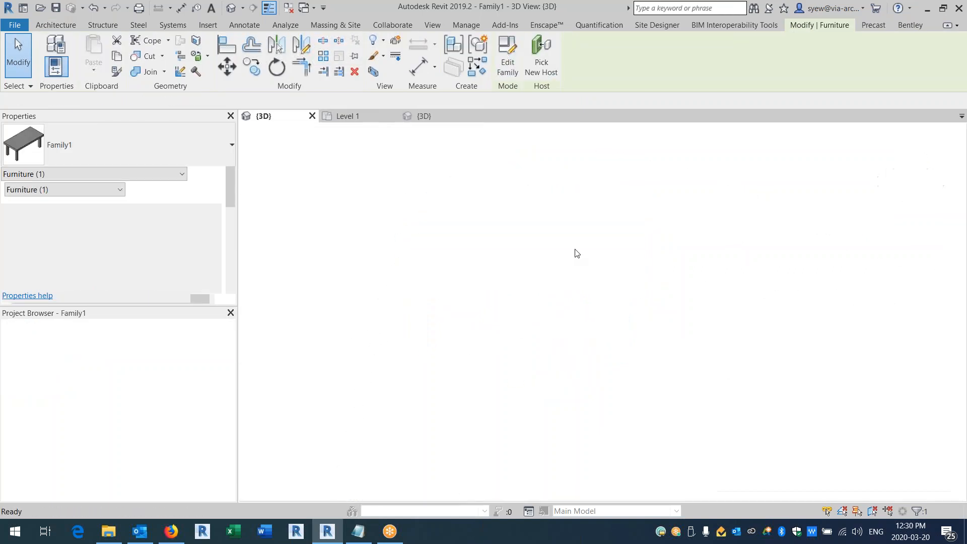
shift+middle_drag(719, 402, 629, 353)
Step: Select the four table legs and link their material to a new type parameter named Leg Material
drag(627, 387, 372, 361)
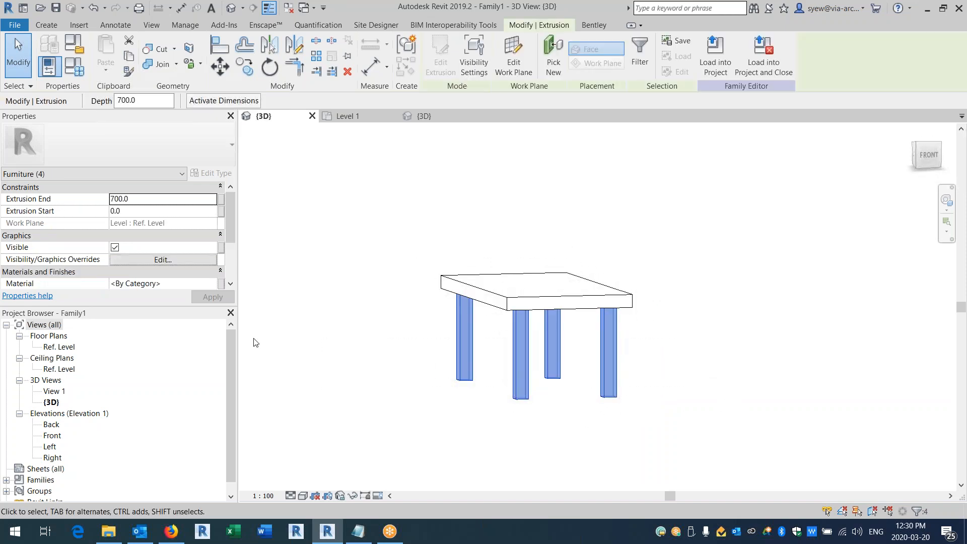
scroll(229, 215, down, 1)
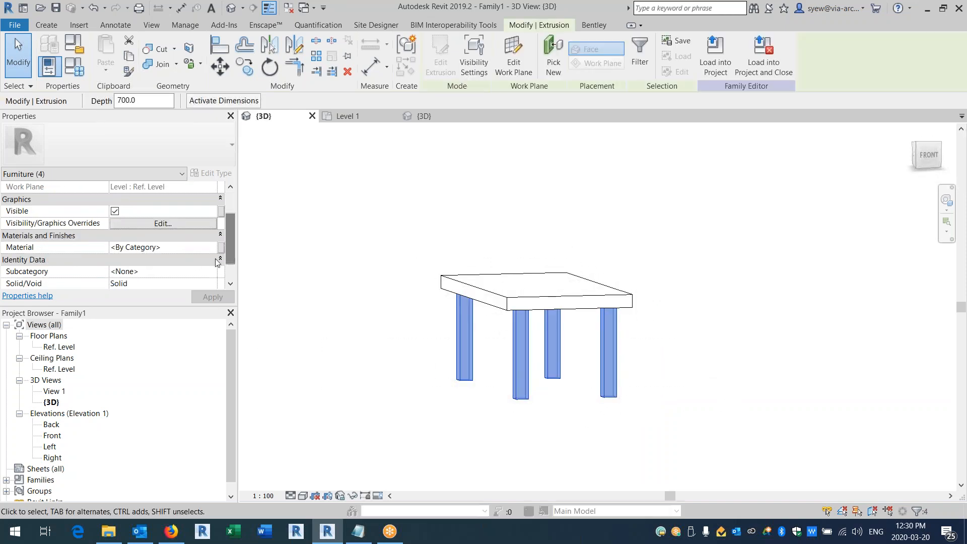
click(221, 248)
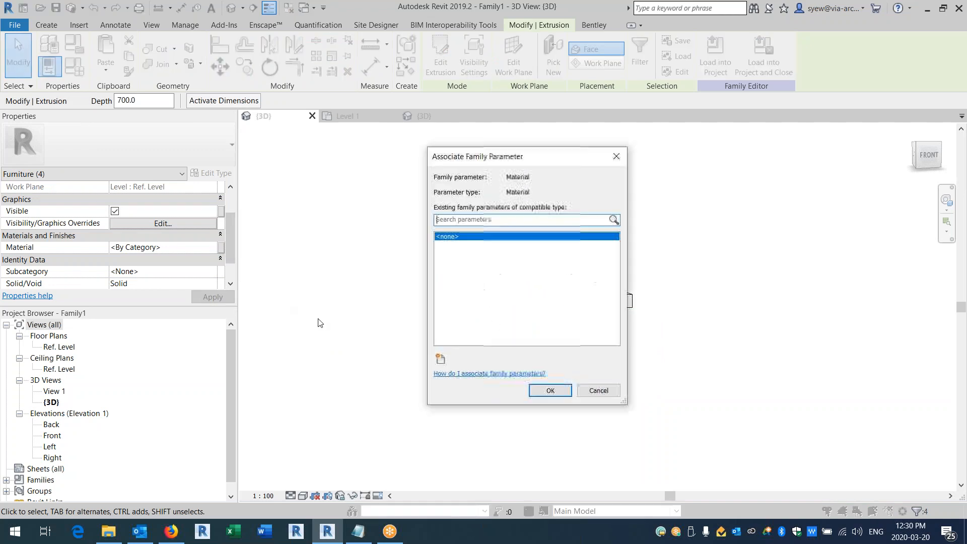
click(441, 359)
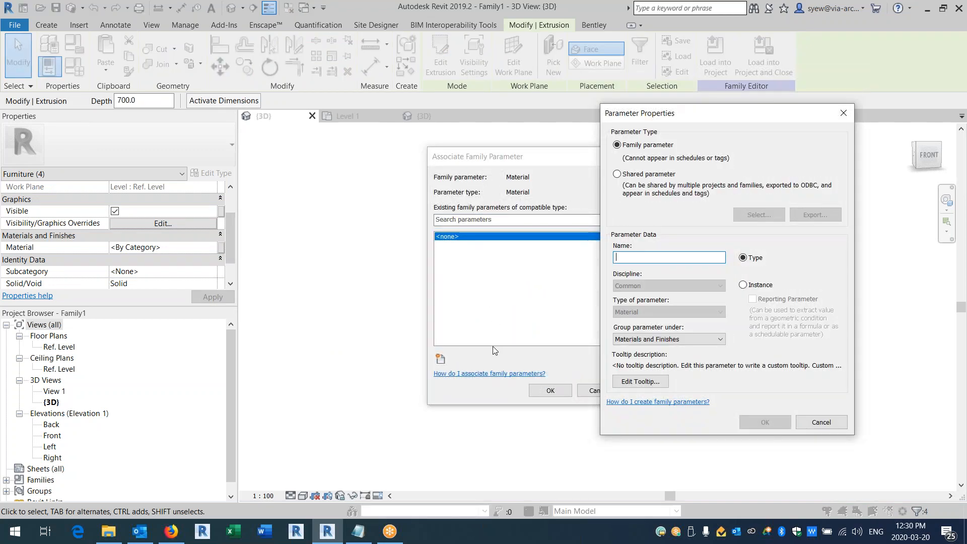
text(Leg Material)
key(Return)
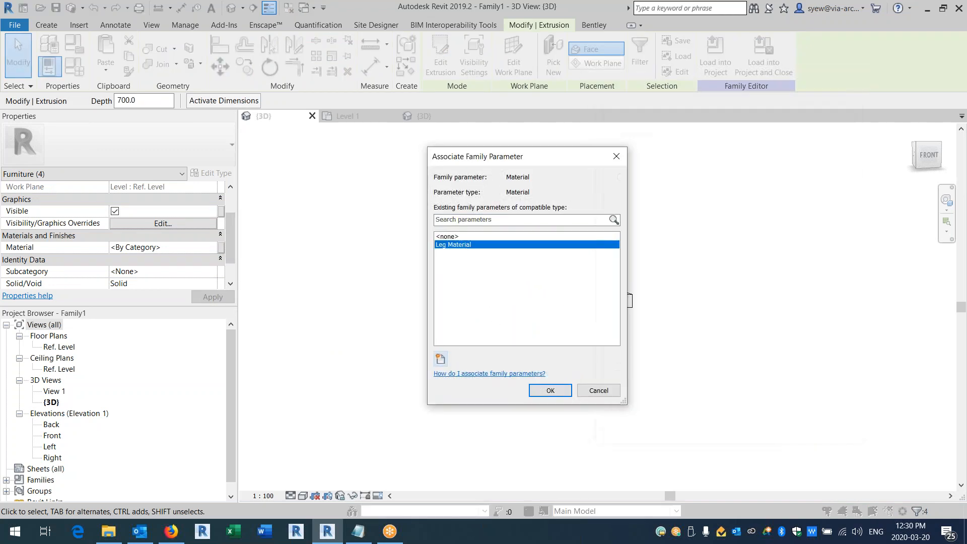
click(550, 390)
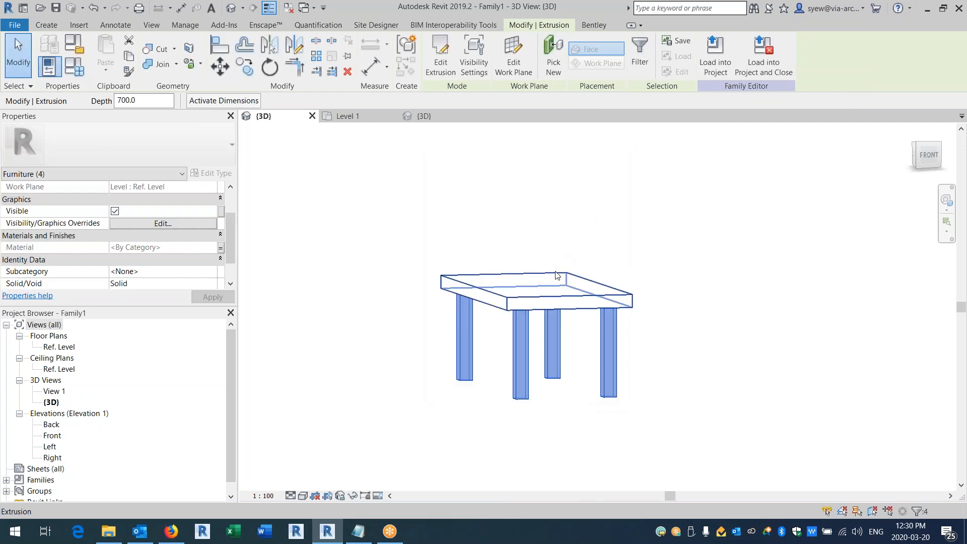
Step: Link the tabletop extrusion's material to a new type parameter named Table Material
click(504, 282)
click(222, 248)
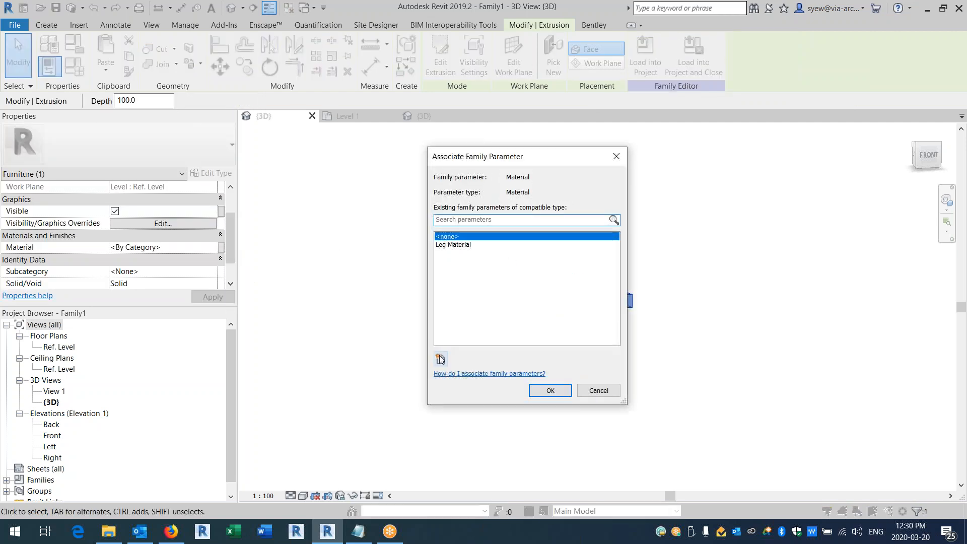
click(441, 359)
text(Table Materi)
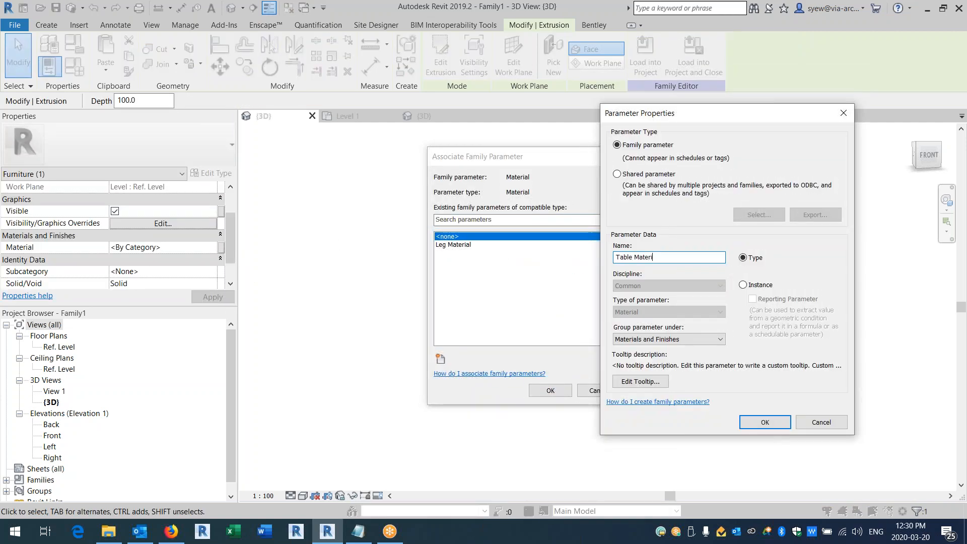
text(al)
key(Return)
click(550, 390)
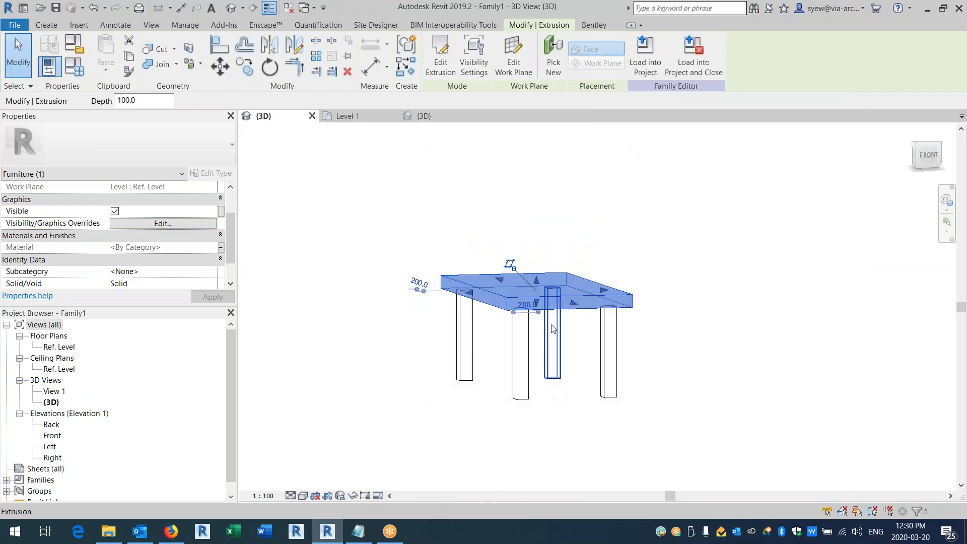
Step: Create a new Furniture subcategory named Legs in the family's object styles
click(454, 386)
key(v)
key(v)
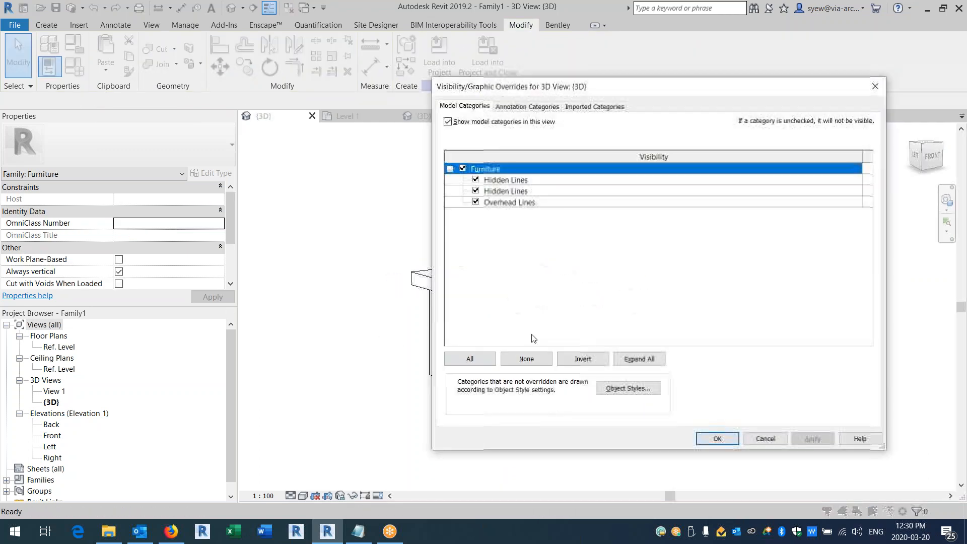
click(623, 391)
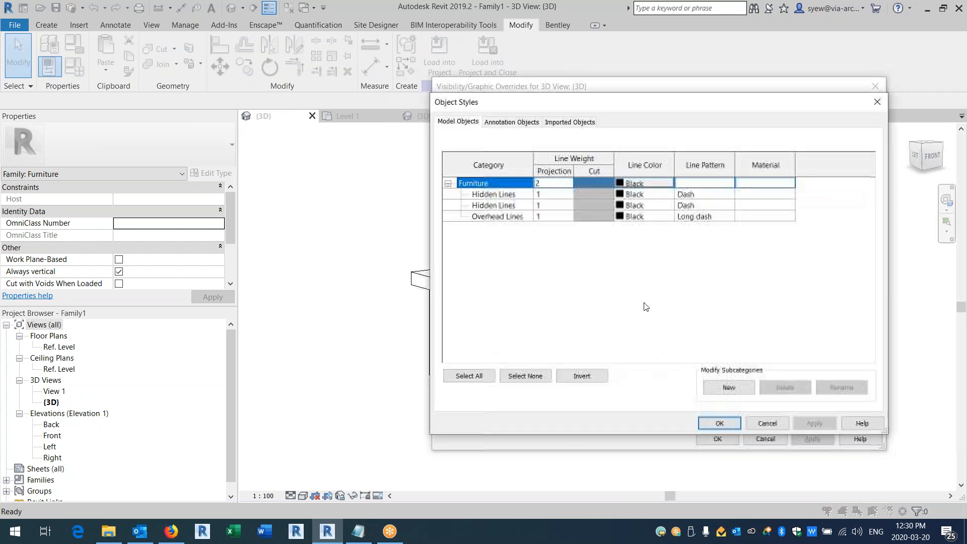
drag(607, 111, 642, 133)
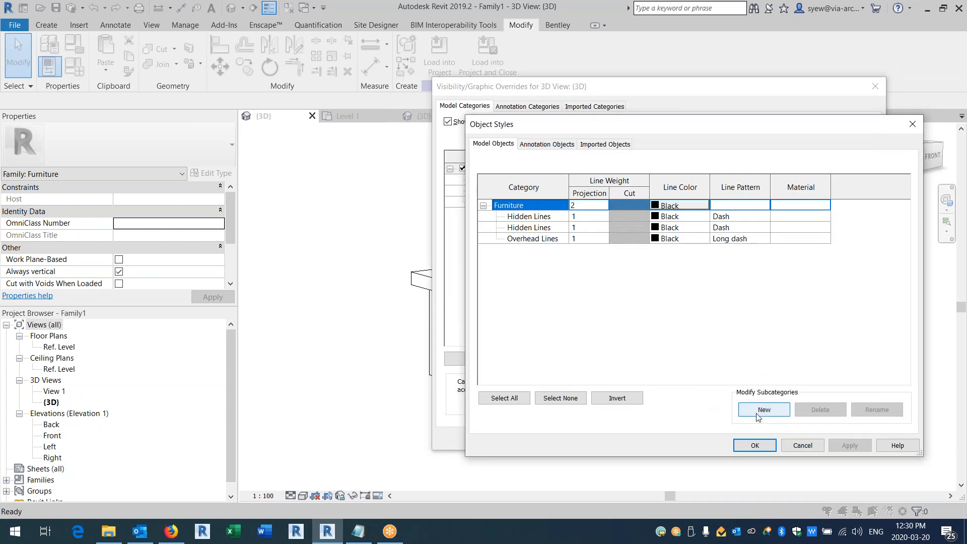
click(765, 410)
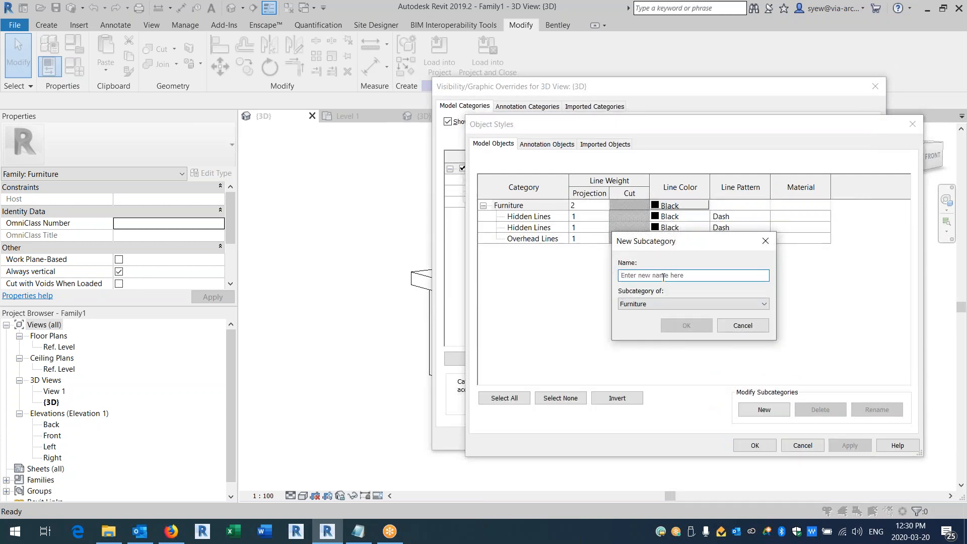
text(Leg)
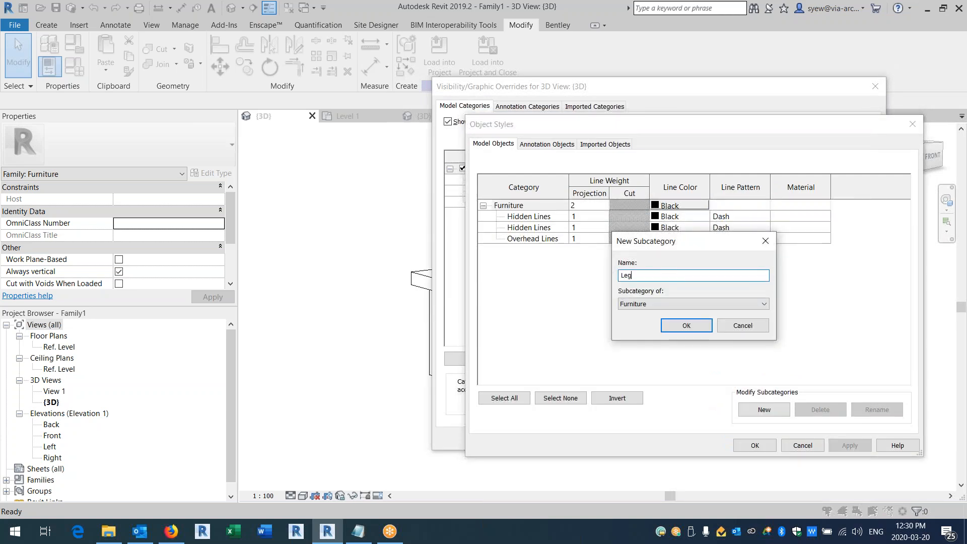
text(s)
click(686, 326)
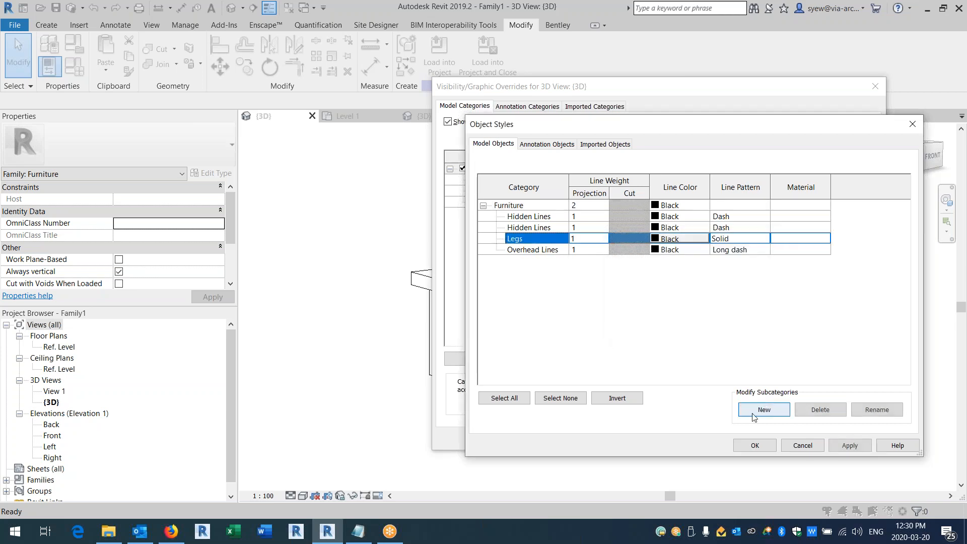
Step: Add a second Furniture subcategory named Table and accept the object style and visibility settings
click(765, 409)
text(Table)
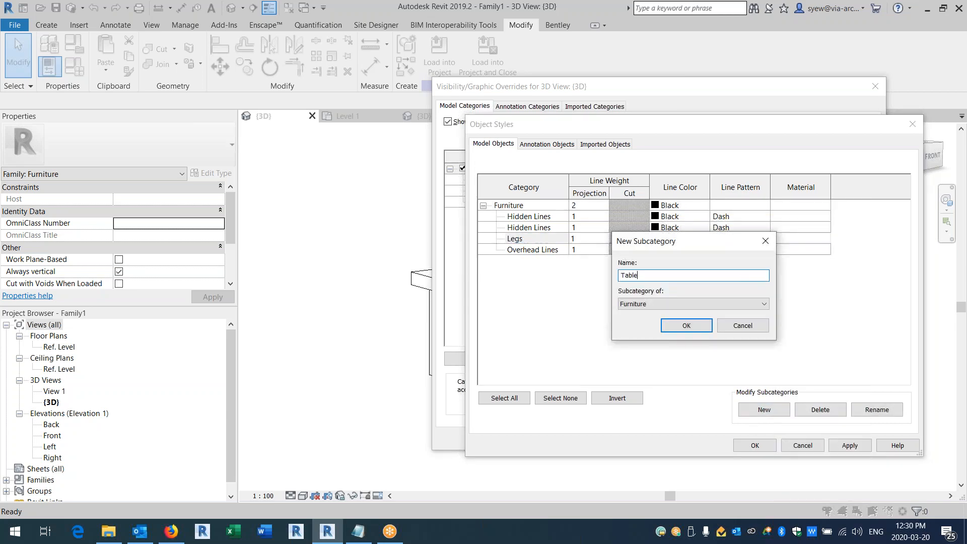
key(Return)
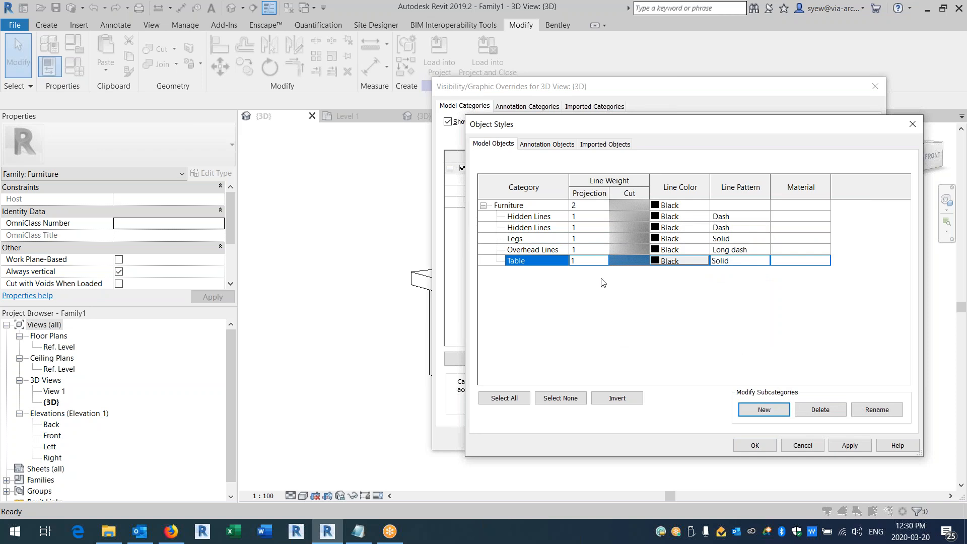
click(756, 447)
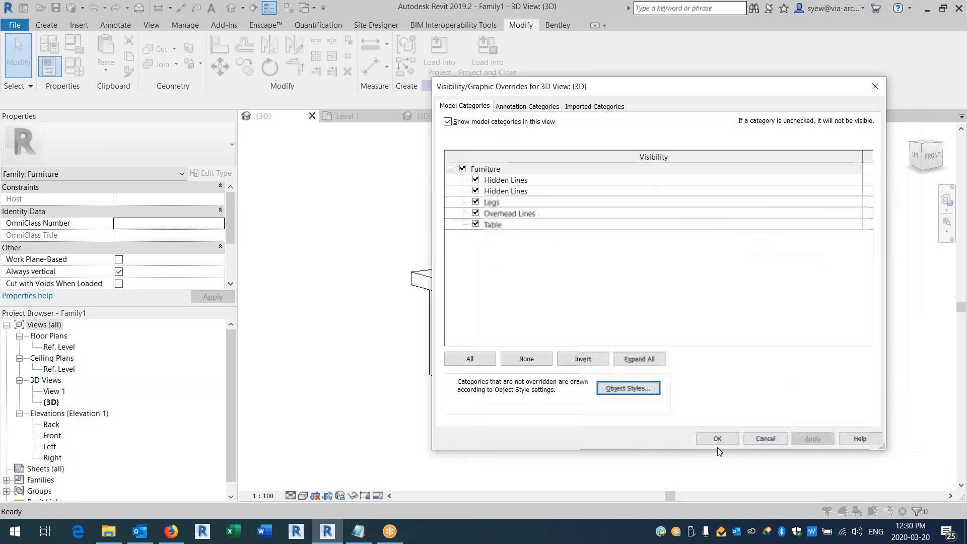
click(722, 441)
Step: Assign the four table legs to the Legs subcategory
drag(710, 424, 324, 349)
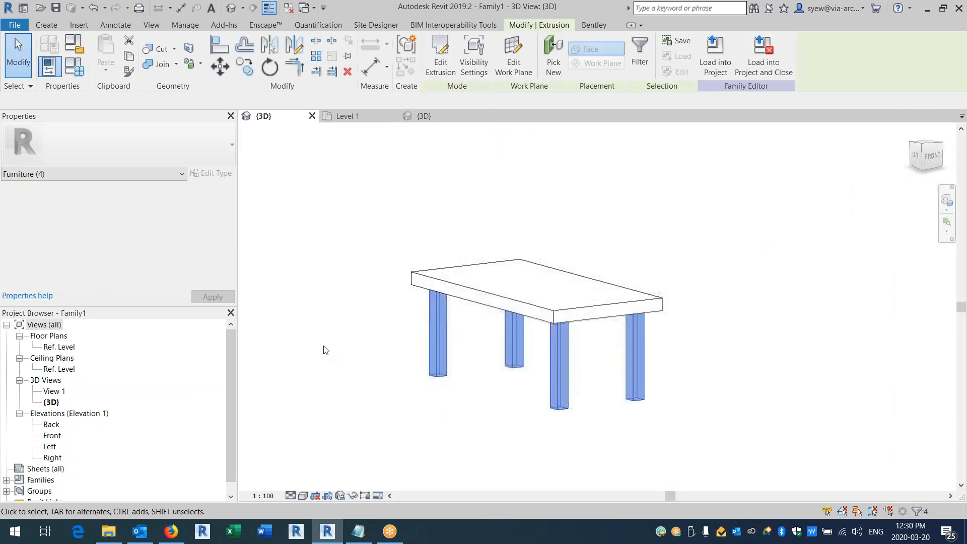
scroll(218, 247, down, 2)
click(218, 247)
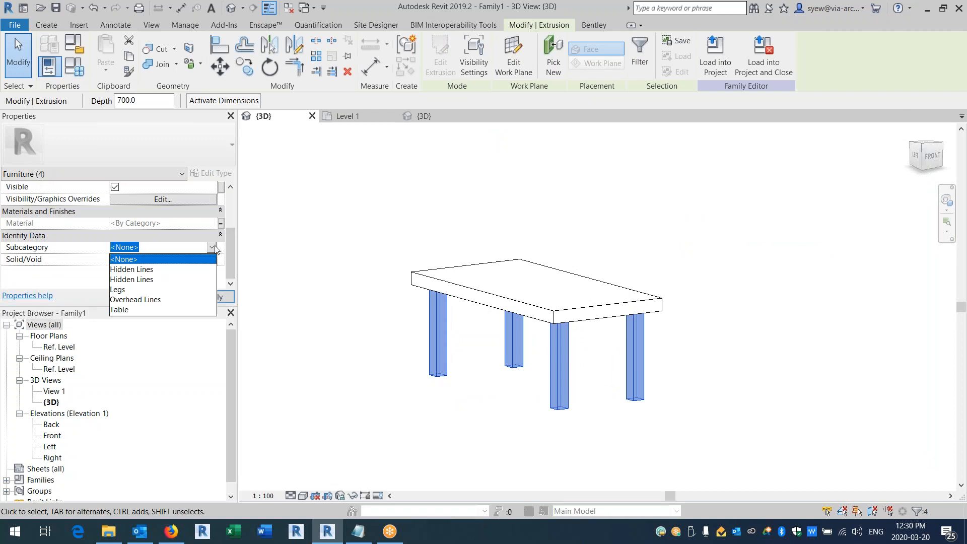
click(134, 288)
key(Escape)
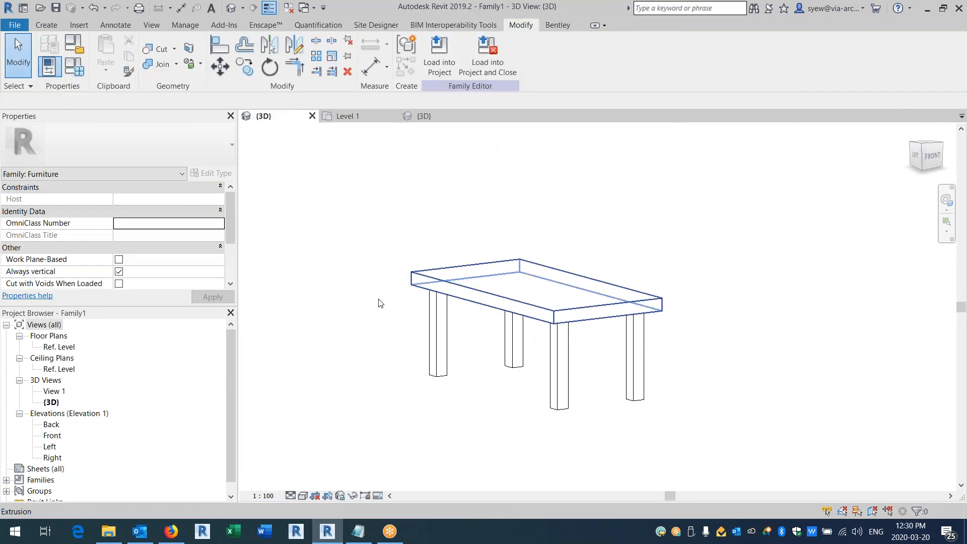
Step: Assign the tabletop extrusion to the Table subcategory
click(410, 280)
drag(231, 211, 225, 250)
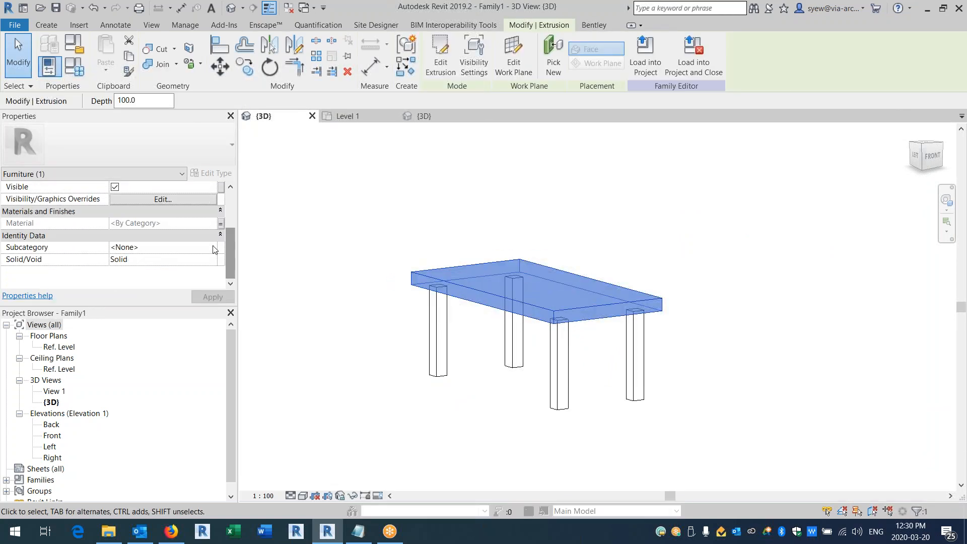
click(216, 247)
click(123, 310)
click(421, 408)
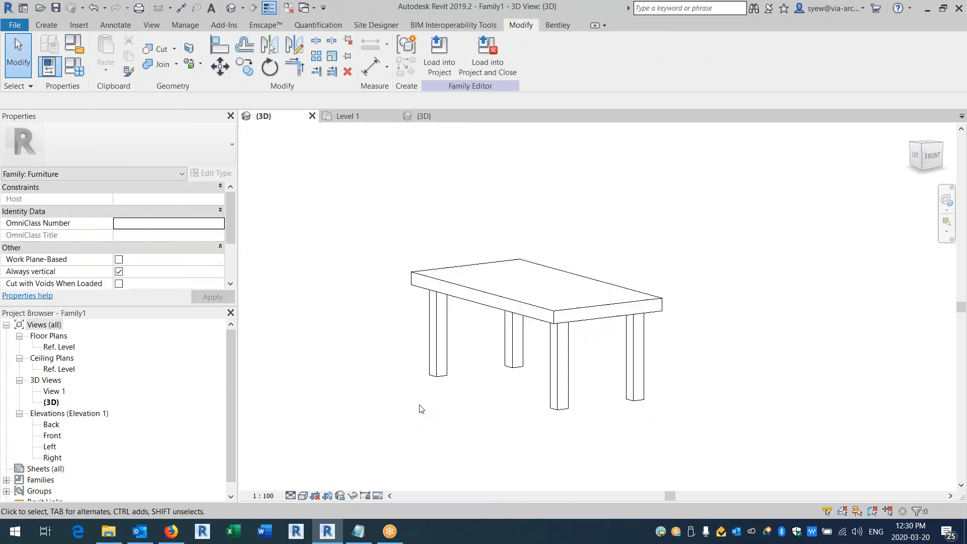
Step: Rename the Legs subcategory to Furn Legs in the object styles
key(v)
key(g)
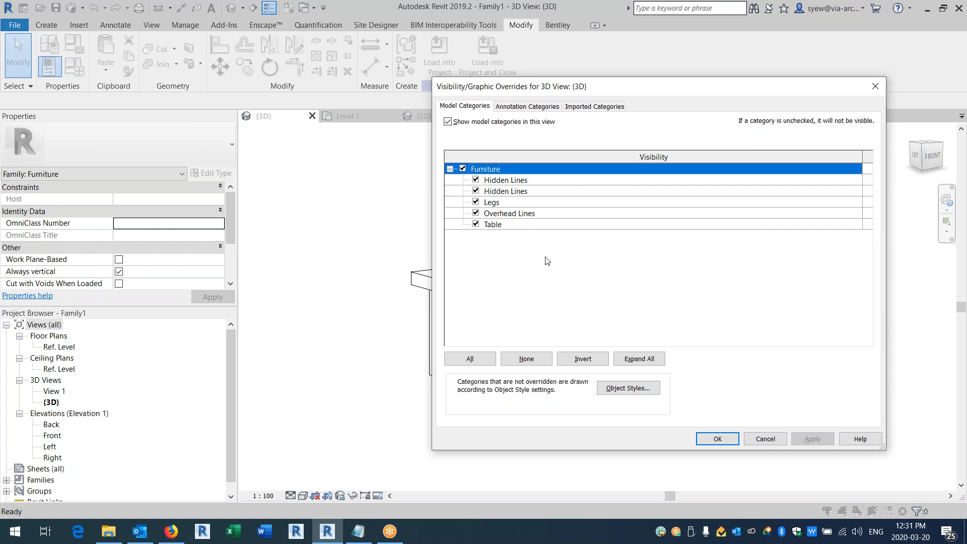
click(631, 392)
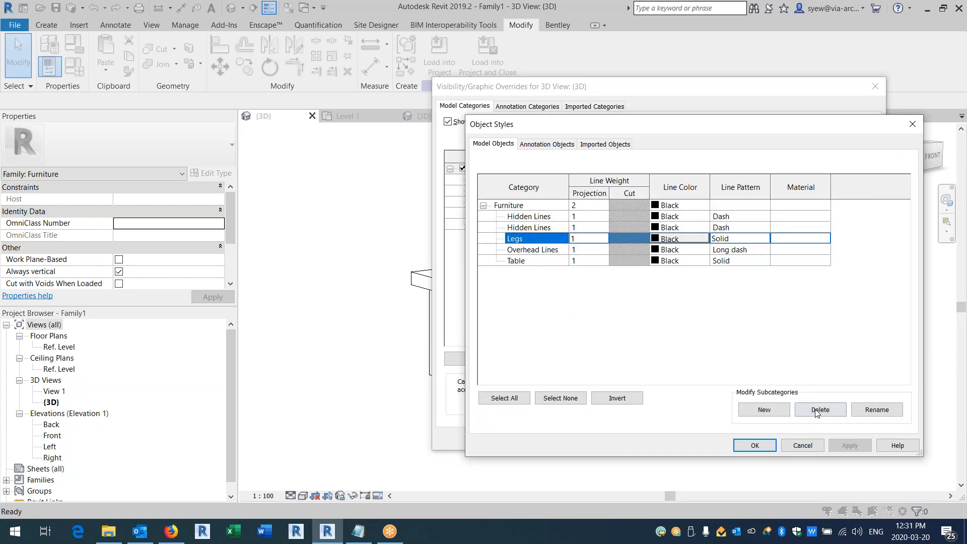
click(877, 410)
click(663, 294)
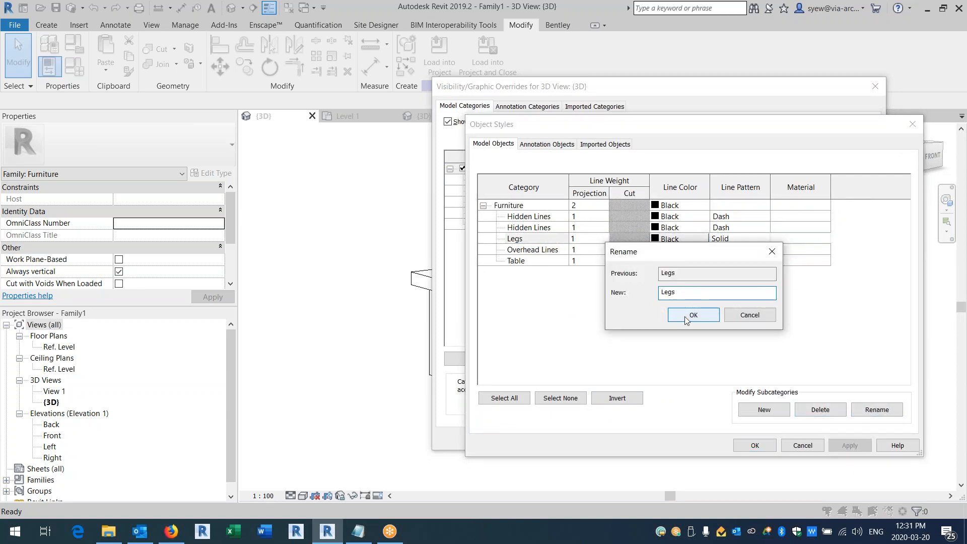
text(Furn)
click(693, 314)
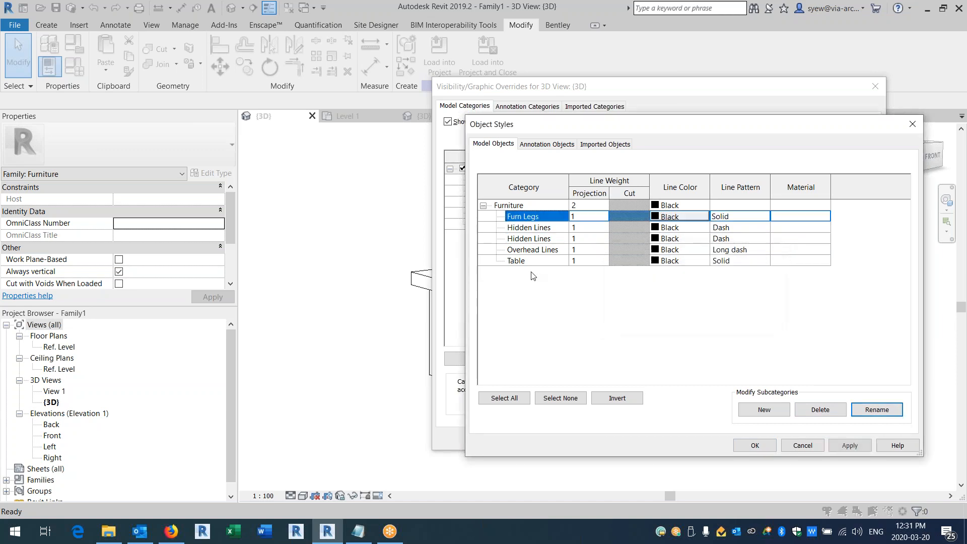
Step: Rename the Table subcategory to Furn Table and accept the object styles
click(524, 260)
click(878, 409)
key(Home)
text(Furn)
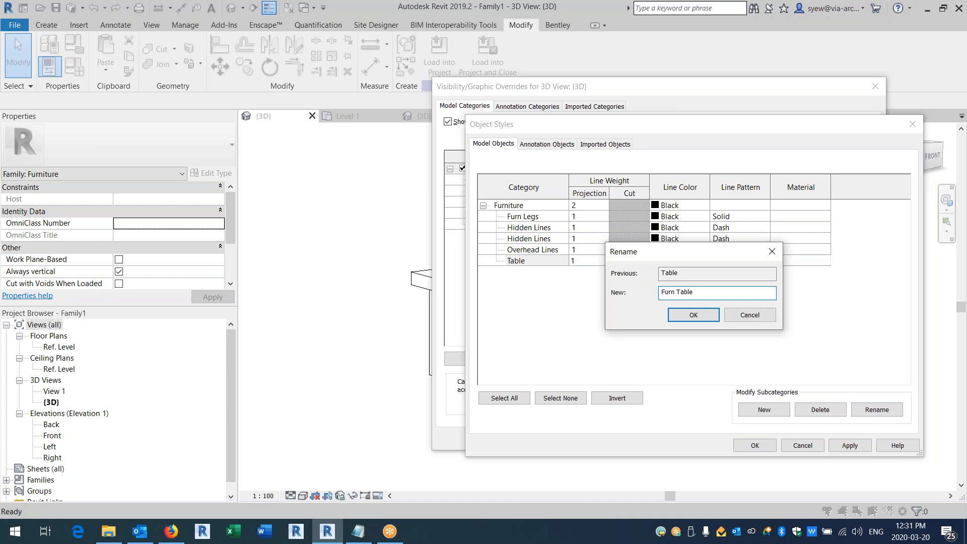
click(698, 315)
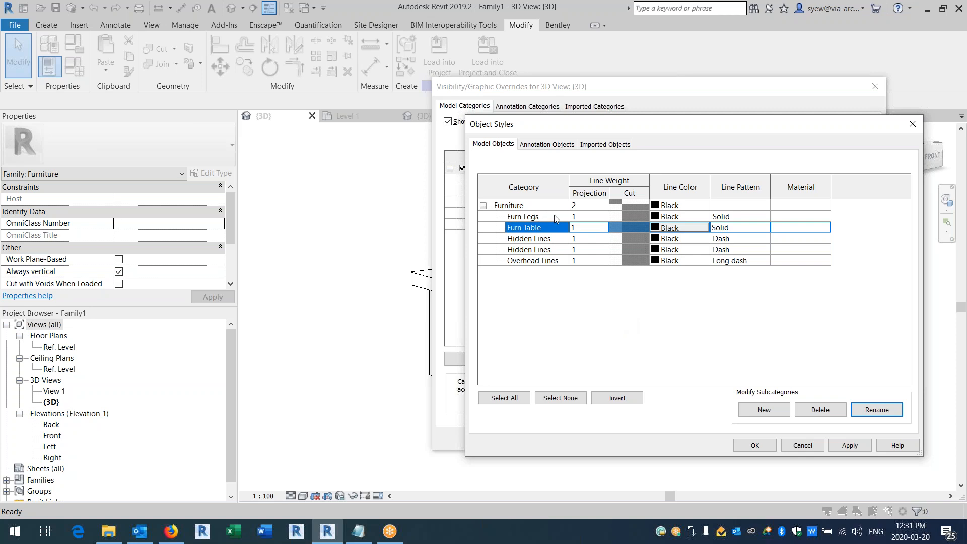
click(756, 445)
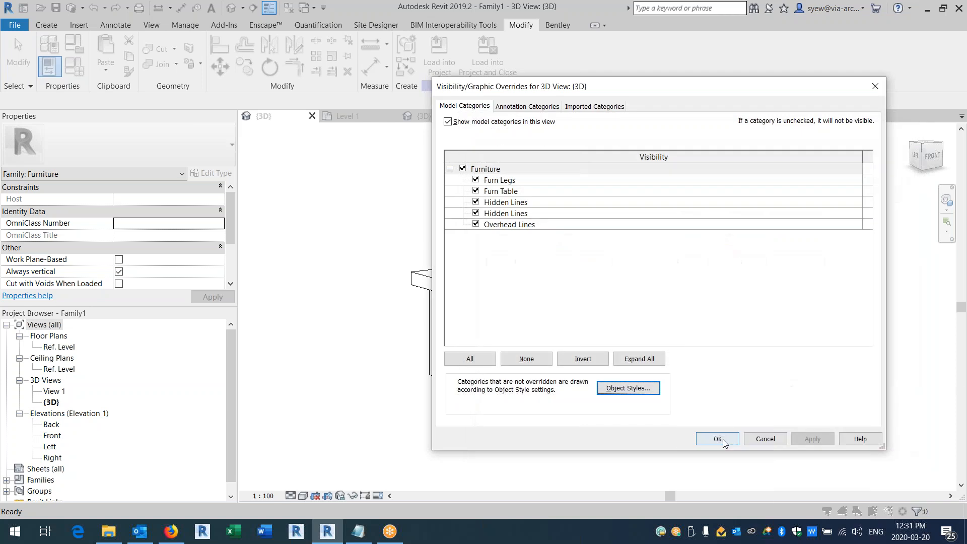
Step: Accept the family's visibility settings and load the family into the project, overwriting the existing version
click(721, 439)
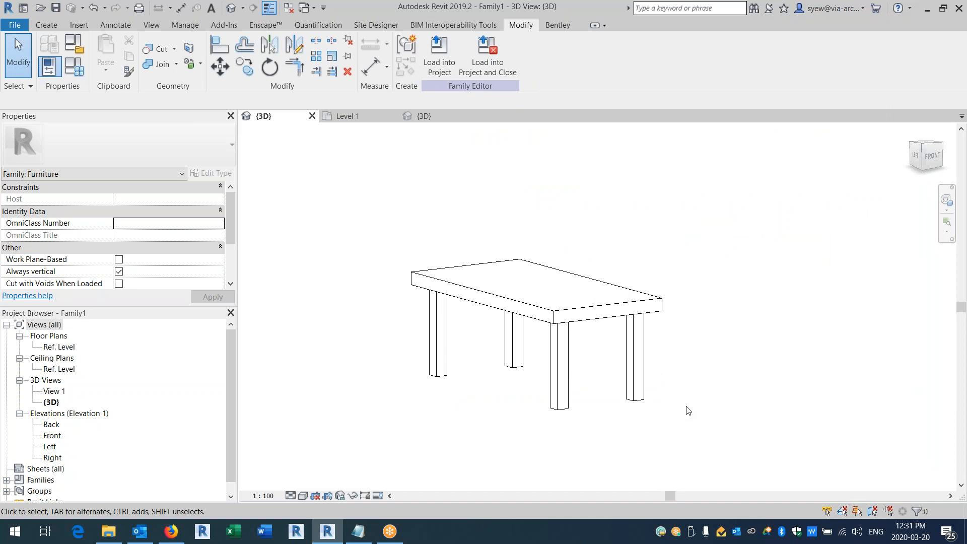
click(439, 57)
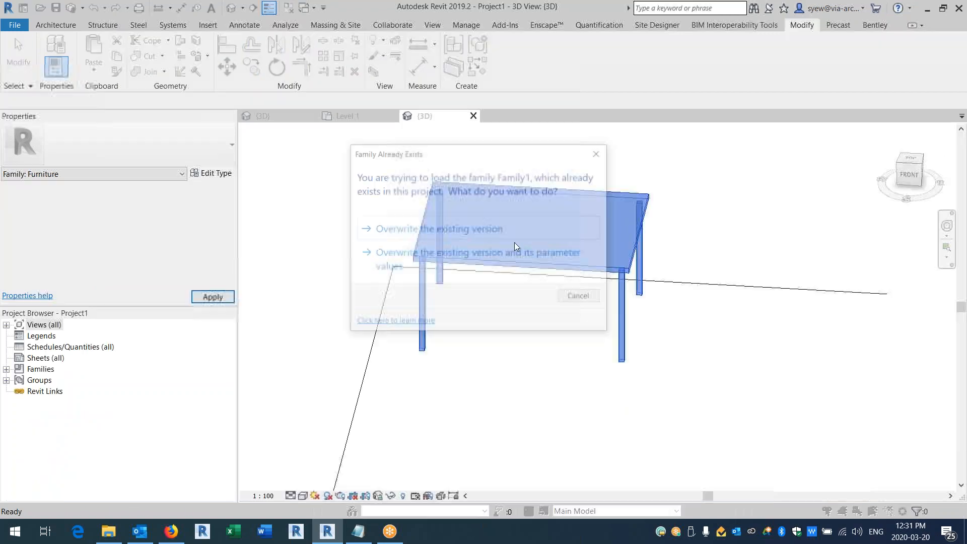
click(499, 228)
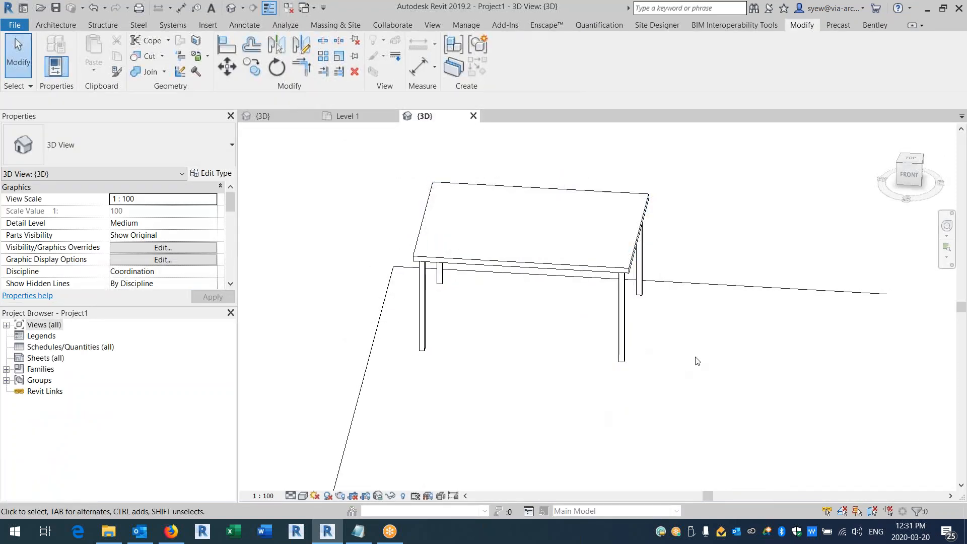
Step: Examine the Furniture subcategories in the project's visibility settings without changing them, and reopen the table family for editing
key(v)
key(g)
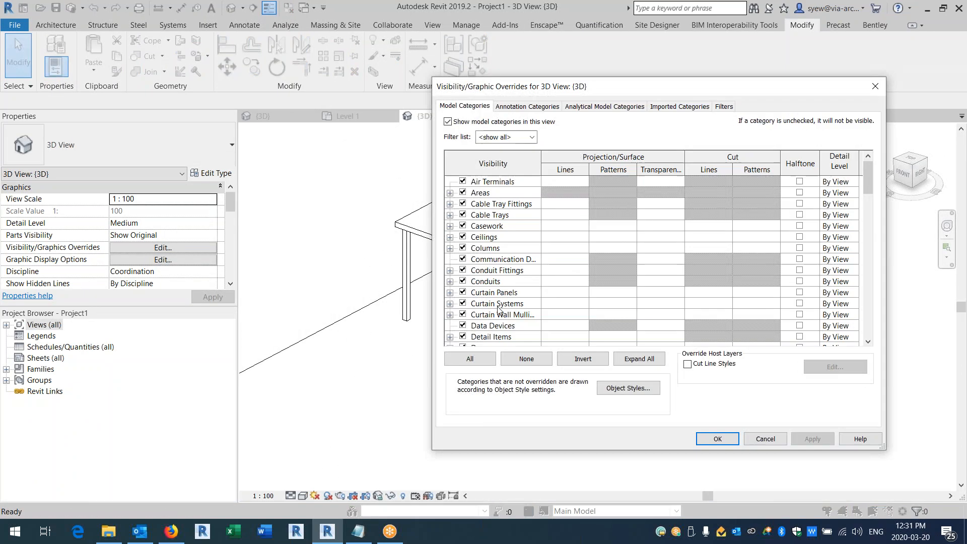
click(516, 282)
scroll(521, 306, down, 5)
click(521, 306)
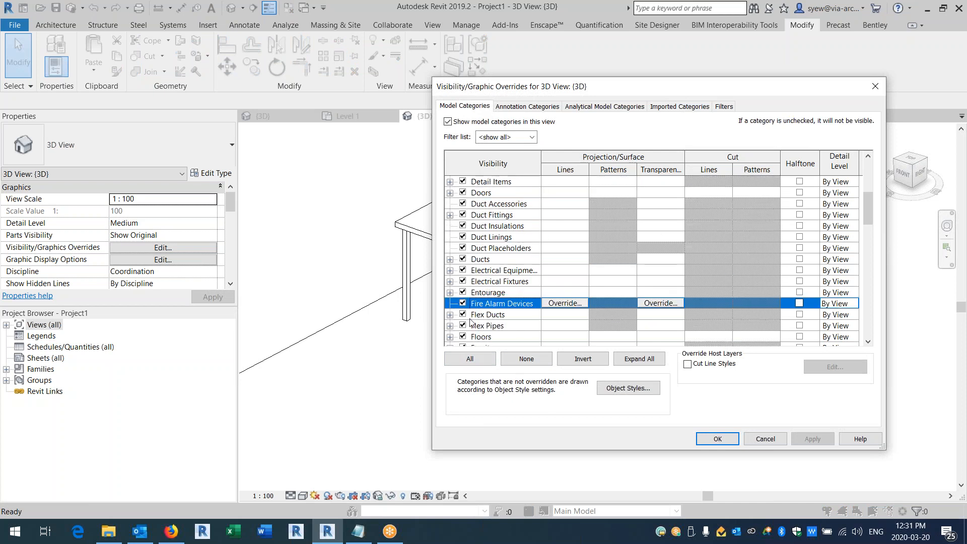
scroll(446, 322, down, 1)
click(450, 303)
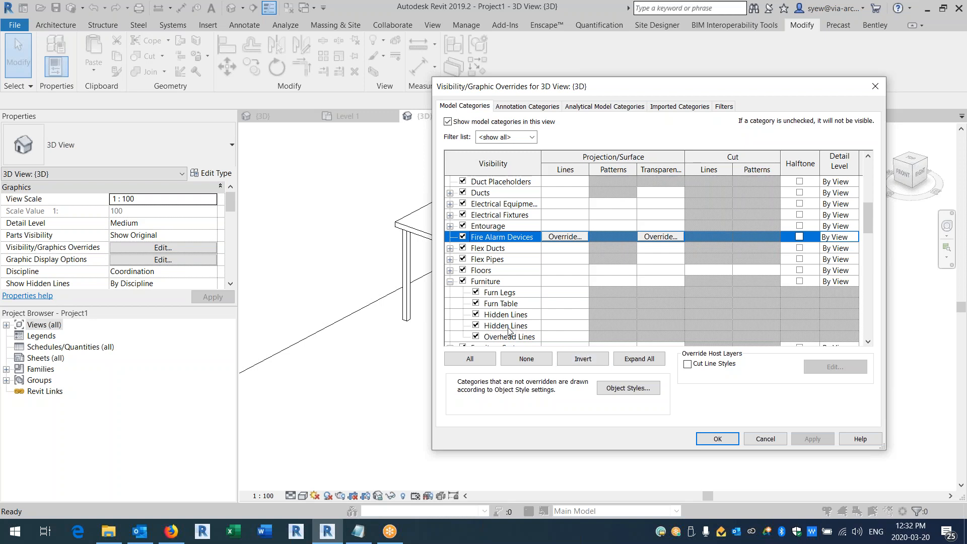
click(497, 329)
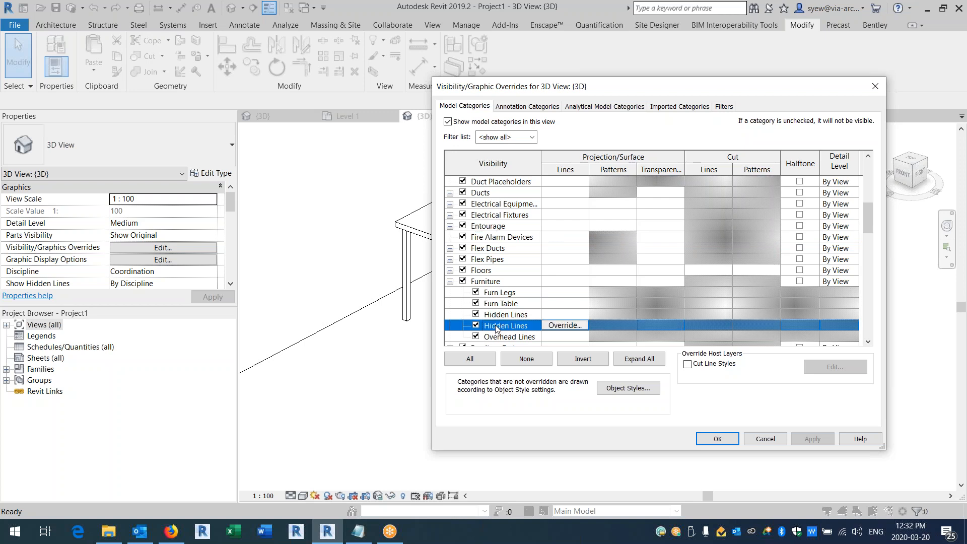
click(766, 439)
double_click(469, 282)
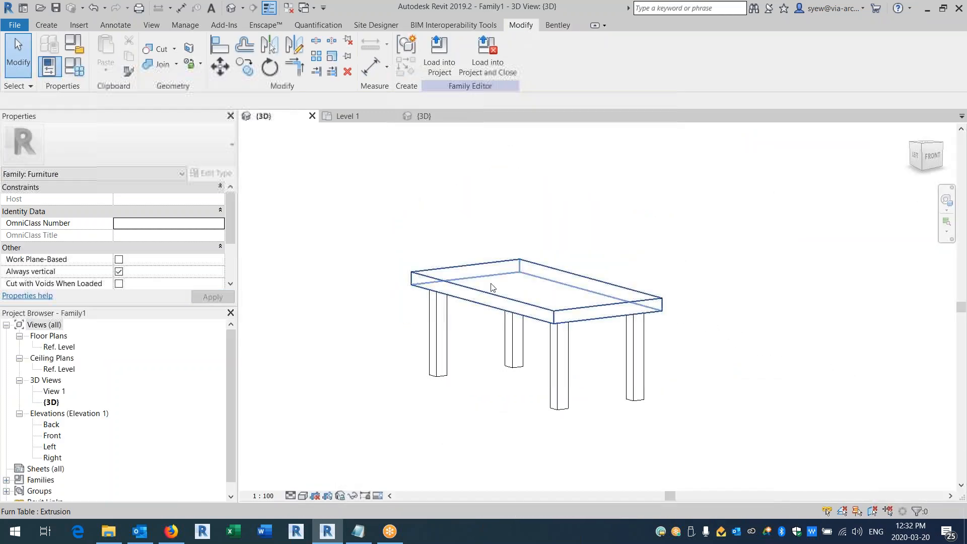
Step: Change the family category to Generic Models and check its subcategories in the visibility settings
click(80, 50)
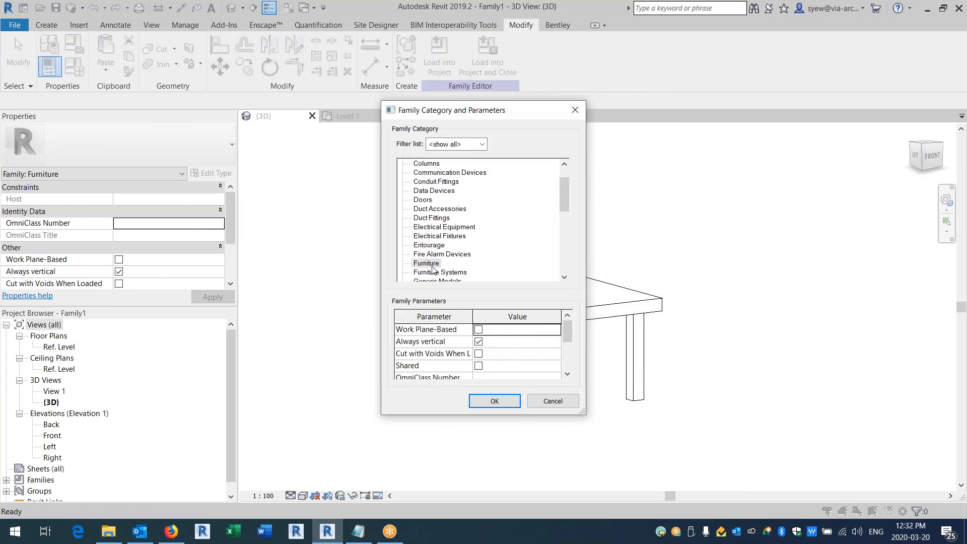
click(427, 263)
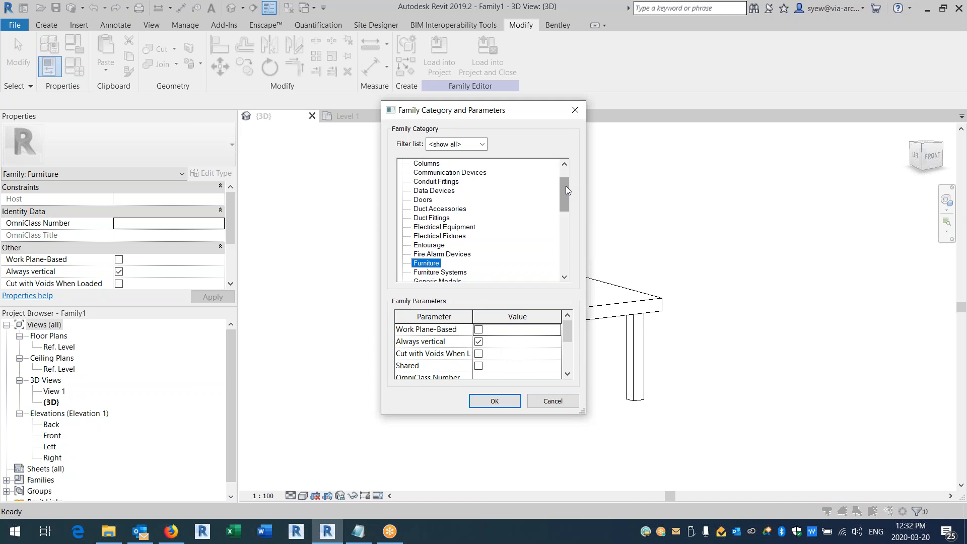
mouse_move(567, 190)
mouse_down()
mouse_move(569, 198)
mouse_move(570, 189)
mouse_up()
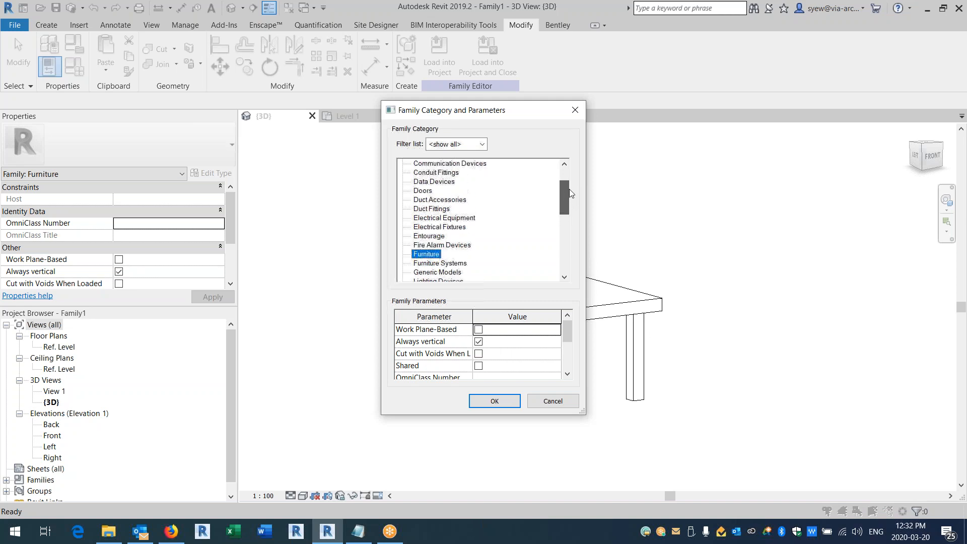
click(437, 272)
click(493, 401)
key(v)
key(v)
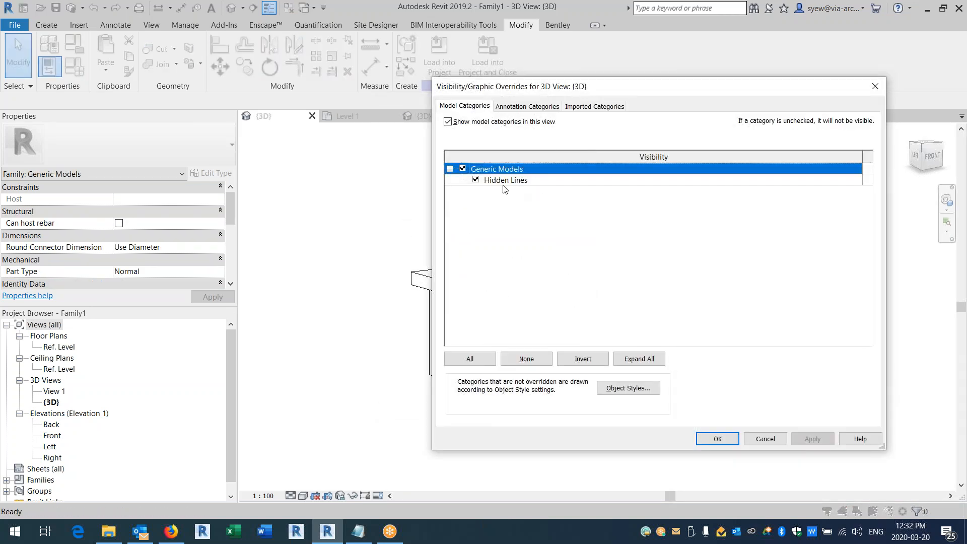
click(757, 438)
click(762, 437)
Step: Set the table family's category back to Furniture
click(49, 45)
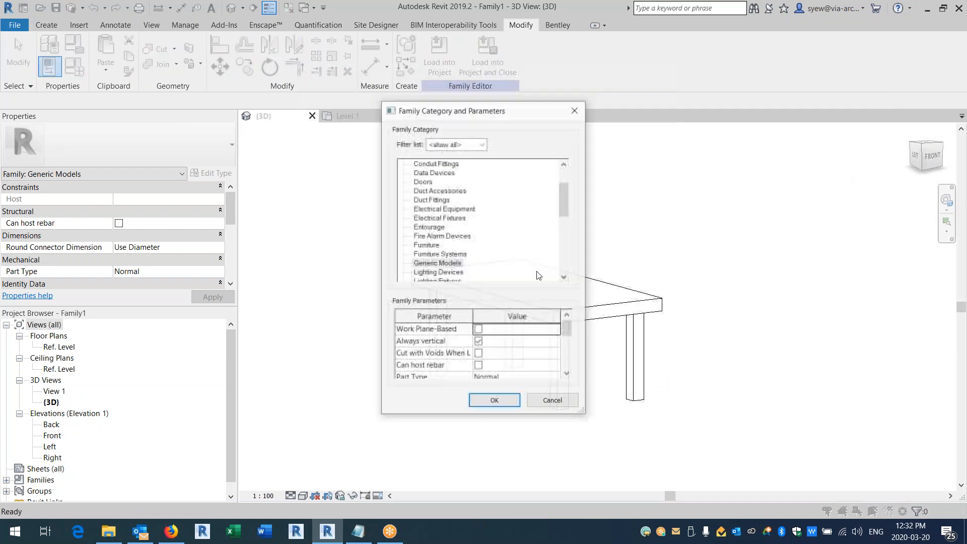
click(428, 245)
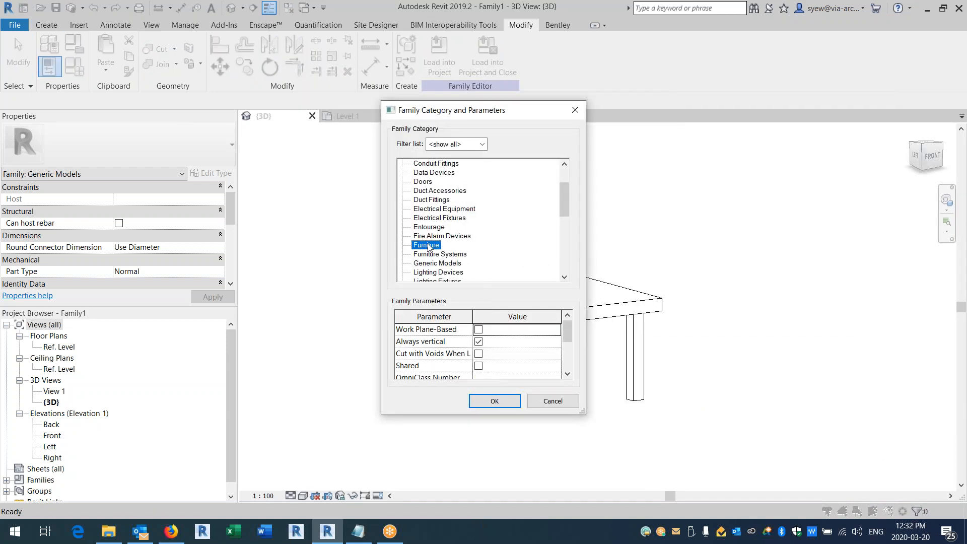
click(495, 401)
Step: Delete the duplicate Hidden Lines subcategory from the Furniture object styles and accept the visibility settings
key(v)
key(v)
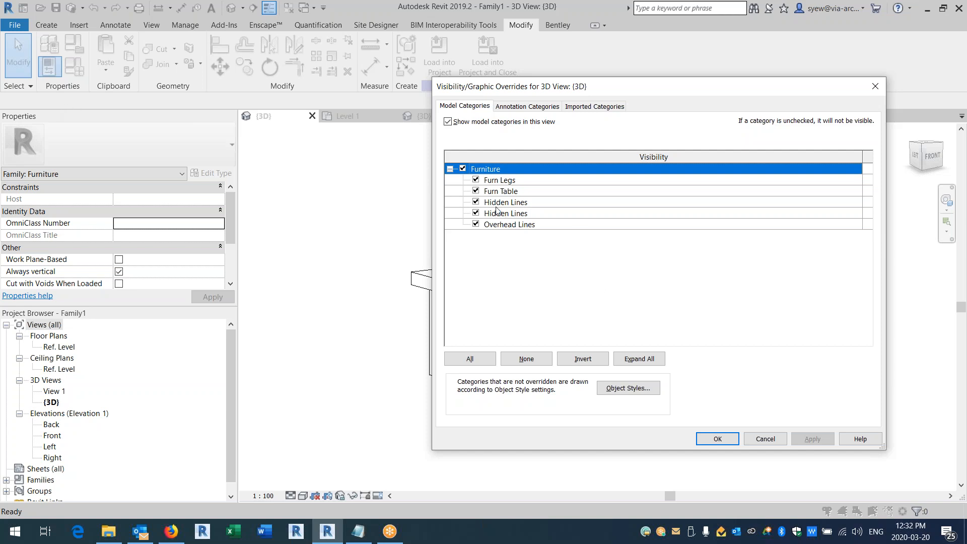
click(509, 213)
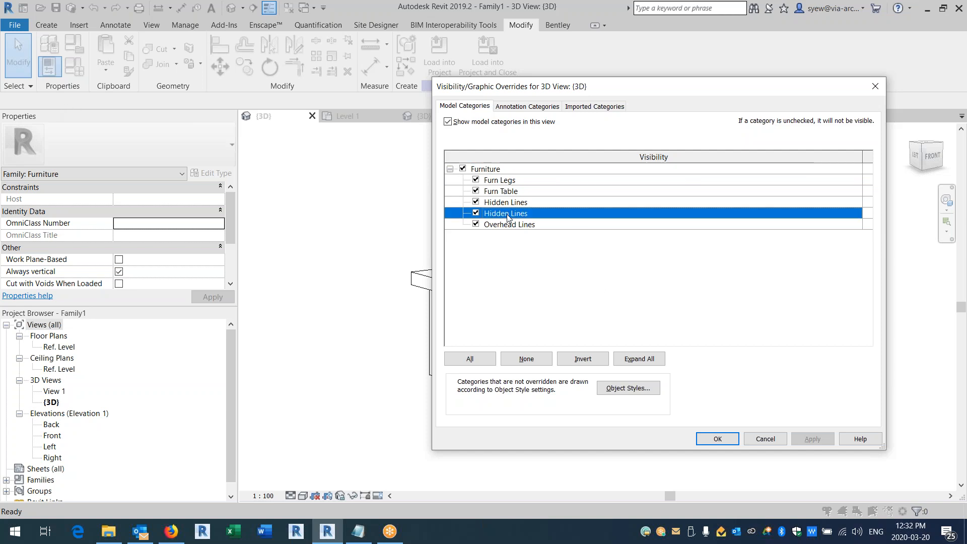
click(631, 390)
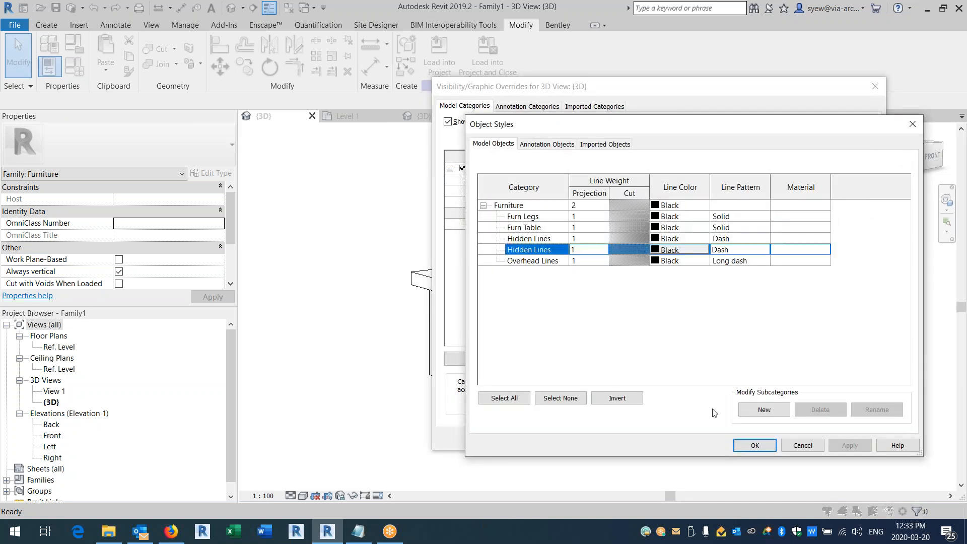
click(540, 237)
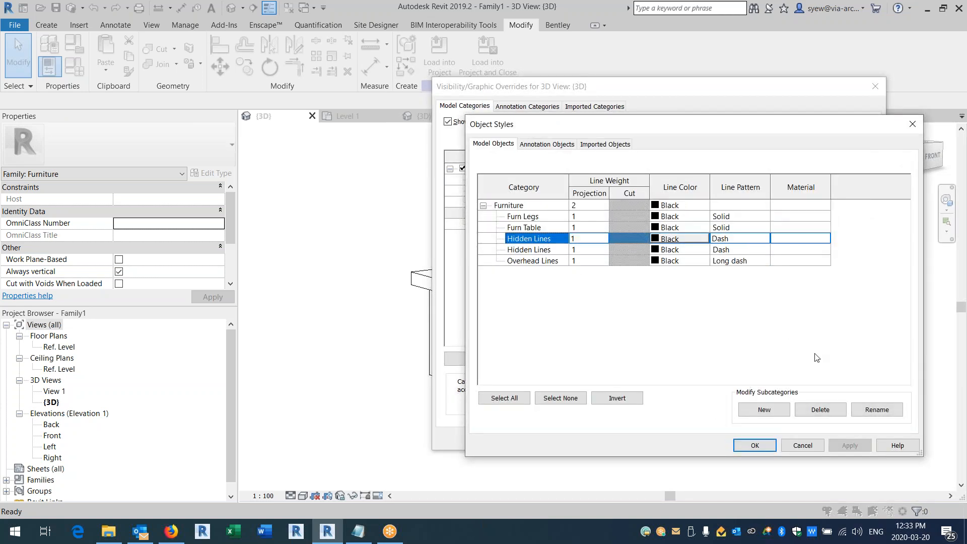
click(831, 410)
click(513, 275)
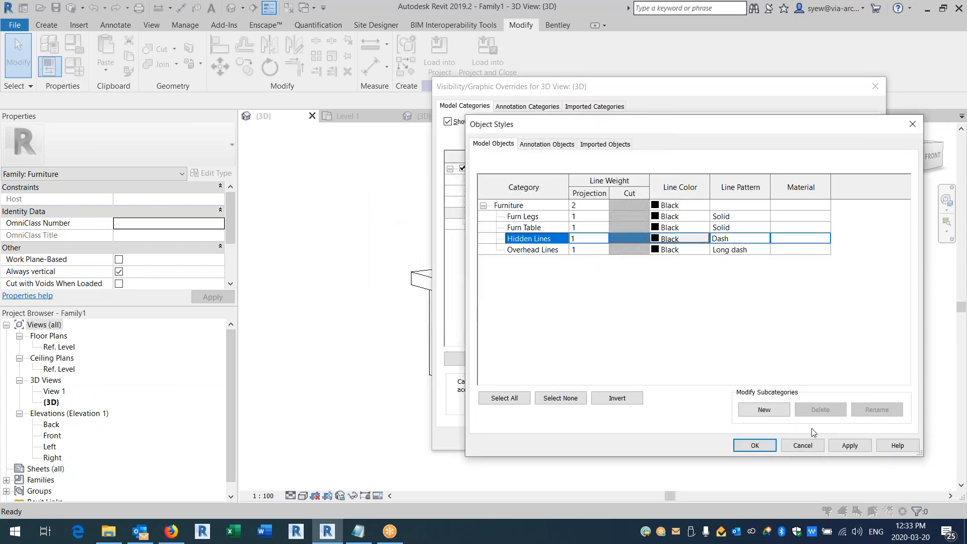
click(738, 445)
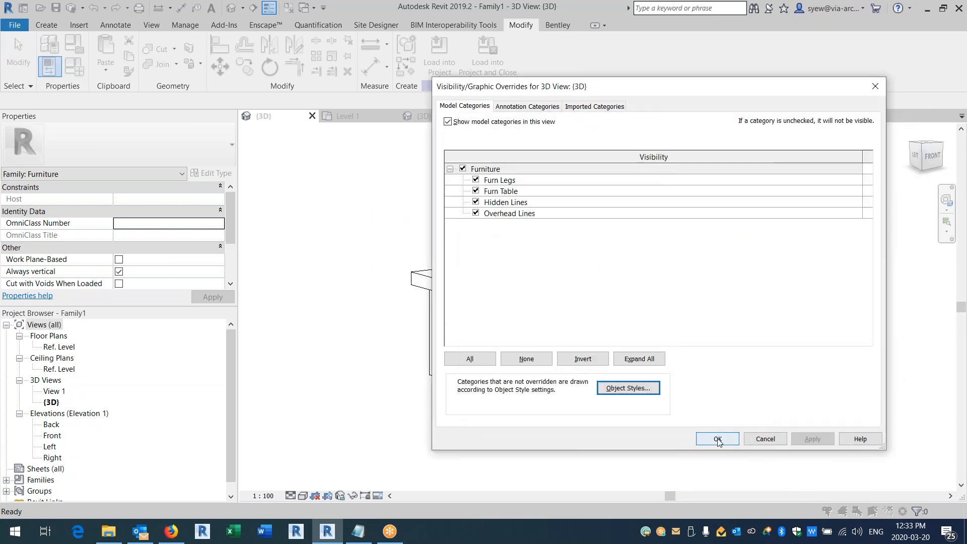
click(720, 442)
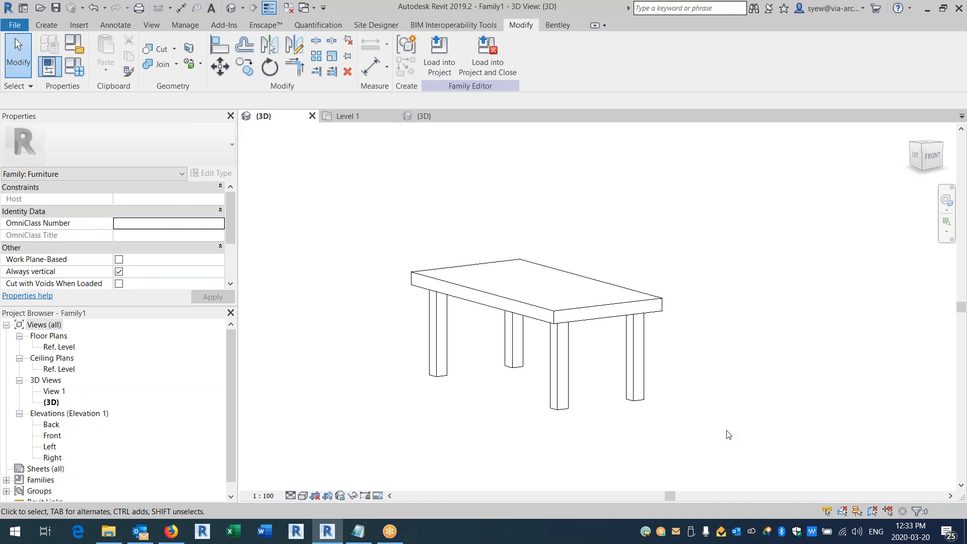
Step: Make the table family Work Plane-Based and turn off its Always vertical option
shift+middle_drag(582, 403, 515, 425)
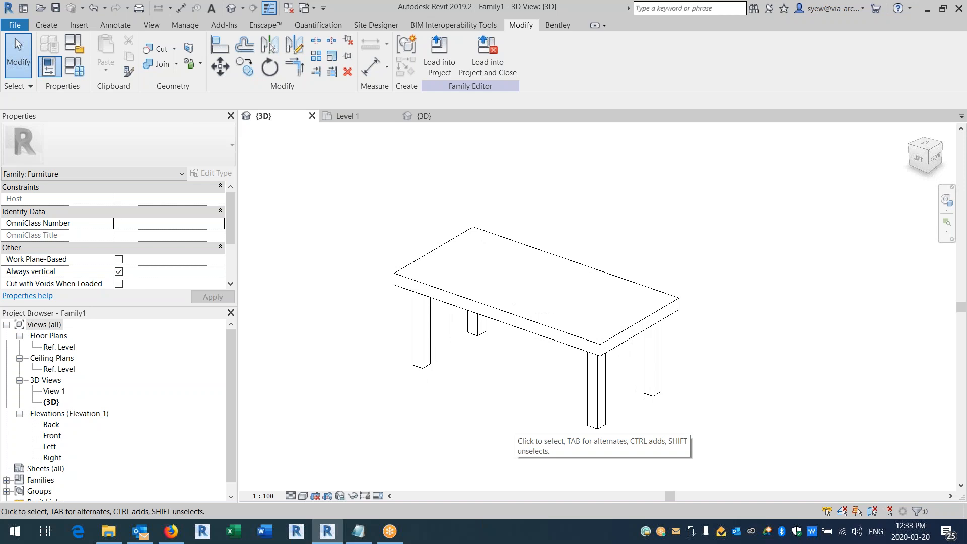
mouse_move(678, 402)
middle_down()
mouse_move(675, 370)
mouse_move(680, 389)
middle_up()
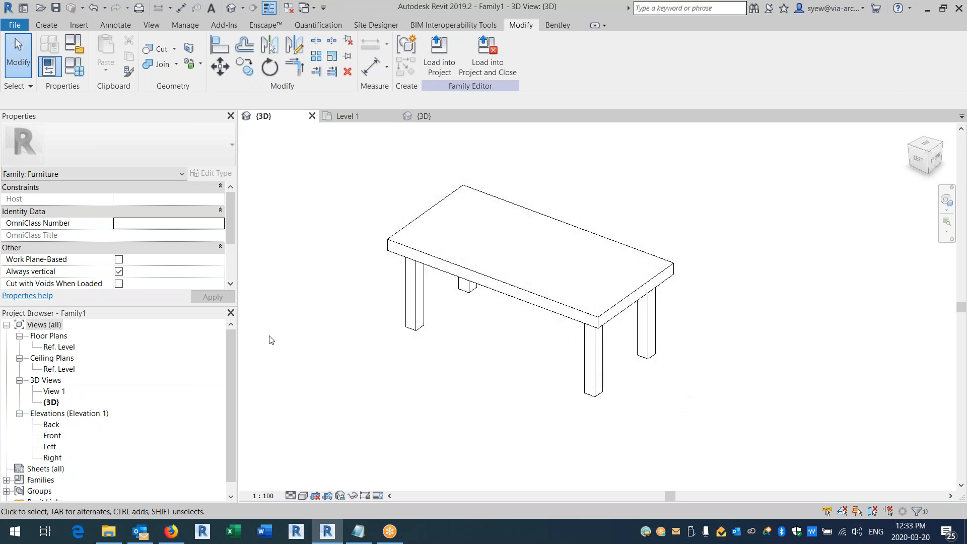
scroll(229, 241, down, 3)
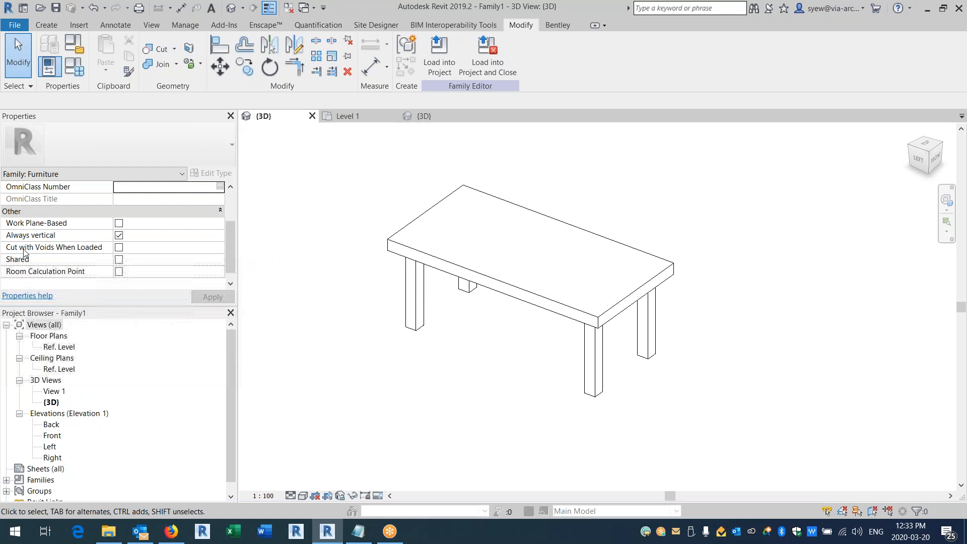
mouse_move(82, 252)
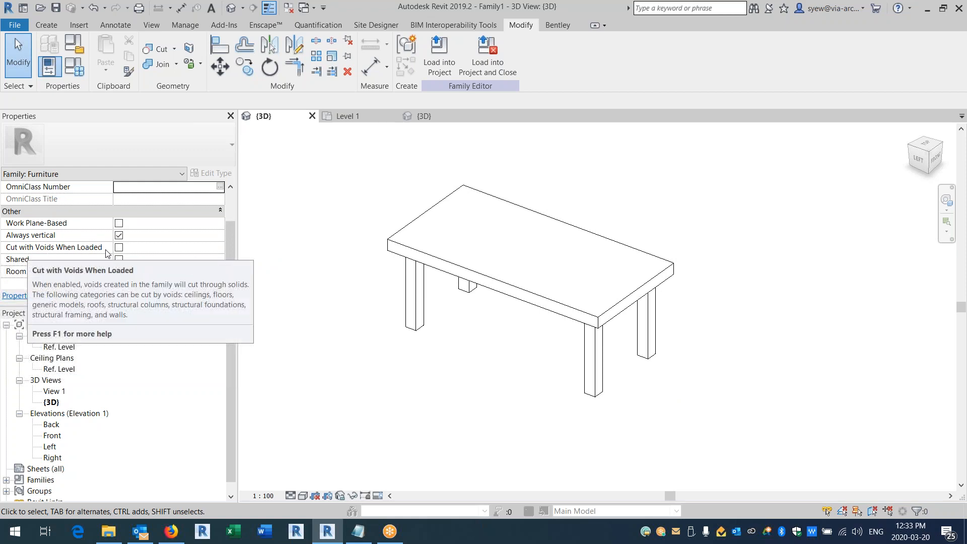
mouse_move(107, 228)
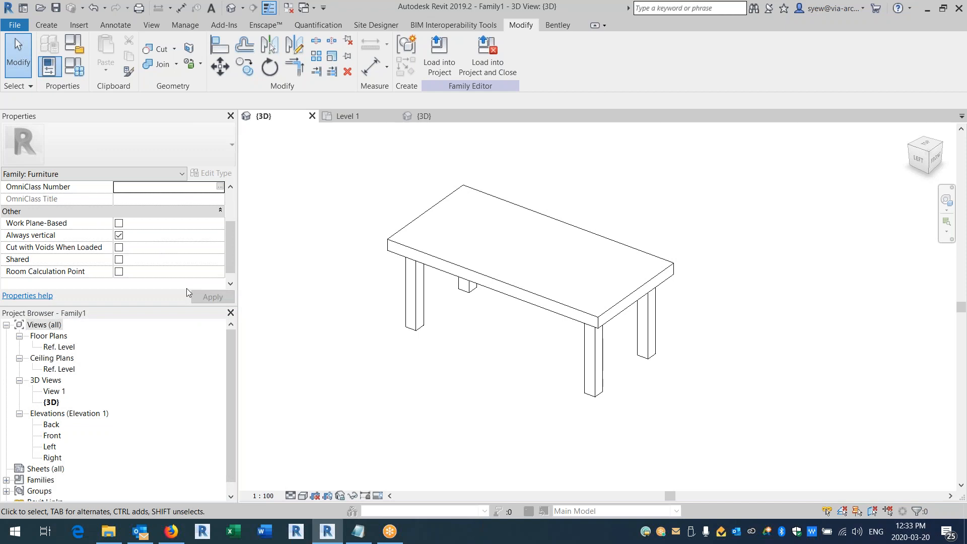
click(120, 225)
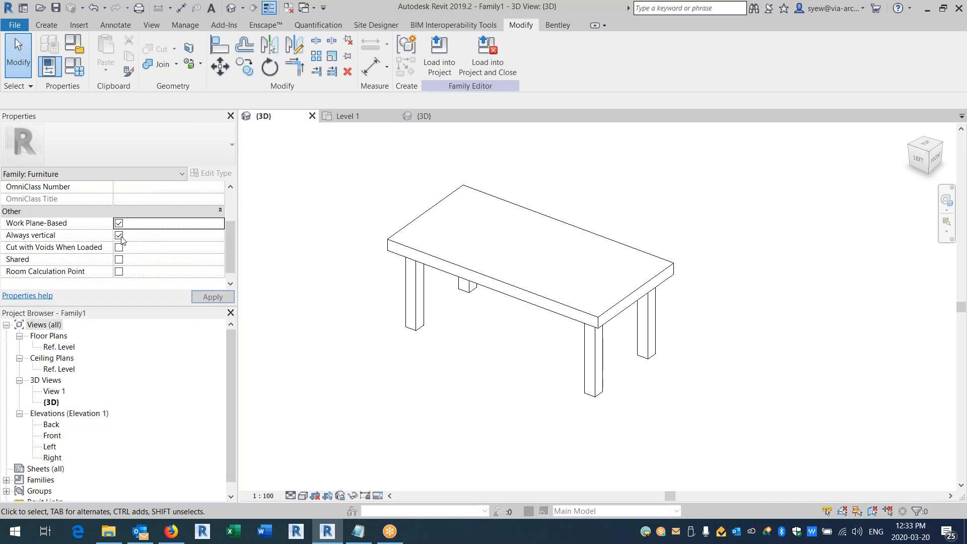
click(119, 235)
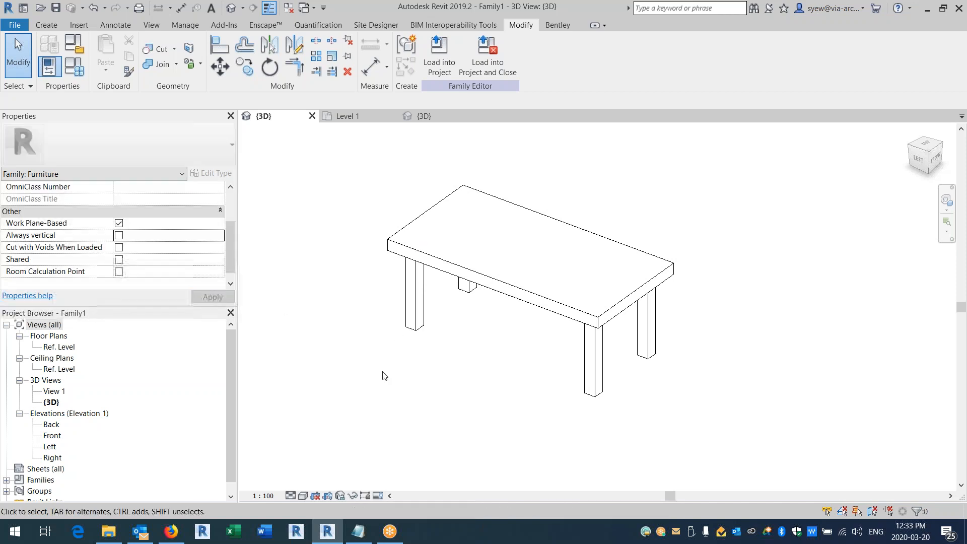
Step: In the project's Level 1 view, rename the loaded furniture family Family1 as Table
click(367, 116)
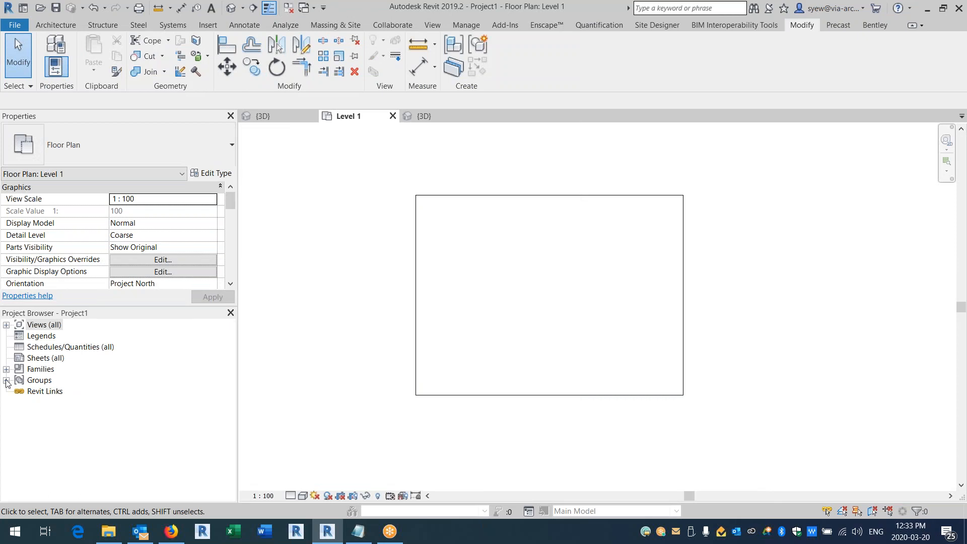
click(6, 369)
scroll(10, 453, down, 2)
scroll(11, 474, down, 2)
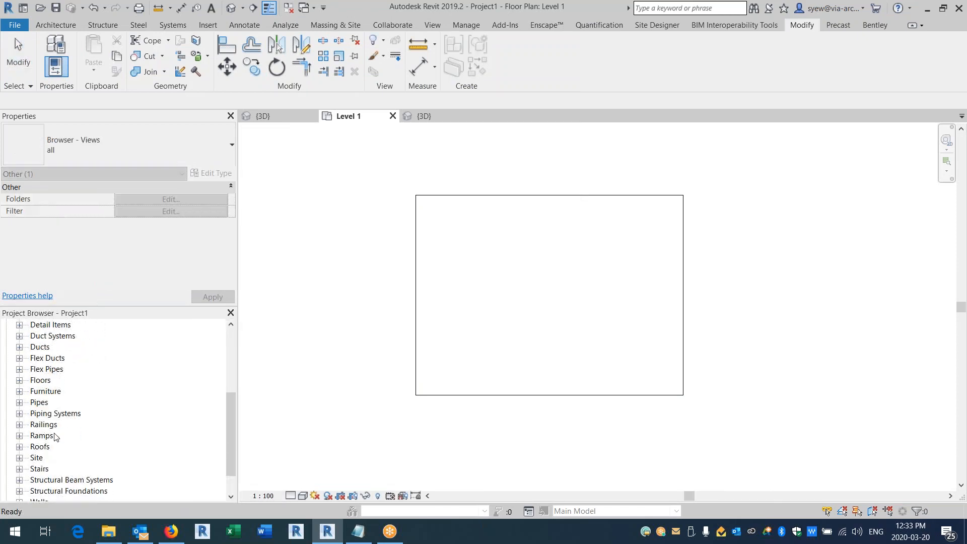
click(19, 392)
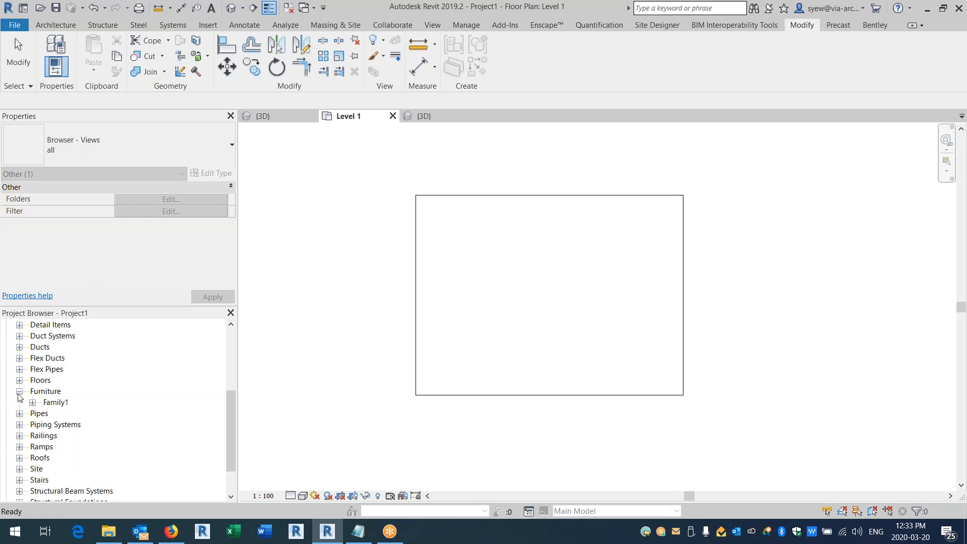
click(59, 403)
right_click(58, 403)
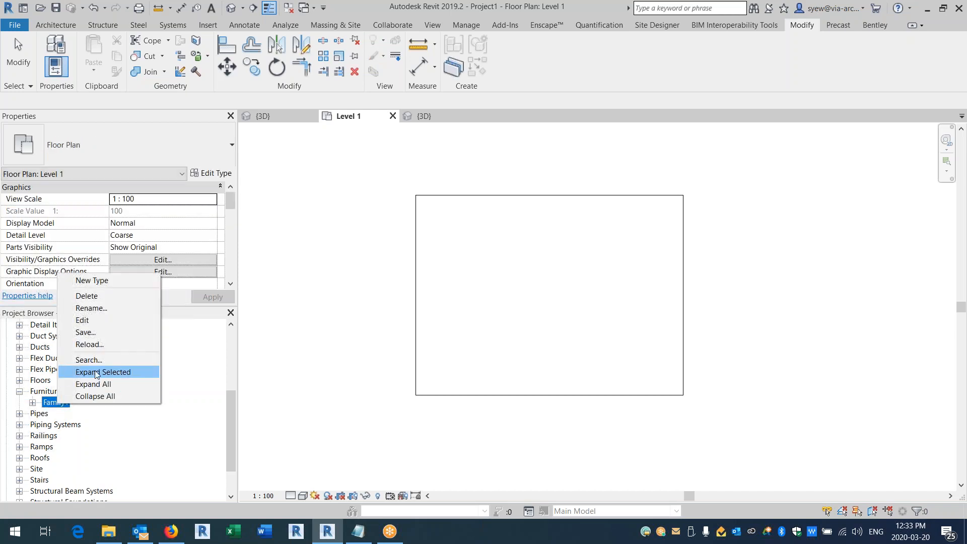
click(98, 308)
text(Table)
key(Return)
Step: Rename the Family1 type within the Table furniture family as Table
click(32, 403)
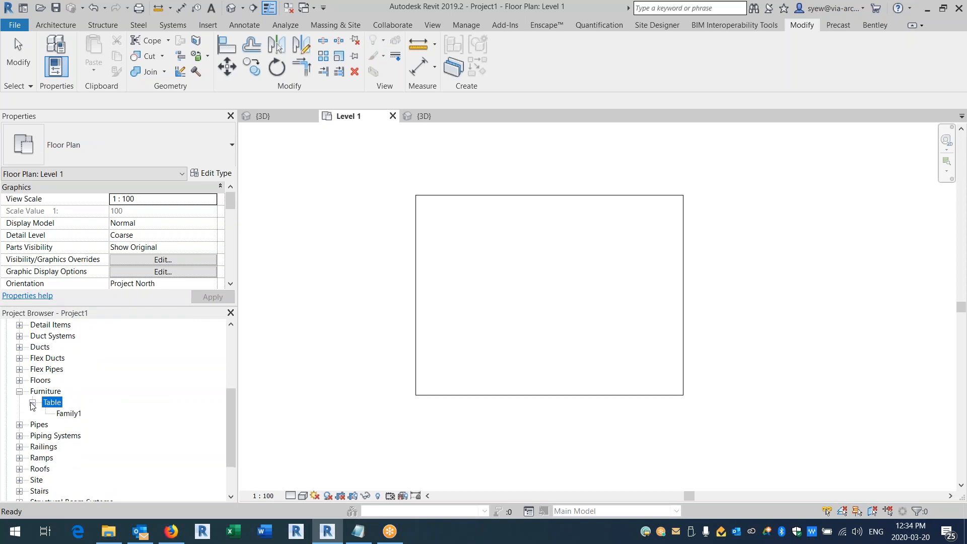
click(71, 415)
right_click(70, 415)
click(108, 314)
text(Table)
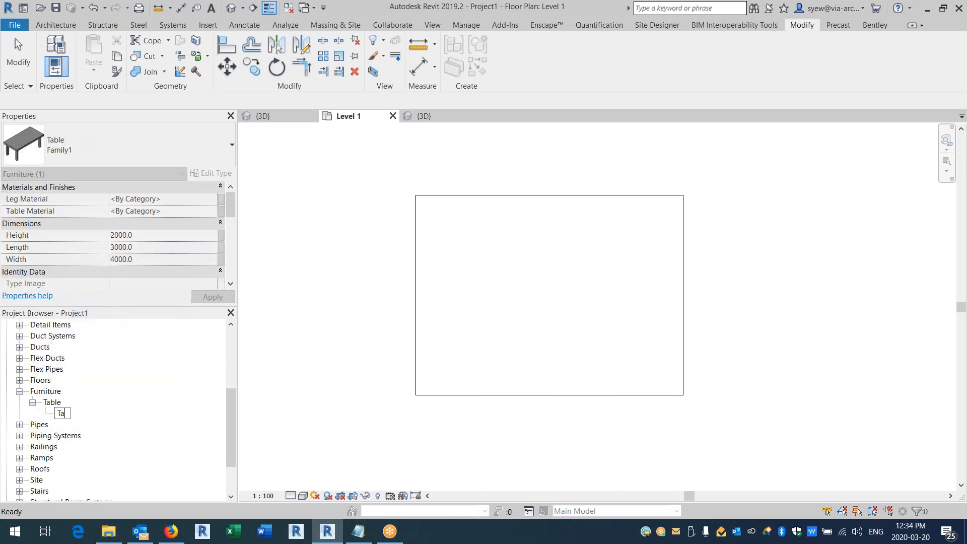
key(BackSpace)
key(BackSpace)
text(le)
key(Return)
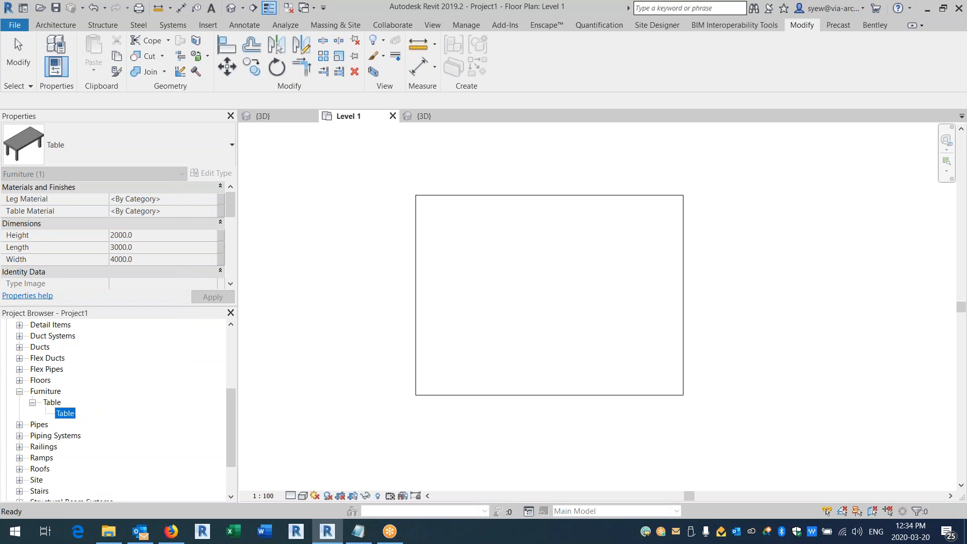
Step: Load the work plane-based Family1 table into the project and place instances on the large table's top and underside faces
click(424, 117)
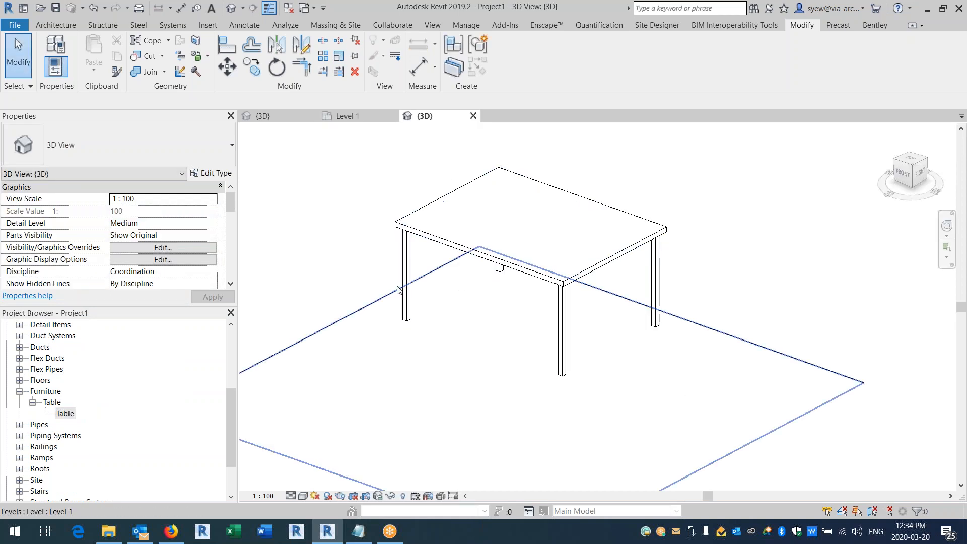
click(273, 115)
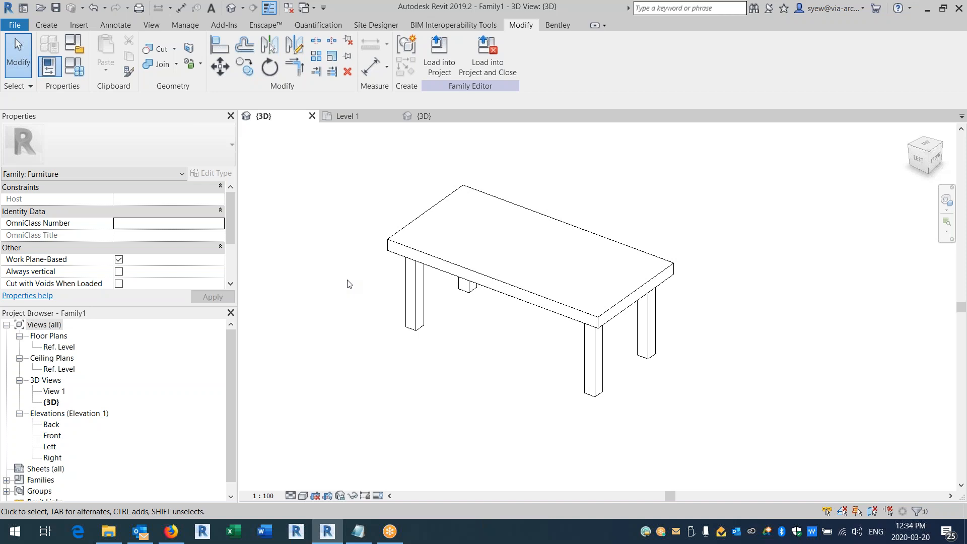
click(444, 57)
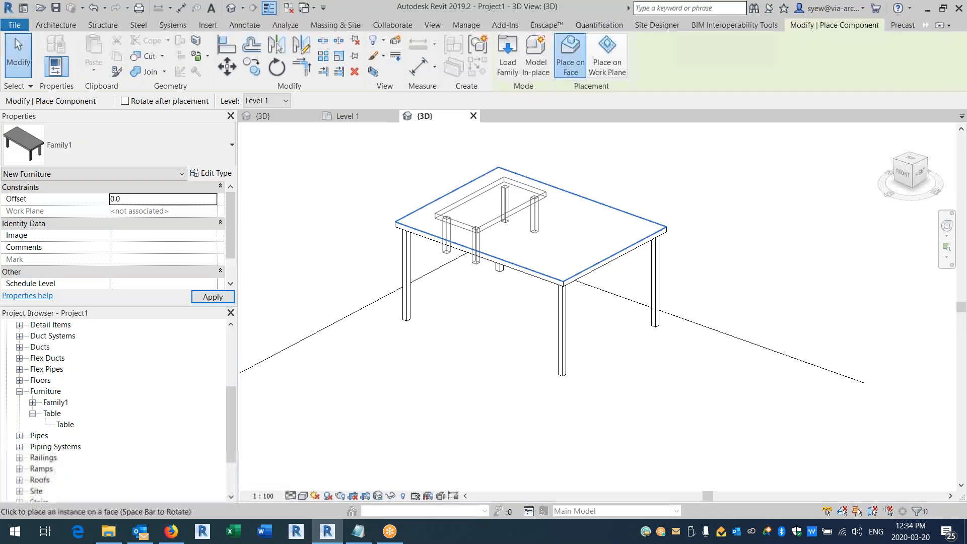
click(534, 227)
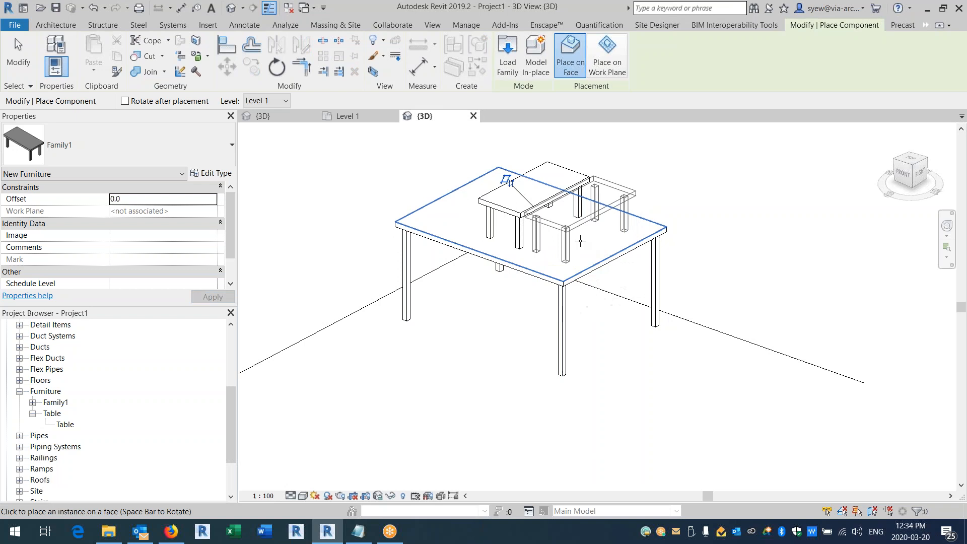
shift+middle_drag(642, 313, 579, 237)
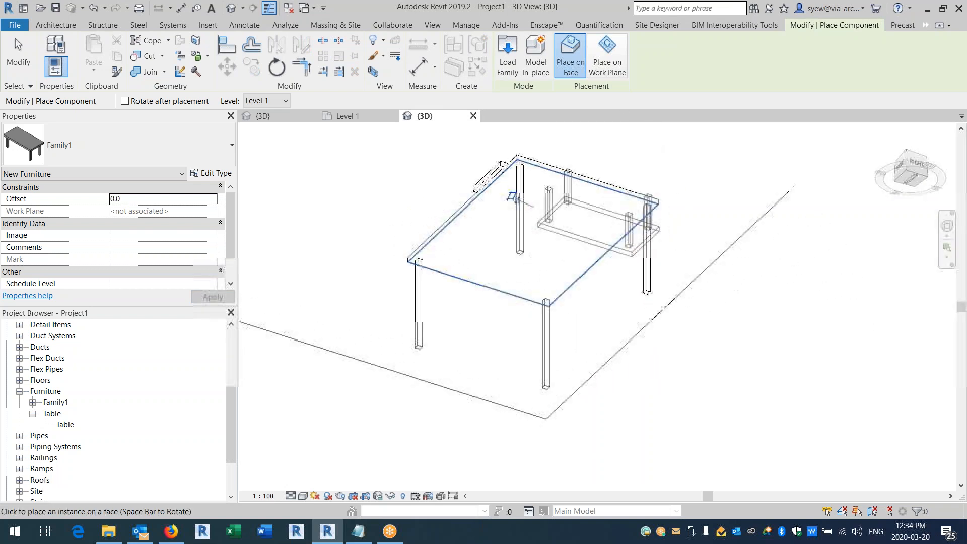
shift+middle_drag(524, 222, 696, 475)
key(Escape)
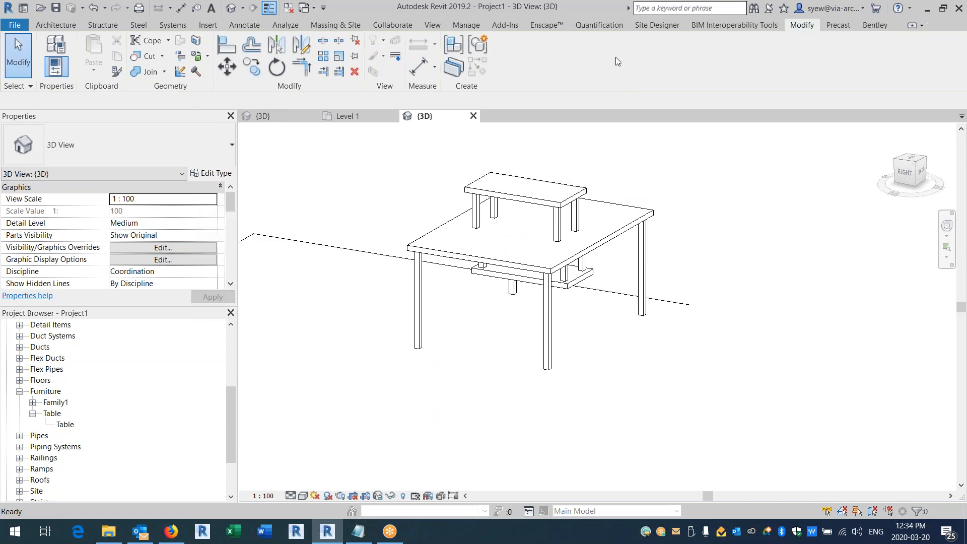
Step: In the Level 1 floor plan, draw a vertical section line beside the large table and open its section view
drag(230, 450, 227, 385)
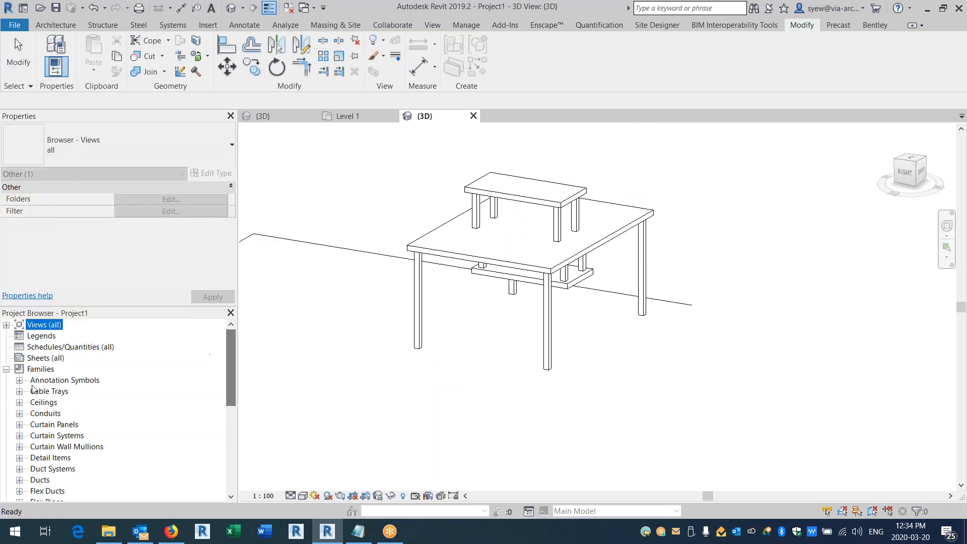
click(50, 347)
click(42, 333)
double_click(41, 325)
double_click(50, 348)
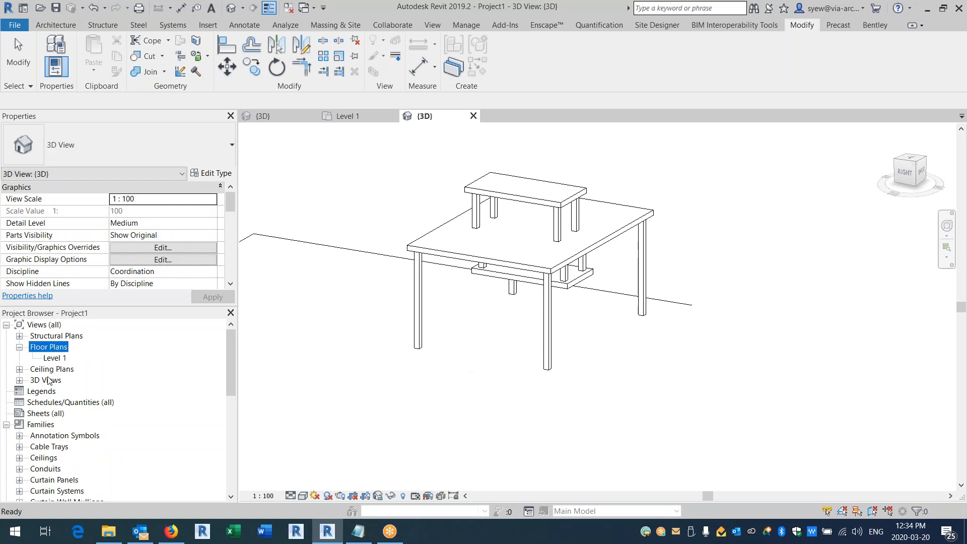
double_click(50, 359)
scroll(395, 244, down, 5)
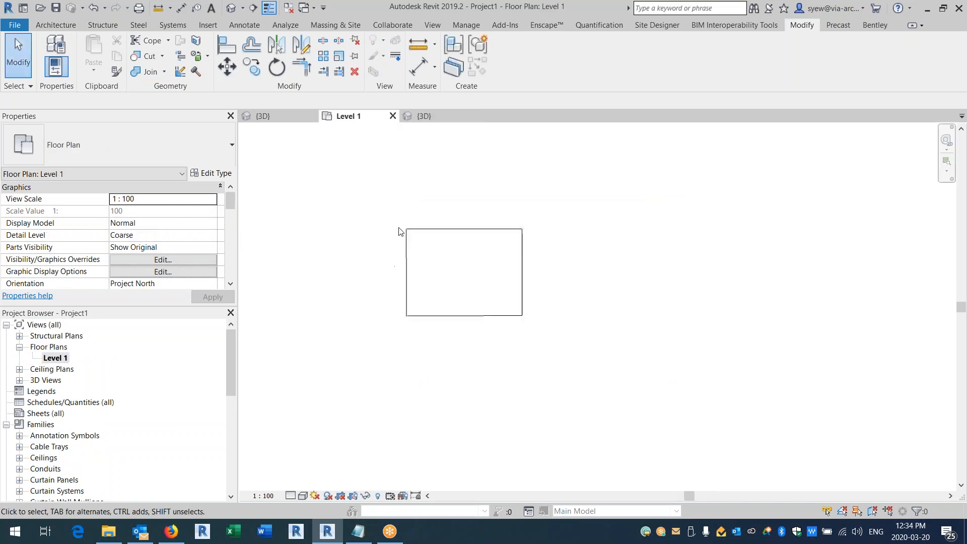
click(253, 7)
click(535, 383)
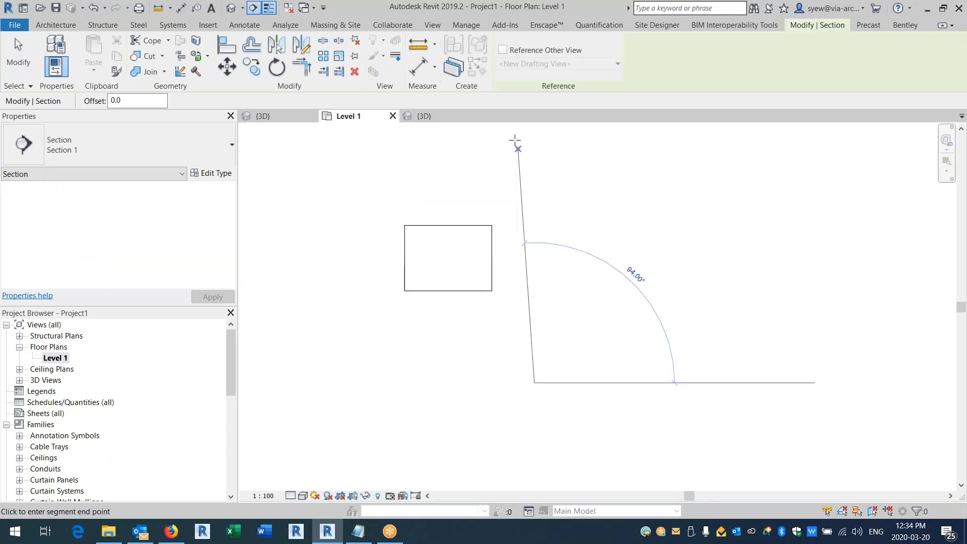
click(534, 157)
right_click(535, 223)
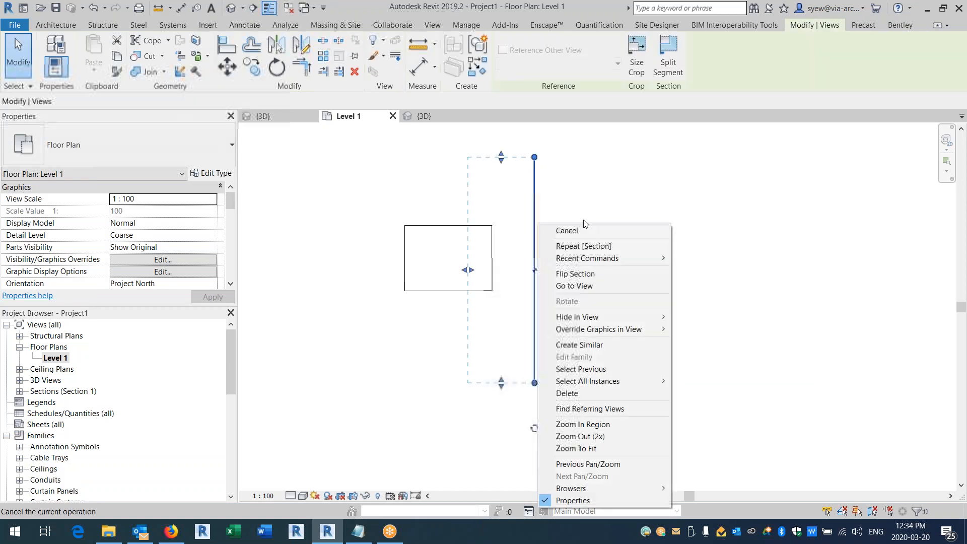
click(584, 286)
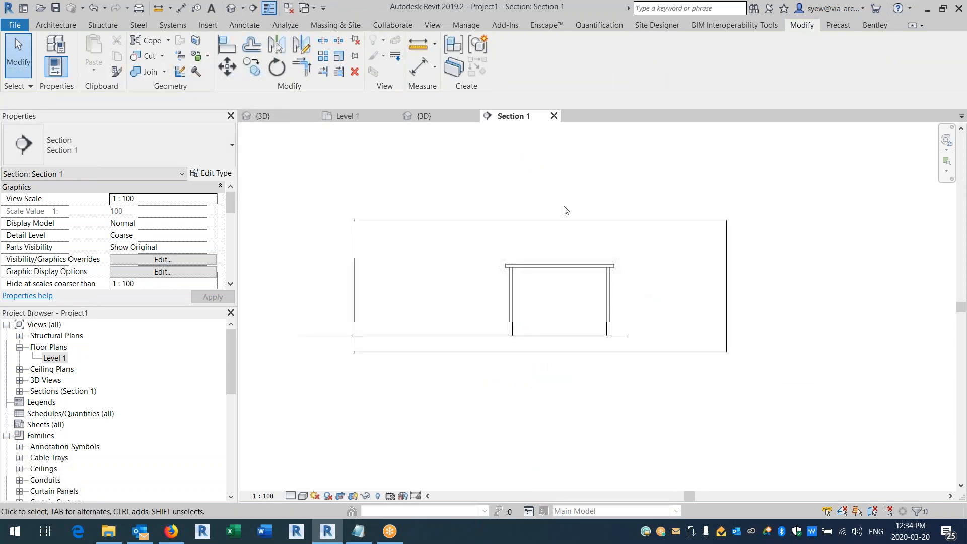
Step: Draw a reference plane sloping down at about 22° across the large table in Section 1 and name it Angle
click(56, 25)
click(915, 56)
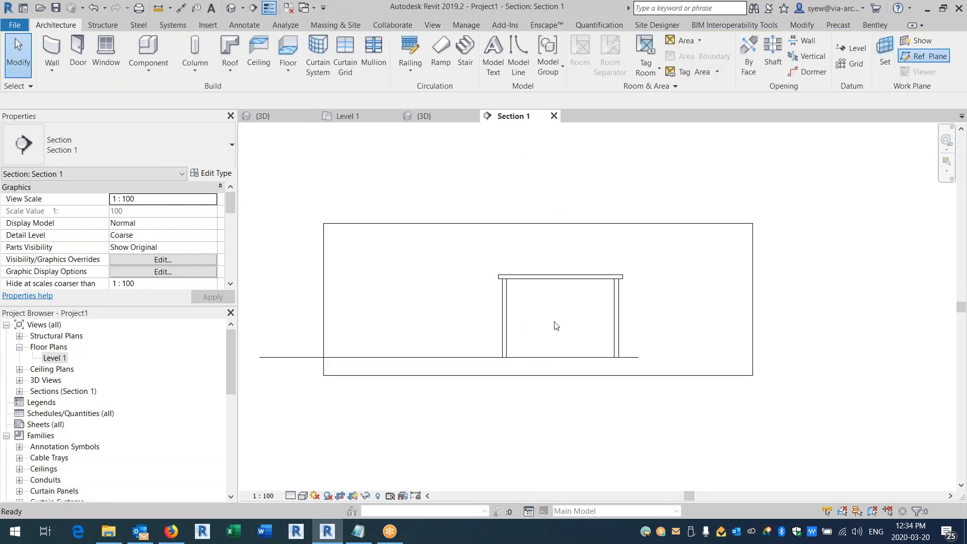
click(447, 272)
click(666, 356)
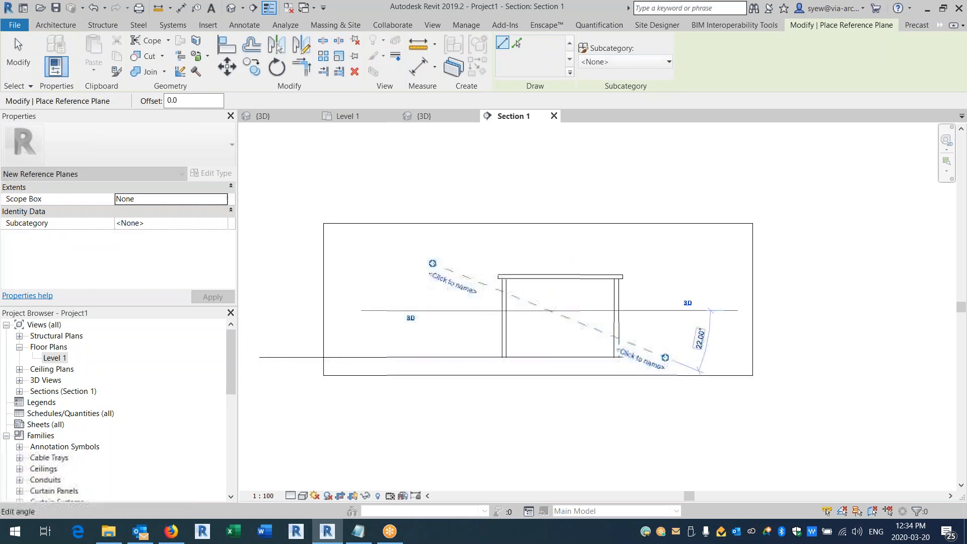
key(Escape)
key(Escape)
click(545, 320)
click(452, 282)
text(Angle)
key(Return)
Step: In the project's 3D view, set the work plane to Reference Plane : Angle and show it
click(231, 7)
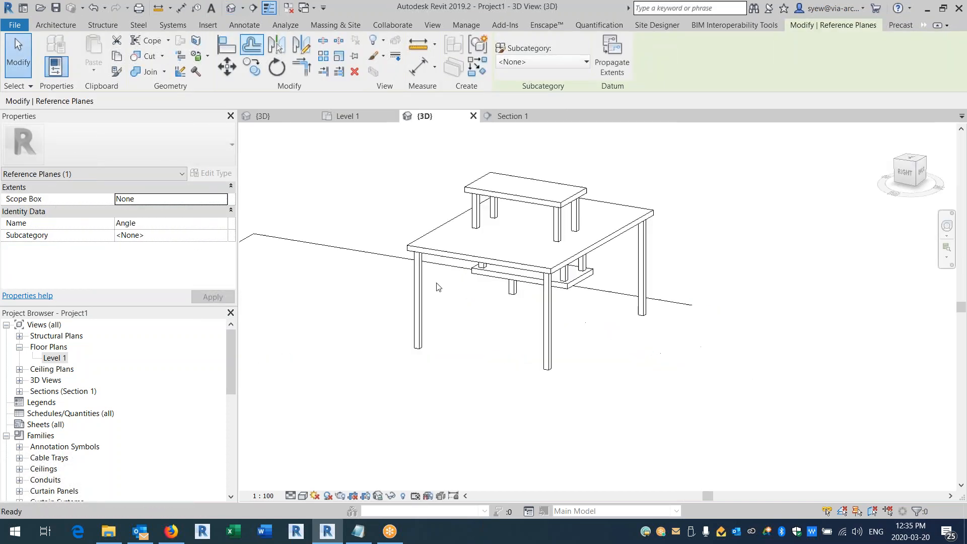
click(886, 55)
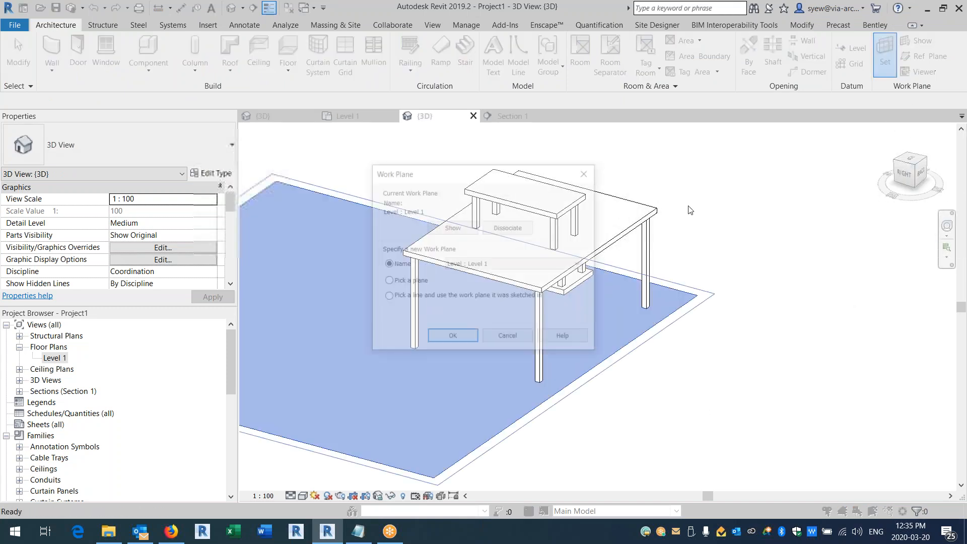
click(503, 264)
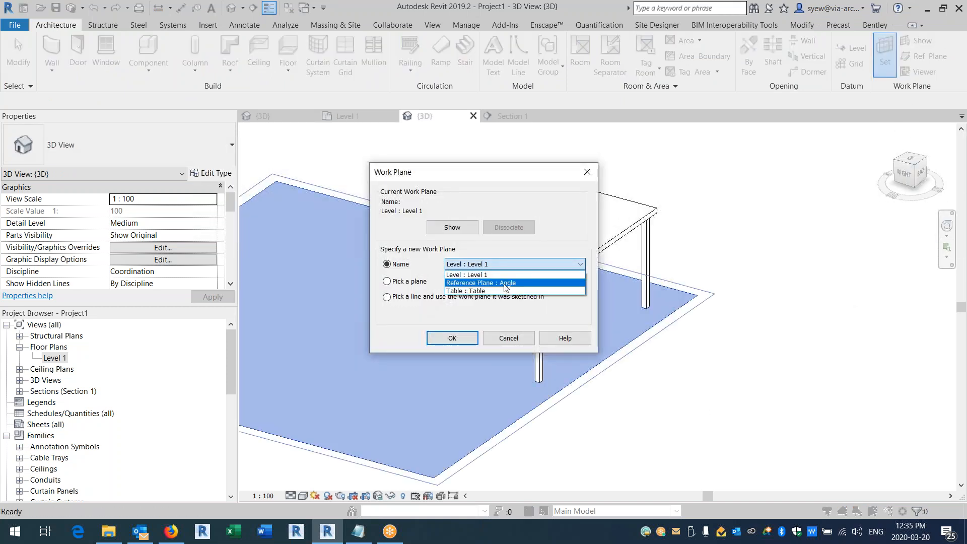
click(506, 282)
click(458, 342)
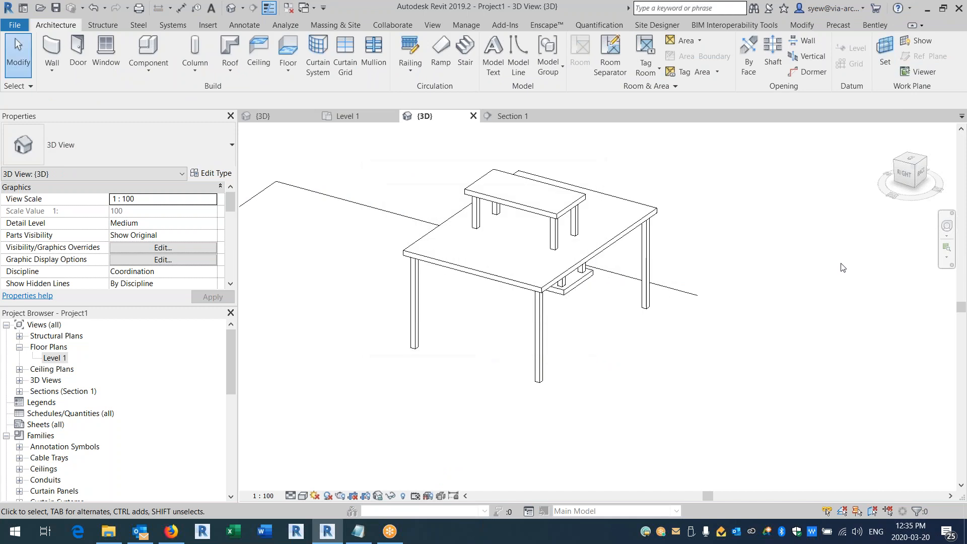
click(916, 41)
shift+middle_drag(630, 353, 711, 400)
scroll(739, 333, down, 2)
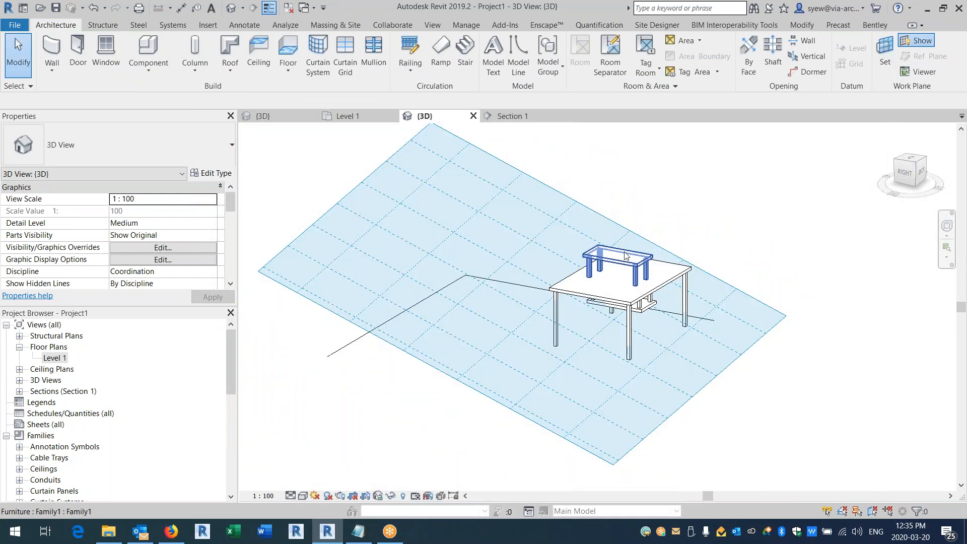
Step: Place four Family1 table instances on the Angle work plane, spread across the sloped grid
click(621, 254)
click(478, 67)
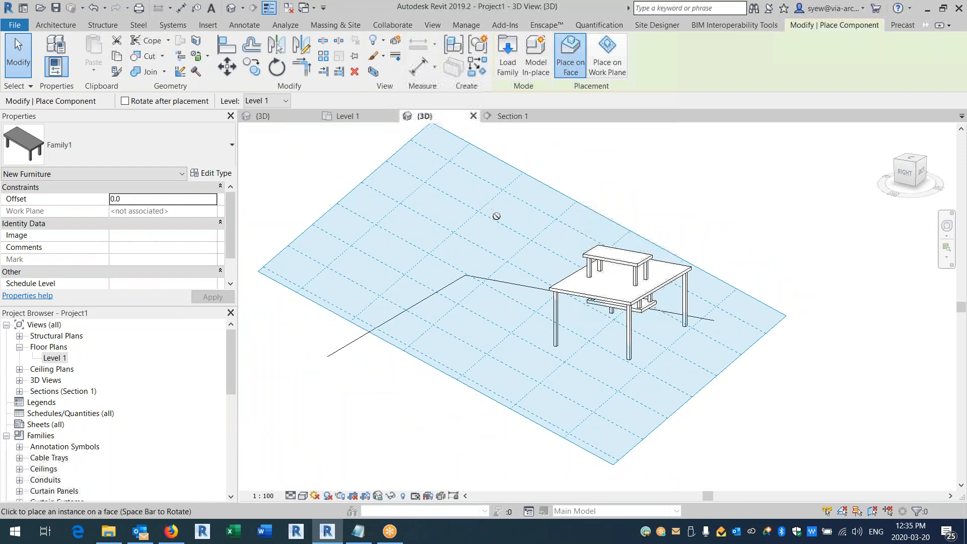
click(608, 56)
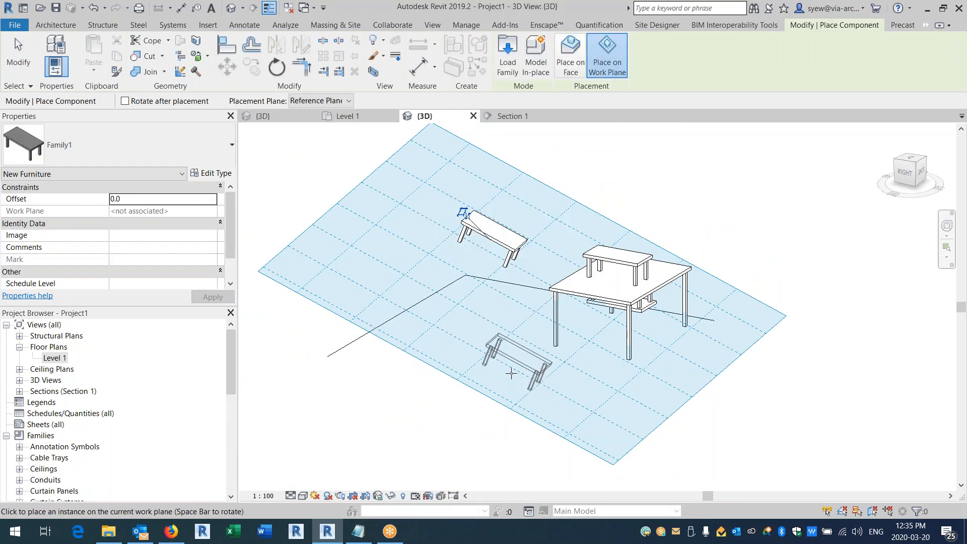
click(509, 332)
click(421, 258)
click(668, 386)
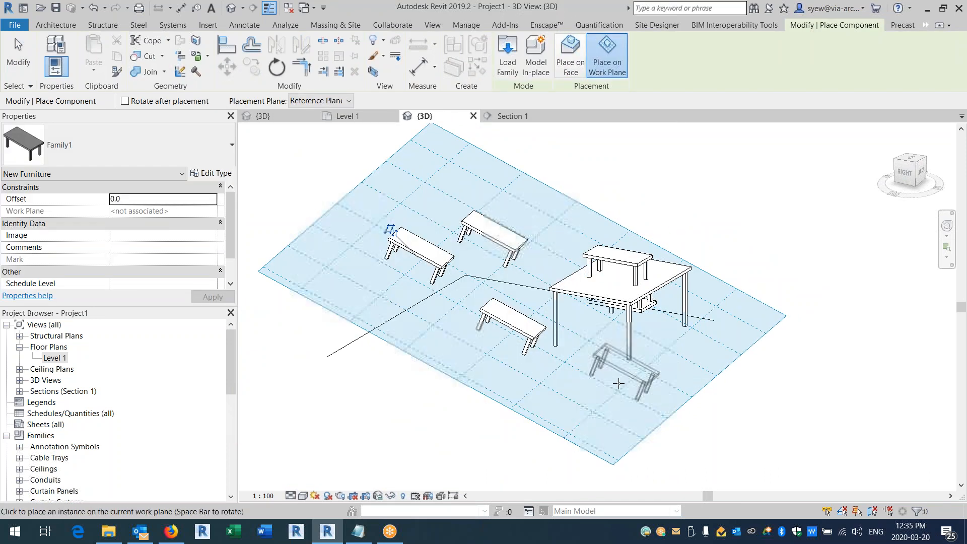
key(Escape)
key(Escape)
shift+middle_drag(669, 386, 737, 385)
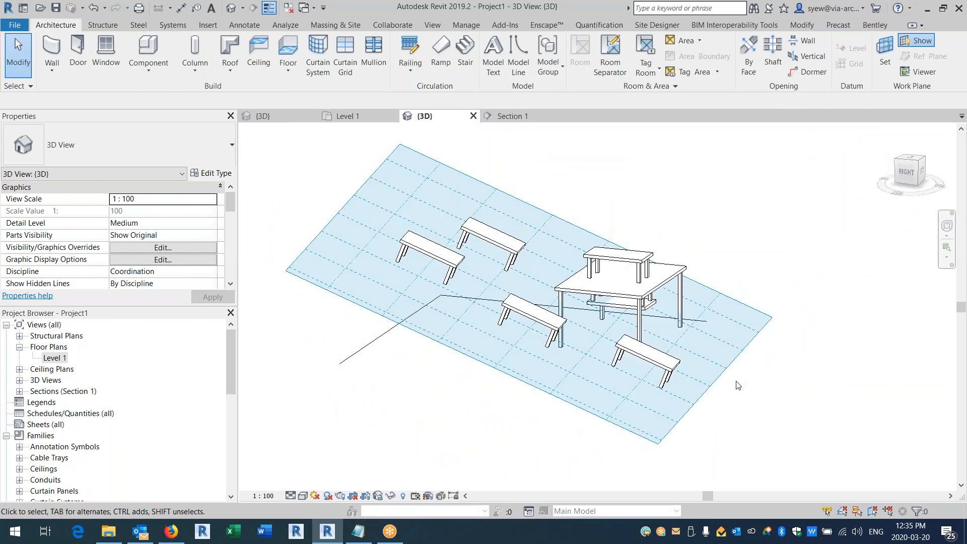
Step: In Section 1, rotate the Angle reference plane counterclockwise twice so that it slopes upward at about 167°
double_click(54, 358)
right_click(535, 310)
click(578, 83)
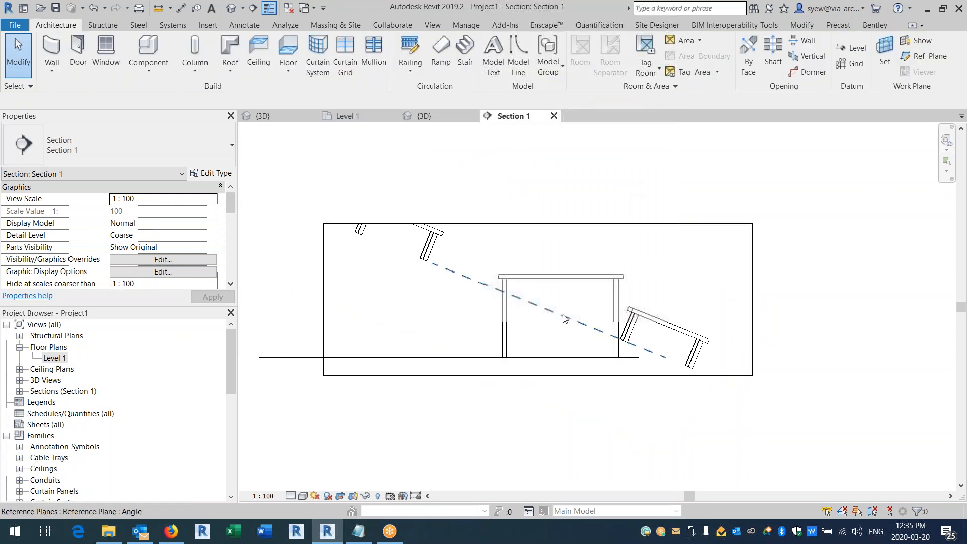
click(548, 310)
click(276, 67)
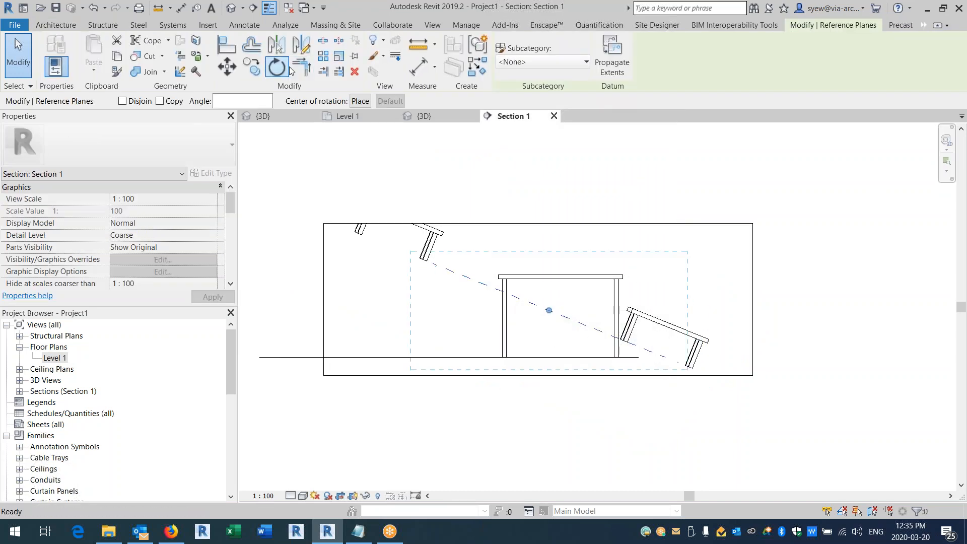
click(627, 311)
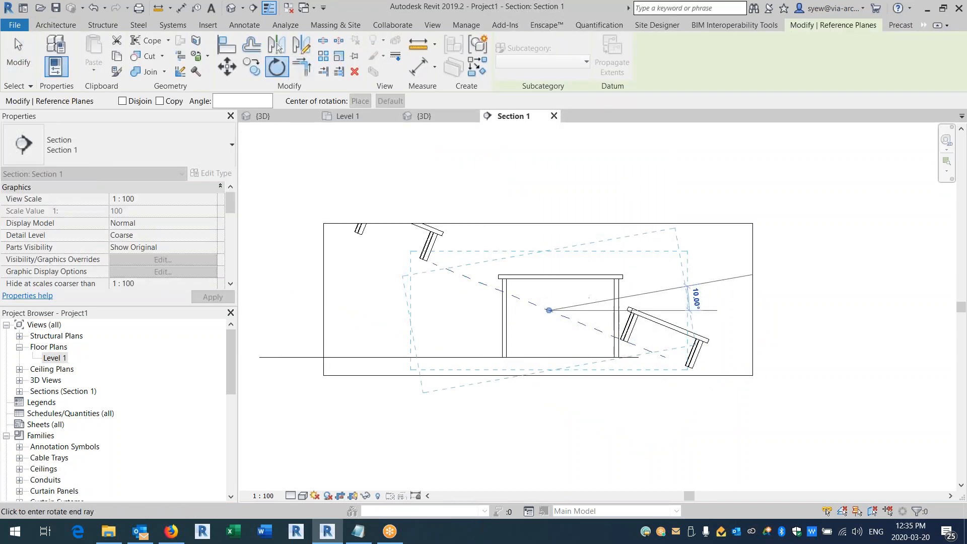
click(590, 302)
click(279, 64)
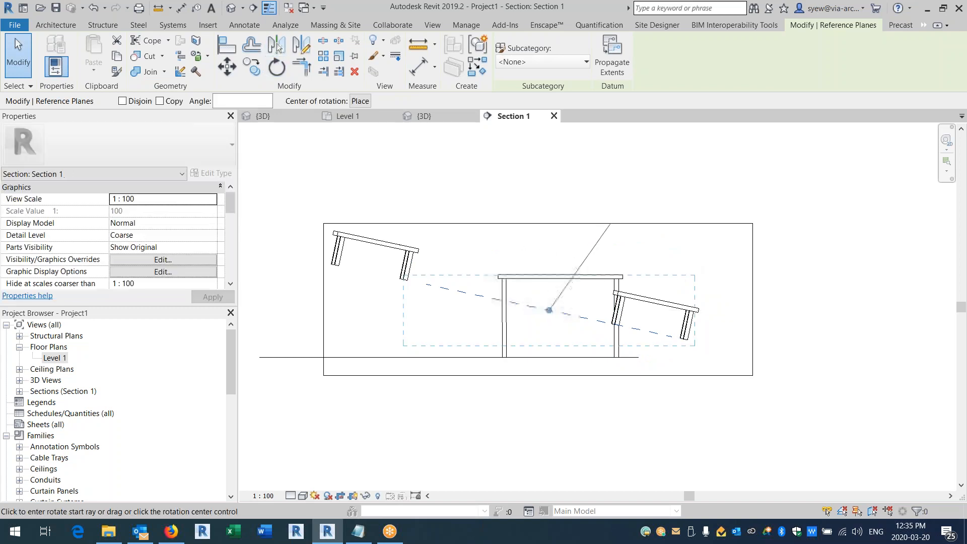
click(586, 258)
click(561, 246)
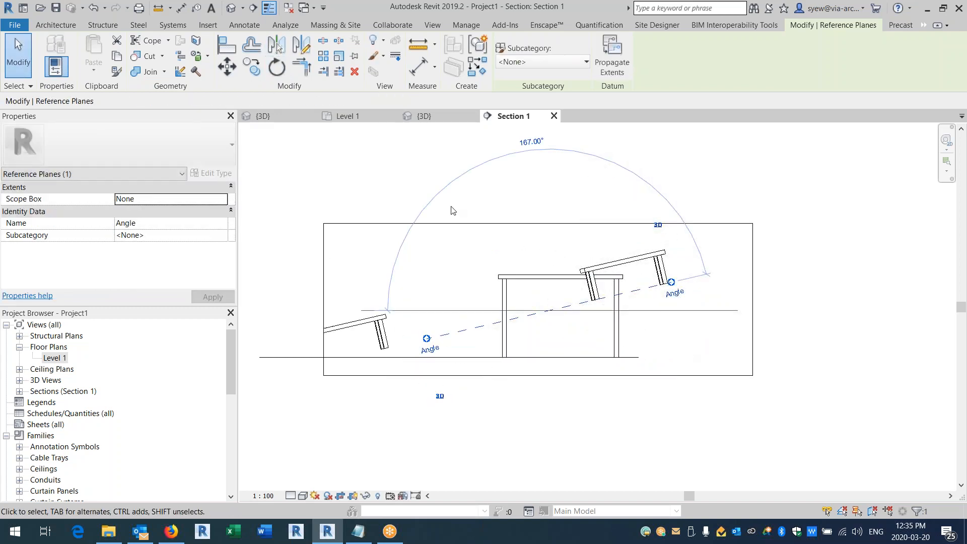
Step: Examine in the project's 3D view how the four tables sit on the rotated Angle work plane
click(231, 8)
shift+middle_drag(652, 368, 739, 445)
middle_drag(738, 446, 630, 347)
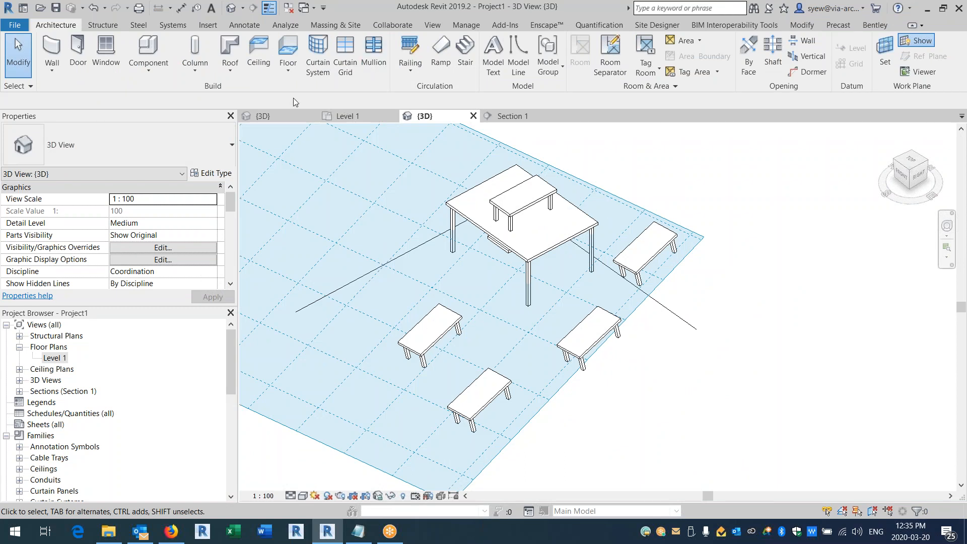
click(263, 116)
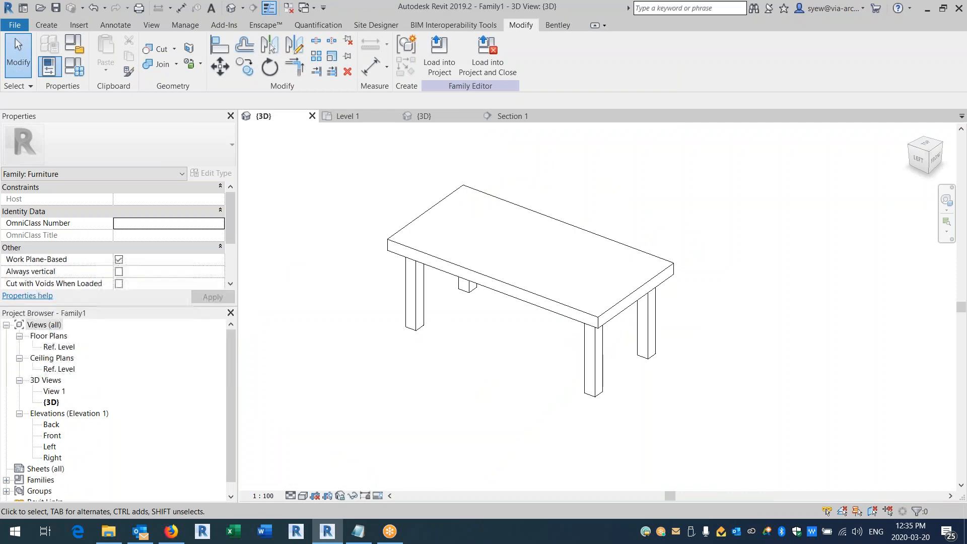
mouse_move(232, 216)
mouse_down()
mouse_move(230, 232)
mouse_move(224, 214)
mouse_up()
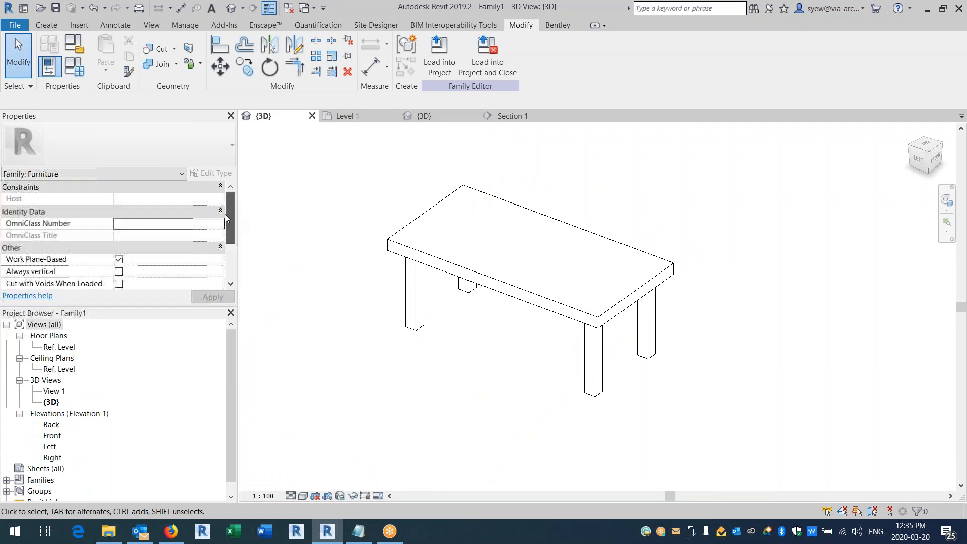
click(41, 10)
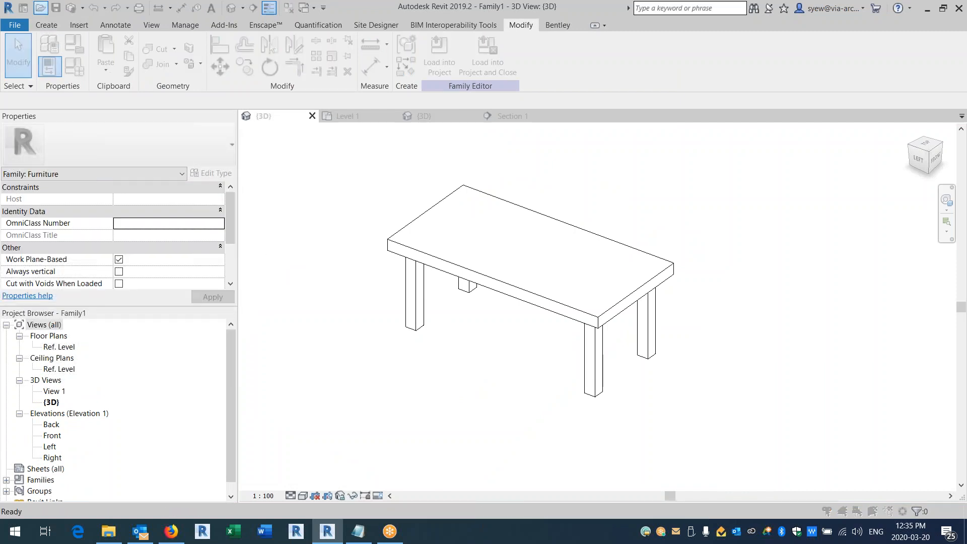
click(624, 376)
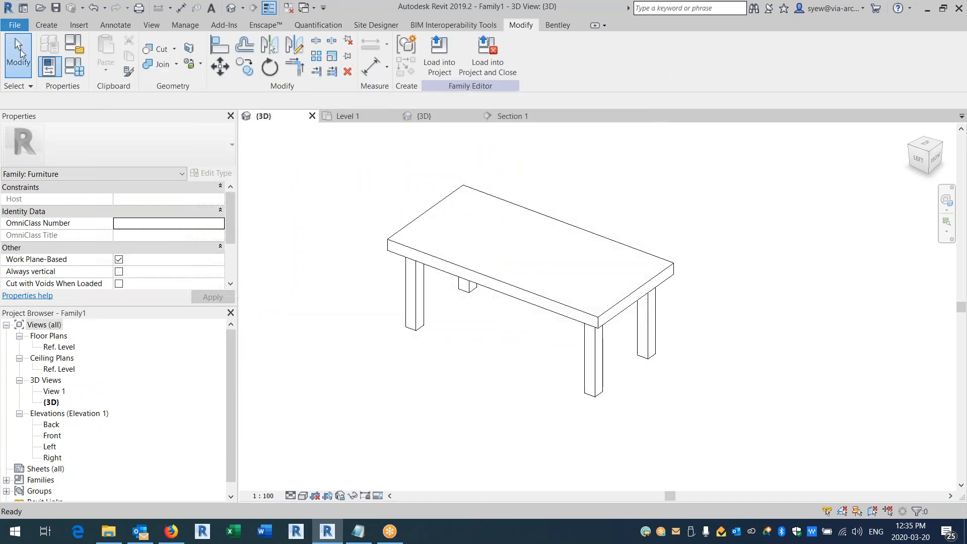
Step: Look through the Metric Generic Model family templates and the table family's Cut with Voids When Loaded property
click(15, 25)
mouse_move(48, 80)
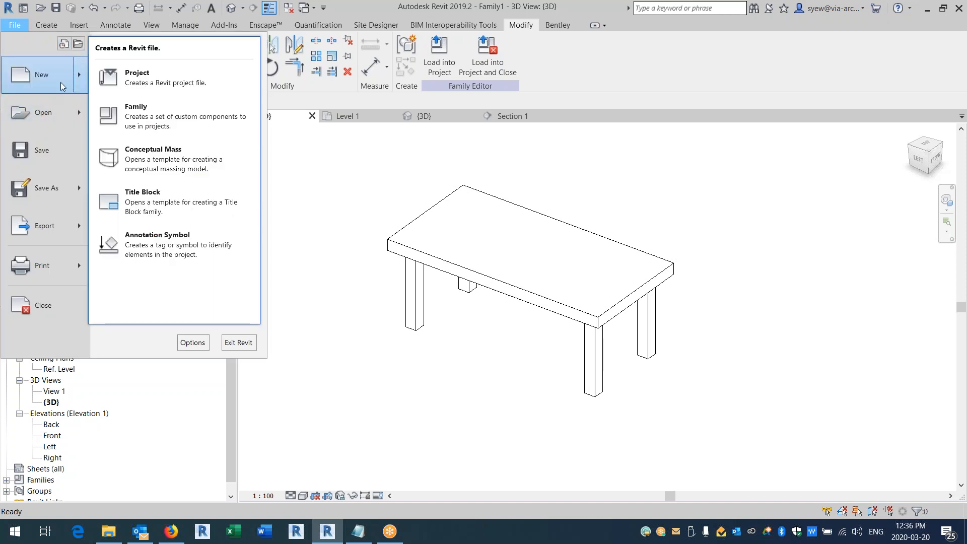
click(177, 123)
drag(305, 326, 374, 337)
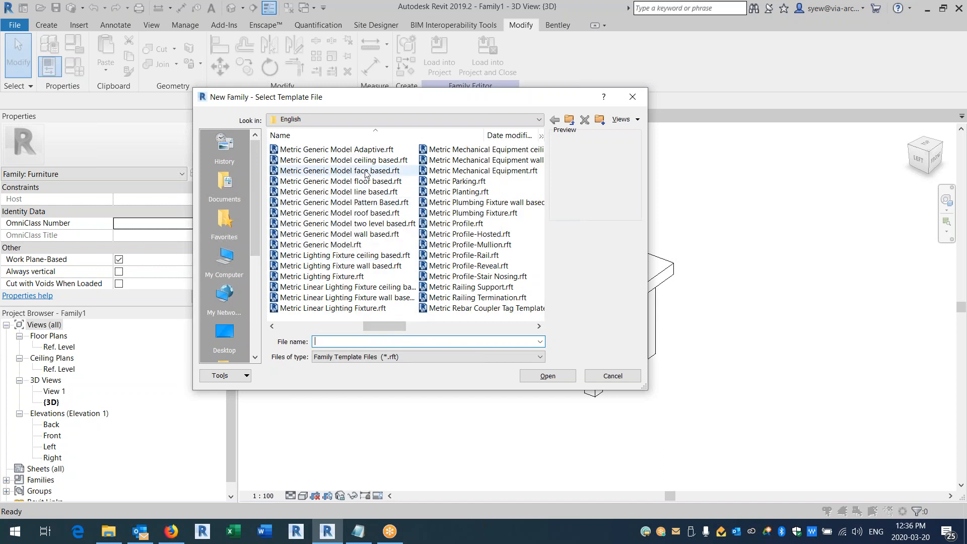
key(Escape)
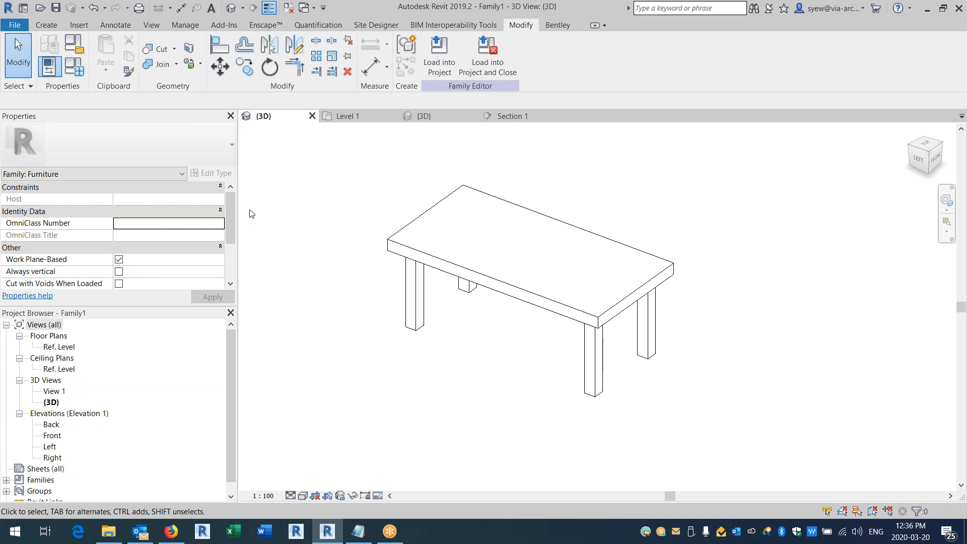
drag(235, 210, 233, 223)
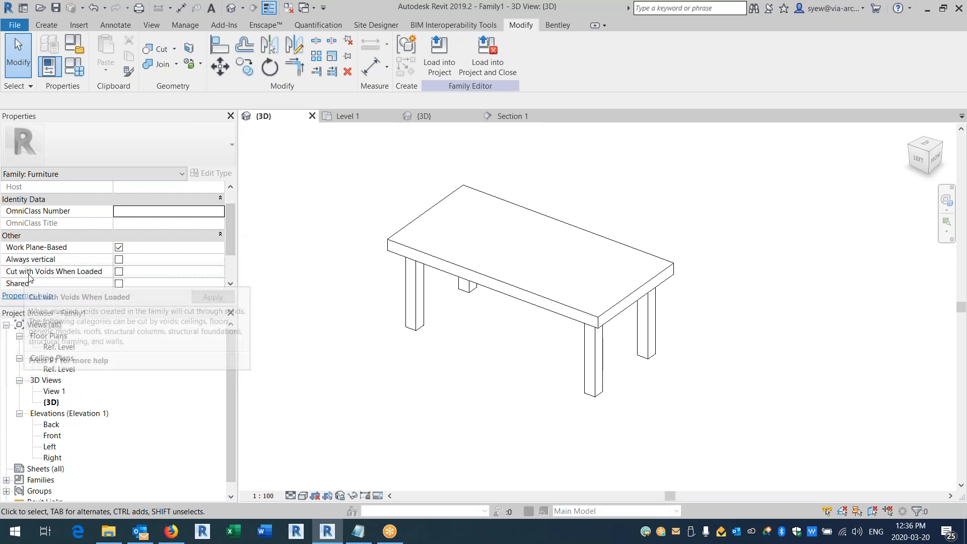
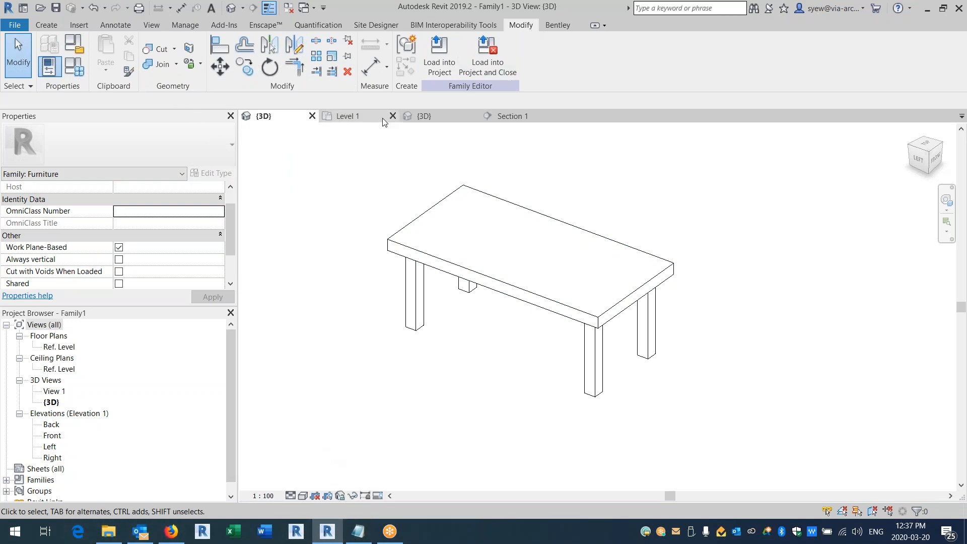
Step: In the project, rename the loaded furniture family Family1 as "table 2"
click(448, 116)
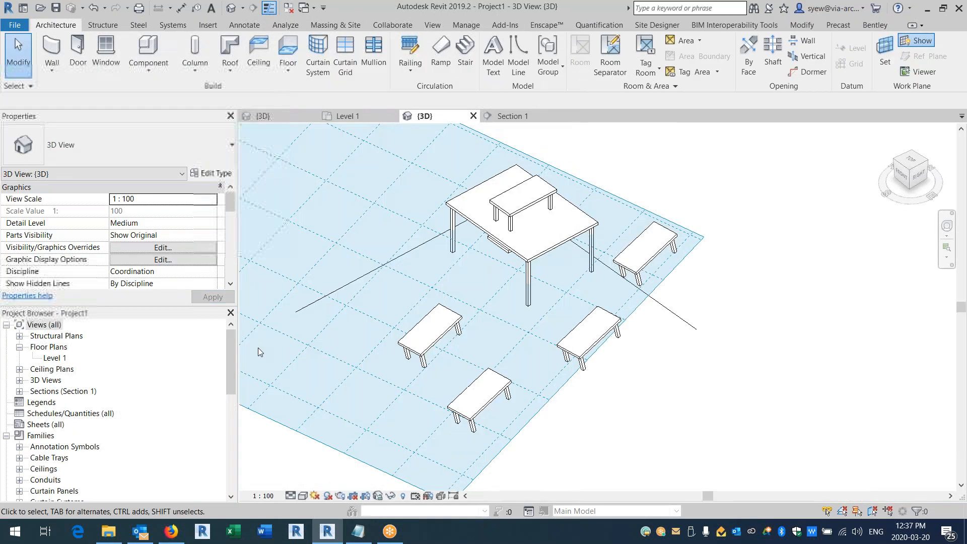
click(48, 468)
scroll(103, 458, down, 2)
scroll(103, 460, down, 3)
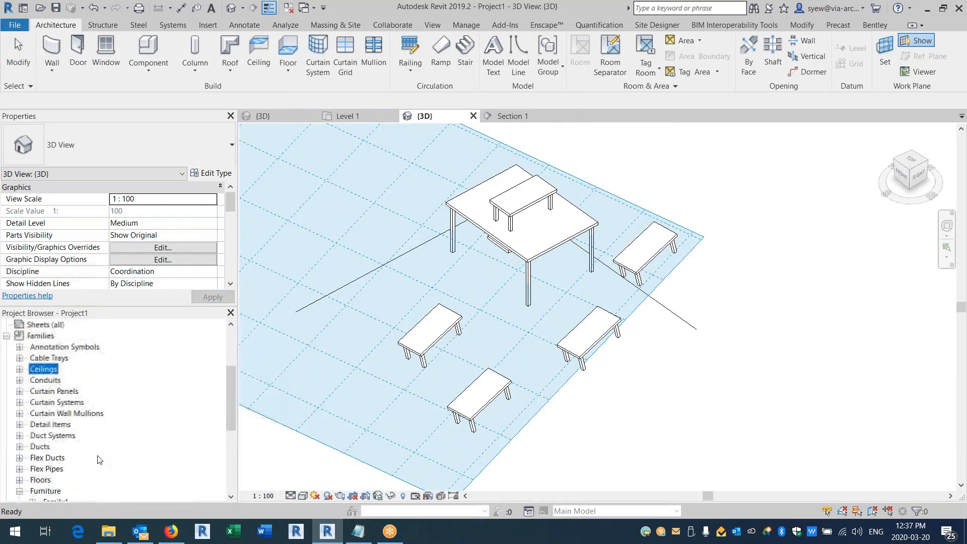
scroll(41, 456, down, 2)
click(41, 456)
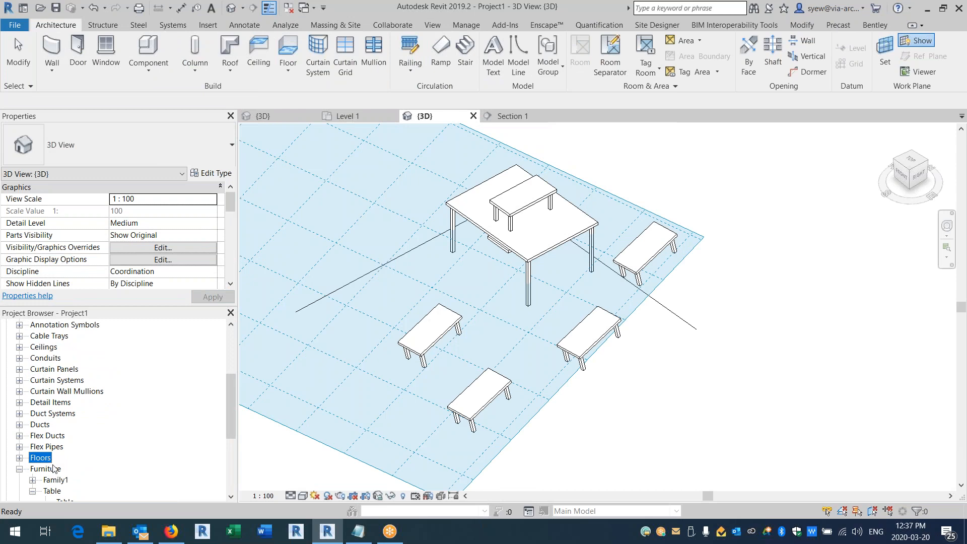
scroll(56, 449, down, 3)
click(56, 425)
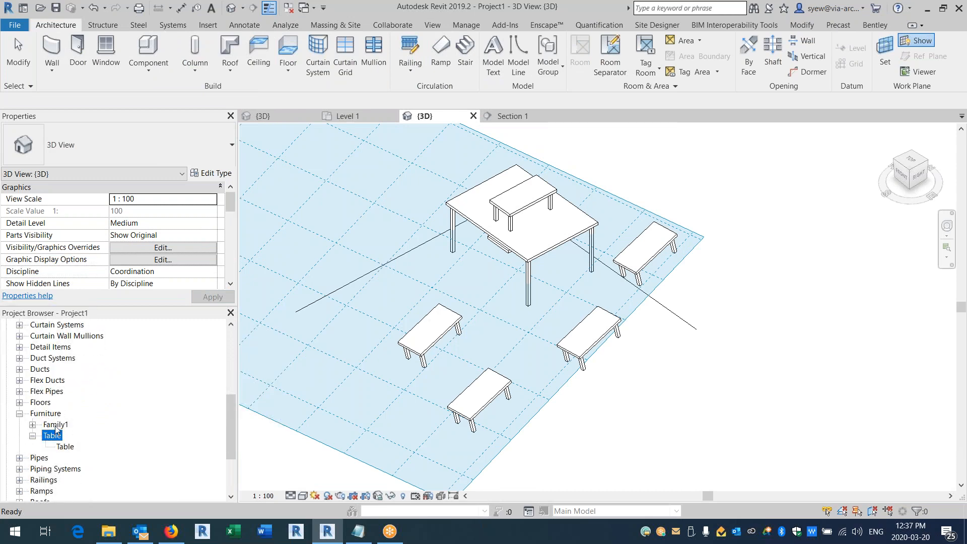
right_click(56, 425)
click(103, 334)
text(table 2)
key(Return)
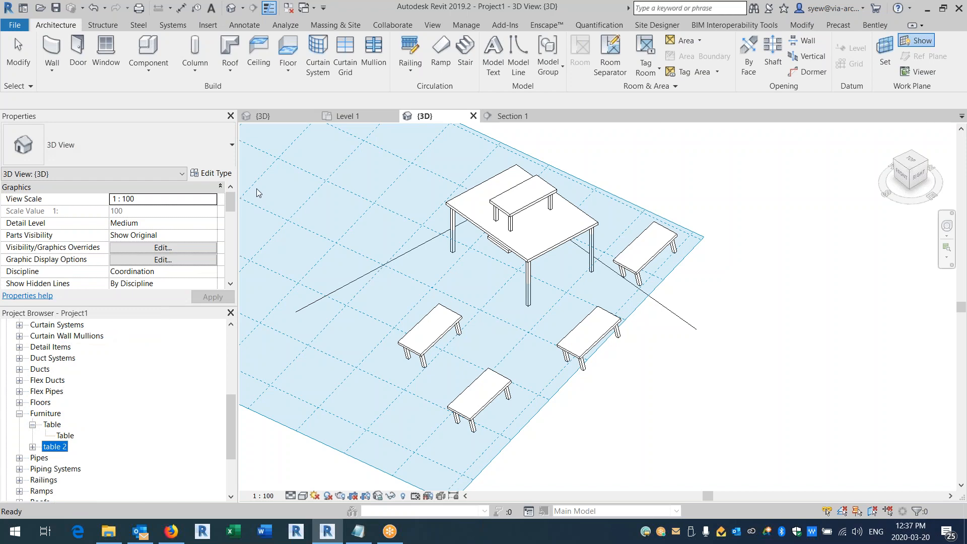
Step: In the table family, change the family category to Generic Models
click(264, 117)
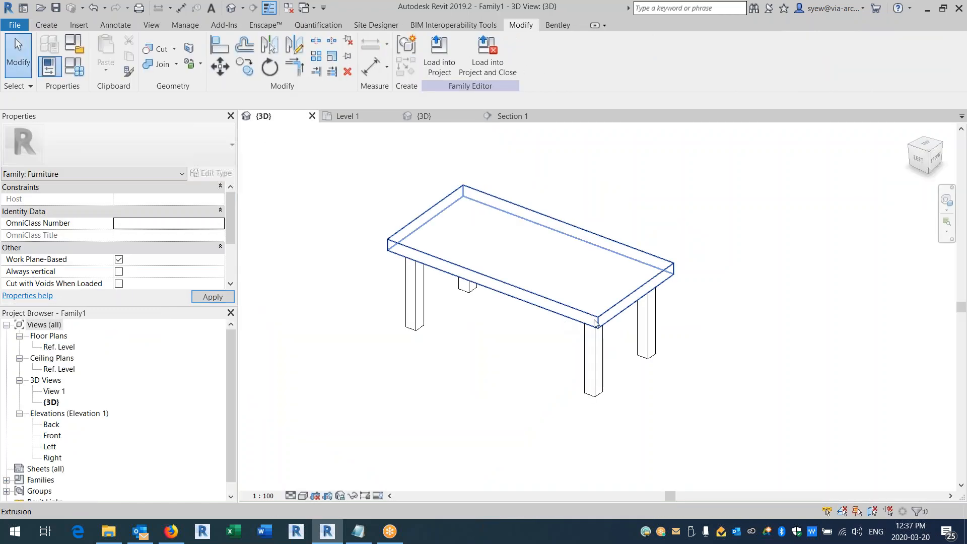
click(73, 45)
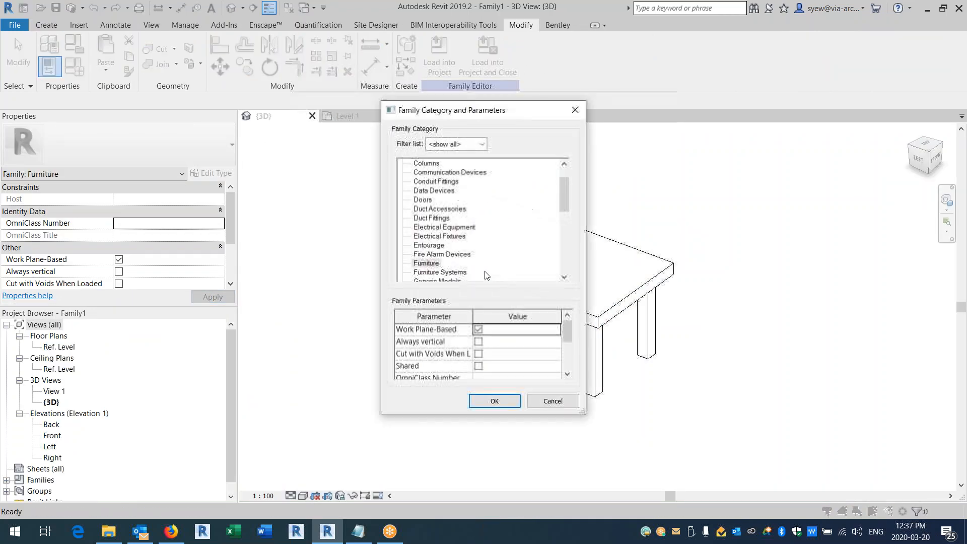
click(446, 280)
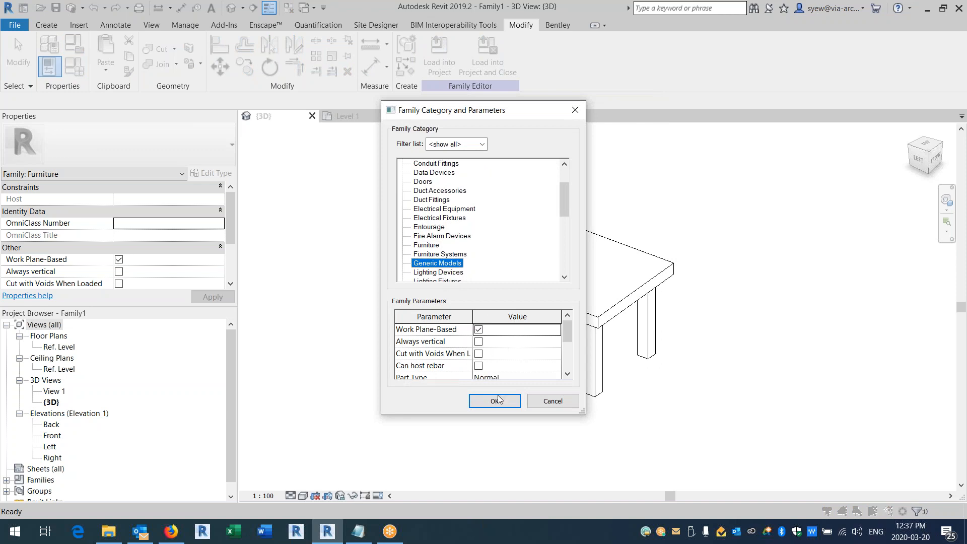
click(496, 401)
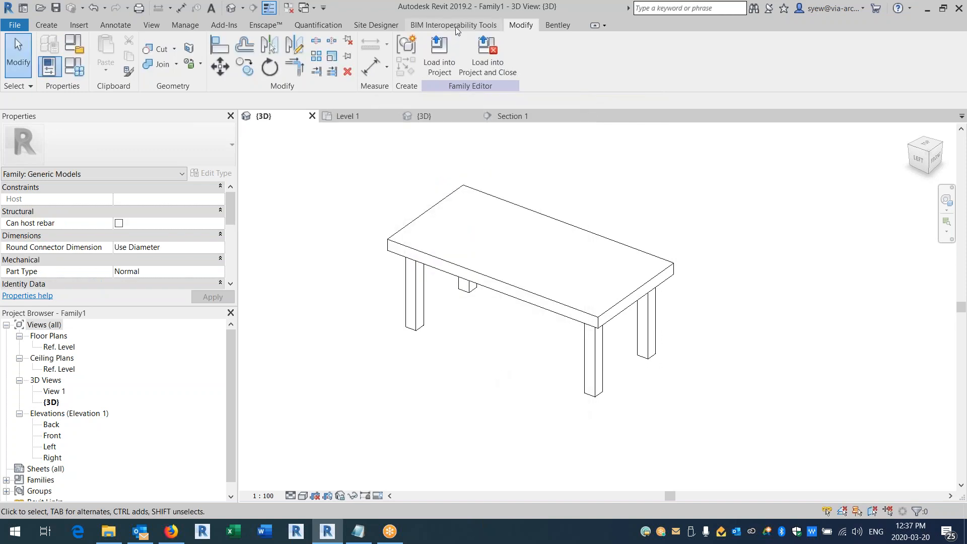
Step: Load the Generic Models table into the project and place one instance on the Angle work plane, away from the other tables
click(438, 59)
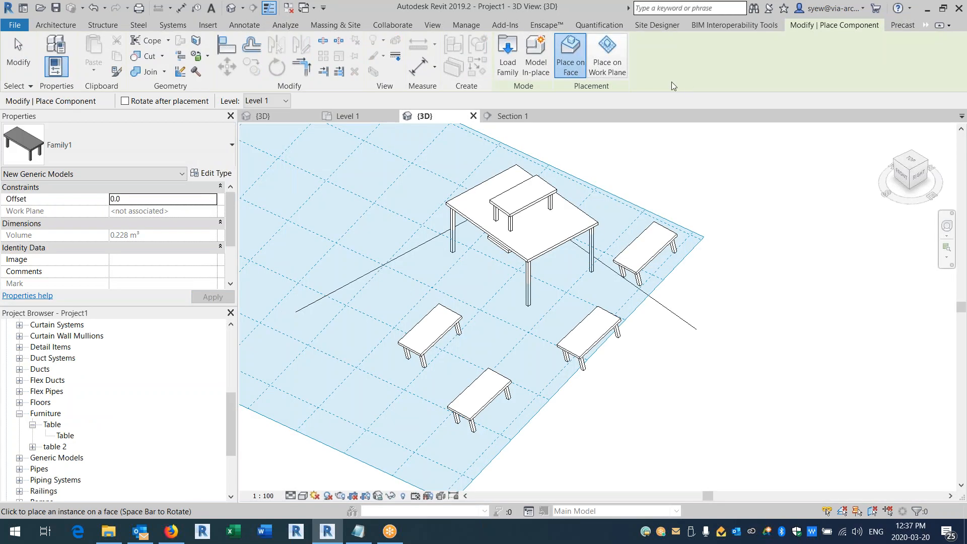
click(607, 55)
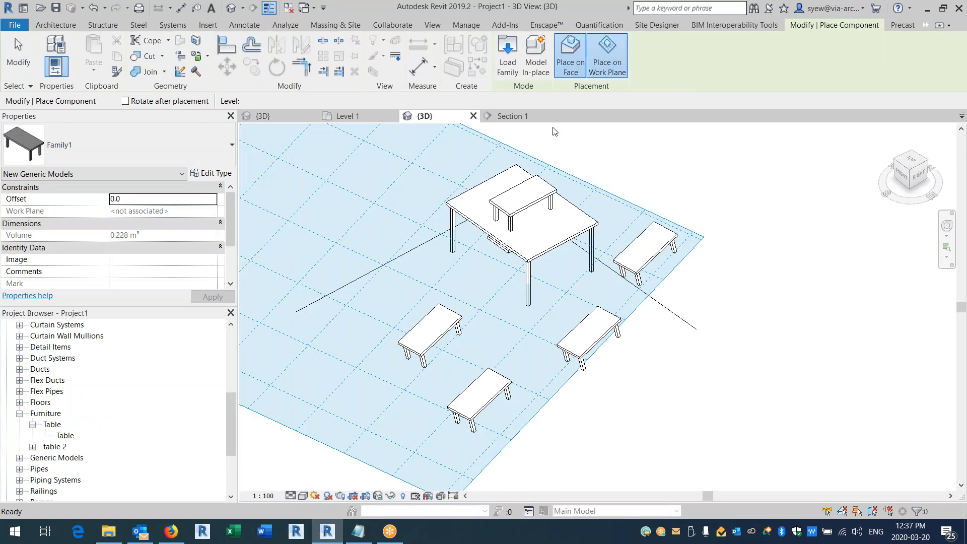
key(Escape)
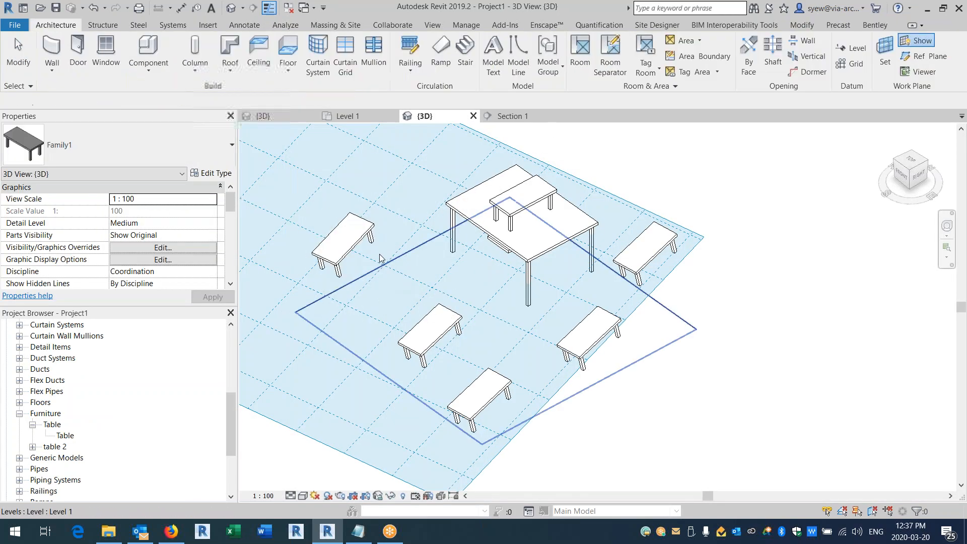
Step: Copy the Generic Models table to a spot right beside the original on the sloped plane
click(327, 242)
scroll(301, 235, up, 3)
middle_drag(456, 246, 561, 212)
click(252, 67)
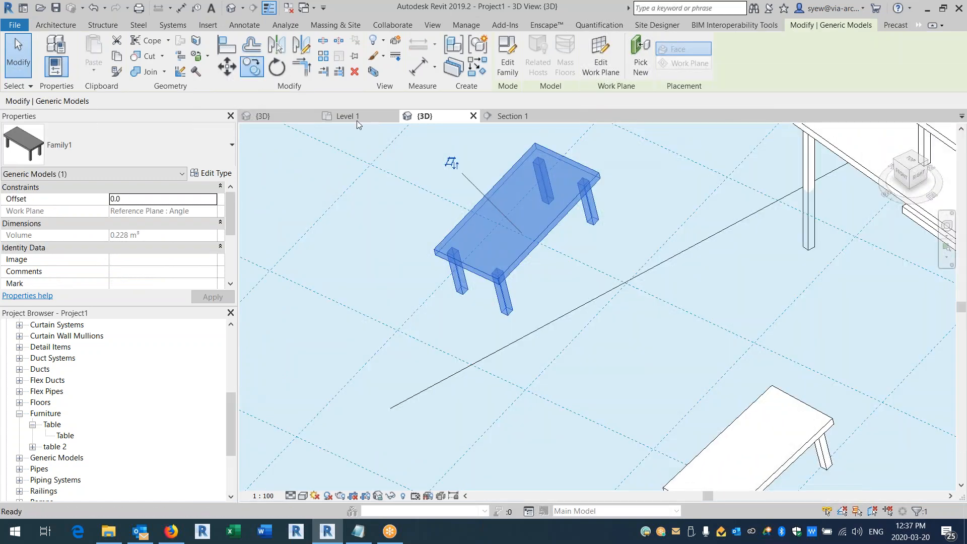
click(503, 199)
click(375, 197)
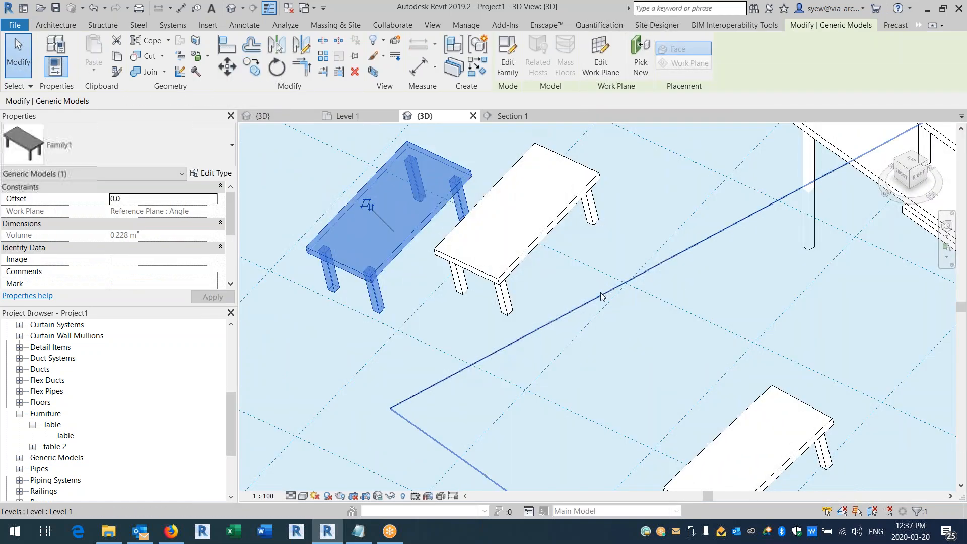
Step: Move the copied Generic Models table so that its top partly overlaps the original table
shift+middle_drag(565, 407, 726, 403)
drag(494, 280, 555, 281)
click(718, 314)
shift+middle_drag(718, 315, 626, 315)
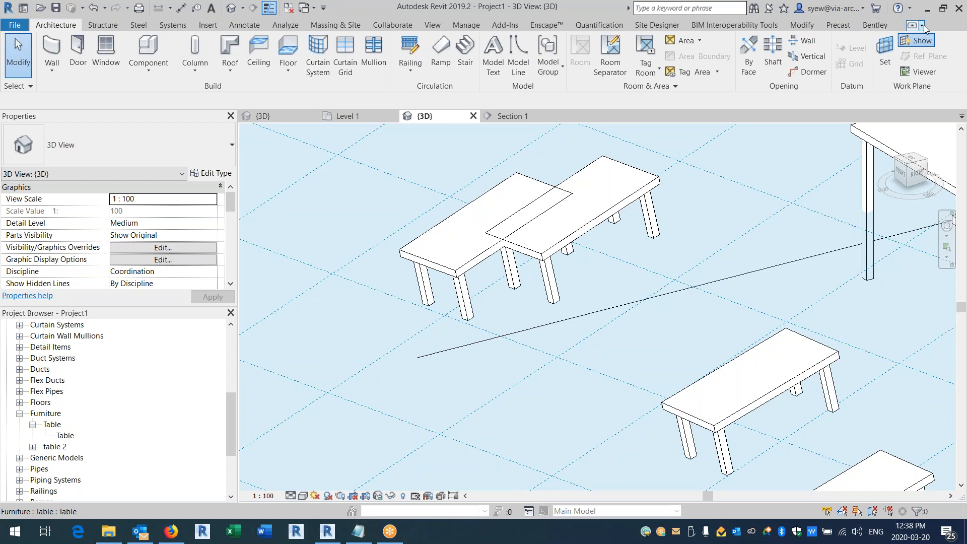
Step: Join the geometry of the two overlapping Generic Models tables and inspect the merged top
click(922, 26)
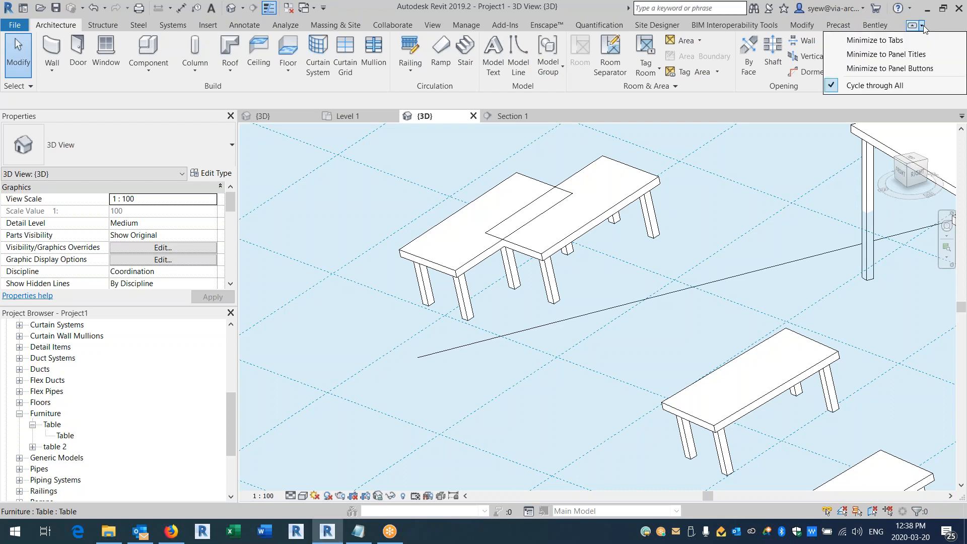
click(812, 27)
click(148, 72)
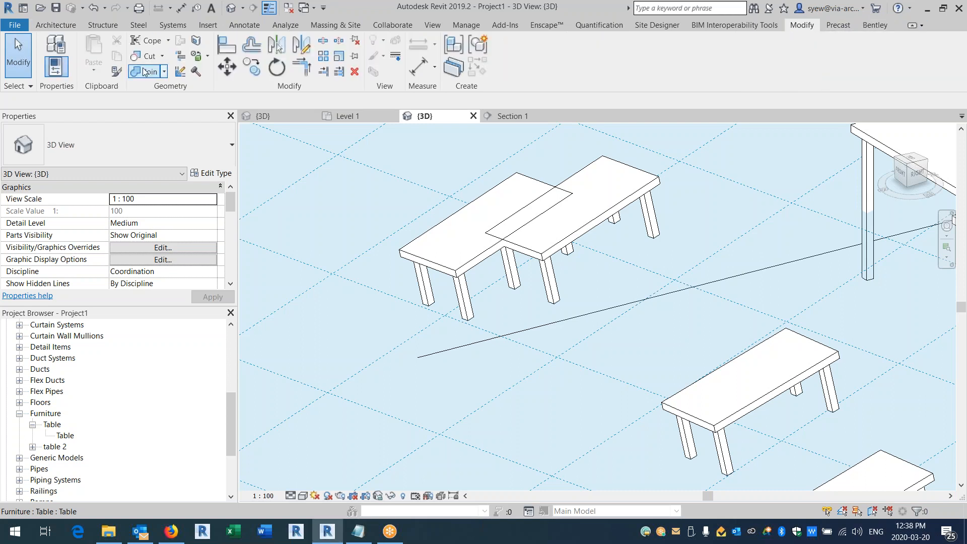
click(468, 267)
click(527, 252)
shift+middle_drag(525, 400, 542, 199)
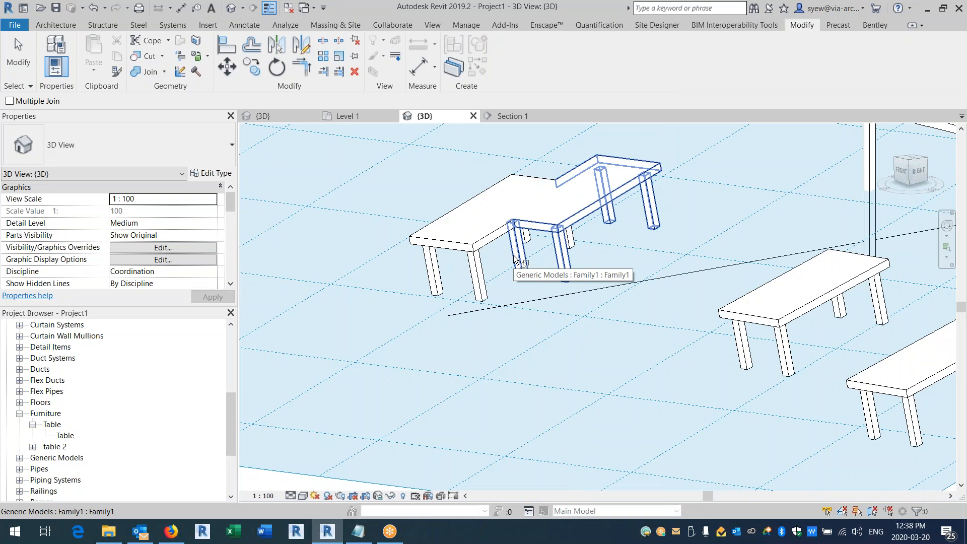
key(Escape)
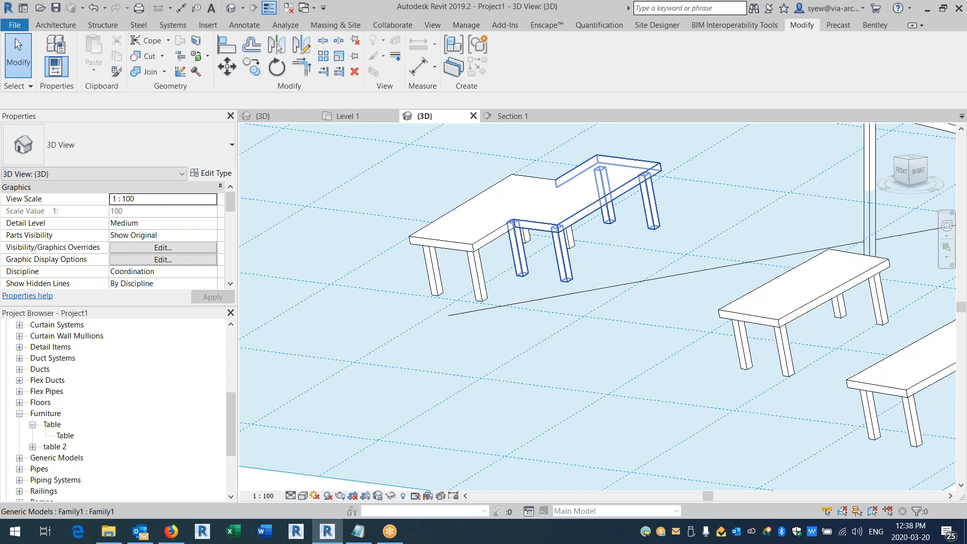
Step: Copy one furniture table of family table 2 a short distance so that the copy overlaps the original
middle_drag(613, 314, 269, 208)
shift+middle_drag(550, 338, 612, 307)
click(611, 307)
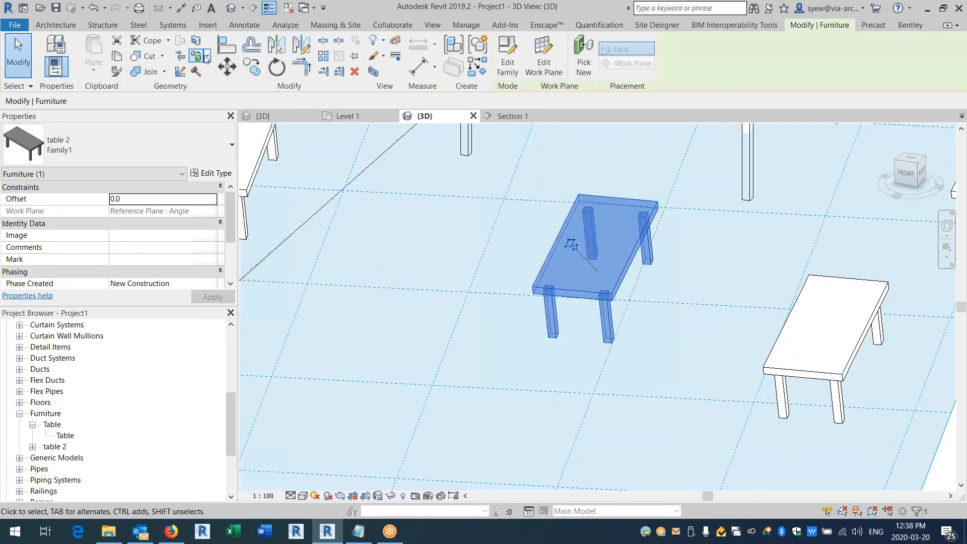
click(251, 70)
click(614, 304)
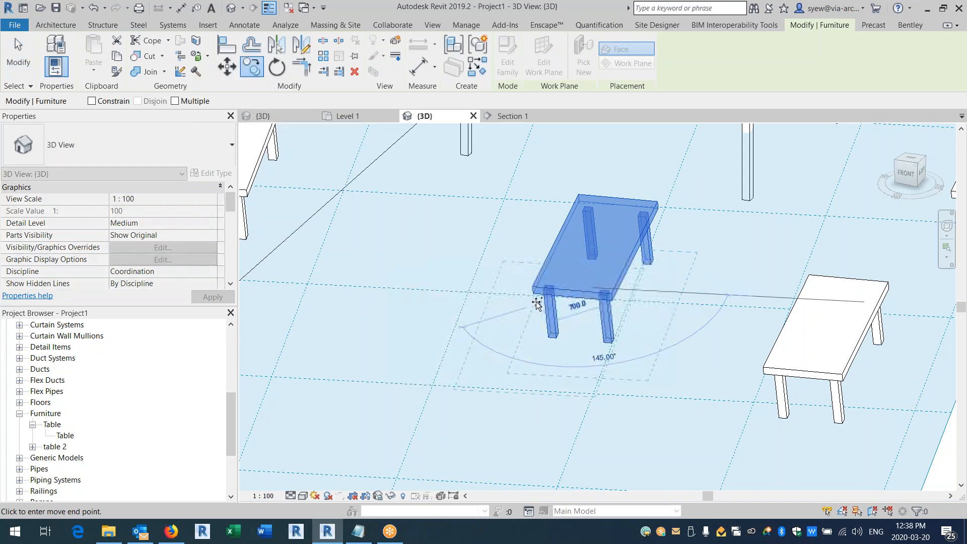
click(539, 304)
click(409, 181)
Step: Try Join once more on the overlapping tables, picking the two Generic Models instances
click(146, 71)
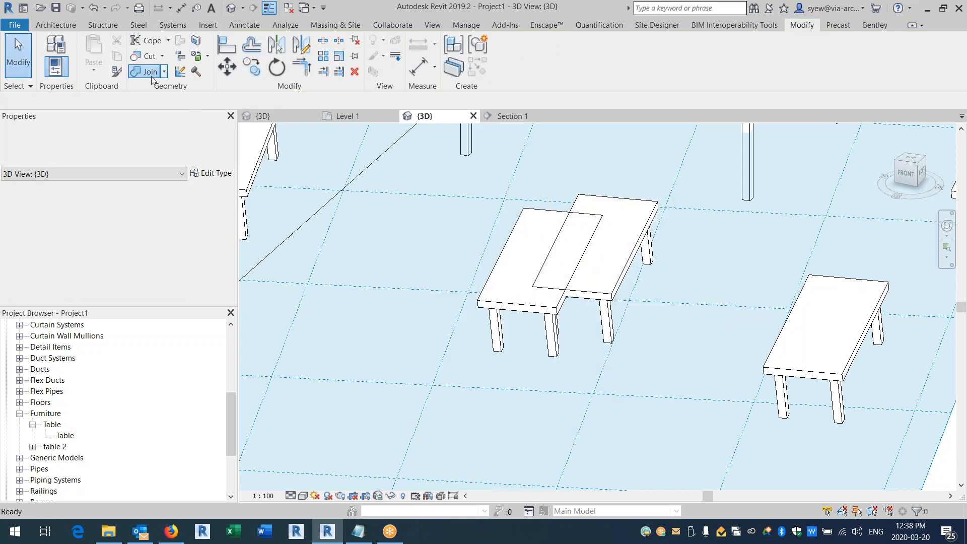
middle_drag(542, 307, 731, 352)
click(527, 220)
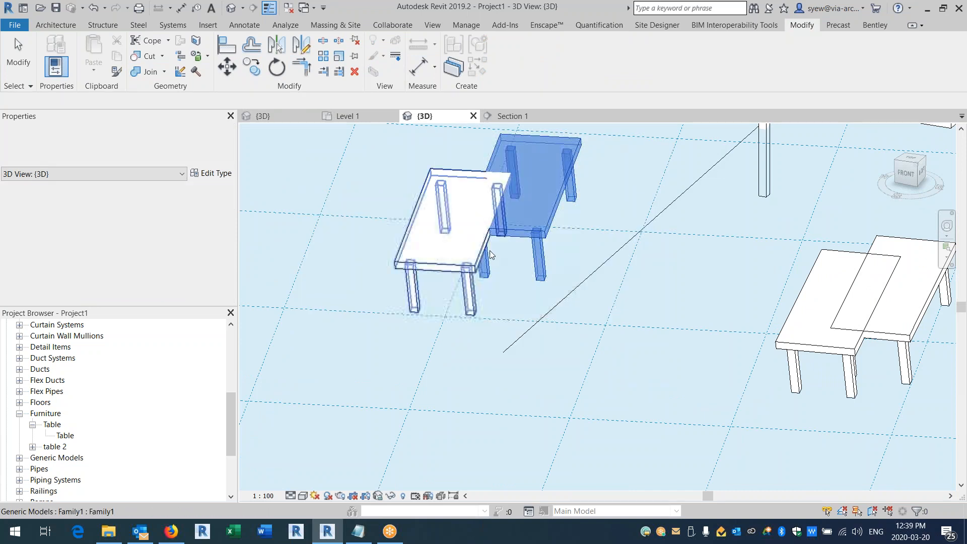
click(491, 251)
middle_drag(584, 332, 726, 355)
shift+middle_drag(726, 356, 597, 433)
scroll(535, 290, down, 4)
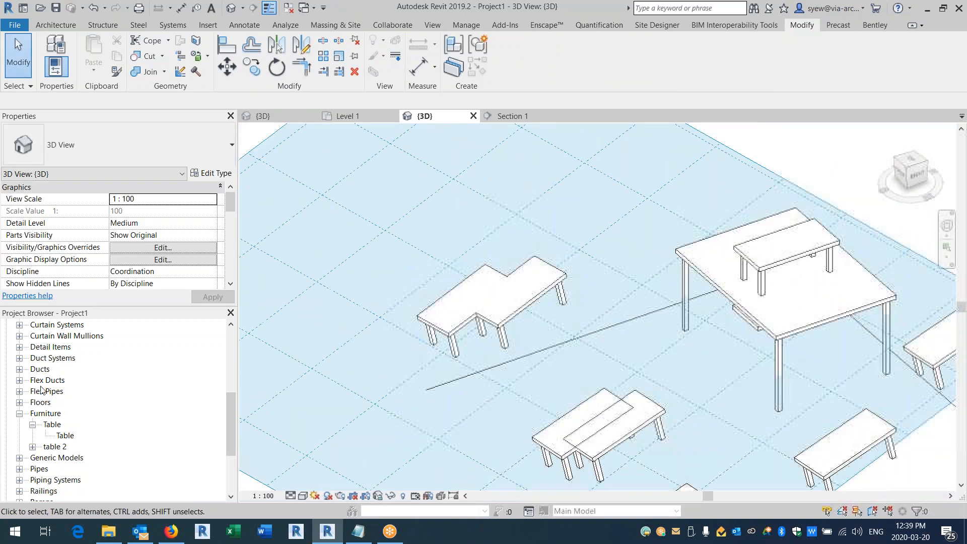
Step: On the Level 1 floor plan, create a rectangular Floor 1 floor of 2100 by 2600 overlapping the joined tables
drag(227, 415, 229, 338)
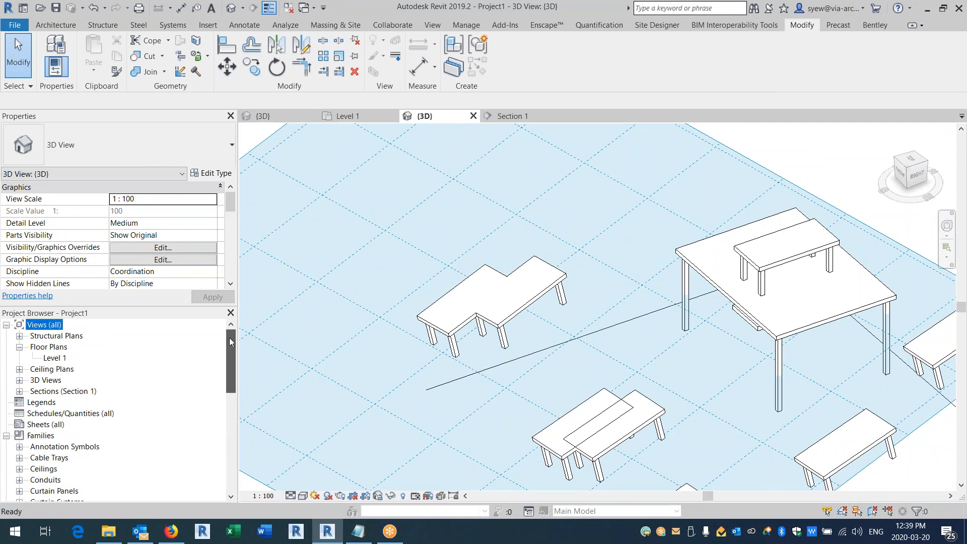
double_click(55, 358)
scroll(324, 388, up, 3)
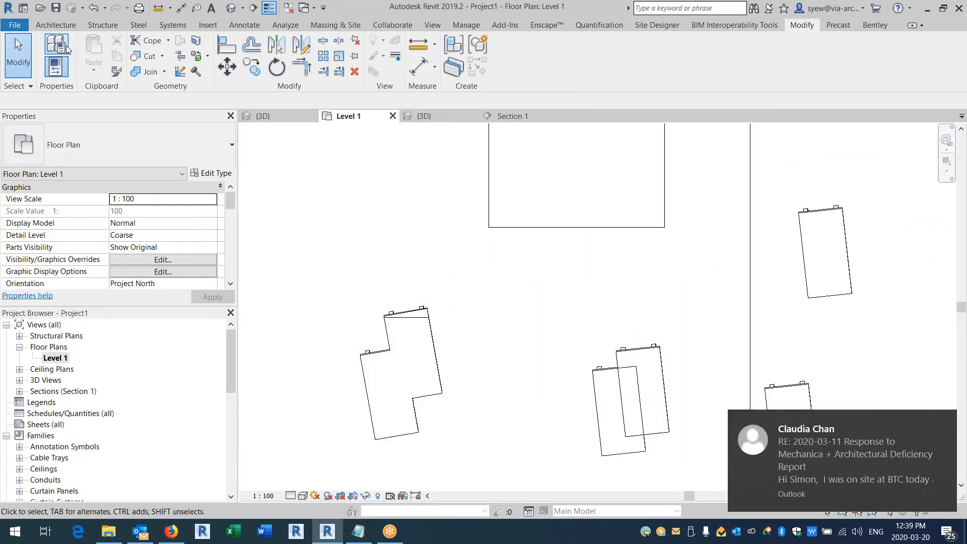
click(69, 26)
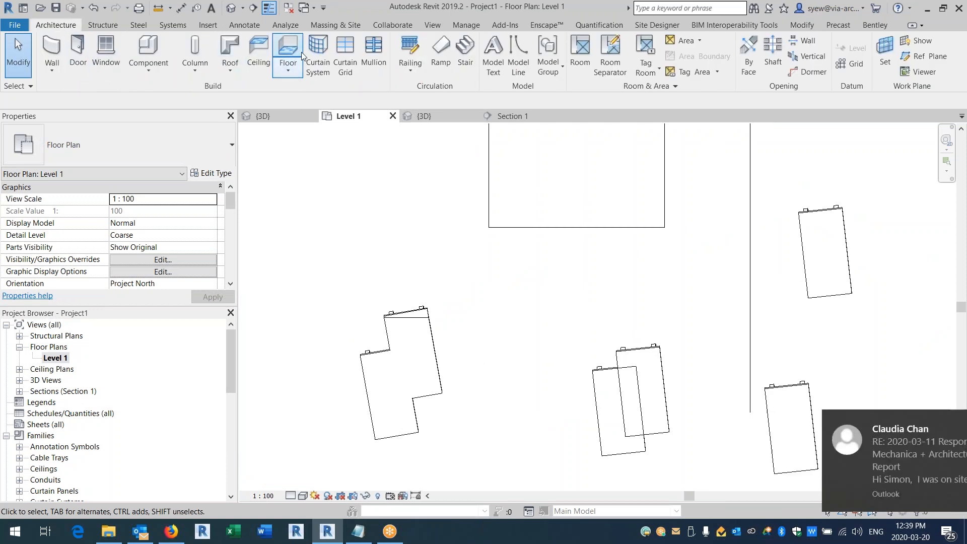
click(375, 274)
click(468, 388)
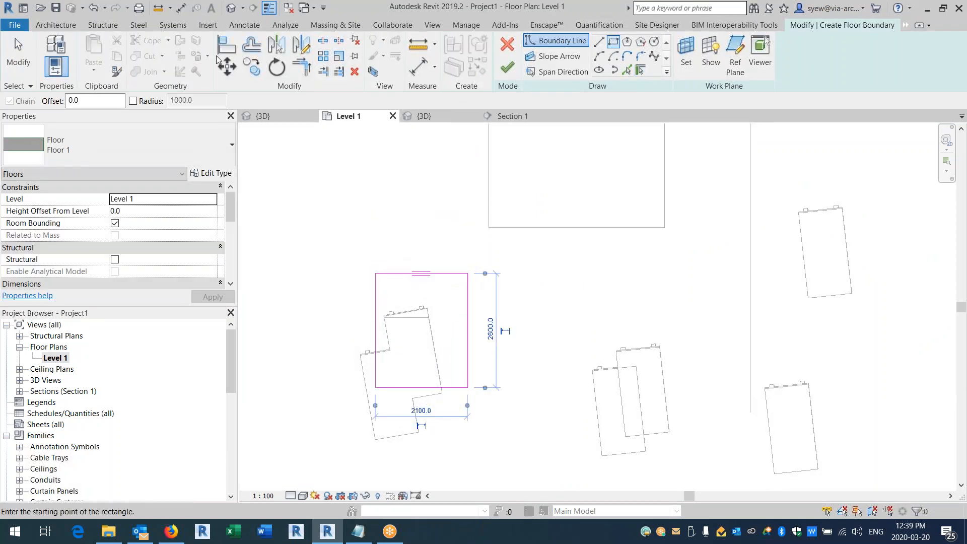
click(508, 67)
scroll(467, 381, down, 2)
middle_drag(547, 424, 510, 354)
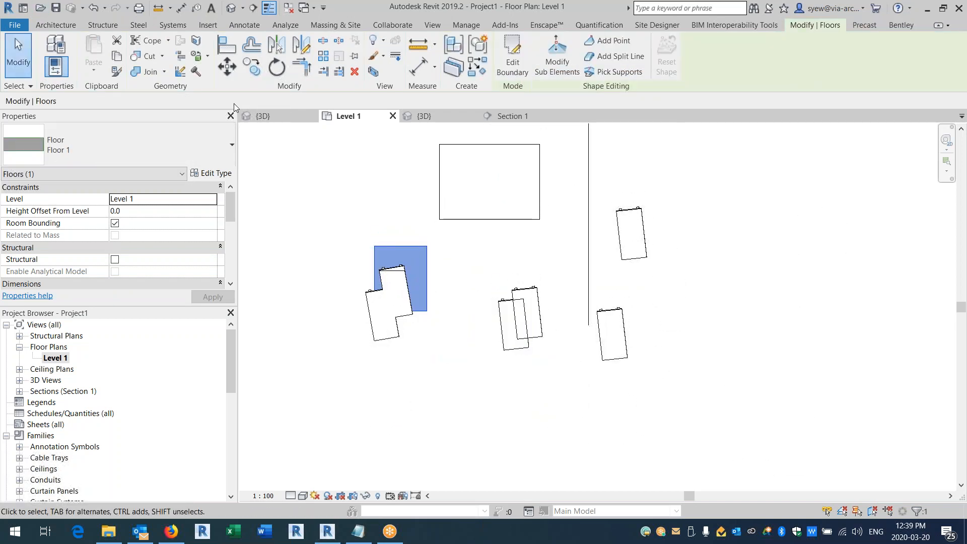
Step: In the 3D view, set the new floor's height offset from Level 1 to 1 m, after trying 2000
click(232, 8)
shift+middle_drag(652, 402, 686, 348)
click(564, 342)
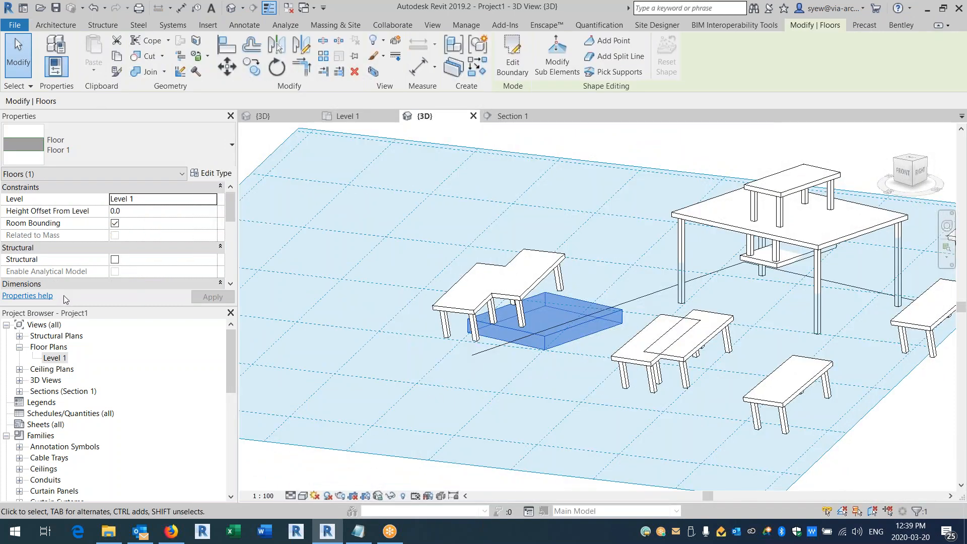
click(155, 212)
text(2000)
key(Return)
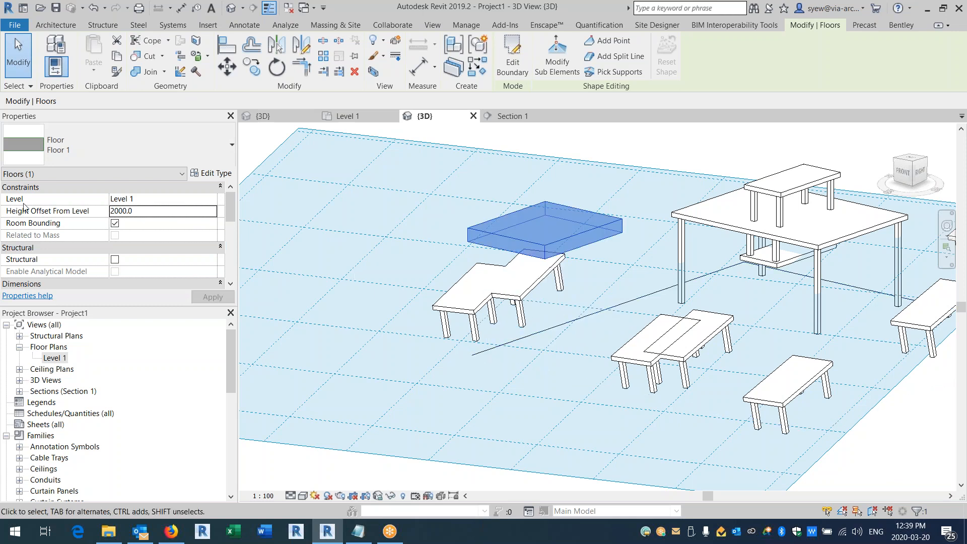
text(1m)
key(Return)
shift+middle_drag(500, 369, 540, 262)
key(Escape)
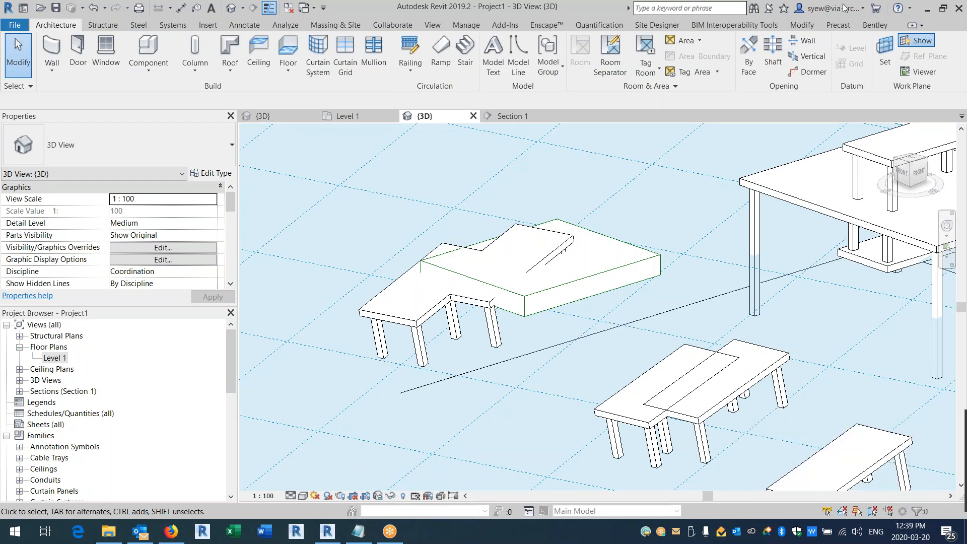
Step: Try to join the raised floor's geometry with the overlapping Generic Models table
click(798, 25)
click(134, 73)
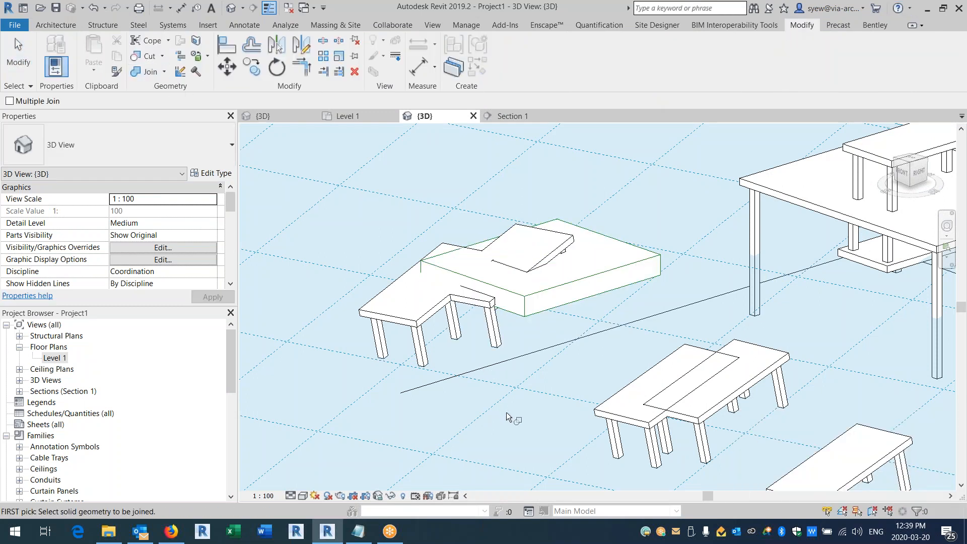
shift+middle_drag(550, 408, 584, 331)
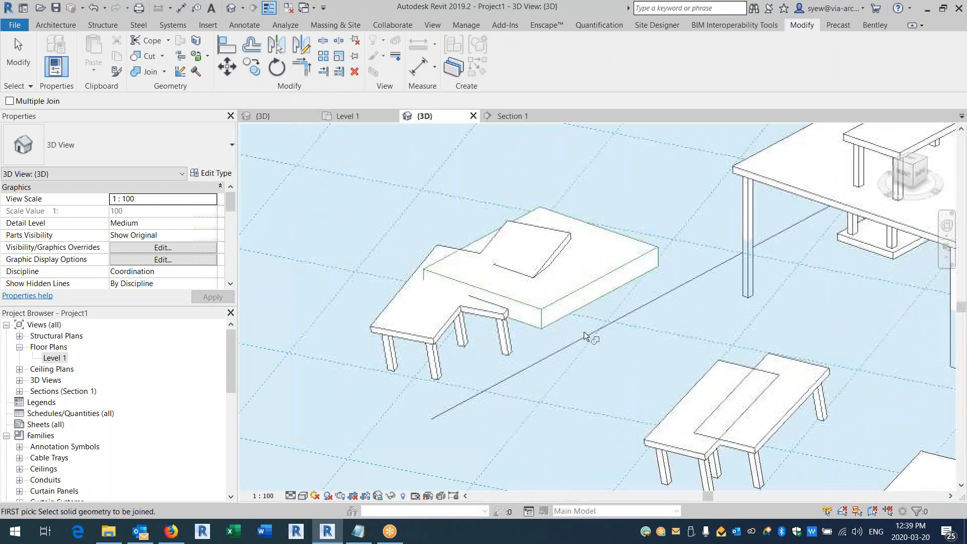
click(571, 306)
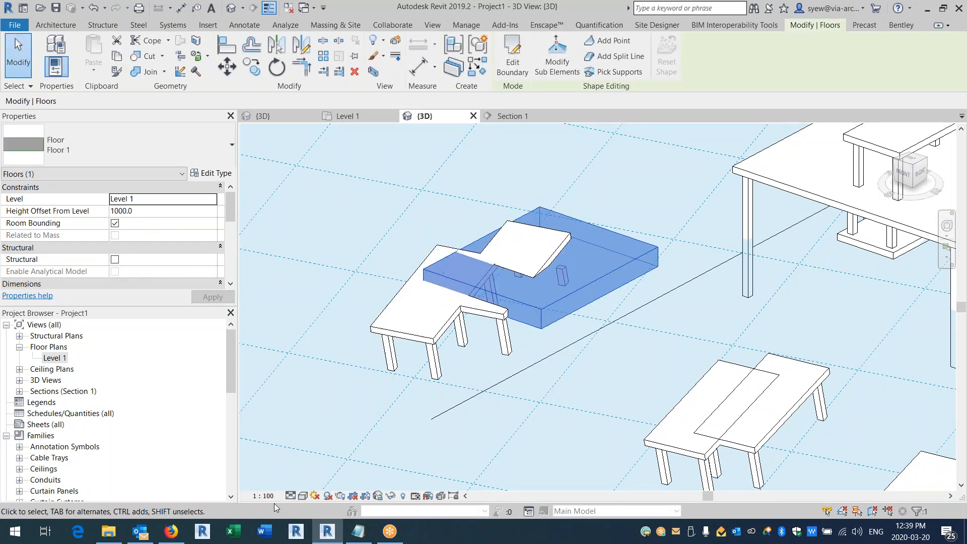
key(Escape)
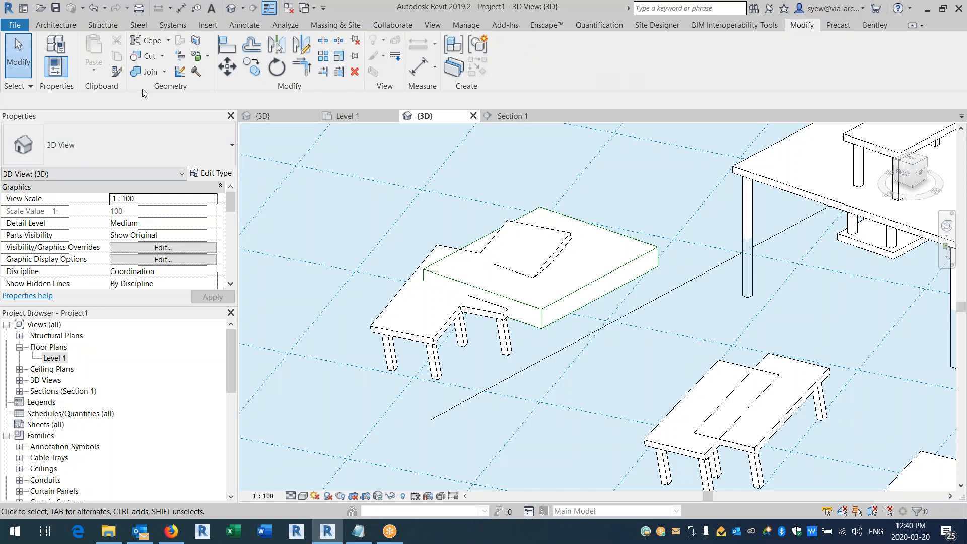
click(148, 72)
click(561, 275)
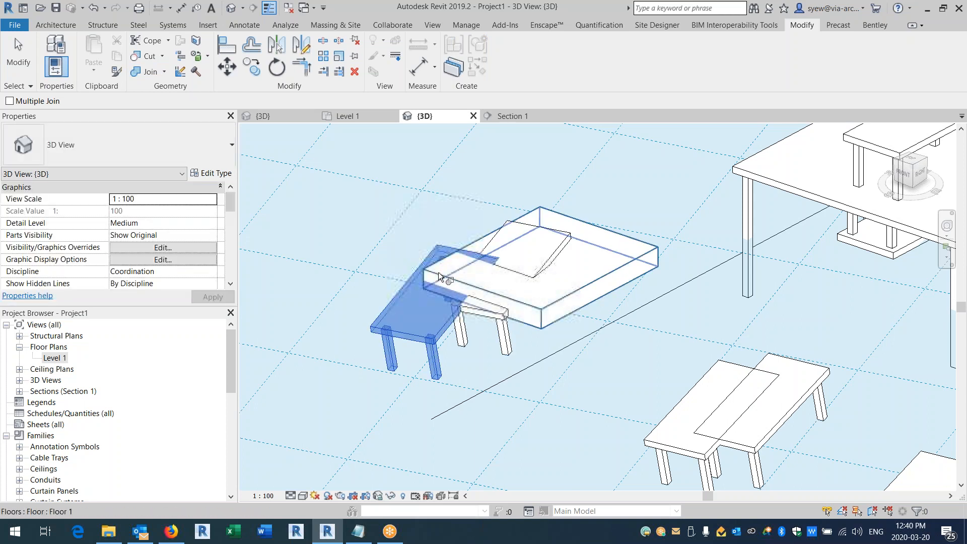
shift+middle_drag(438, 449, 494, 345)
key(Escape)
key(Escape)
Step: Edit the floor's boundary by moving one of its 2600 edges outward past the joined tables, and finish the sketch
double_click(478, 300)
click(463, 315)
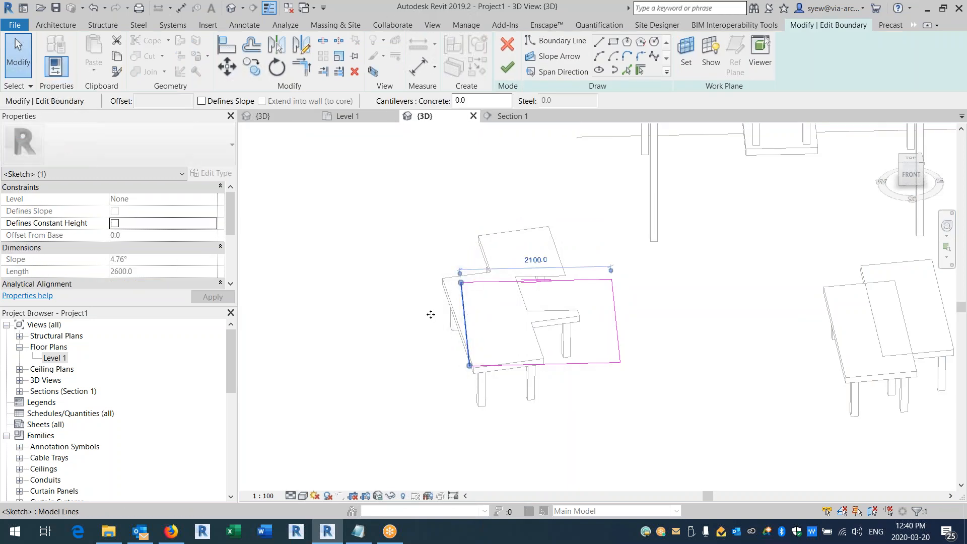
drag(430, 315, 346, 314)
click(507, 67)
click(621, 361)
shift+middle_drag(619, 429, 499, 355)
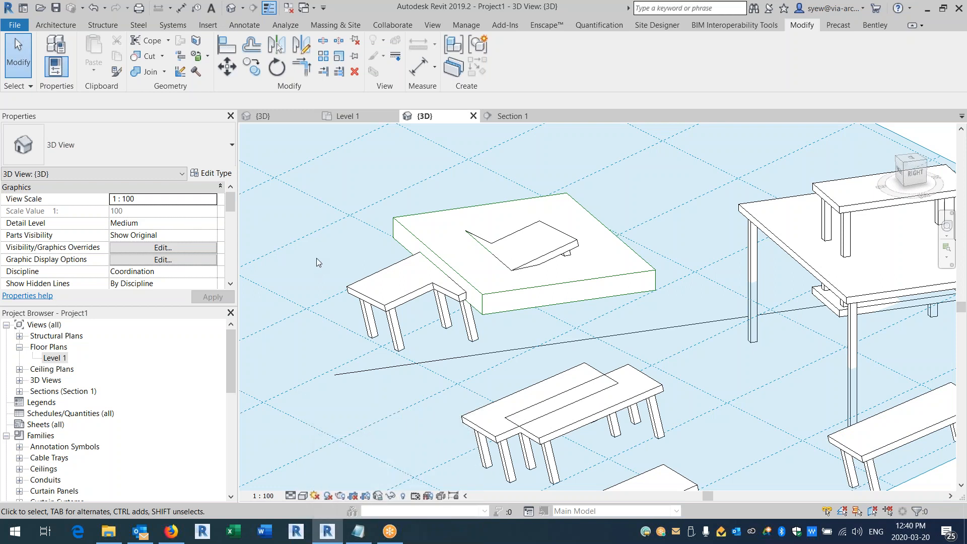
Step: Open the Family1 Generic Models table for family editing and review the parameters in its Family Types
click(359, 322)
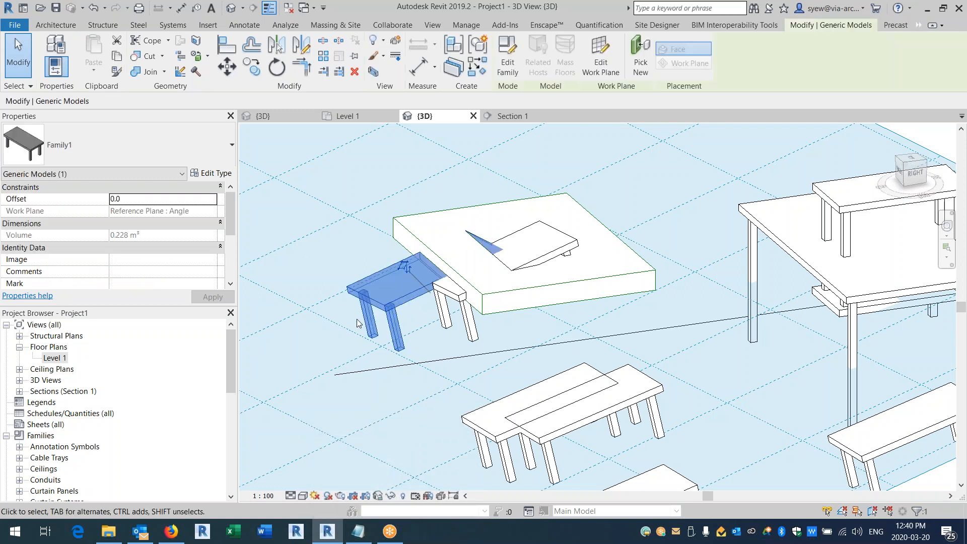
click(508, 56)
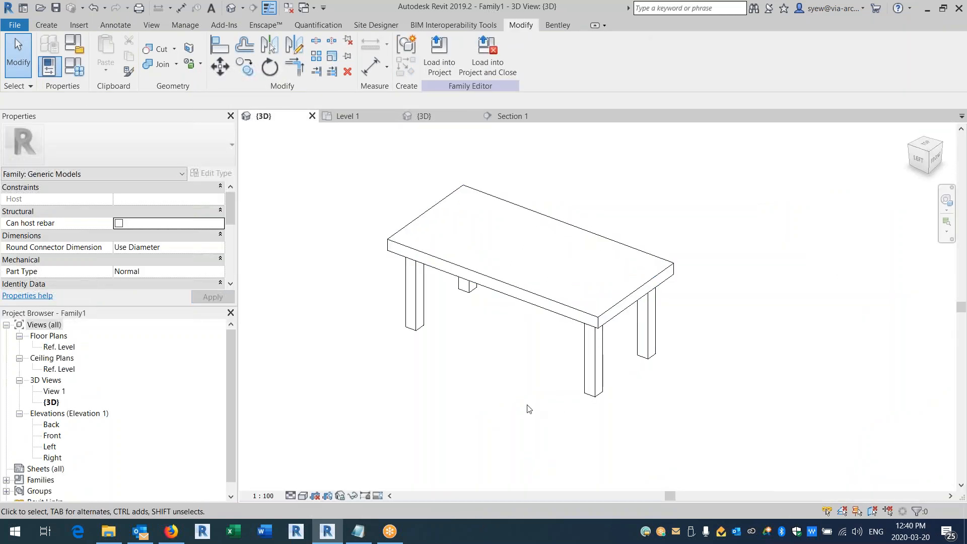
click(350, 116)
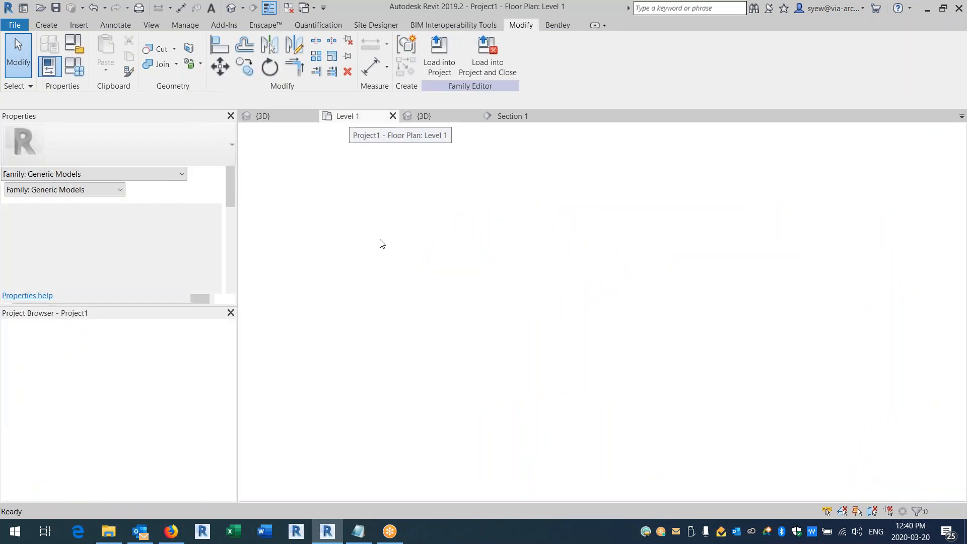
click(276, 117)
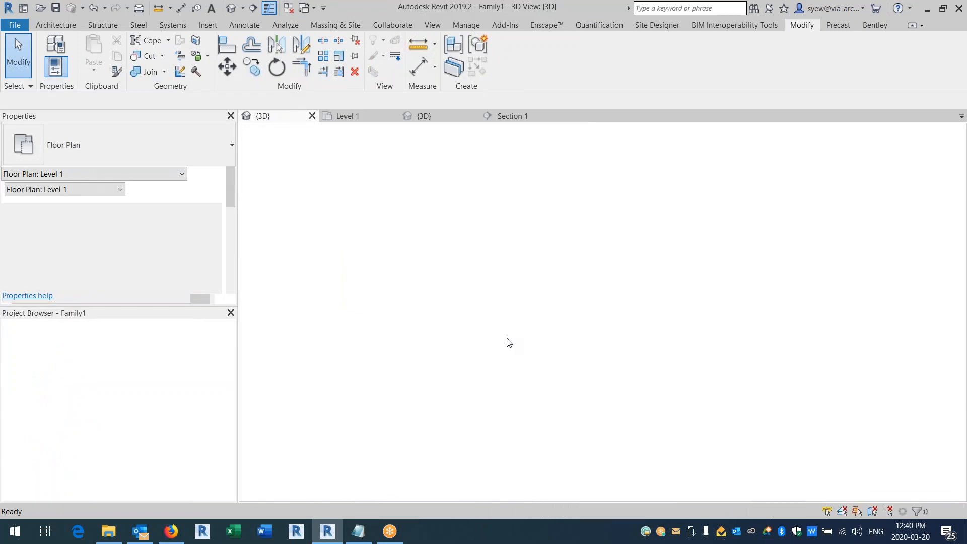
click(482, 281)
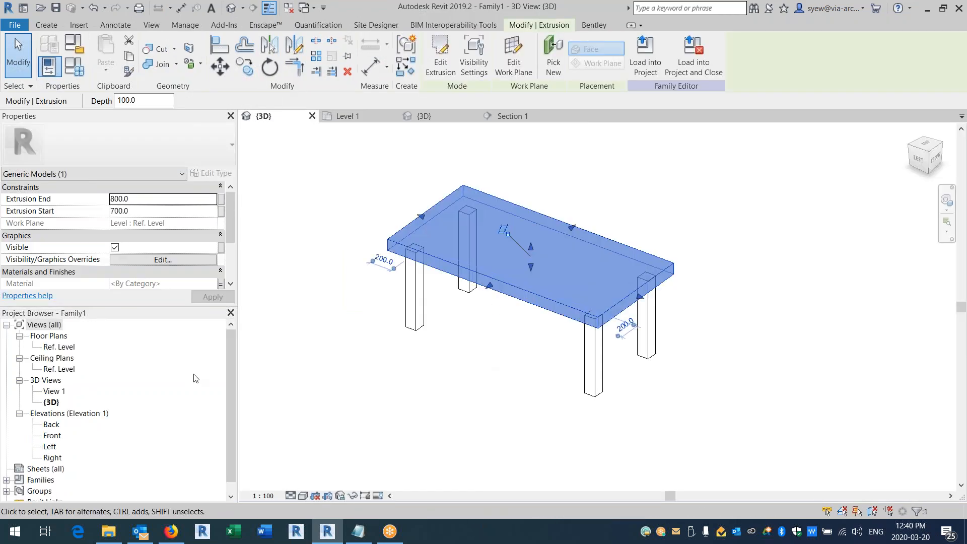
click(74, 66)
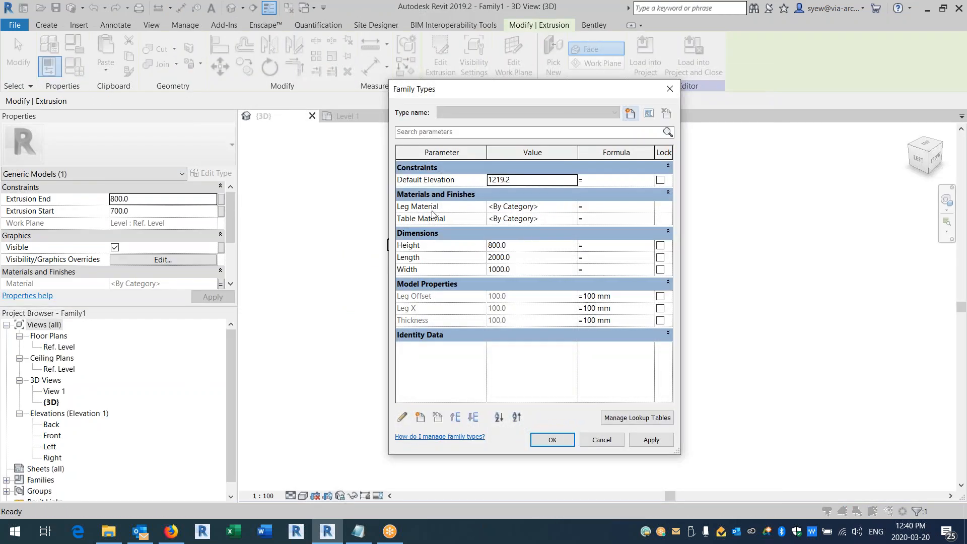
click(568, 442)
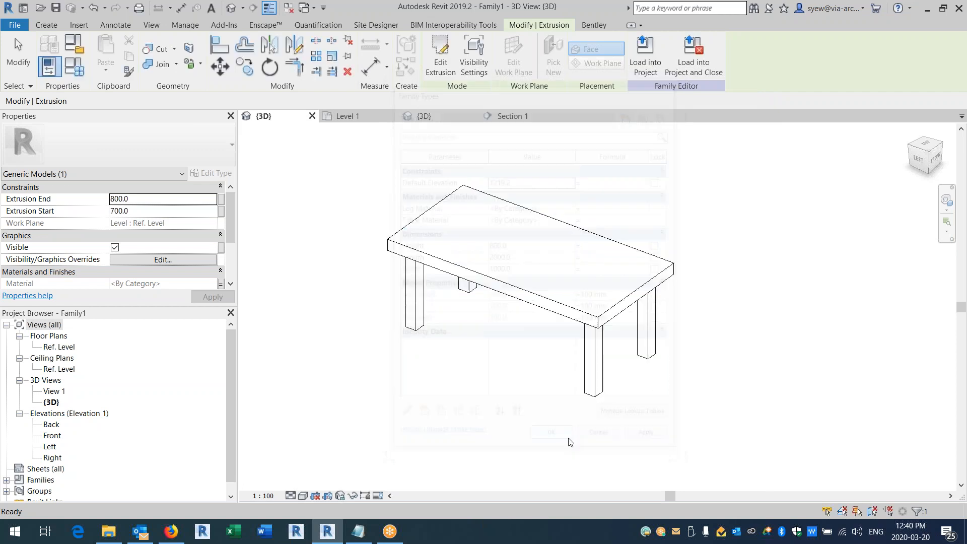
Step: Add a material type parameter named Table Side Material under Materials and Finishes in the table family
scroll(524, 271, up, 3)
shift+middle_drag(643, 387, 709, 348)
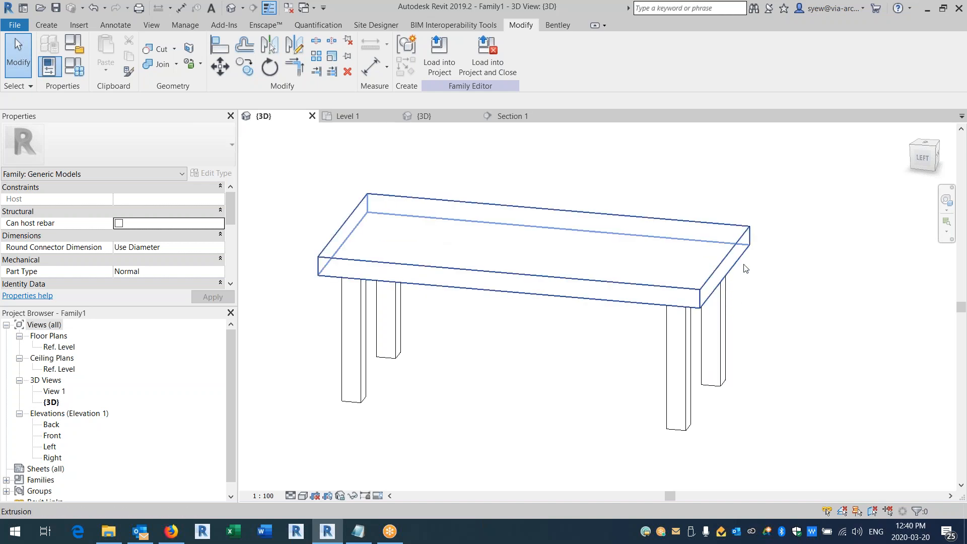
shift+middle_drag(356, 333, 695, 398)
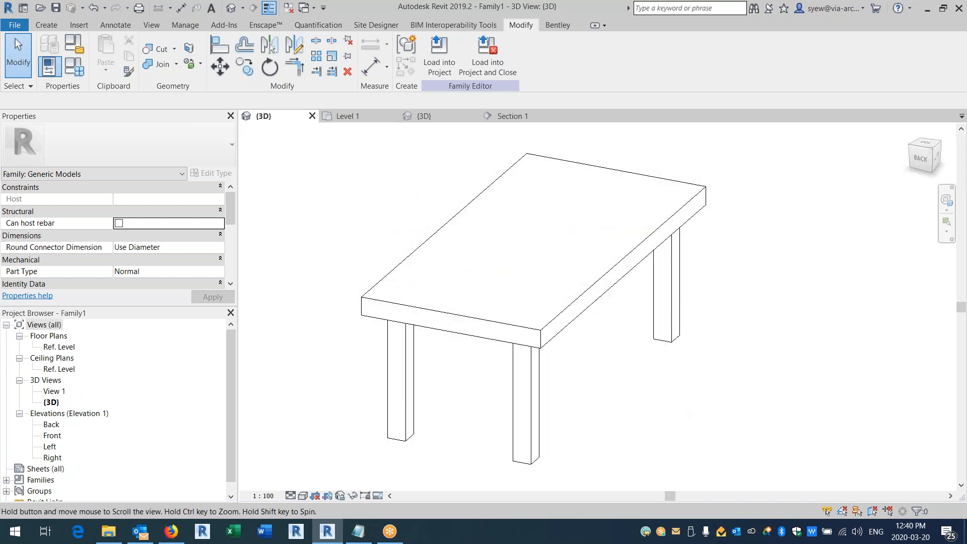
middle_drag(653, 433, 678, 414)
click(78, 61)
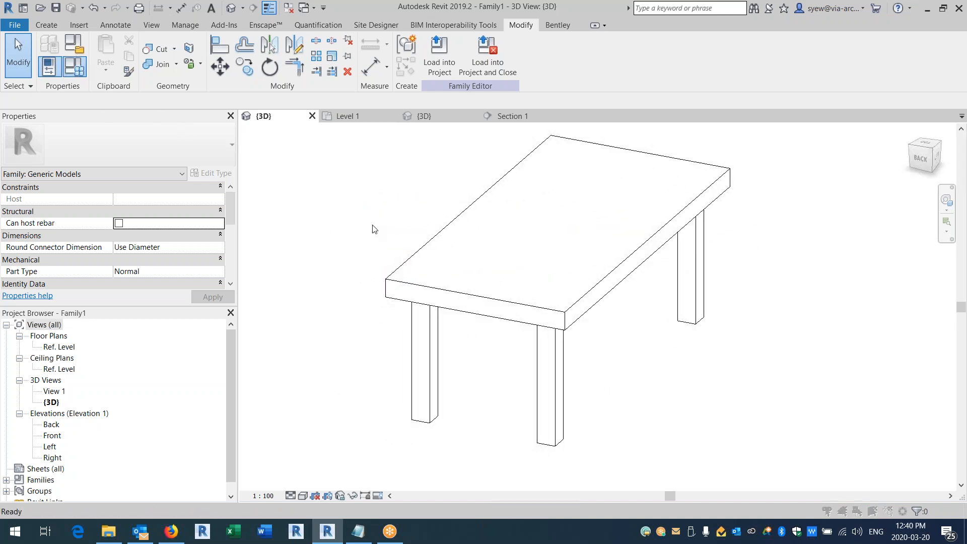
click(417, 209)
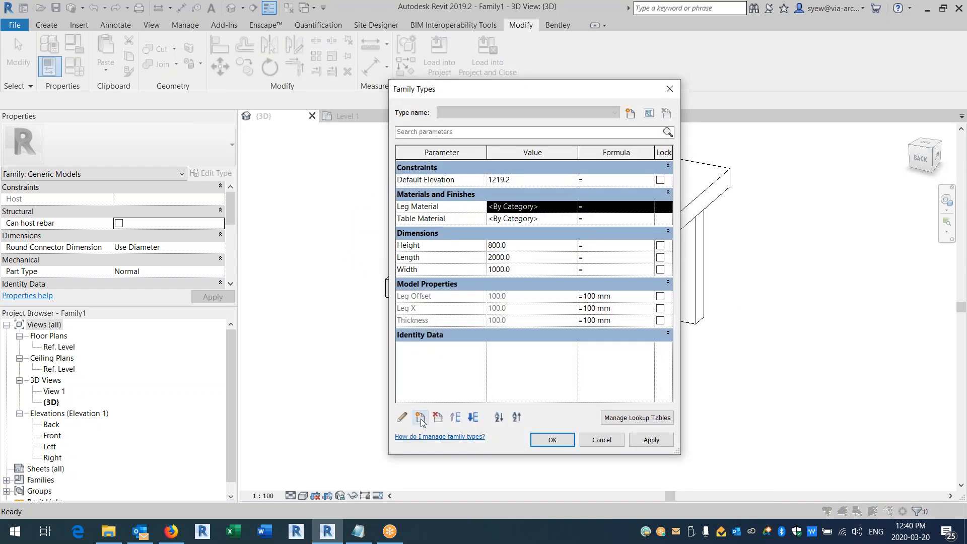
click(421, 420)
click(641, 313)
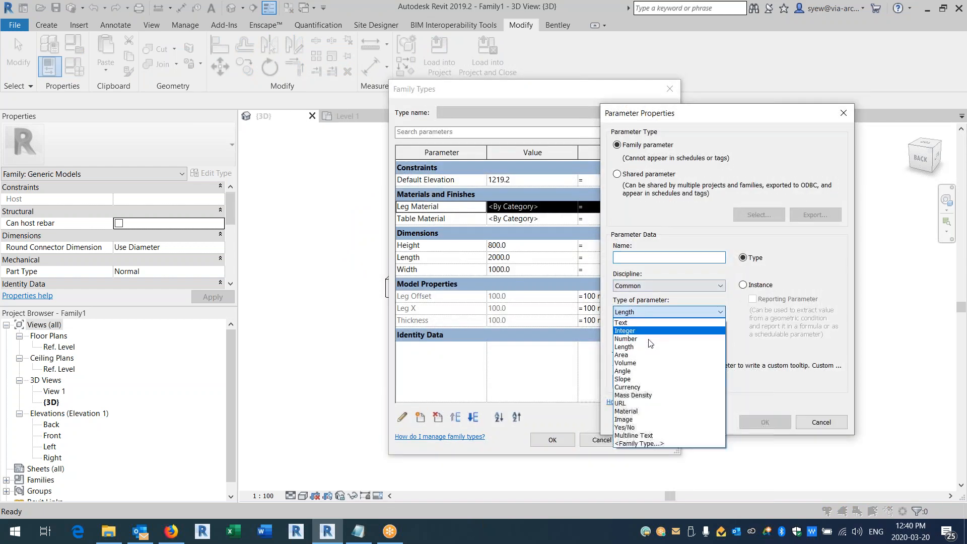
click(638, 411)
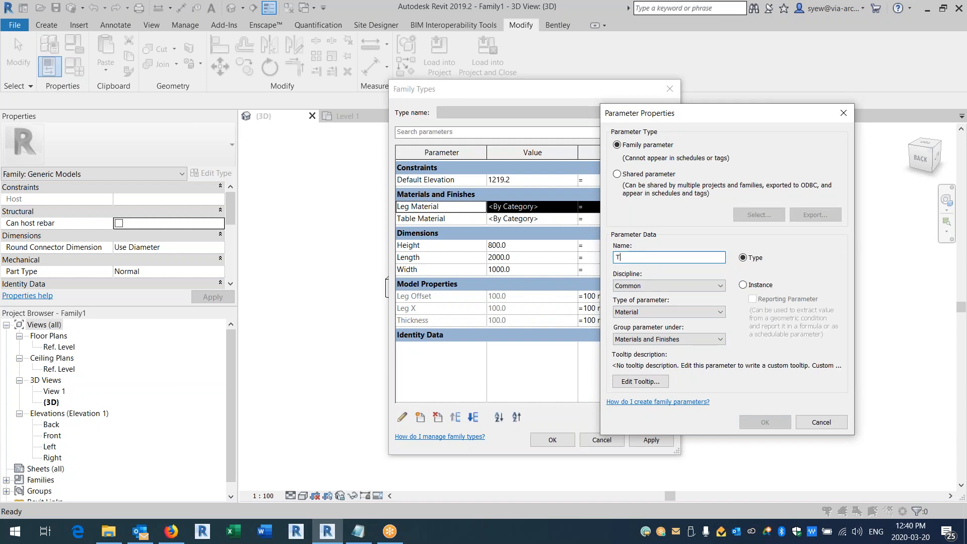
text(Table Side Material)
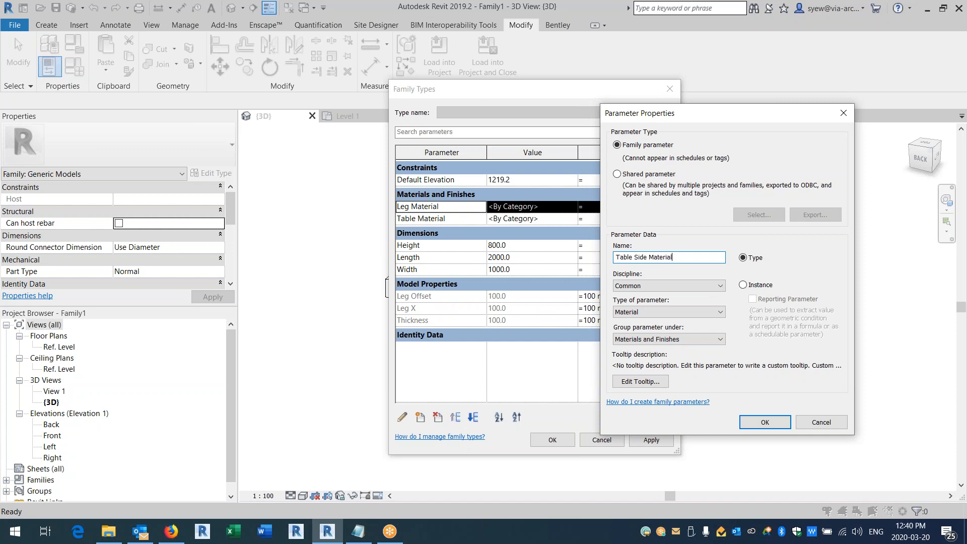
key(Return)
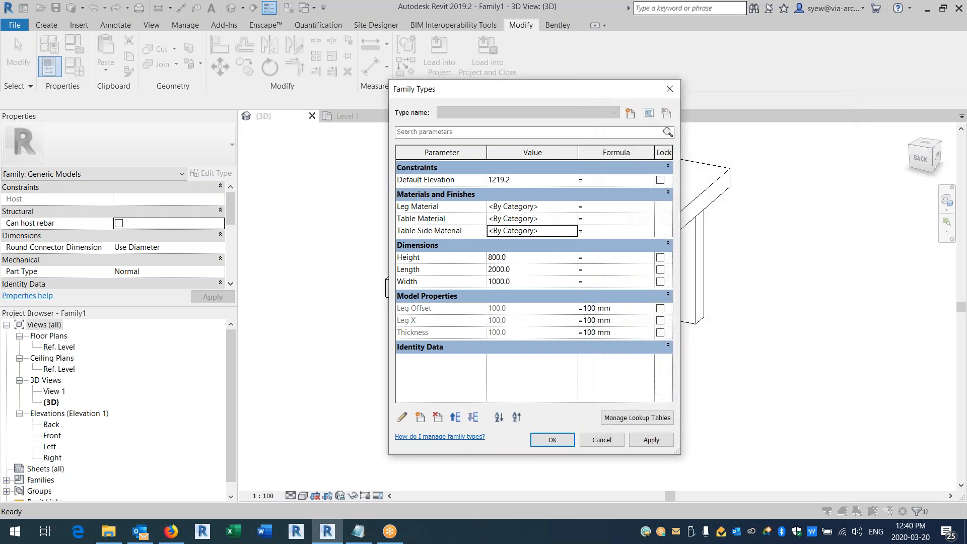
click(551, 442)
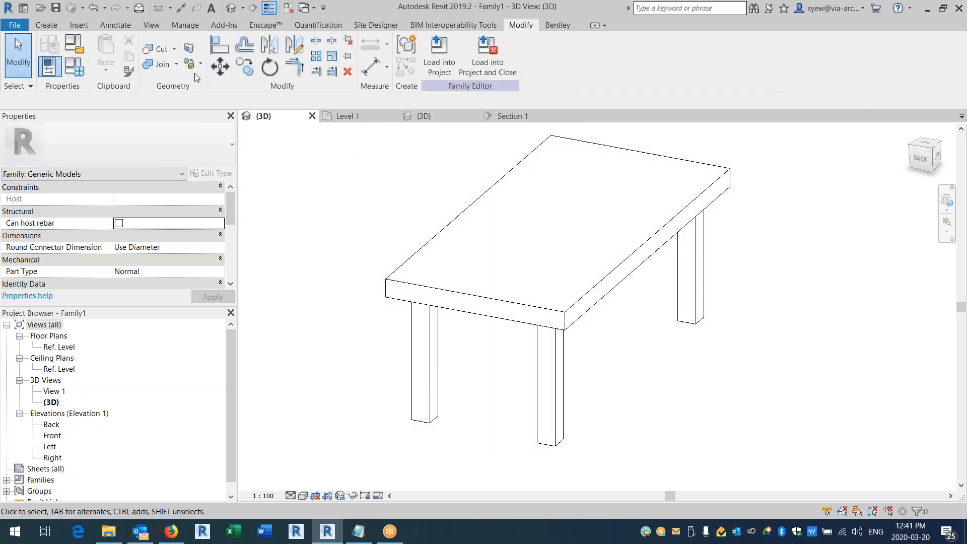
Step: Paint the side of the tabletop extrusion with the Table Side Material parameter and close the material browser
click(201, 64)
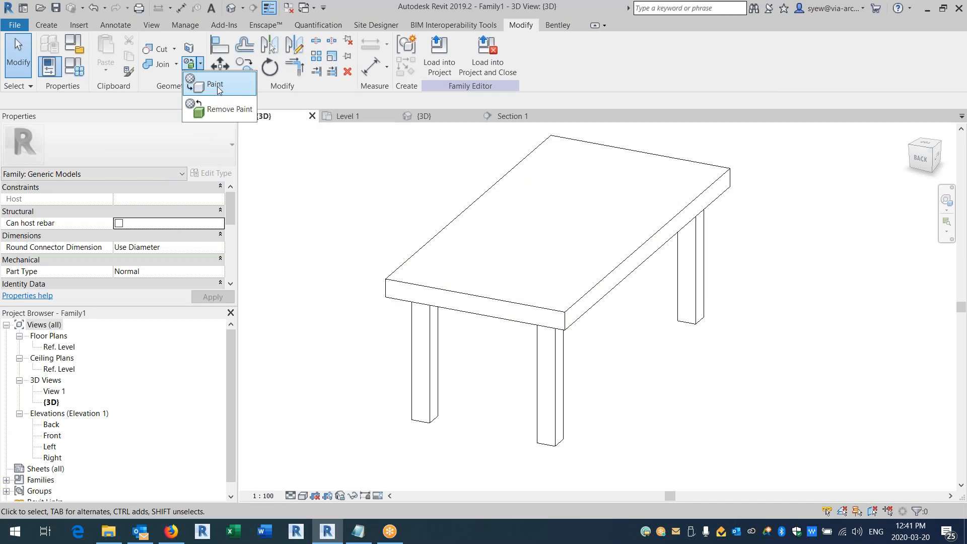
click(217, 83)
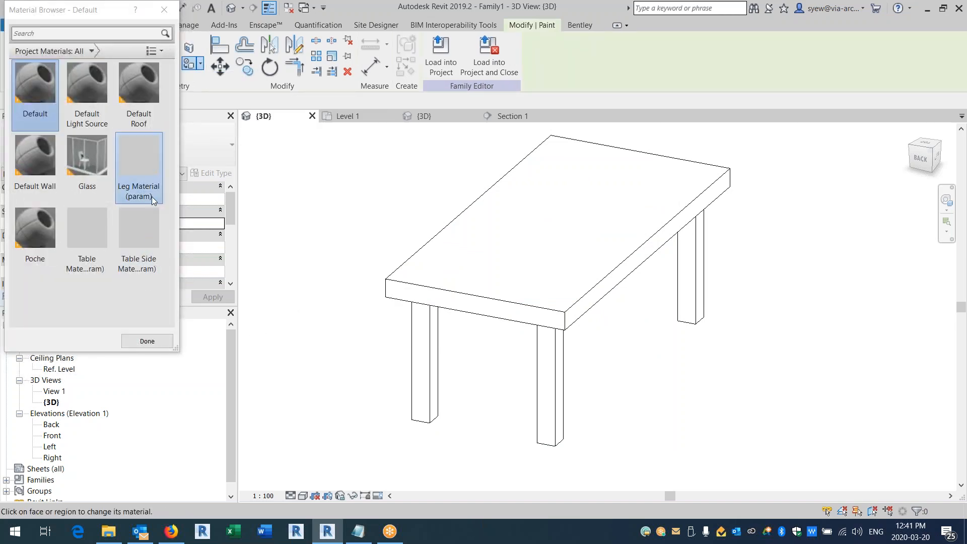
drag(177, 349, 373, 349)
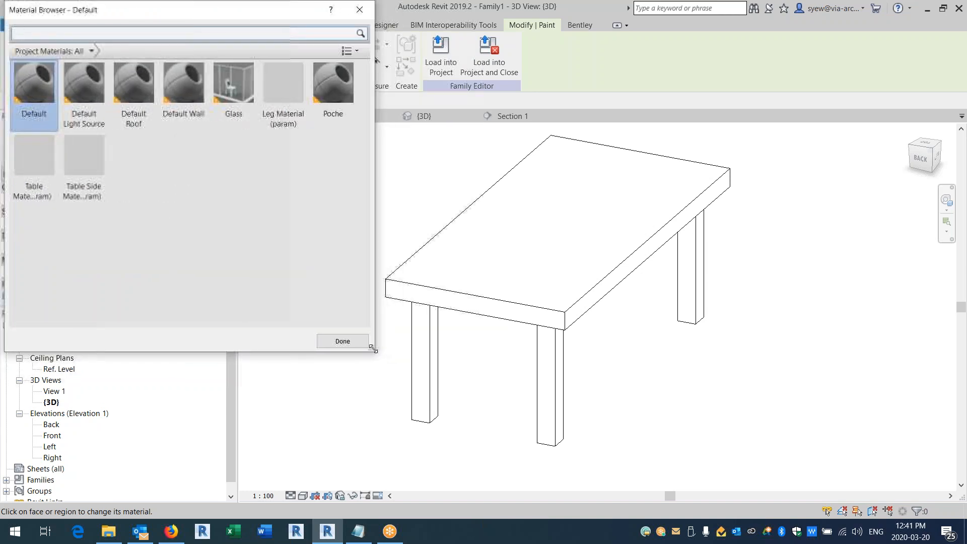
click(84, 160)
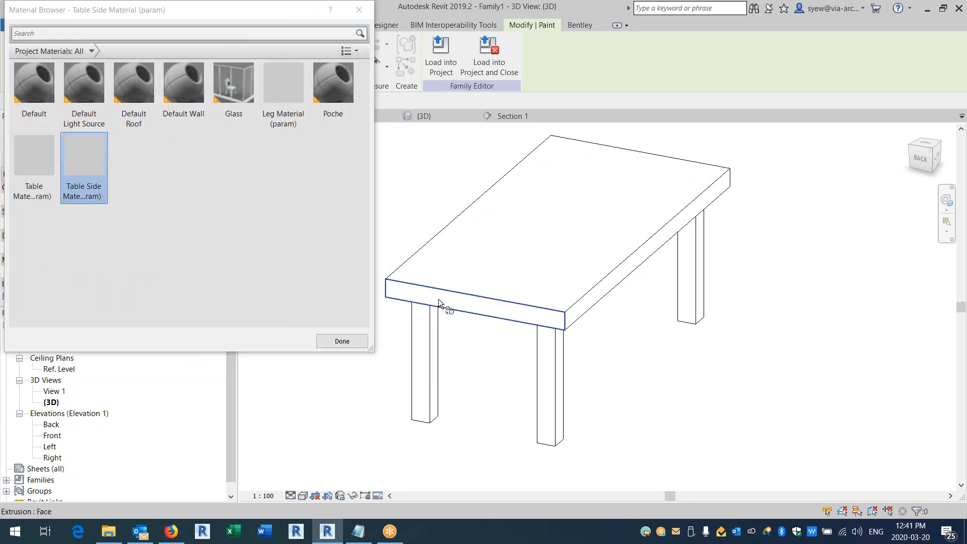
shift+middle_drag(608, 286, 543, 288)
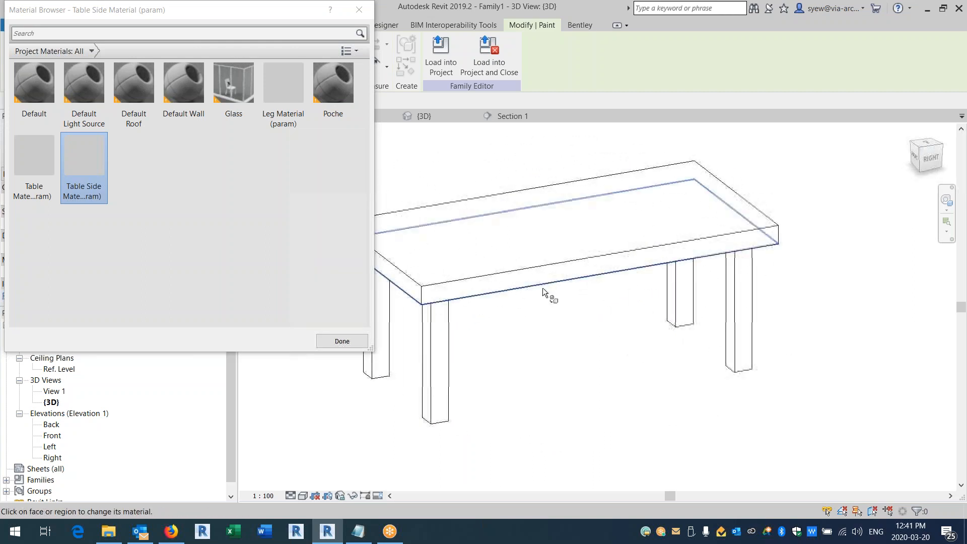
click(523, 279)
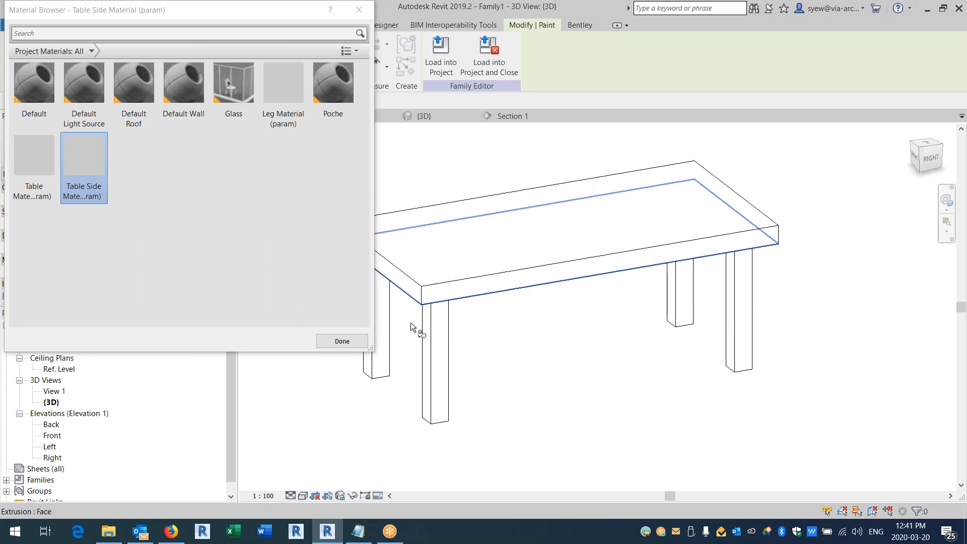
click(22, 163)
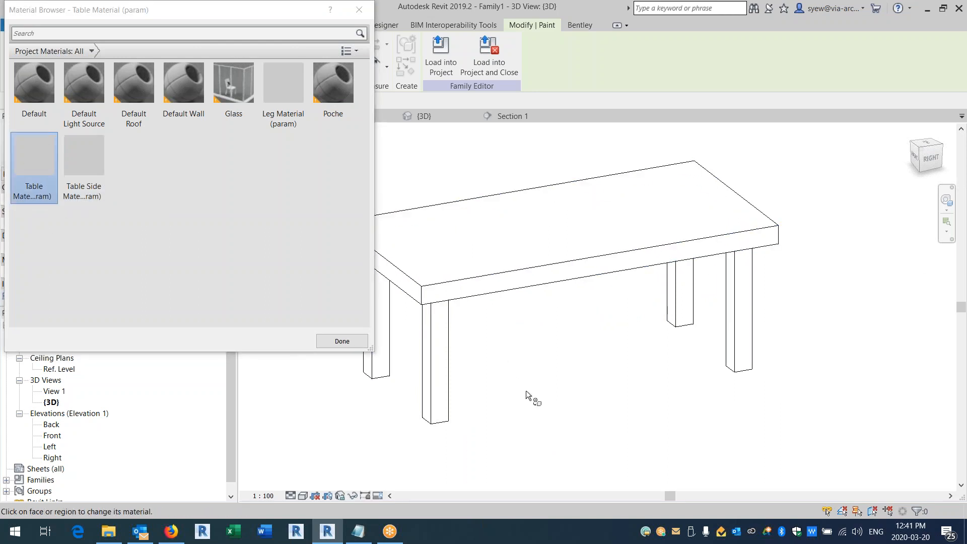
drag(313, 4, 421, 156)
click(467, 161)
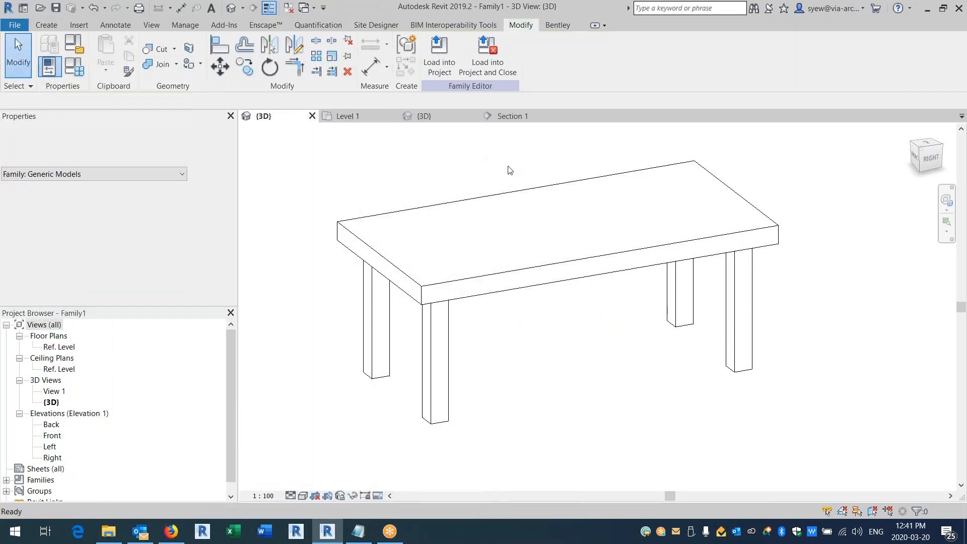
Step: Load the updated table family into Project1
click(439, 55)
click(457, 232)
click(379, 331)
Step: Set the project 3D view's visual style to Realistic and view the joined tables from another side
shift+middle_drag(379, 331, 475, 342)
click(290, 497)
click(303, 496)
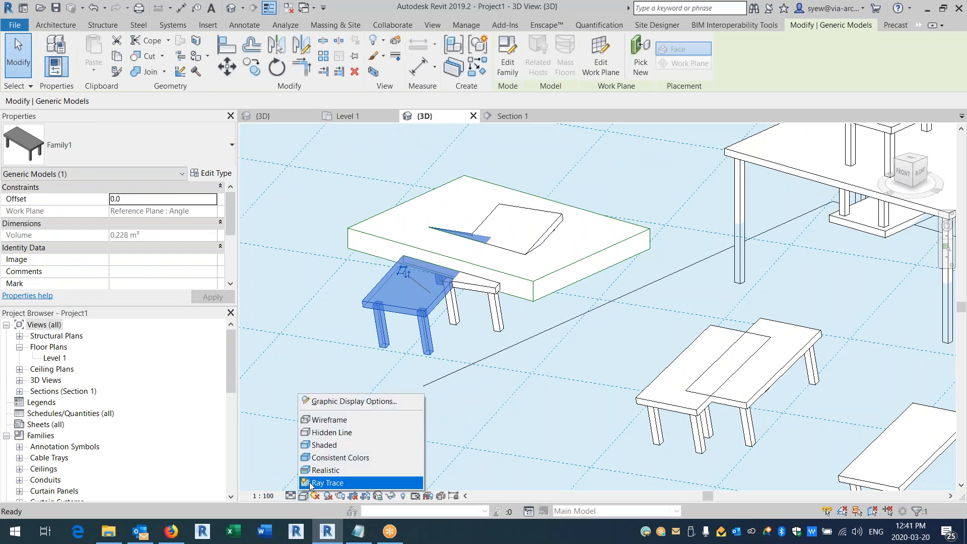
click(325, 469)
shift+middle_drag(455, 364, 690, 388)
click(553, 392)
Step: Select the Family1 table overlapping the floor and open the material browser from its type properties
scroll(459, 302, up, 2)
click(470, 297)
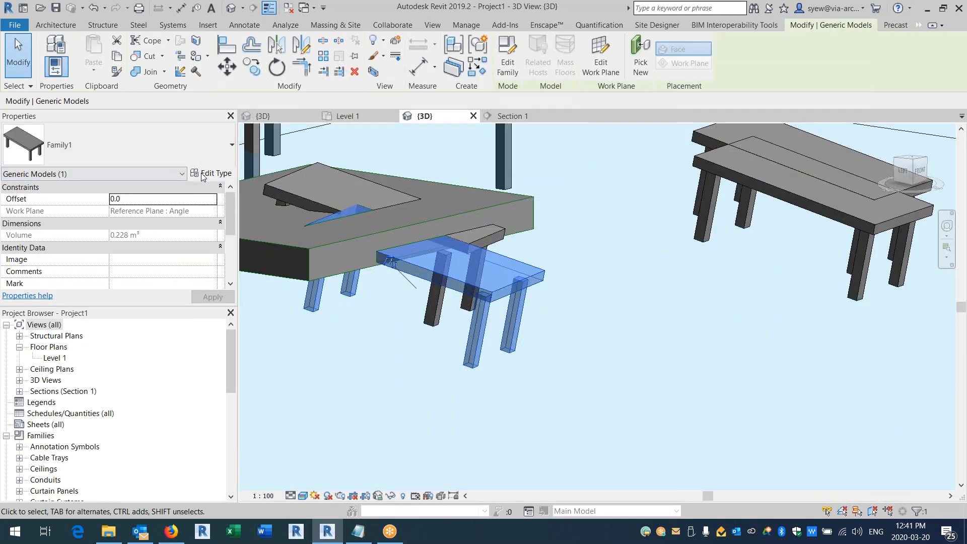
click(207, 173)
click(449, 222)
click(452, 244)
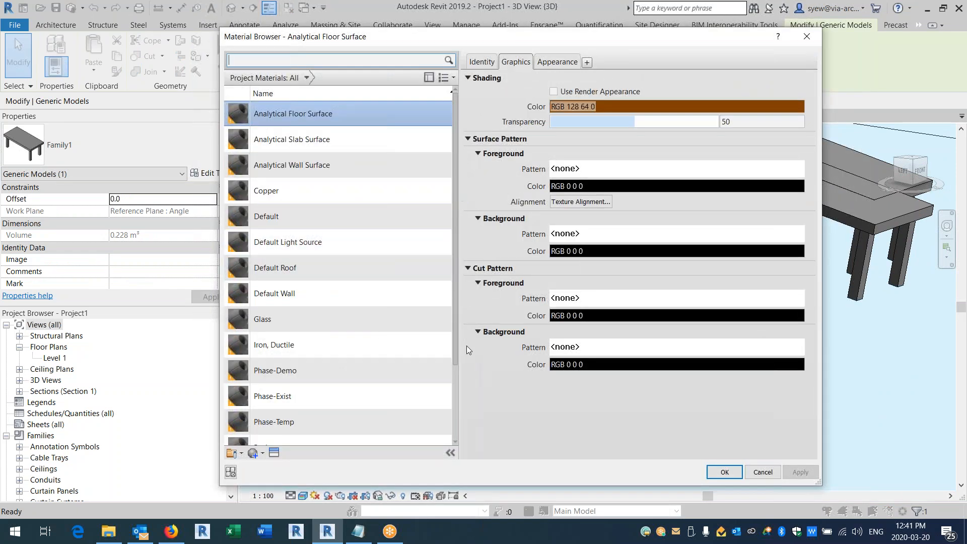
Step: Duplicate the Default material and start the copy's name with Table
scroll(455, 313, down, 3)
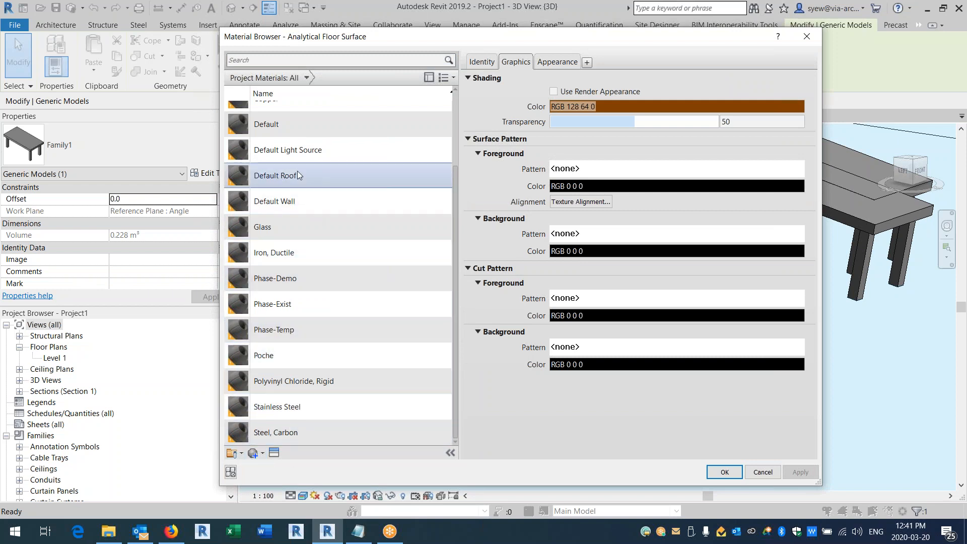
right_click(283, 126)
click(318, 144)
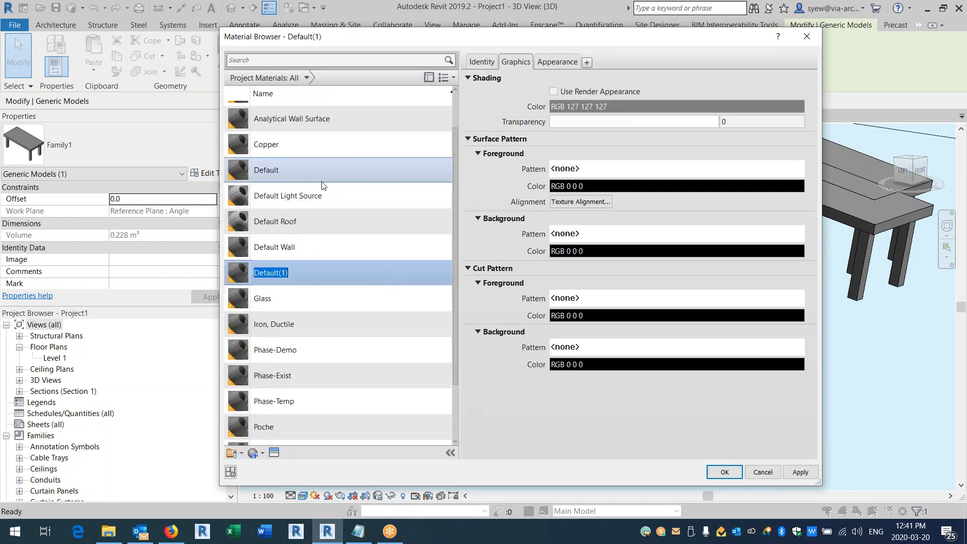
text(Table )
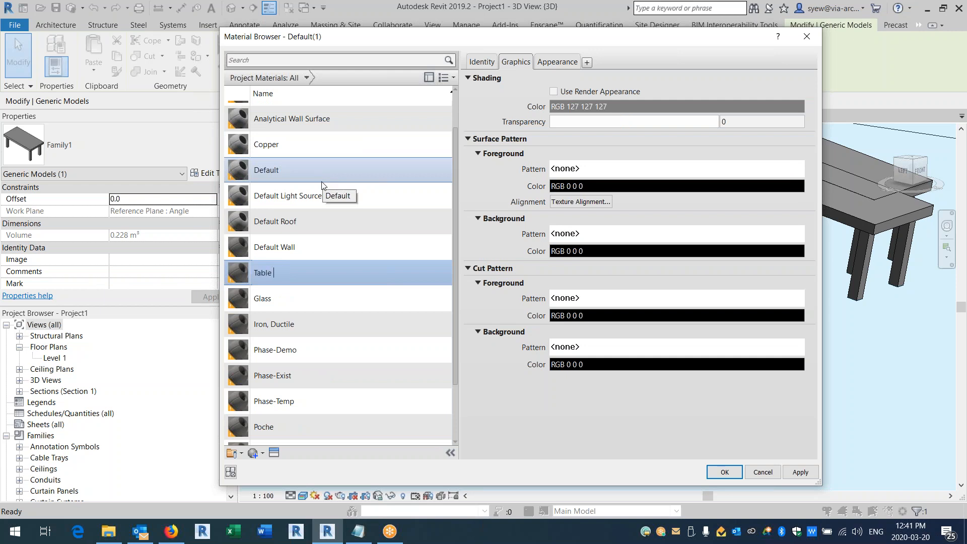
Step: Name the new material Table Leg, give it the Birch wood appearance and assign it as the leg material
text(Leg)
key(Return)
click(275, 453)
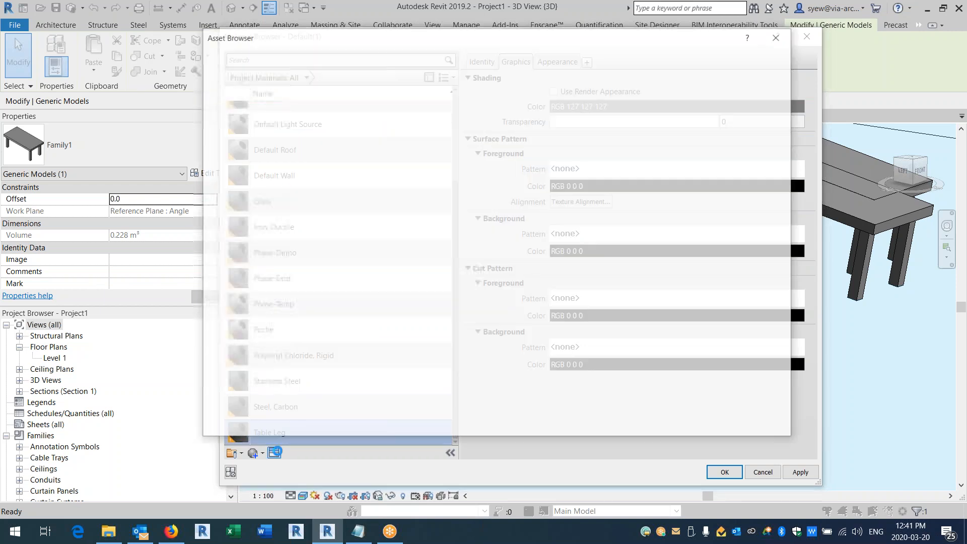
click(254, 121)
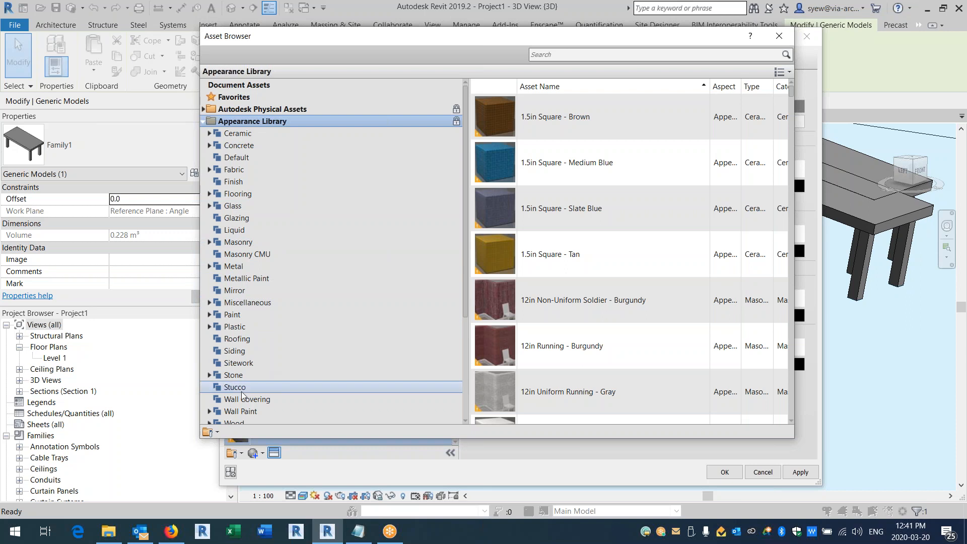
scroll(242, 394, down, 3)
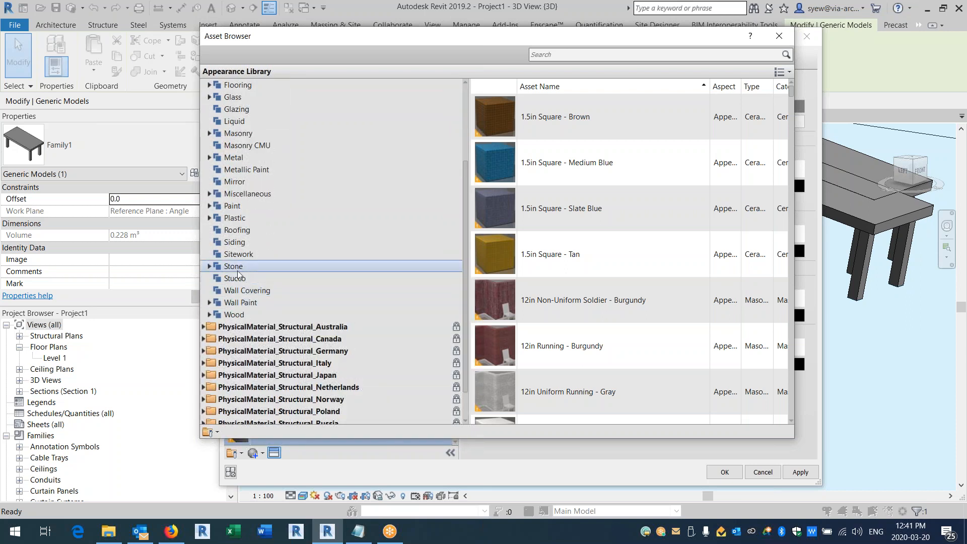
click(235, 315)
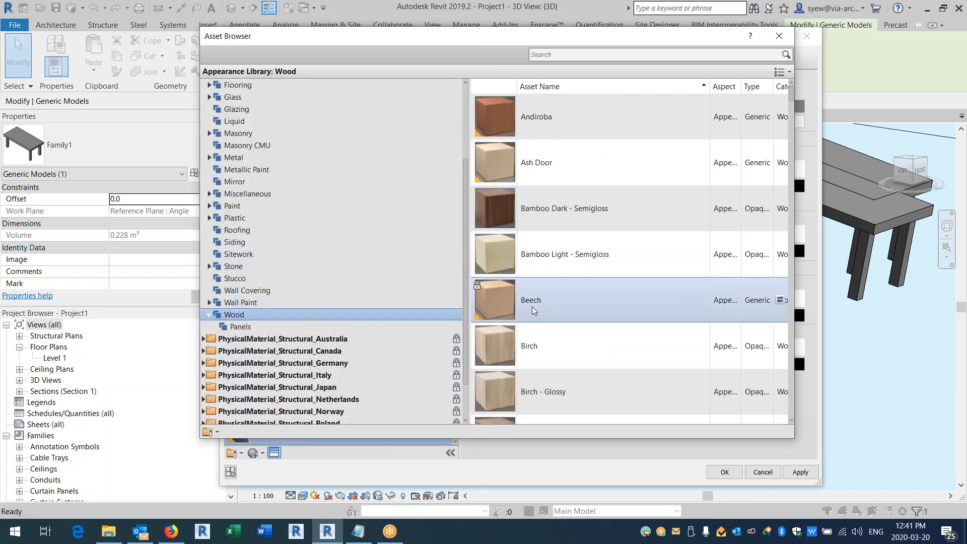
click(556, 344)
click(782, 345)
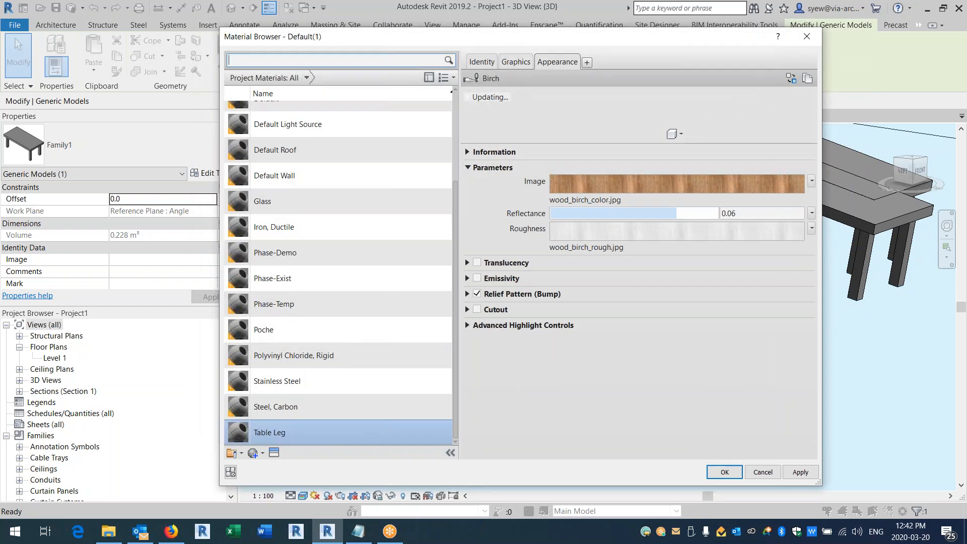
click(724, 472)
Step: For the Table Material parameter, duplicate the Table Leg material and name the copy Table Top
click(447, 232)
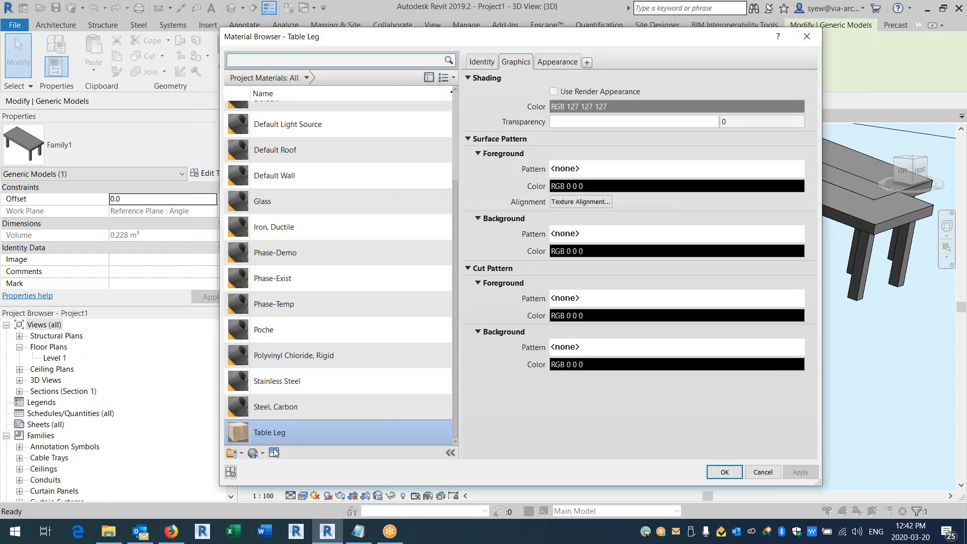
right_click(266, 433)
click(304, 453)
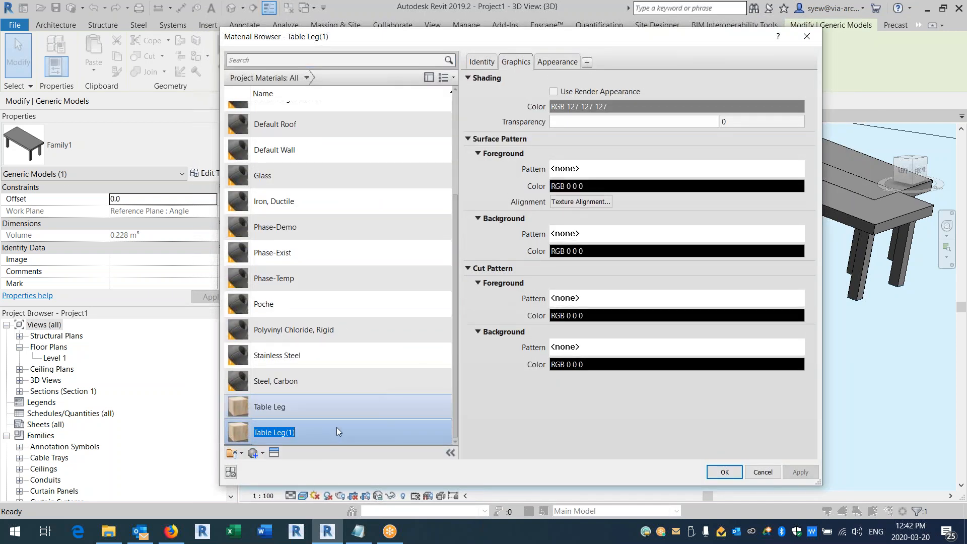
text(Table)
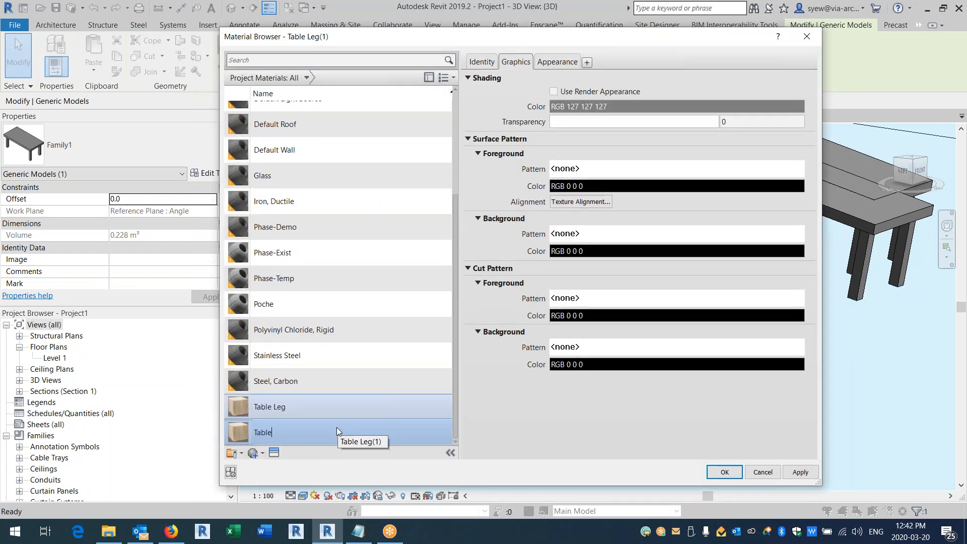
text( Top)
key(Return)
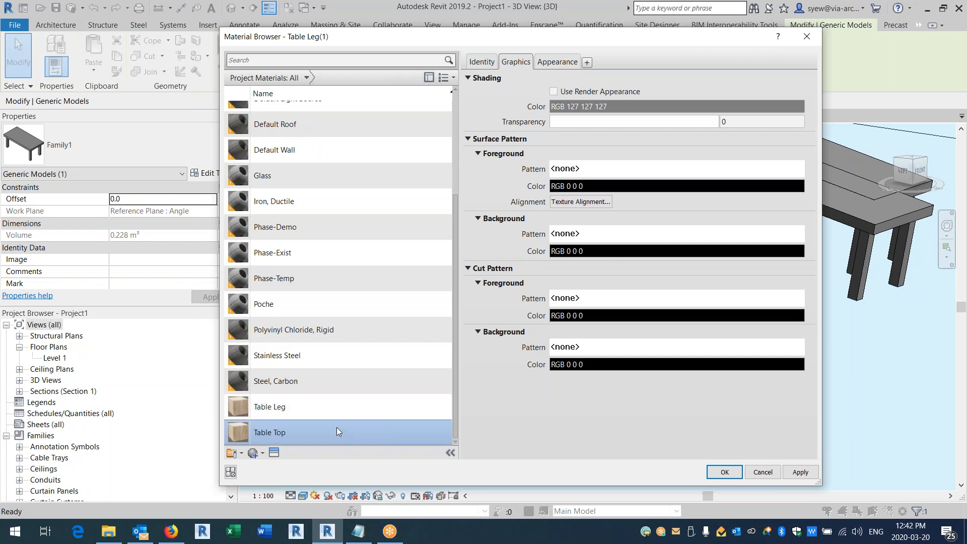
Step: Give the Table Top material the Coarse Polished - White stone appearance and assign it to the table
click(274, 453)
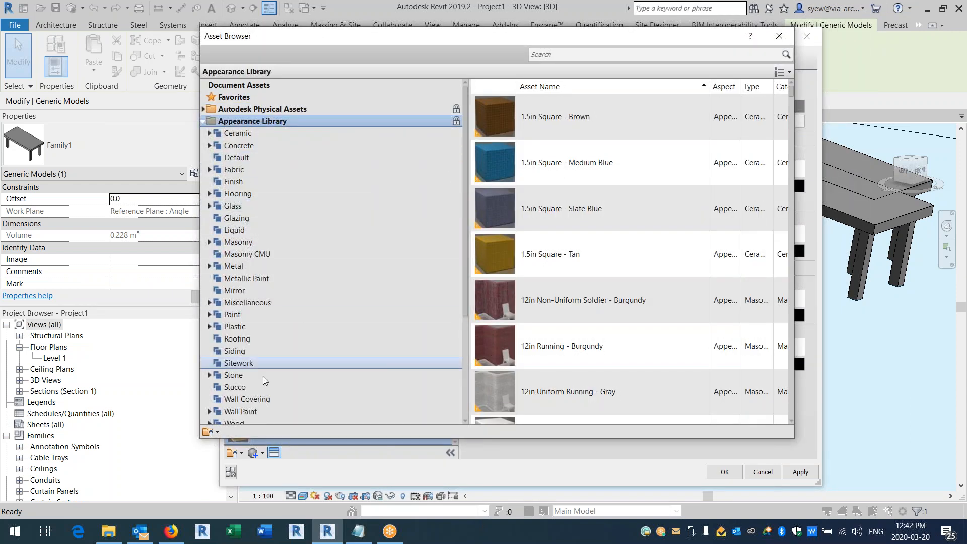
click(233, 375)
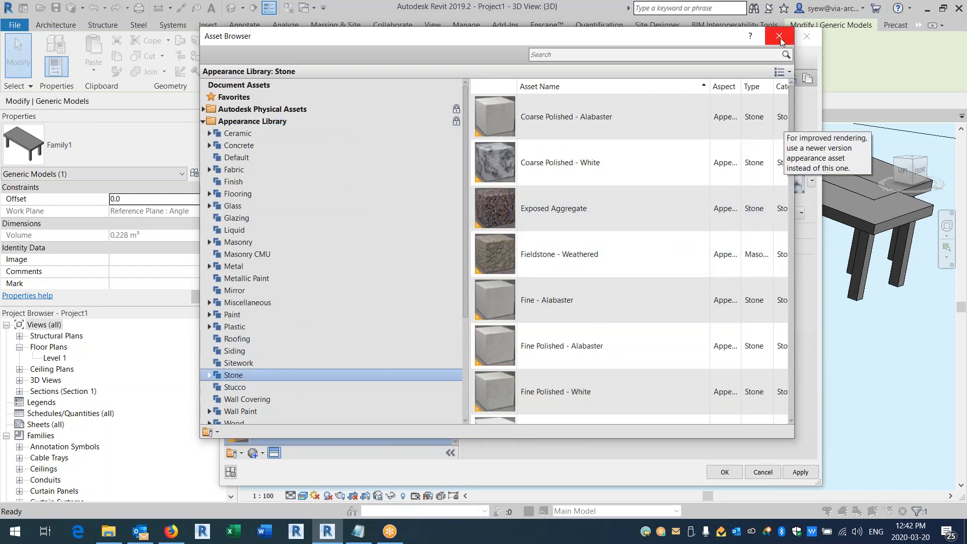
click(781, 163)
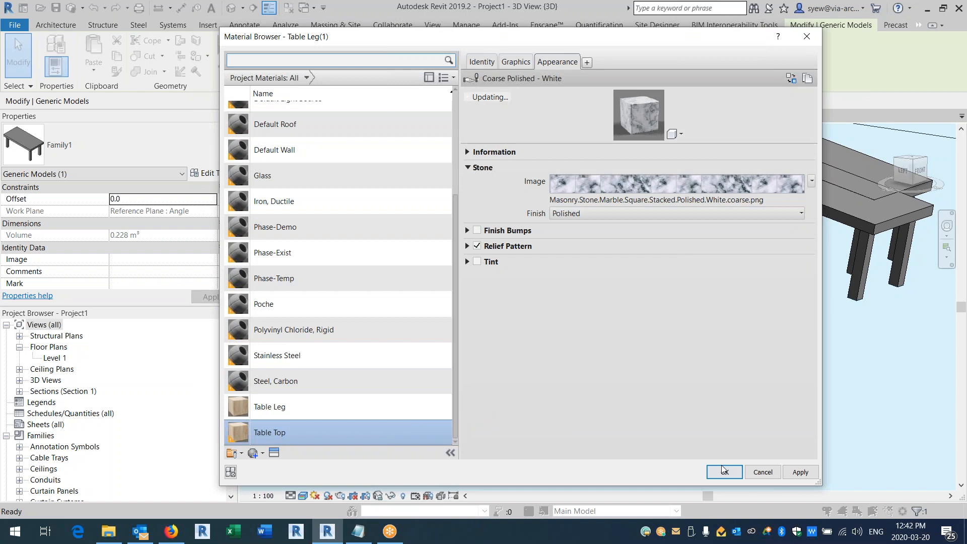
click(723, 472)
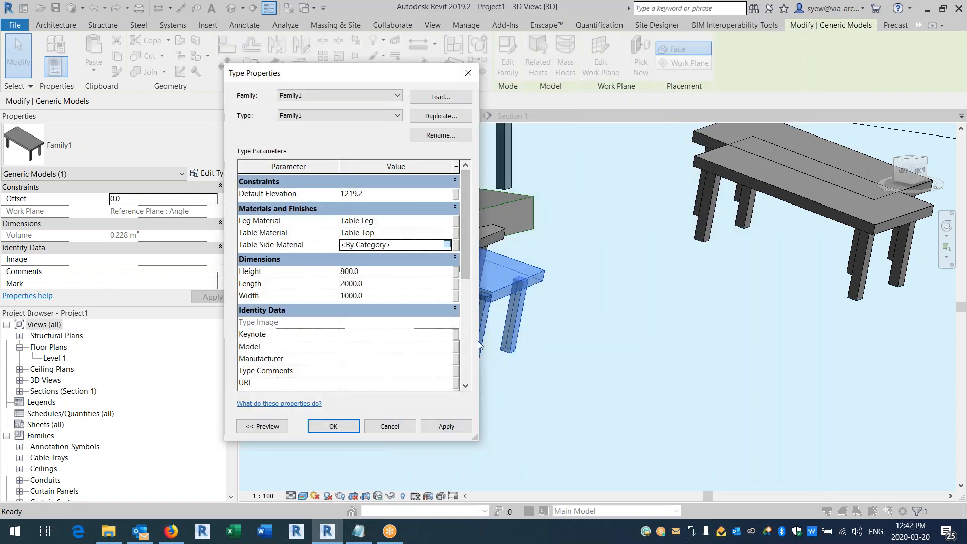
Step: For the Table Side Material parameter, duplicate the Table Top material and name the copy Table Side
click(447, 244)
right_click(298, 433)
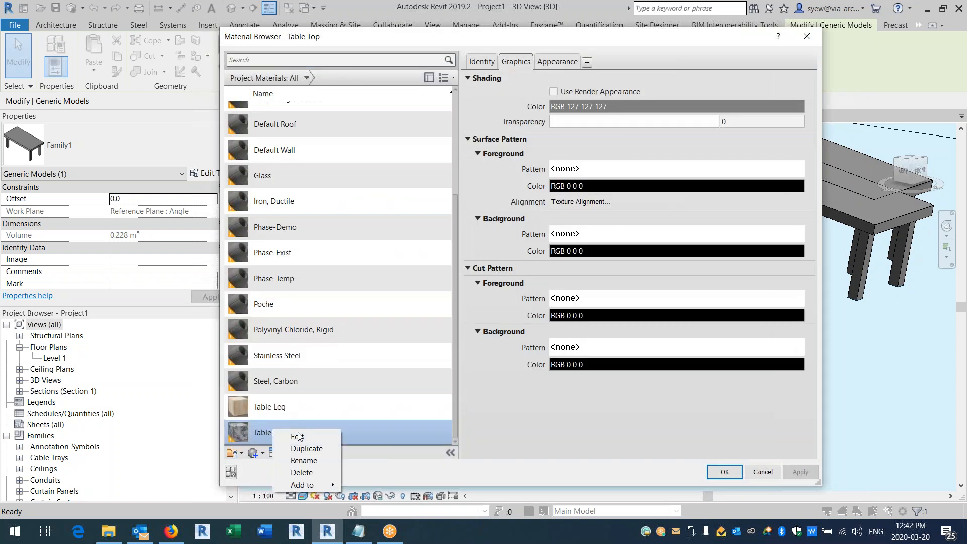
click(305, 449)
text(Ta)
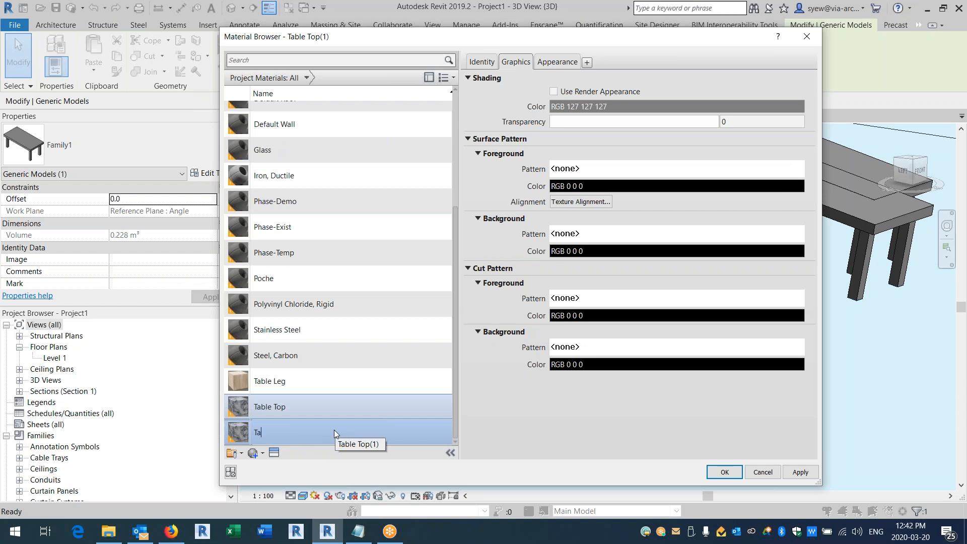
text(ble Side)
key(Return)
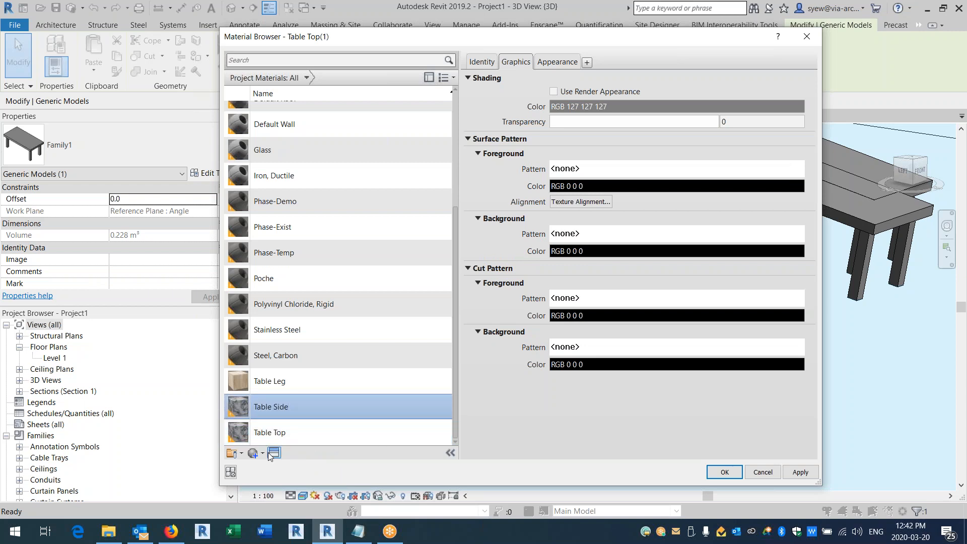
Step: Give Table Side the Green Polished stone appearance, assign it as the side material and apply the table's type properties
click(274, 453)
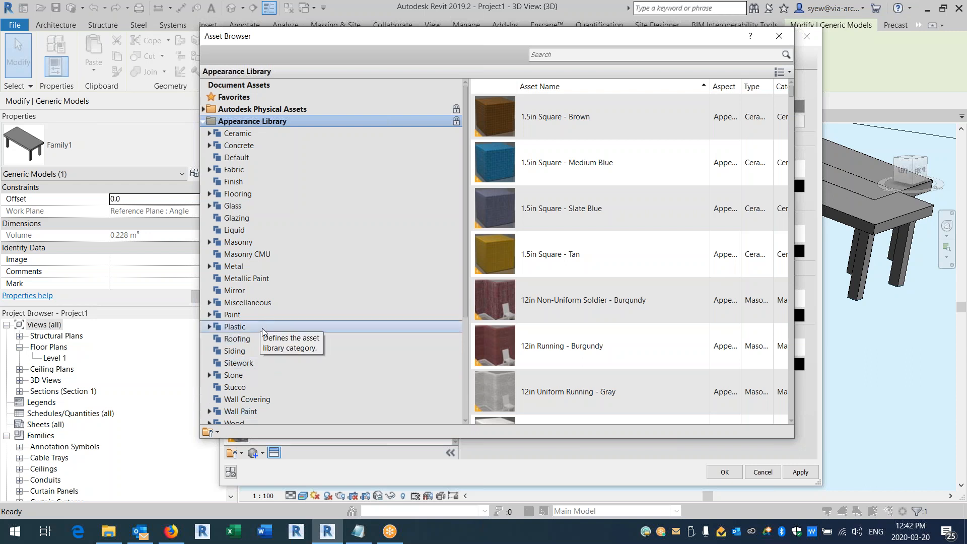
click(252, 379)
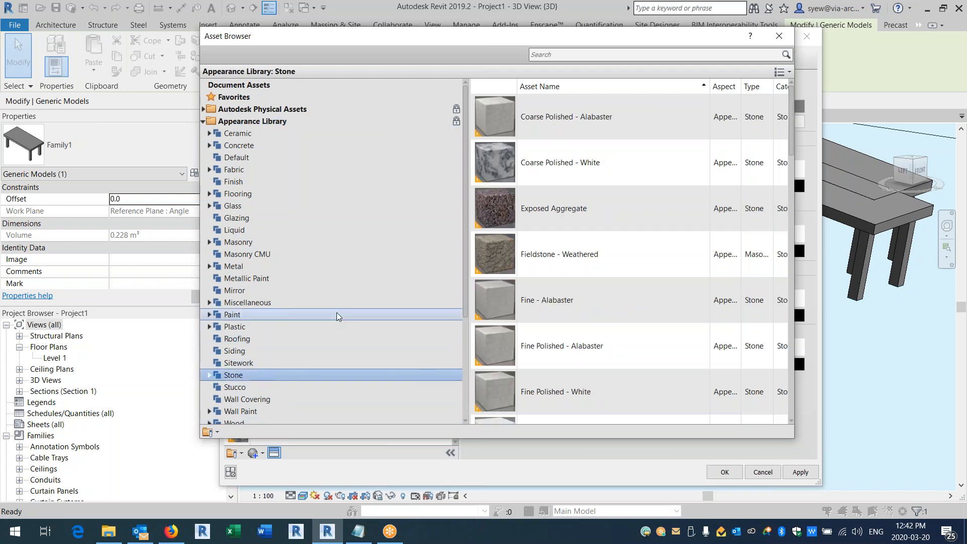
scroll(597, 291, down, 2)
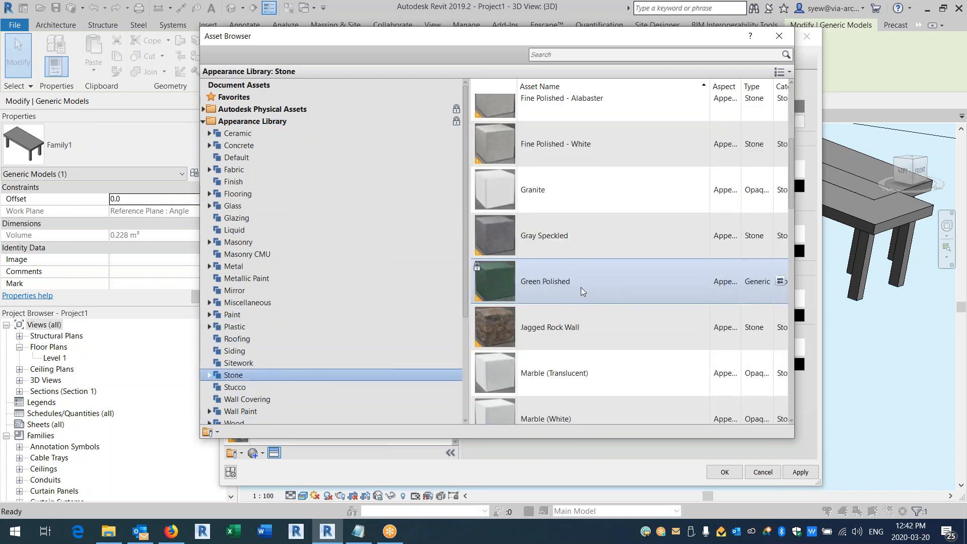
click(781, 281)
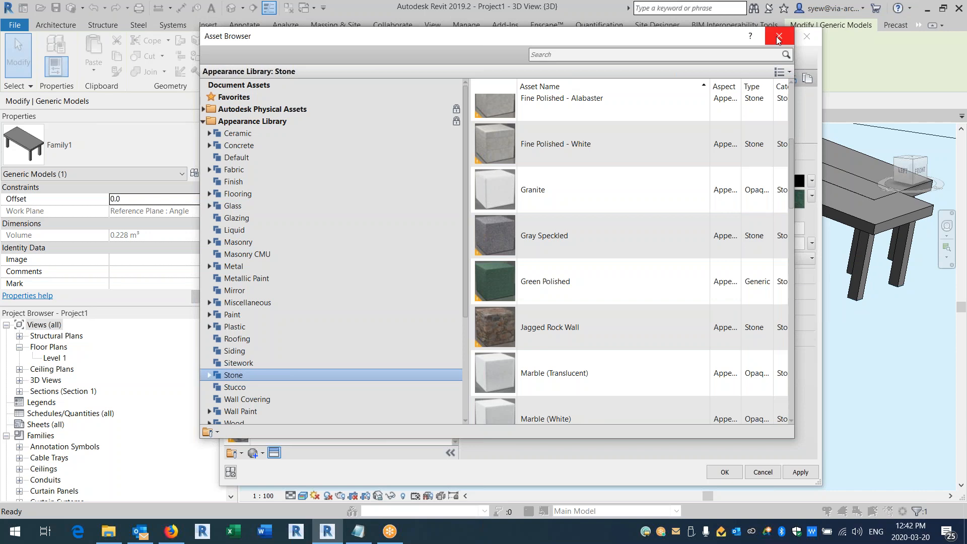
click(779, 36)
click(725, 472)
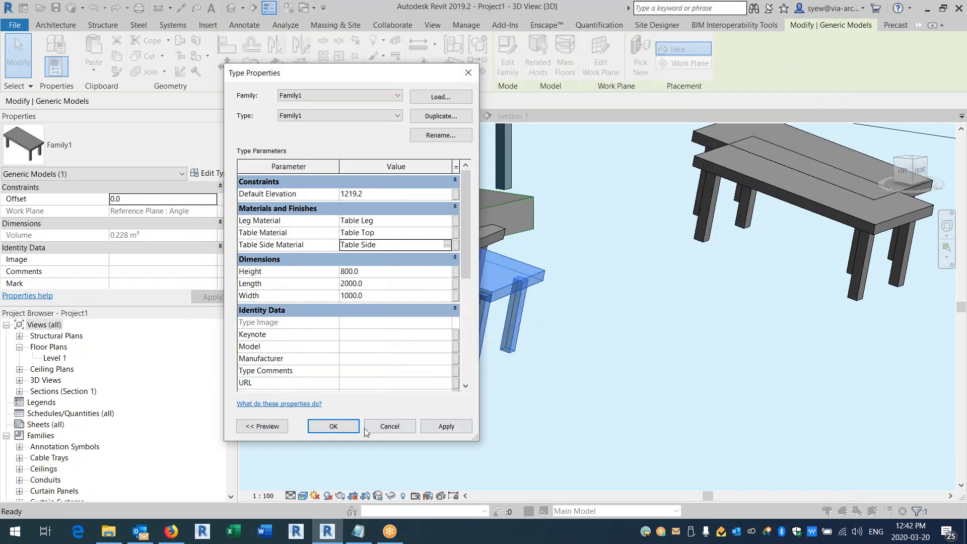
click(343, 430)
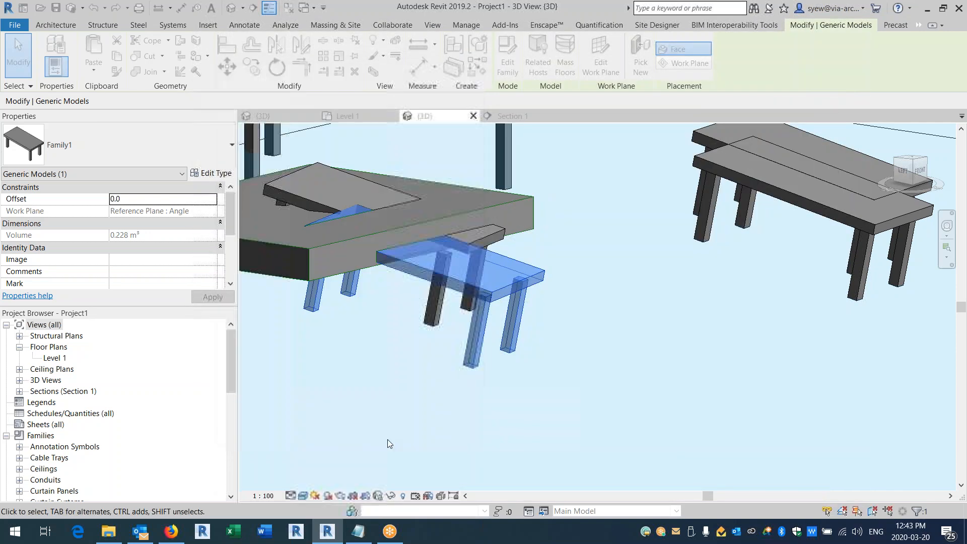
Step: Examine the table's applied materials in the 3D view and review its instance properties
click(598, 403)
scroll(599, 310, up, 5)
shift+middle_drag(600, 310, 487, 428)
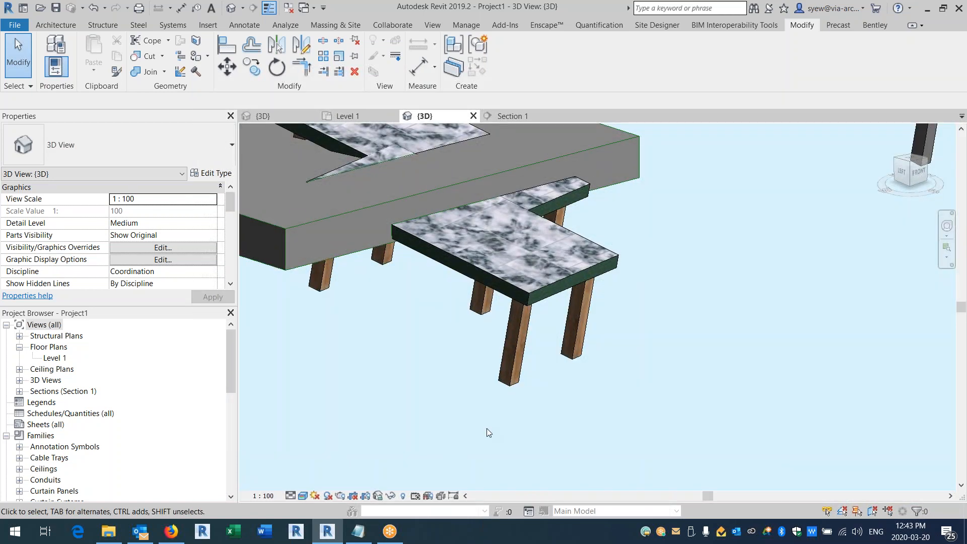
click(510, 341)
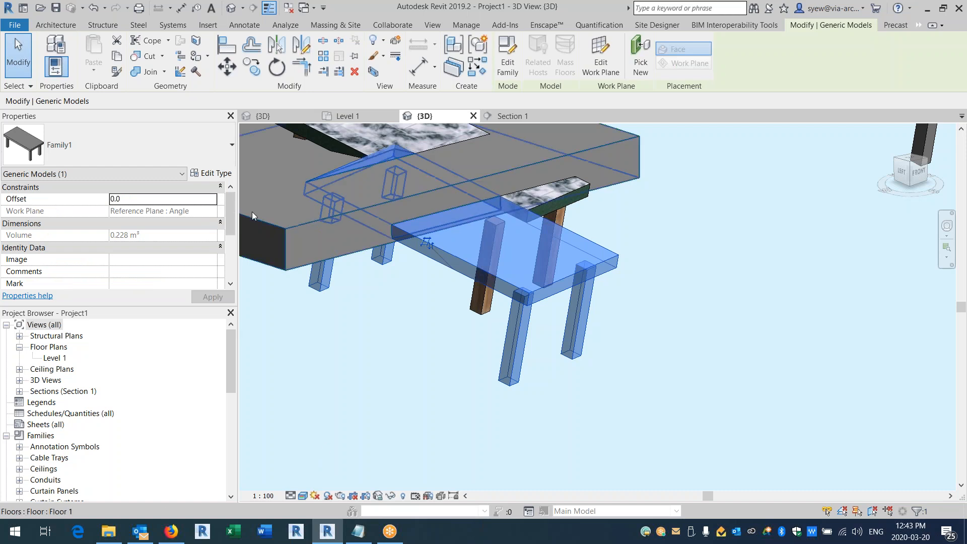
drag(230, 214, 230, 259)
click(440, 373)
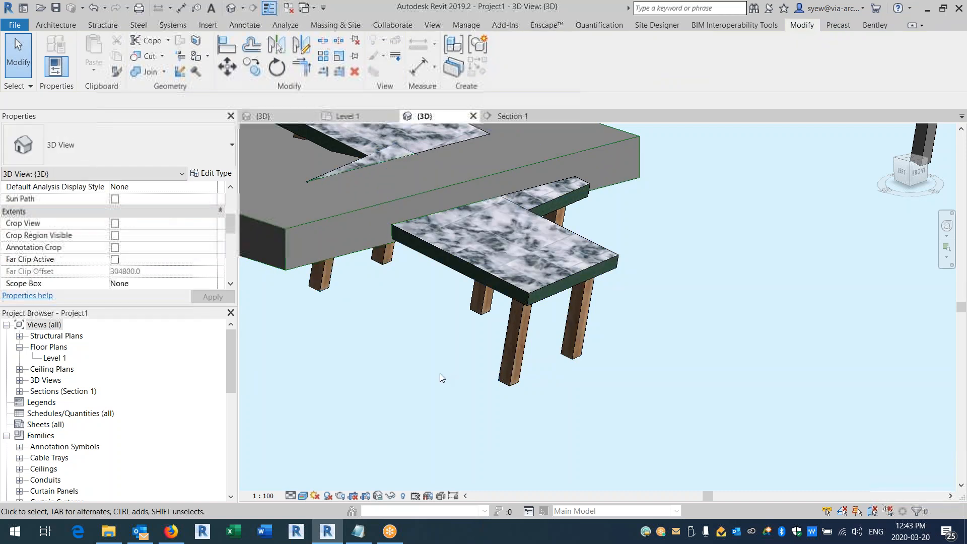
click(513, 347)
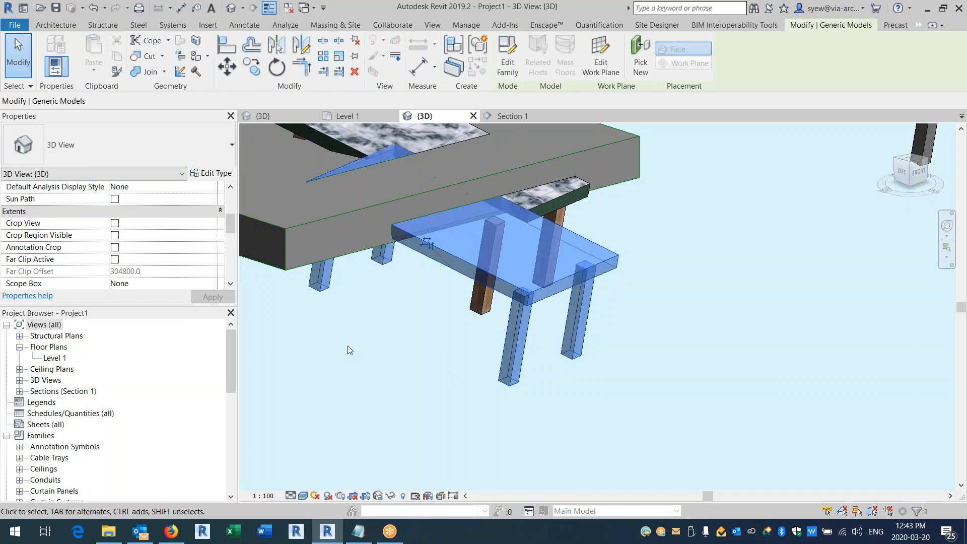
middle_drag(463, 388, 523, 419)
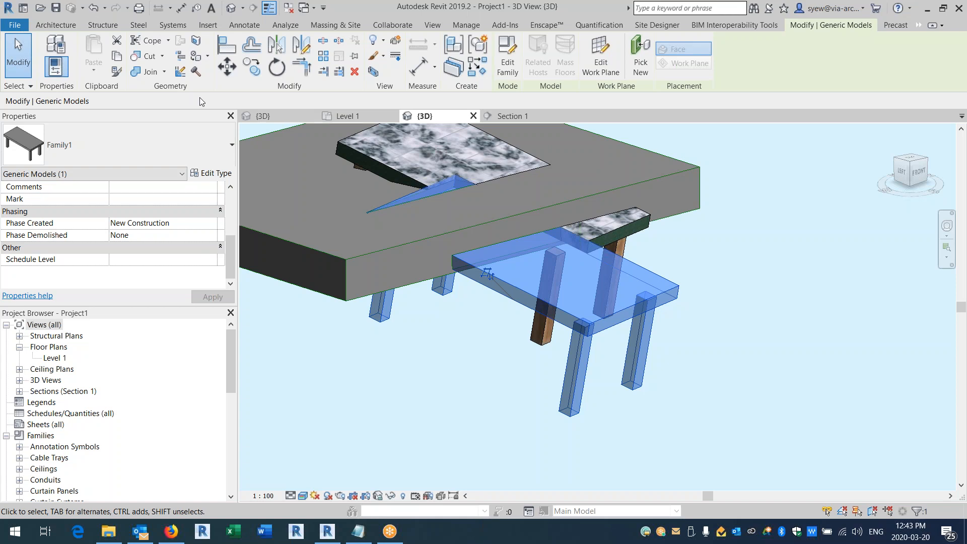
Step: Start opening a file and browse to the user's Downloads folder on the C: drive
click(41, 8)
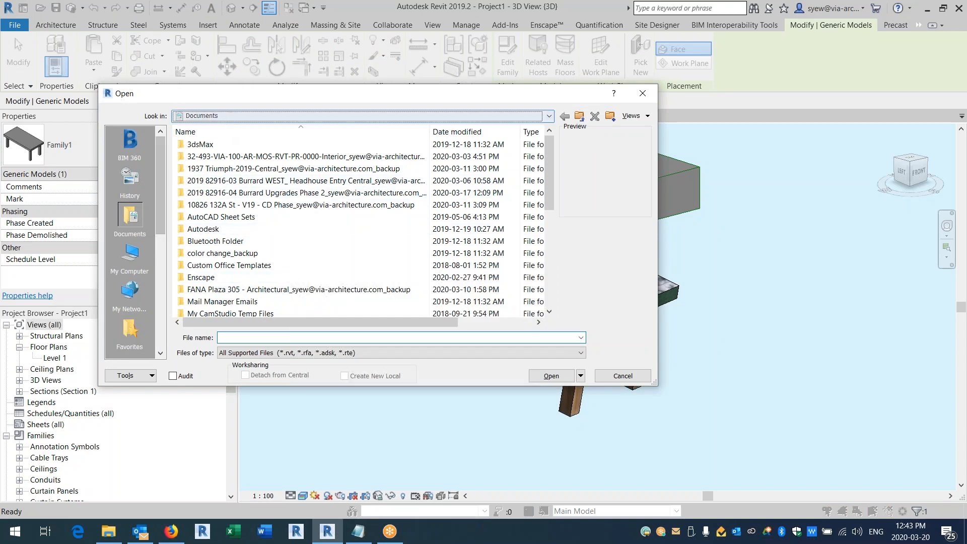
click(303, 116)
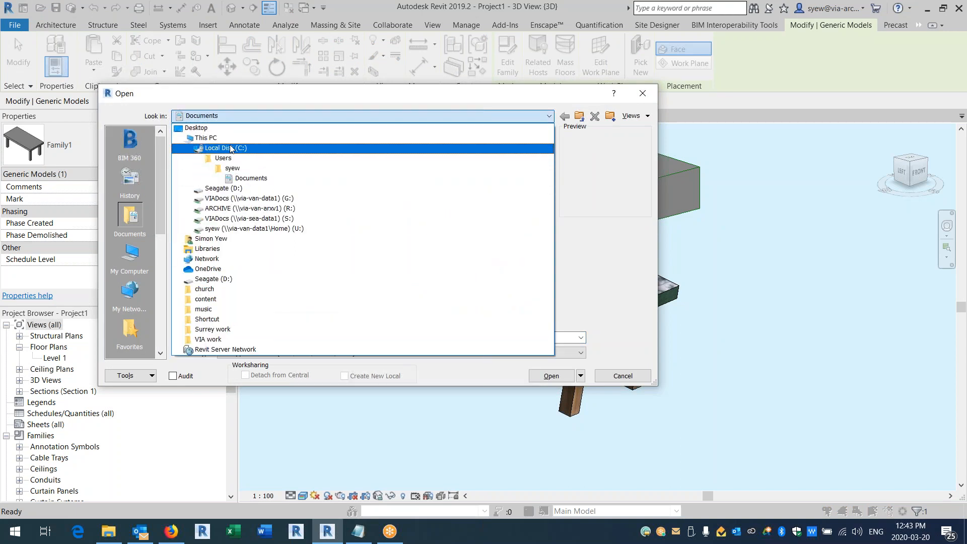
click(231, 149)
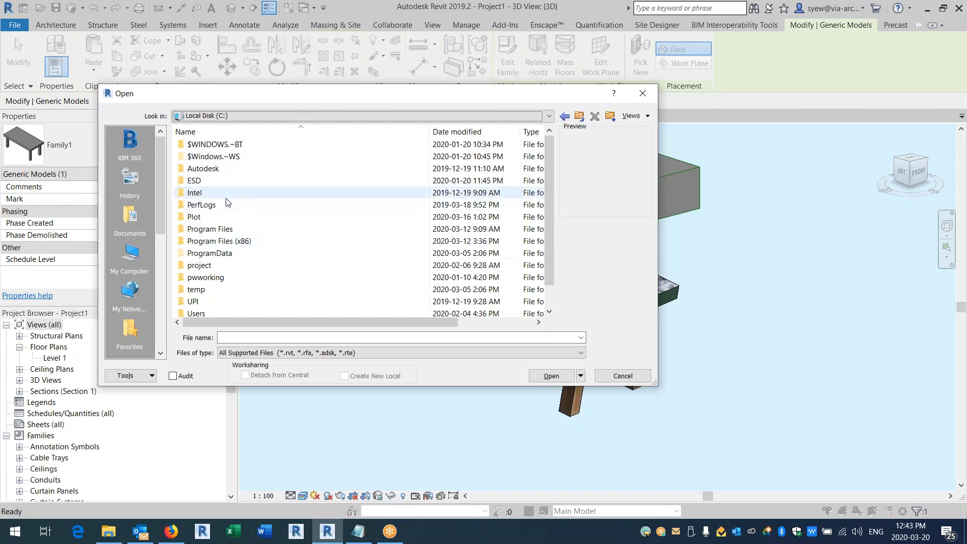
double_click(210, 312)
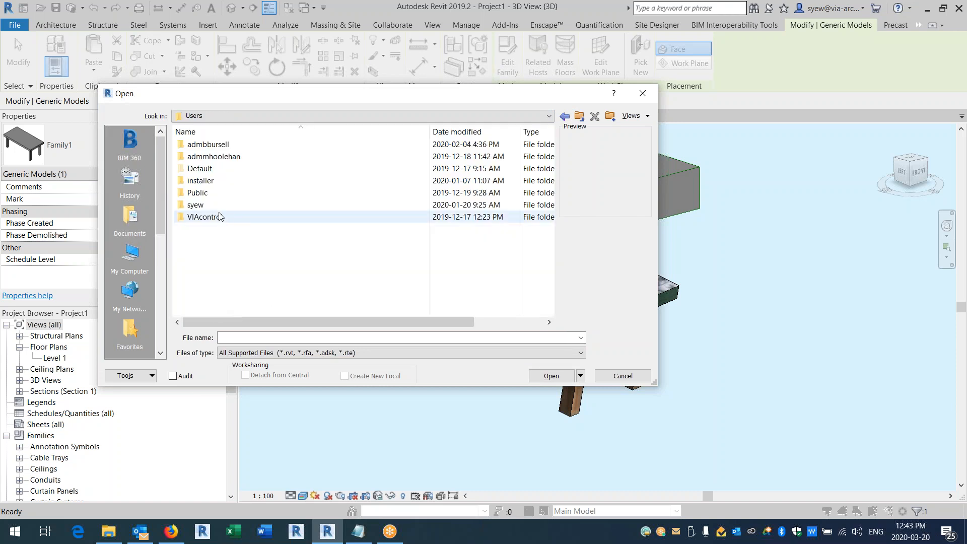
double_click(204, 205)
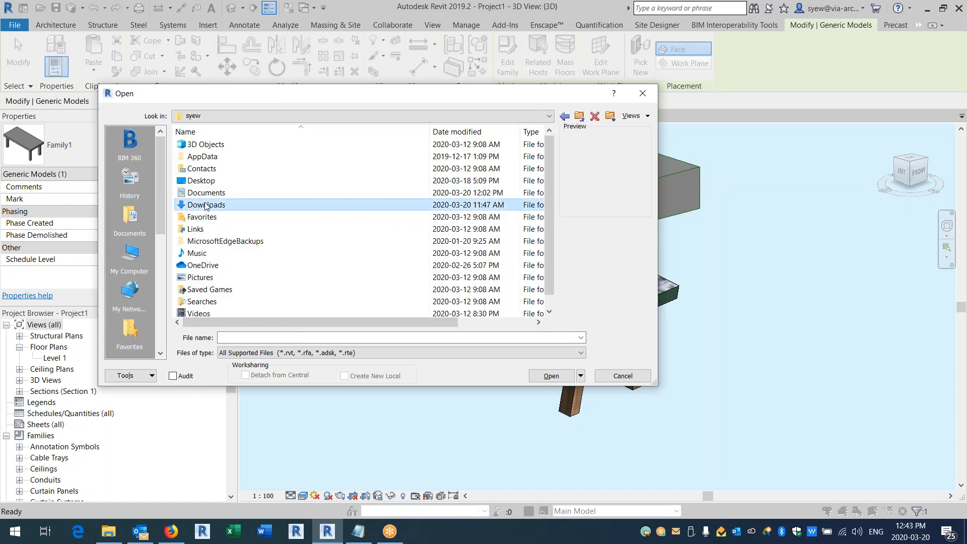
double_click(204, 205)
Step: Preview the door, window, church and mirror families in the Downloads folder to find a suitable one
click(298, 288)
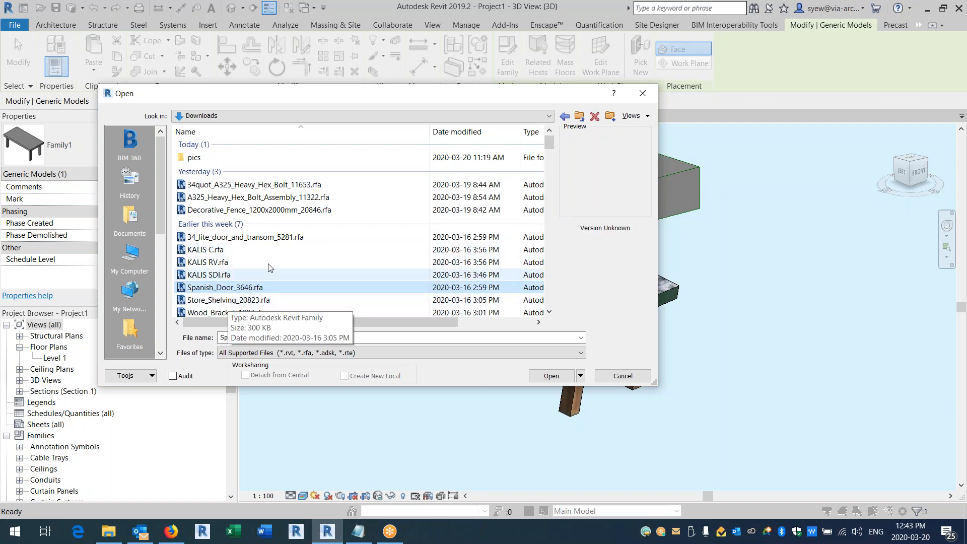
scroll(262, 269, down, 1)
scroll(270, 264, down, 2)
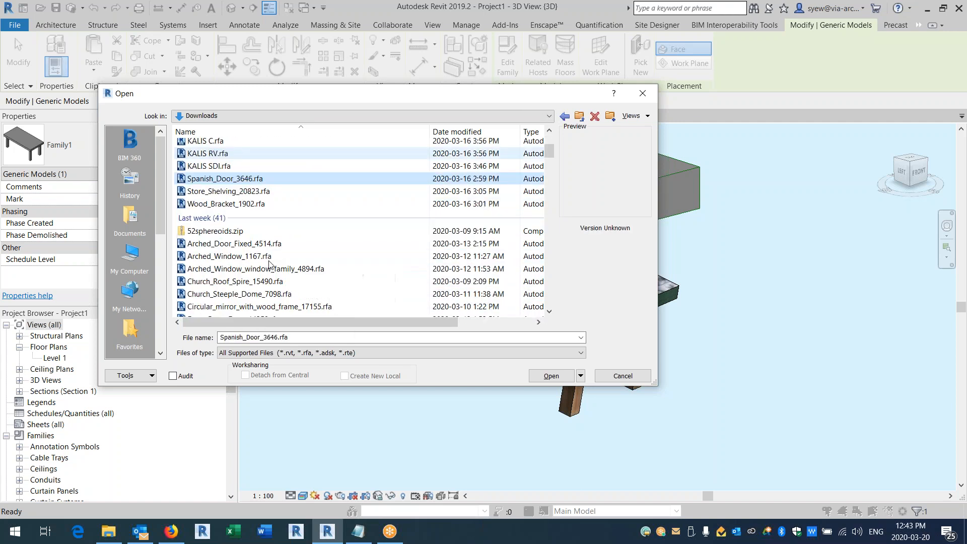
click(231, 258)
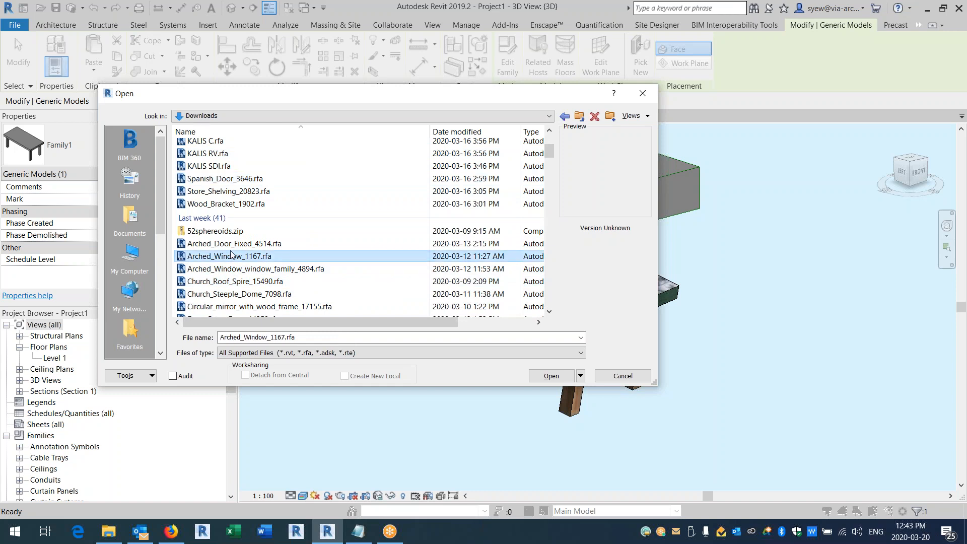
click(232, 246)
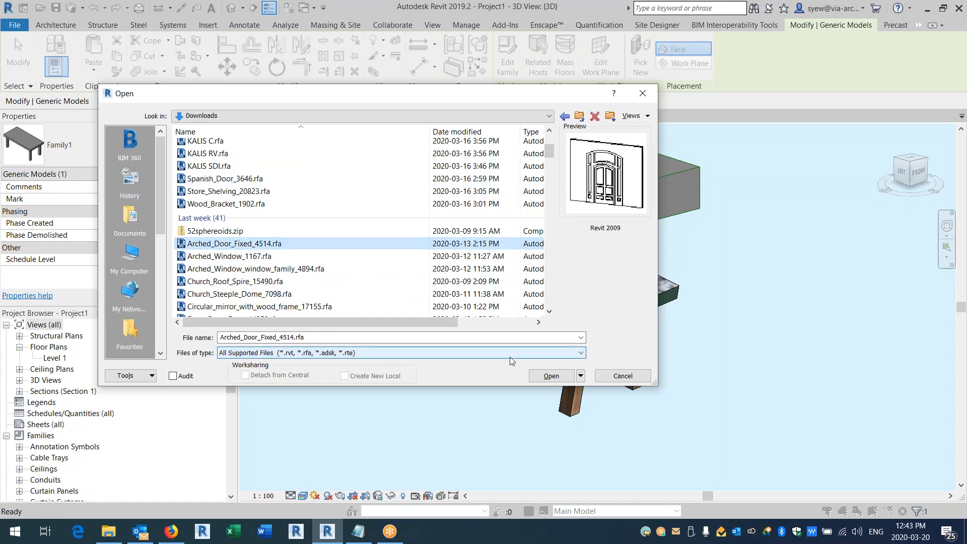
click(237, 282)
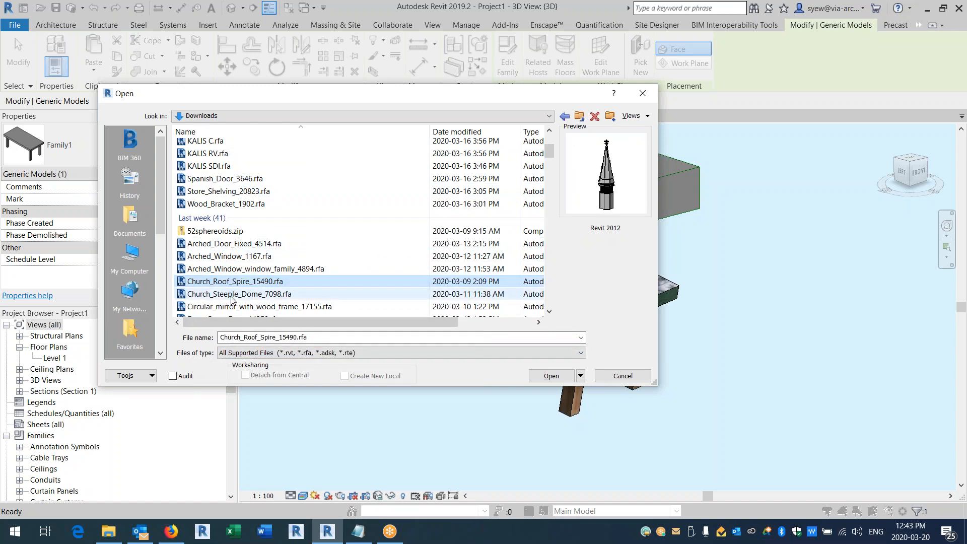
click(238, 296)
scroll(238, 297, down, 1)
click(221, 271)
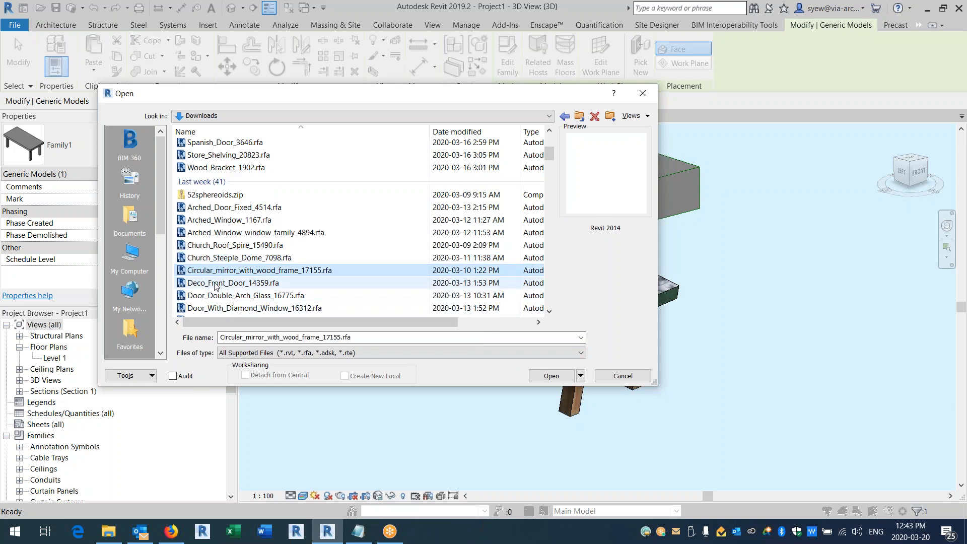
click(222, 207)
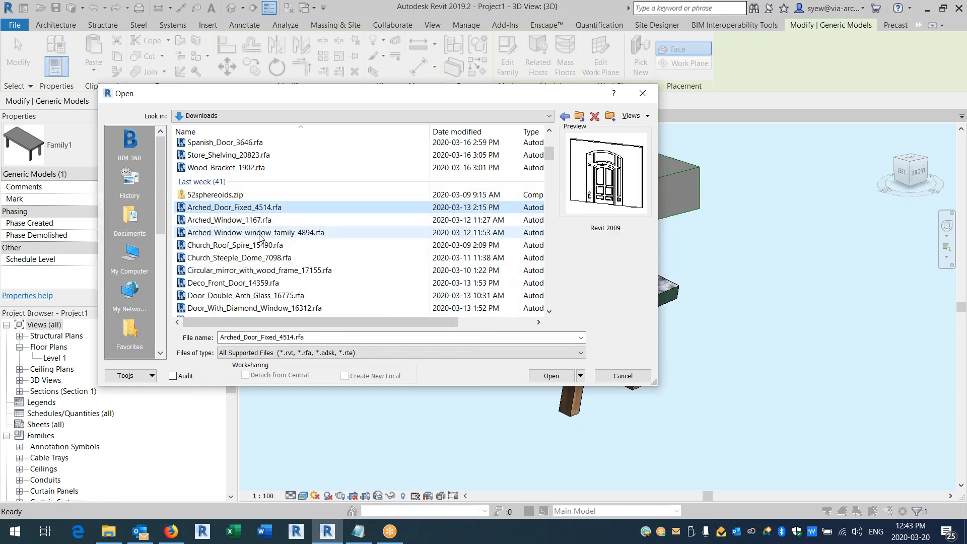
Step: Sort the Downloads files by modification date and preview the bolt, fence, KALIS, shelving, bracket and door families
click(446, 133)
click(254, 157)
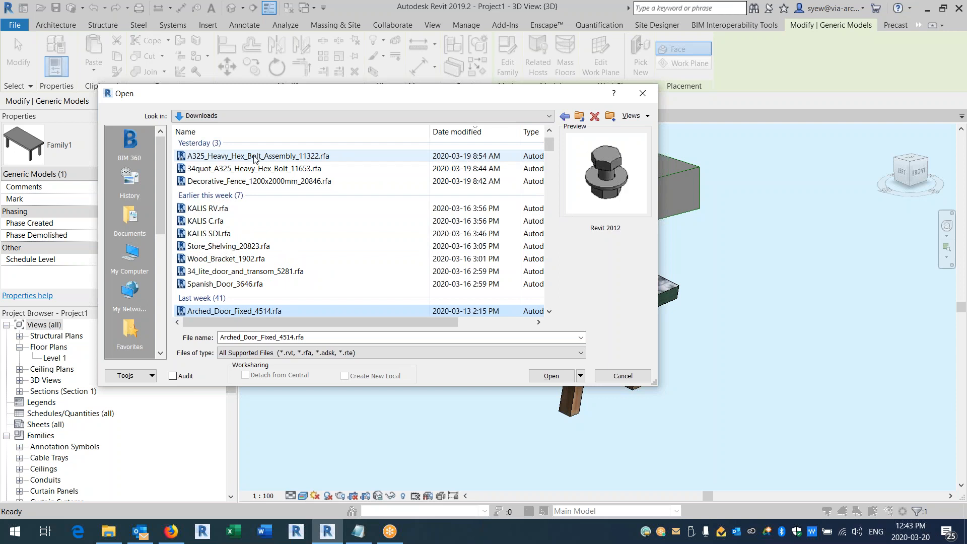
click(243, 169)
click(229, 182)
click(208, 209)
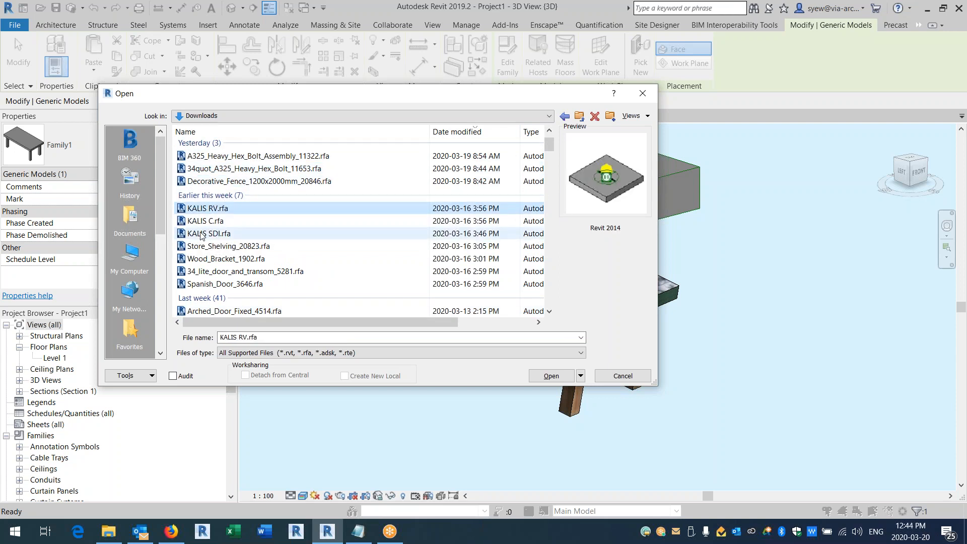
click(203, 246)
click(232, 259)
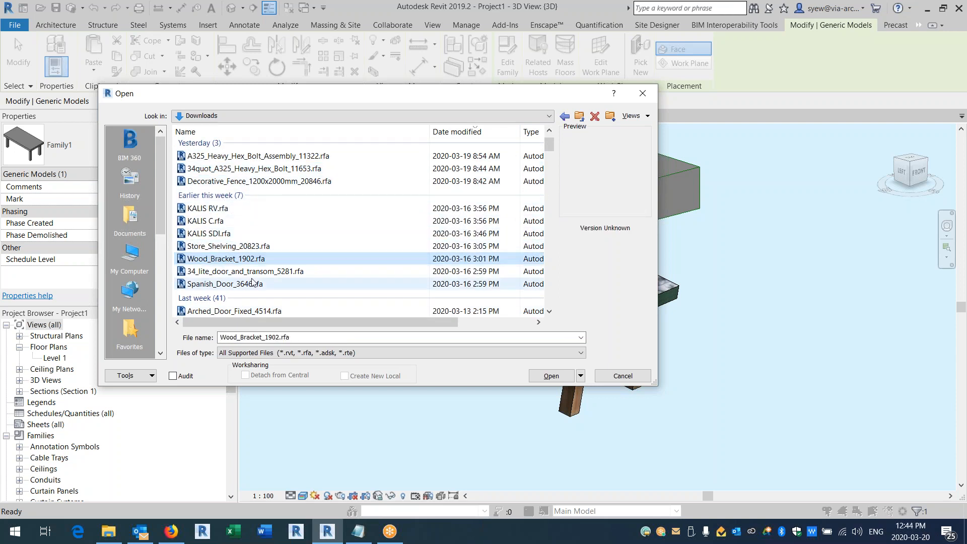
scroll(268, 277, down, 1)
click(262, 235)
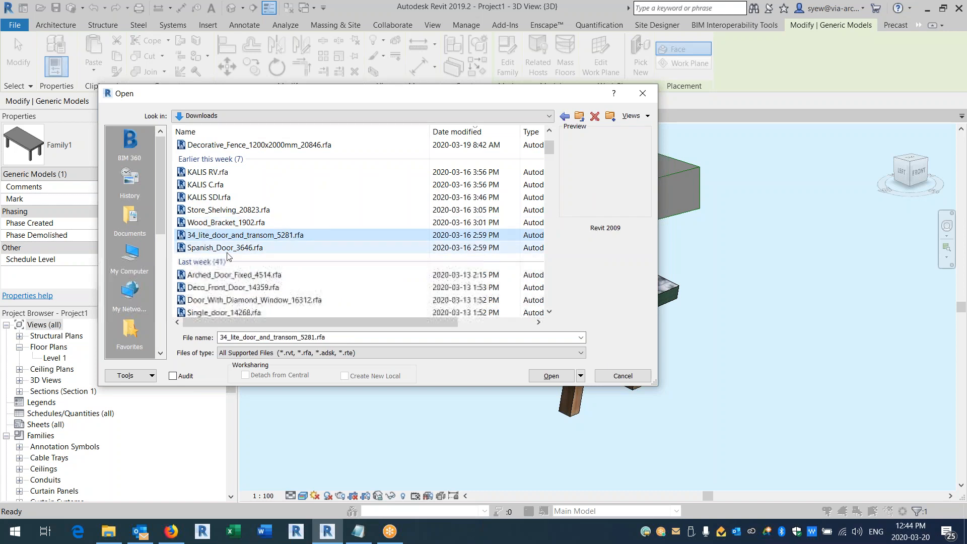
click(257, 249)
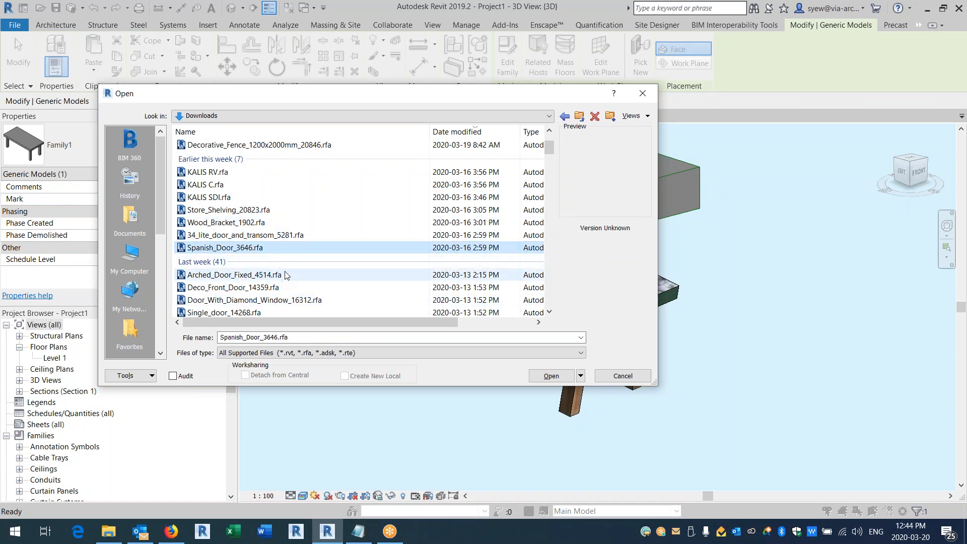
Step: Open the family file Arched_Door_Fixed_4514.rfa from the Downloads folder
scroll(250, 257, down, 1)
click(248, 240)
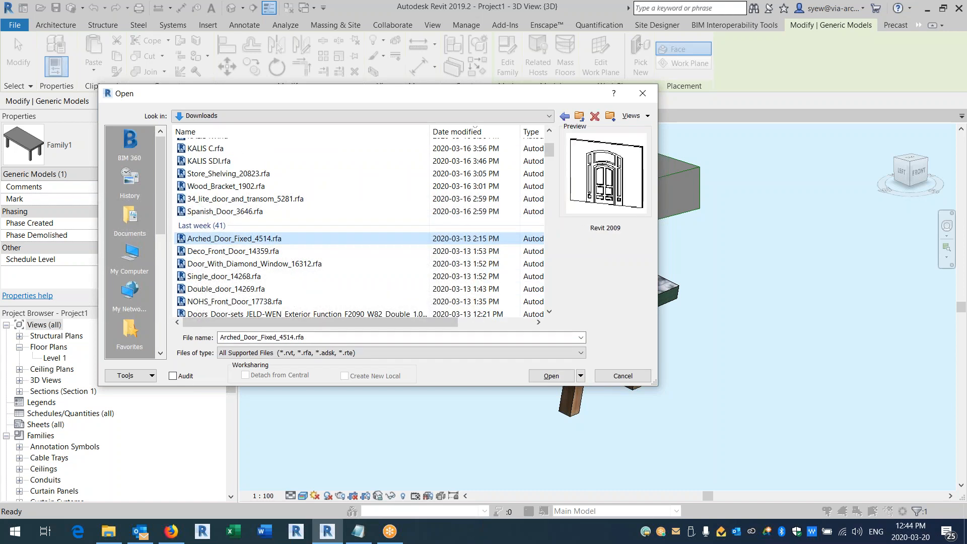
click(551, 376)
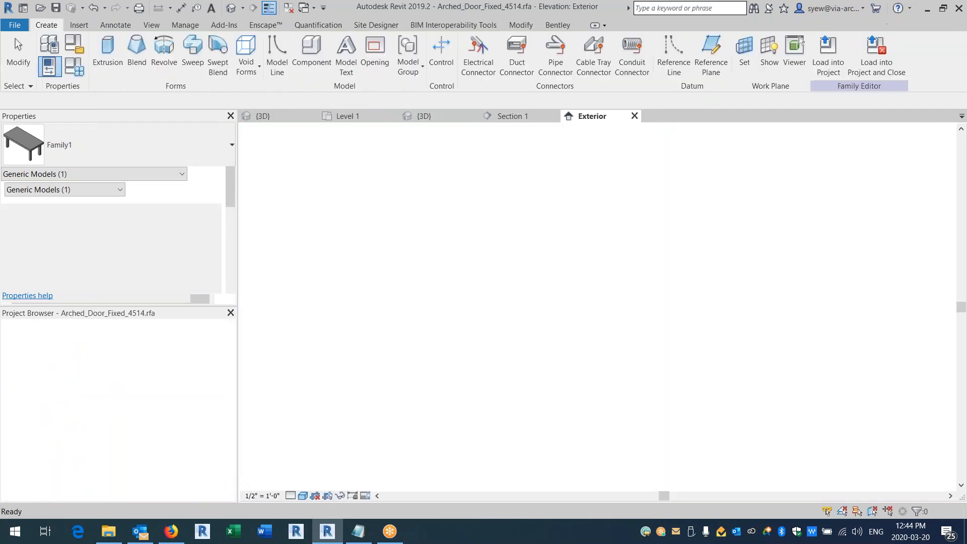
Step: Examine the arched door family in its 3D view and review its parameters in Family Types
click(232, 10)
shift+middle_drag(702, 351, 517, 360)
shift+middle_drag(601, 451, 474, 432)
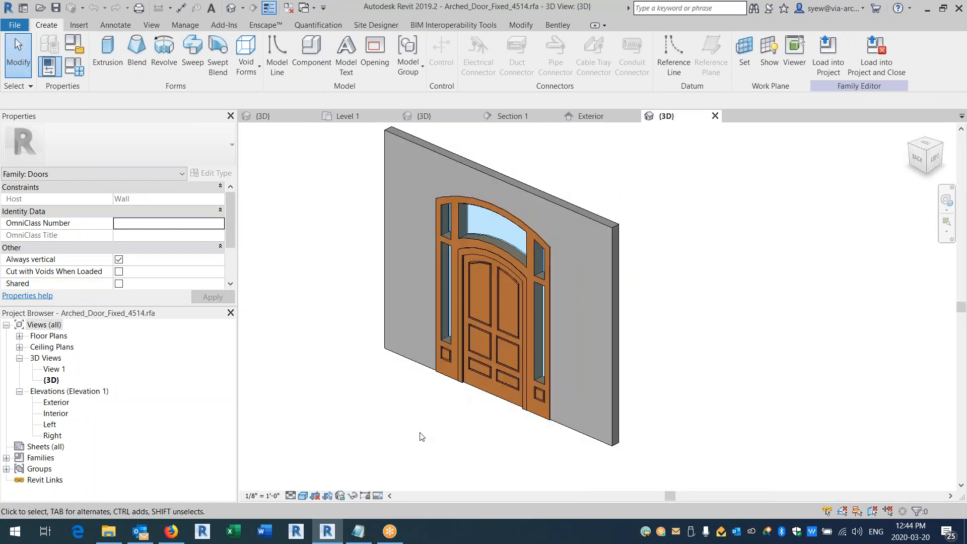
key(f)
key(t)
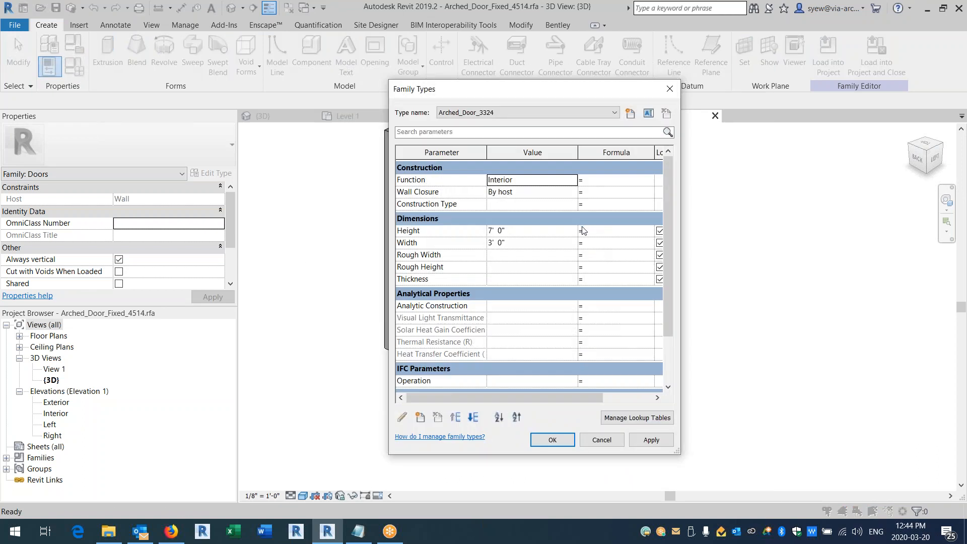
key(Return)
Step: Load the arched door family into Project1 and exit door placement
click(828, 51)
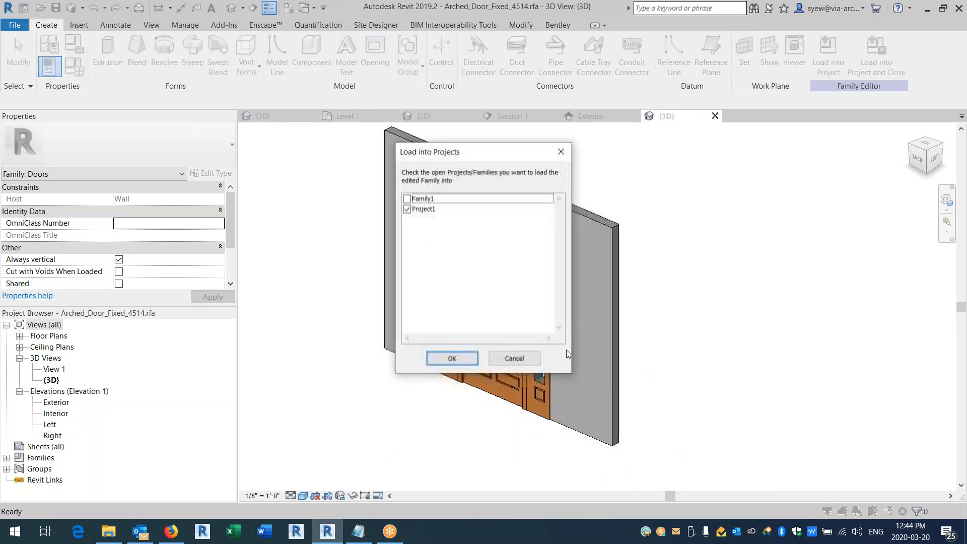
click(452, 359)
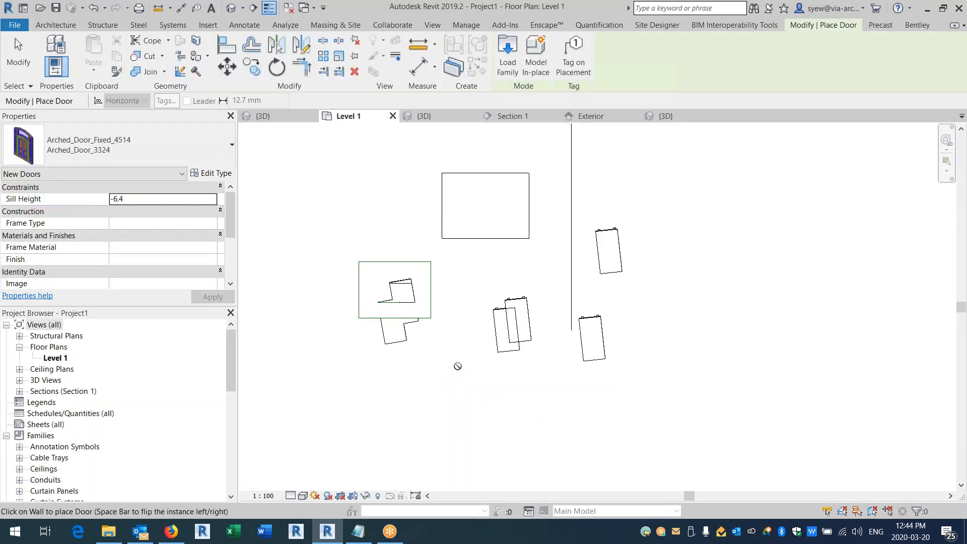
key(Escape)
key(Escape)
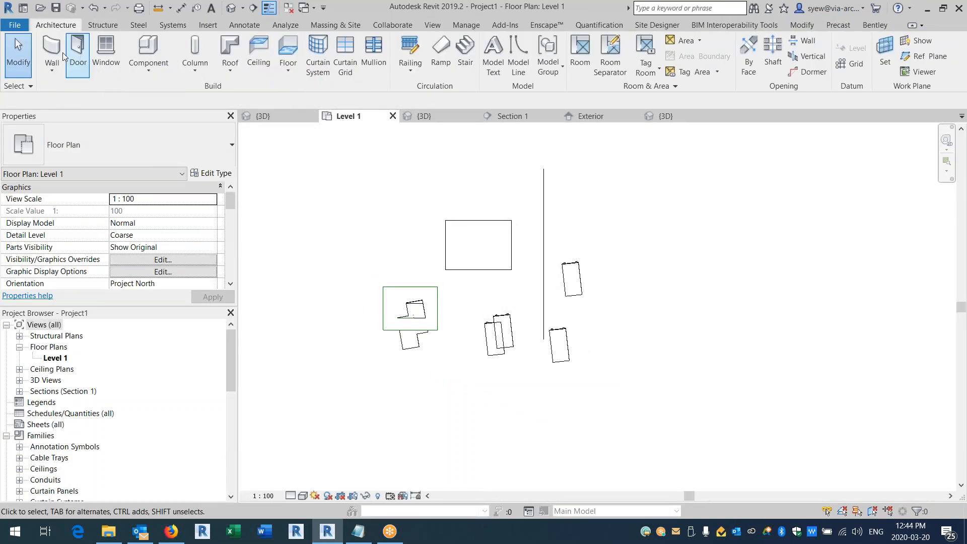
Step: Draw a horizontal wall about 18100 mm long above the existing objects in the Level 1 floor plan
key(w)
key(a)
click(336, 191)
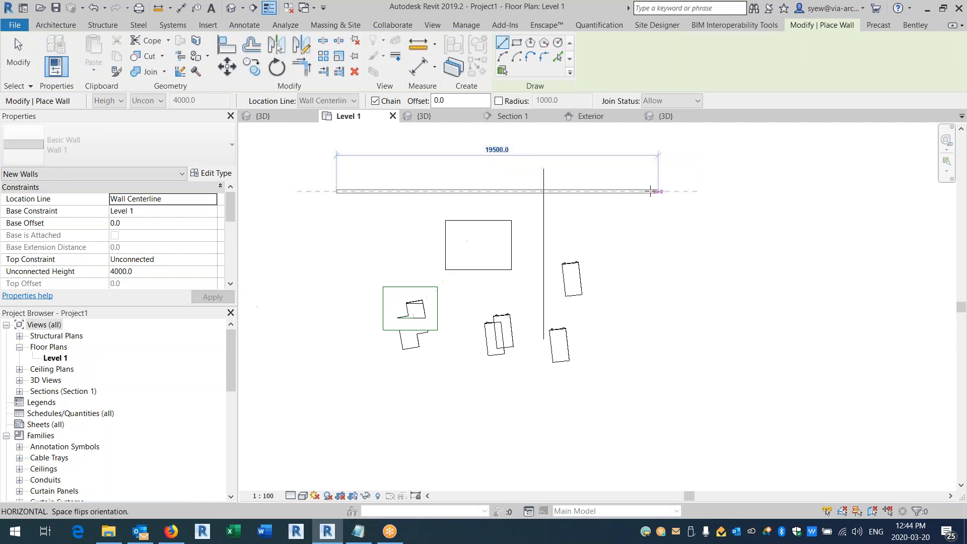
click(636, 191)
key(Escape)
key(Escape)
Step: Place an Arched_Door_Fixed_4514 door in the new wall, about 5500 mm from its left end
scroll(438, 207, up, 2)
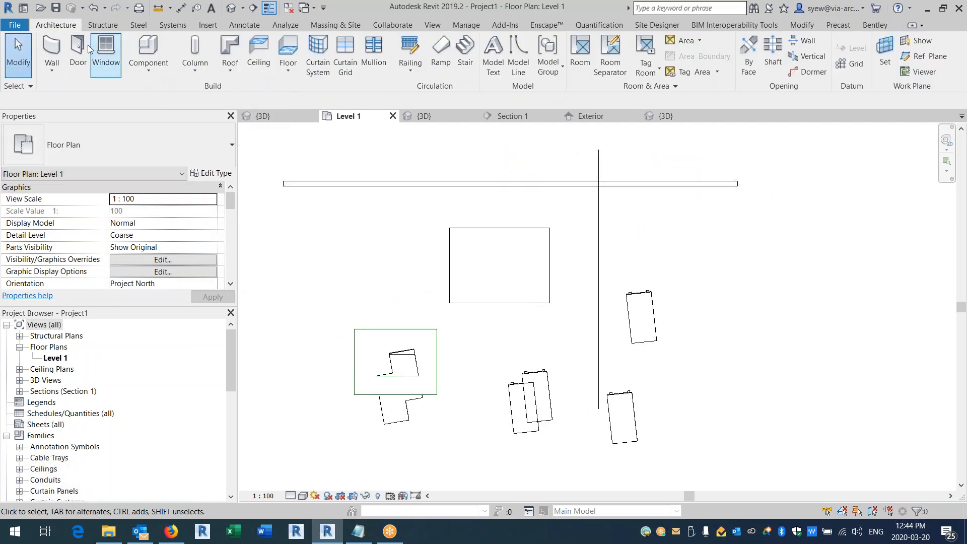
key(d)
key(r)
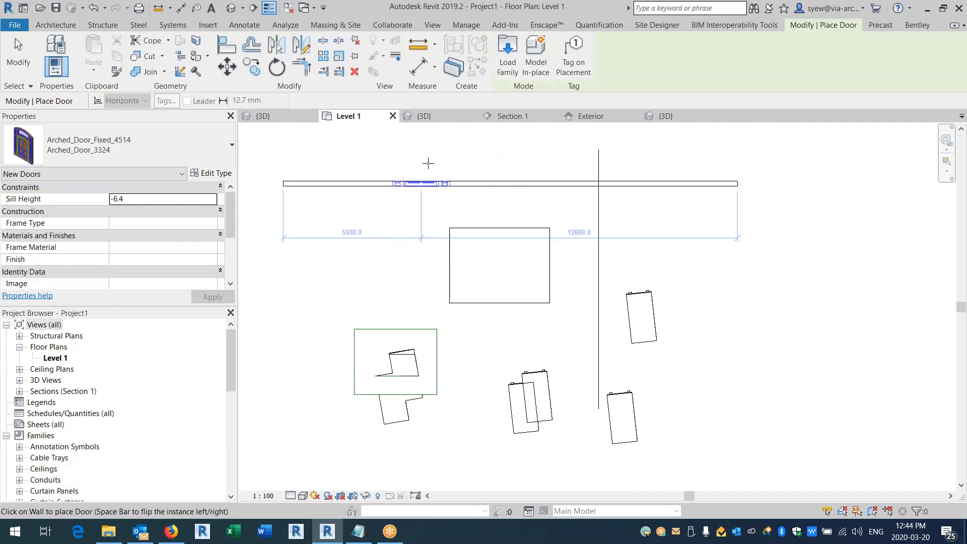
key(Escape)
scroll(432, 160, up, 3)
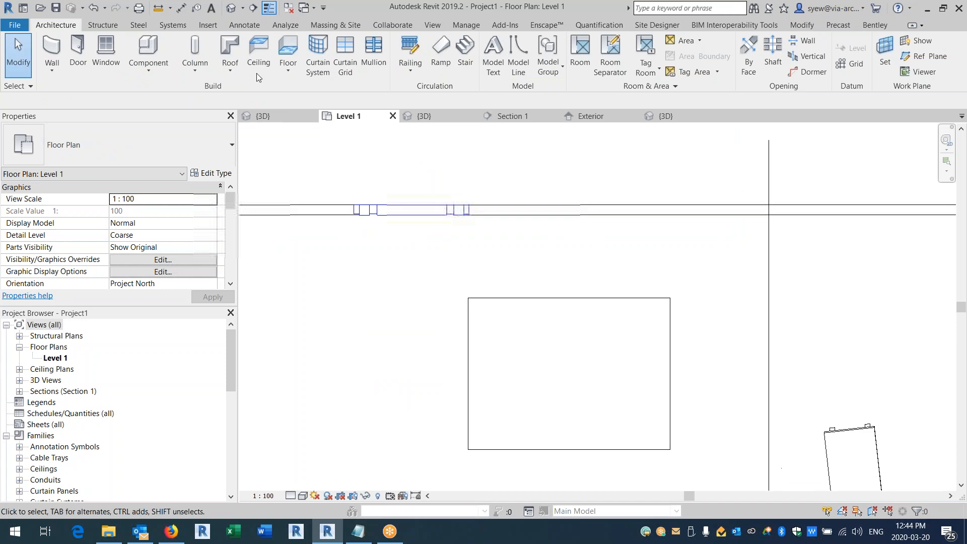
Step: Show the placed door in the project's 3D view and change the view's visual style
click(228, 10)
scroll(538, 365, down, 5)
shift+middle_drag(537, 366, 734, 385)
scroll(615, 395, up, 6)
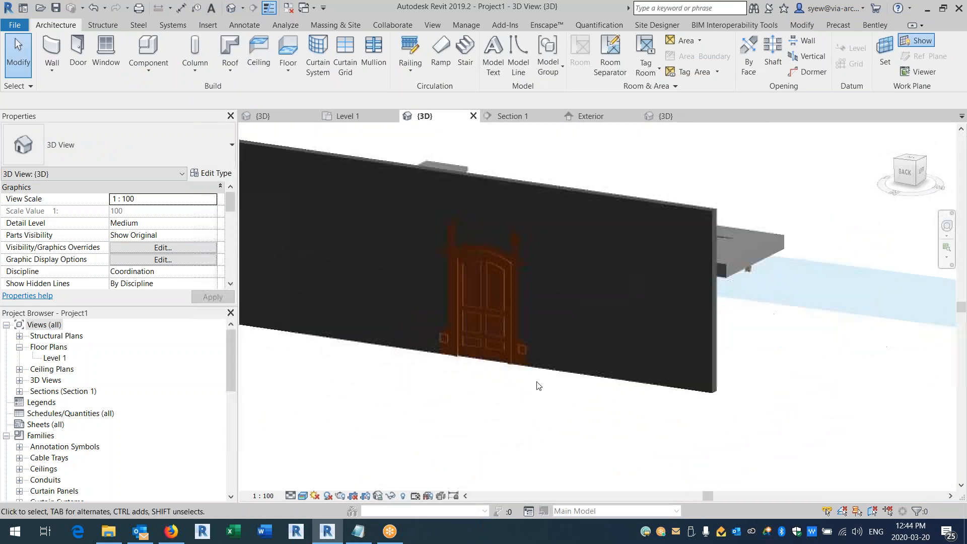
click(303, 496)
click(329, 446)
mouse_move(562, 421)
shift+middle_down()
mouse_move(697, 432)
mouse_move(426, 378)
shift+middle_up()
scroll(601, 229, up, 5)
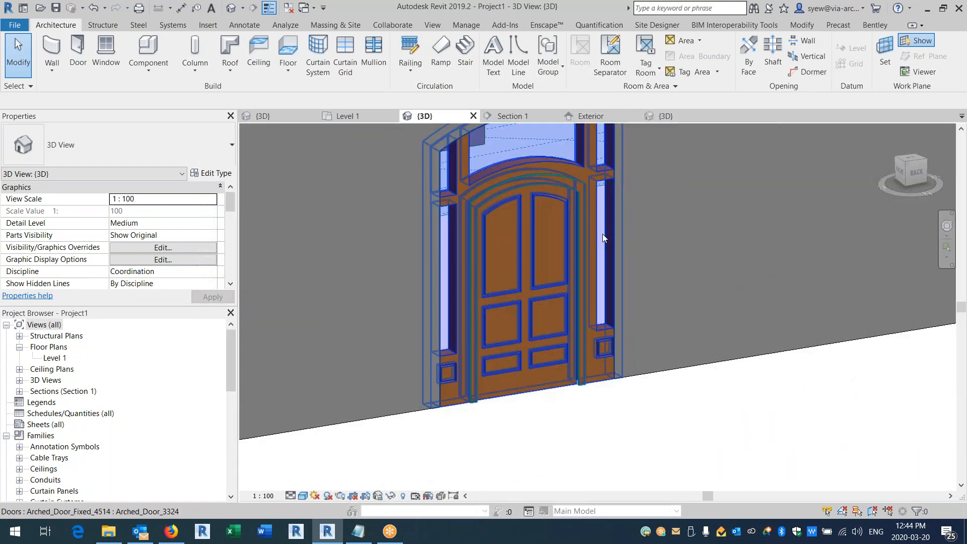
Step: Select the arched door and examine how its frame, sidelights and base sit in the wall
click(602, 237)
scroll(602, 339, up, 3)
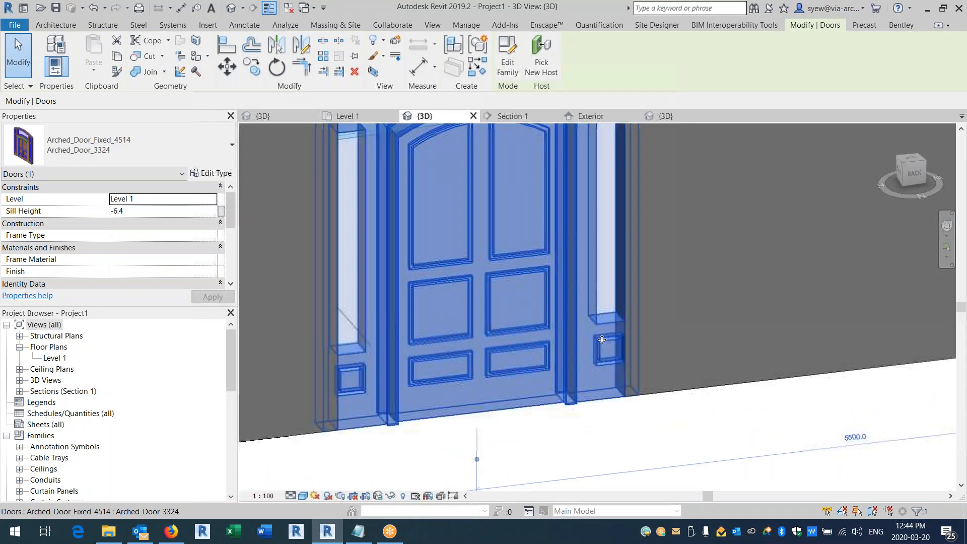
shift+middle_drag(477, 459, 355, 429)
scroll(360, 398, up, 4)
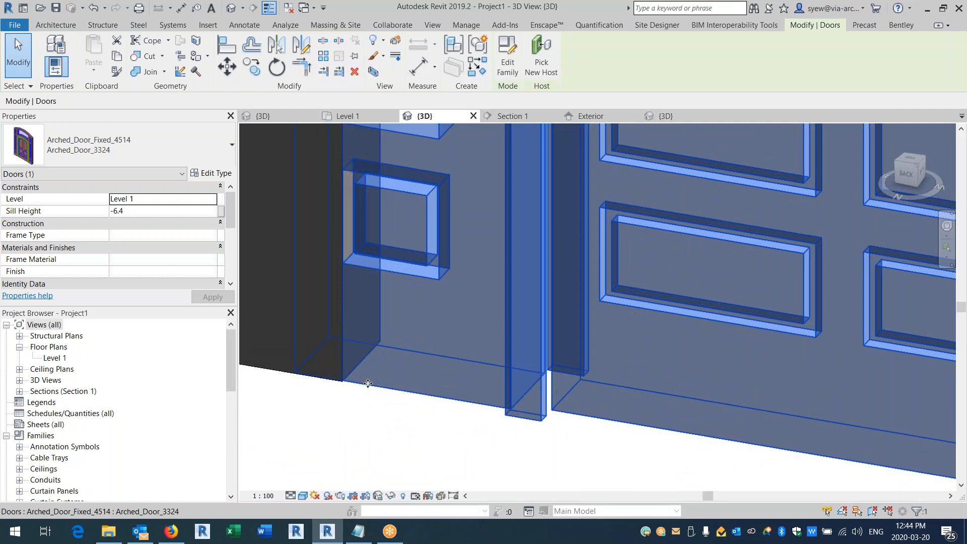
scroll(371, 382, down, 5)
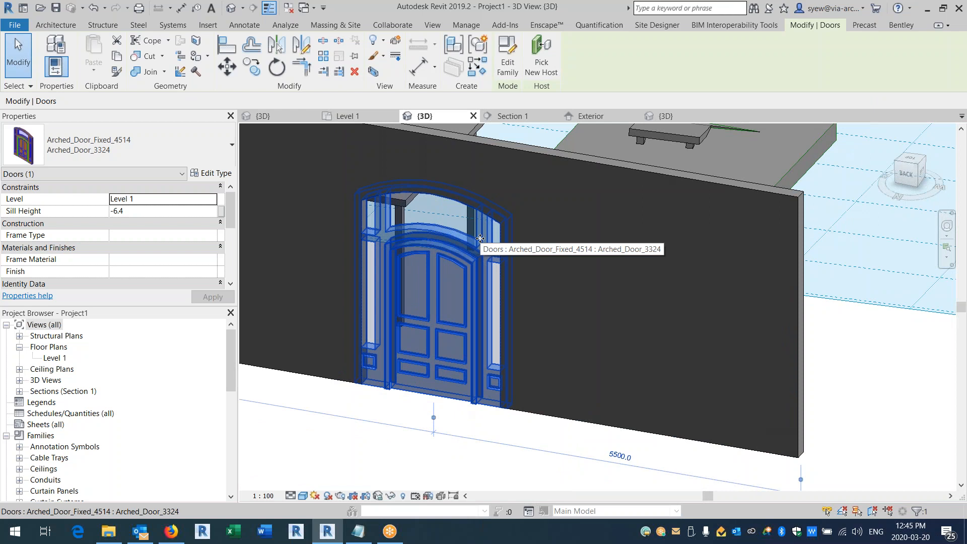
Step: Open the placed arched door's family for editing, check its host wall and show the family in 3D
double_click(480, 238)
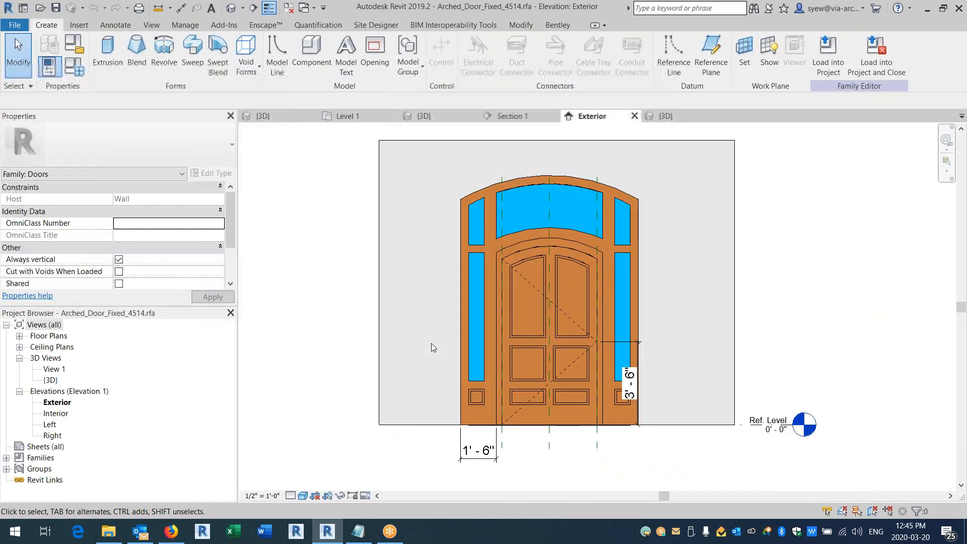
click(677, 425)
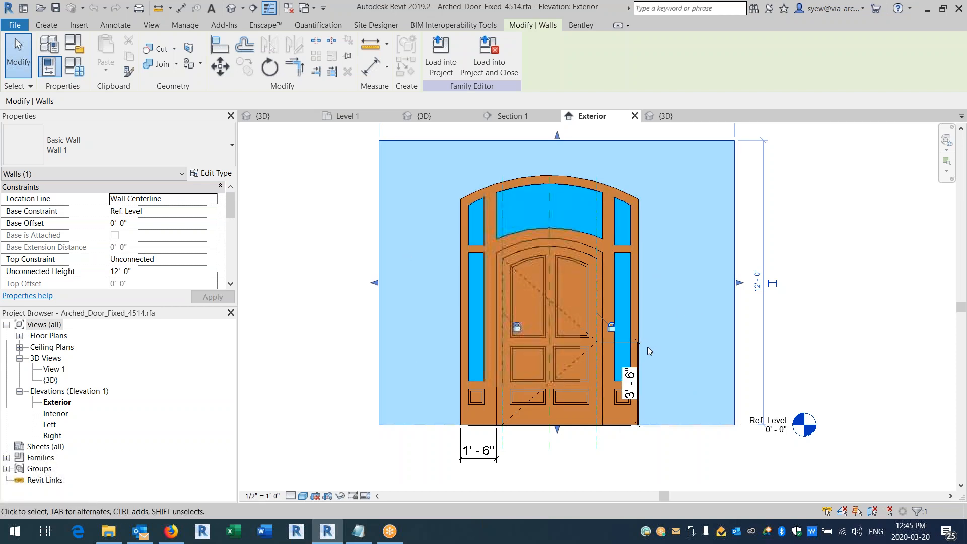
click(232, 8)
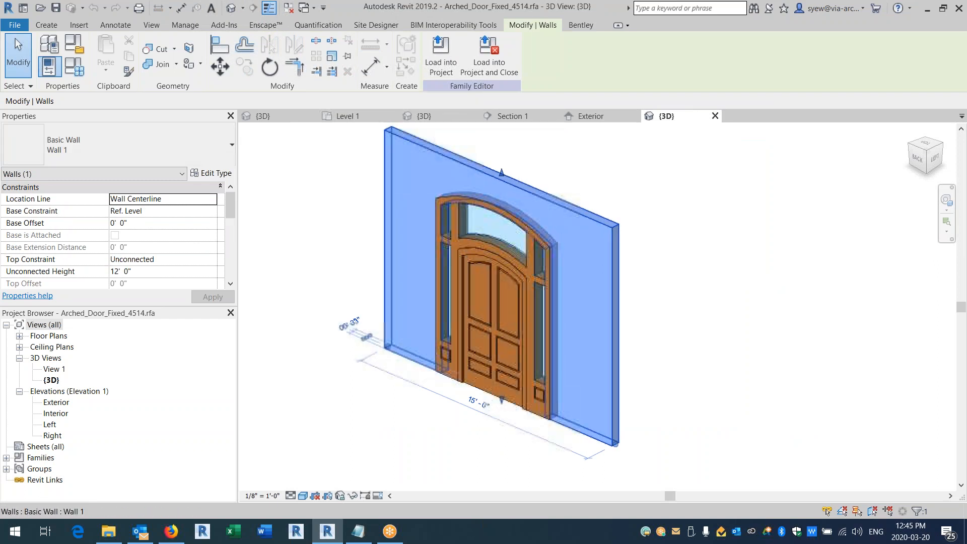
key(Escape)
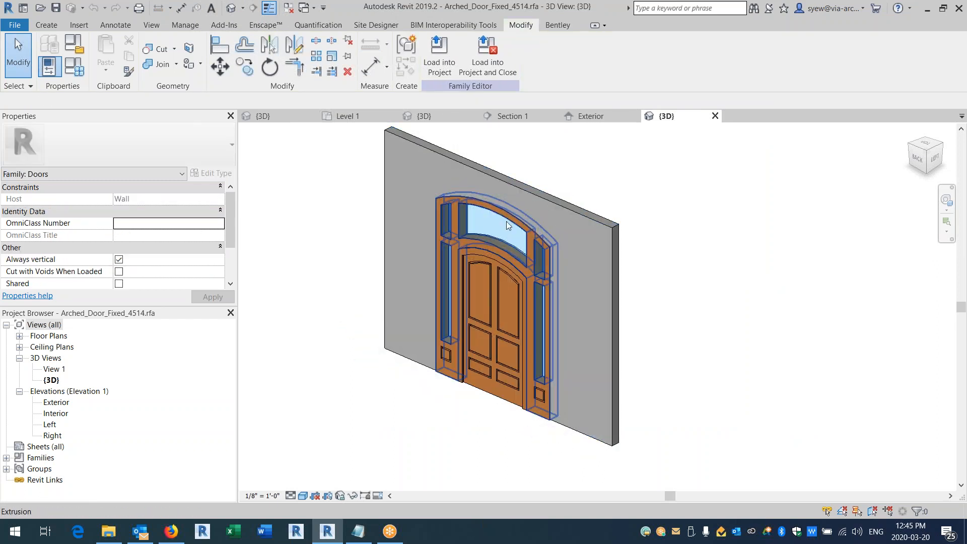
Step: Temporarily hide the wood extrusion framing the door and transom in the family's 3D view
click(499, 260)
scroll(500, 260, up, 2)
right_click(348, 392)
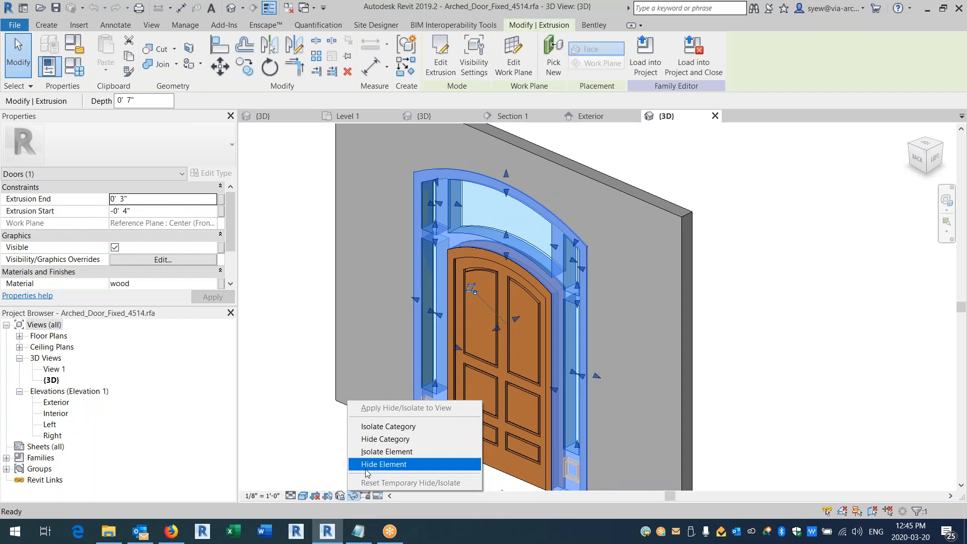
click(412, 461)
Step: Temporarily hide the glass extrusion that fills the arched transom and the small upper sidelights
mouse_move(435, 206)
shift+middle_down()
mouse_move(433, 180)
mouse_move(433, 199)
shift+middle_up()
click(440, 214)
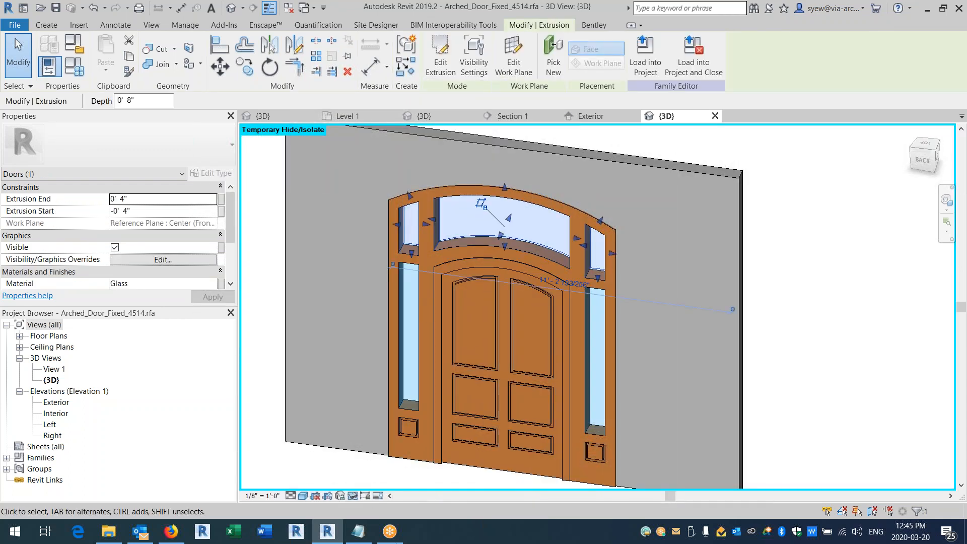
click(352, 495)
click(368, 478)
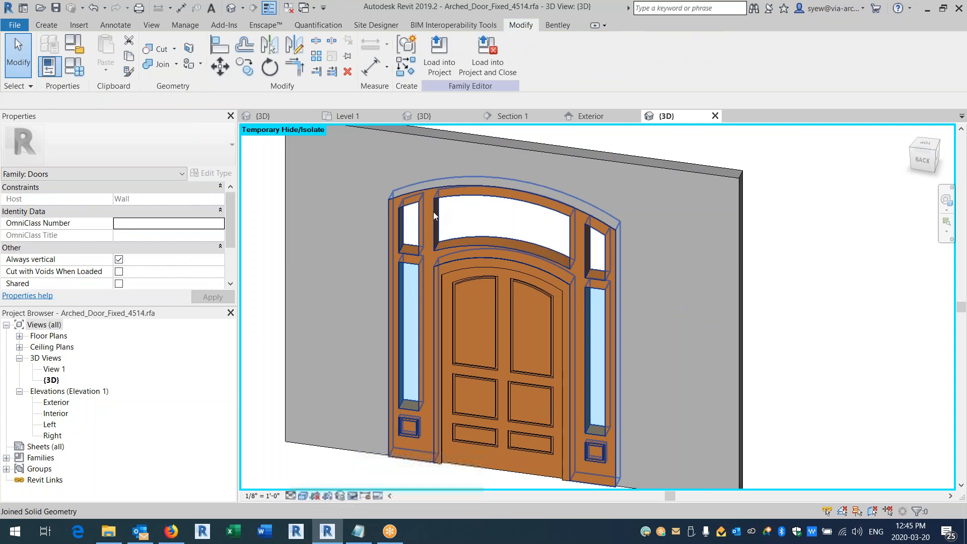
Step: Temporarily hide the joined wood frame surrounding the sidelights and arched transom in the family's 3D view
click(433, 212)
click(353, 496)
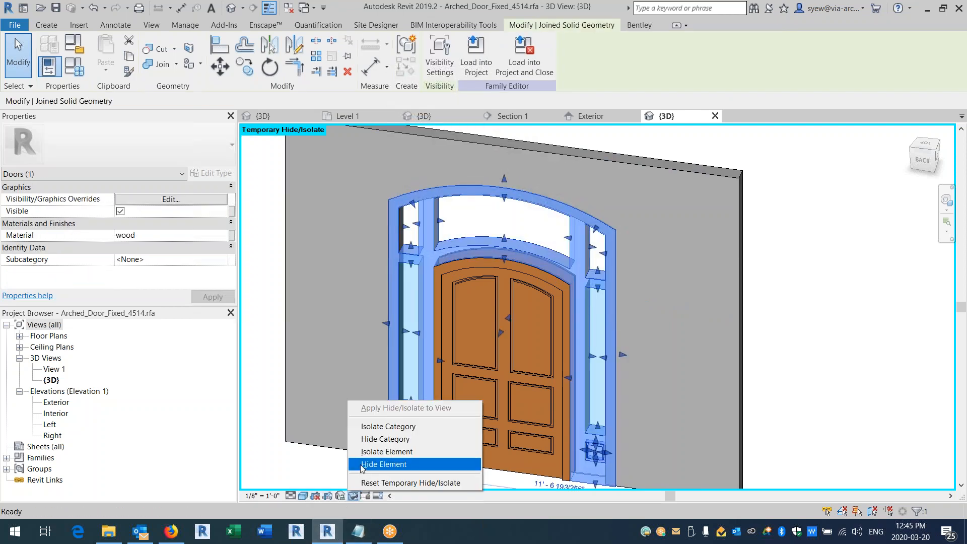
click(384, 462)
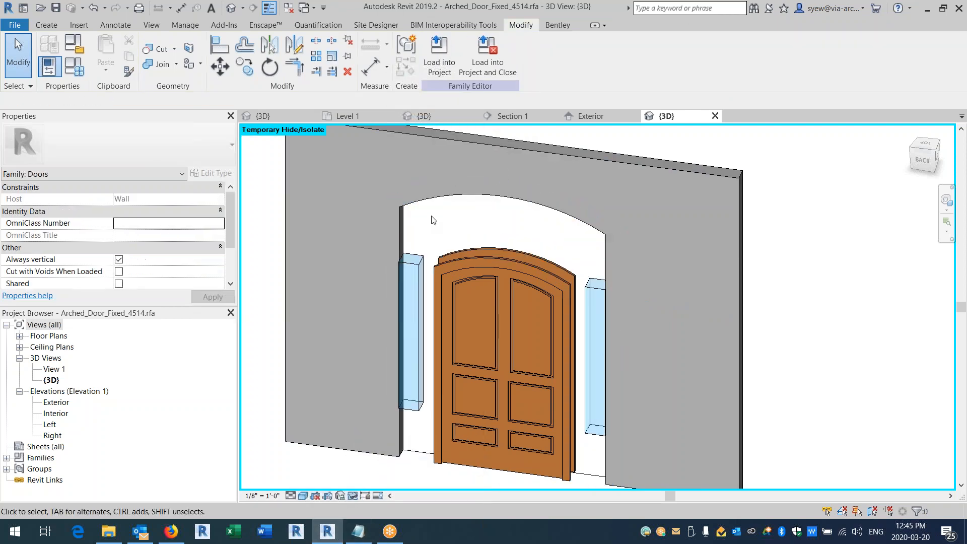
Step: Edit the wall opening cut's sketch in the Exterior elevation and delete its existing boundary lines
click(405, 236)
click(440, 55)
scroll(481, 208, down, 3)
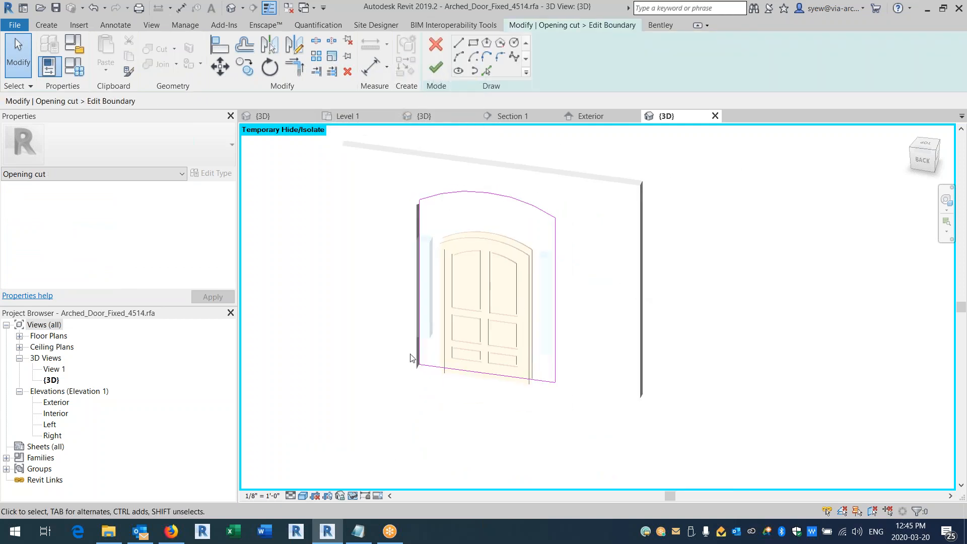
double_click(56, 403)
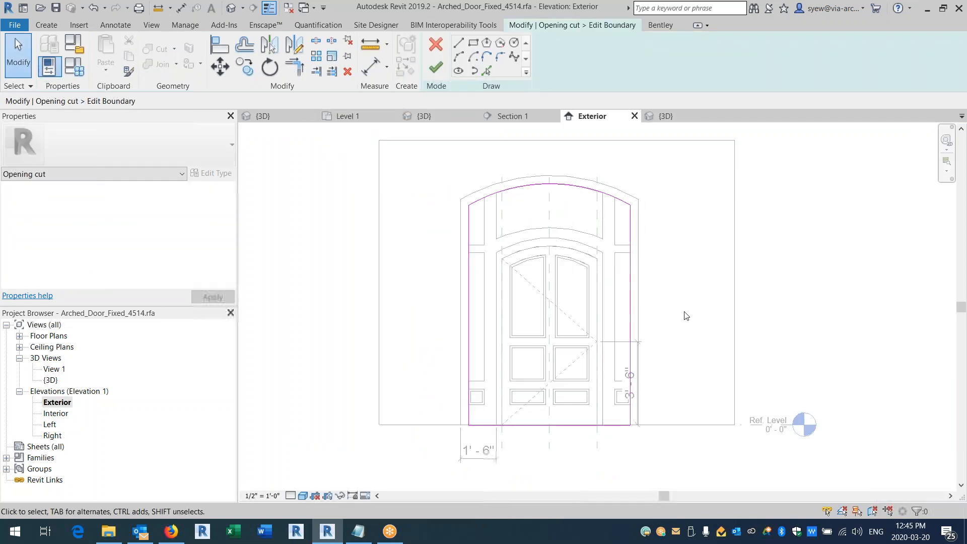
scroll(644, 294, up, 2)
middle_drag(643, 294, 662, 316)
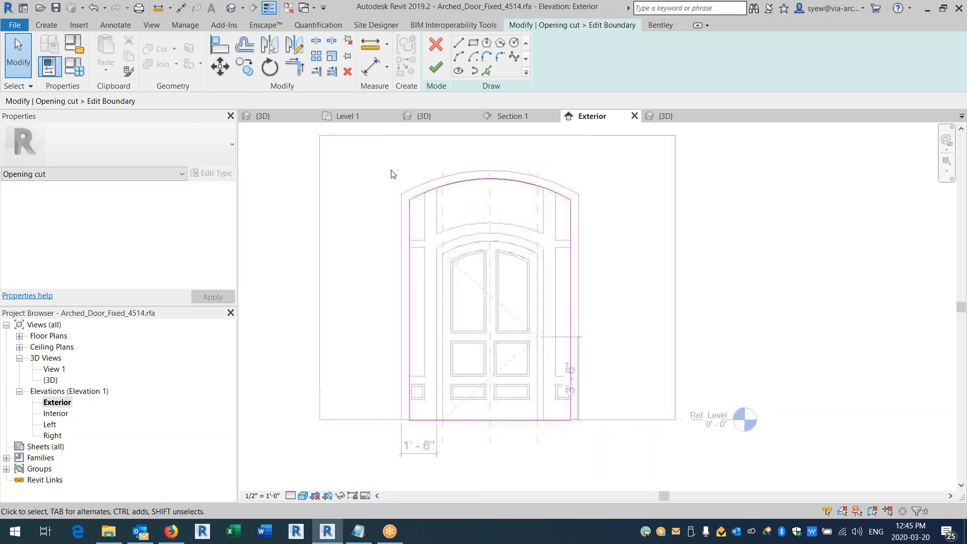
click(644, 442)
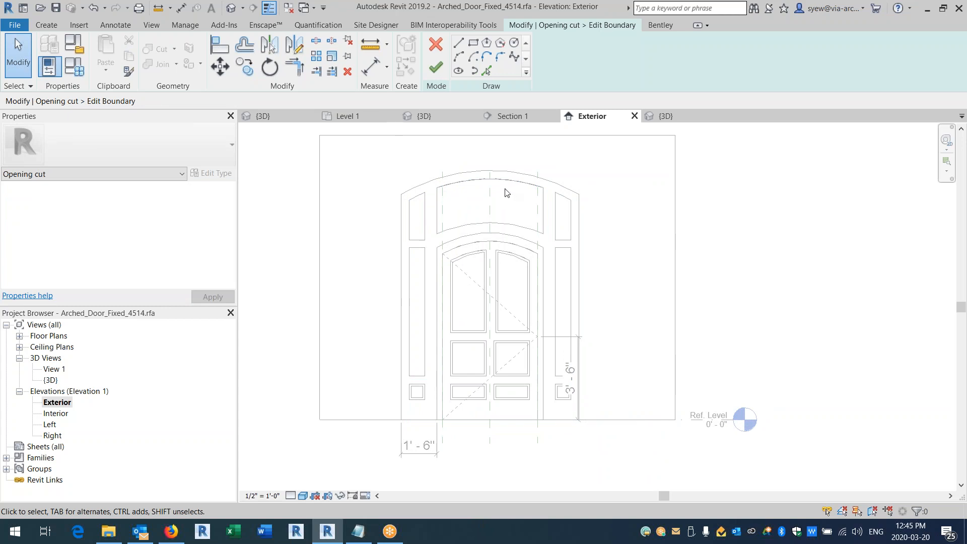
Step: Trace a new opening boundary from the frame's two outer side edges, the Ref. Level line and the outer top arch, using Pick Lines
click(485, 71)
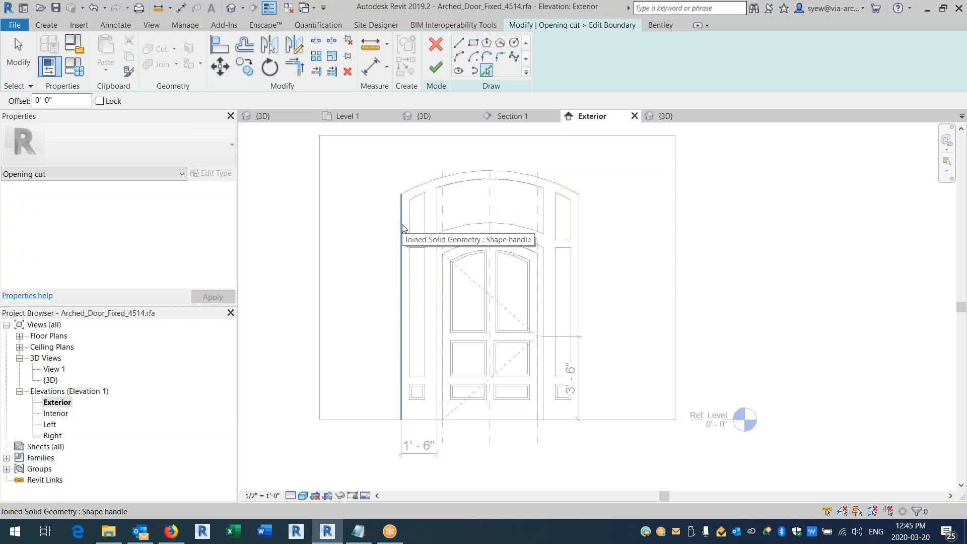
click(402, 225)
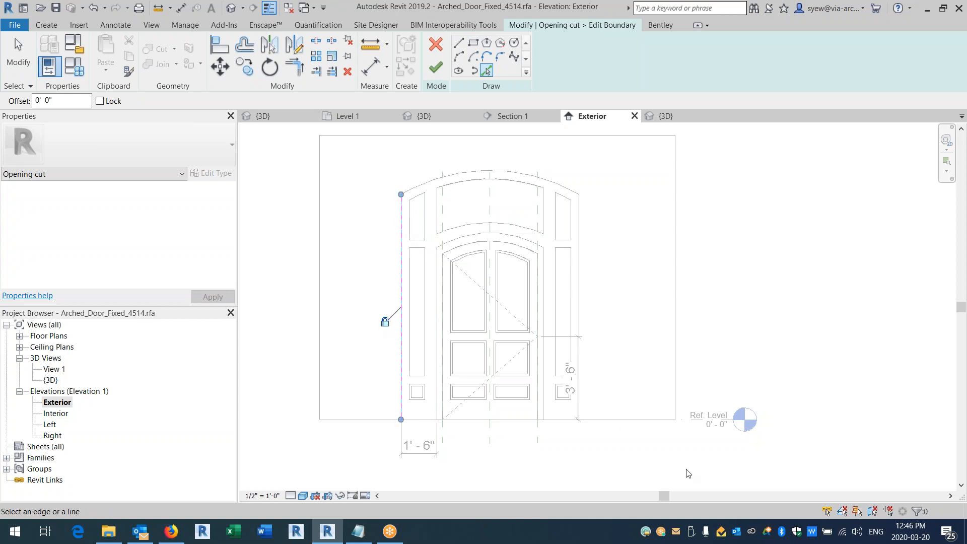
click(708, 422)
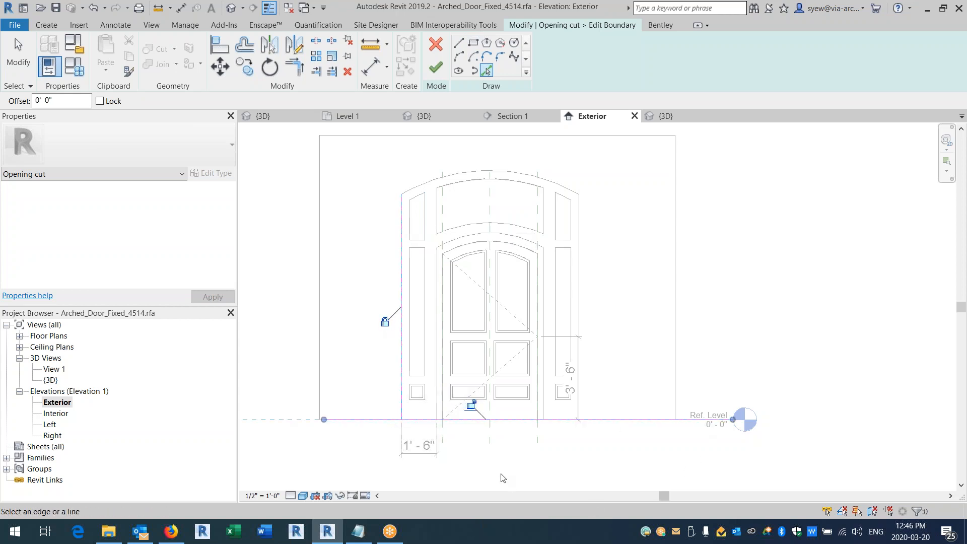
click(581, 227)
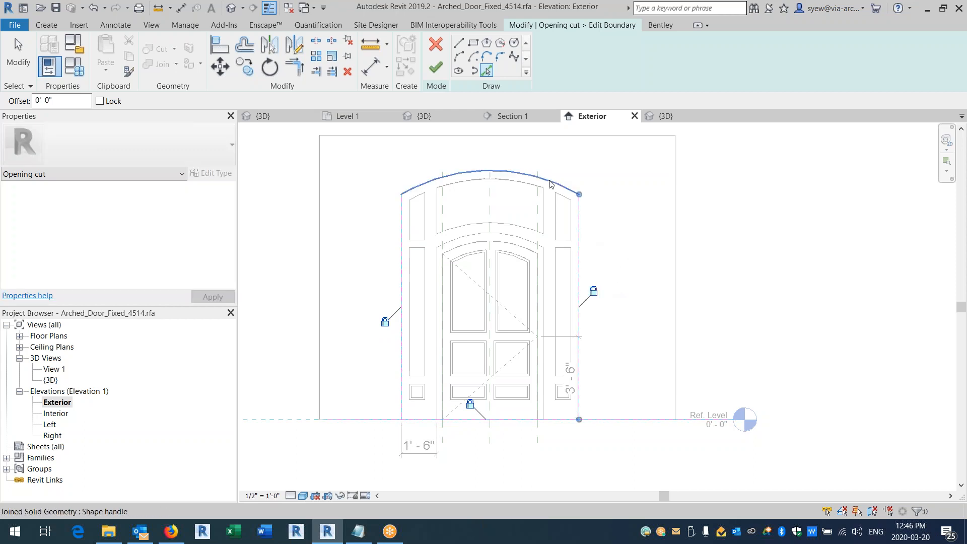
click(526, 175)
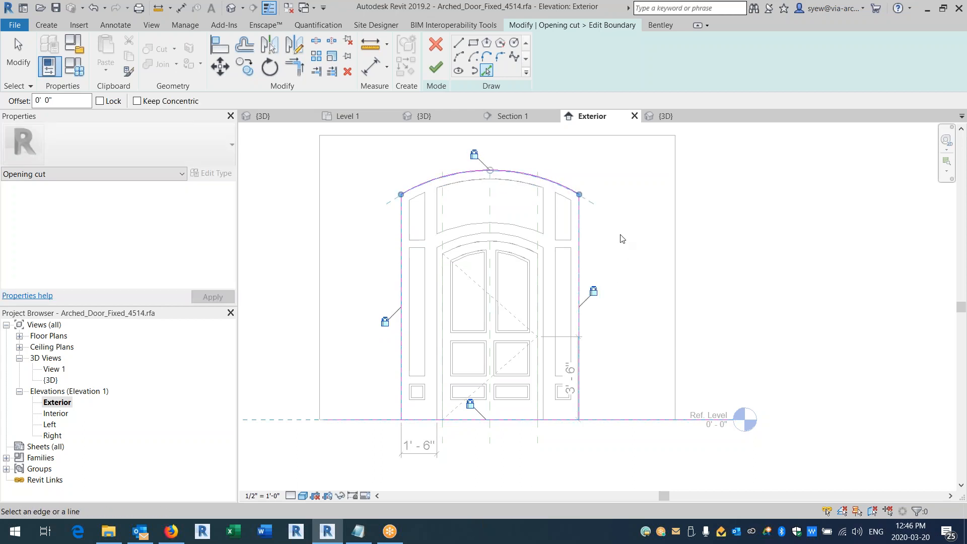
key(Escape)
key(Escape)
Step: Trim the bottom corners of the opening boundary into a closed loop and finish the sketch
key(t)
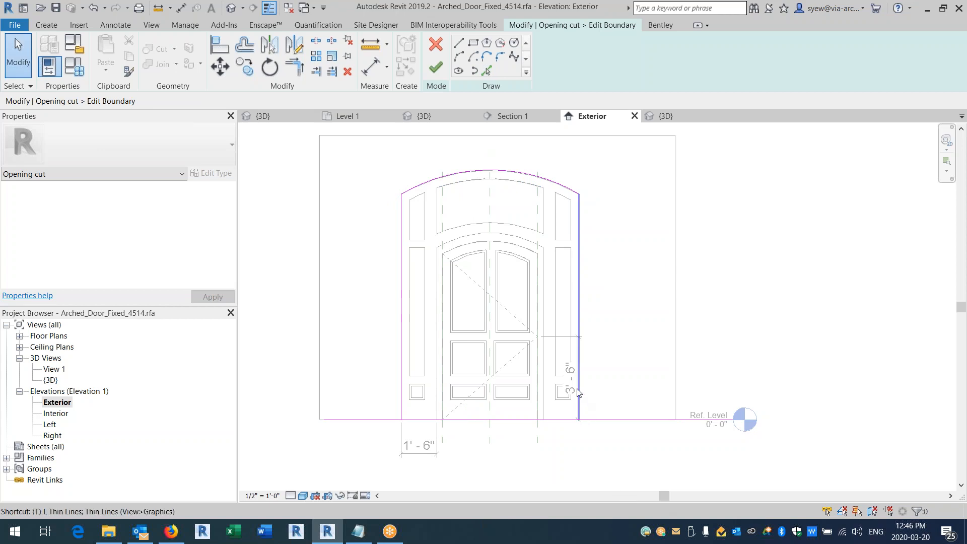
key(r)
click(579, 390)
click(566, 420)
click(406, 422)
click(402, 400)
key(Escape)
key(Escape)
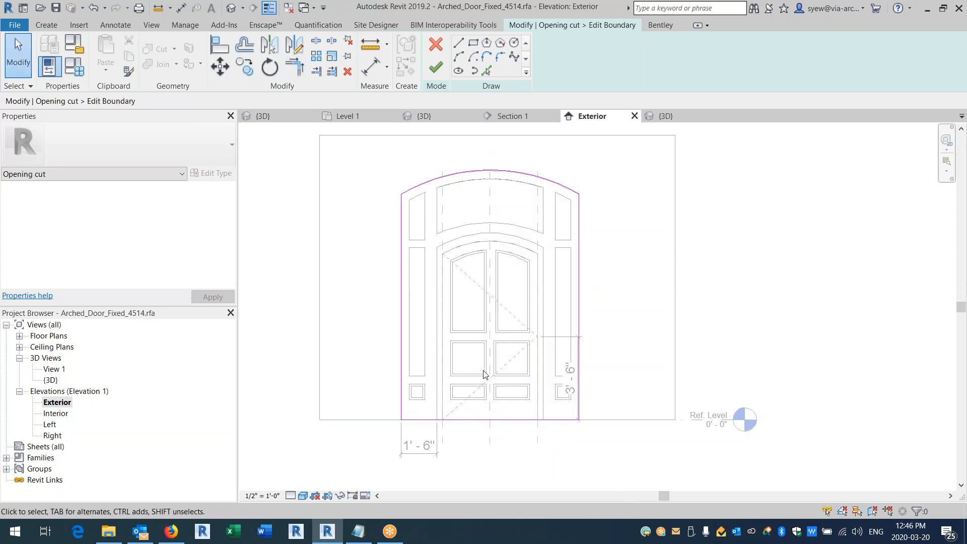
click(435, 66)
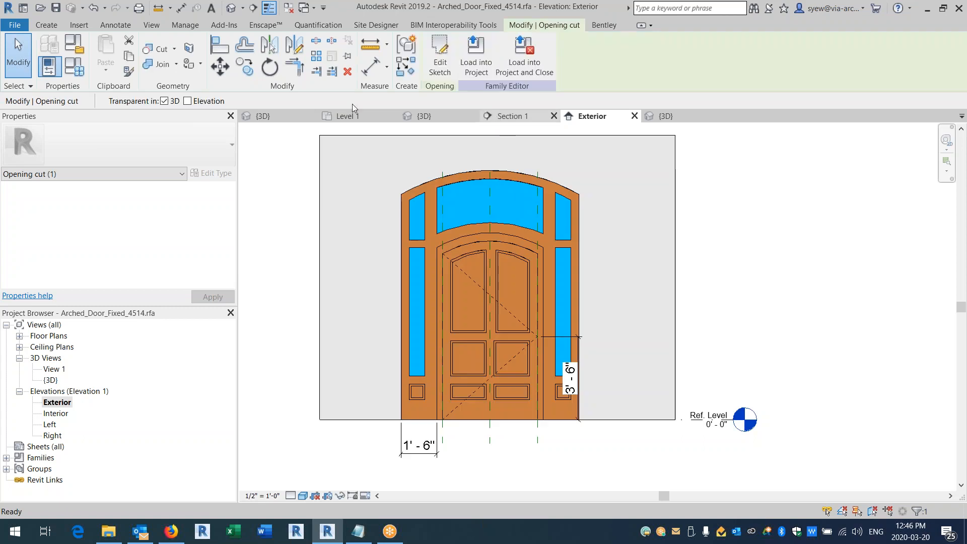
Step: Load the edited door family into Project1, overwriting the existing version and its parameter values, and check its fit in the wall
click(477, 55)
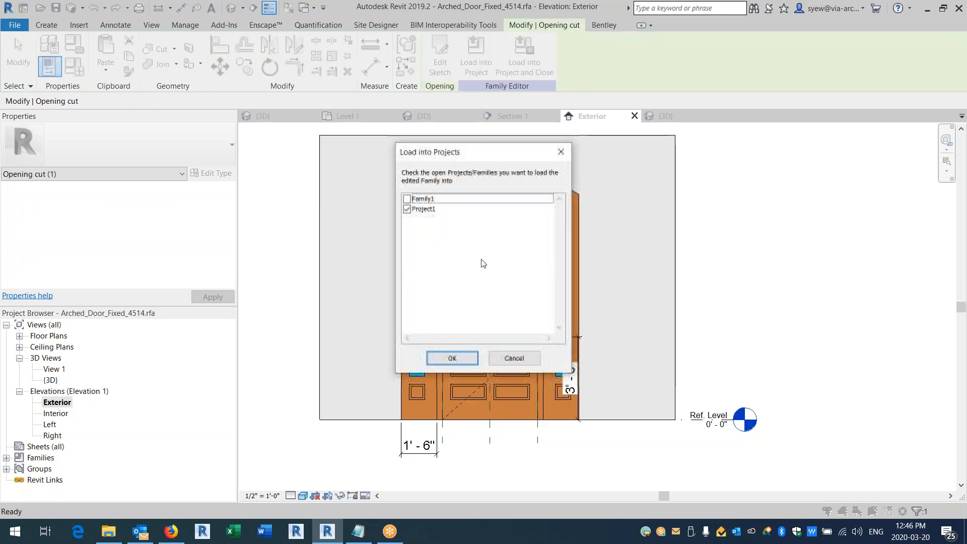
click(457, 357)
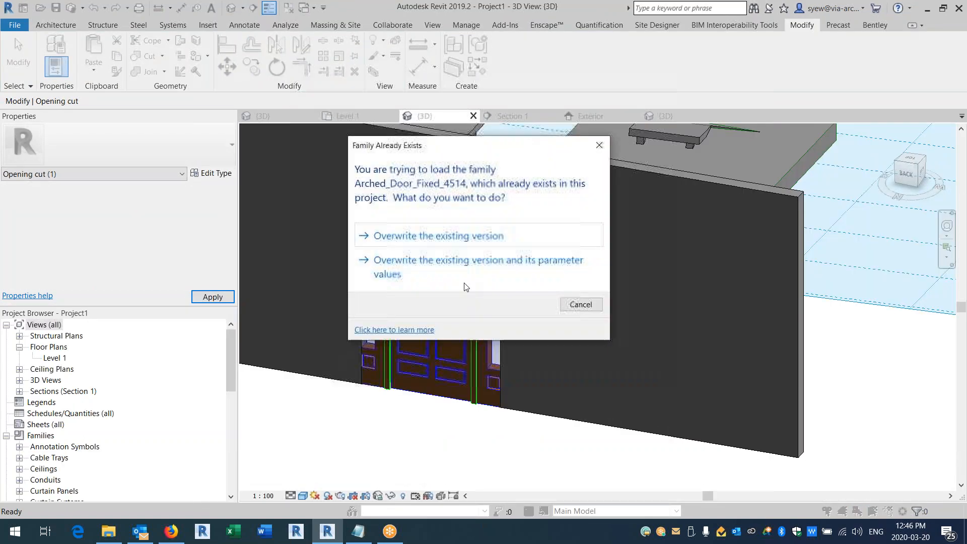
click(465, 283)
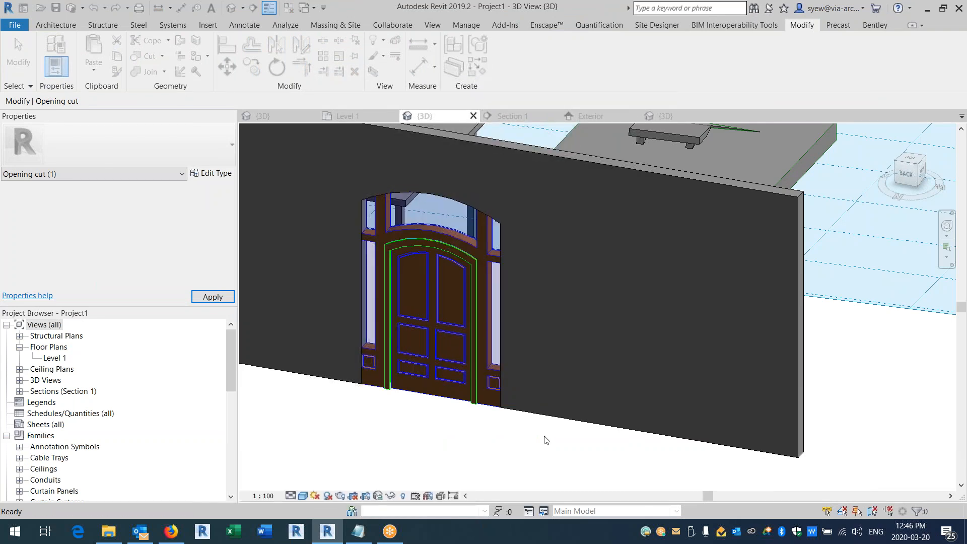
shift+middle_drag(524, 444, 668, 403)
shift+middle_drag(604, 328, 353, 353)
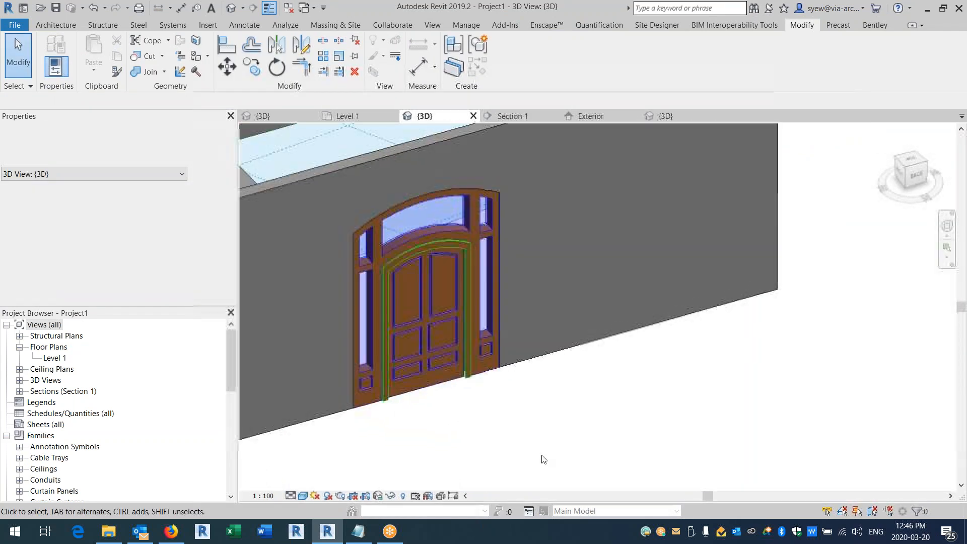
scroll(487, 425, up, 2)
middle_drag(501, 391, 568, 442)
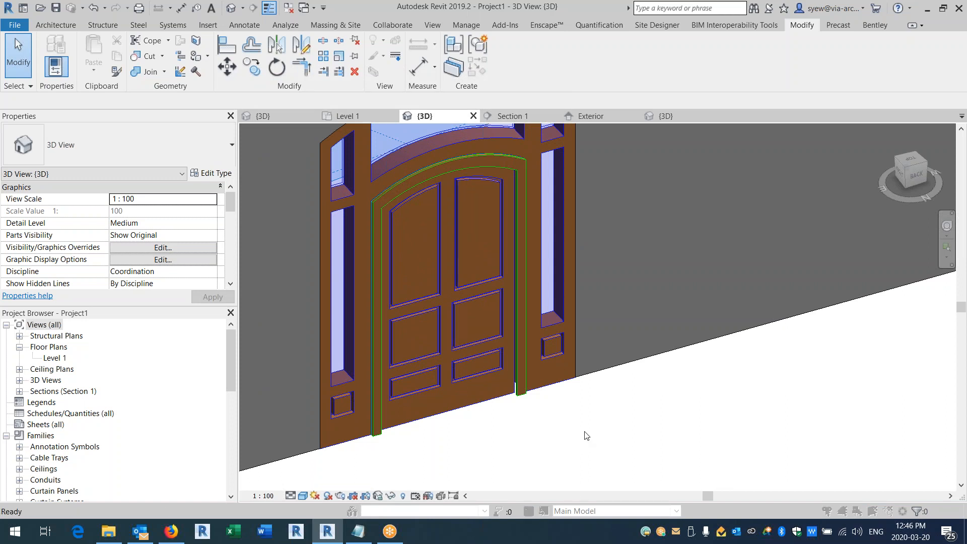
Step: Set the object style line color to Black for the Doors category and all its subcategories in the project
key(v)
key(v)
key(Return)
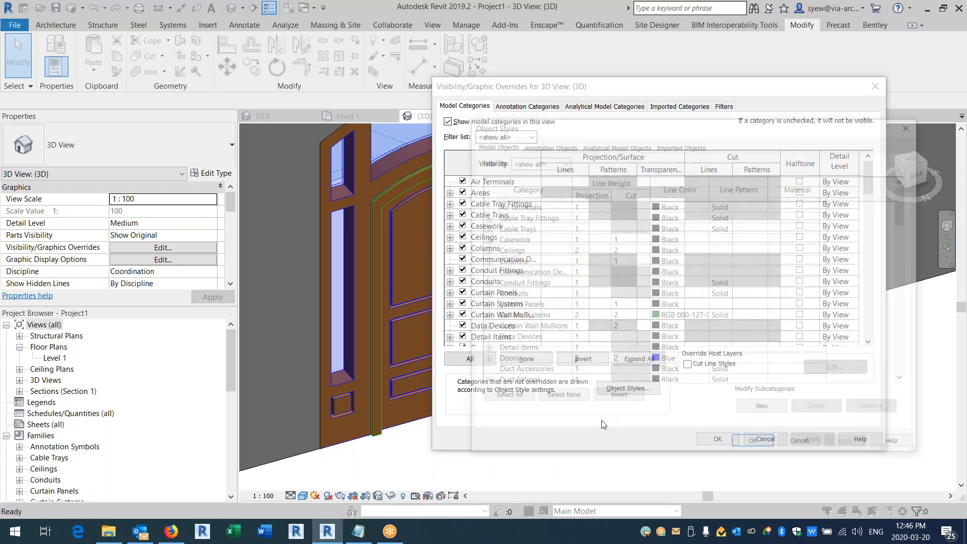
click(484, 361)
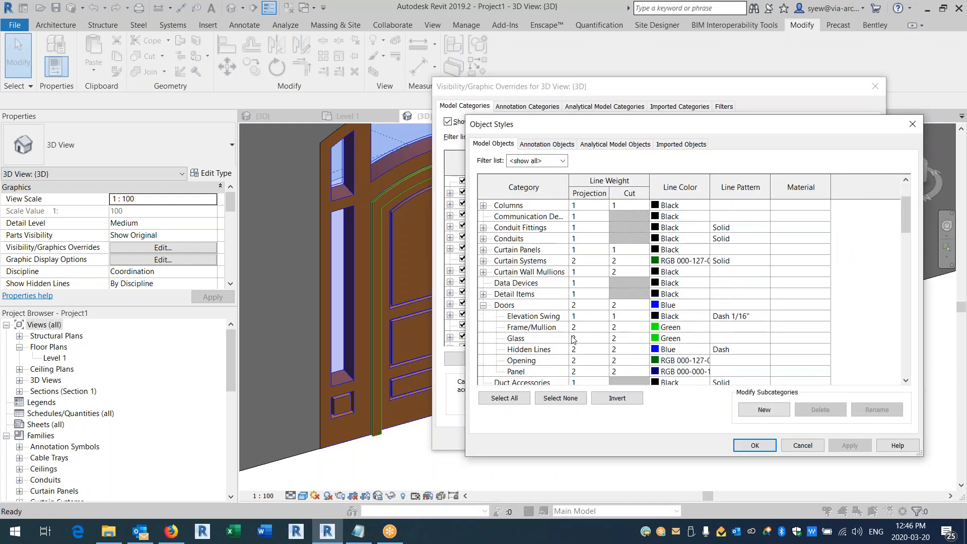
click(513, 308)
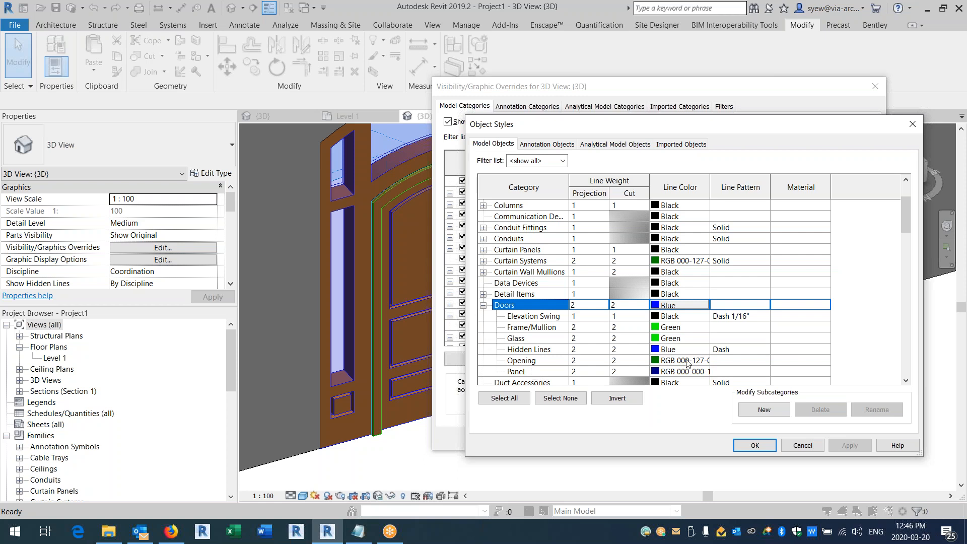
shift+click(537, 373)
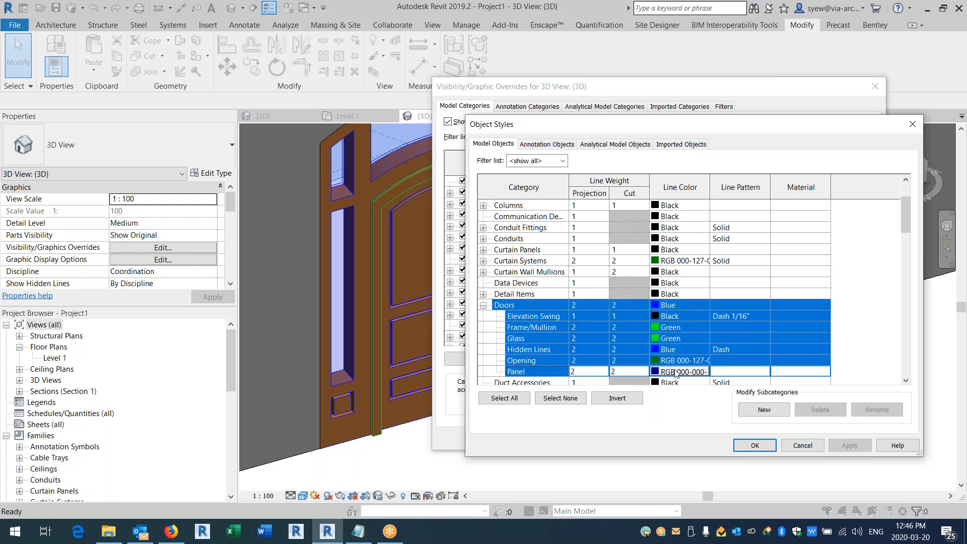
click(681, 372)
click(573, 303)
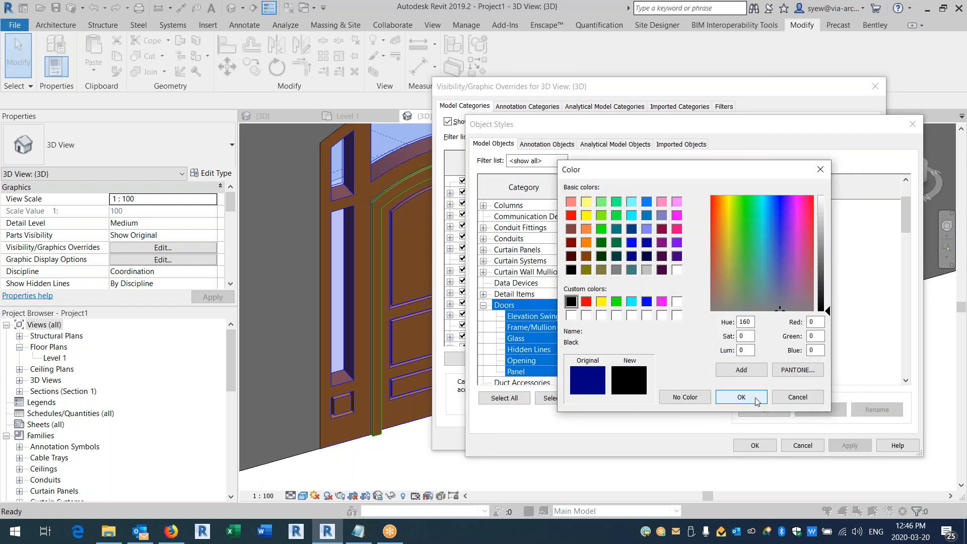
click(755, 399)
click(755, 445)
click(712, 444)
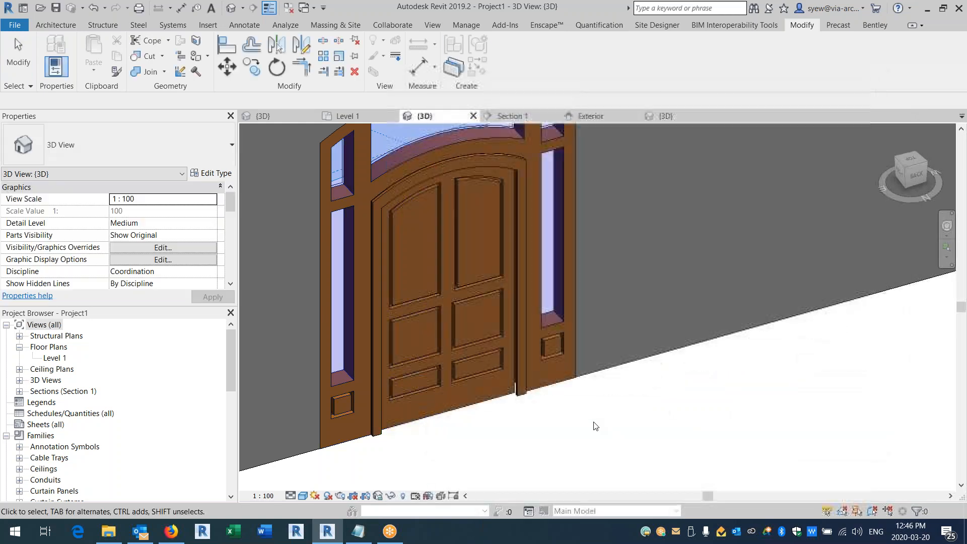
Step: Examine the base of the arched door from several angles, focusing on how the frame posts meet the panels and sidelights
shift+middle_drag(681, 438, 574, 362)
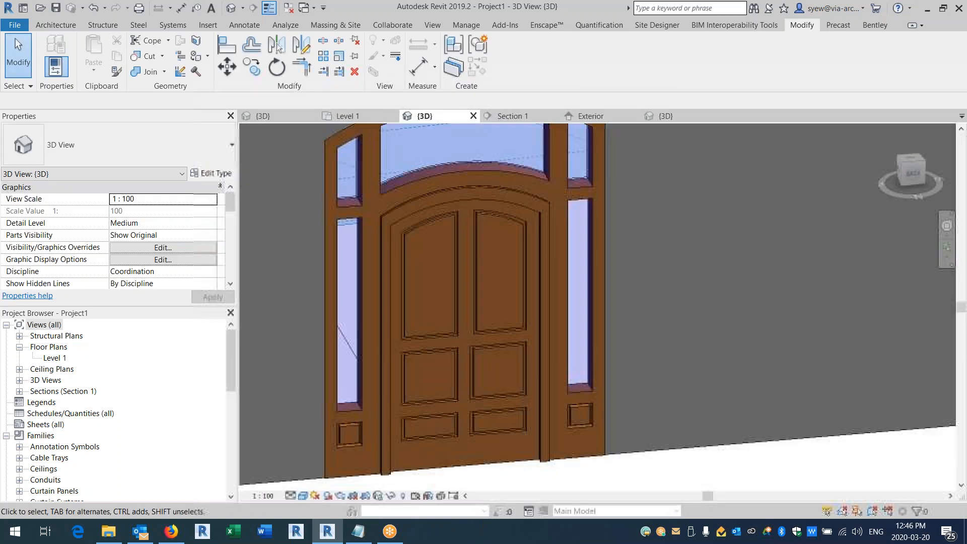
scroll(546, 392, up, 5)
click(531, 397)
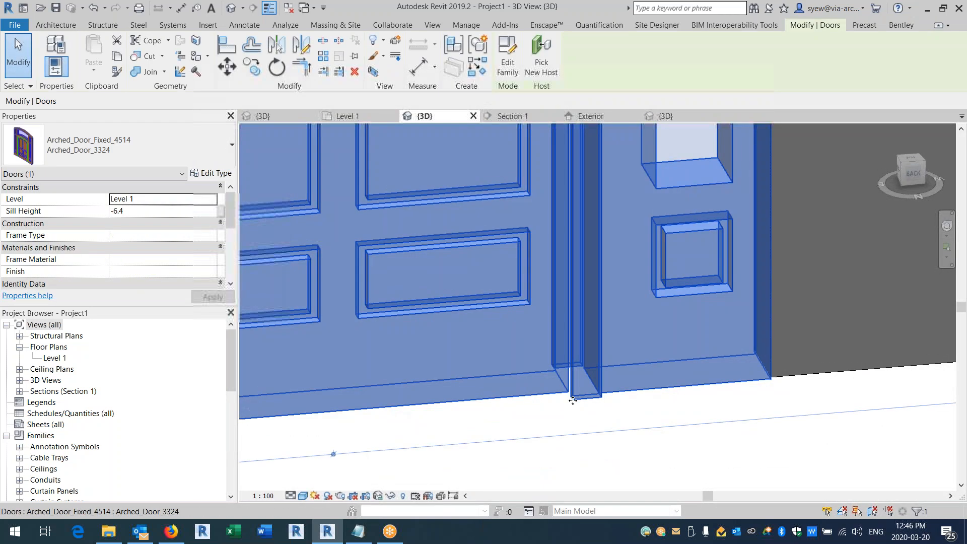
shift+middle_drag(573, 399, 644, 417)
scroll(596, 428, down, 4)
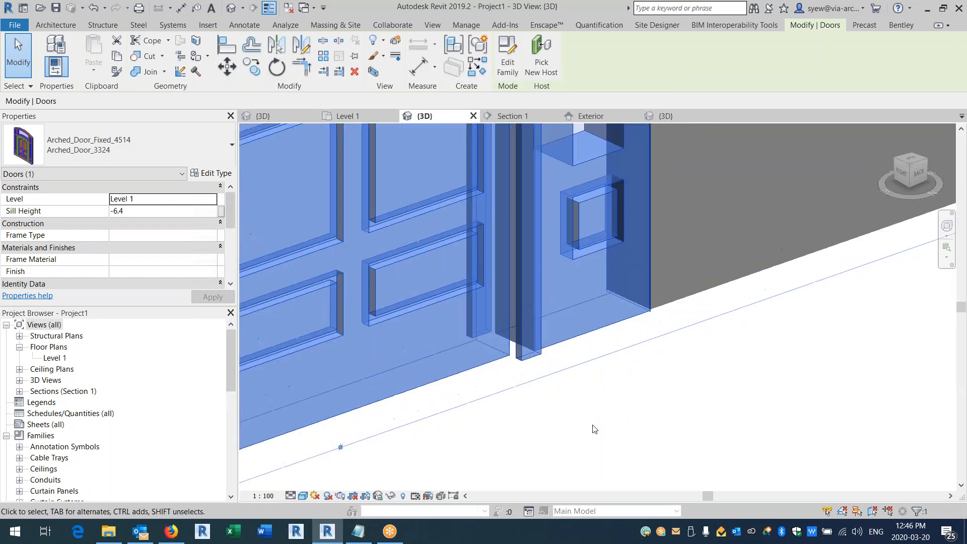
scroll(594, 429, down, 2)
shift+middle_drag(676, 424, 589, 462)
scroll(538, 395, up, 5)
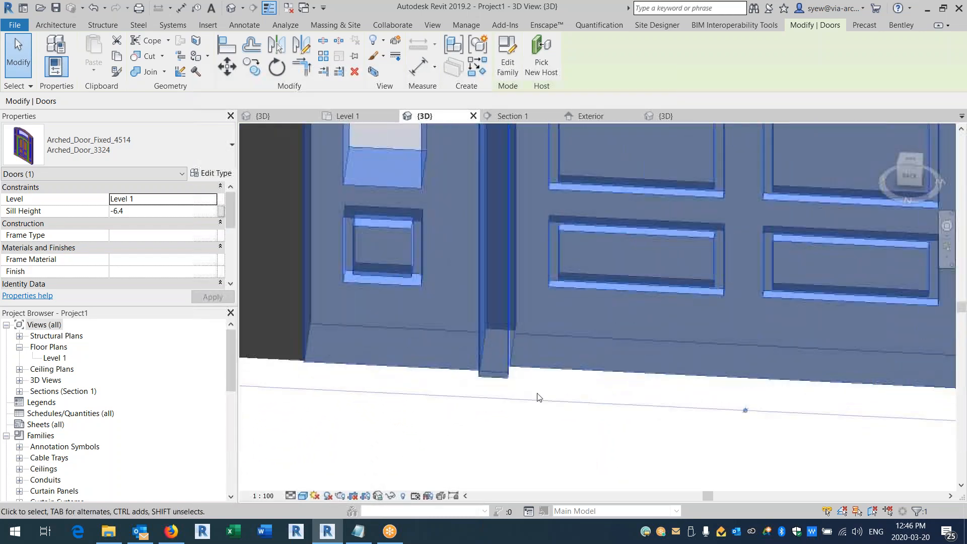
key(Escape)
click(527, 368)
shift+middle_drag(527, 368, 595, 352)
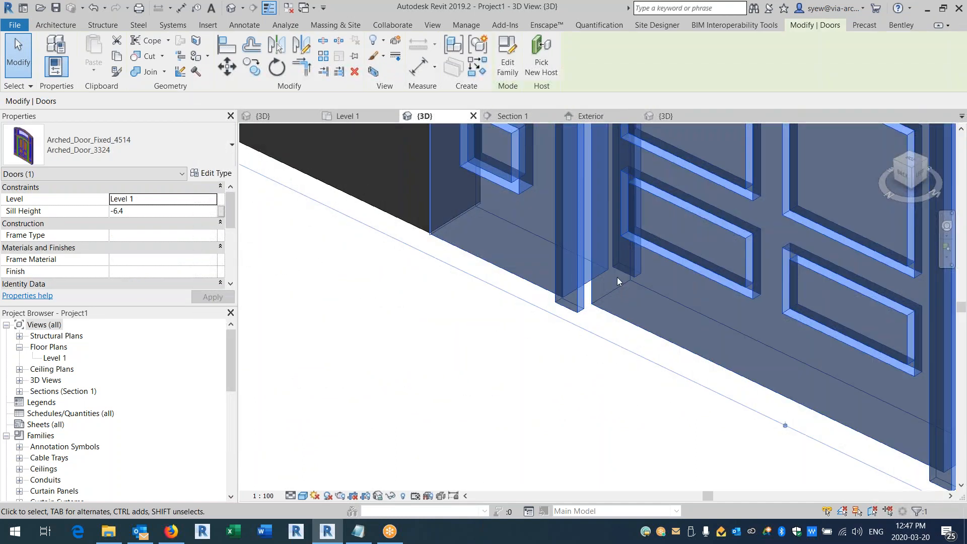
scroll(600, 321, down, 6)
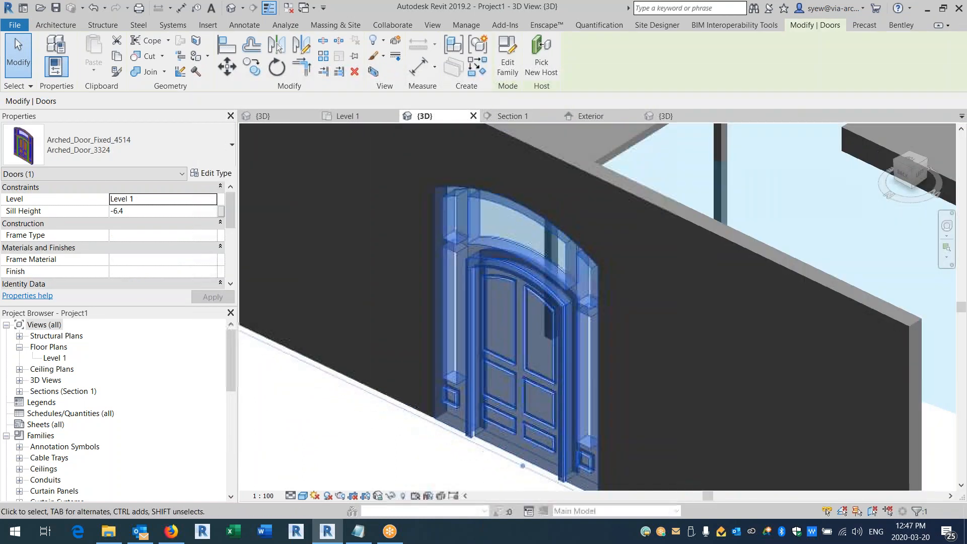
Step: Examine the arched trim above the door panels and compare it with the frame posts at the door's base
scroll(491, 312, up, 6)
scroll(491, 312, up, 2)
middle_drag(505, 185, 479, 210)
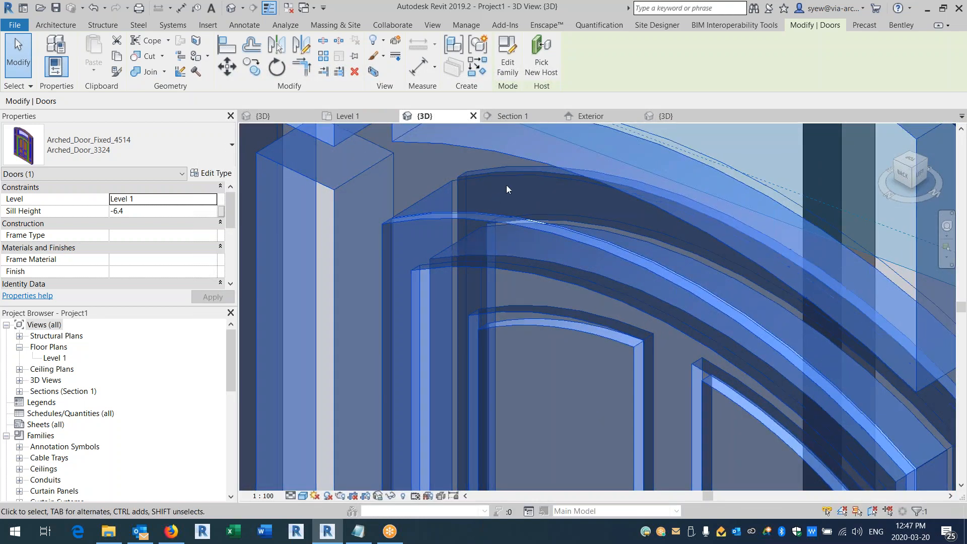
scroll(358, 169, down, 4)
middle_drag(551, 393, 536, 254)
click(408, 426)
middle_drag(408, 428, 413, 369)
Step: Open the arched door's family for editing and show its frame extrusion up close in the Ref. Level floor plan
click(480, 352)
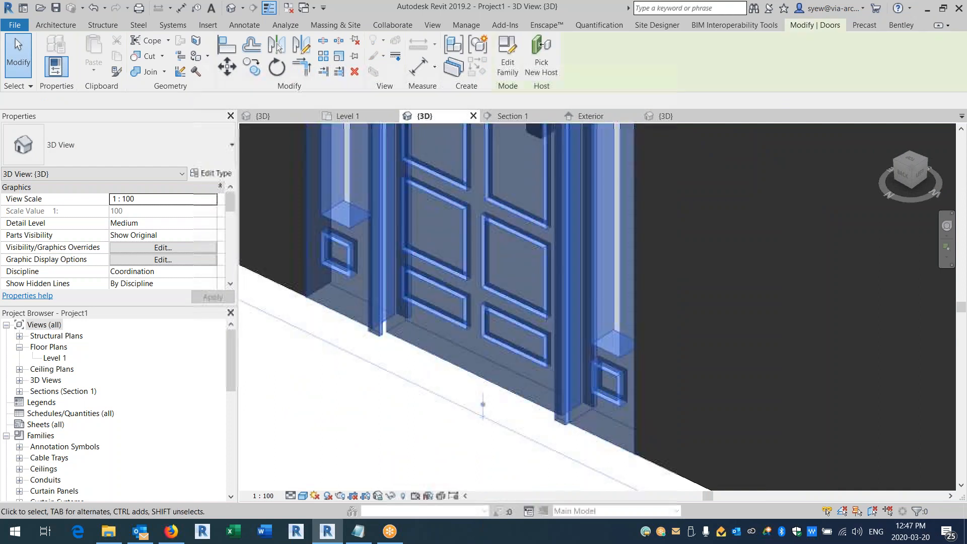
click(507, 55)
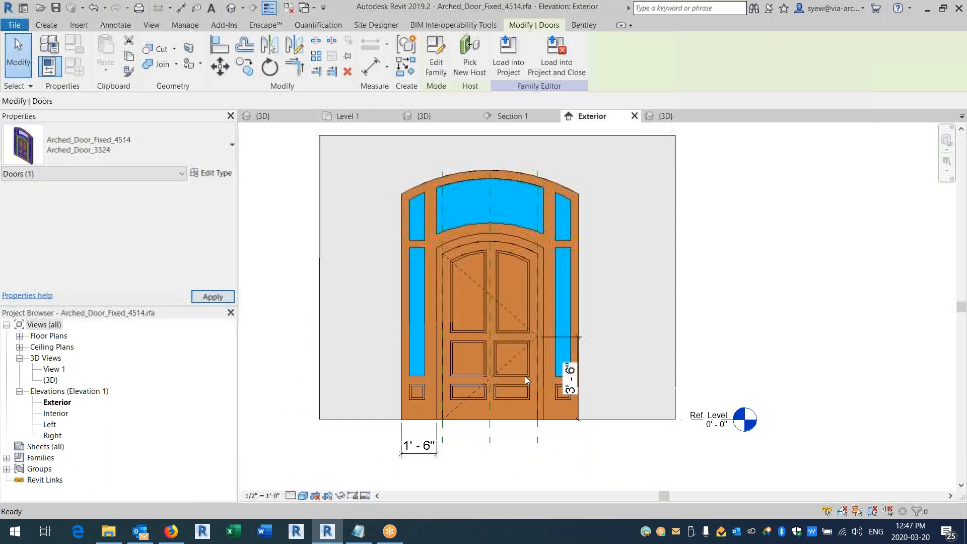
double_click(52, 336)
double_click(60, 346)
scroll(733, 317, up, 4)
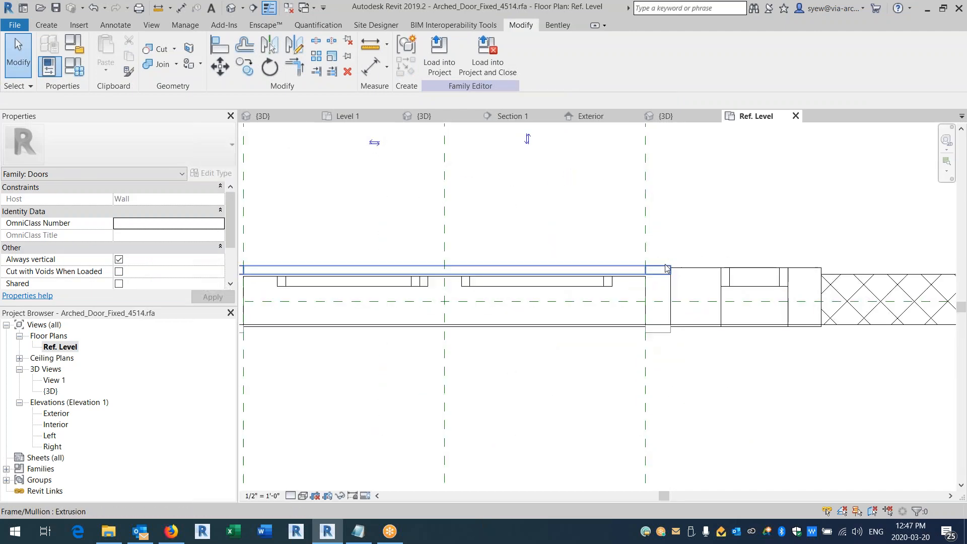
Step: Examine the exterior and interior 1" frame extrusions in plan to see how they align with the wall faces and door panels
click(665, 269)
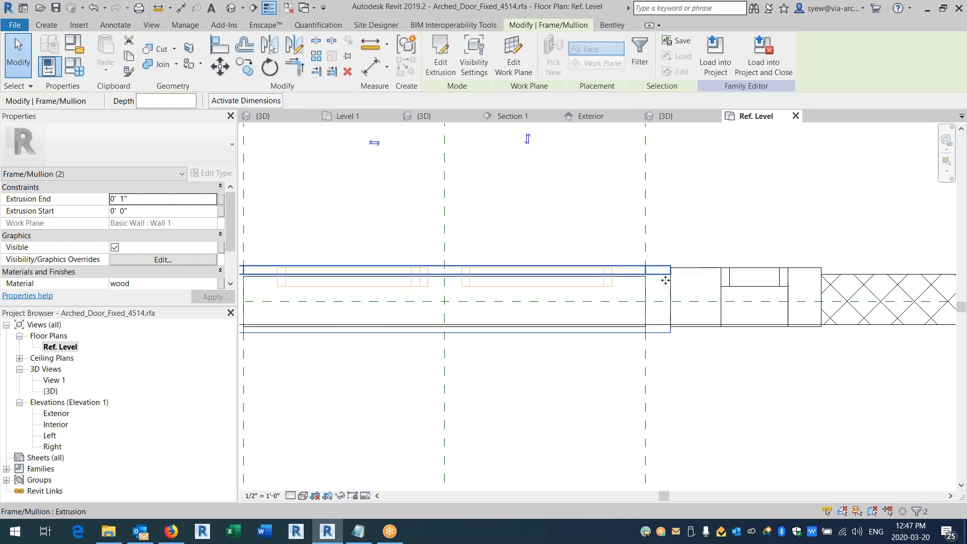
middle_drag(418, 396, 613, 378)
click(458, 367)
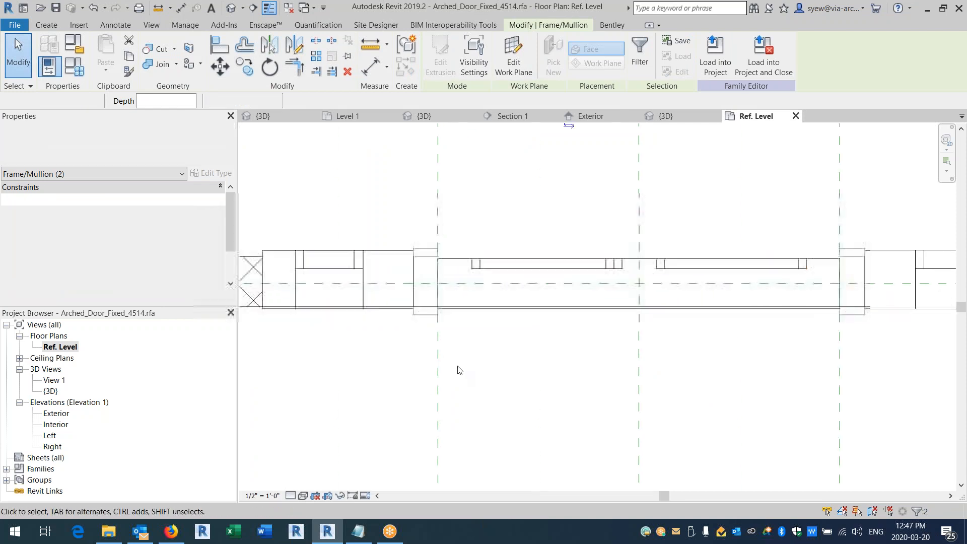
click(418, 358)
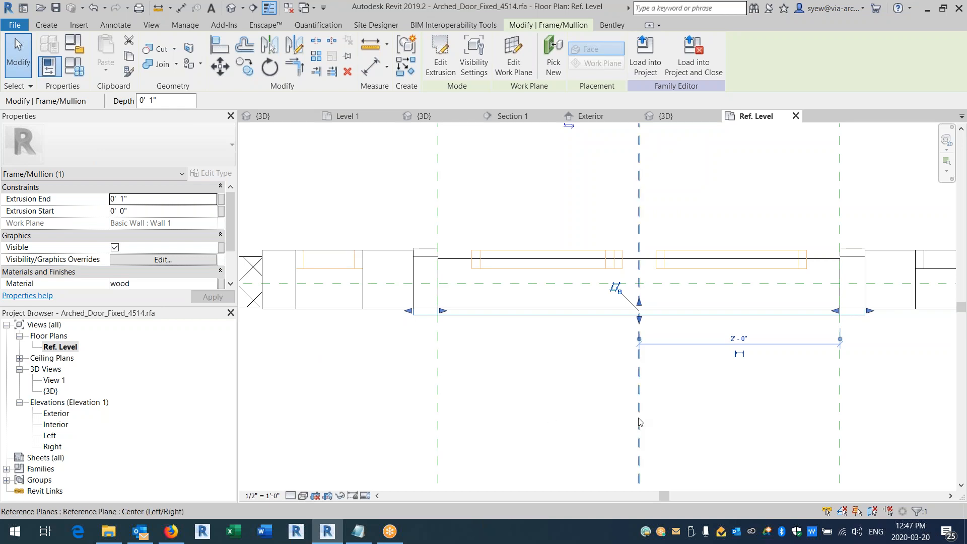
middle_drag(585, 373, 539, 384)
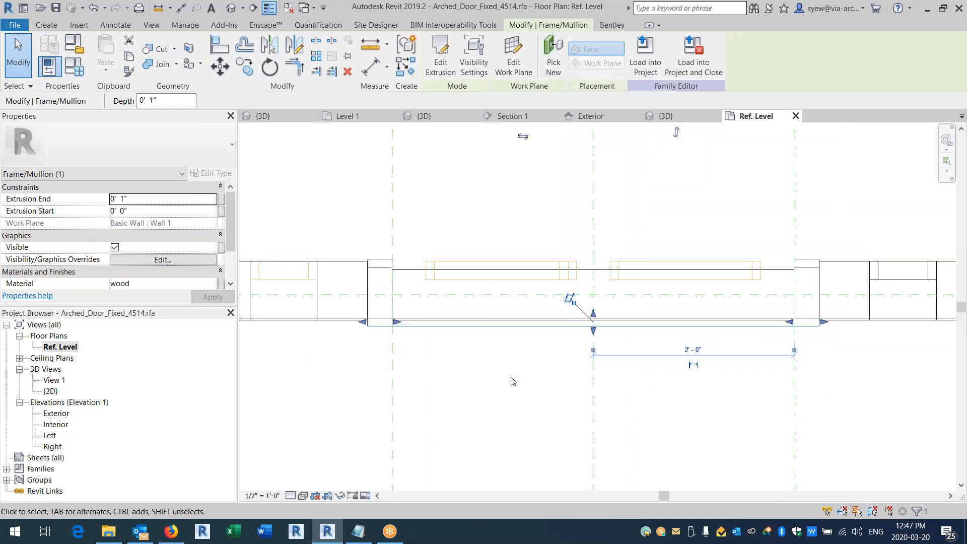
scroll(366, 348, down, 2)
click(721, 384)
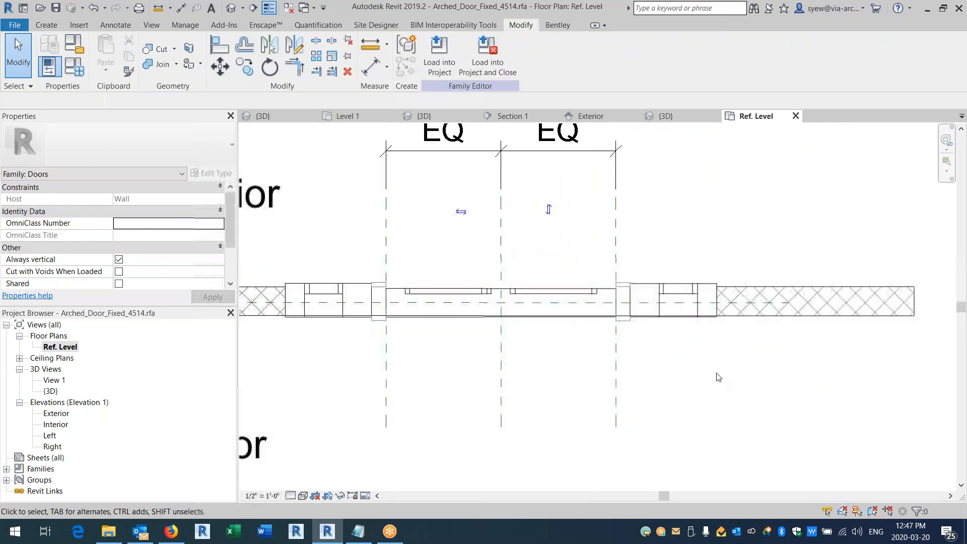
scroll(717, 378, down, 1)
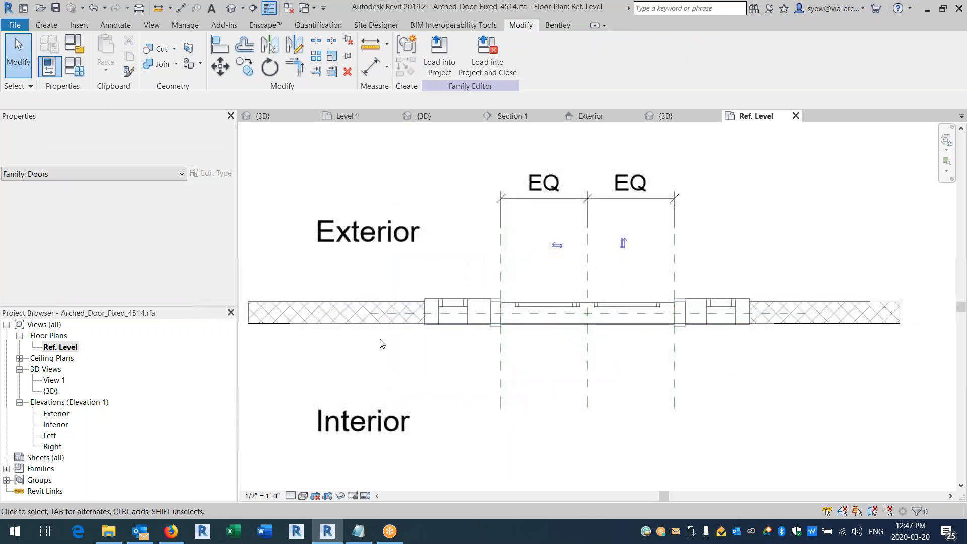
Step: Draw a horizontal reference plane along the wall's exterior face and extend its end beyond the wall
click(47, 26)
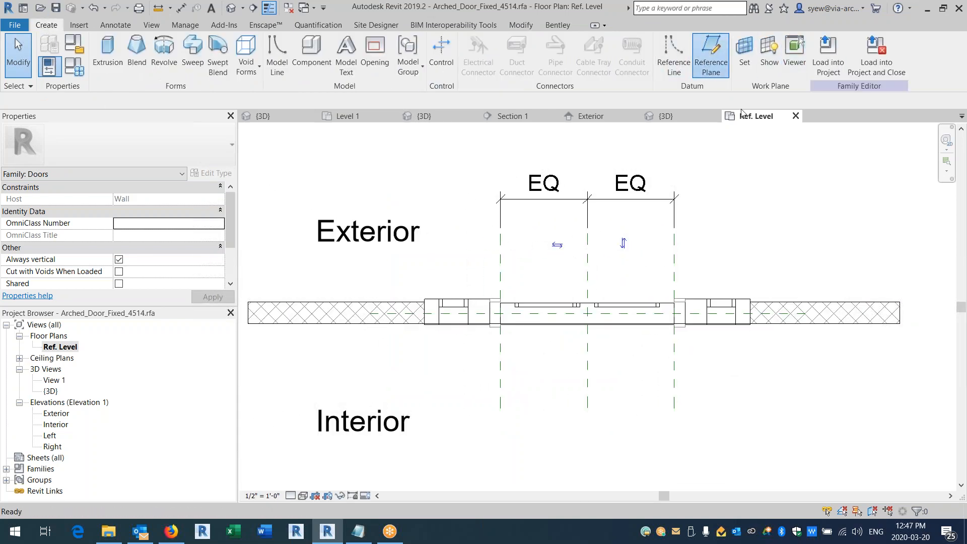
click(711, 51)
click(897, 302)
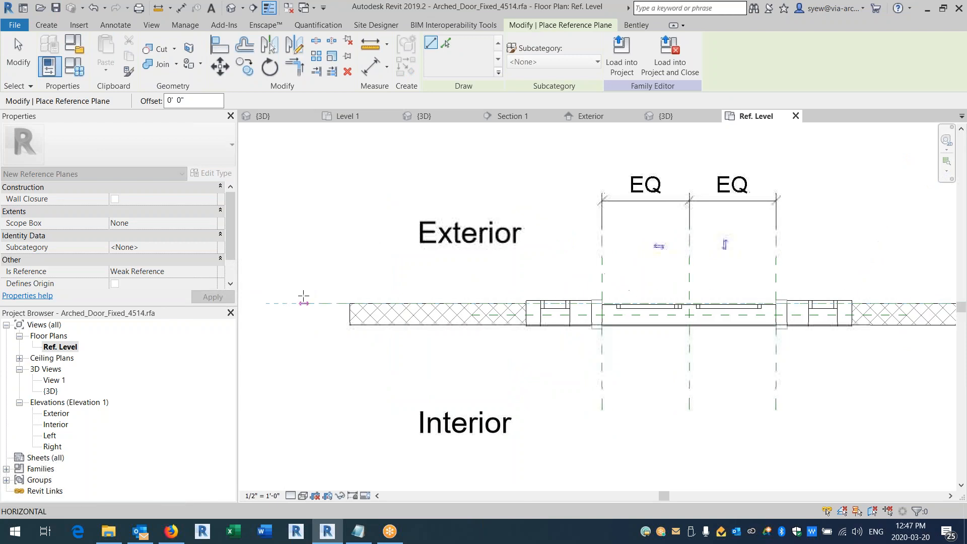
key(Escape)
key(Escape)
click(324, 304)
middle_drag(775, 385, 413, 398)
scroll(739, 309, up, 3)
drag(737, 301, 821, 303)
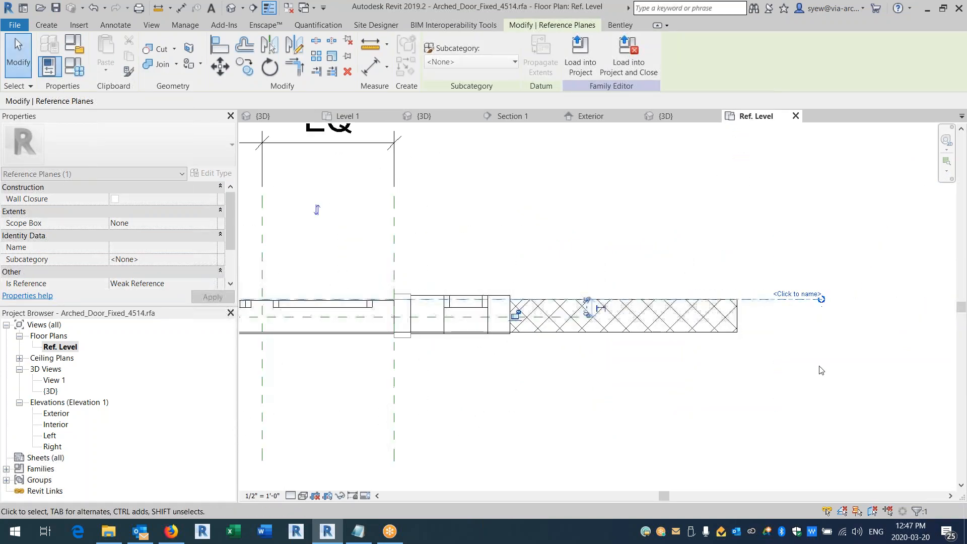
click(821, 369)
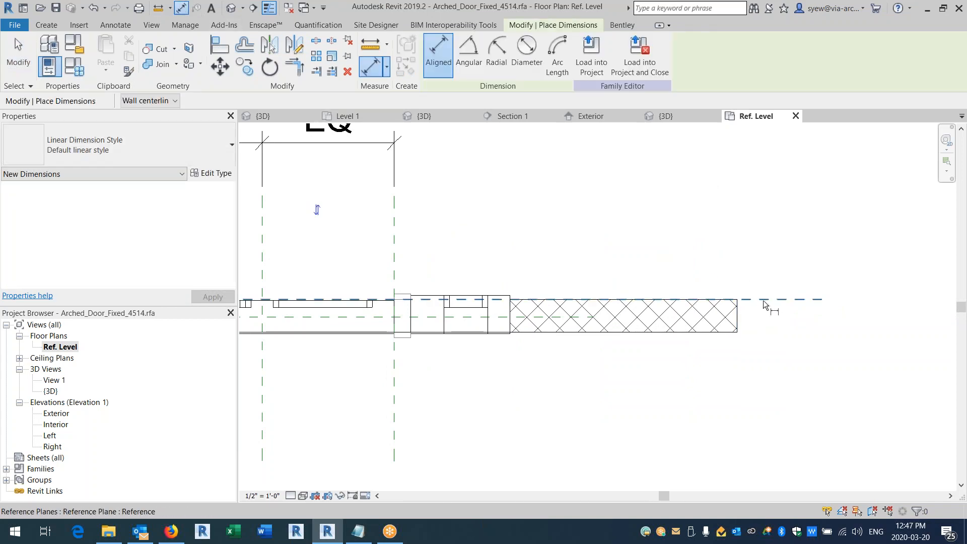
Step: Constrain the new reference plane to the wall's exterior face with an aligned dimension beyond the wall end
key(Tab)
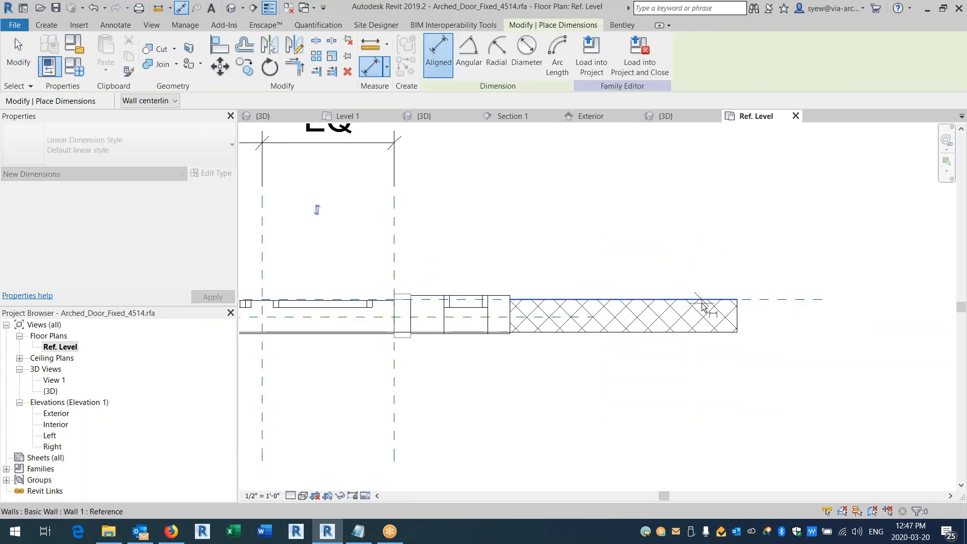
click(702, 303)
click(807, 341)
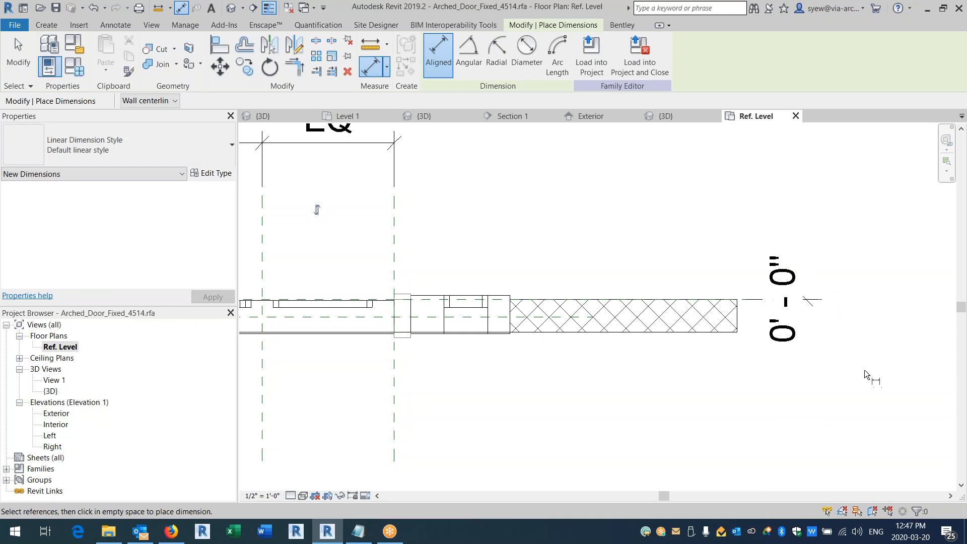
key(Escape)
key(Escape)
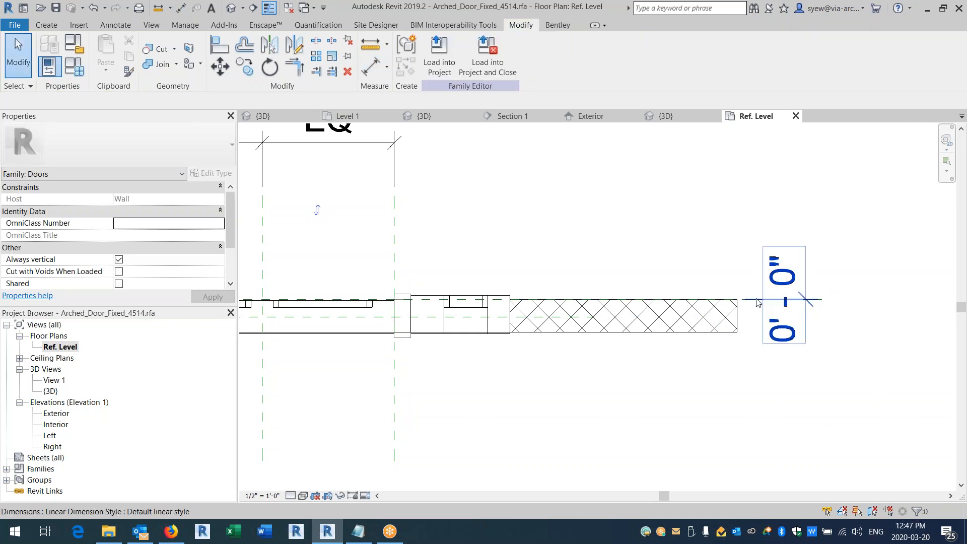
Step: Name the reference plane on the wall's exterior face Exterior
click(754, 300)
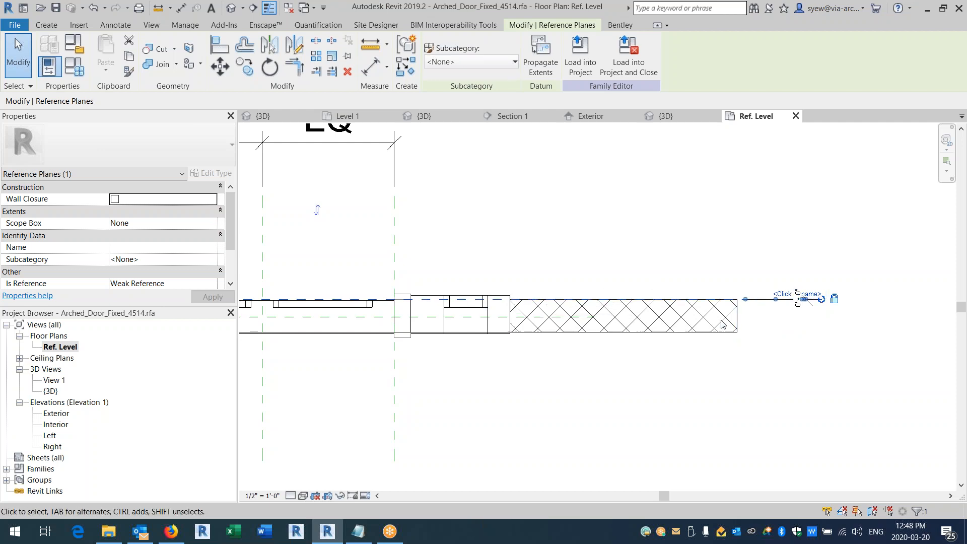
click(813, 326)
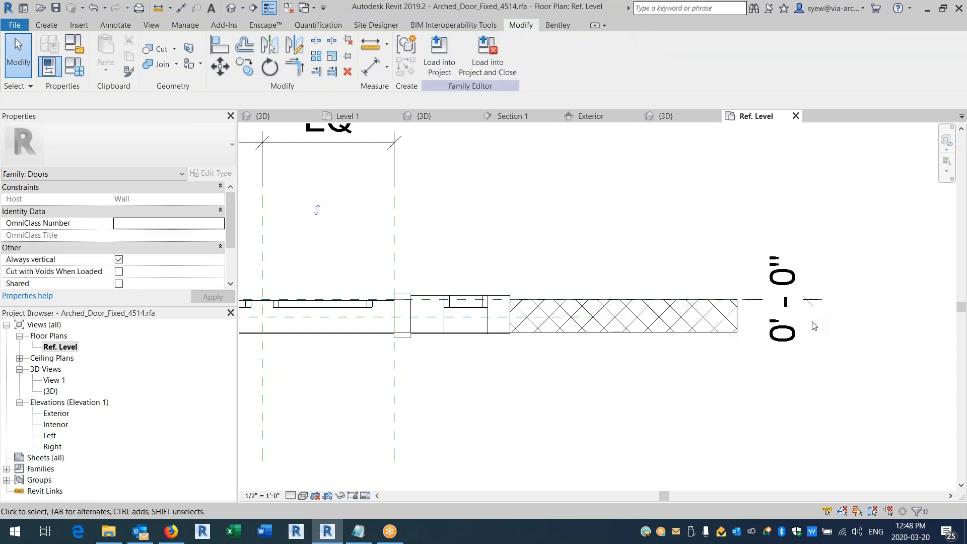
click(793, 303)
click(801, 363)
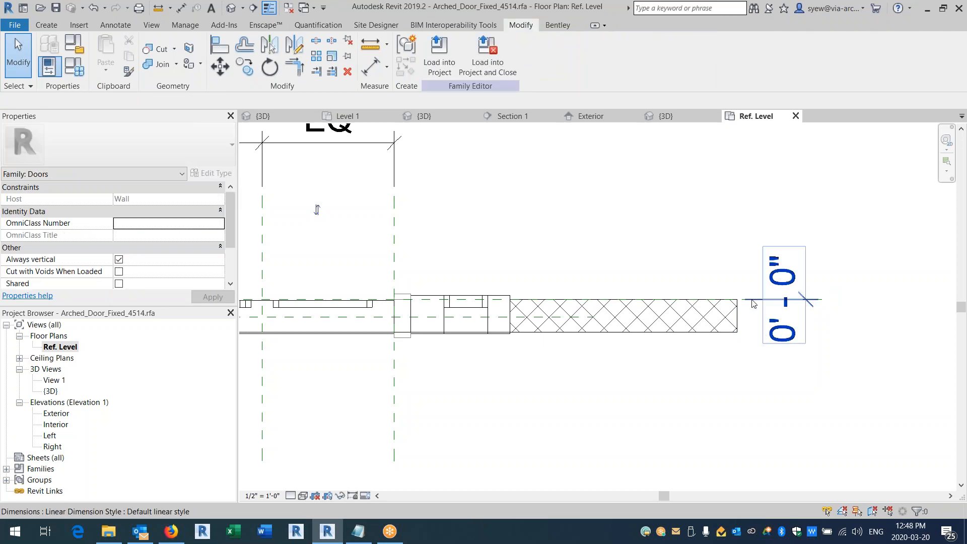
click(750, 300)
click(780, 294)
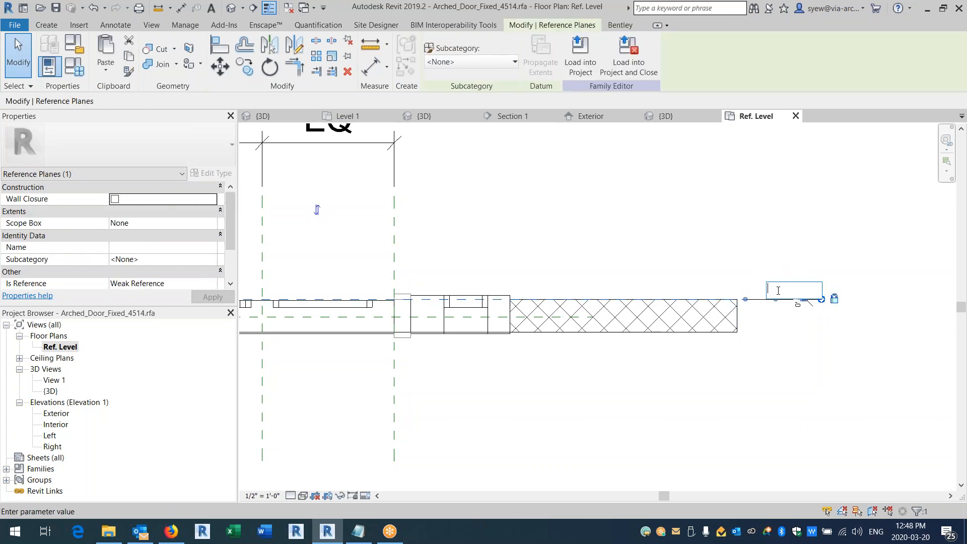
text(Exterior)
key(Return)
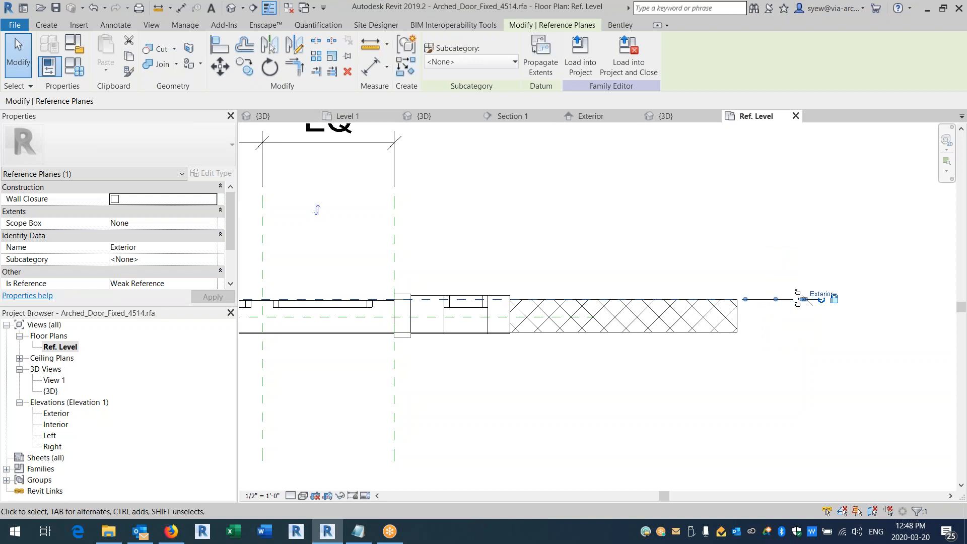
click(554, 368)
Step: Draw a second horizontal reference plane along the wall's interior face, running past both wall ends
middle_drag(530, 307, 559, 301)
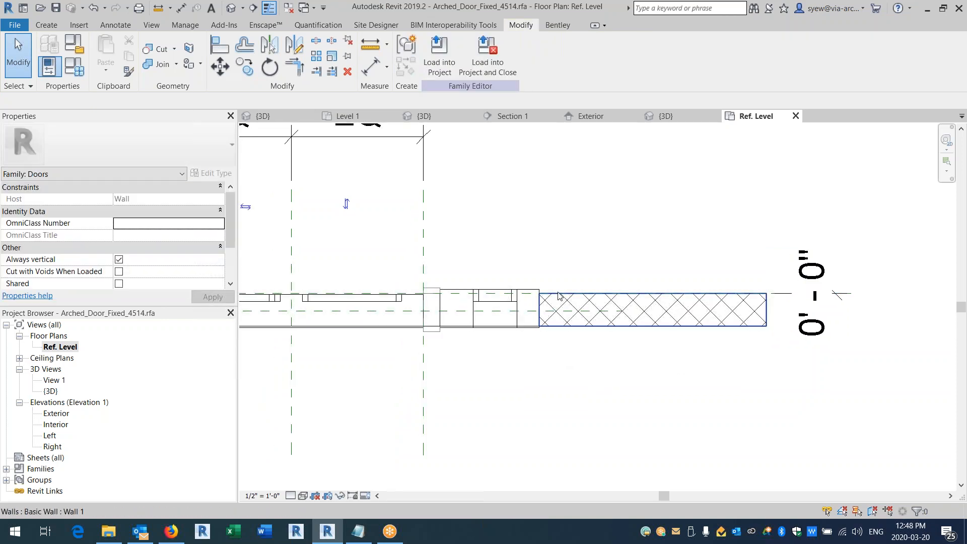
middle_drag(572, 411, 838, 367)
scroll(441, 343, down, 2)
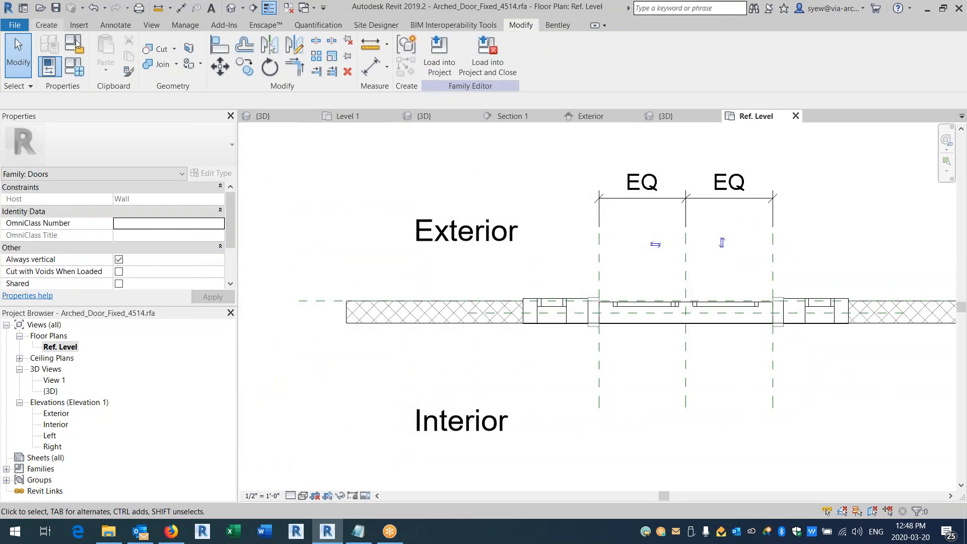
click(45, 26)
click(720, 56)
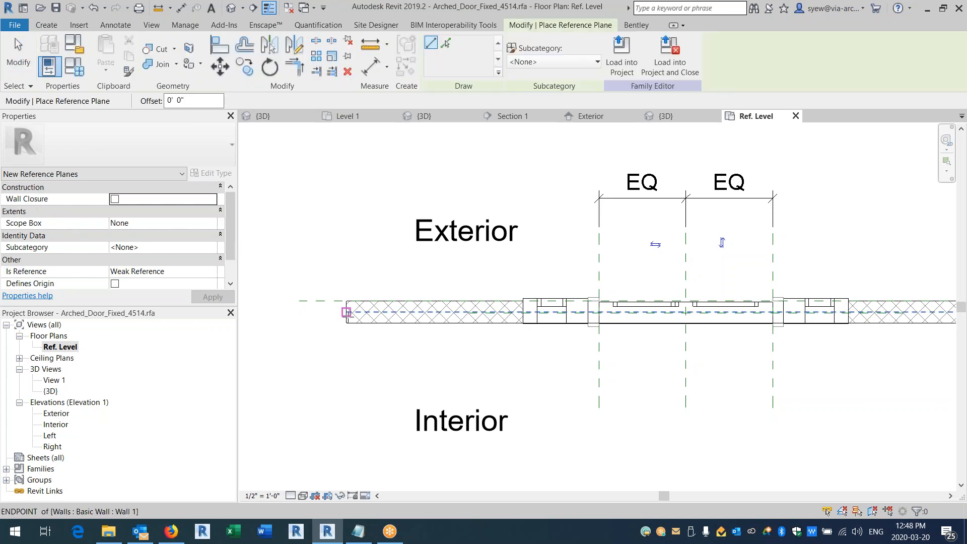
middle_drag(726, 338, 346, 324)
key(Escape)
scroll(638, 336, up, 2)
Step: Constrain the second reference plane to the wall's interior face with an aligned dimension
click(181, 8)
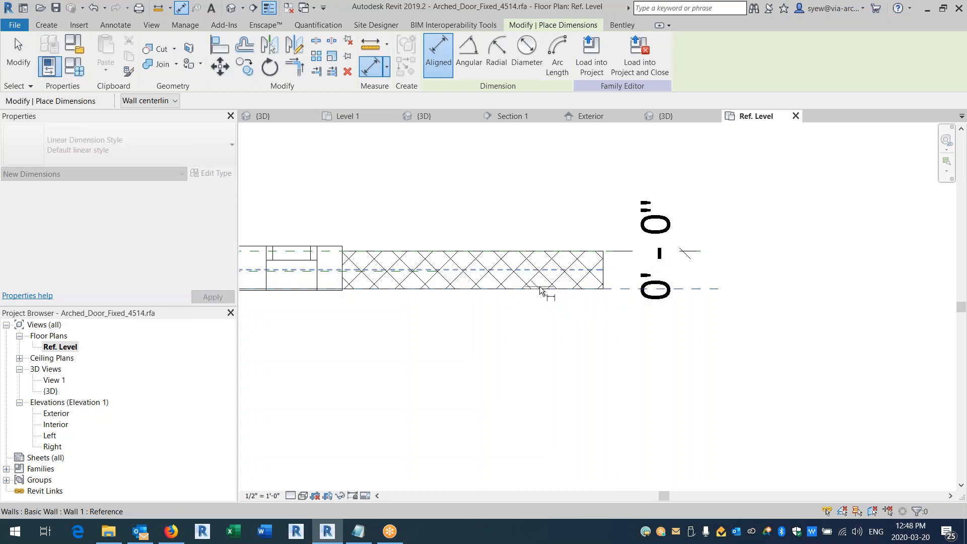
click(797, 371)
key(Escape)
key(Escape)
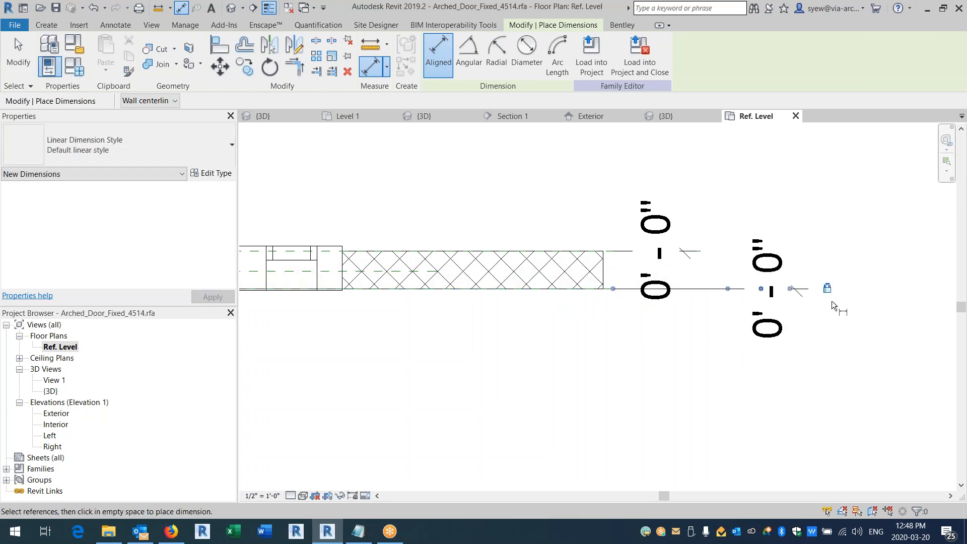
key(Escape)
Step: Name the reference plane on the wall's interior face Interior
click(616, 290)
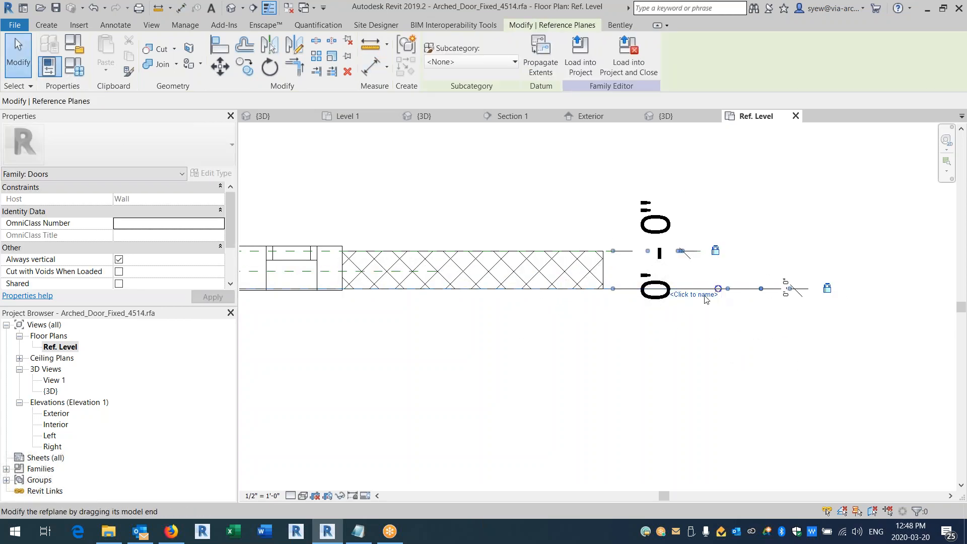
click(702, 296)
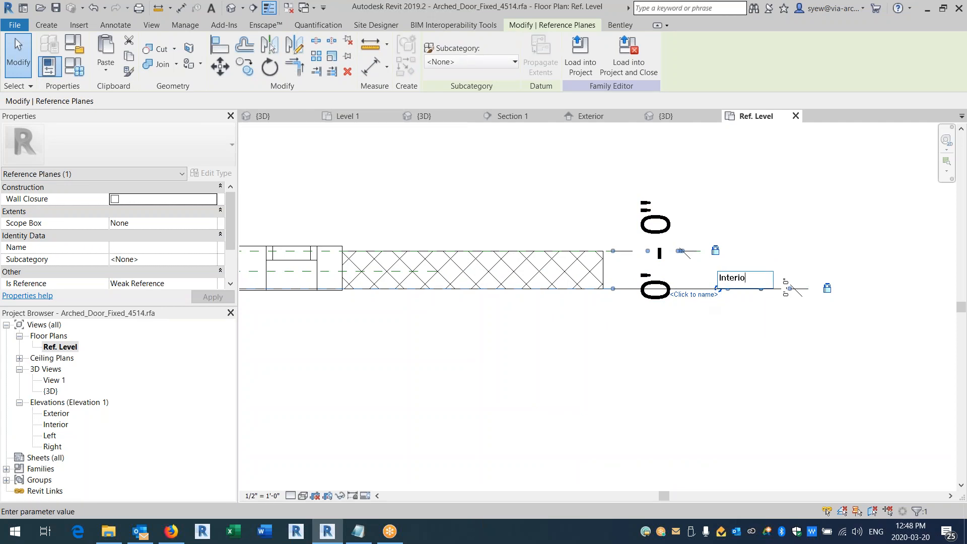
middle_drag(483, 348, 655, 372)
click(655, 372)
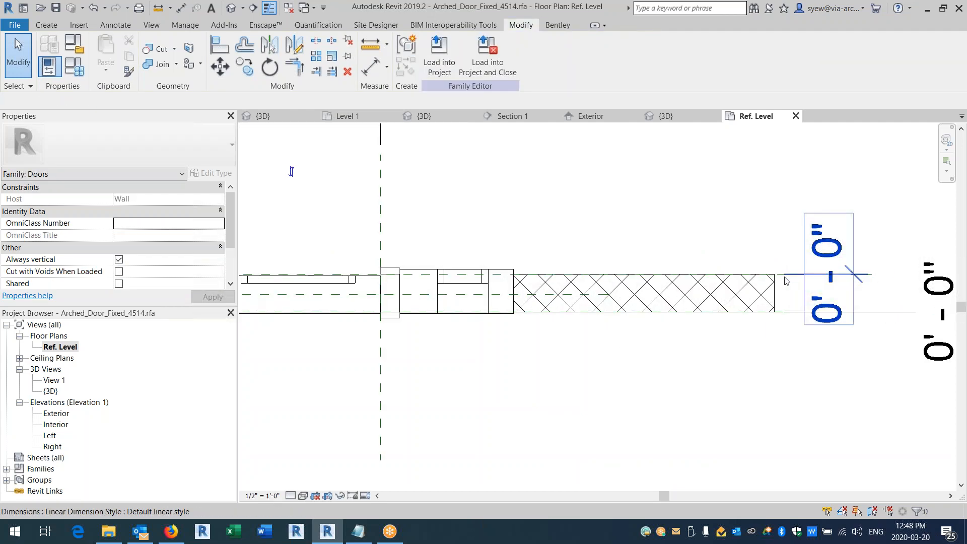
Step: Copy the Exterior reference plane about 1 3/4" outward, past the frame's exterior edge
click(403, 275)
scroll(396, 264, up, 4)
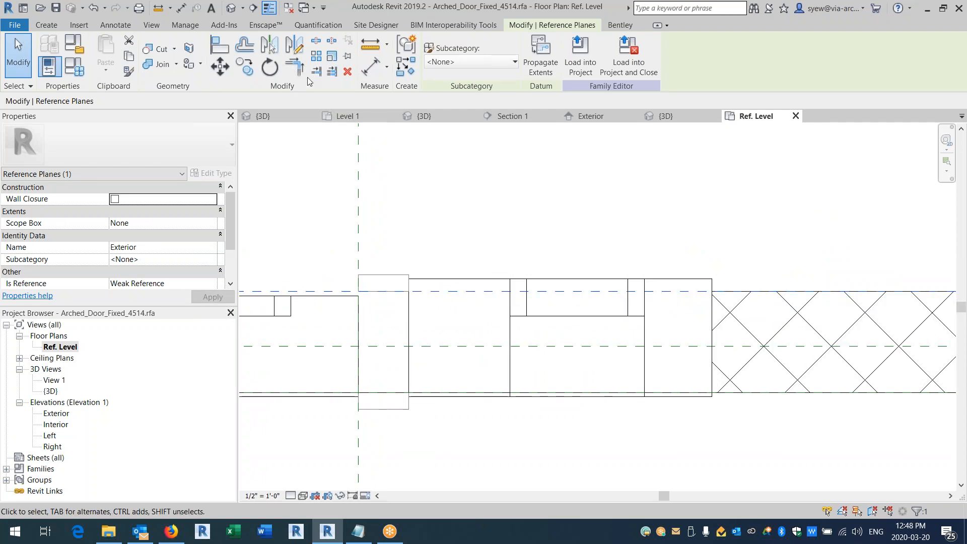
click(246, 67)
click(443, 292)
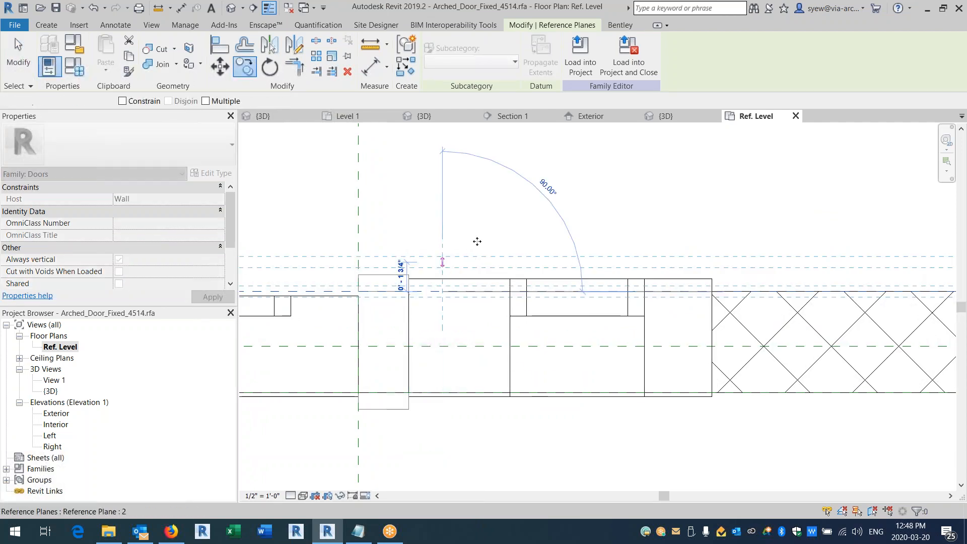
click(443, 263)
Step: Add an aligned dimension between the Exterior reference plane and its outer copy, placed beyond the wall end
click(331, 290)
click(333, 261)
scroll(321, 214, down, 3)
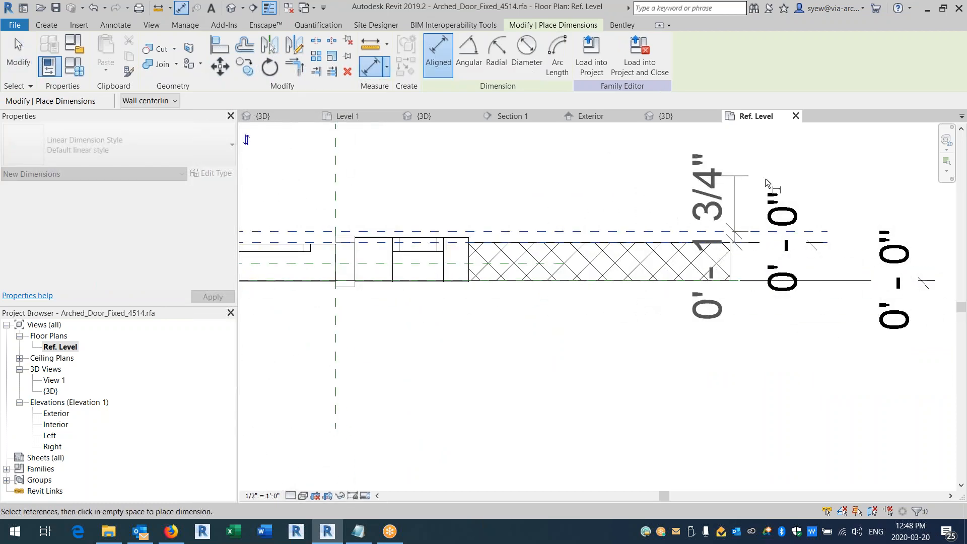
click(867, 193)
key(Escape)
key(Escape)
Step: Set the distance between the Exterior reference plane and its copy to 1" and lock that dimension
click(799, 230)
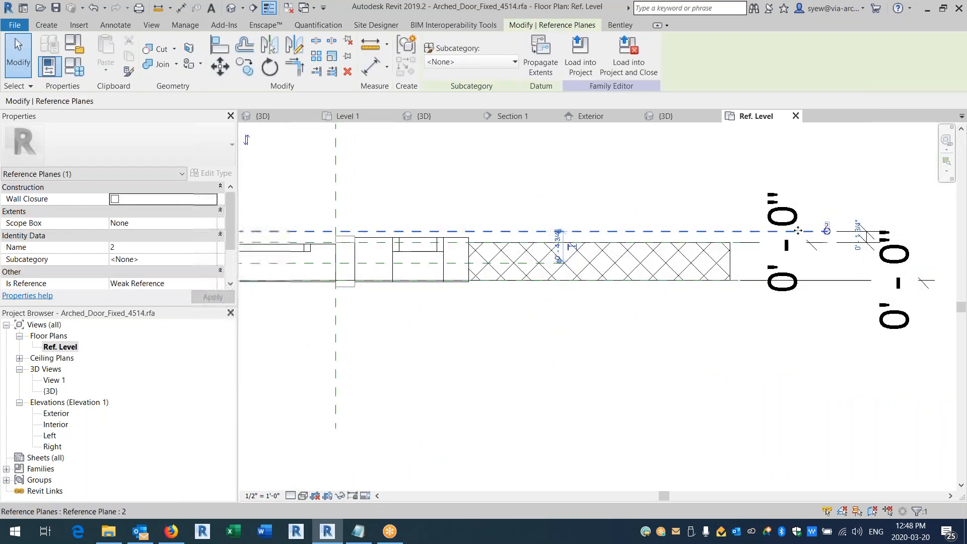
click(859, 236)
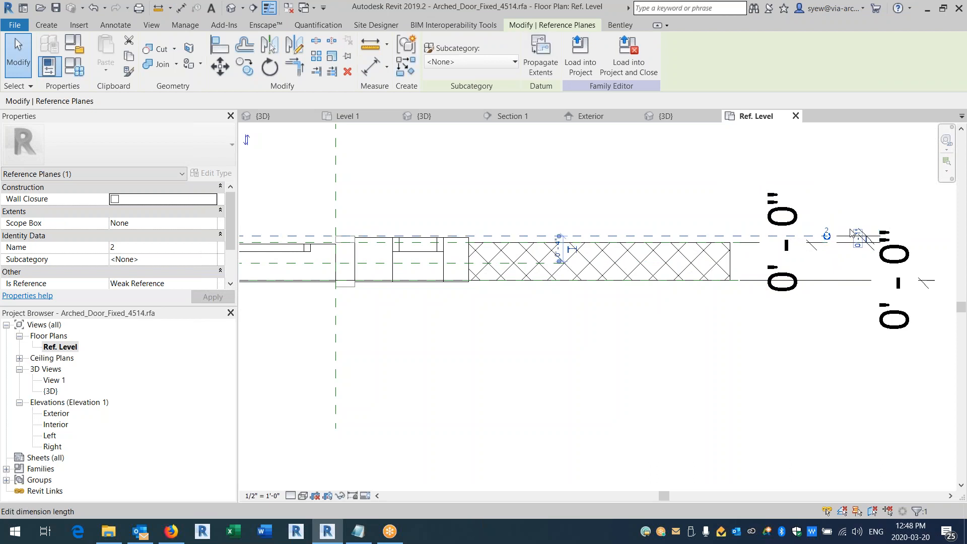
click(704, 335)
click(877, 252)
middle_drag(877, 252, 760, 243)
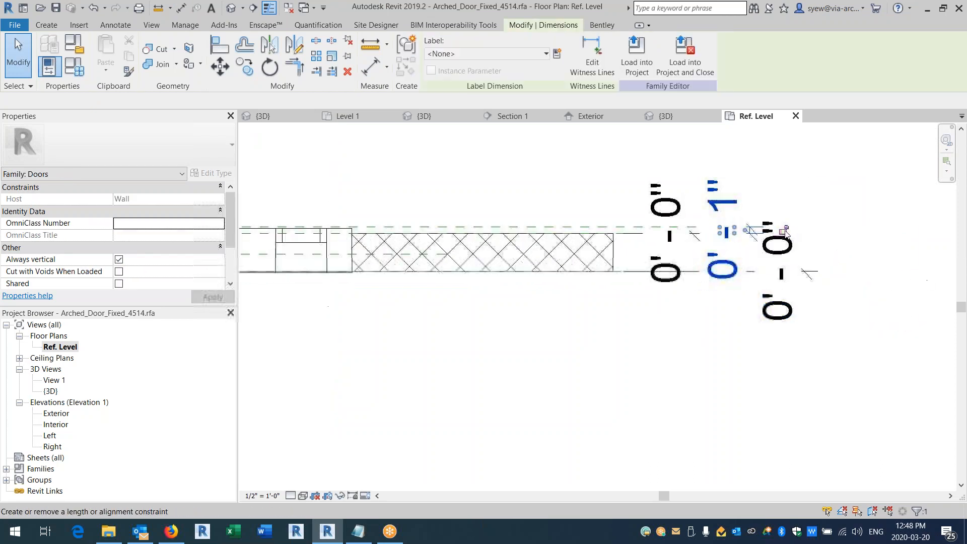
Step: Copy the Interior reference plane a short distance outward from the wall's interior face
middle_drag(535, 345, 684, 346)
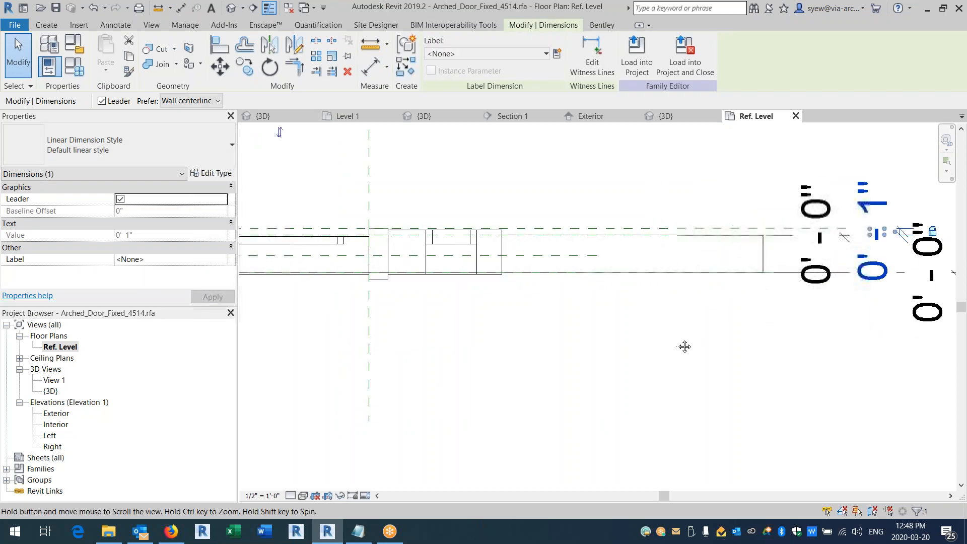
click(573, 333)
click(349, 273)
scroll(351, 308, up, 3)
click(245, 67)
click(475, 216)
key(Return)
click(18, 50)
Step: Add an aligned dimension between the Interior reference plane and its outer copy, placed beyond the wall end
middle_drag(484, 287, 249, 298)
scroll(249, 298, down, 3)
middle_drag(919, 271, 831, 268)
scroll(830, 267, up, 1)
scroll(830, 267, up, 1)
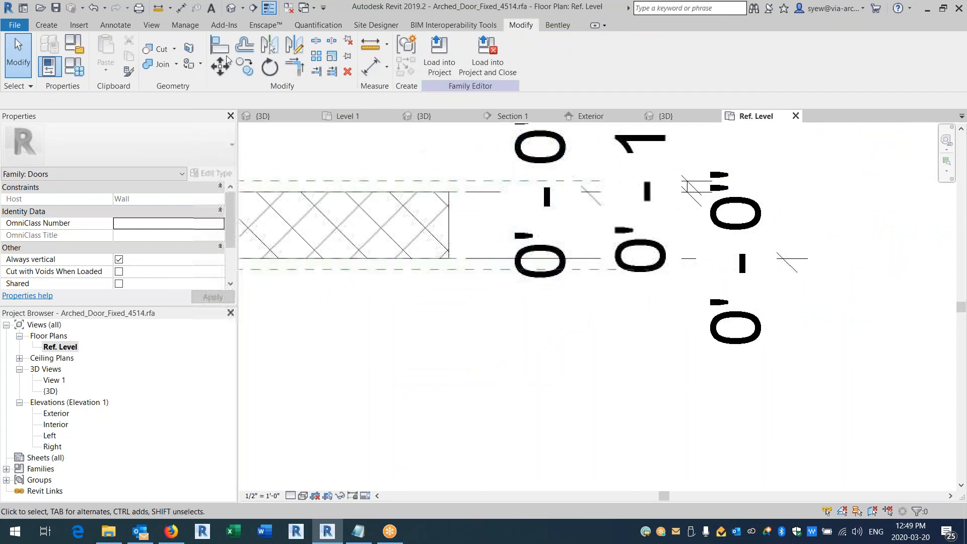
click(183, 9)
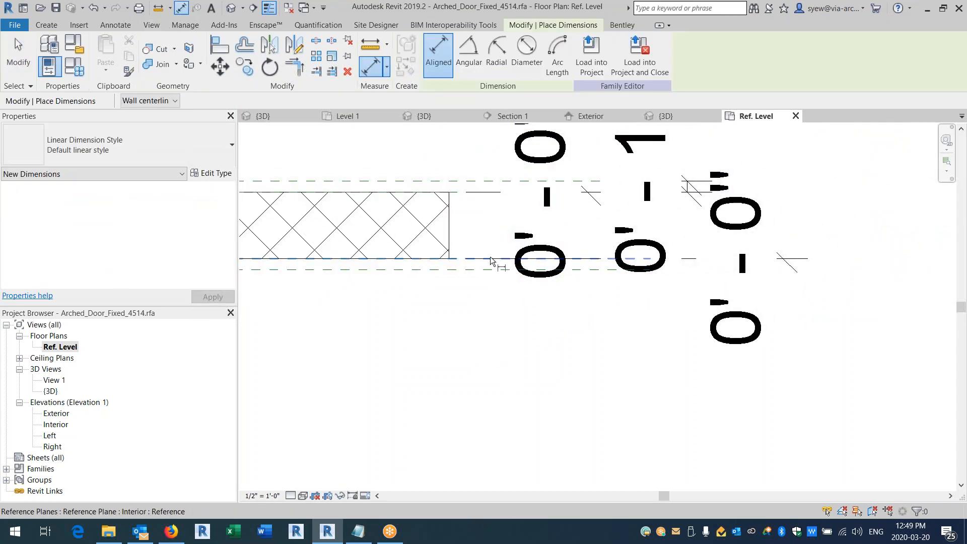
click(491, 258)
click(494, 270)
scroll(516, 328, down, 4)
click(812, 381)
middle_drag(396, 388, 852, 413)
key(Escape)
key(Escape)
Step: Temporarily isolate the inner door frame extrusion together with the two outer reference planes in the plan
scroll(323, 305, up, 3)
click(316, 315)
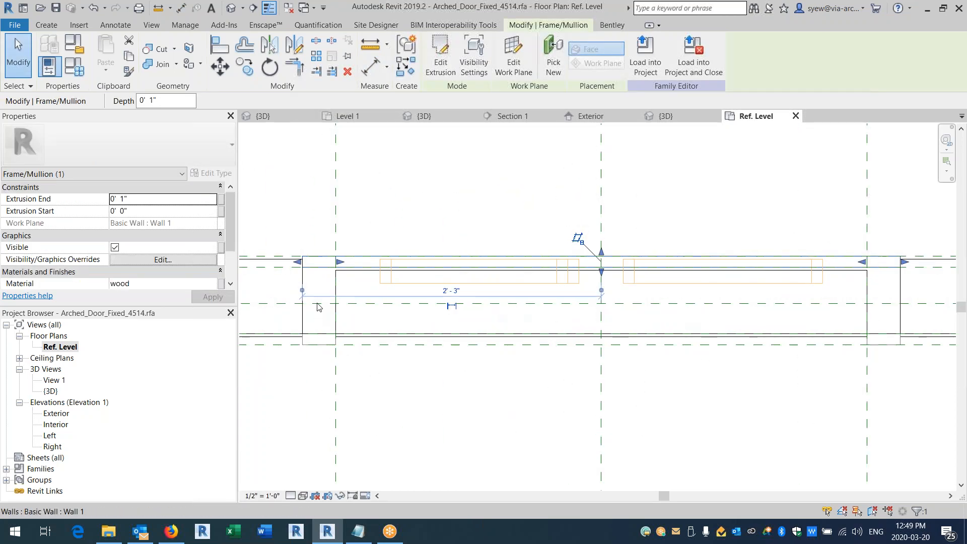
key(Escape)
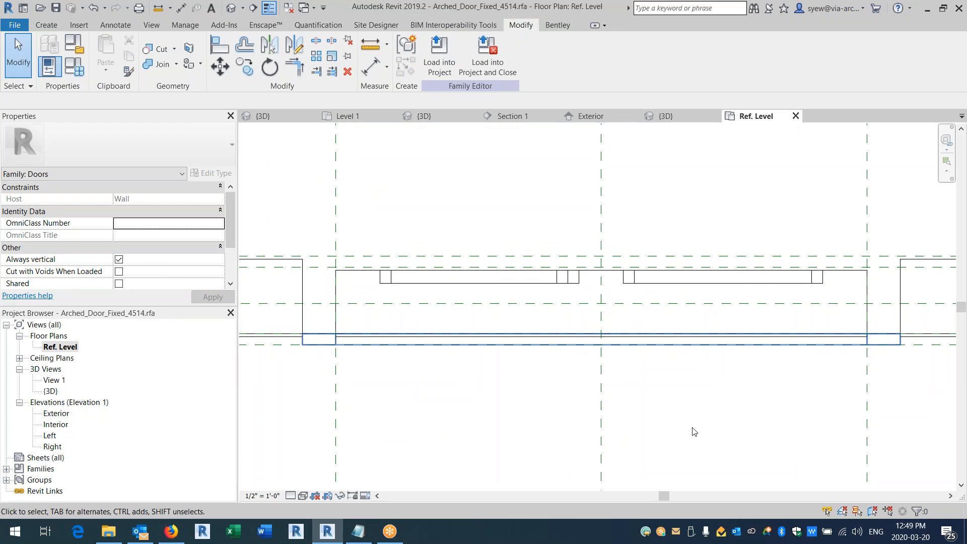
click(579, 315)
ctrl+click(315, 256)
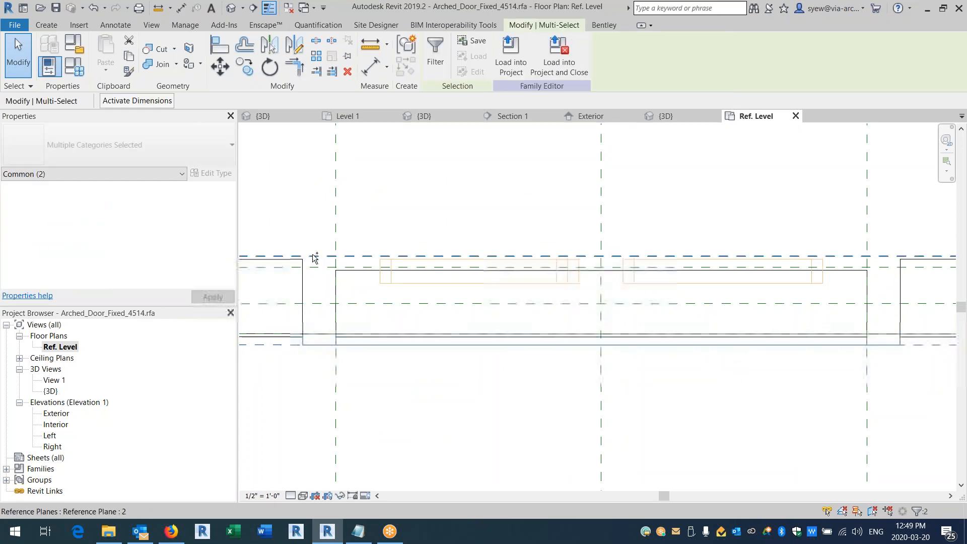
ctrl+click(313, 256)
click(341, 497)
click(370, 453)
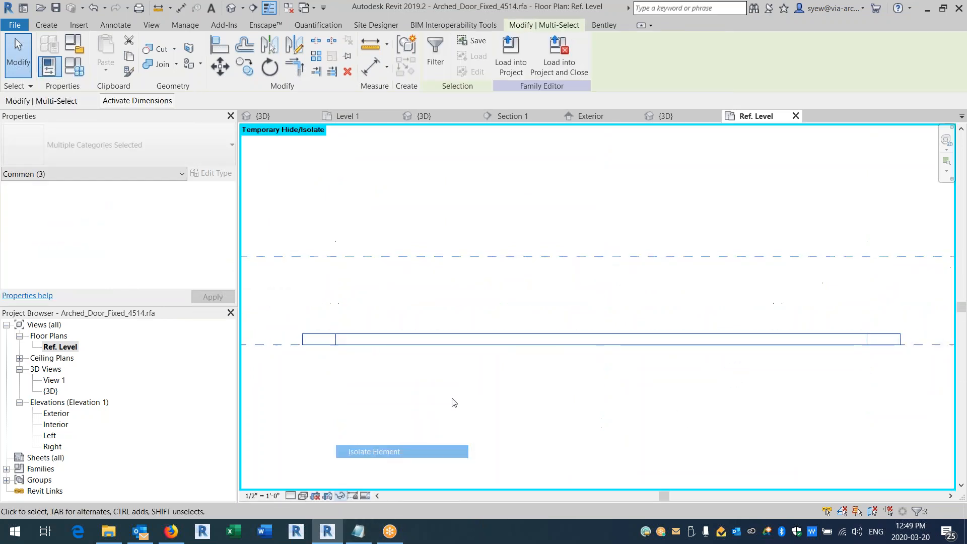
Step: Reset the temporary isolation so the Ref. Level plan shows all elements
key(Escape)
scroll(410, 319, down, 2)
drag(339, 377, 806, 281)
click(341, 496)
click(373, 482)
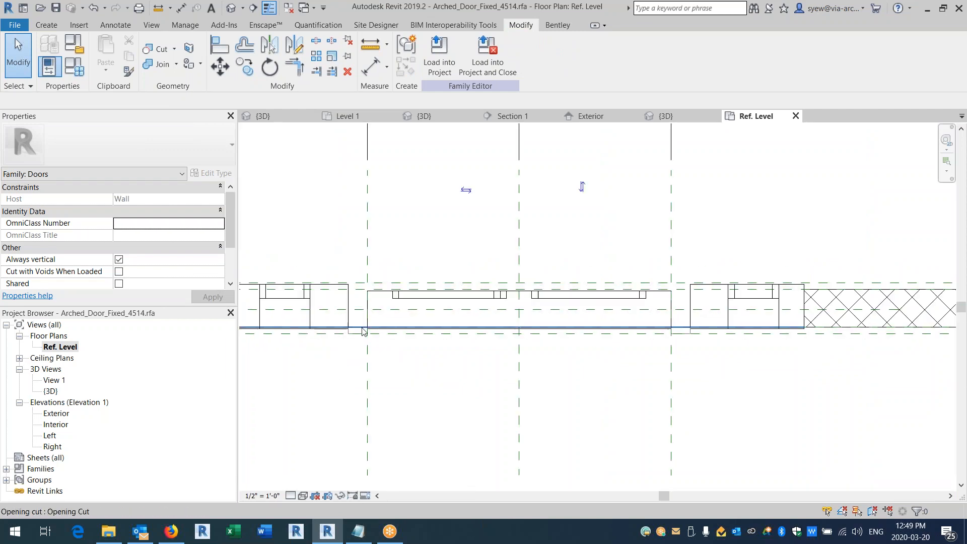
click(361, 336)
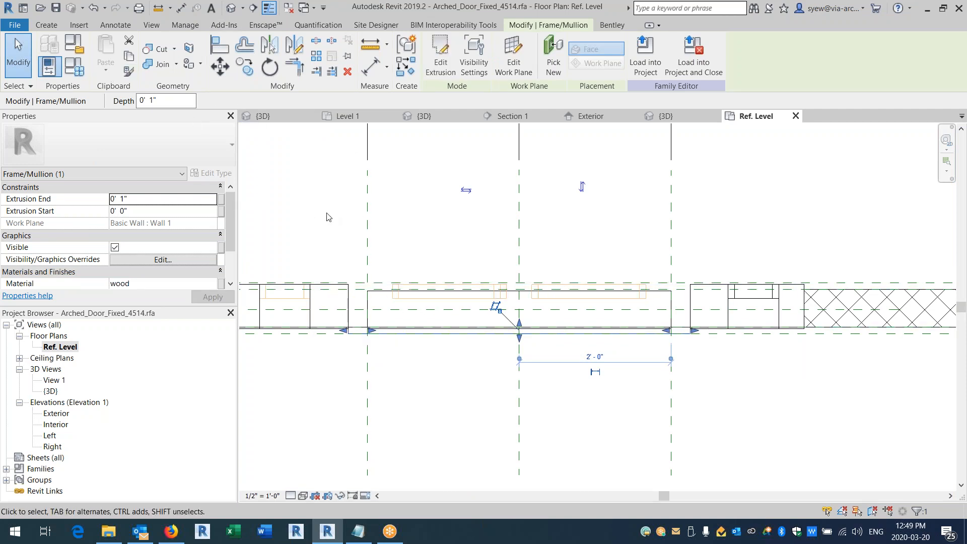
click(176, 64)
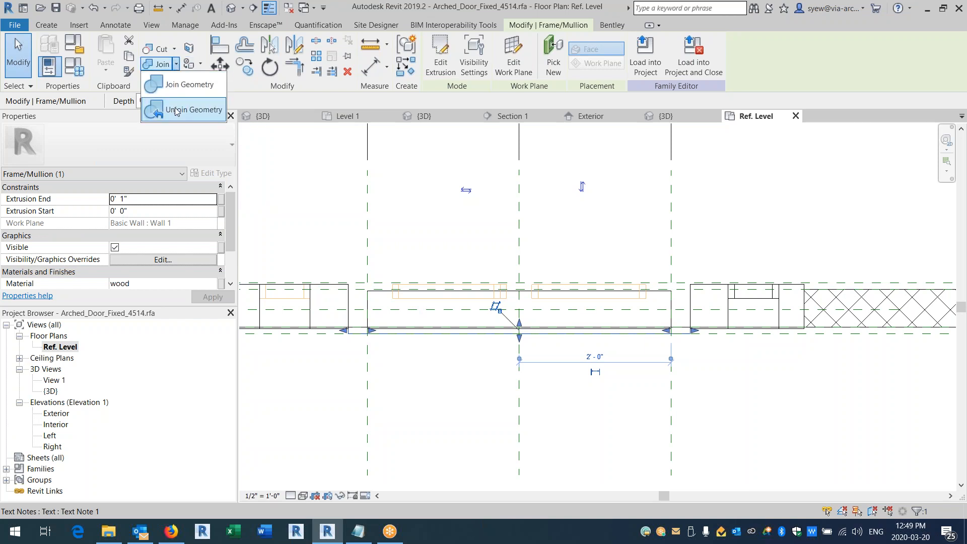
click(177, 110)
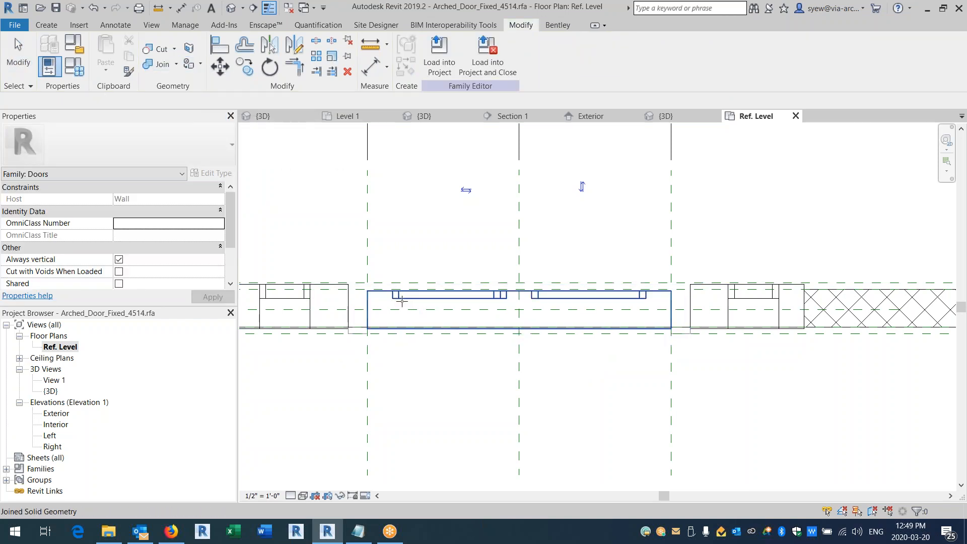
key(Escape)
Step: Switch to the family's 3D view and reset its temporary hide/isolate
click(358, 335)
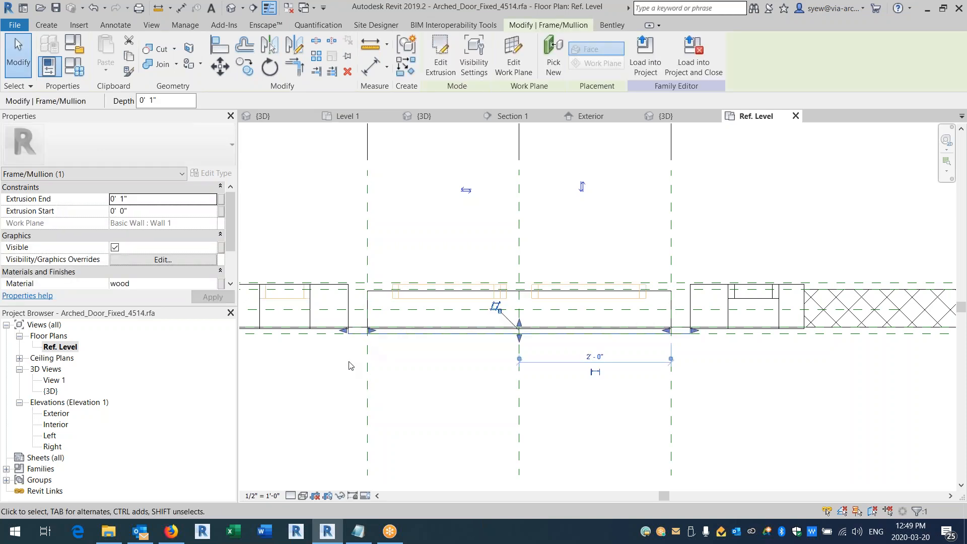
click(666, 116)
shift+middle_drag(678, 395, 678, 415)
click(354, 496)
click(355, 485)
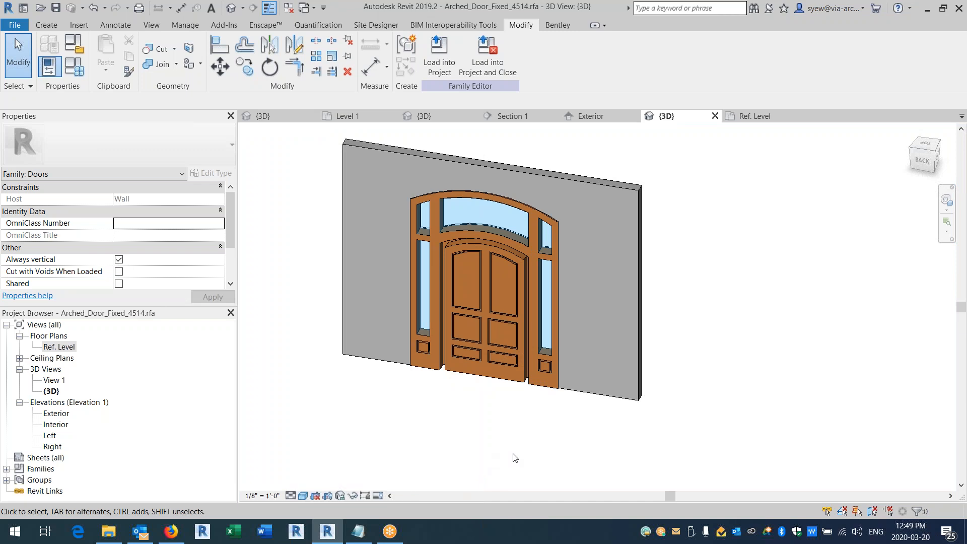
Step: Stretch the inner door frame extrusion about 6'-5" out from the wall's exterior side, removing the constraints that block it
scroll(522, 399, up, 6)
scroll(544, 320, up, 3)
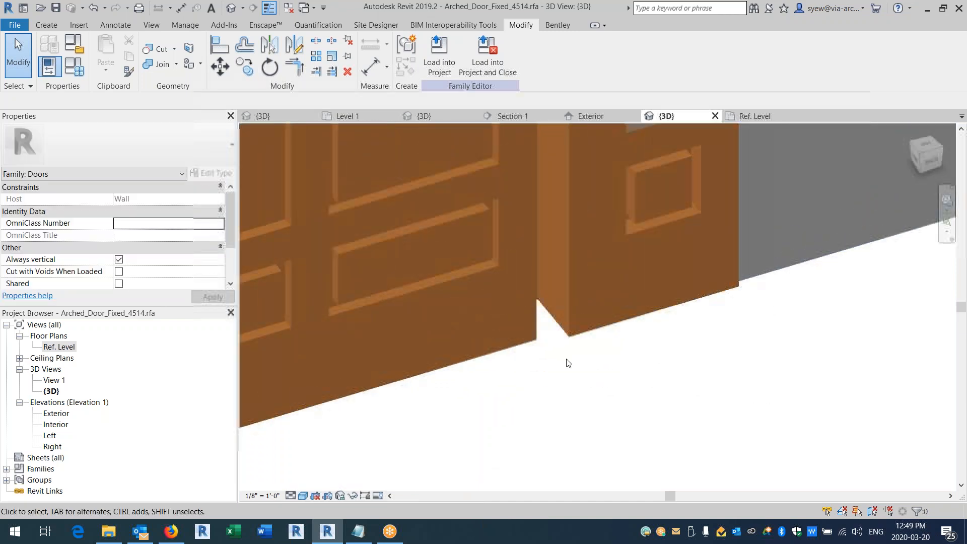
middle_drag(565, 359, 503, 405)
shift+middle_drag(478, 353, 434, 354)
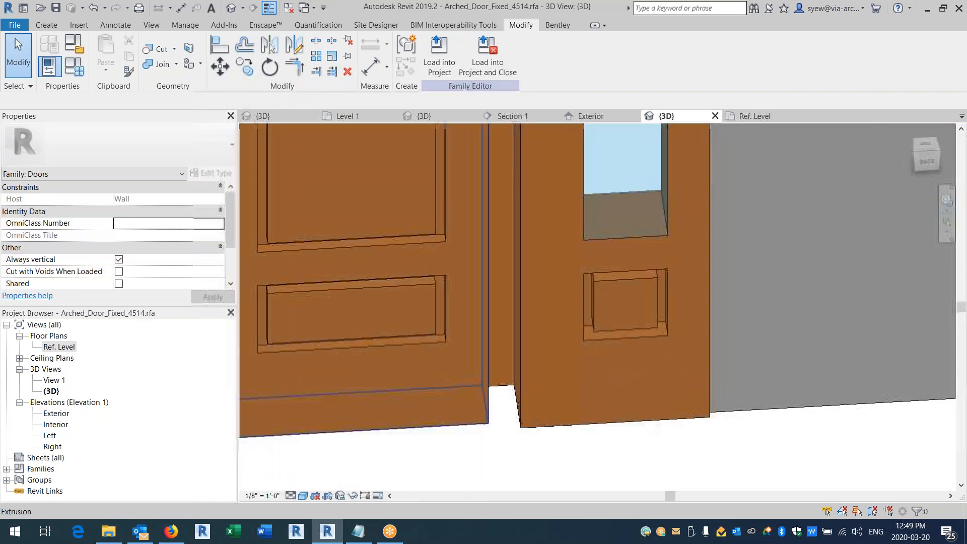
click(508, 384)
key(Escape)
click(506, 383)
scroll(549, 322, down, 2)
scroll(549, 322, down, 3)
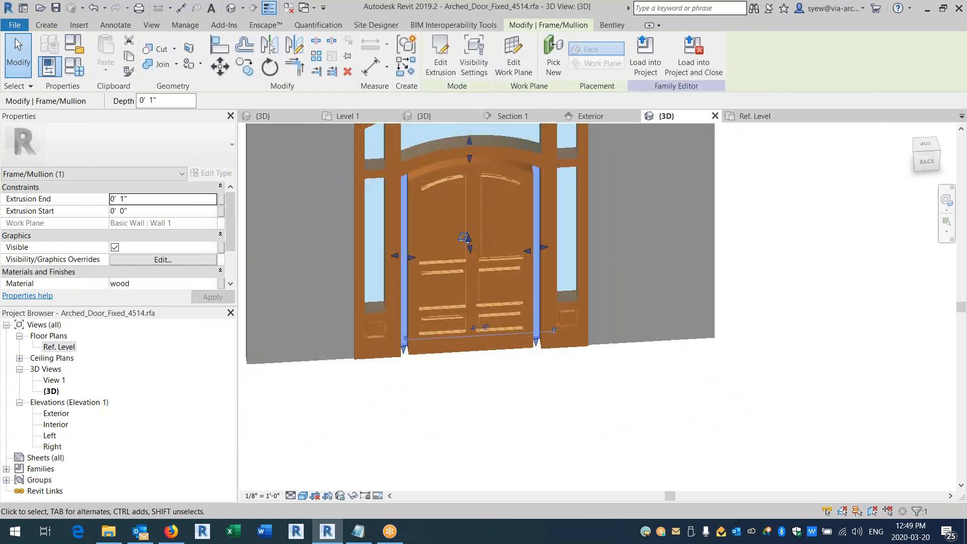
shift+middle_drag(439, 267, 471, 274)
scroll(471, 274, up, 2)
drag(476, 239, 557, 378)
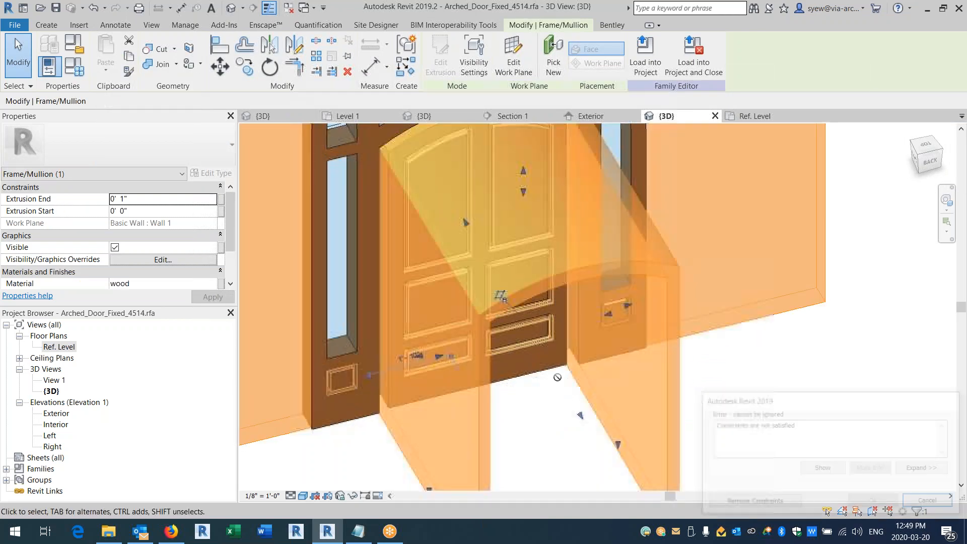
click(748, 504)
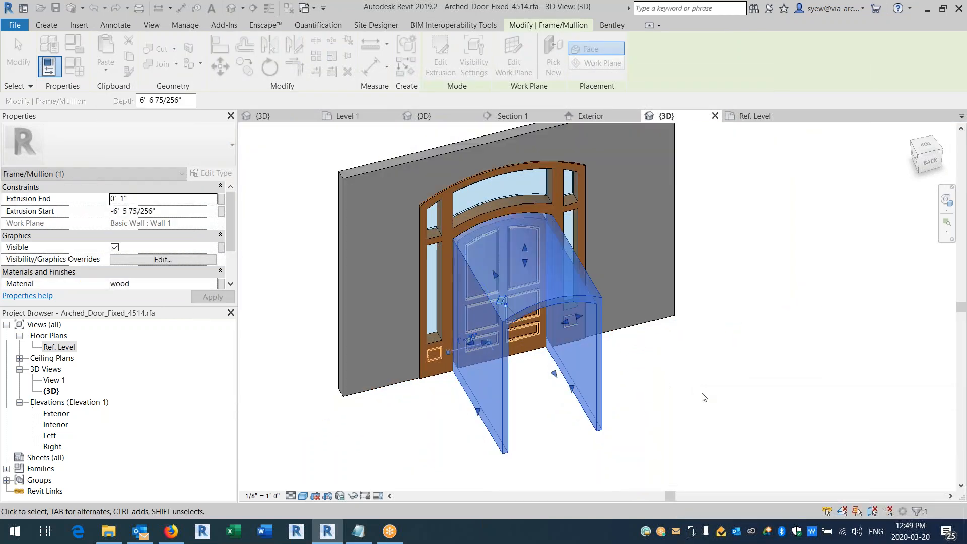
click(738, 442)
shift+middle_drag(739, 443, 599, 376)
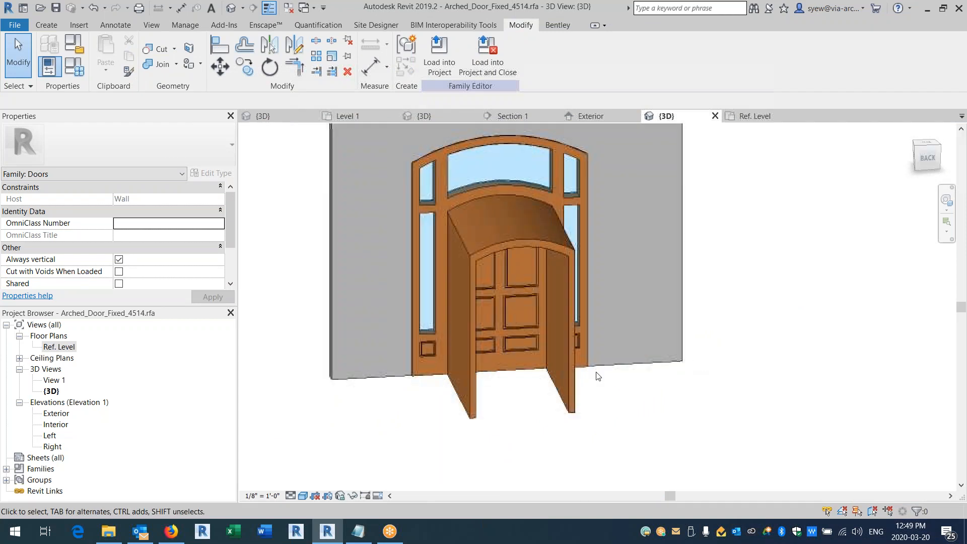
Step: Open the stretched frame extrusion's sketch for editing and show it in the Exterior elevation
click(567, 375)
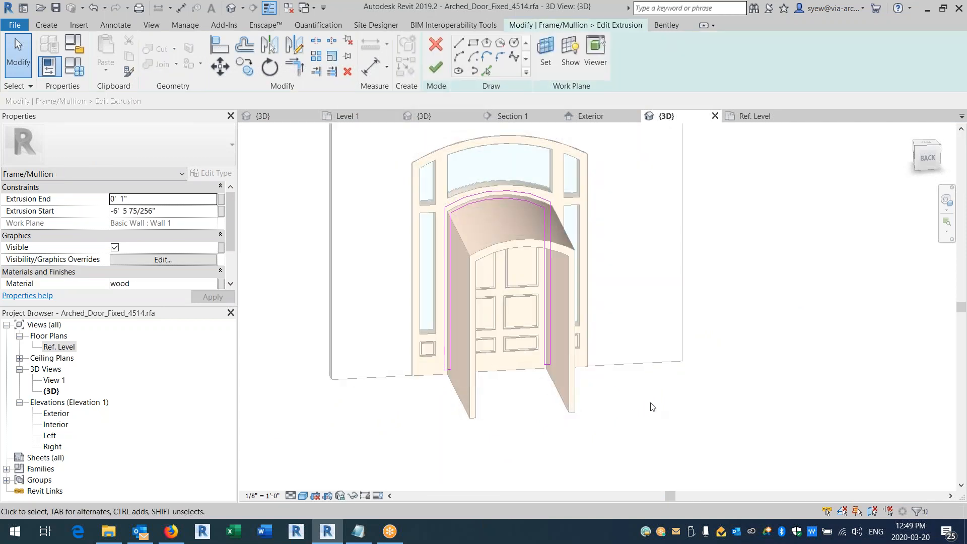
middle_drag(632, 412, 618, 414)
scroll(525, 250, up, 2)
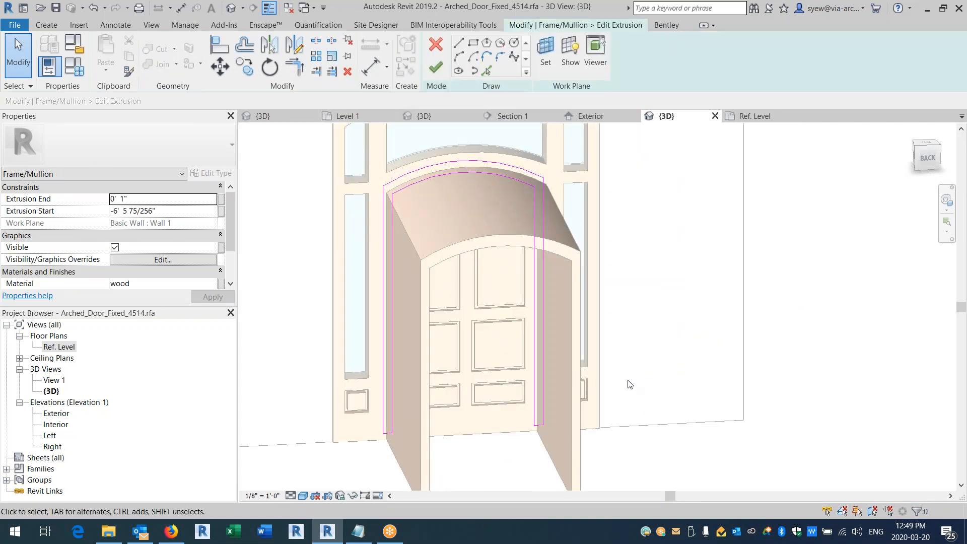
double_click(75, 413)
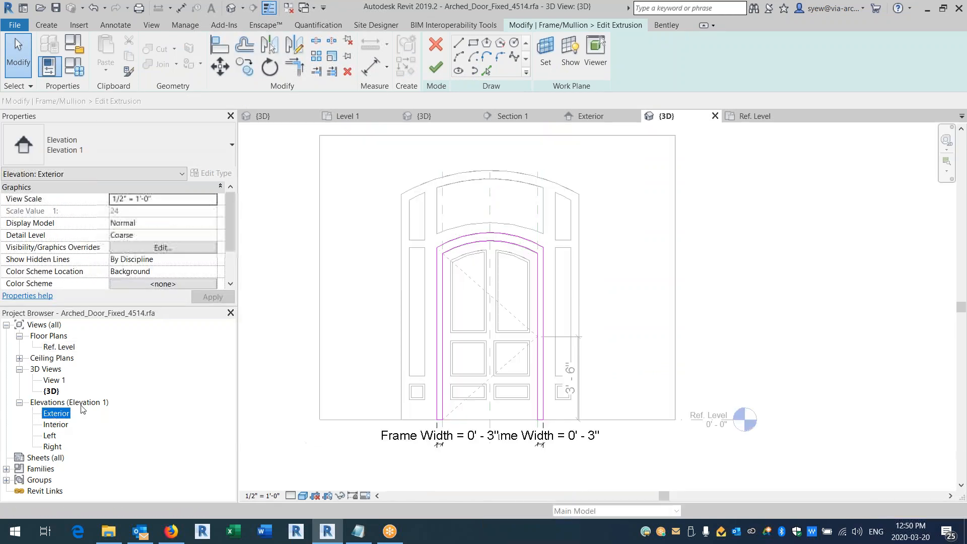
scroll(594, 359, up, 2)
key(Tab)
click(522, 210)
click(676, 305)
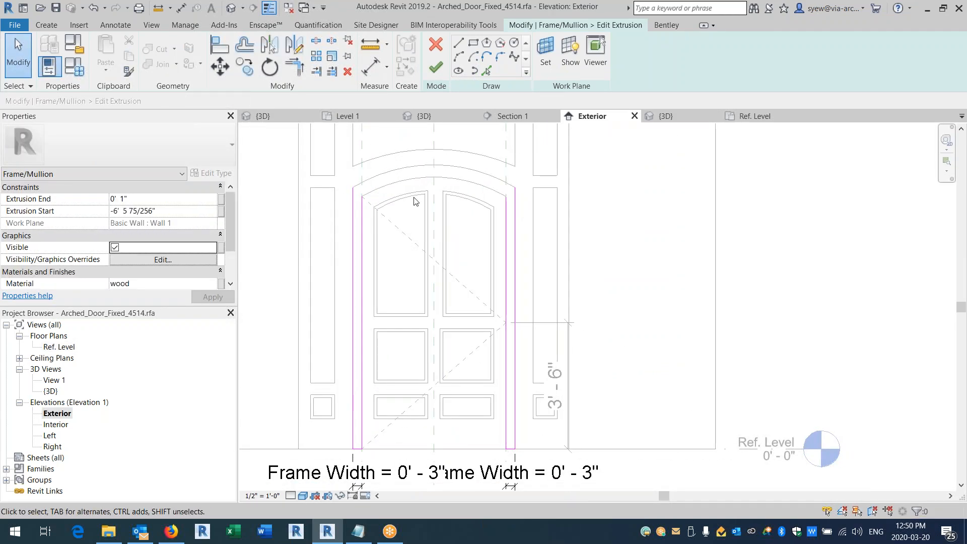
Step: Examine the frame sketch's vertical jamb lines and the Frame Width dimensions at their base
middle_drag(399, 346, 429, 257)
drag(587, 237, 427, 290)
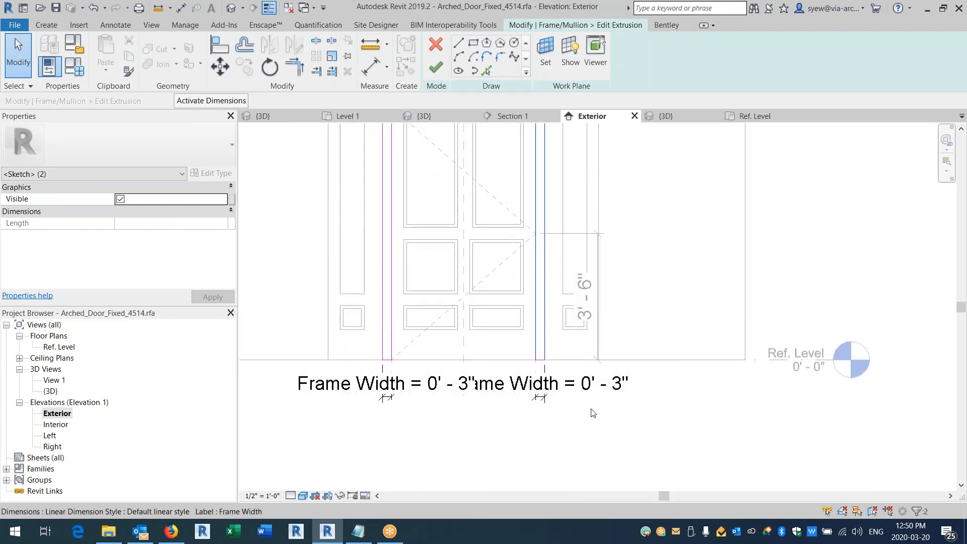
scroll(559, 365, down, 2)
drag(580, 294, 328, 235)
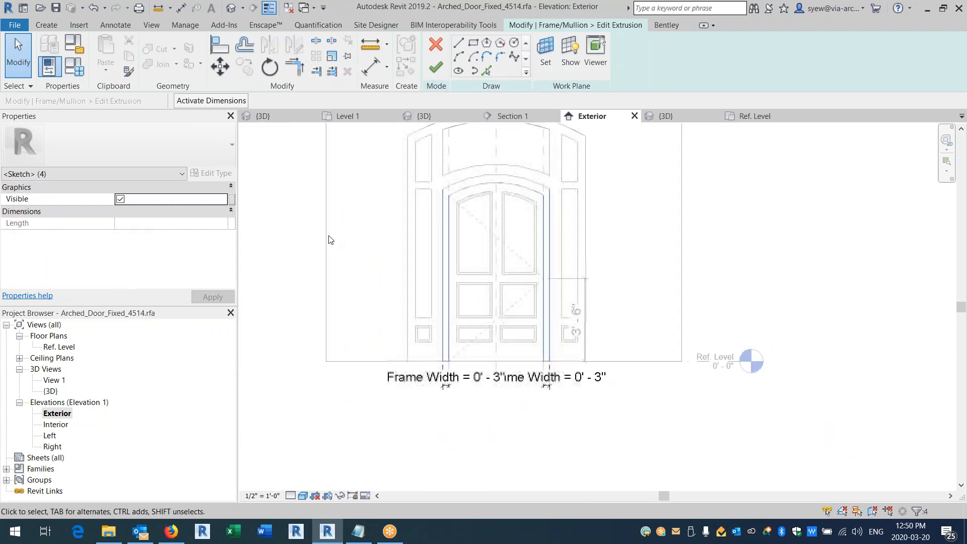
scroll(577, 361, up, 2)
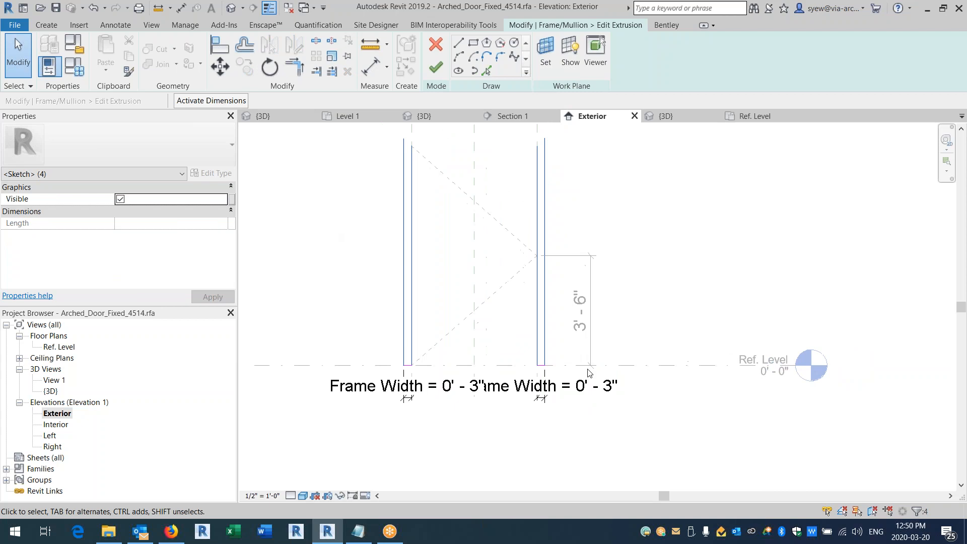
middle_drag(579, 385, 571, 405)
click(571, 406)
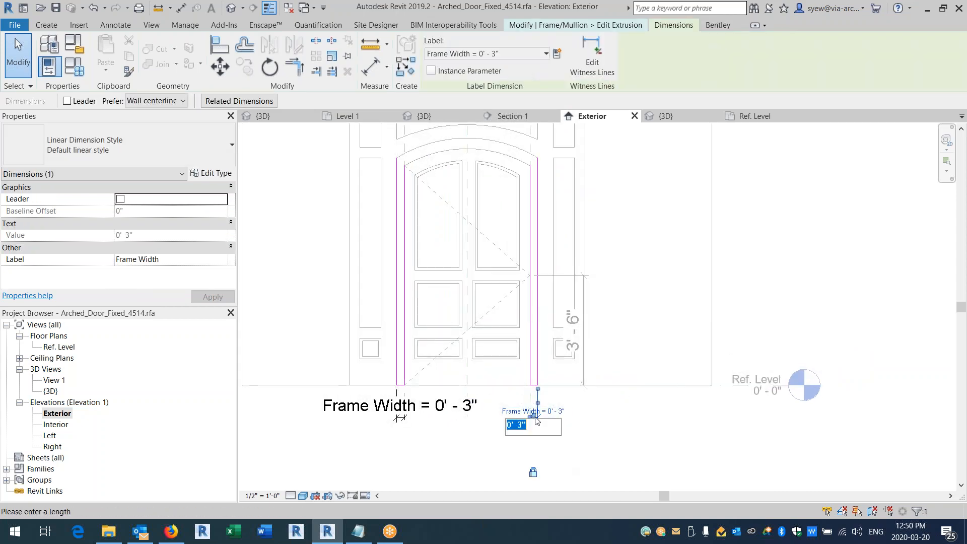
click(598, 459)
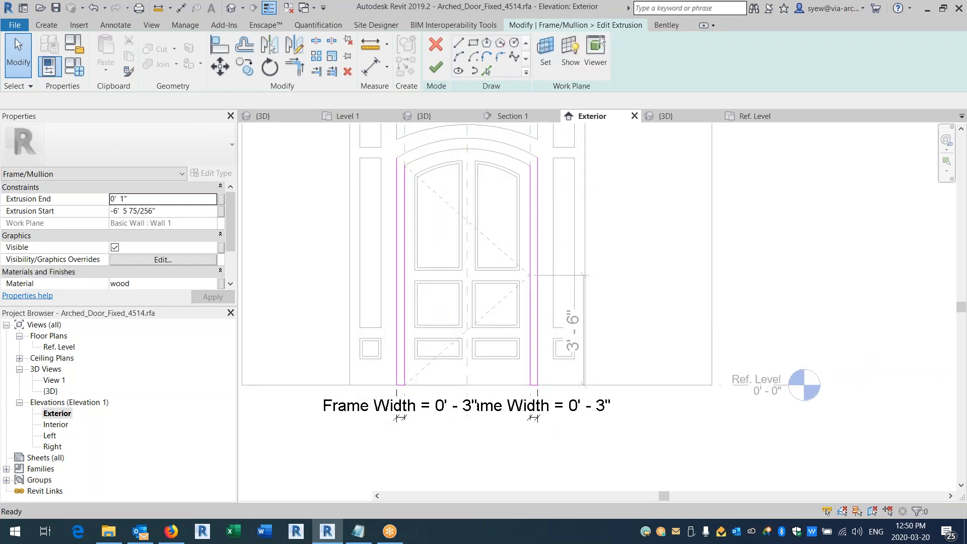
scroll(579, 323, up, 1)
middle_drag(580, 322, 564, 377)
middle_drag(595, 340, 602, 296)
Step: Return to the Ref. Level plan and finish the frame's extrusion sketch
double_click(56, 347)
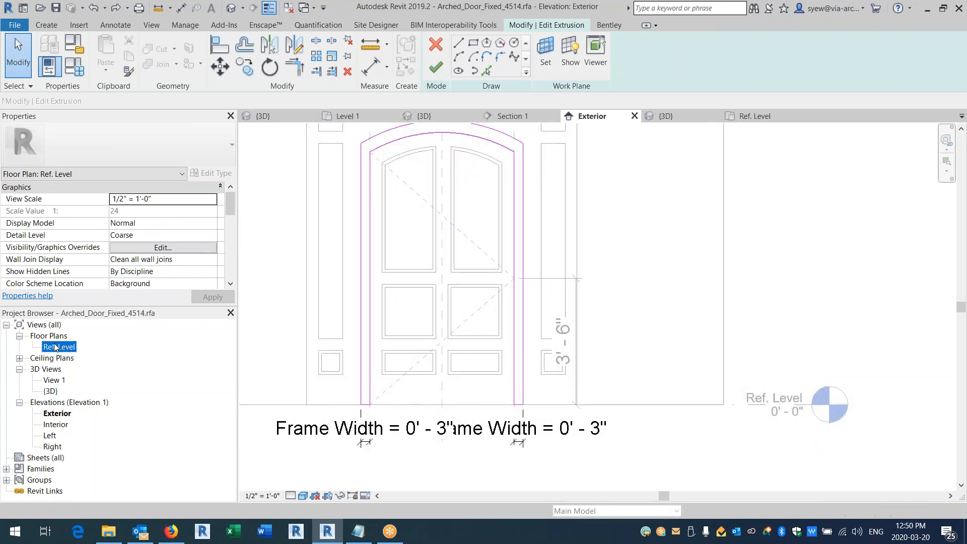
scroll(548, 321, up, 3)
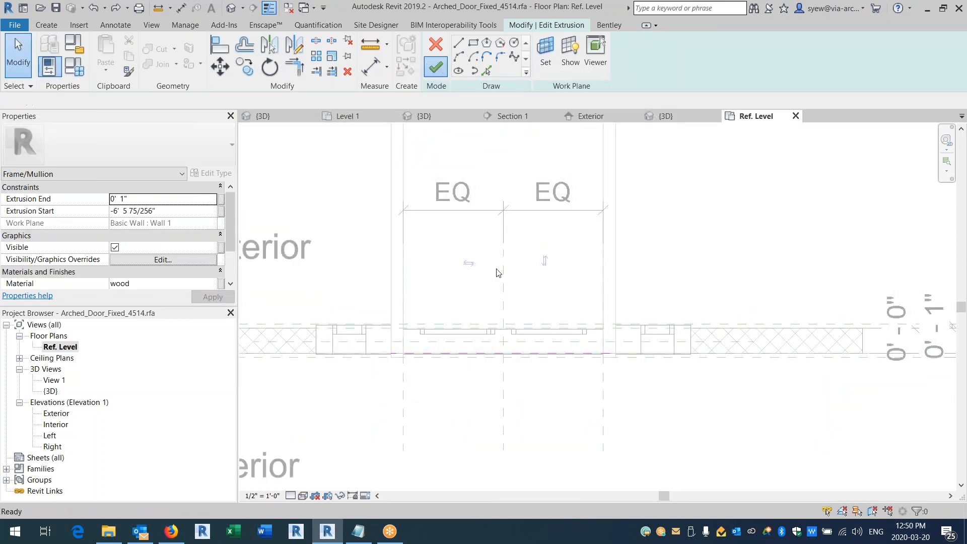
click(436, 74)
Step: Stretch the frame extrusion's interior face away from the wall and snap it to the outer interior-side reference plane
scroll(509, 363, up, 3)
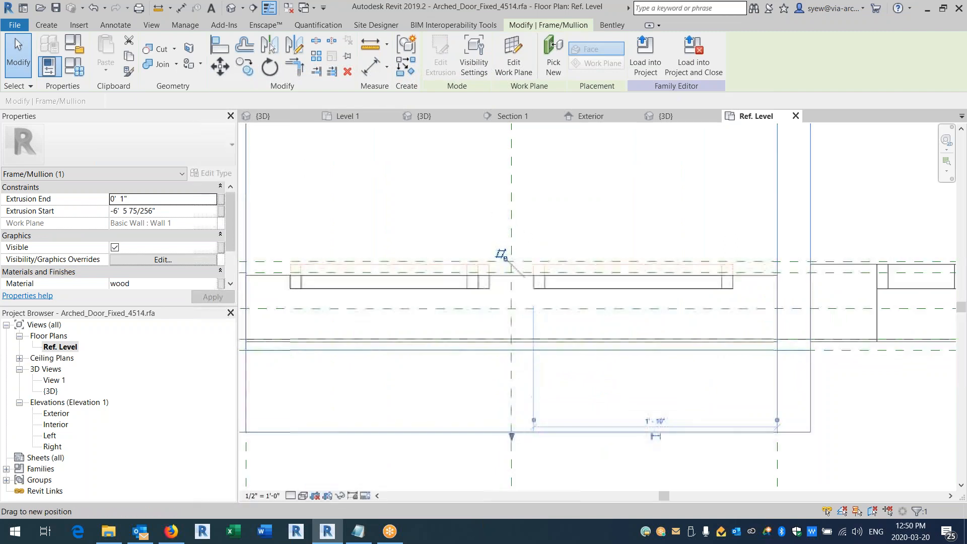
drag(522, 429, 522, 432)
key(ctrl+z)
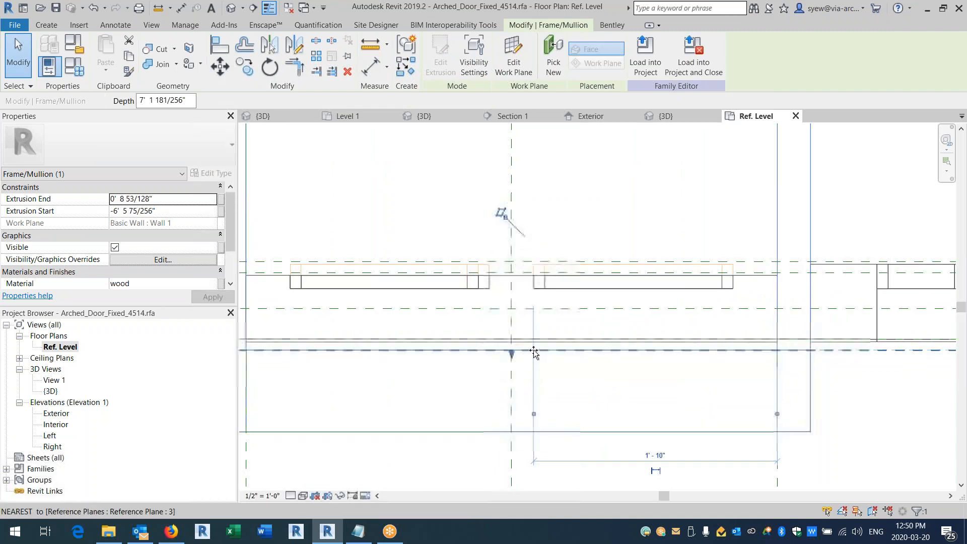
key(Escape)
Step: Pull the frame extrusion's far exterior face back to the outer exterior-side reference plane and show the door in 3D
scroll(484, 353, down, 4)
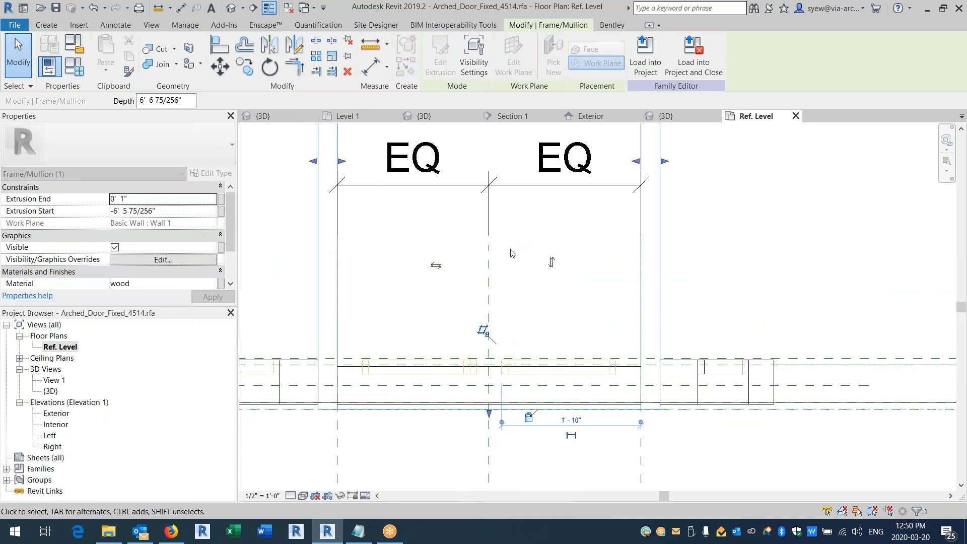
drag(481, 129, 481, 330)
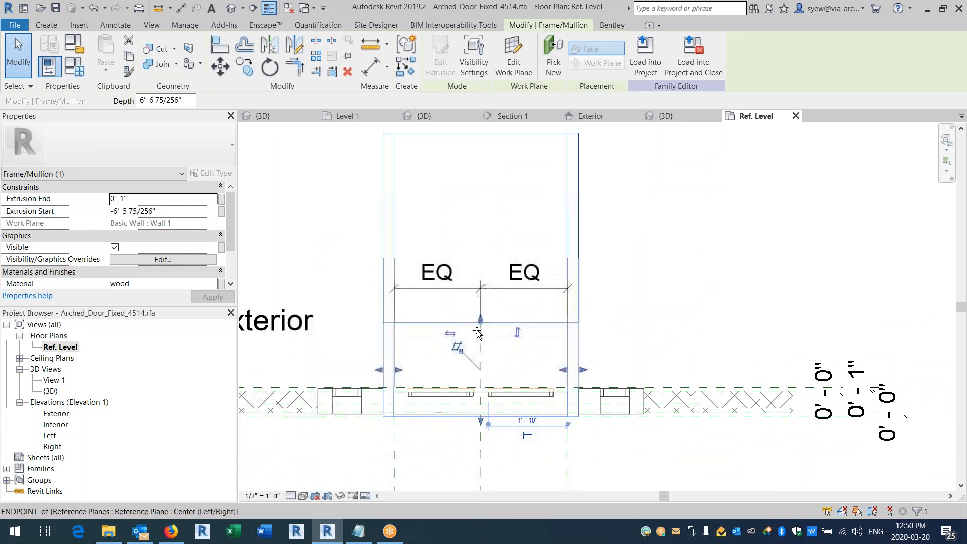
scroll(468, 383, up, 4)
drag(508, 235, 507, 381)
scroll(505, 379, up, 5)
key(Escape)
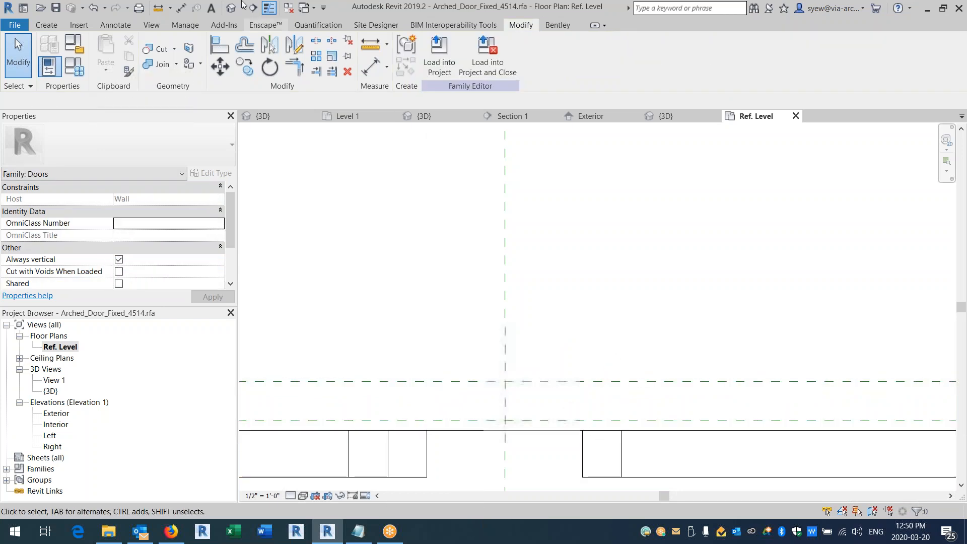
click(240, 9)
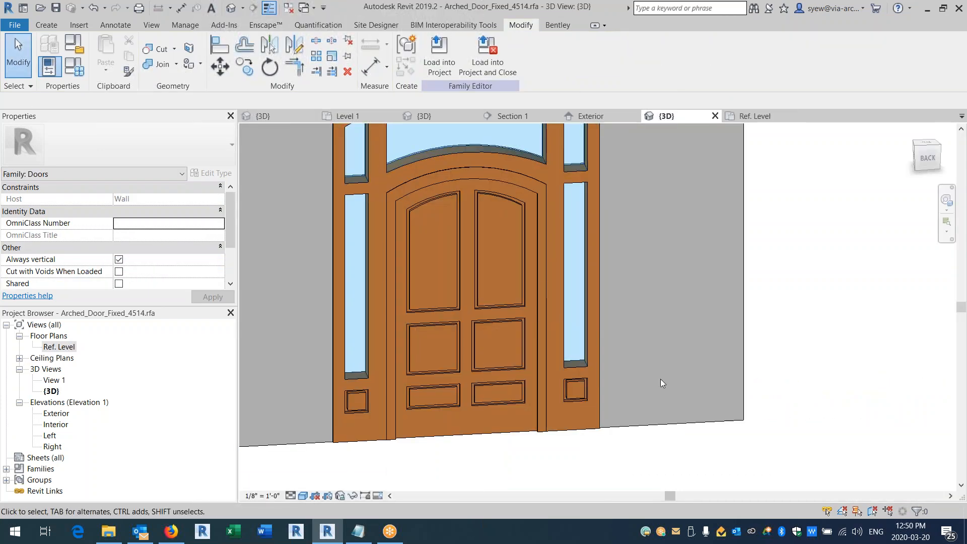
Step: Examine the Frame/Mullion extrusion in 3D from both sides of the wall, checking how the jambs project beyond the door surround
shift+middle_drag(658, 378, 515, 370)
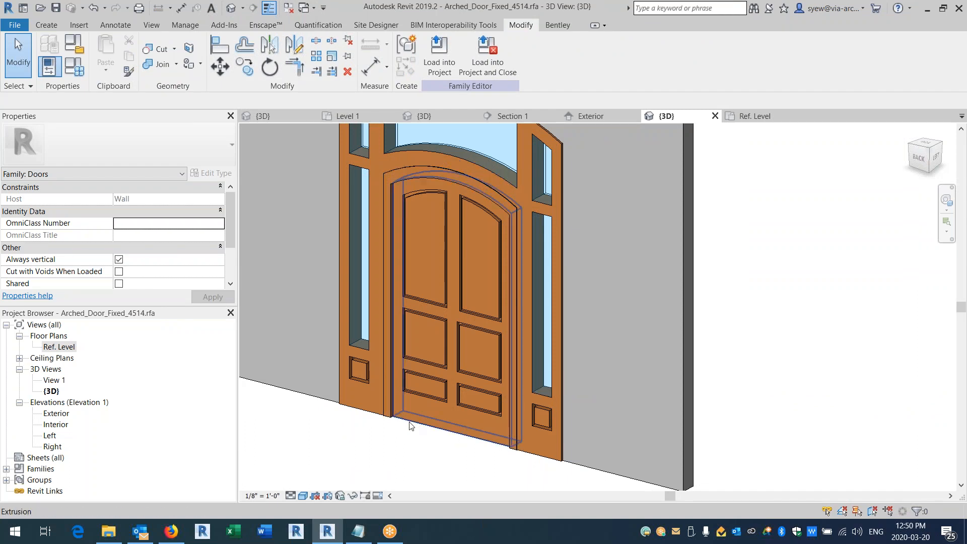
scroll(410, 426, up, 5)
click(375, 417)
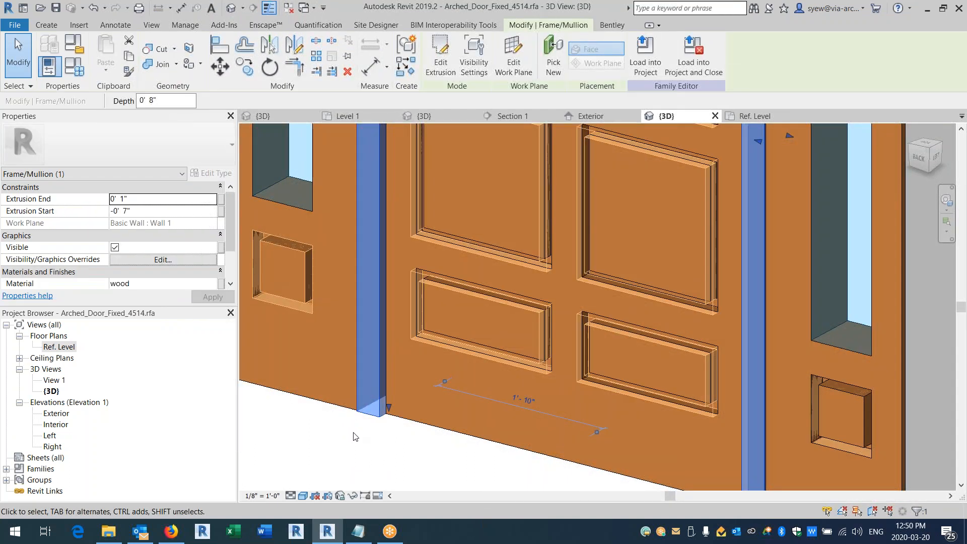
scroll(398, 371, down, 2)
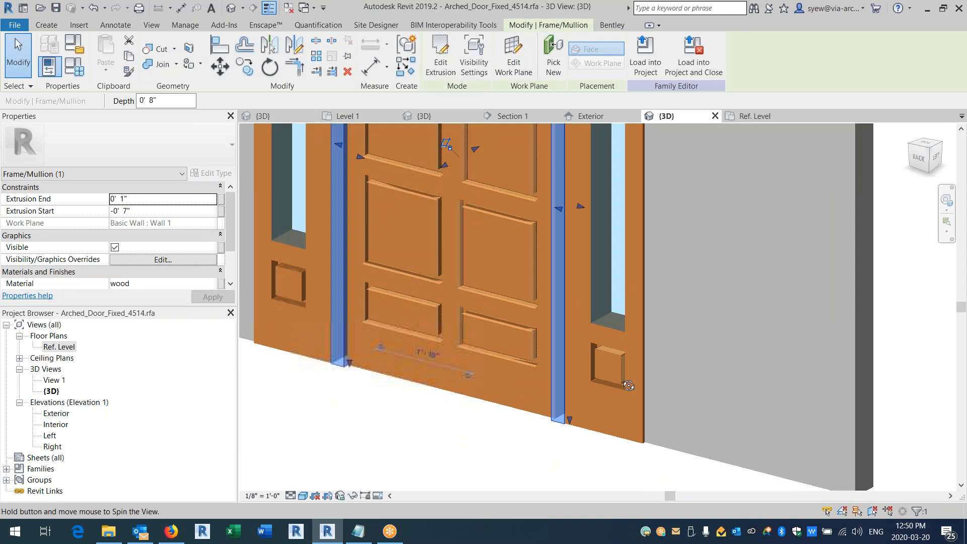
shift+middle_drag(629, 384, 399, 427)
click(513, 424)
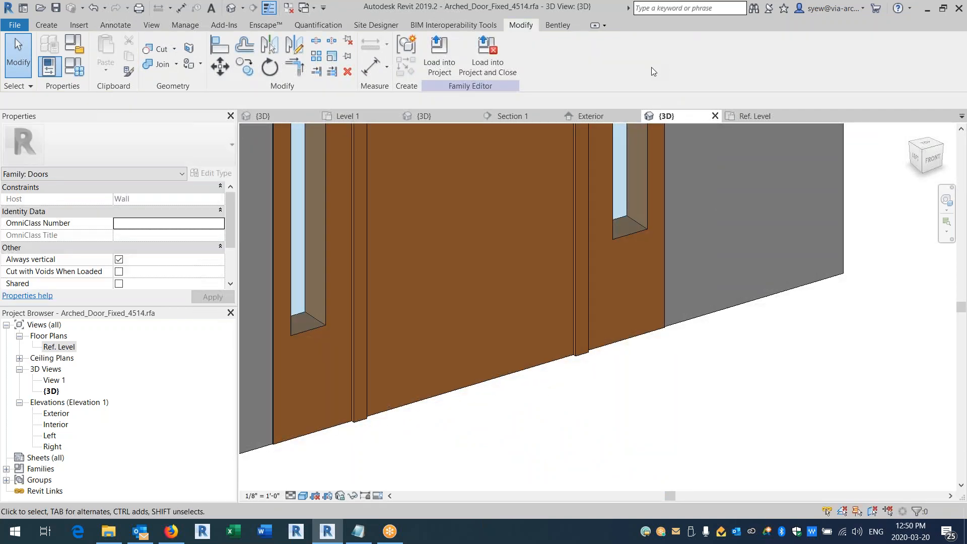
scroll(511, 396, down, 2)
scroll(511, 399, down, 3)
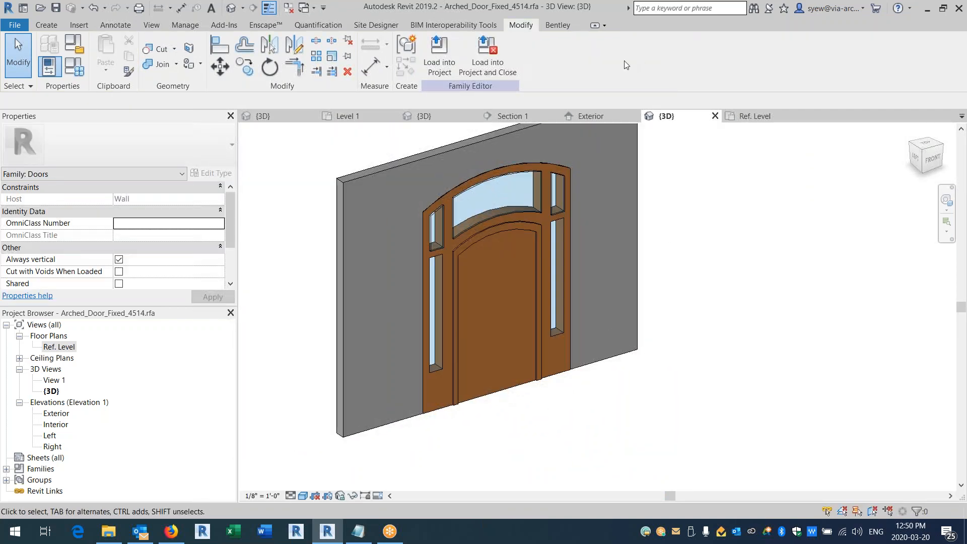
Step: Load the door family into Project1, overwriting the existing version and its parameter values
click(440, 46)
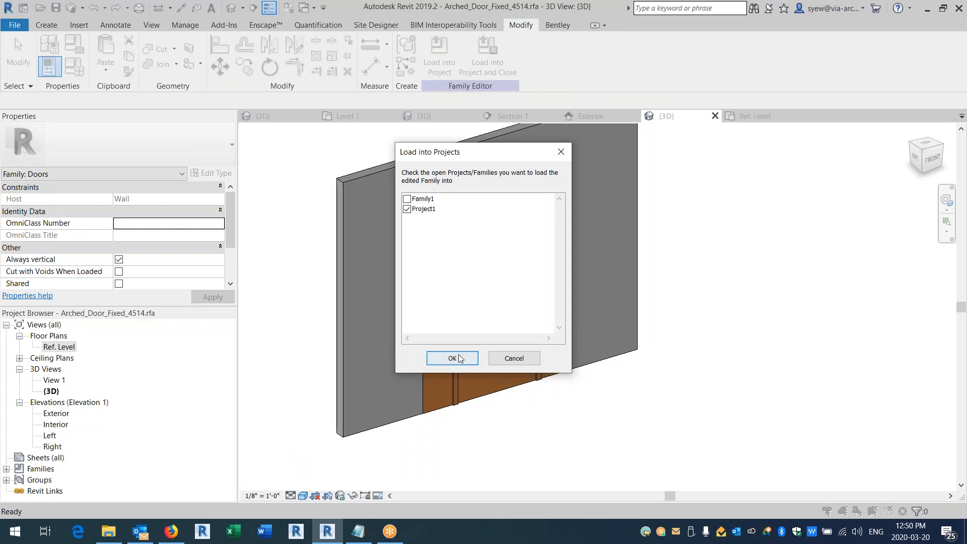
click(453, 358)
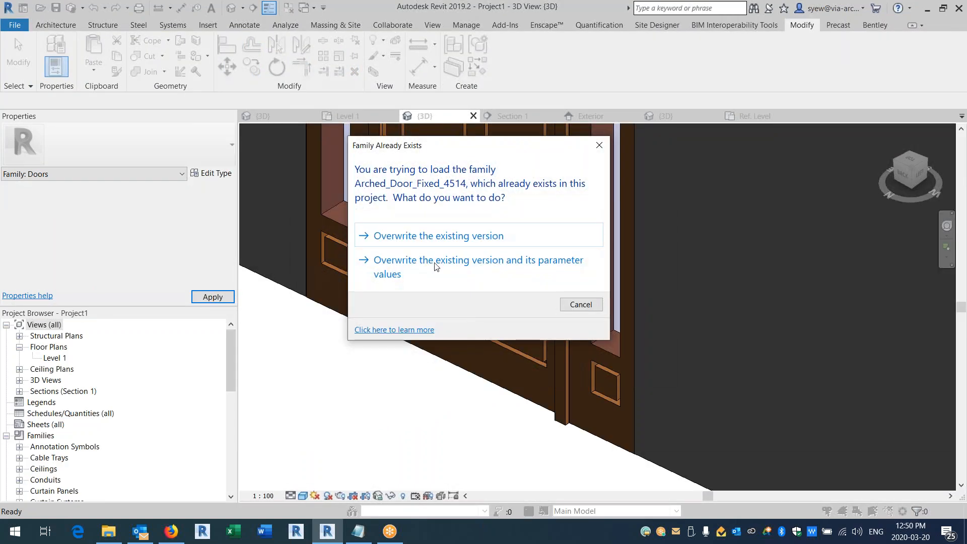
click(437, 266)
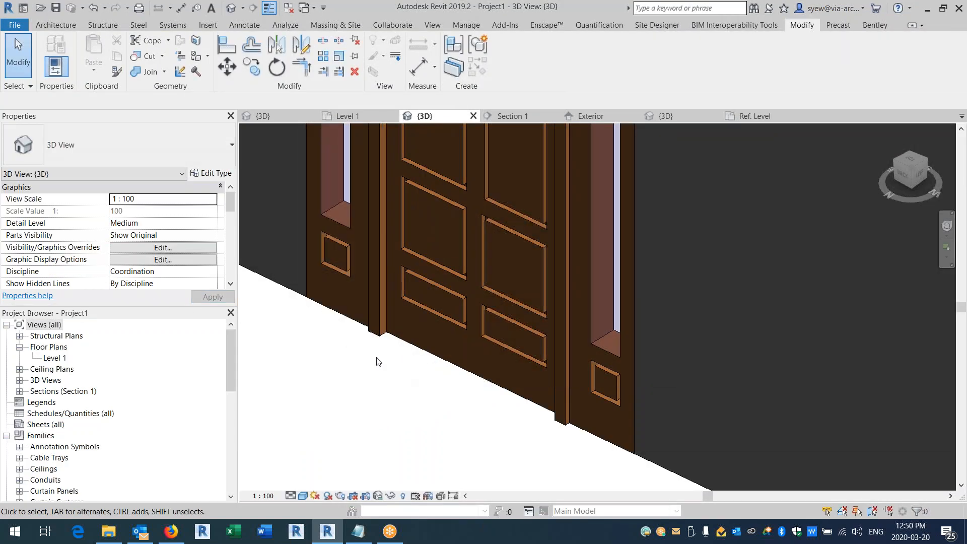
Step: Inspect the reloaded door in the project's 3D view, checking the frame projection on both faces and the glazing above
shift+middle_drag(388, 368, 348, 352)
click(347, 353)
scroll(390, 428, down, 2)
shift+middle_drag(391, 430, 600, 428)
click(564, 285)
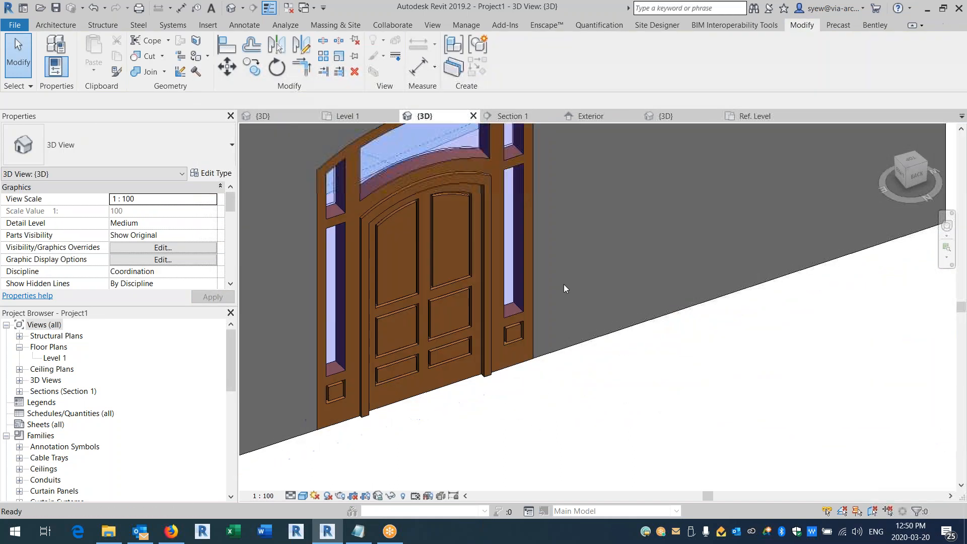
middle_drag(564, 284, 552, 300)
scroll(507, 150, up, 2)
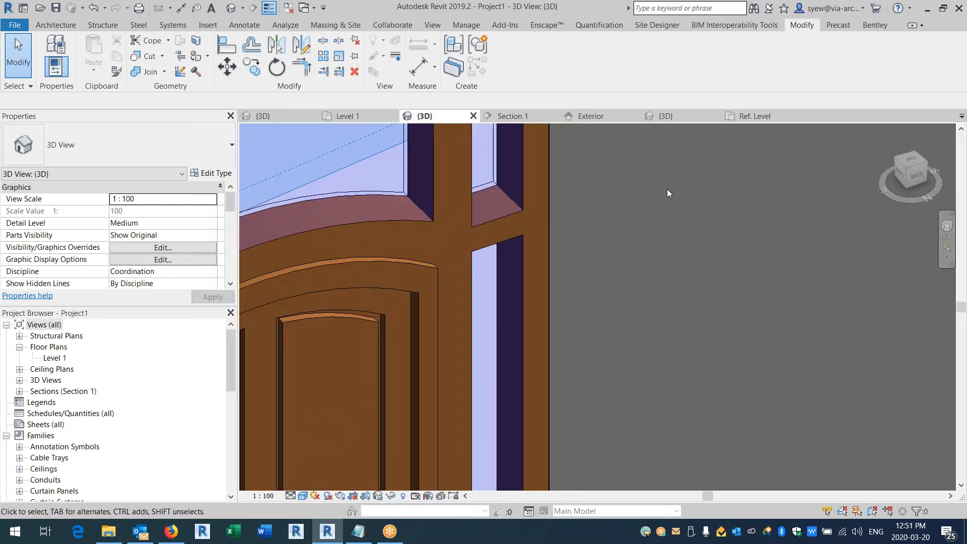
scroll(387, 199, up, 3)
scroll(373, 199, down, 5)
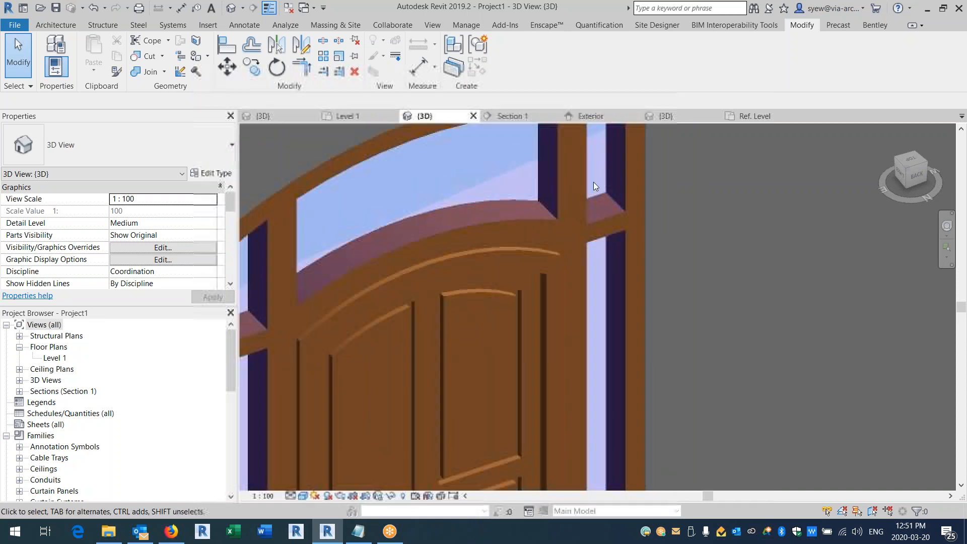
Step: Open the arched door family for editing and check the sidelight's void extrusion in the Ref. Level plan
double_click(583, 354)
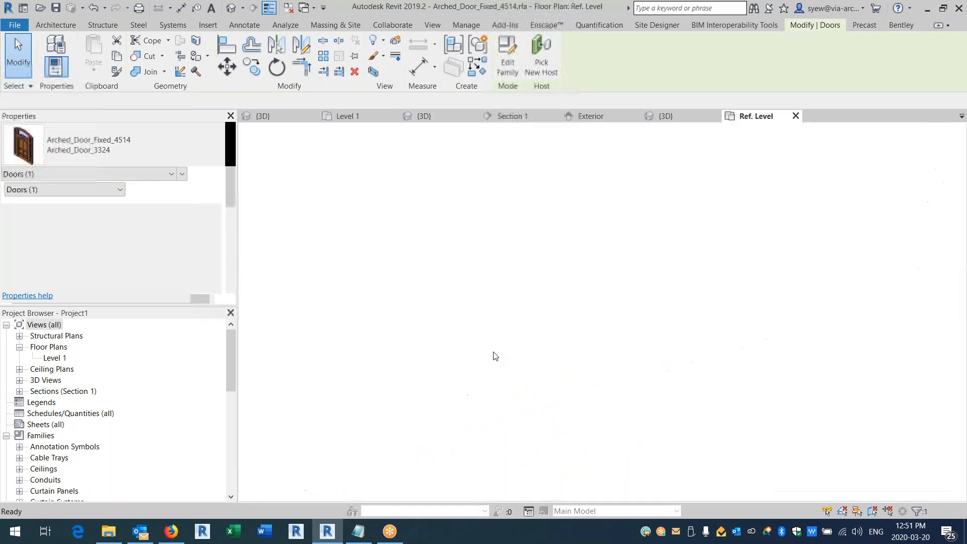
middle_drag(614, 402, 549, 248)
scroll(531, 249, down, 6)
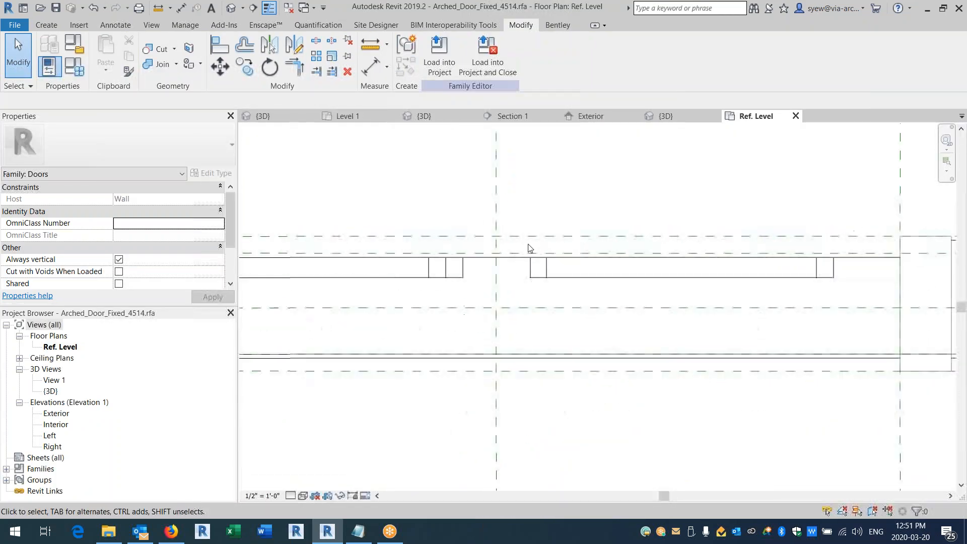
middle_drag(494, 375, 639, 381)
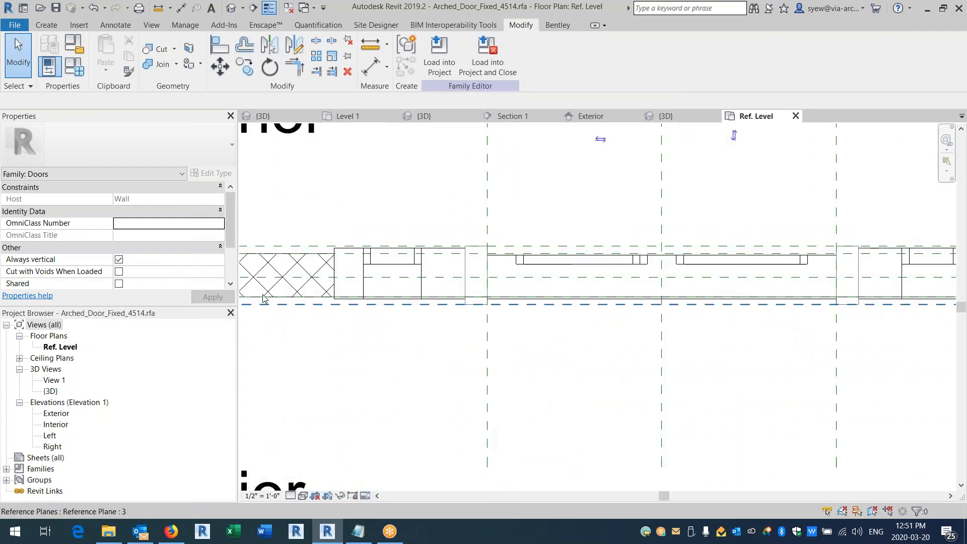
click(374, 220)
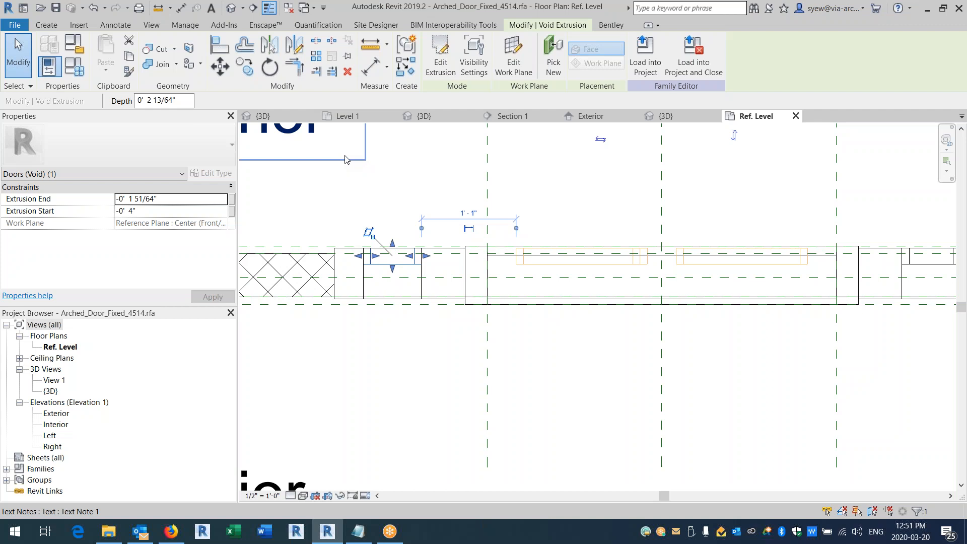
Step: Examine the glass extrusion of the arched transom and upper sidelights in 3D, including its start, end and depth
shift+middle_drag(602, 383, 274, 386)
scroll(562, 164, up, 3)
scroll(562, 167, up, 2)
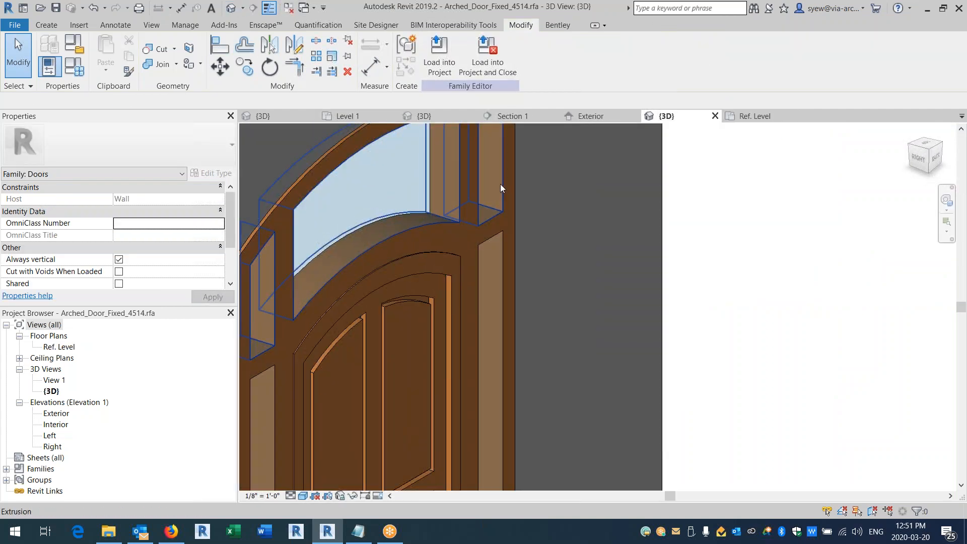
click(500, 184)
middle_drag(500, 183, 479, 345)
scroll(411, 265, down, 4)
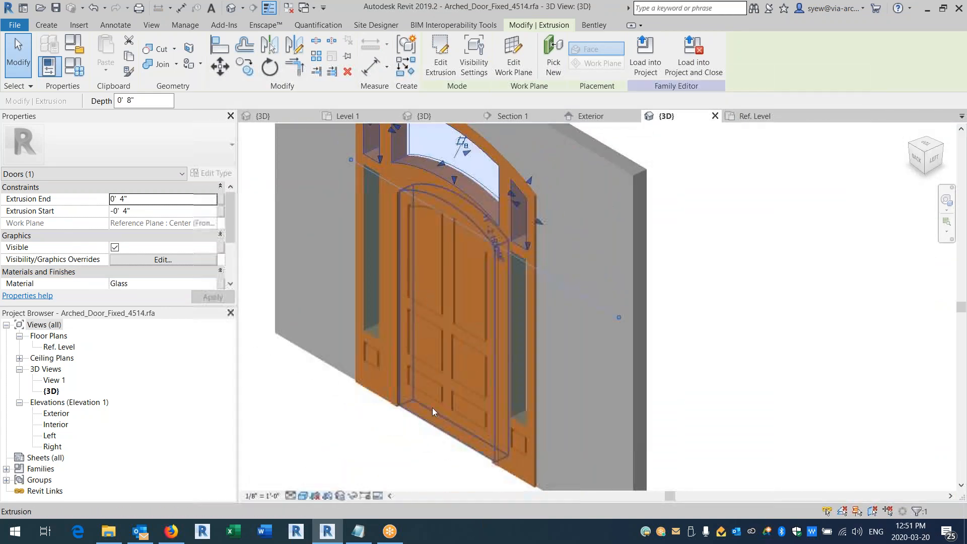
click(283, 435)
Step: Review the door's extrusions against the reference planes in the Ref. Level plan and the Interior and Left elevations
double_click(54, 347)
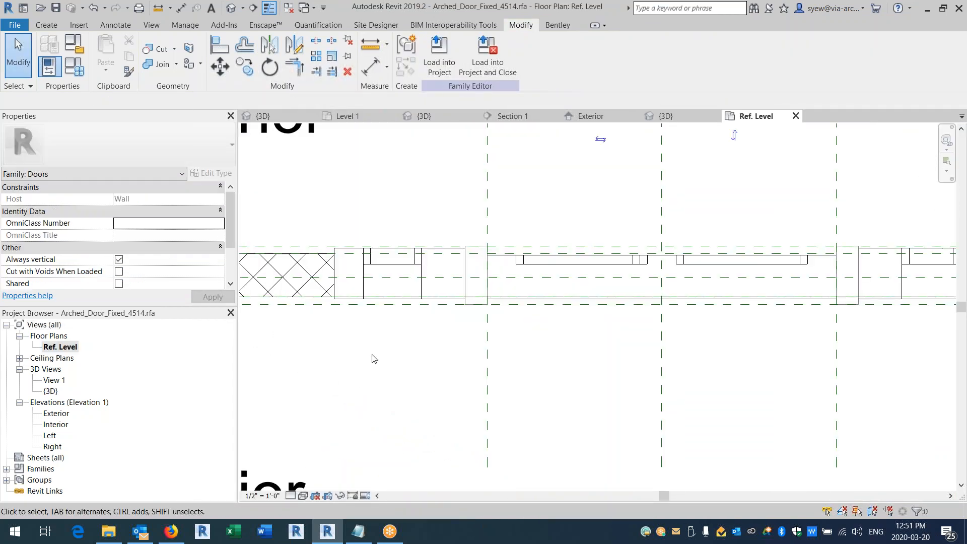
scroll(423, 331, up, 2)
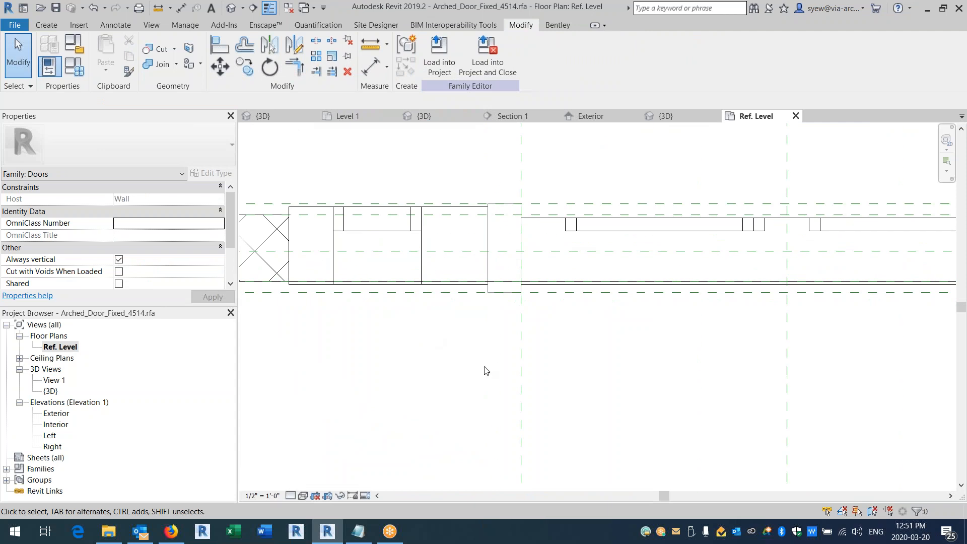
scroll(430, 315, down, 5)
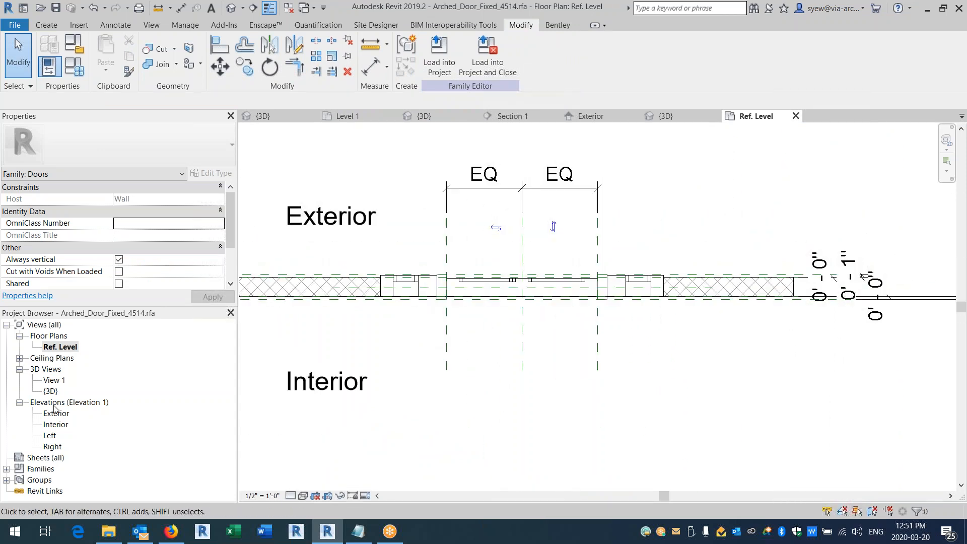
double_click(55, 425)
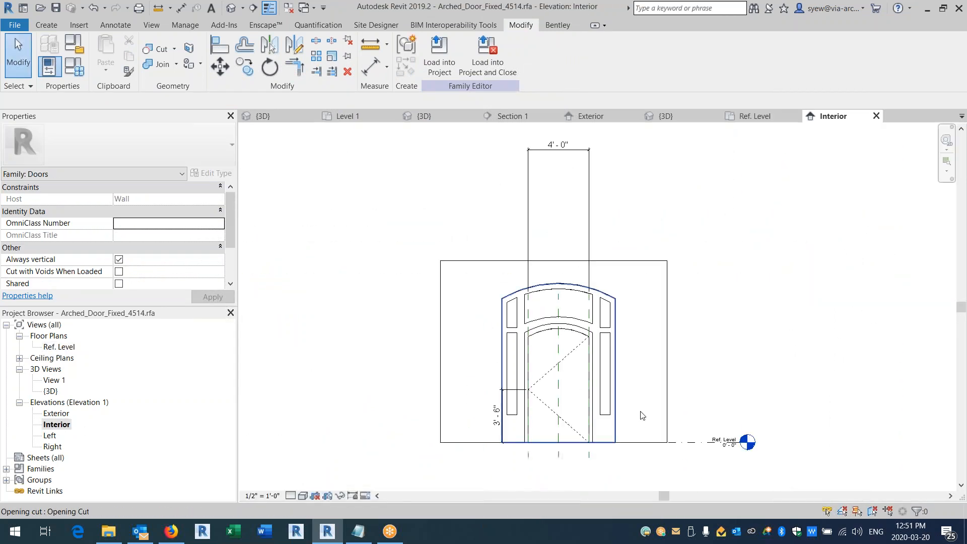
double_click(50, 436)
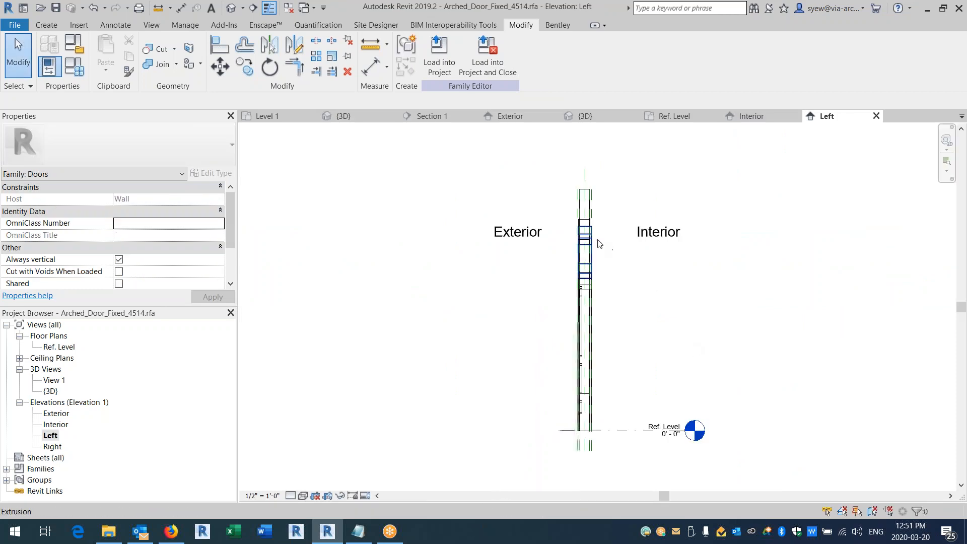
middle_drag(632, 305, 557, 285)
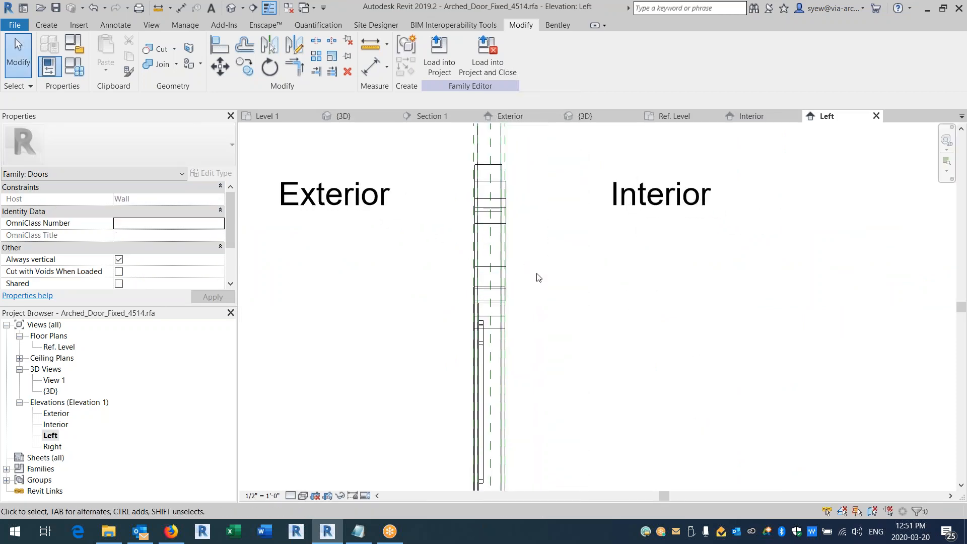
Step: Switch to the Family1 table model and close it, returning to the door family
key(ctrl+Tab)
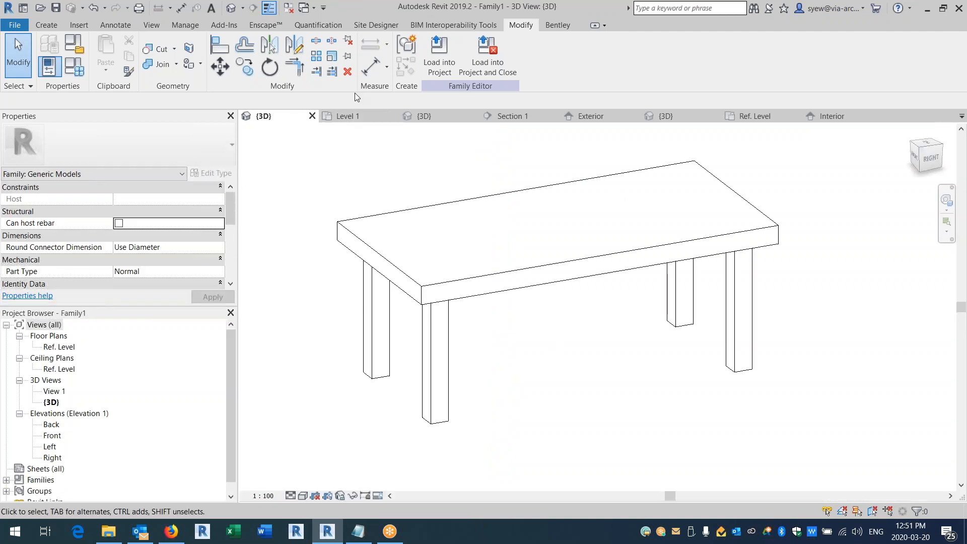
click(313, 116)
click(513, 268)
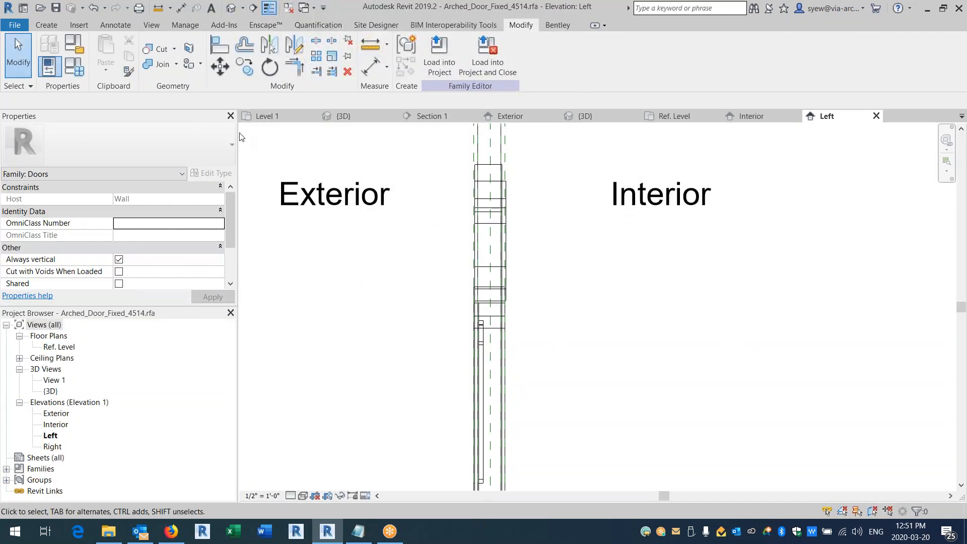
Step: In the Ref. Level plan, draw a horizontal reference plane through the sidelight, slightly to the exterior side of the Center (Front/Back) plane
double_click(63, 348)
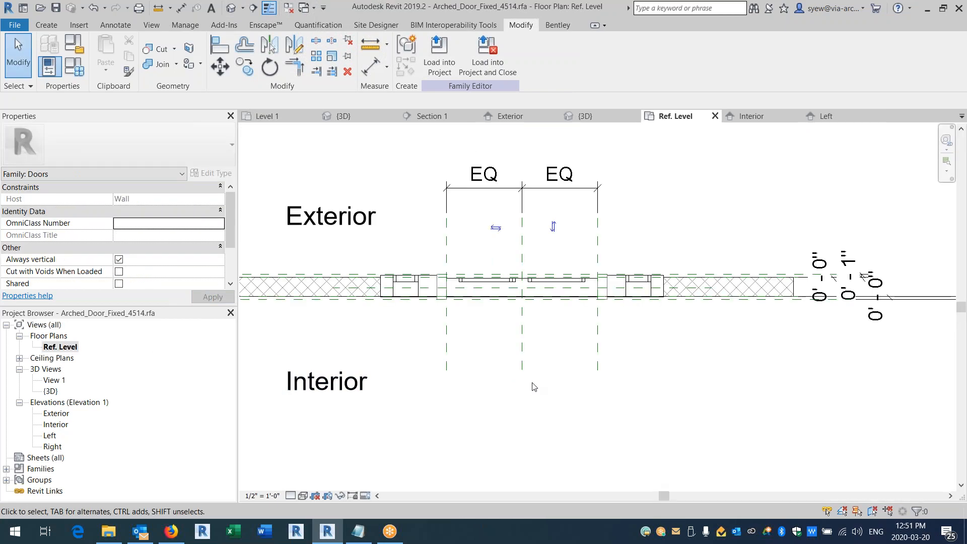
scroll(498, 339, up, 3)
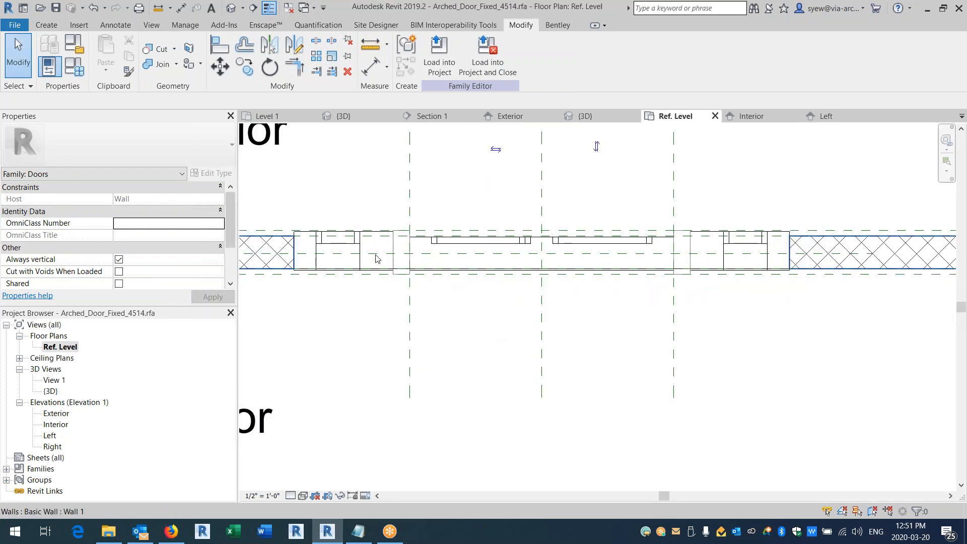
click(372, 253)
scroll(400, 260, up, 3)
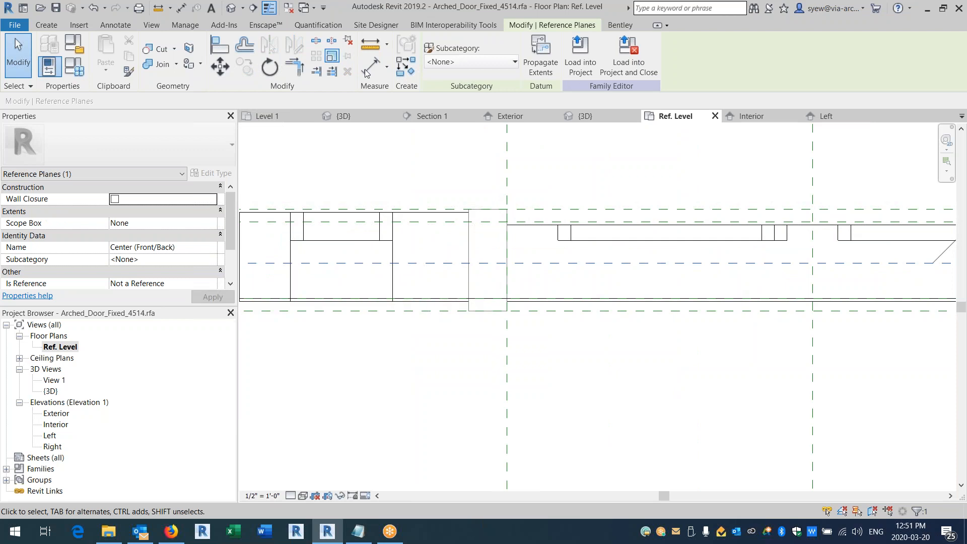
click(412, 74)
click(414, 253)
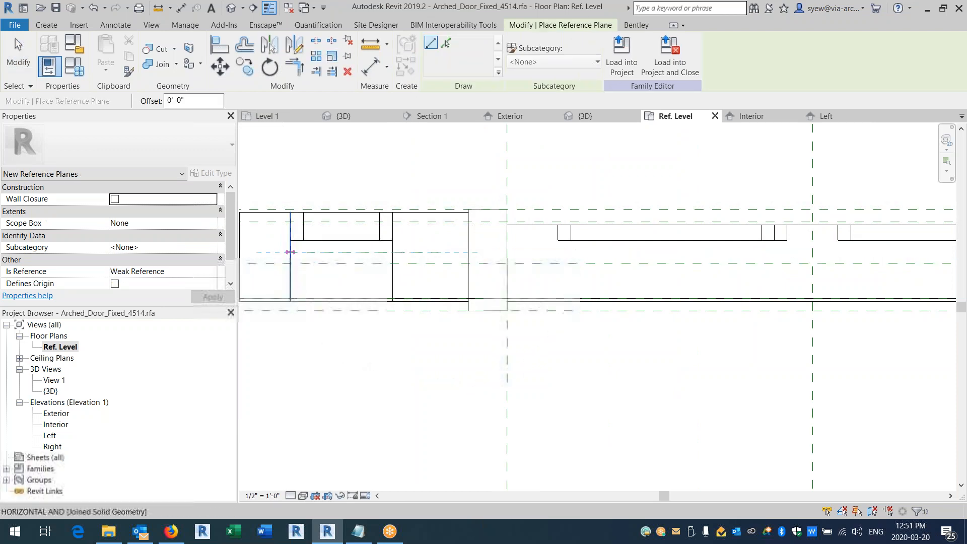
middle_drag(302, 253, 423, 261)
click(302, 267)
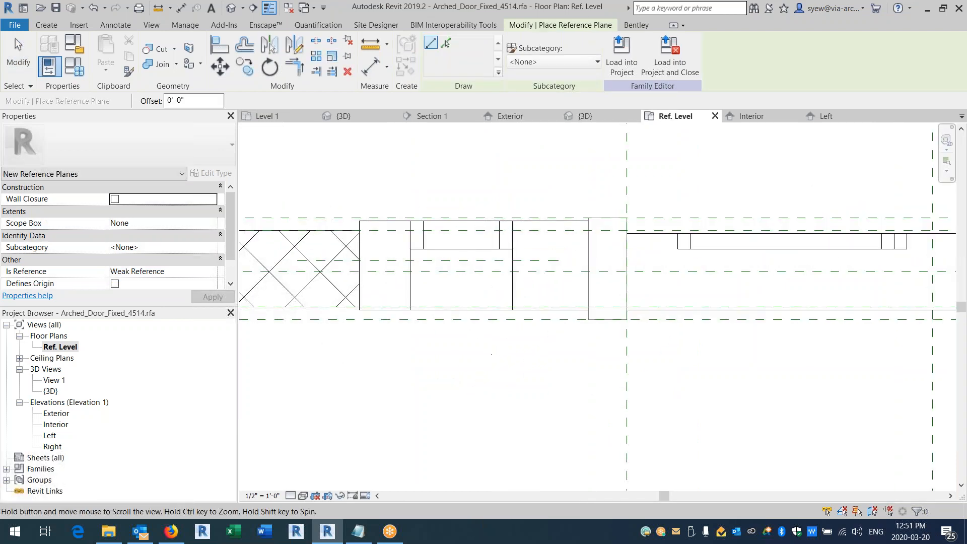
Step: Draw a second horizontal reference plane slightly to the interior side of the Center (Front/Back) plane and finish placing planes
middle_drag(491, 355, 379, 358)
click(276, 289)
scroll(436, 275, down, 2)
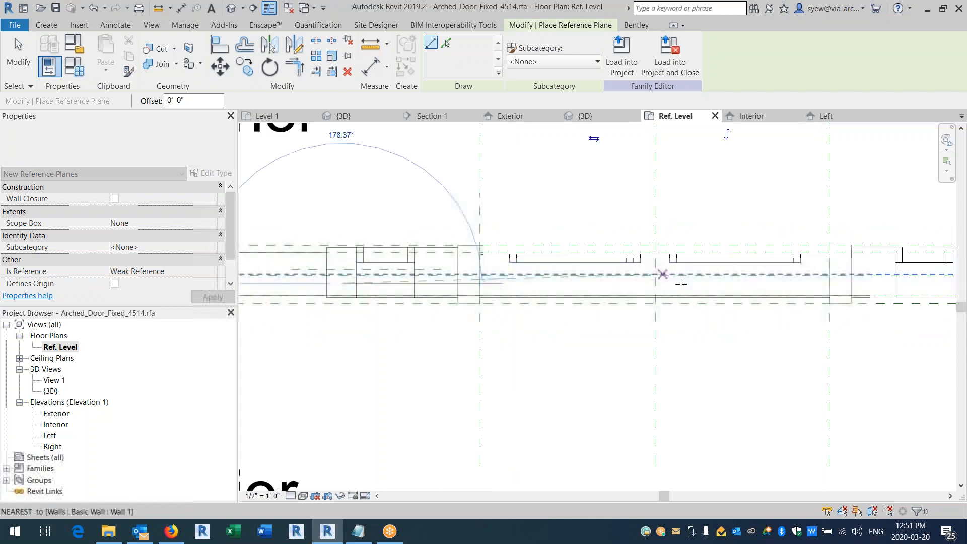
click(779, 285)
key(Escape)
Step: Stretch the two new reference planes so both span the full width of the door assembly
scroll(437, 271, up, 2)
drag(439, 270, 398, 283)
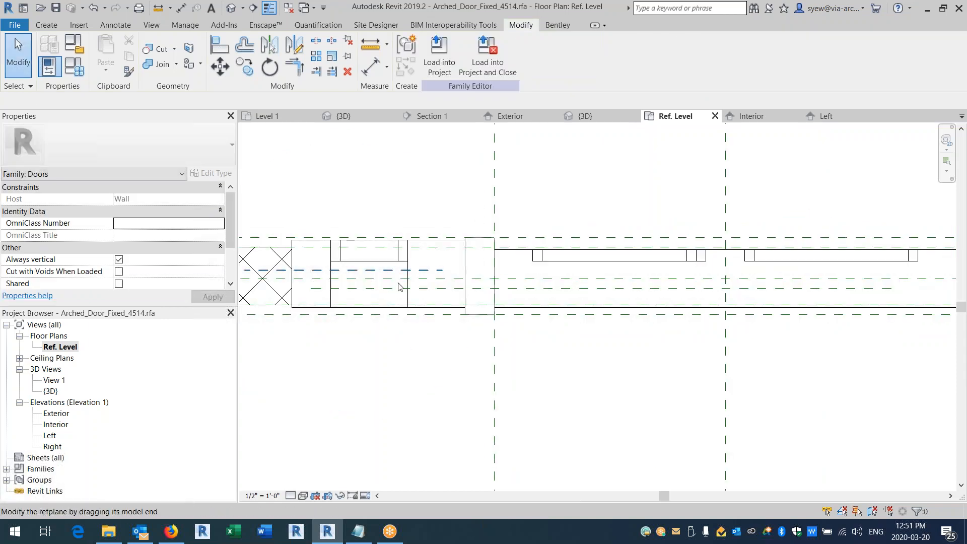
scroll(398, 287, down, 2)
key(Escape)
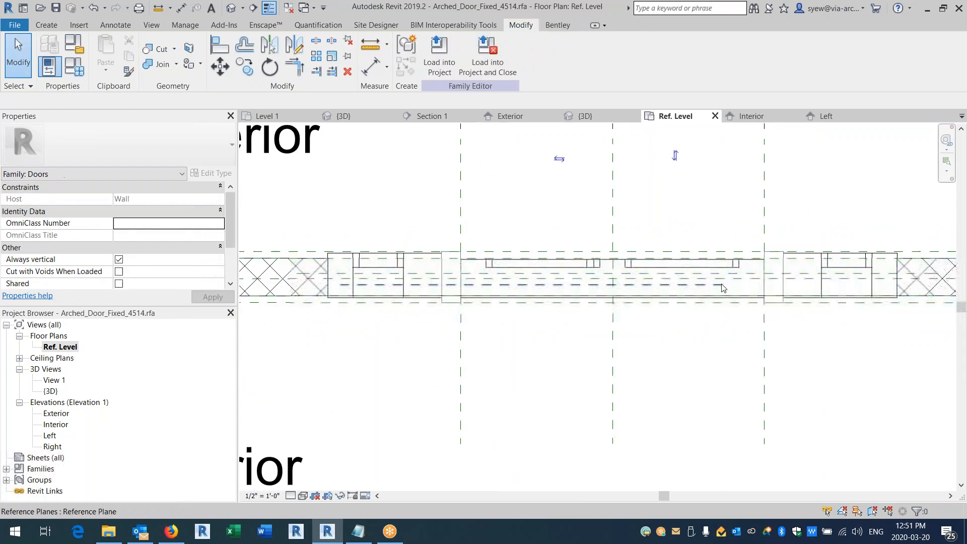
click(727, 286)
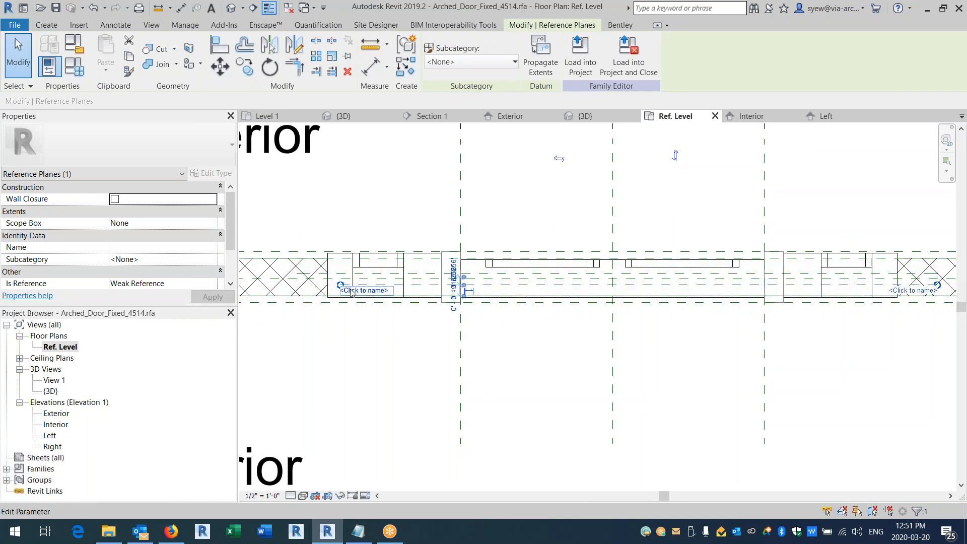
key(Escape)
scroll(311, 282, up, 3)
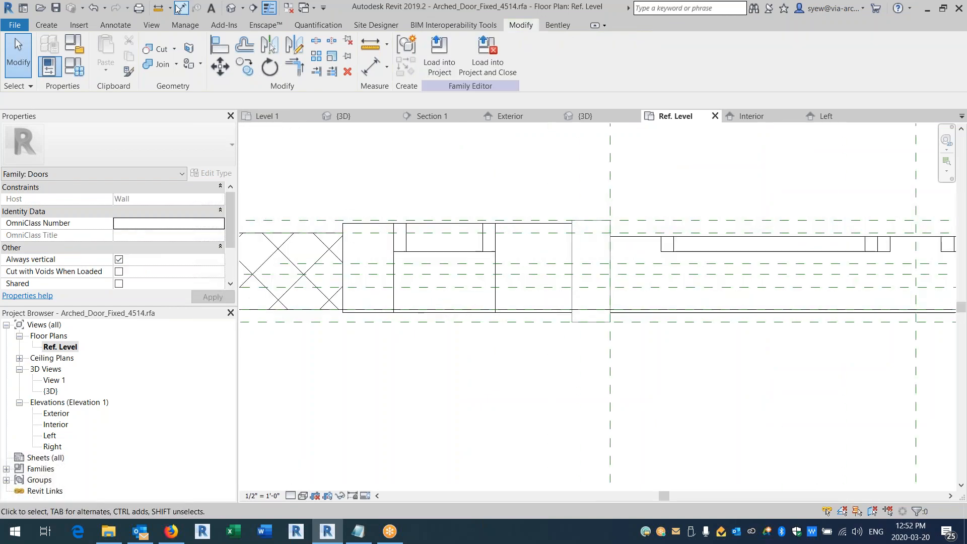
Step: Place an aligned dimension string across the two new reference planes and the Center (Front/Back) plane in the Ref. Level plan
key(d)
key(i)
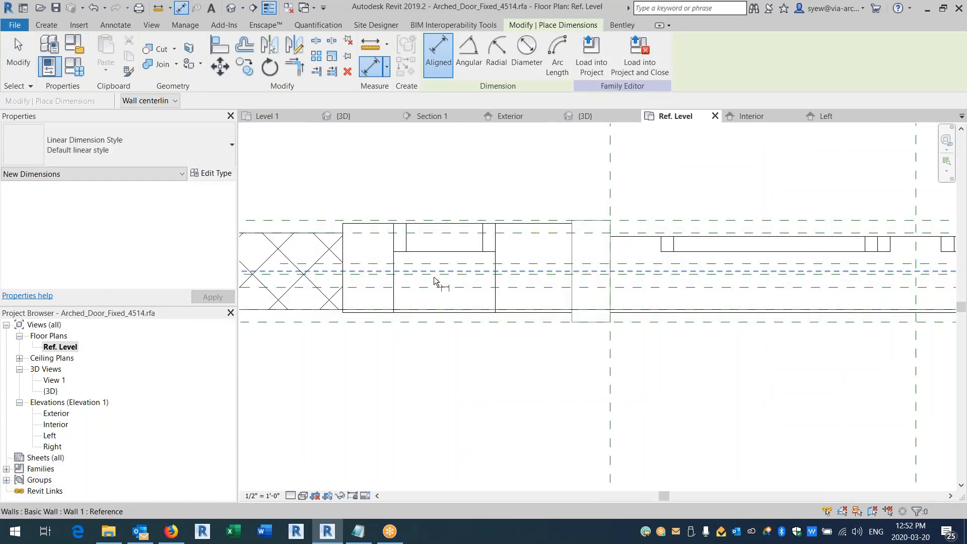
click(433, 277)
click(431, 264)
click(427, 287)
scroll(615, 310, down, 3)
click(381, 370)
key(Escape)
key(Escape)
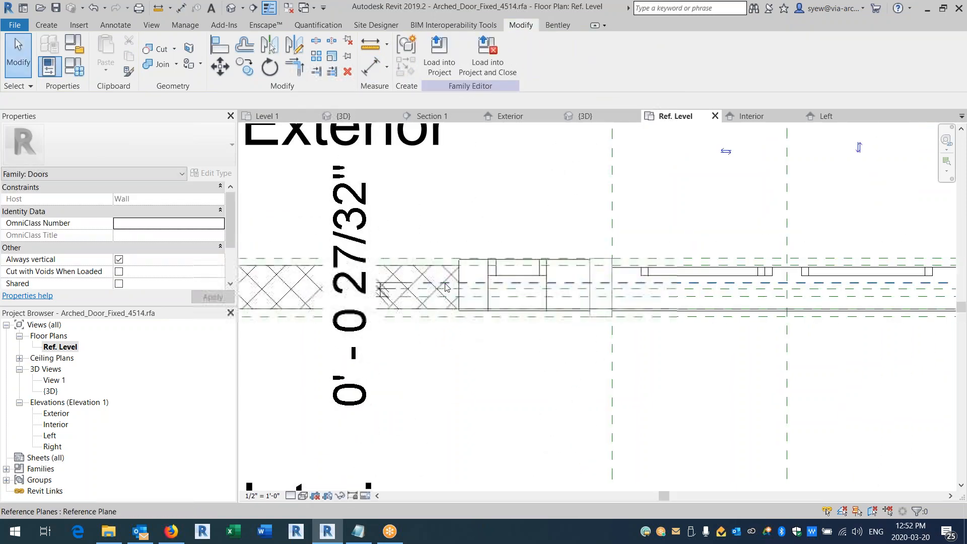
Step: Set the exterior-side new reference plane's distance from the Center (Front/Back) plane to 1"
click(446, 283)
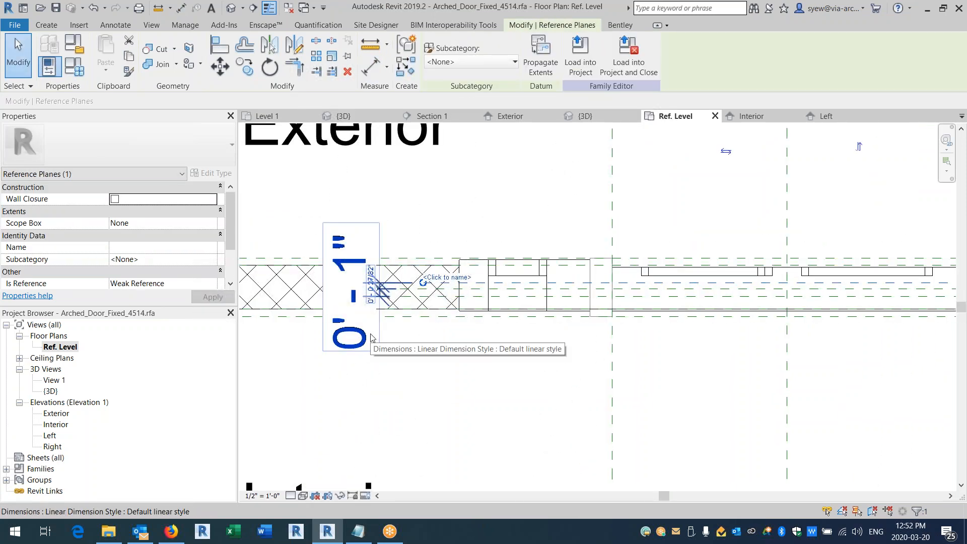
scroll(398, 302, up, 2)
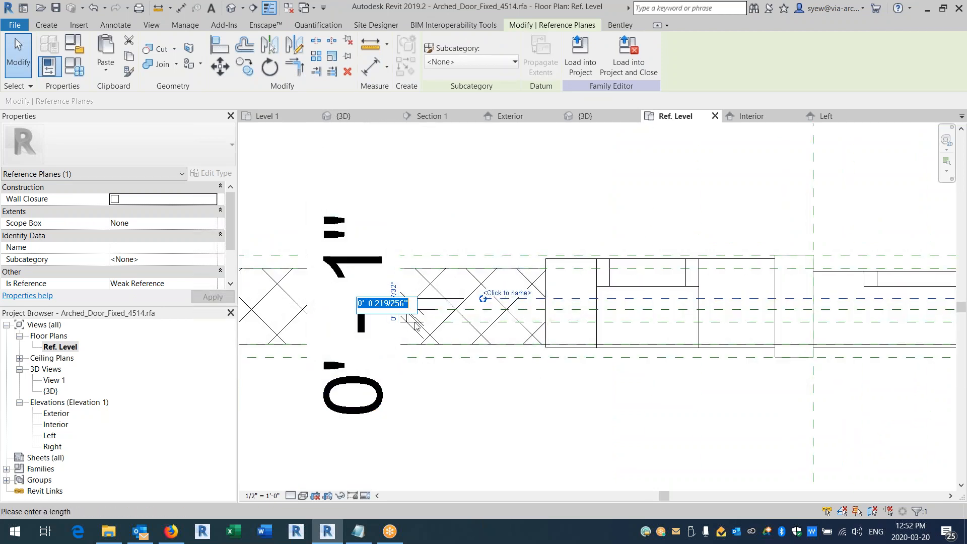
text(1")
key(Return)
click(471, 334)
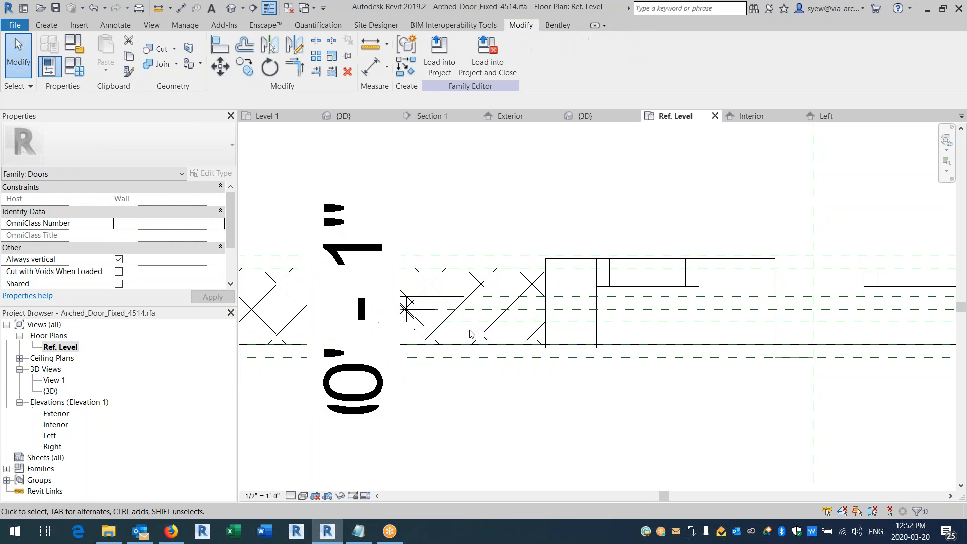
Step: Apply an equality constraint to the dimension string so both new planes stay centered on the Center (Front/Back) plane
click(466, 323)
click(376, 341)
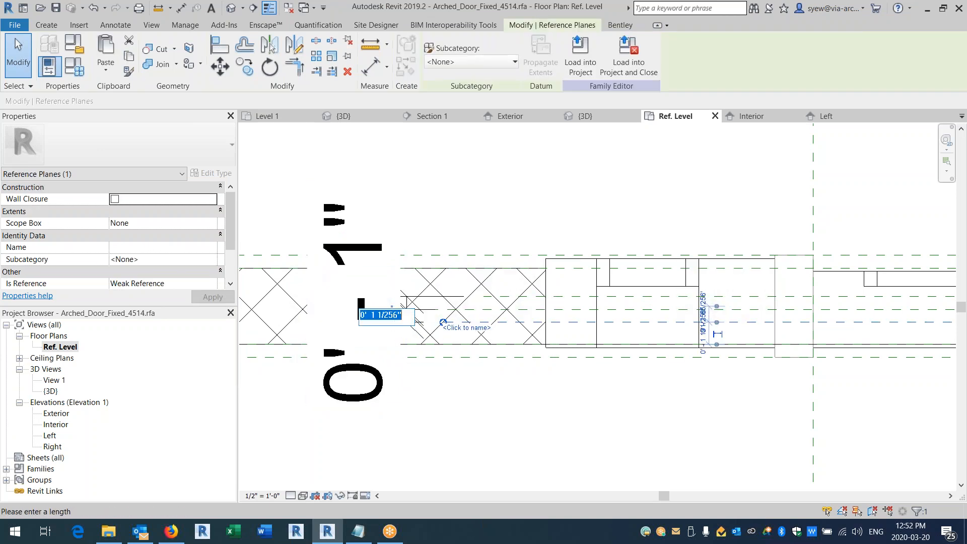
key(Escape)
click(408, 316)
click(408, 325)
click(254, 309)
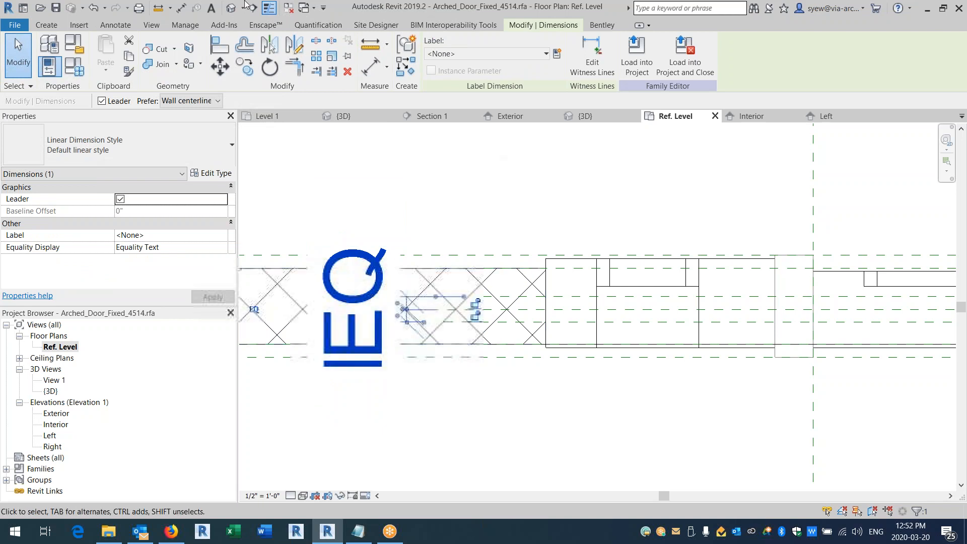
Step: Add an overall aligned dimension between the two outer planes of the equalized set, placed over the wall beside the door
click(182, 8)
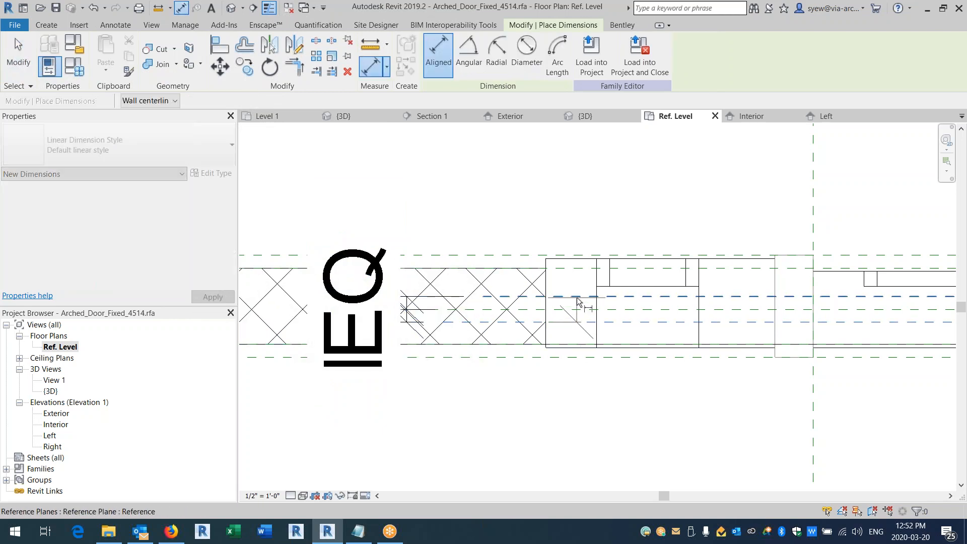
scroll(697, 289, down, 2)
click(398, 416)
key(Escape)
Step: Label the overall dimension between the two planes with a new type parameter named Glass Thickness
click(396, 307)
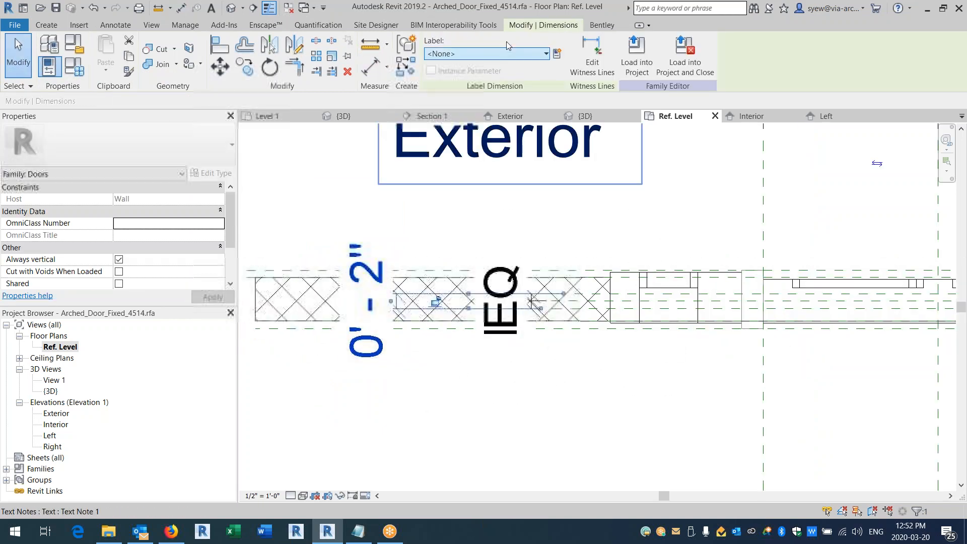
click(558, 54)
text(Glass)
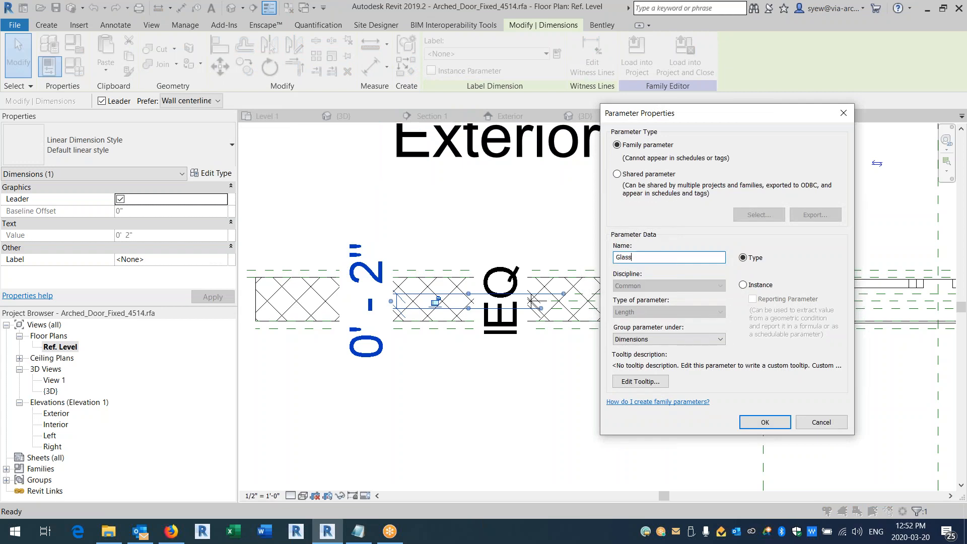
text( Thickness)
key(Return)
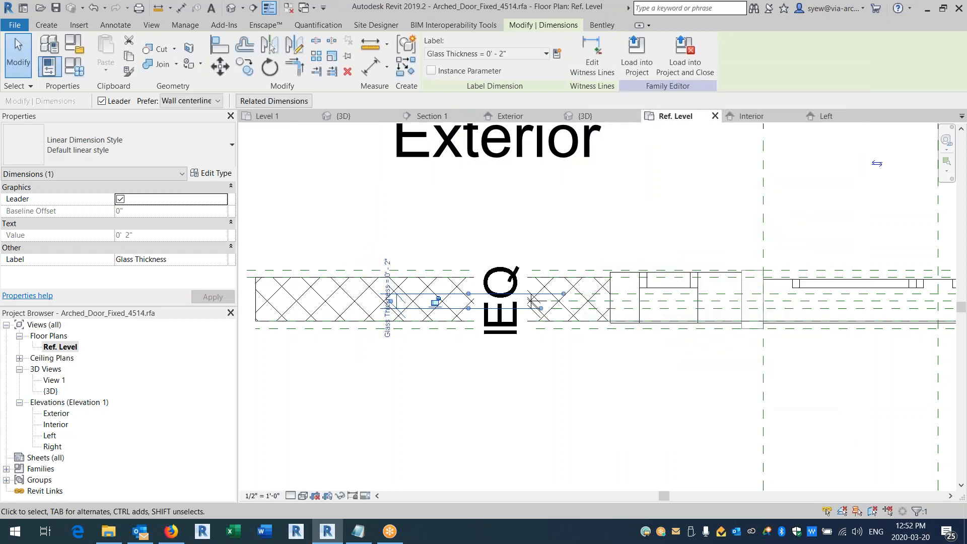
Step: Set the Glass Thickness parameter to 1" in the family types
key(Escape)
click(74, 69)
double_click(499, 231)
text(1)
click(553, 440)
Step: In the Left elevation, stretch the upper glass extrusion's interior face to the interior Glass Thickness plane and lock it there
scroll(421, 290, down, 4)
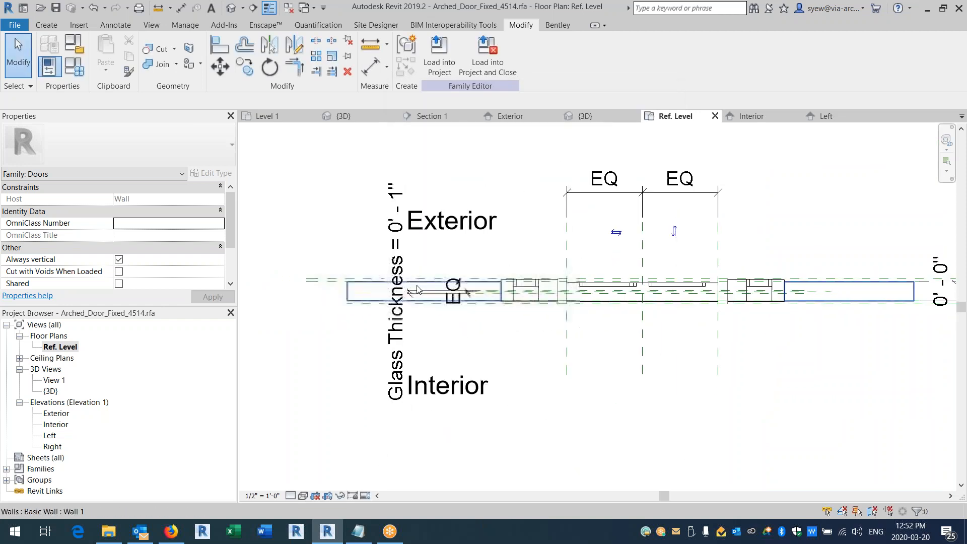
double_click(50, 435)
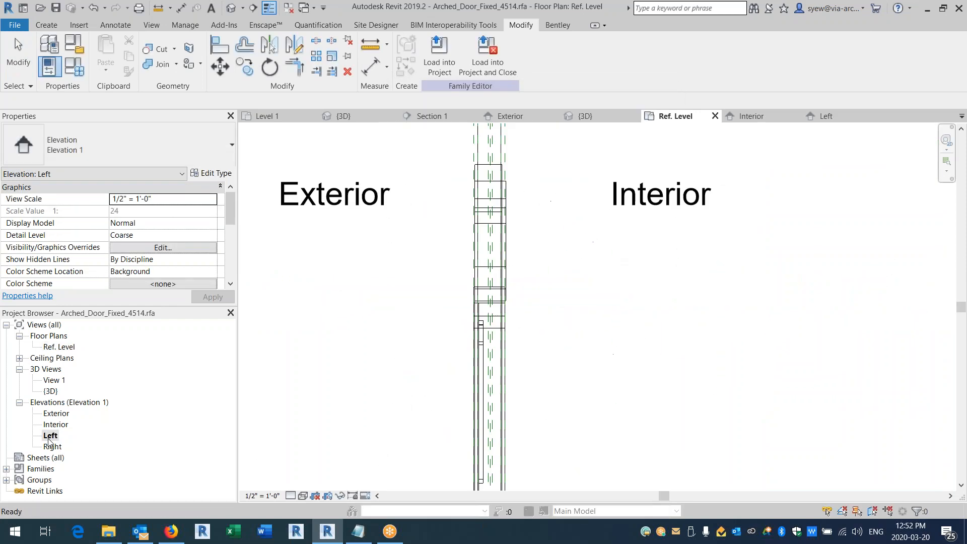
scroll(509, 211, up, 2)
click(504, 196)
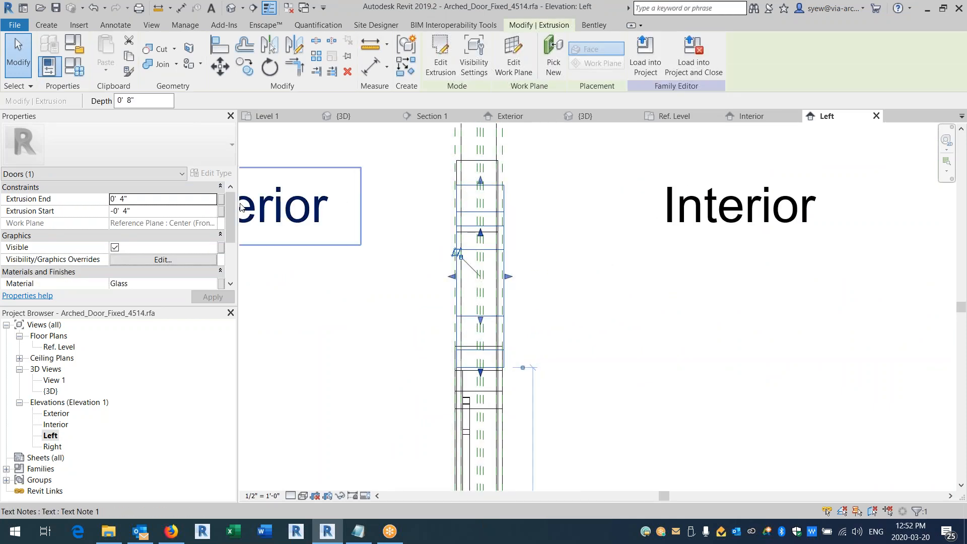
scroll(202, 247, down, 2)
scroll(517, 286, up, 2)
scroll(504, 282, up, 2)
drag(481, 266, 430, 273)
click(444, 322)
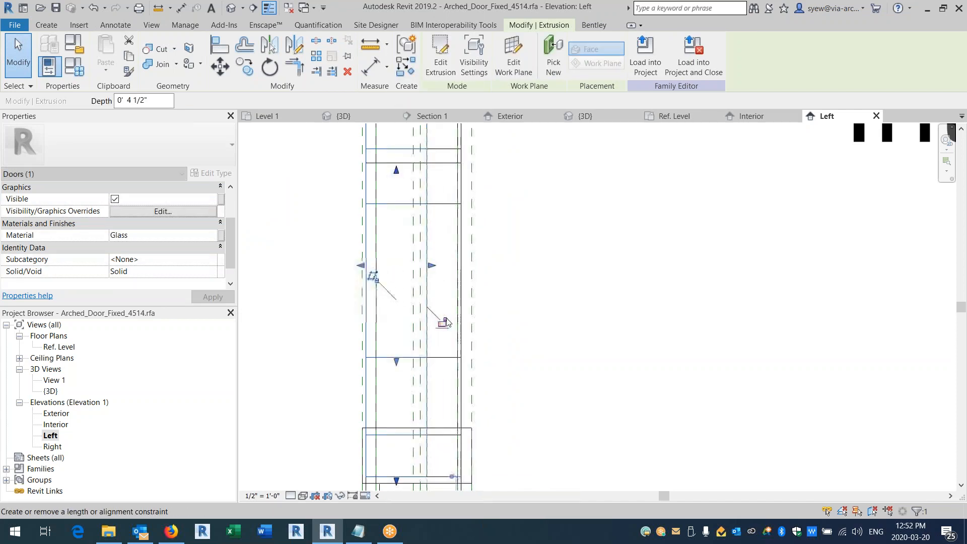
Step: Stretch the upper glass extrusion's exterior face to the exterior Glass Thickness plane and deselect it
scroll(375, 284, up, 2)
drag(358, 257, 433, 255)
scroll(473, 153, down, 6)
middle_drag(587, 361, 578, 277)
click(578, 277)
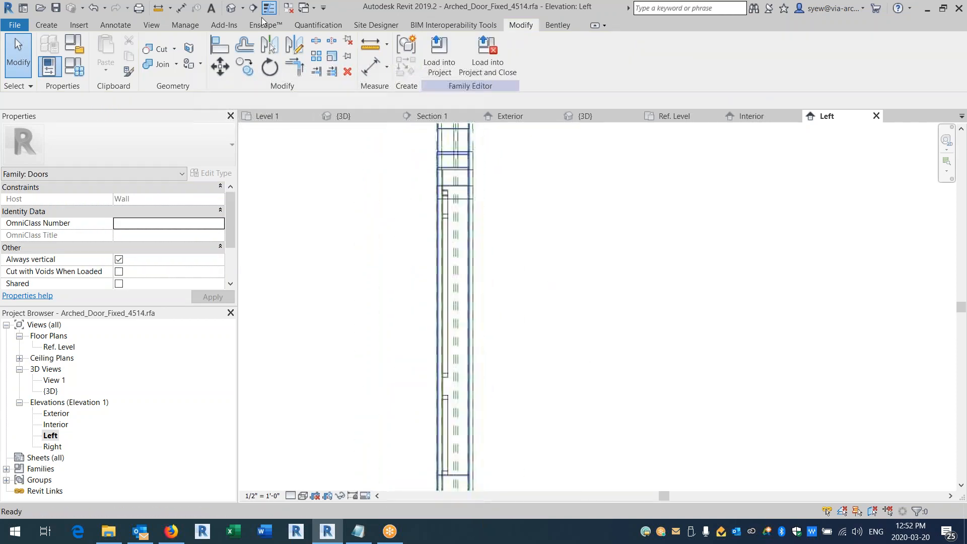
Step: Select one lower sidelight's glass in 3D and, in the Ref. Level plan, stretch both its faces to the Glass Thickness planes
click(231, 8)
shift+middle_drag(578, 338, 427, 165)
scroll(353, 262, up, 4)
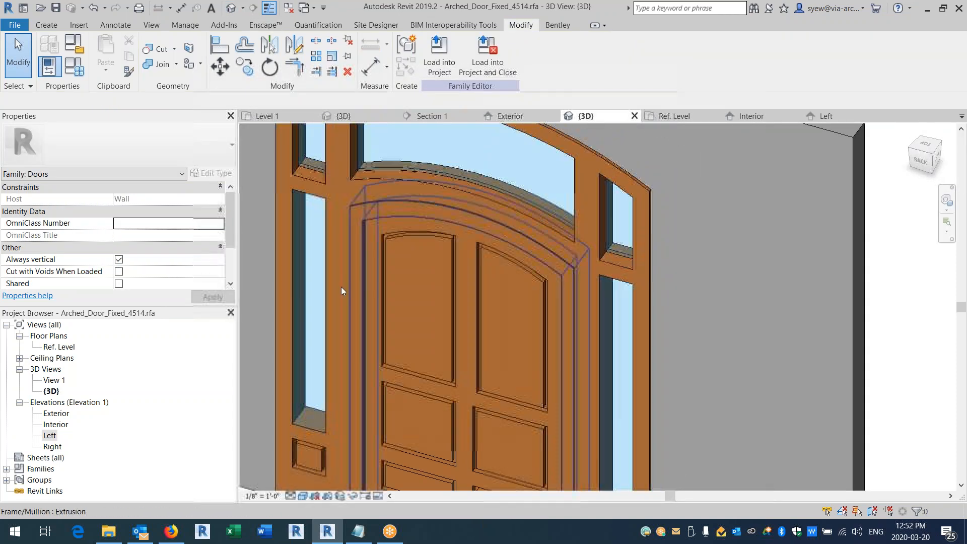
click(314, 403)
scroll(524, 166, down, 2)
click(674, 116)
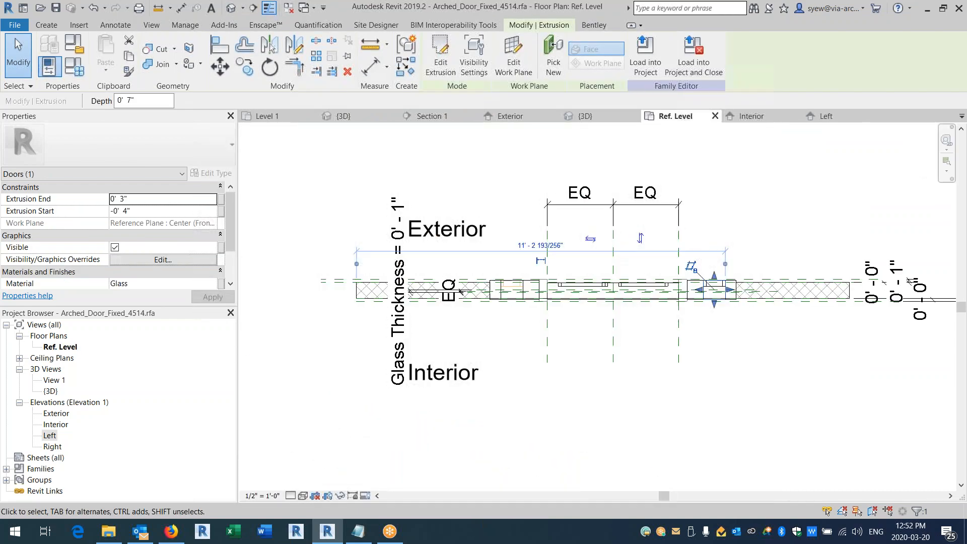
scroll(644, 331, up, 5)
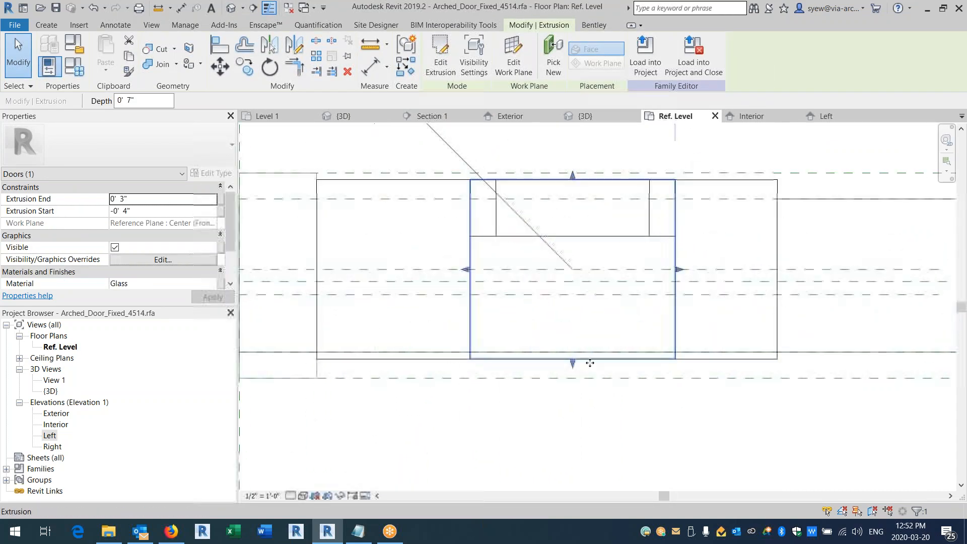
drag(575, 363, 579, 296)
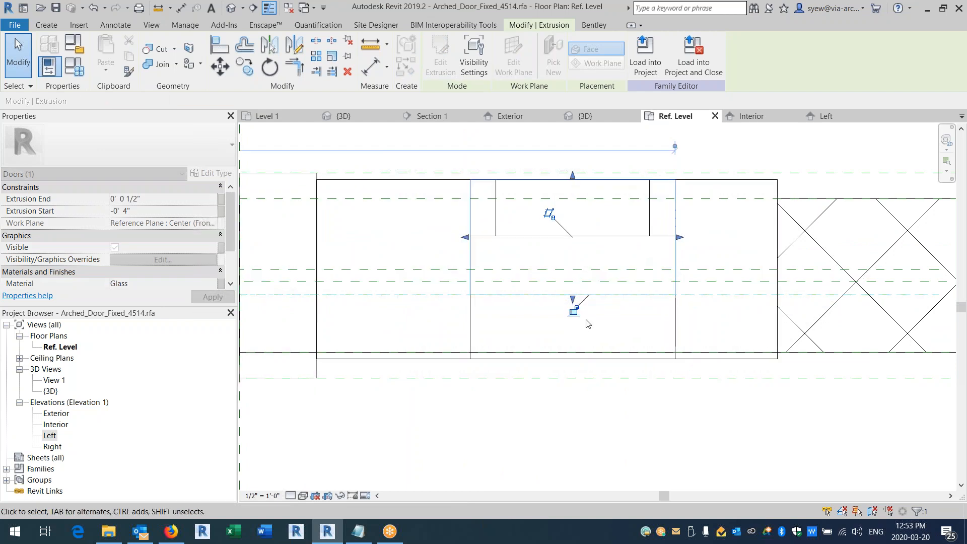
drag(573, 175, 578, 268)
key(Escape)
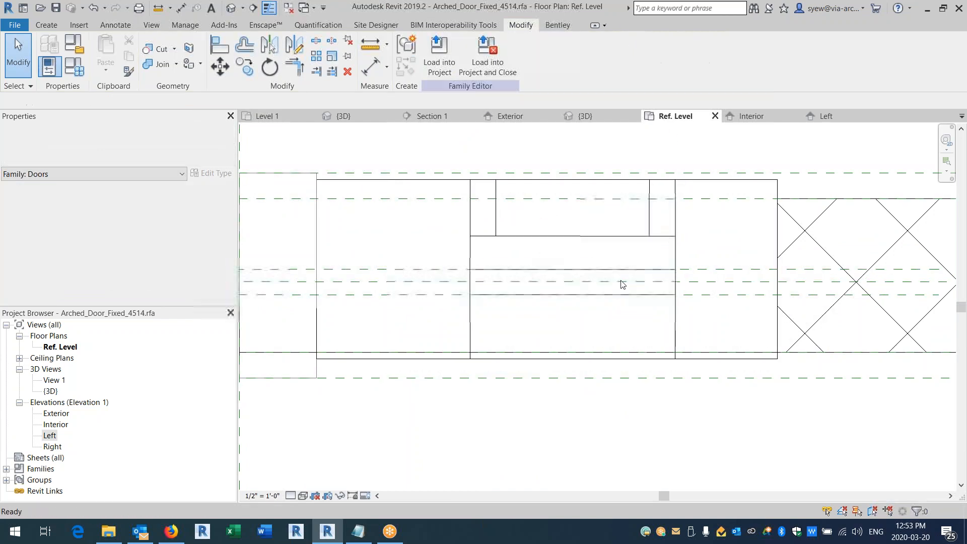
Step: Select the opposite lower sidelight's glass in 3D and, in the Ref. Level plan, stretch both its faces to the Glass Thickness planes
click(230, 6)
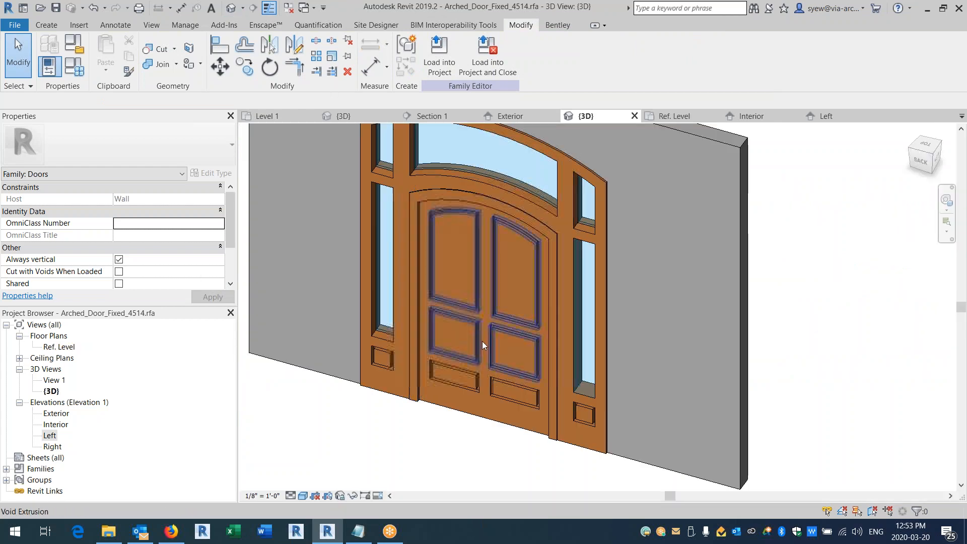
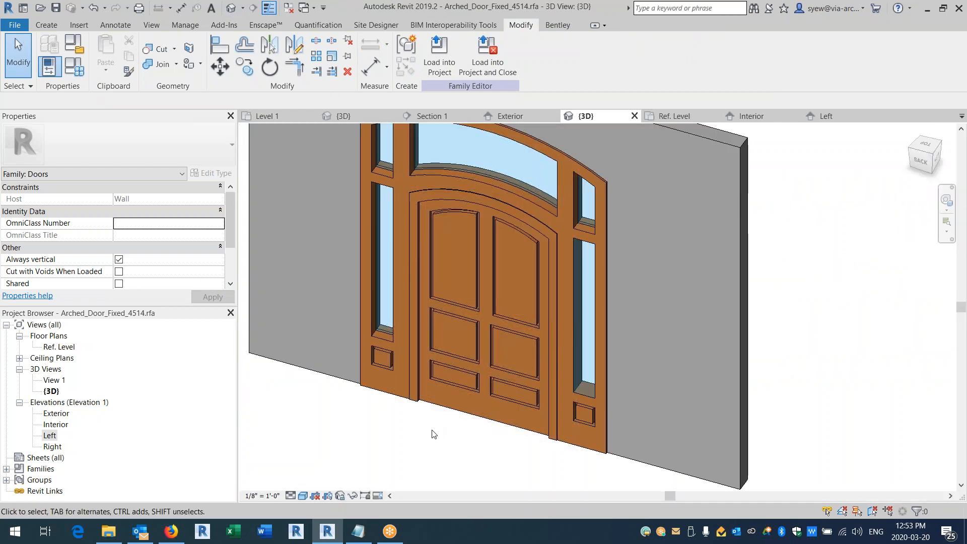
click(588, 387)
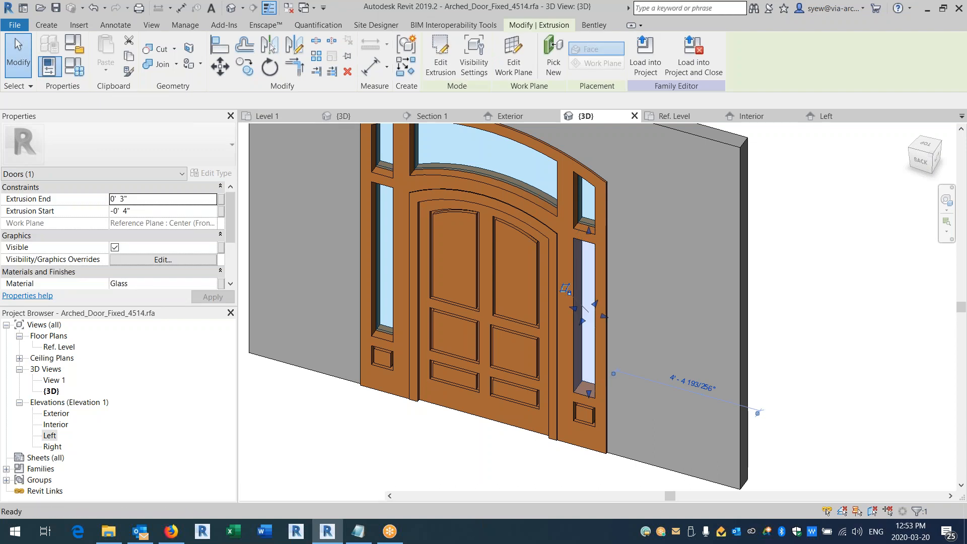
key(ctrl+Tab)
scroll(809, 329, down, 6)
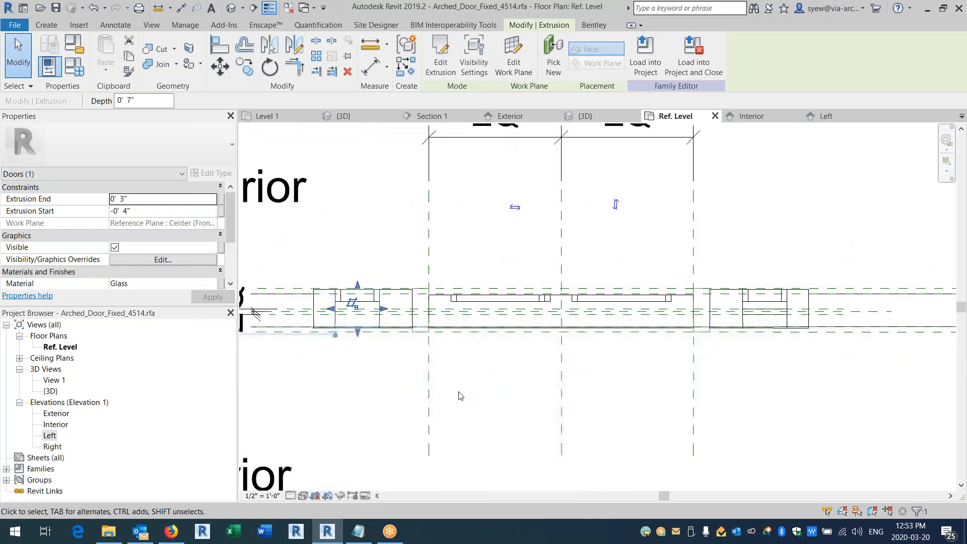
middle_drag(393, 391, 461, 400)
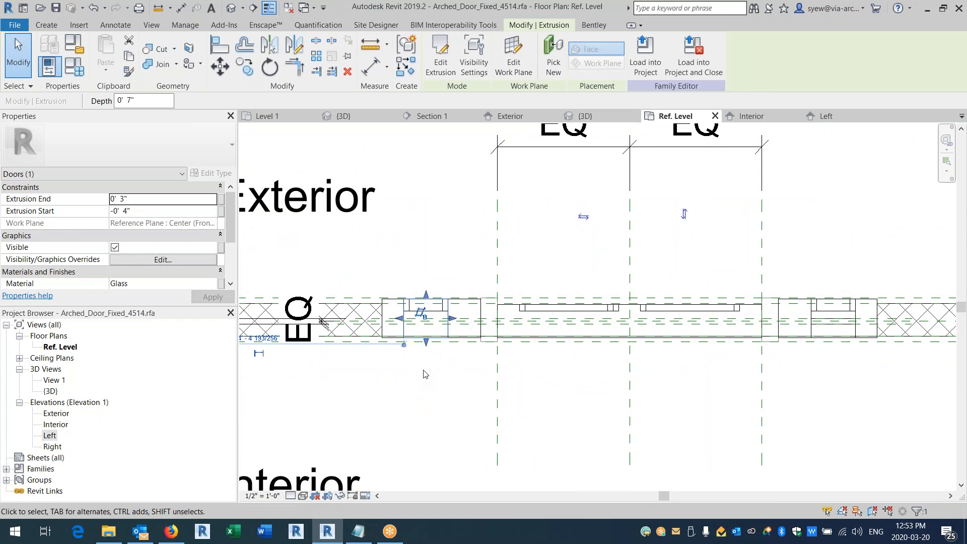
scroll(424, 318, up, 3)
drag(432, 389, 437, 343)
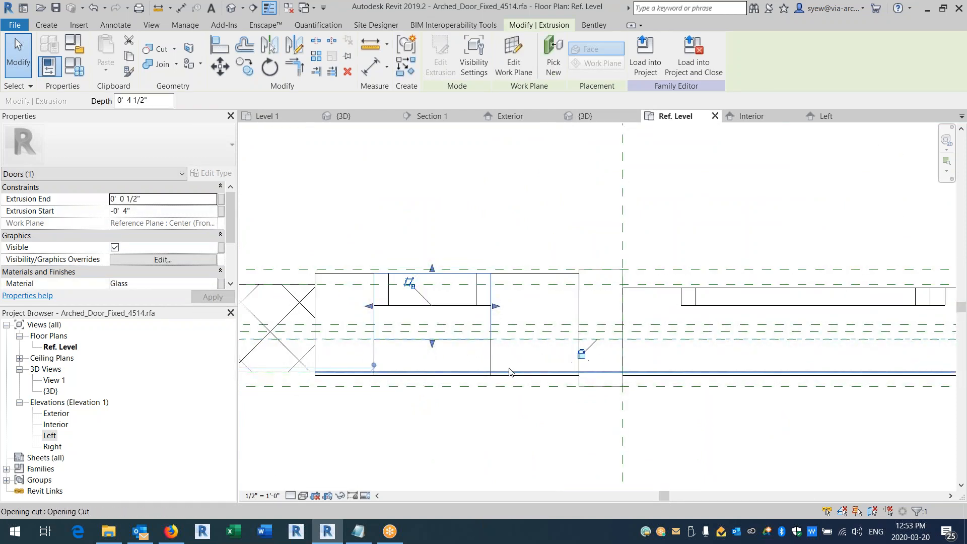
drag(432, 268, 533, 327)
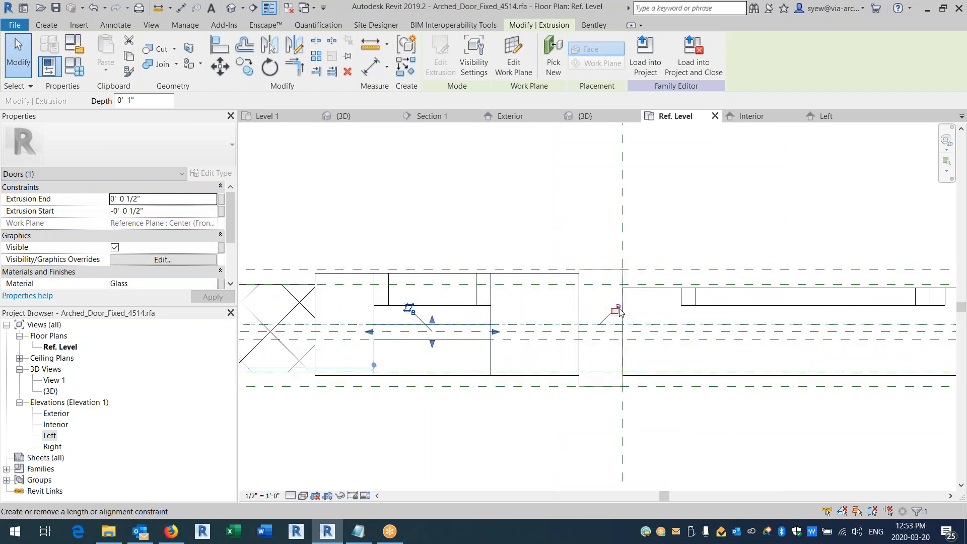
click(479, 439)
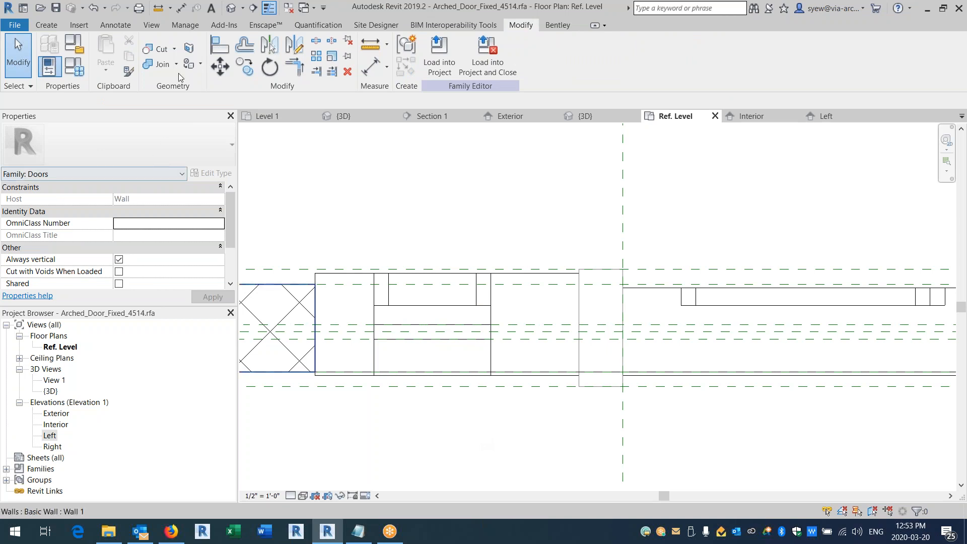
Step: Check the thinned glass in the 3D view, then load the door family into Project1, overwriting the existing version
click(233, 8)
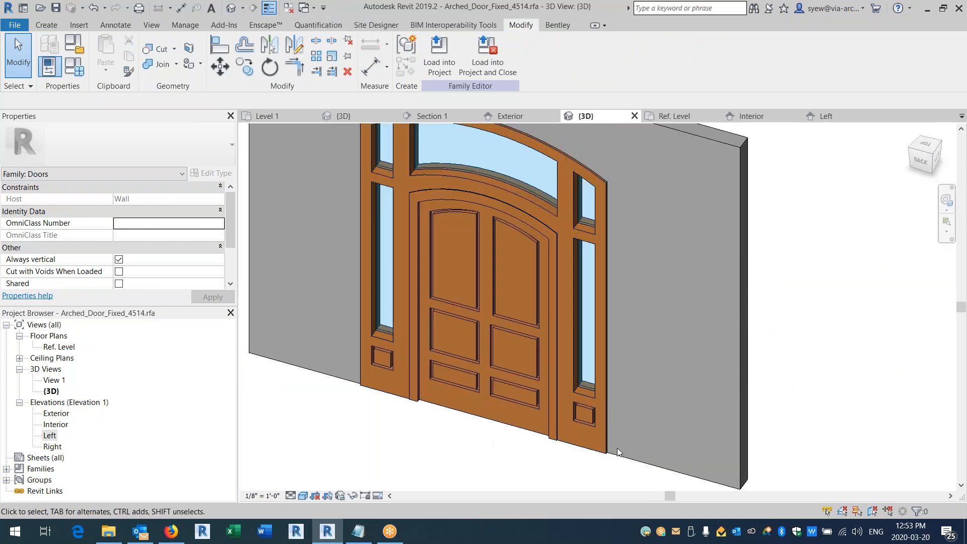
shift+middle_drag(395, 443, 554, 383)
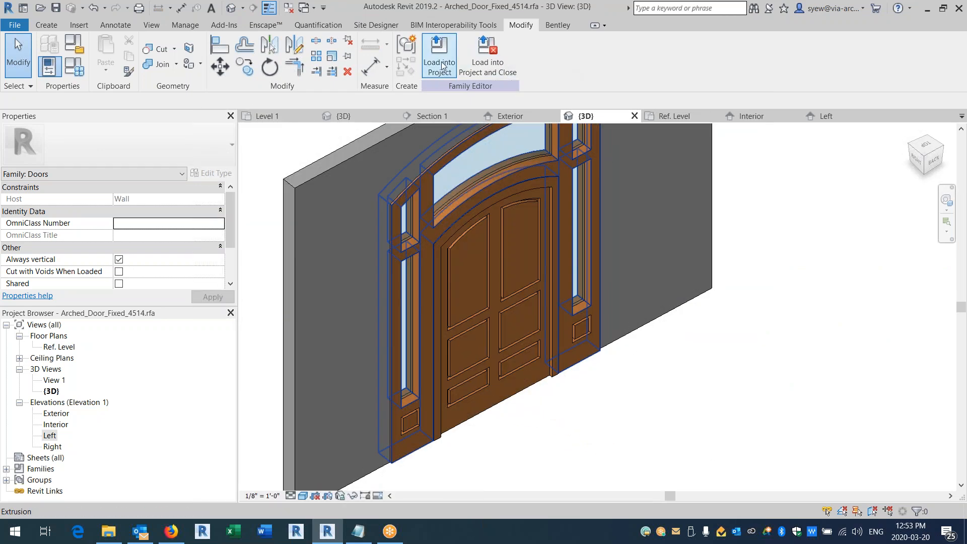
click(439, 56)
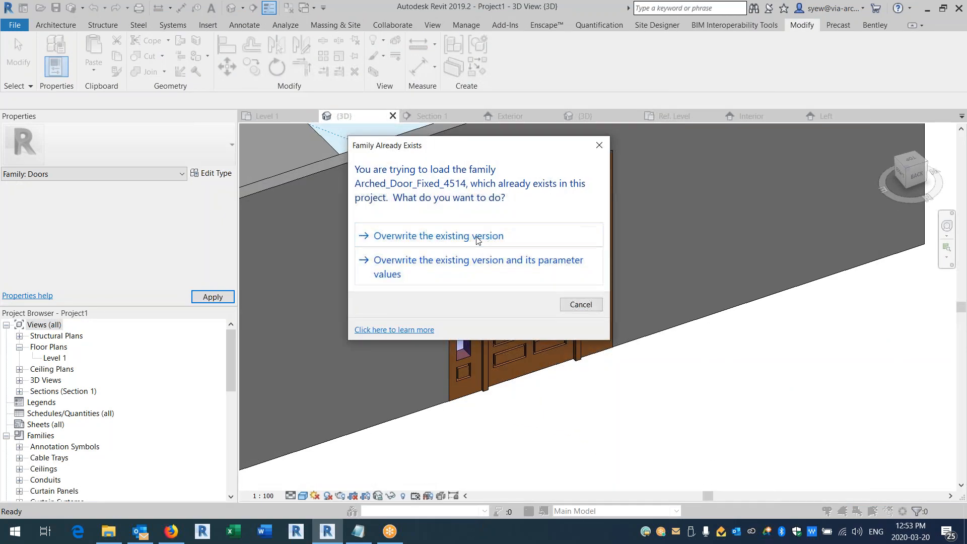
click(476, 237)
Step: Examine the reloaded door's sidelight glass and frame in the project's 3D view
shift+middle_drag(562, 353, 548, 432)
scroll(546, 336, up, 8)
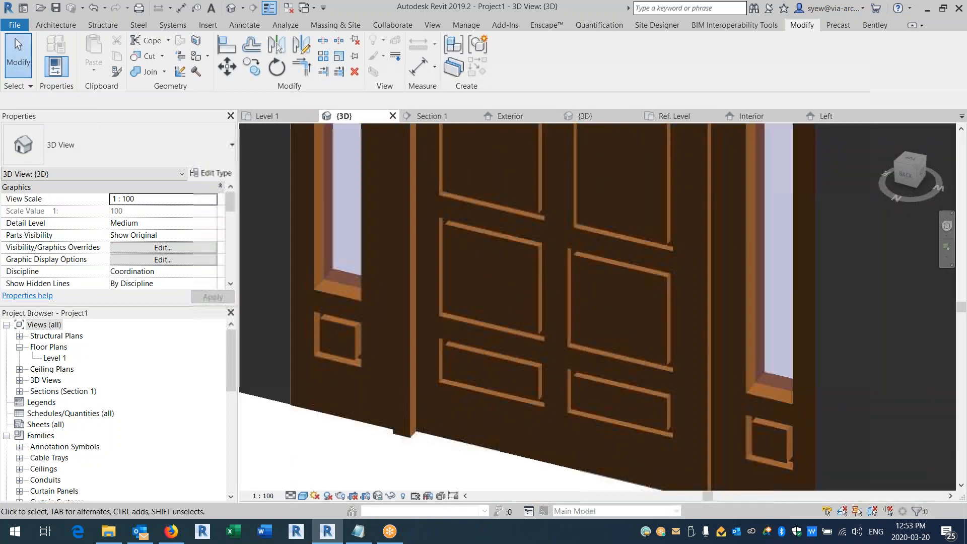
click(355, 301)
scroll(313, 356, down, 6)
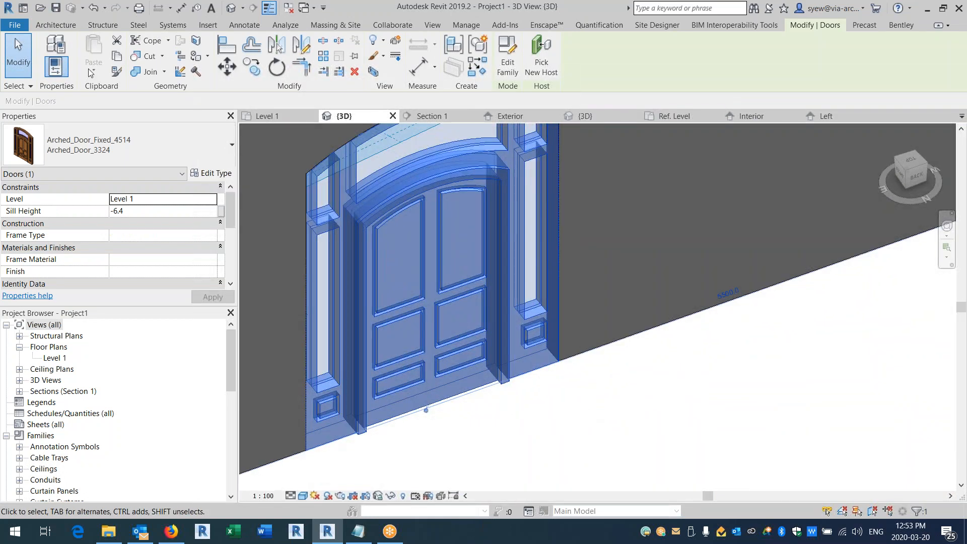
click(335, 268)
click(540, 298)
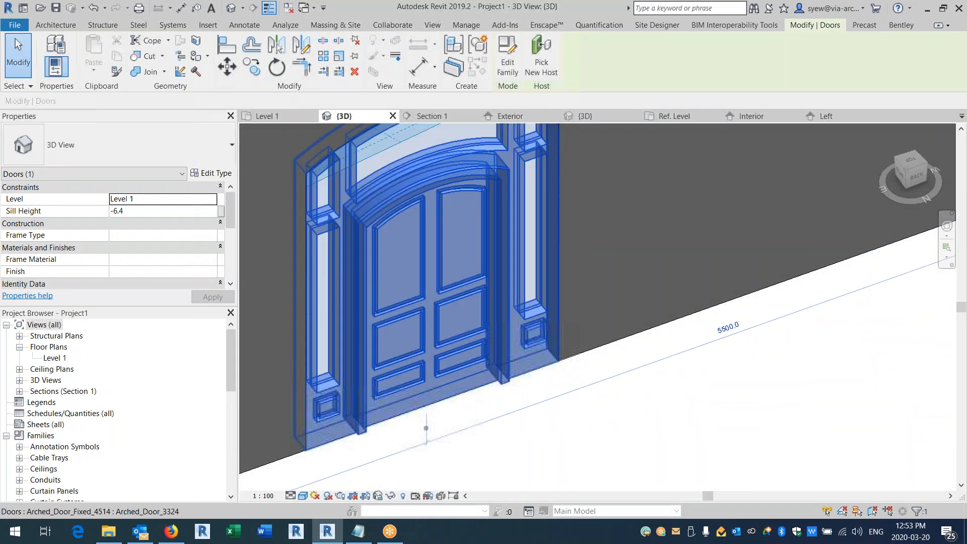
Step: Review the door's type parameters in the project, then open its family for editing in the family's 3D view
click(211, 173)
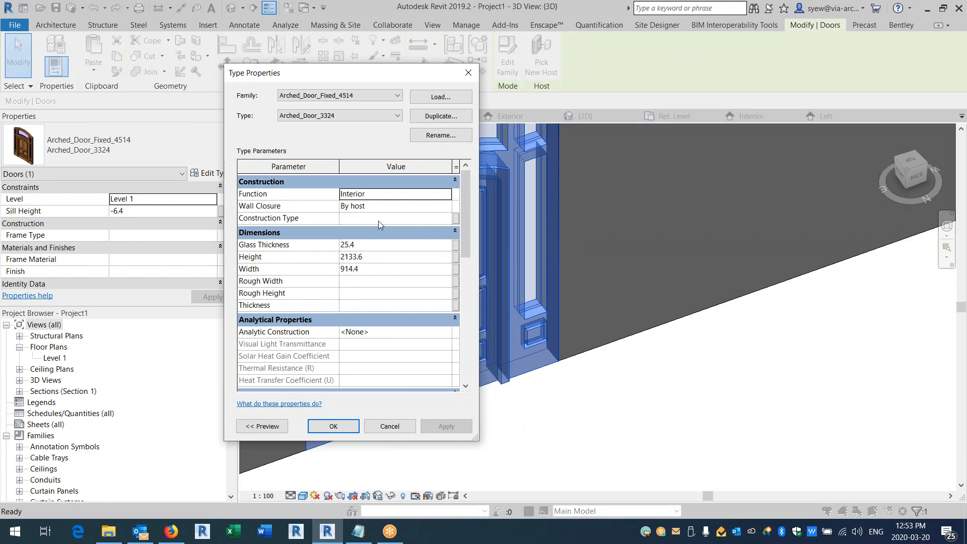
key(Escape)
key(Escape)
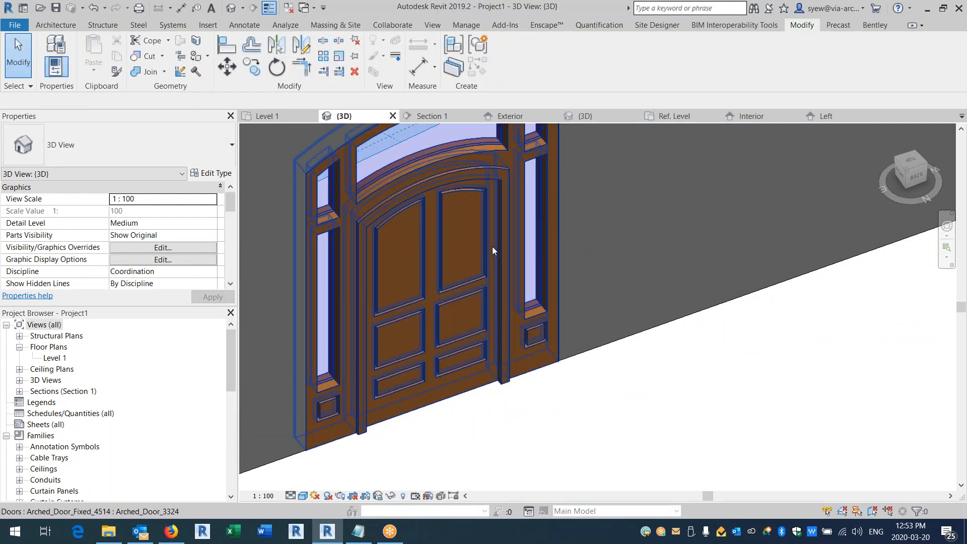
click(494, 246)
click(507, 65)
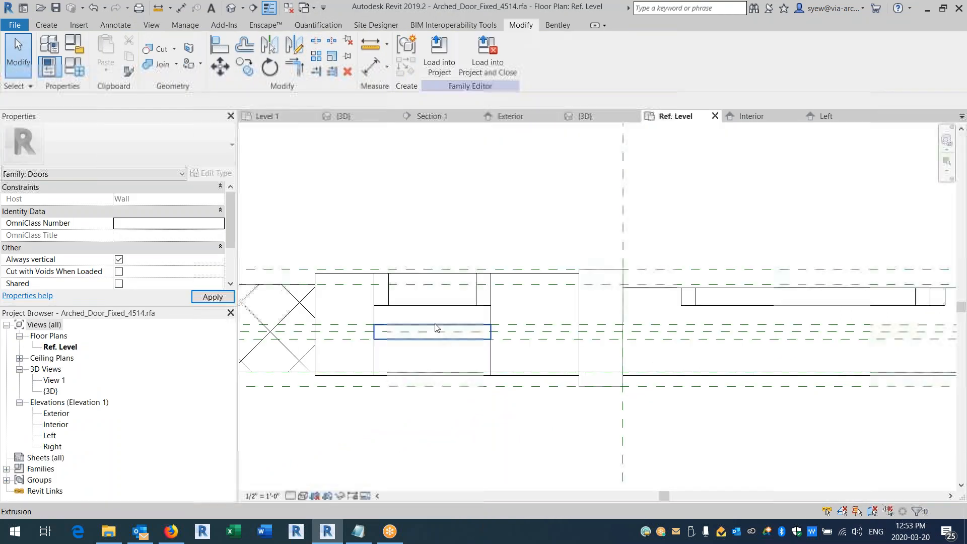
click(230, 10)
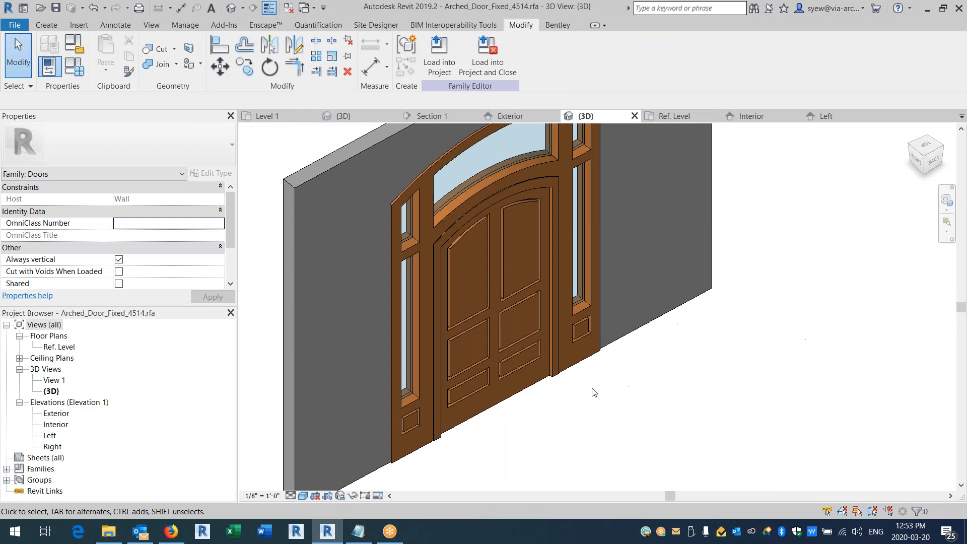
Step: Select the three glass extrusions and associate their material with a new type parameter named Glass Material
click(580, 303)
shift+middle_drag(581, 305, 612, 236)
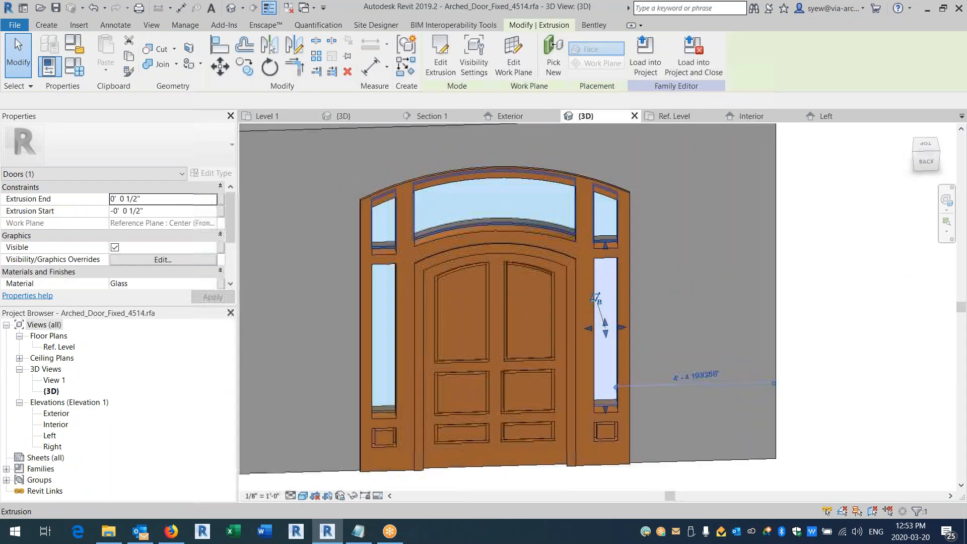
ctrl+click(381, 411)
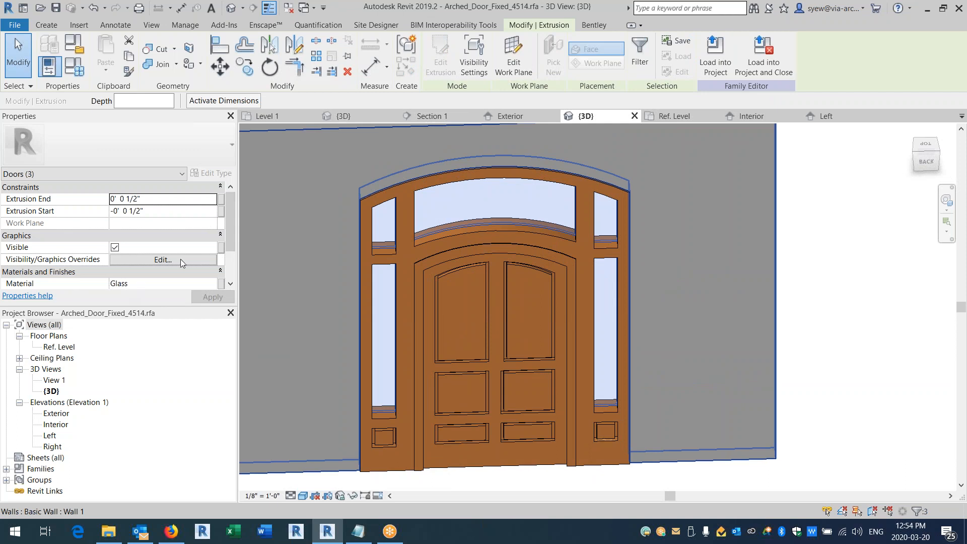
scroll(116, 258, down, 3)
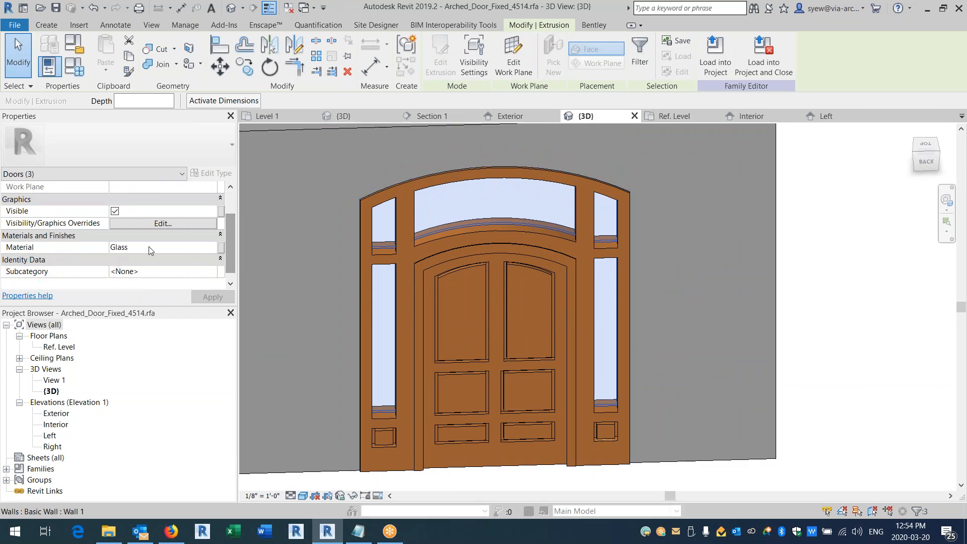
click(221, 247)
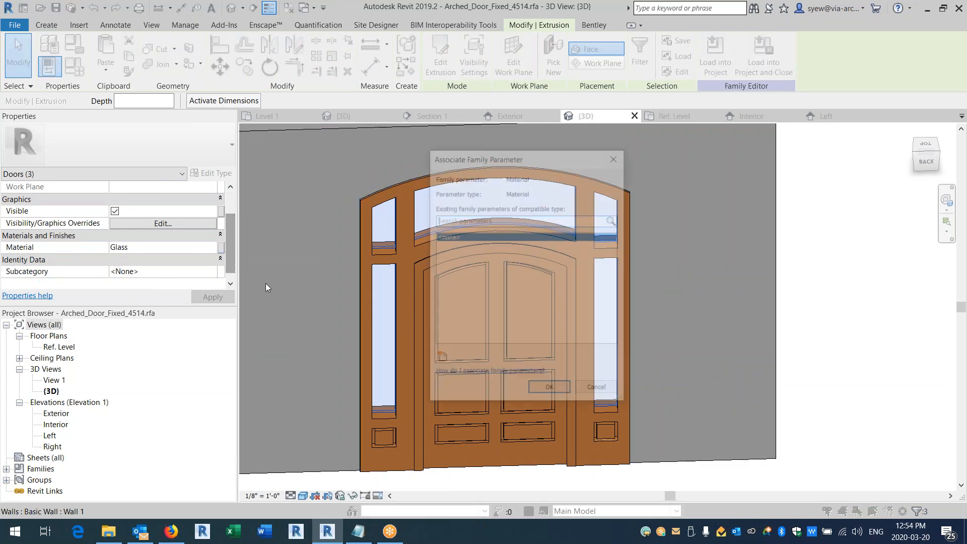
click(441, 359)
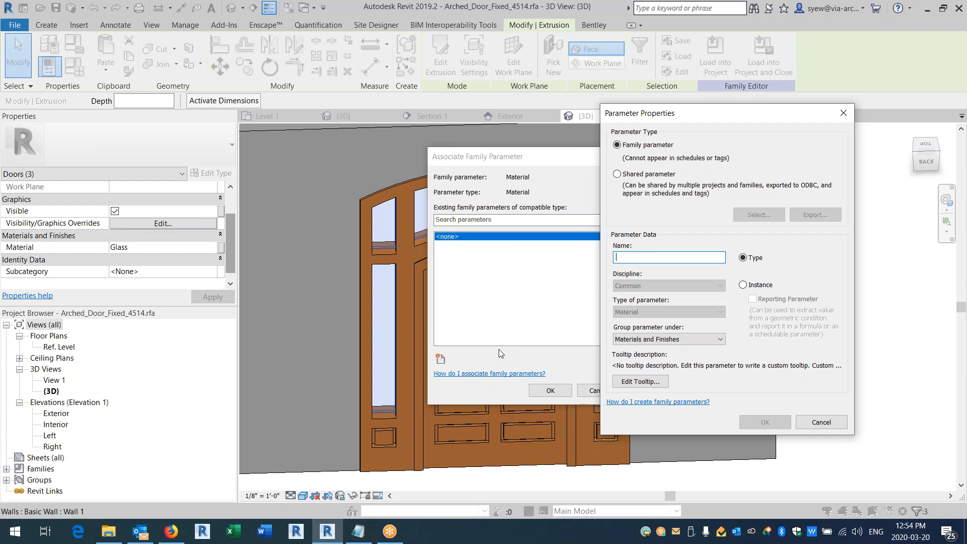
text(Glass)
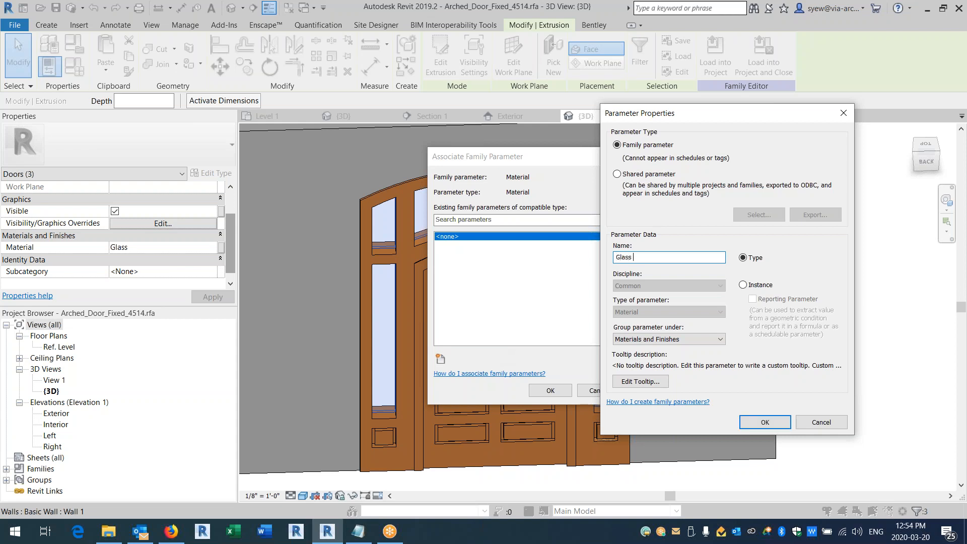
text( Material)
key(Return)
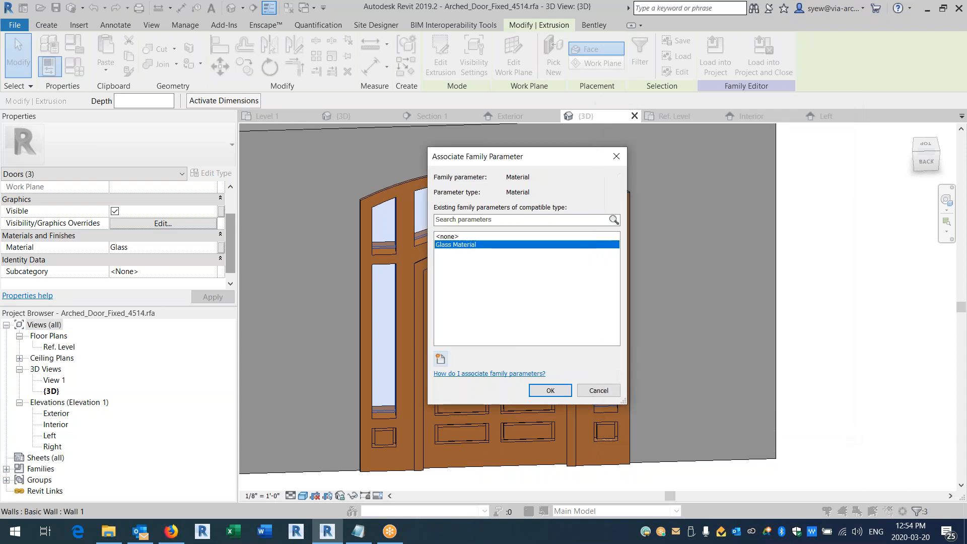
click(551, 391)
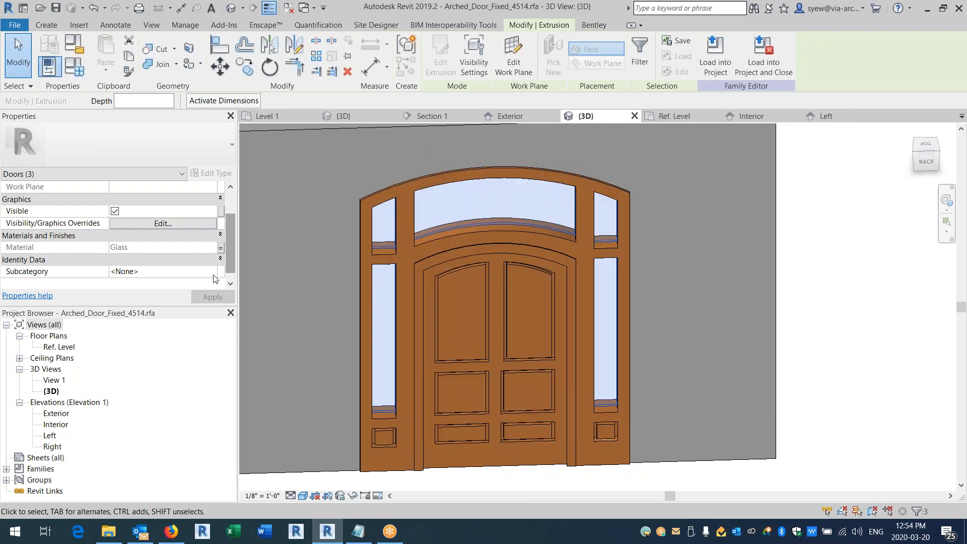
Step: Assign the selected glass extrusions to the Glass subcategory and temporarily hide them in the 3D view
click(212, 272)
click(125, 314)
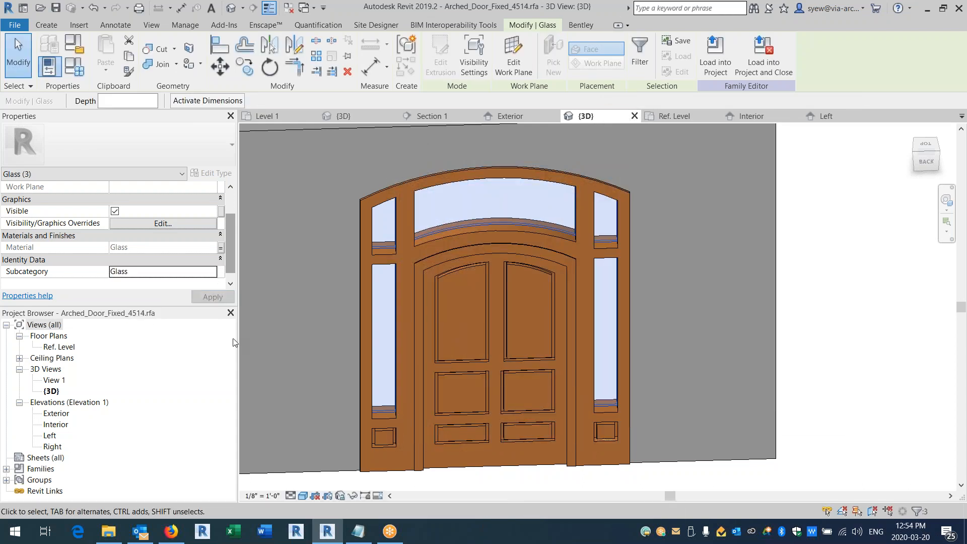
click(352, 496)
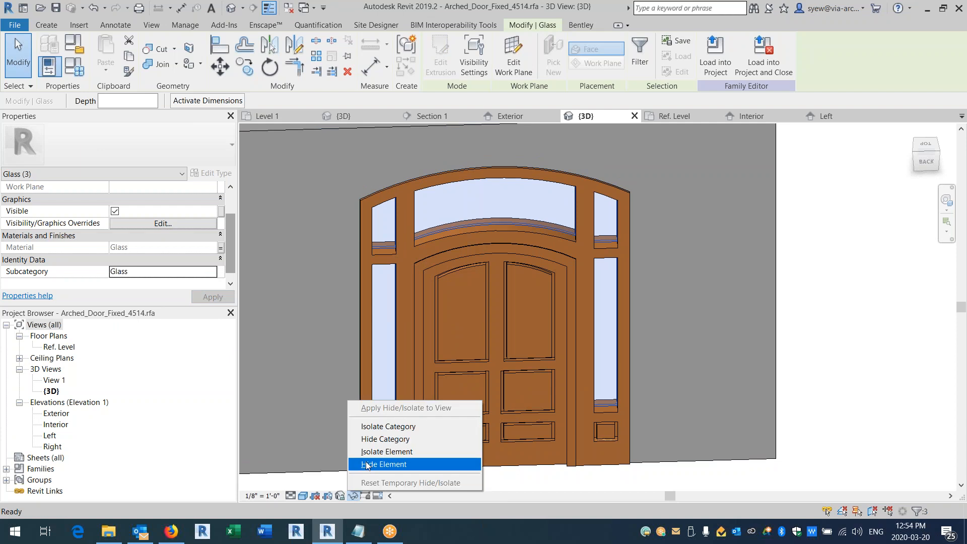
click(382, 456)
shift+middle_drag(506, 392, 395, 416)
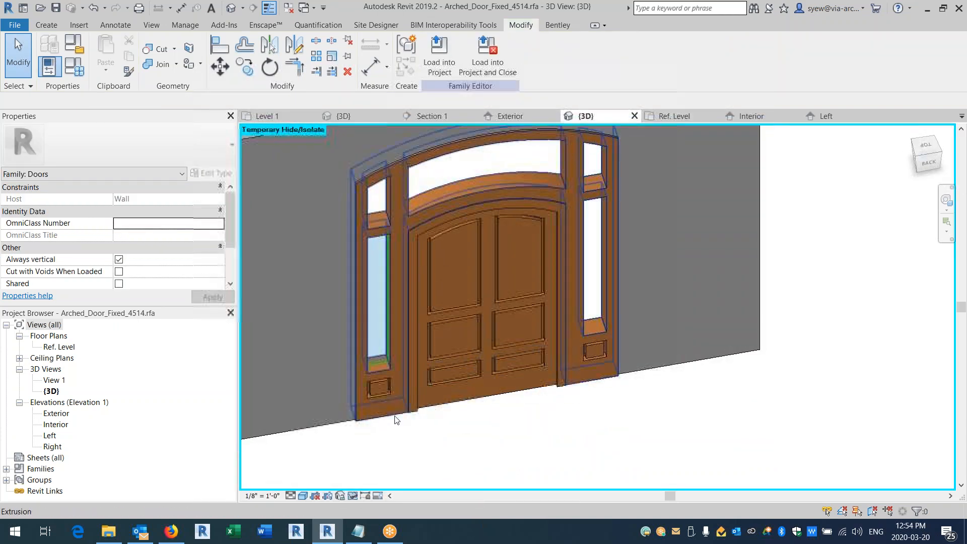
Step: Select the outer frame extrusion and associate its material with a new type parameter named Frame Material
click(395, 414)
click(221, 284)
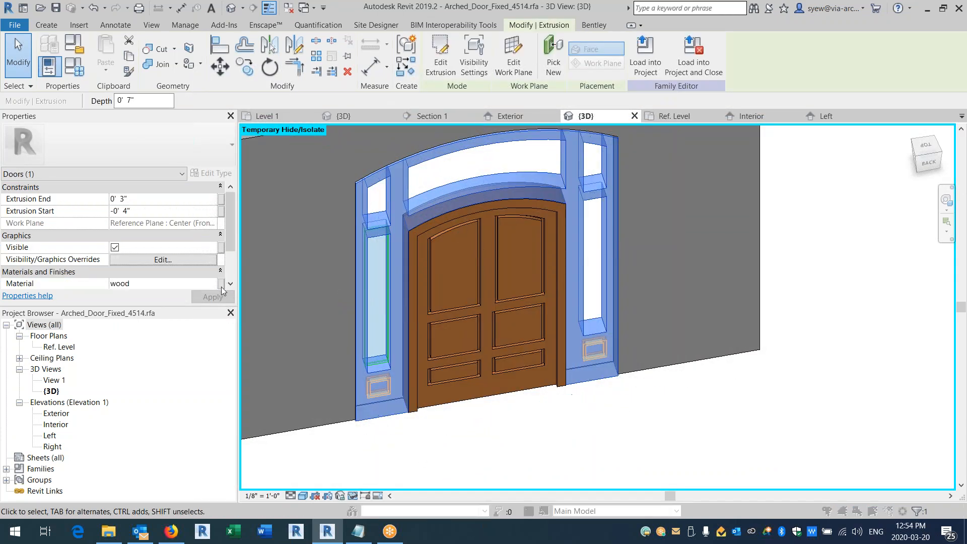
click(442, 359)
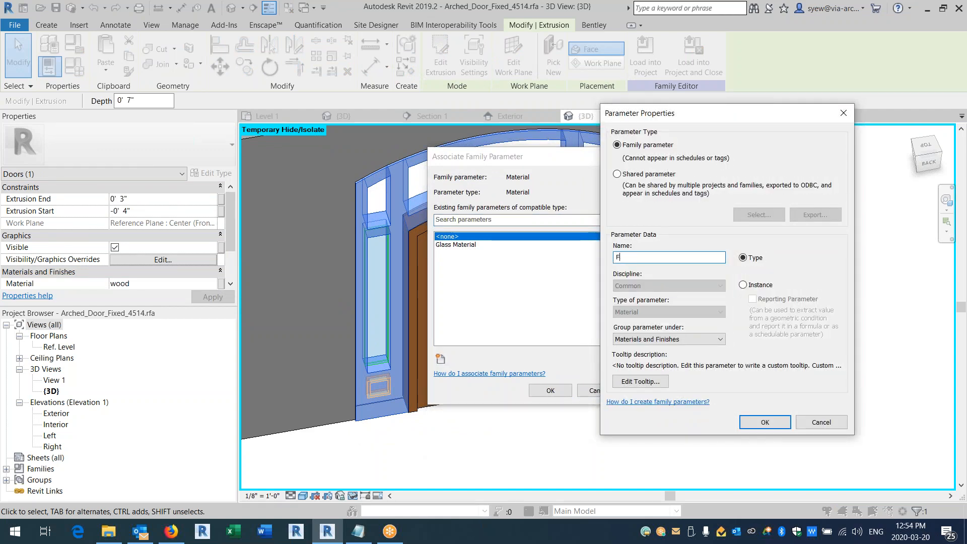
key(Return)
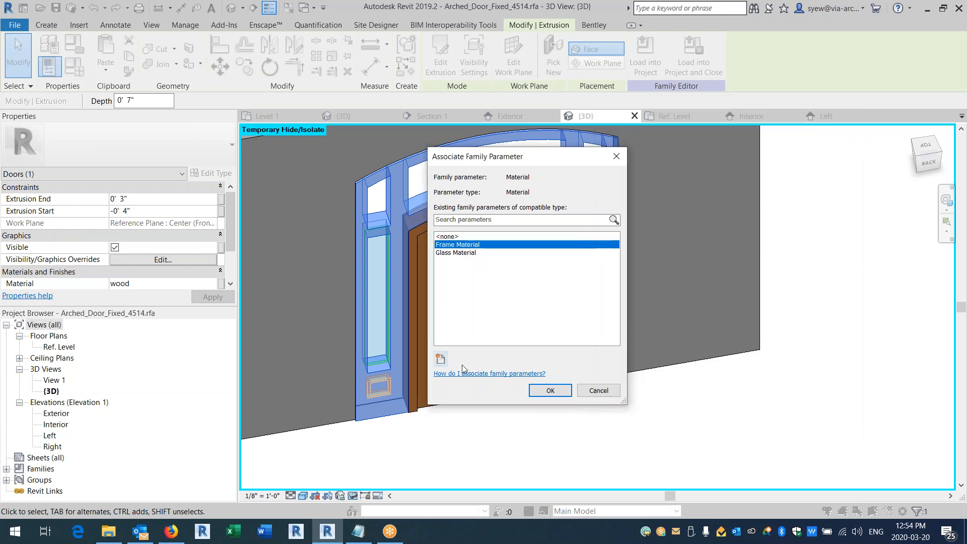
click(550, 390)
Step: Assign the outer frame extrusion to the Frame/Mullion subcategory
scroll(230, 261, down, 3)
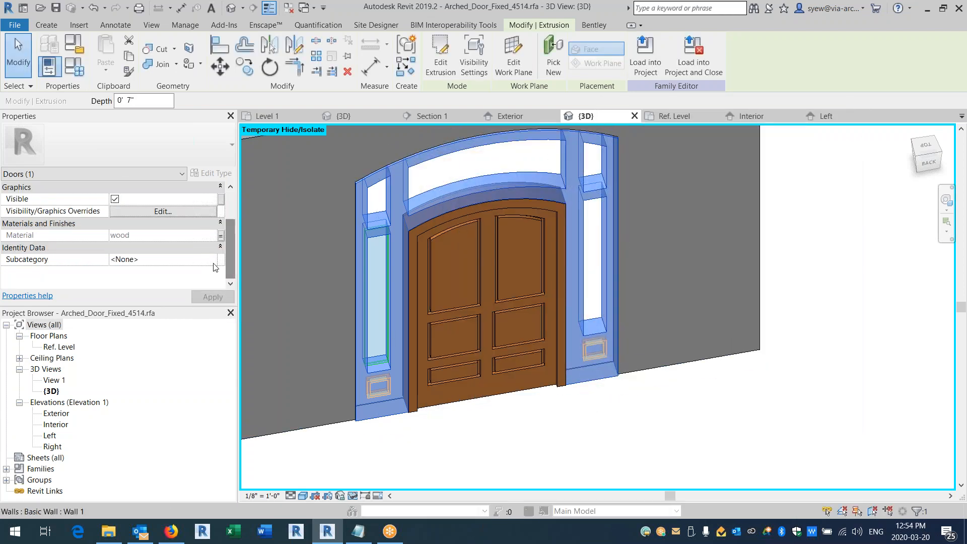
click(195, 259)
scroll(158, 308, down, 1)
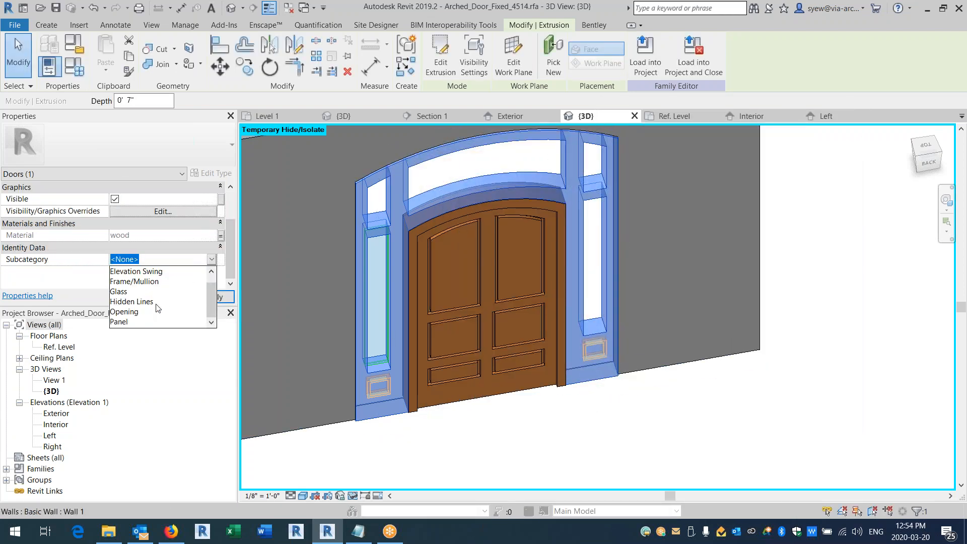
click(140, 282)
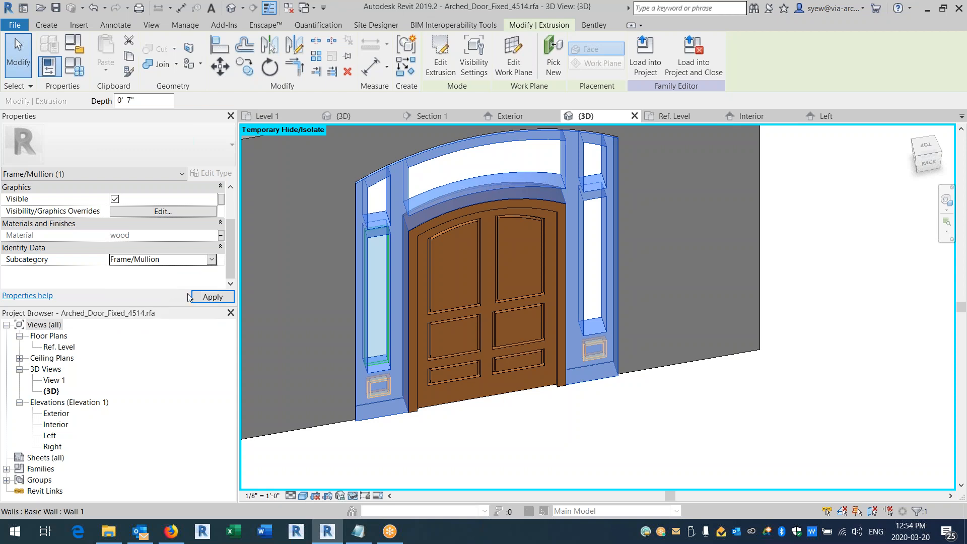
Step: Associate the material of the inner arched frame around the door panels with the Frame Material parameter and check its subcategory
click(353, 496)
click(384, 465)
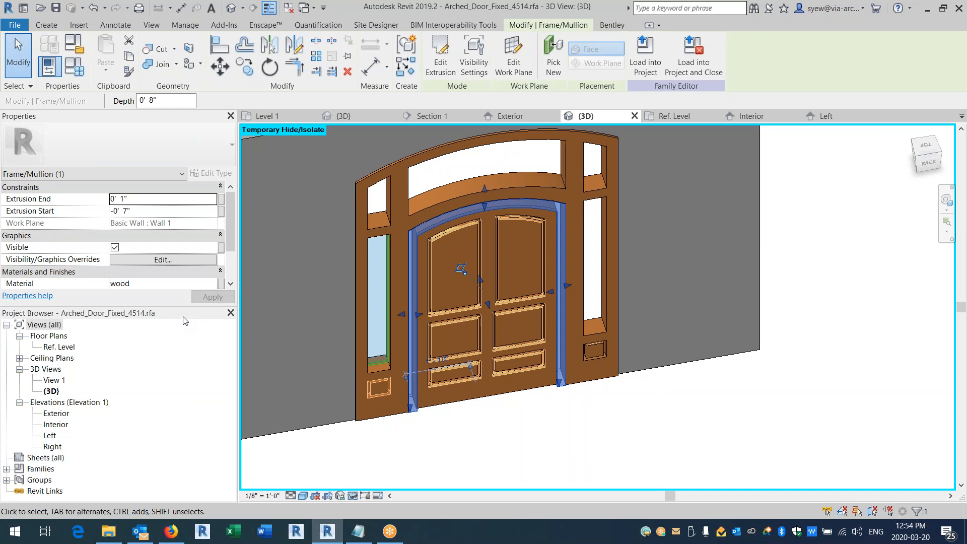
click(219, 285)
click(468, 245)
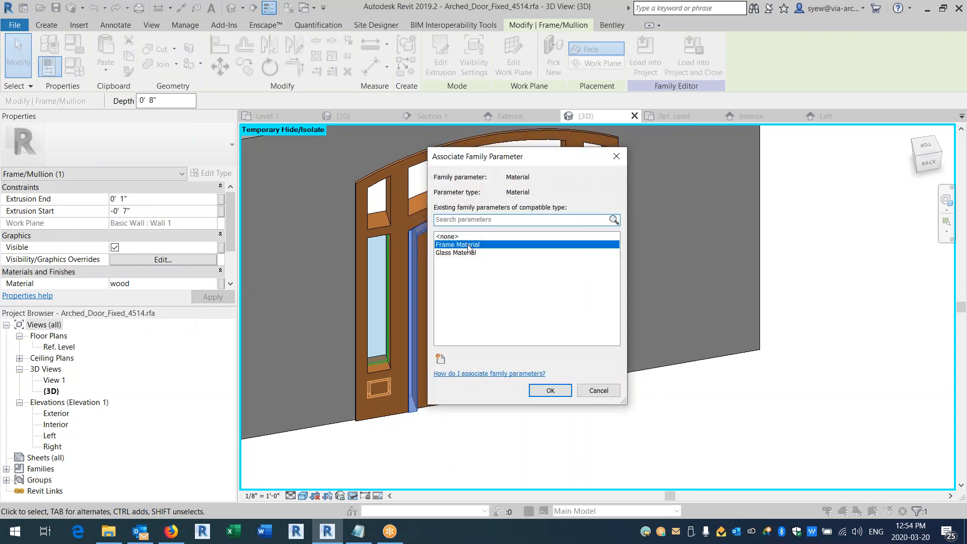
click(552, 393)
scroll(220, 266, down, 2)
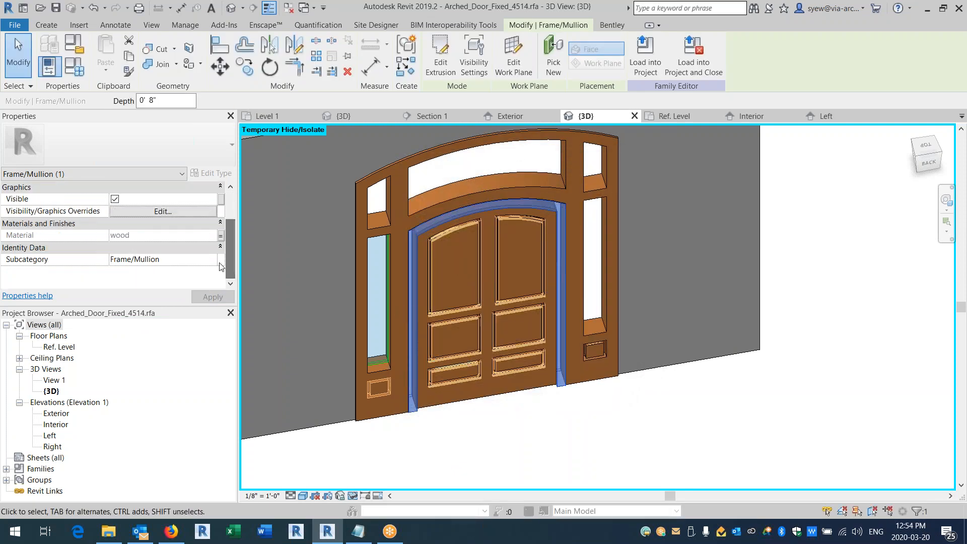
key(Escape)
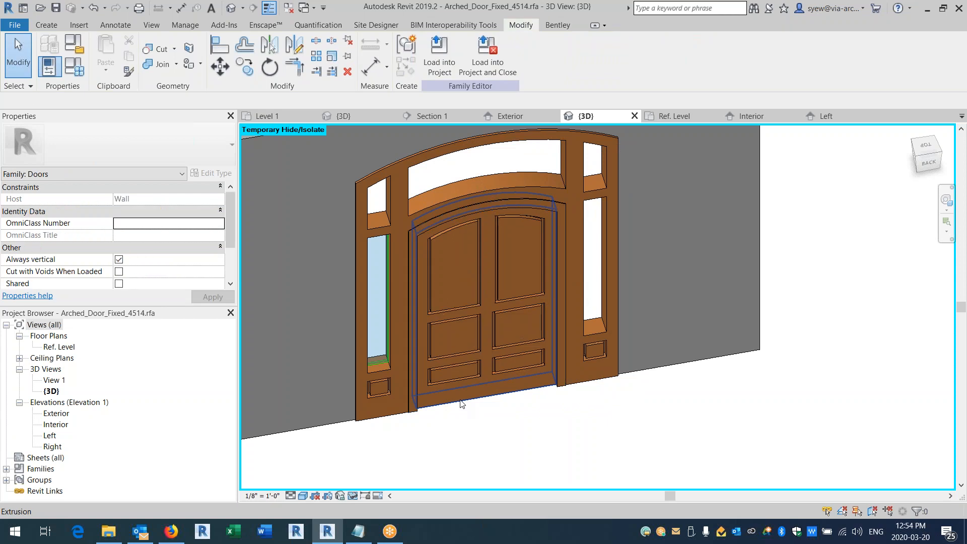
Step: Select the door panel extrusion and associate its material with a new type parameter named Door Panel Material
click(462, 401)
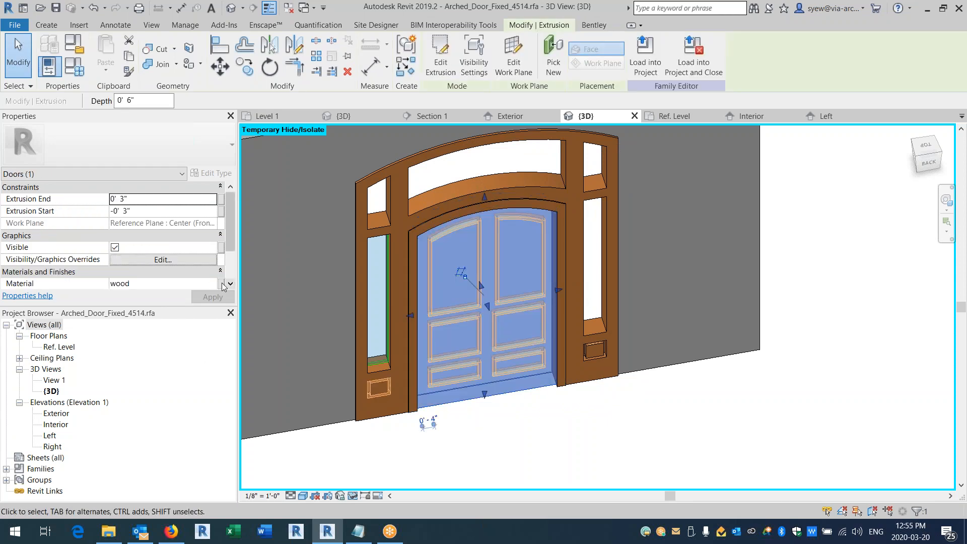
click(222, 284)
click(443, 359)
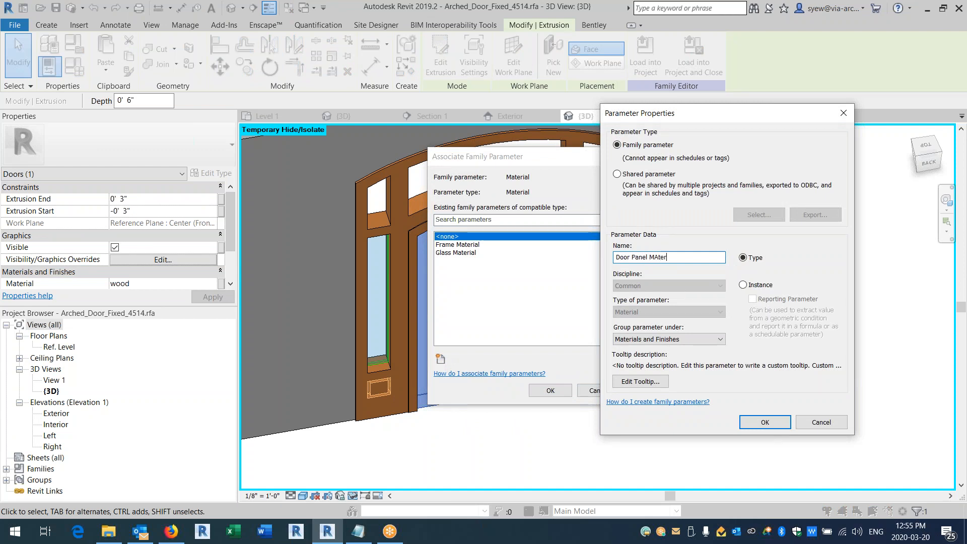
text(Door Panel Material)
key(Return)
click(551, 391)
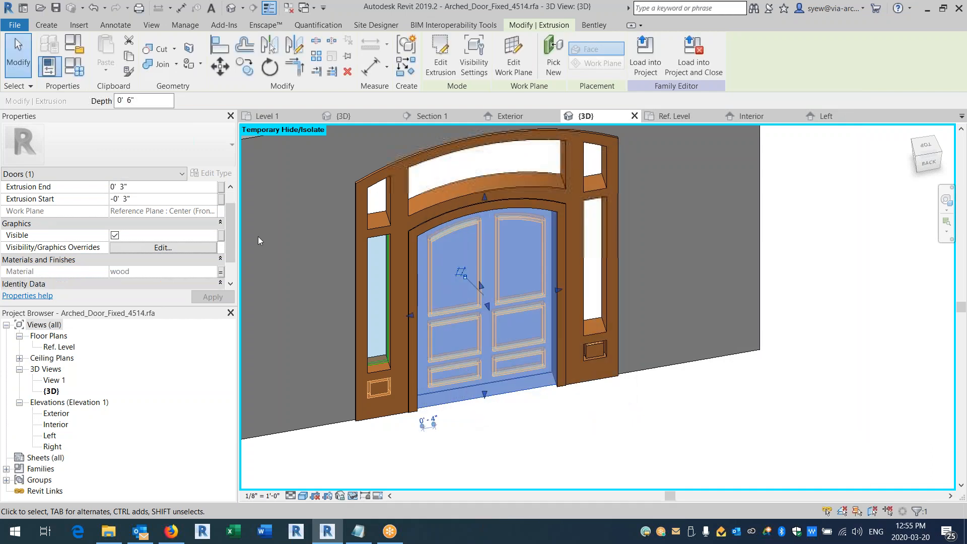
Step: Assign the door panel extrusion to the Panel subcategory and clear the selection
scroll(230, 277, down, 2)
click(213, 259)
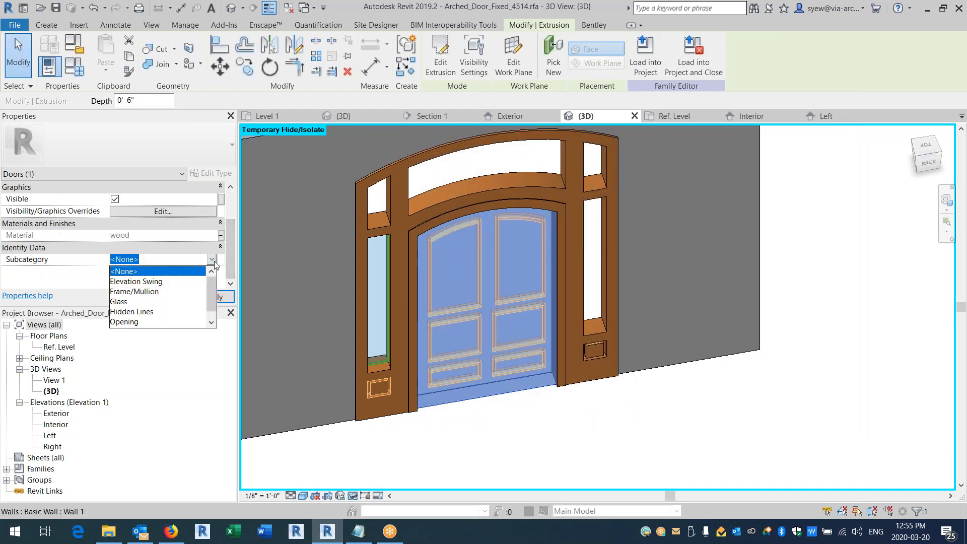
scroll(155, 315, down, 1)
click(126, 322)
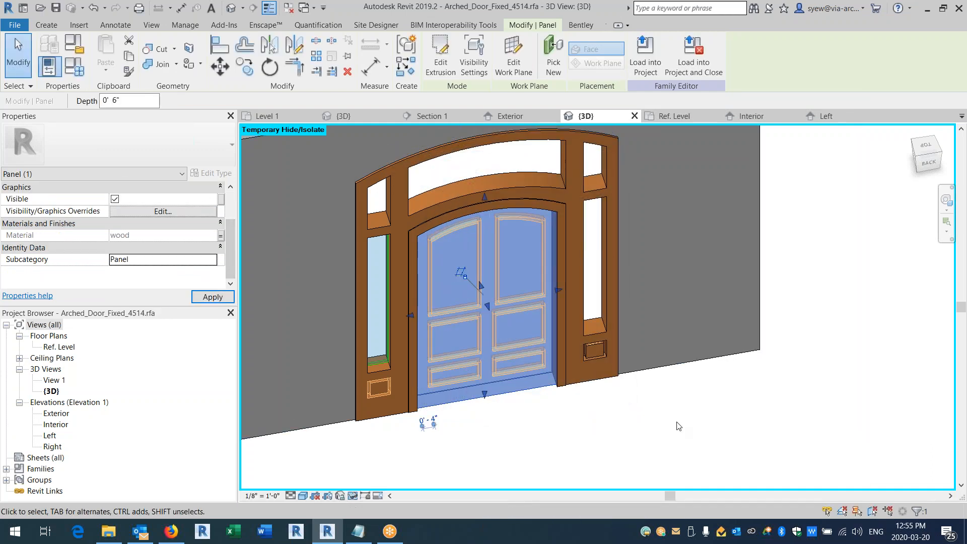
click(600, 438)
Step: Look over the door in 3D and load the family into Project1, overwriting the existing version
shift+middle_drag(601, 439, 601, 341)
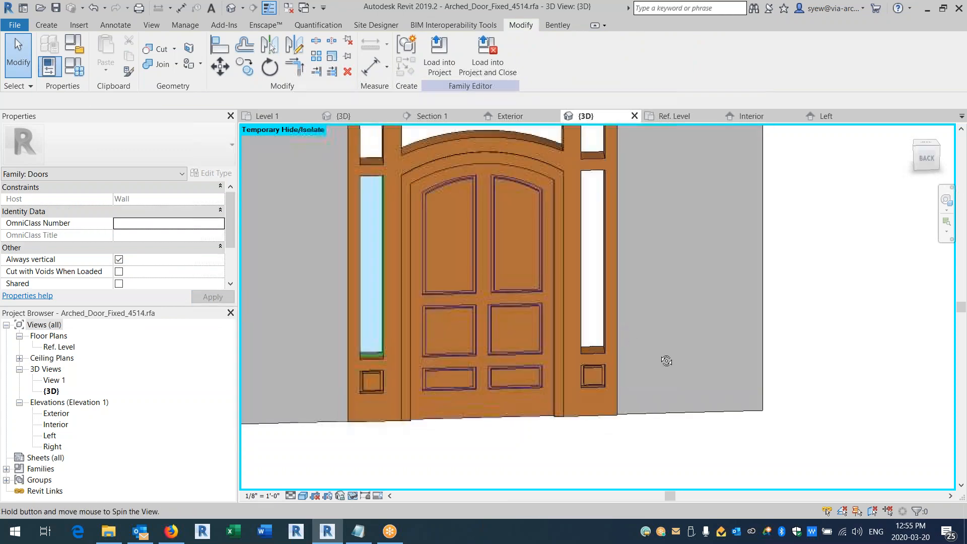
shift+middle_drag(630, 333, 694, 320)
click(440, 55)
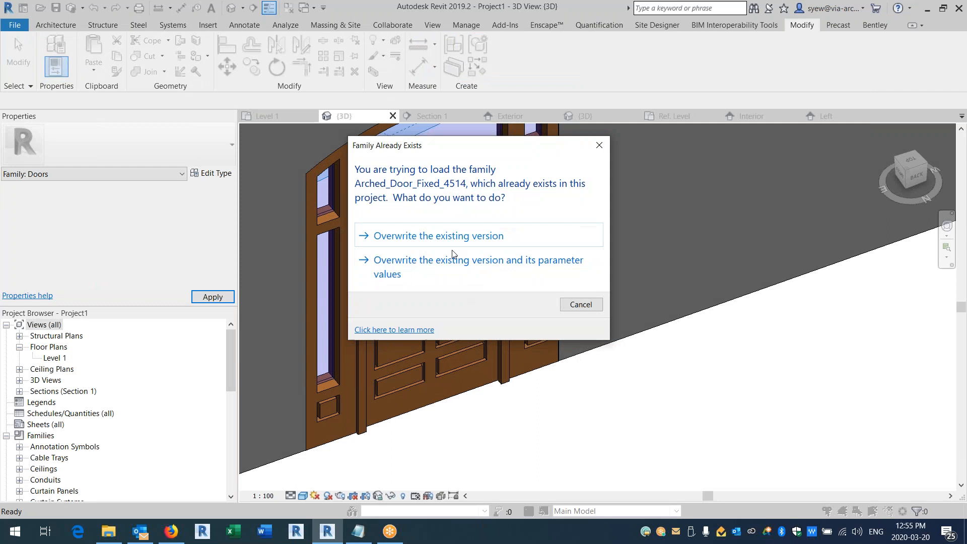
click(447, 243)
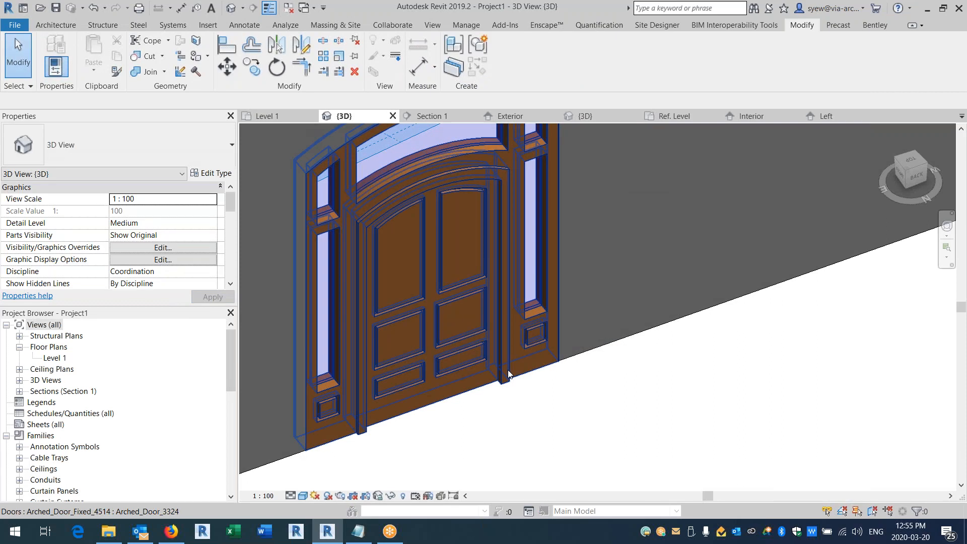
Step: Open the type properties of the arched door in the 3D view and set its Door Panel Material to Table Top
click(520, 394)
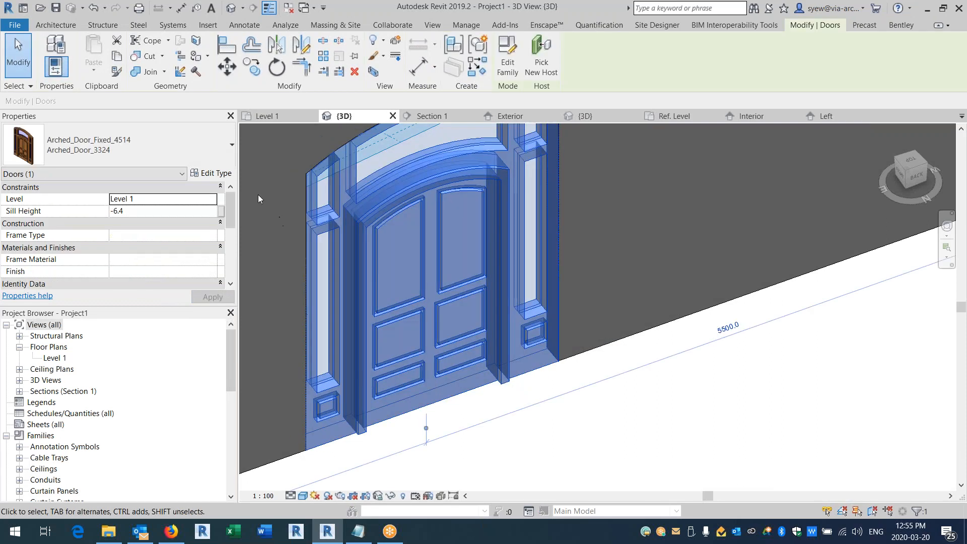
click(211, 173)
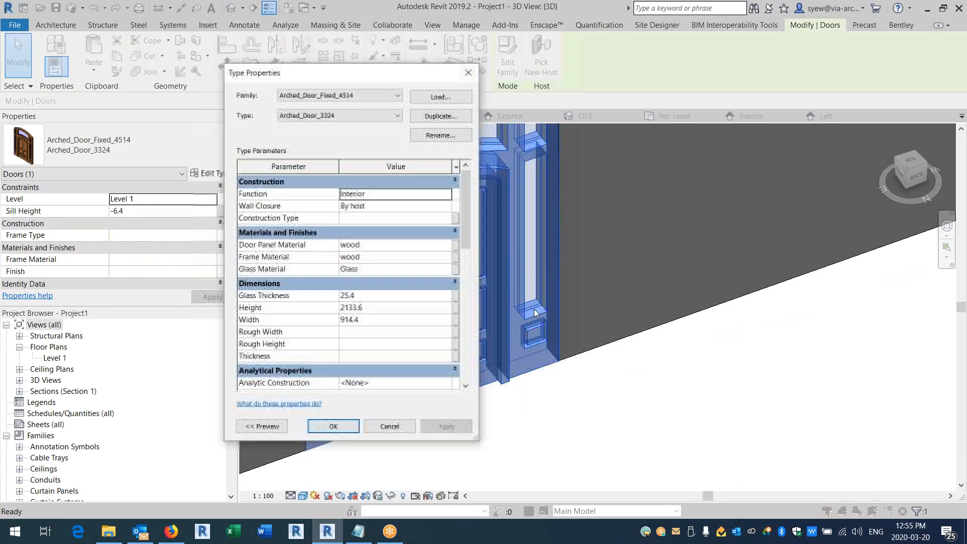
click(448, 249)
click(448, 246)
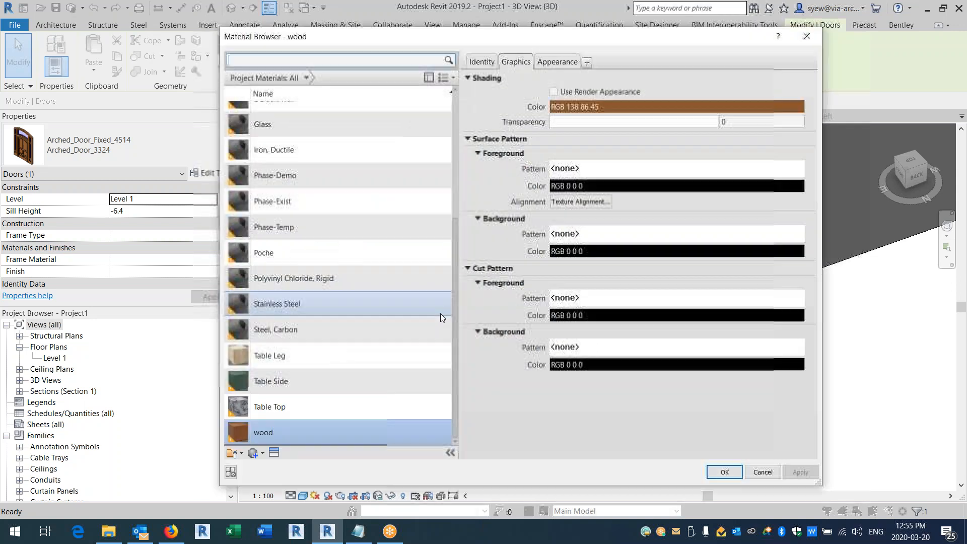
click(298, 403)
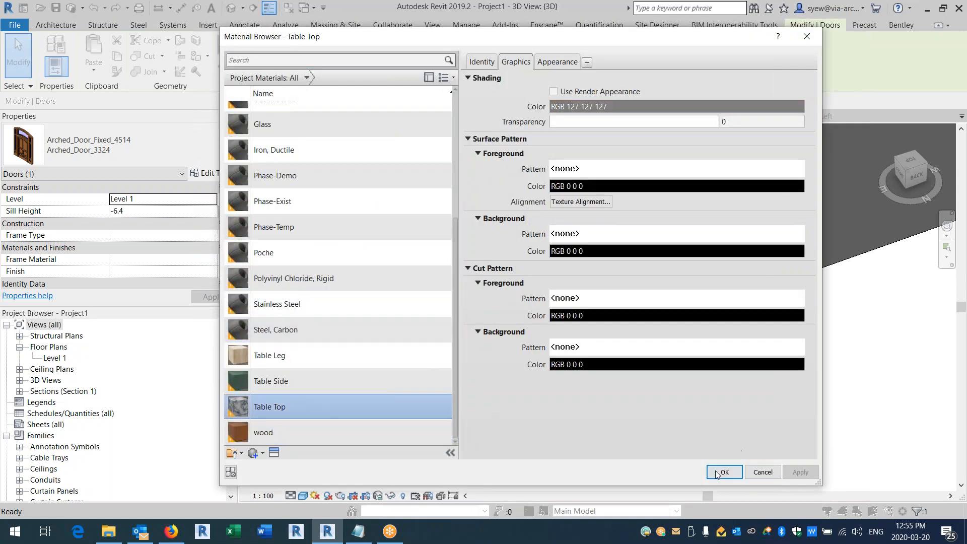
click(726, 473)
Step: Set the door type's Frame Material to Table Side
click(448, 258)
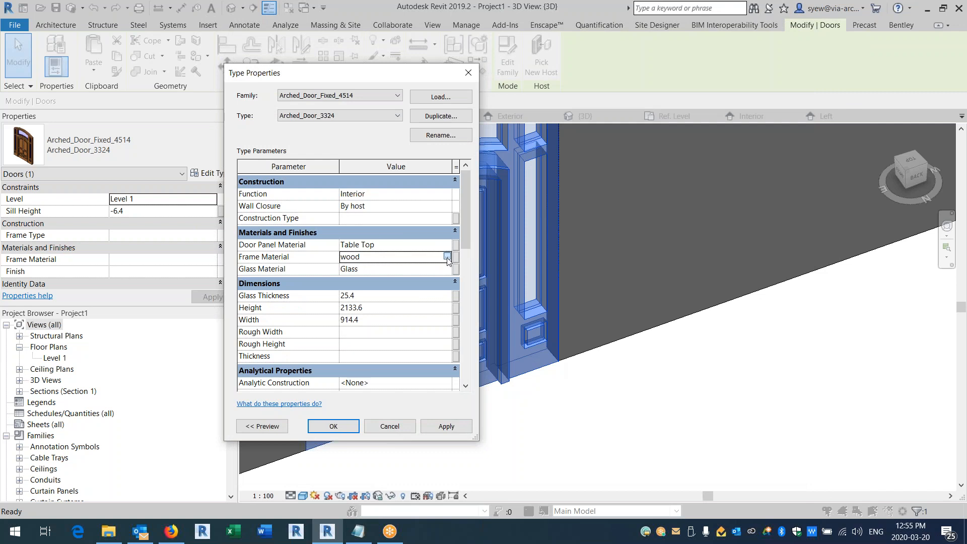
click(447, 257)
click(292, 381)
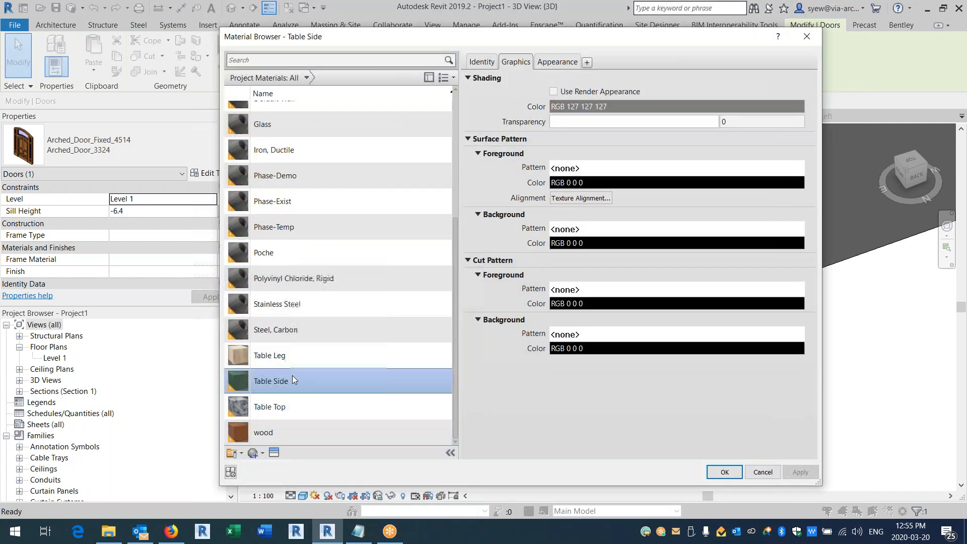
click(724, 472)
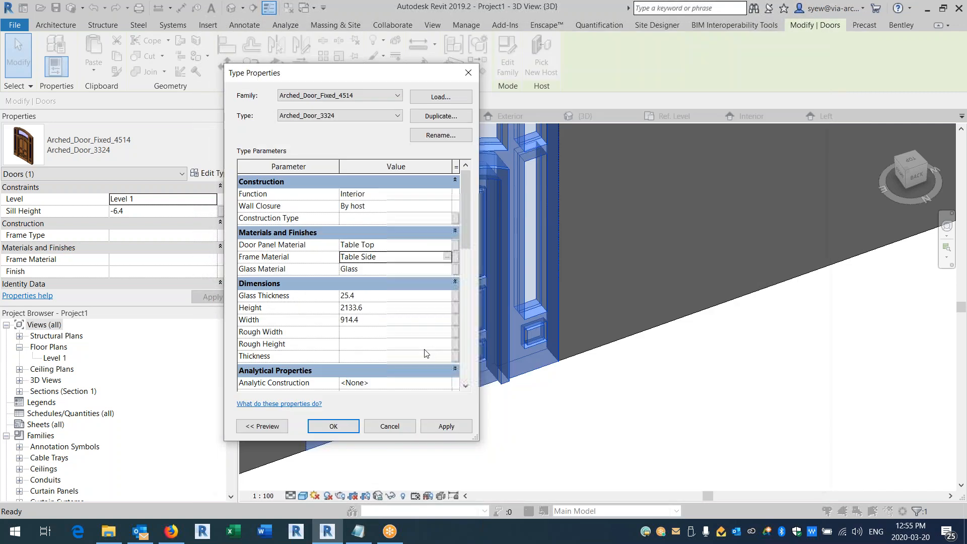
Step: Set the door type's Glass Material to Table Leg, accept the type changes and deselect the door
click(449, 271)
click(448, 269)
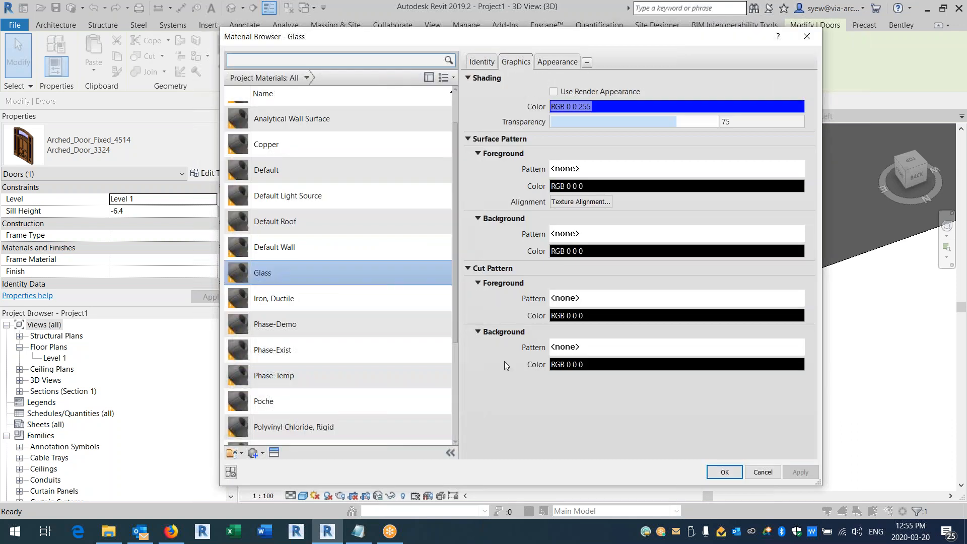
scroll(365, 347, down, 3)
click(280, 432)
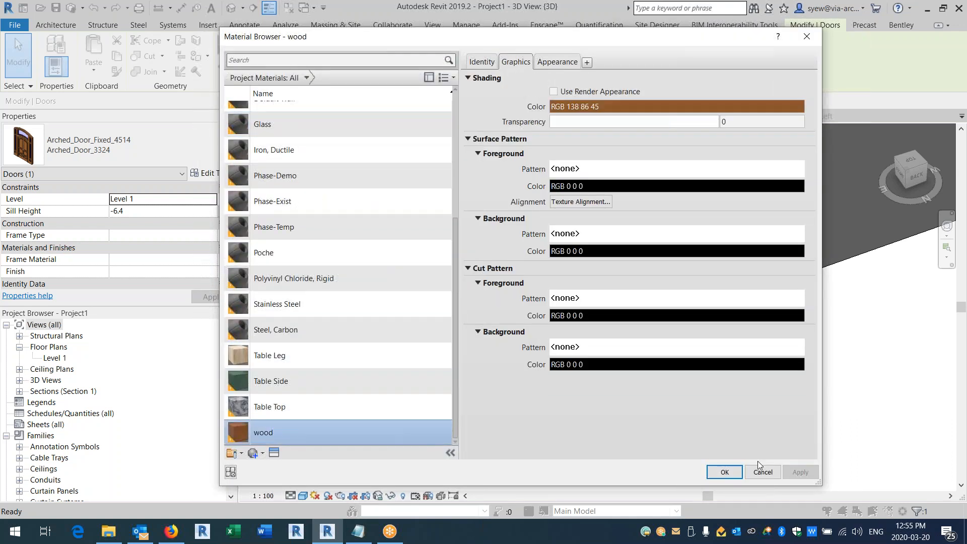
click(328, 355)
click(725, 472)
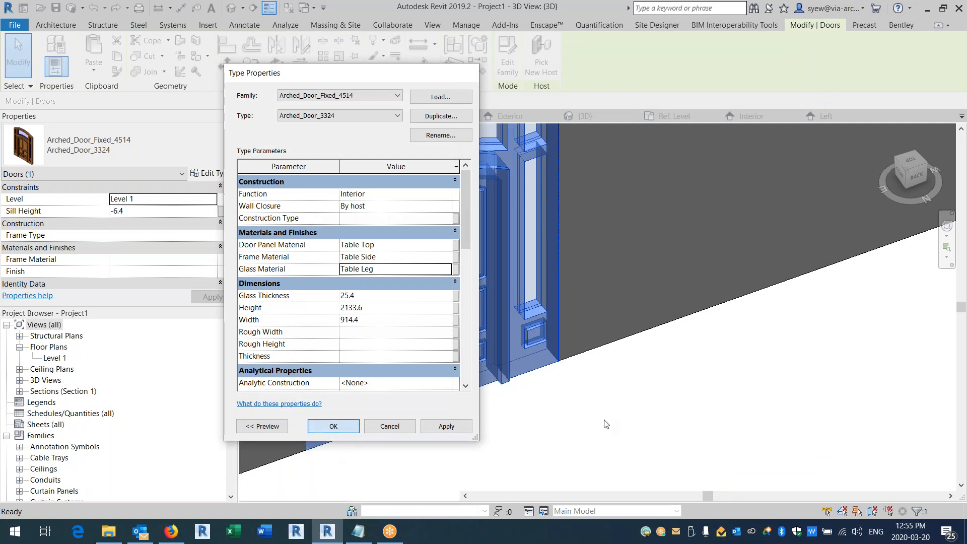
click(334, 426)
click(494, 434)
click(303, 496)
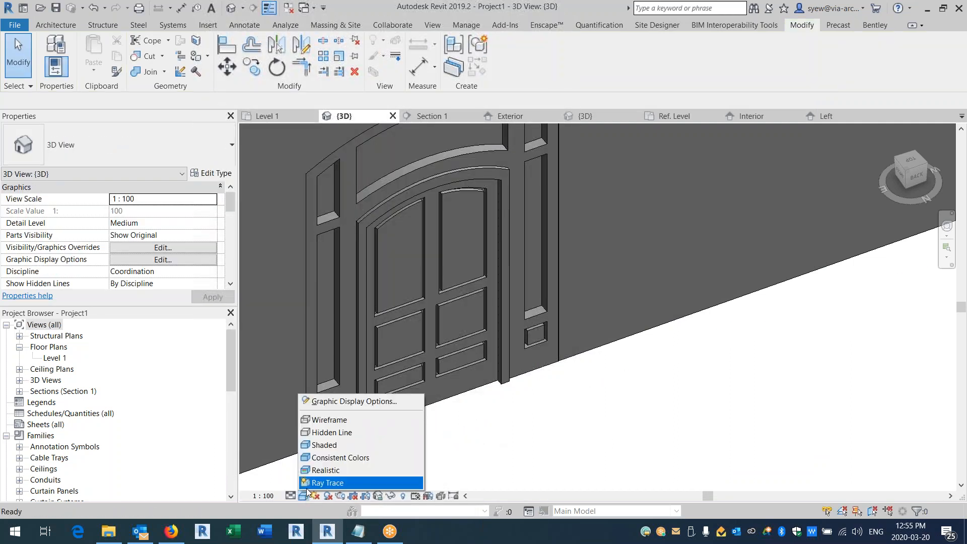
click(615, 411)
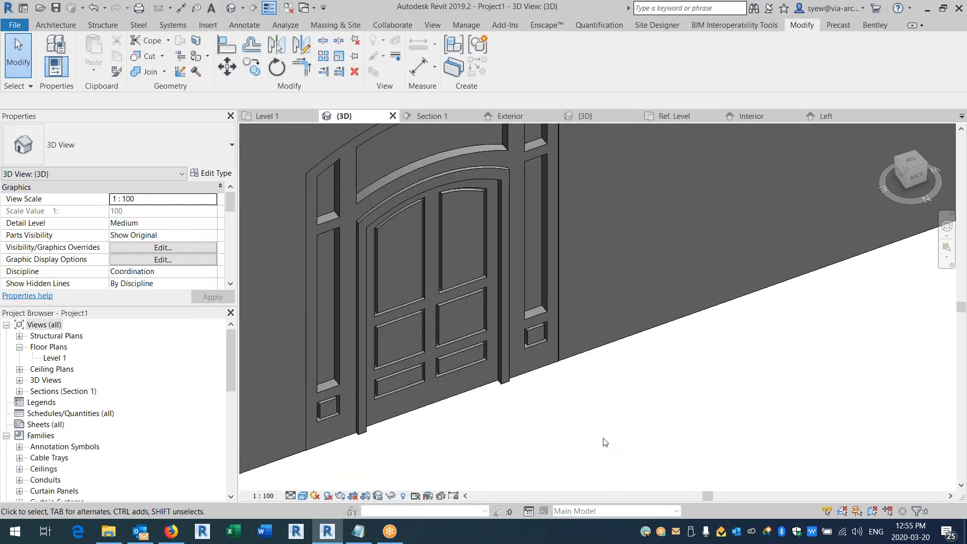
Step: Reopen the door's Door Panel Material and make Table Top use its render appearance for shading
click(513, 348)
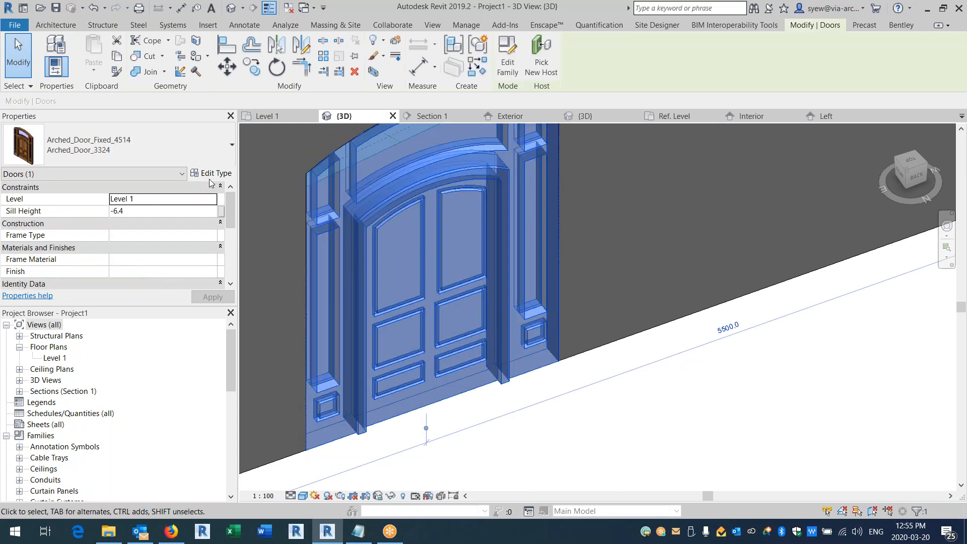
click(217, 173)
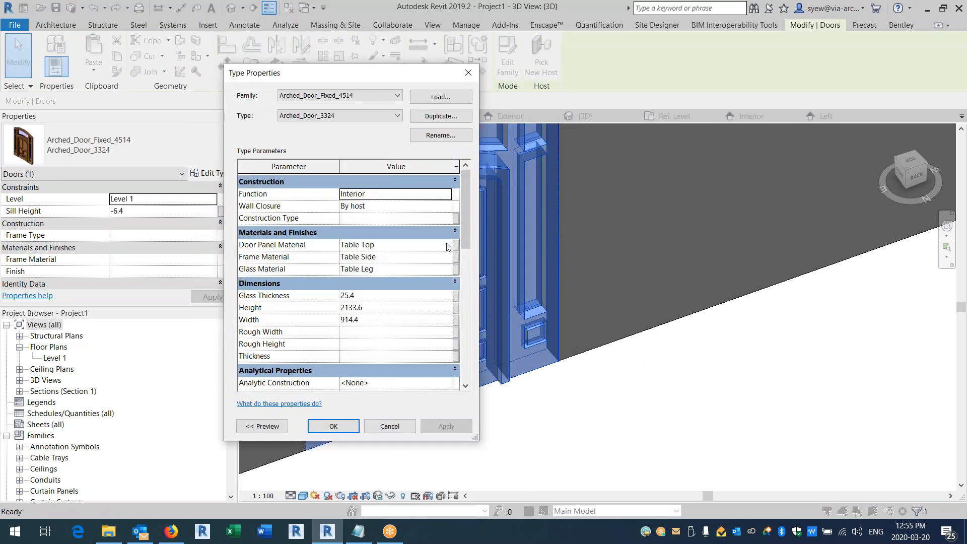
click(447, 244)
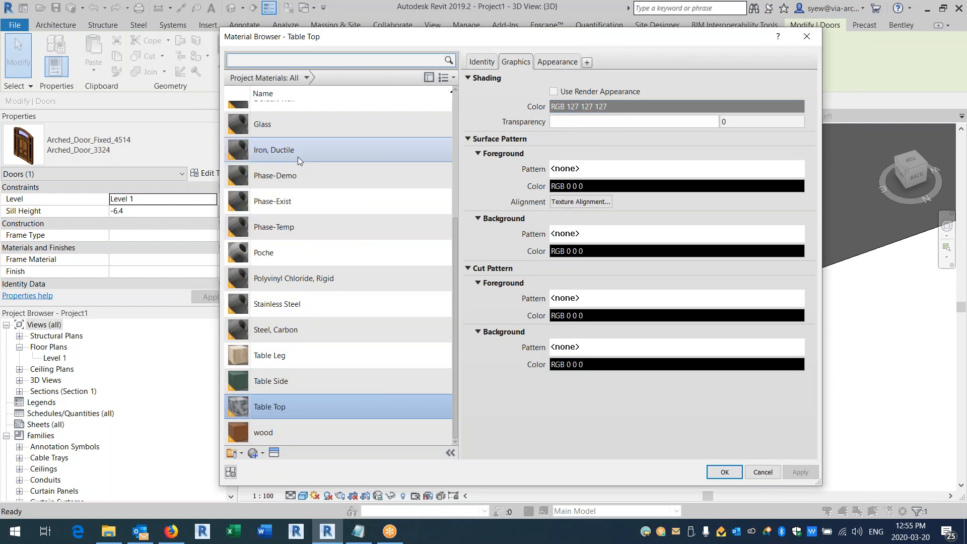
scroll(304, 240, up, 3)
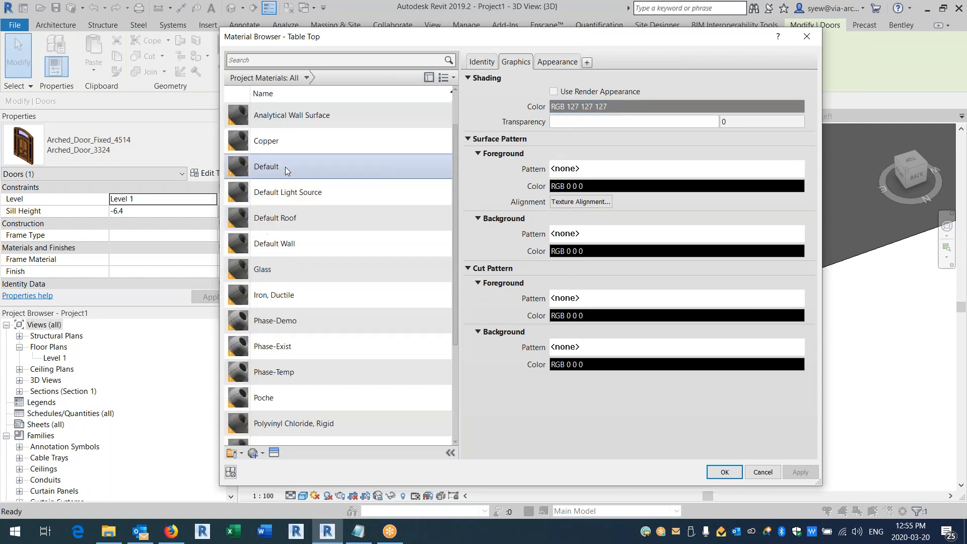
click(561, 62)
click(517, 62)
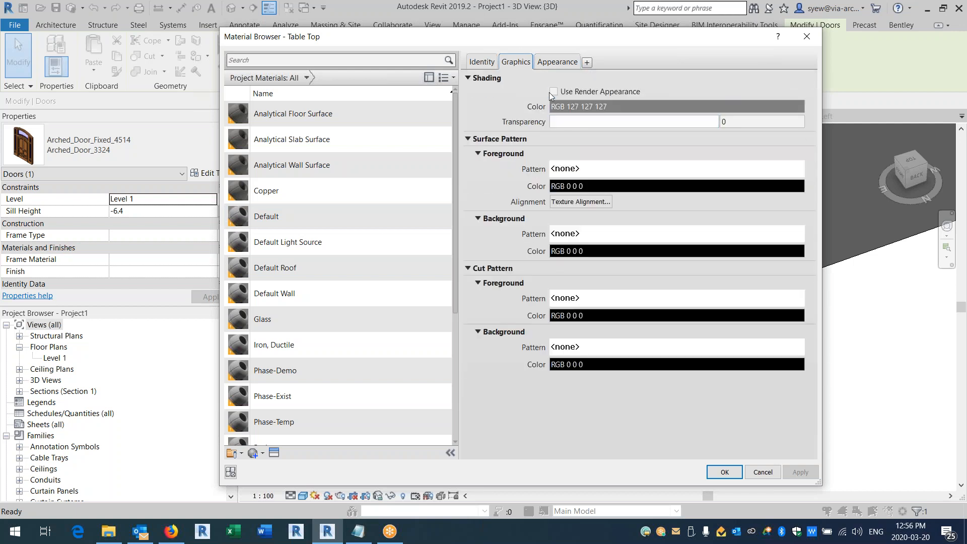
click(554, 92)
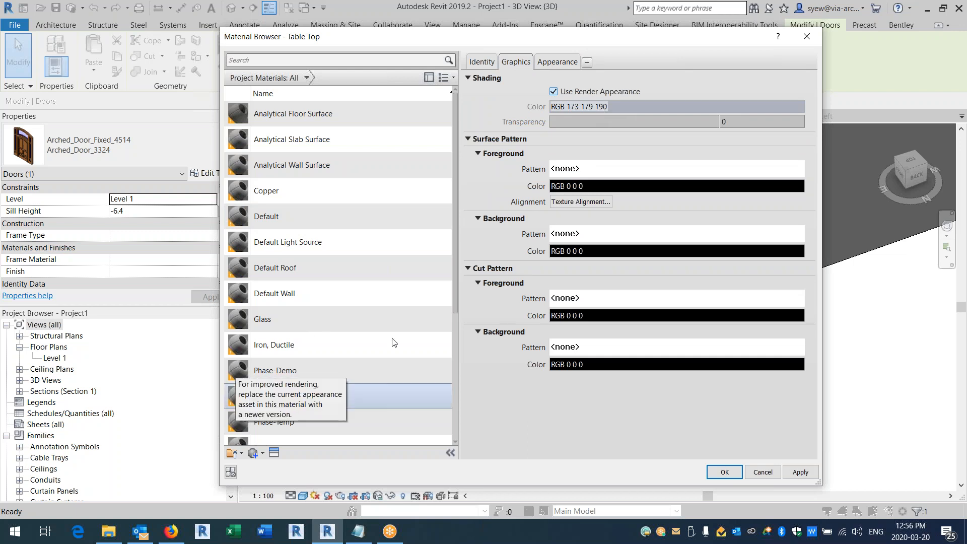
scroll(457, 186, down, 3)
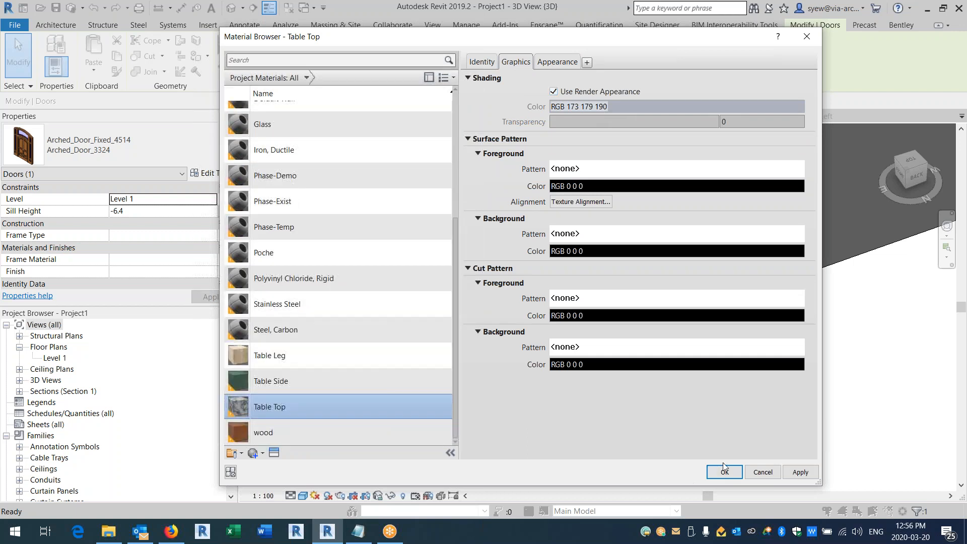
key(Return)
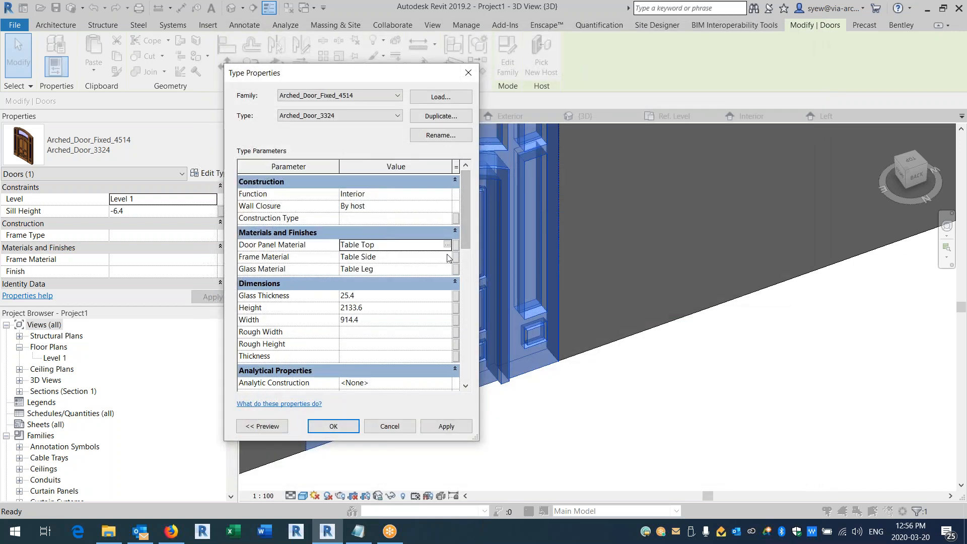
Step: Make the Table Side material of the door frame use its render appearance for shading
click(447, 257)
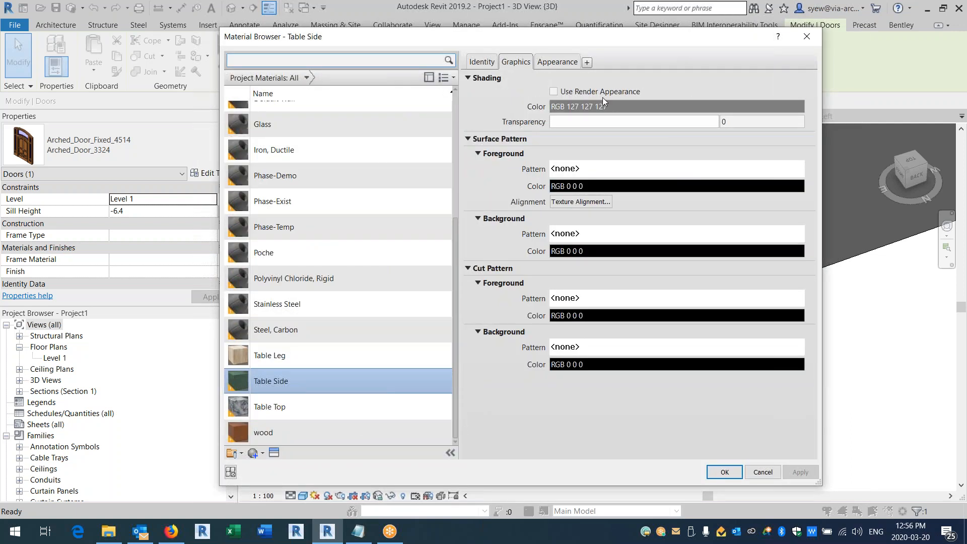
click(556, 94)
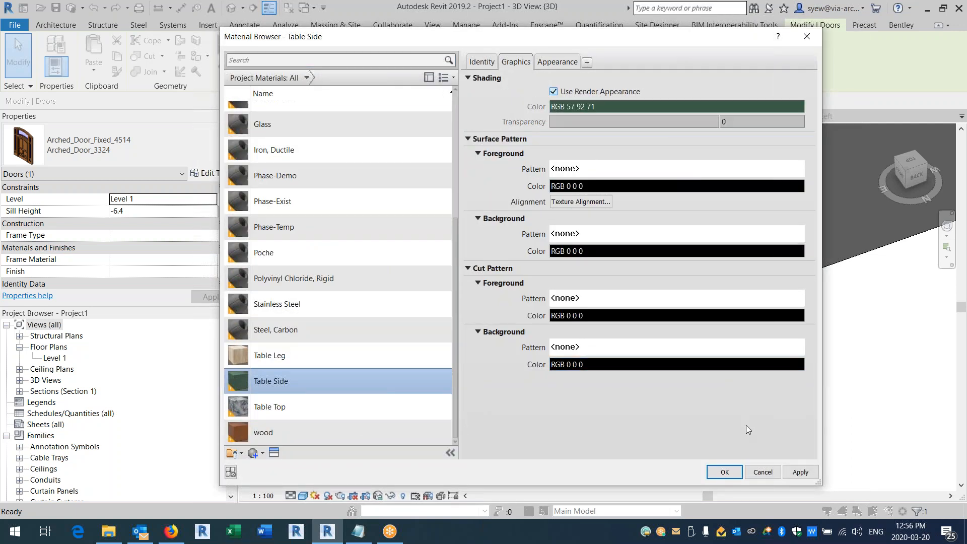
click(724, 472)
Step: Make the Table Leg glass material use its render appearance for shading, and apply the door type changes
double_click(446, 269)
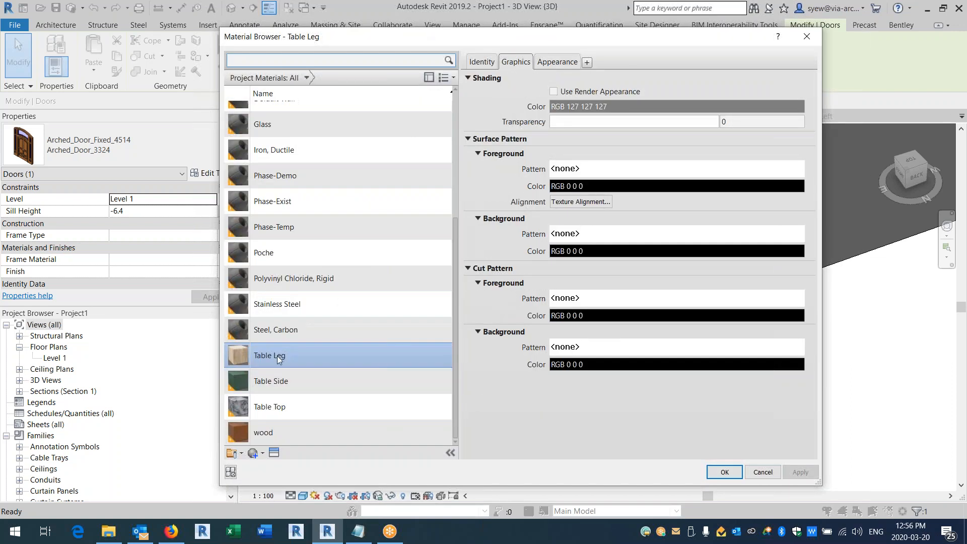
click(554, 93)
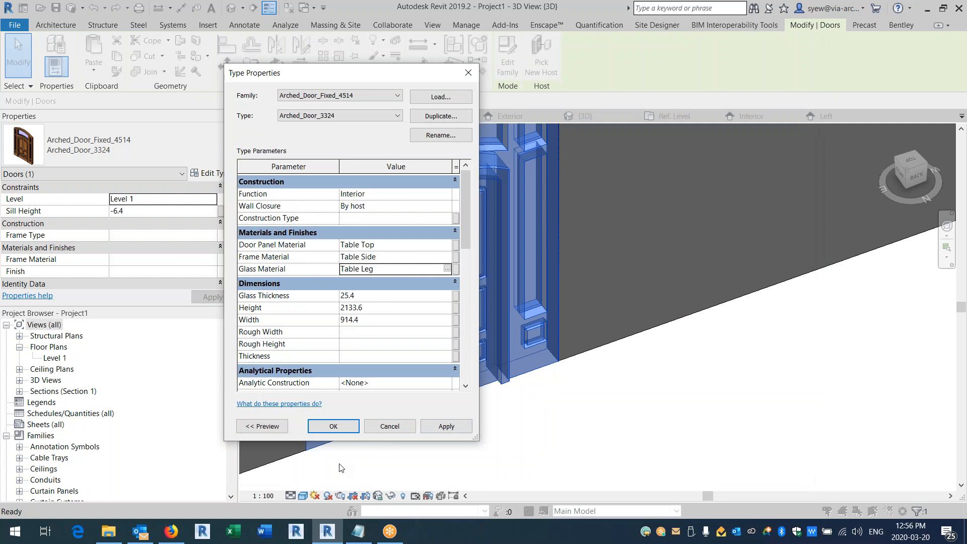
click(446, 424)
click(347, 426)
click(649, 431)
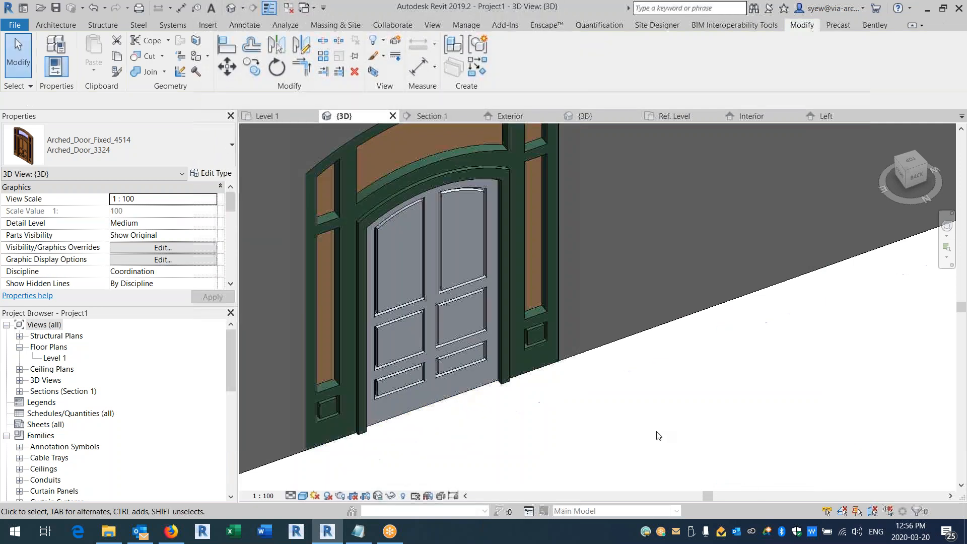
Step: Switch the 3D view to the Realistic visual style and inspect the materials on the door up close
scroll(604, 405, down, 3)
scroll(523, 412, up, 3)
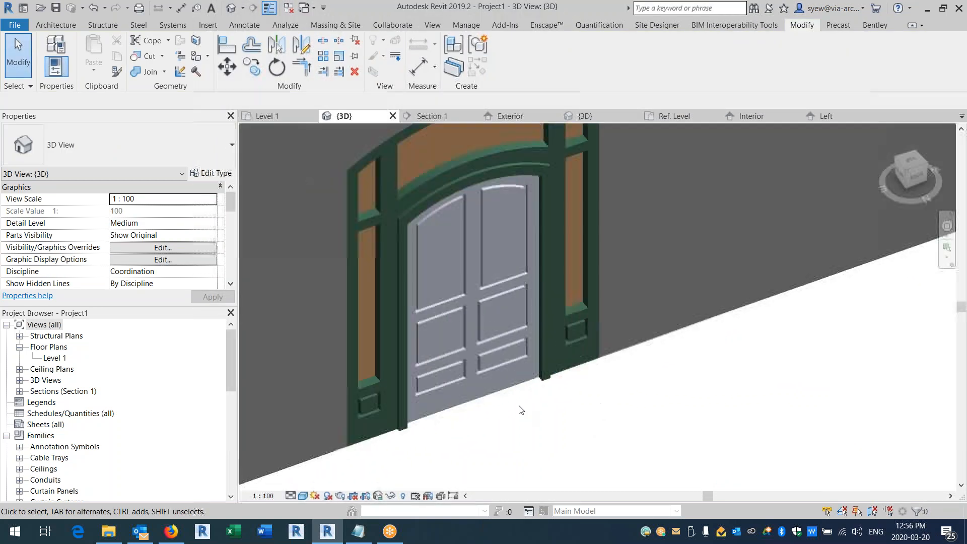
click(496, 393)
shift+middle_drag(612, 437, 618, 411)
key(Escape)
click(302, 496)
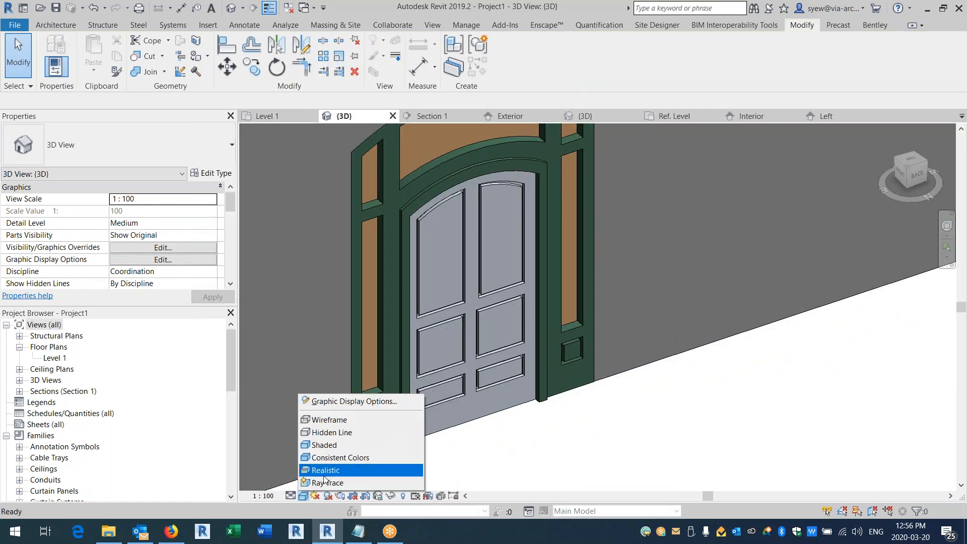
click(332, 473)
shift+middle_drag(634, 442, 628, 388)
scroll(596, 237, up, 4)
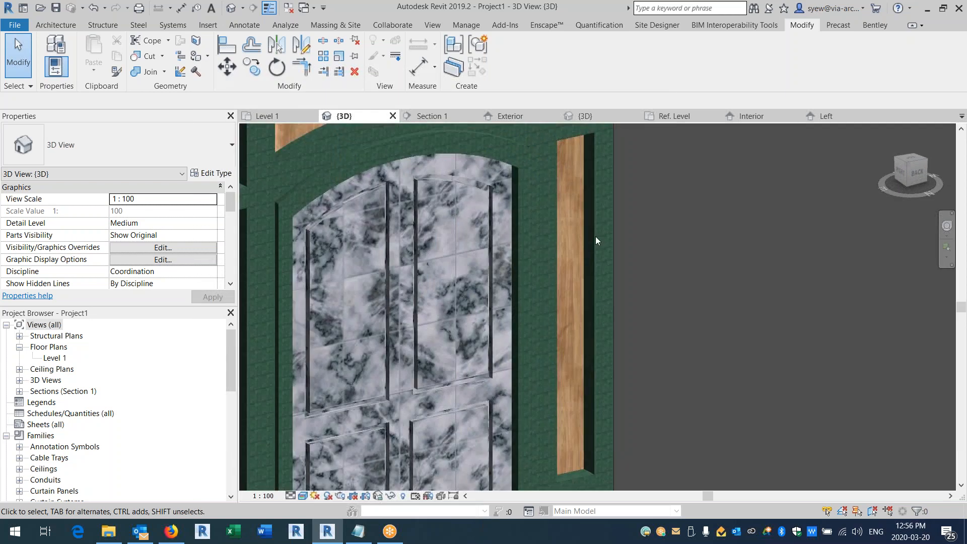
Step: From the door type's Glass Material, duplicate the Table Leg material and name the copy Glass Door
click(607, 235)
click(210, 172)
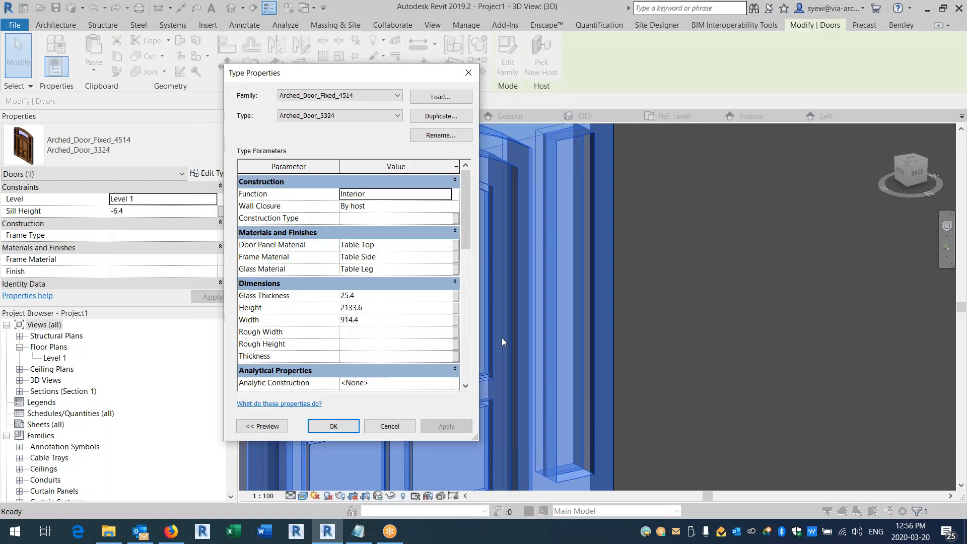
click(443, 268)
click(456, 269)
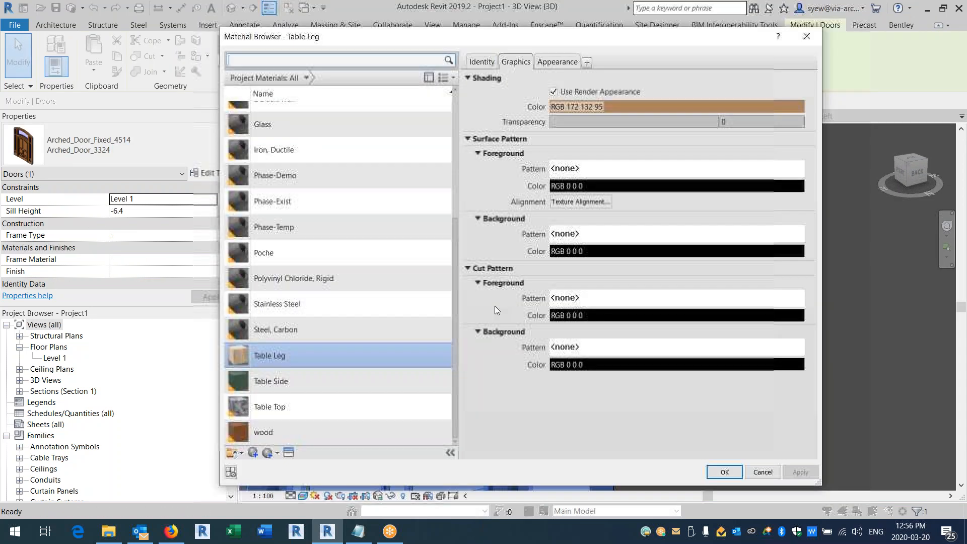
right_click(293, 364)
click(326, 372)
text(Glass Door)
key(Return)
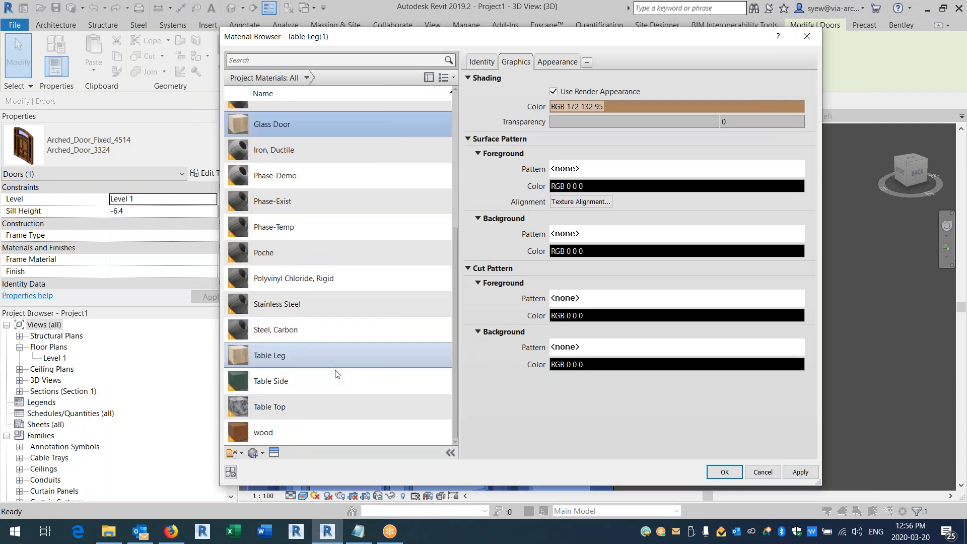
Step: Replace the Glass Door material's appearance with the Clear - Frosted asset from the Glazing category of the Appearance Library
scroll(367, 230, up, 2)
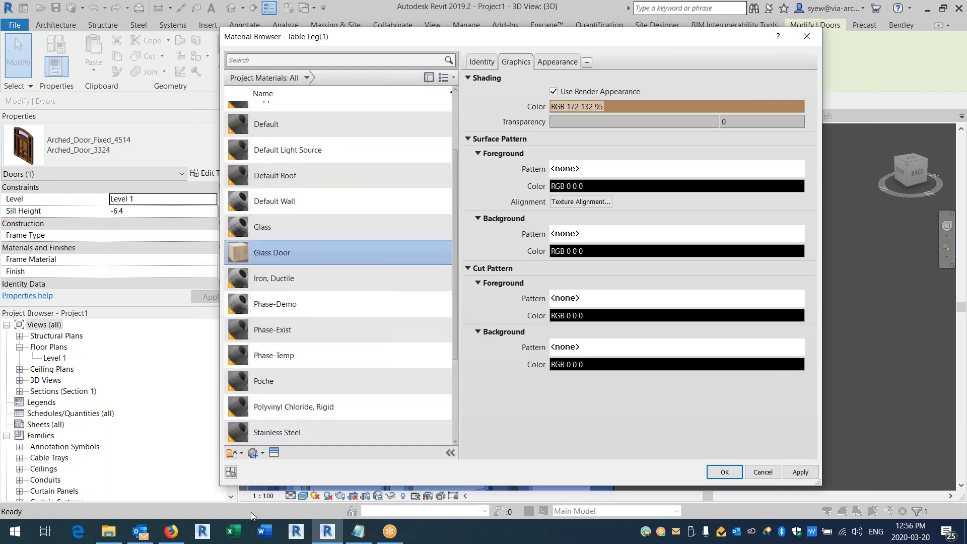
click(275, 453)
click(285, 122)
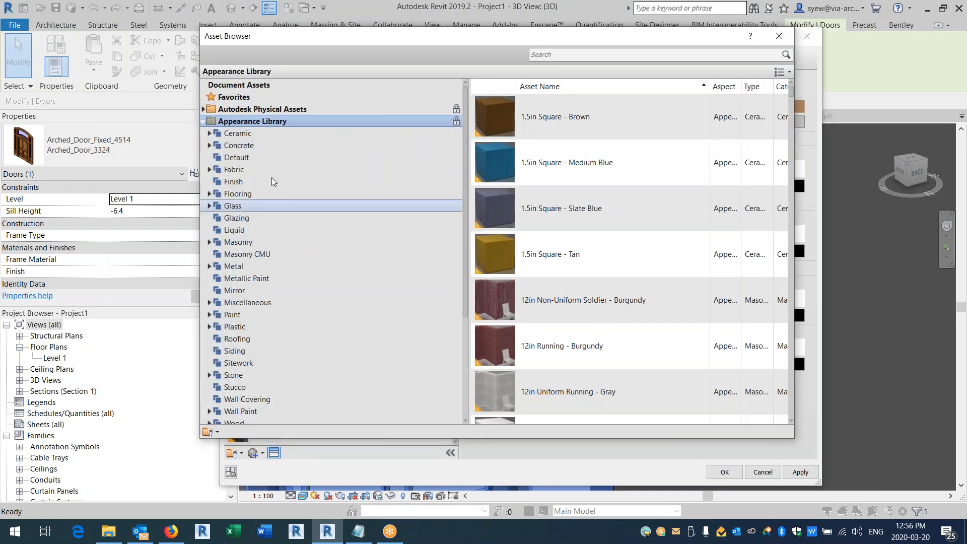
click(241, 220)
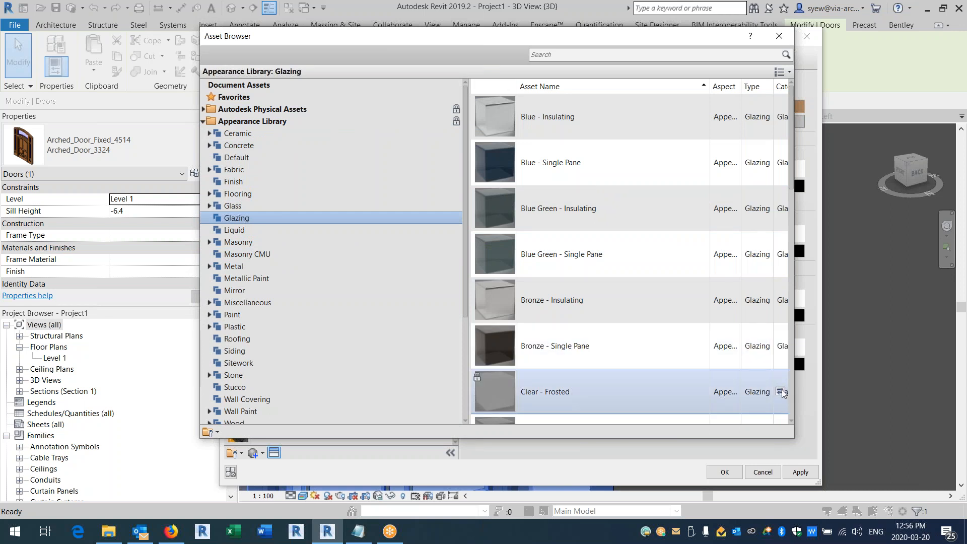
click(784, 393)
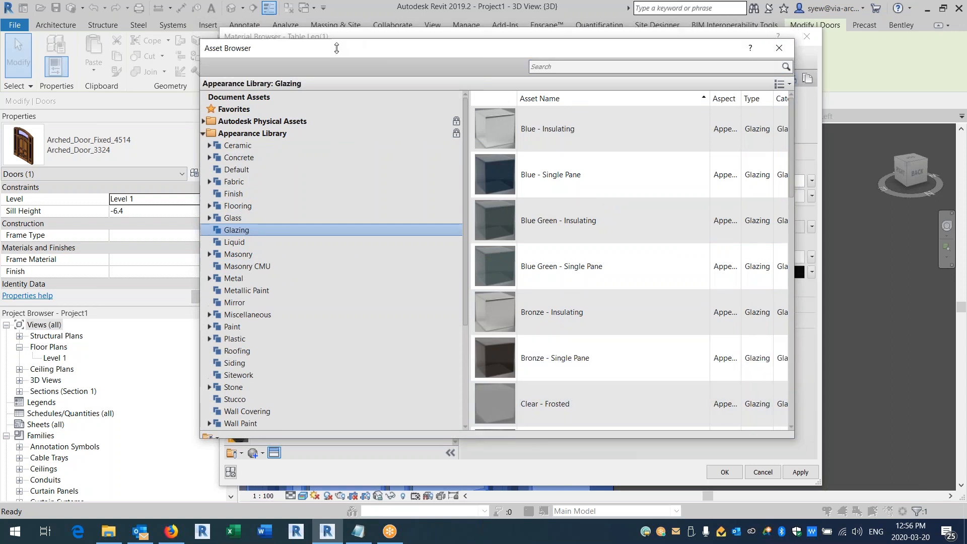
Step: Close the asset library and accept the Glass Door material and door type changes
click(780, 36)
click(726, 474)
click(339, 433)
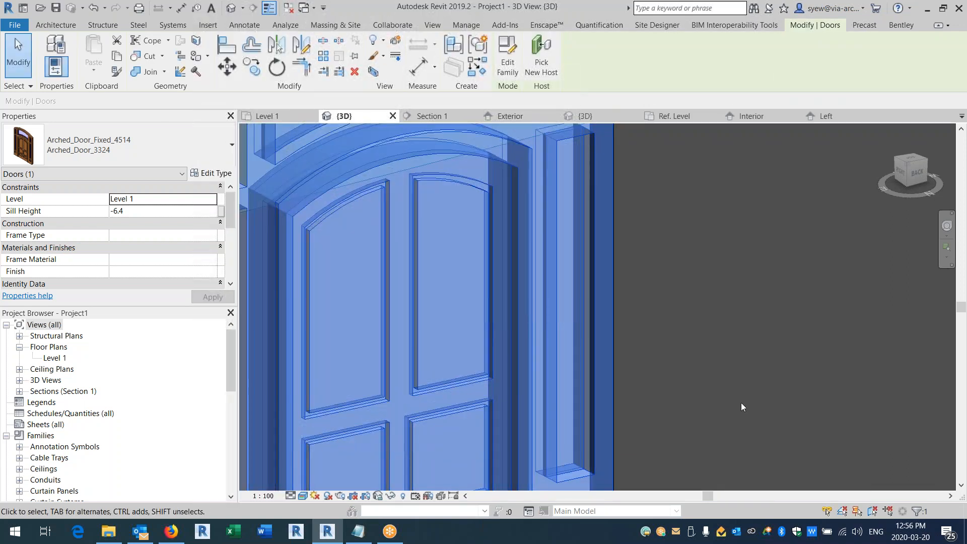
click(643, 356)
Step: Examine the door and its surroundings from several angles, ending with a close look at its panel, frame and glass materials
scroll(641, 330, down, 4)
shift+middle_drag(641, 329, 451, 299)
shift+middle_drag(378, 262, 496, 424)
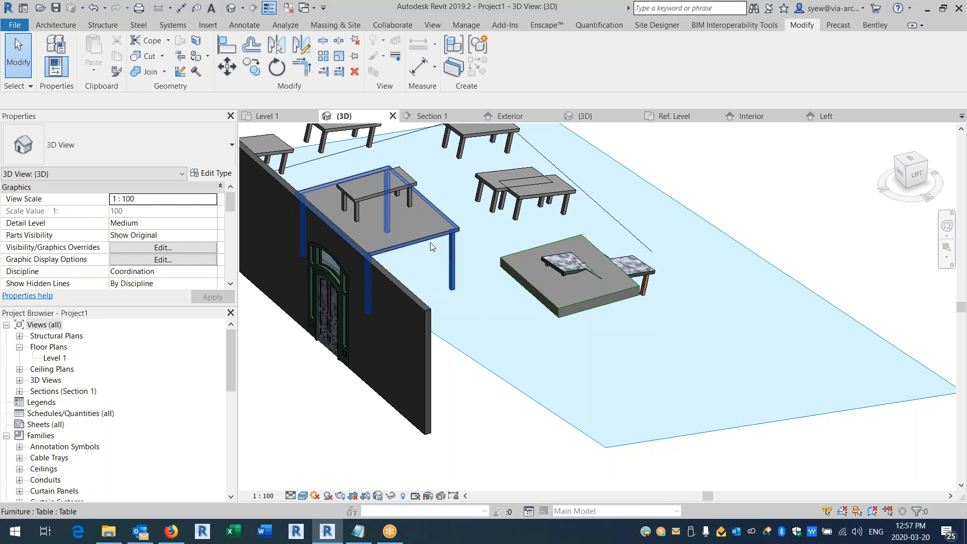
shift+middle_drag(439, 274, 656, 361)
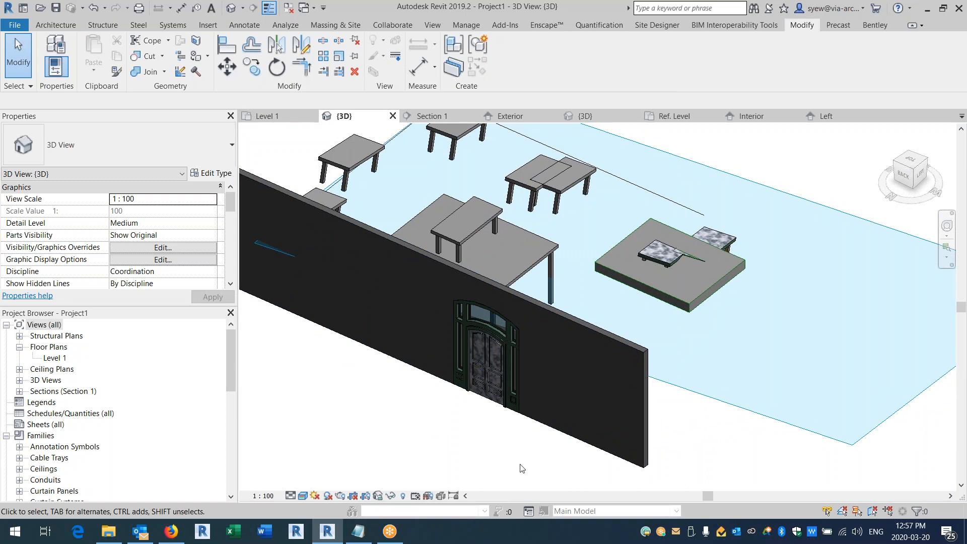
shift+middle_drag(509, 450, 683, 431)
scroll(496, 400, up, 5)
shift+middle_drag(512, 419, 629, 406)
scroll(632, 418, up, 4)
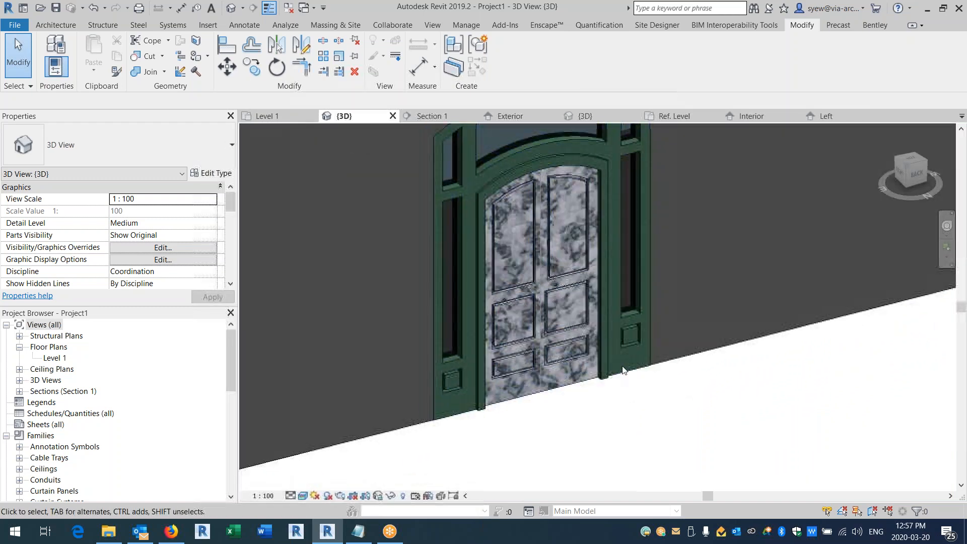
Step: Open the placed arched door's family for editing and look over its reference level plan
click(661, 408)
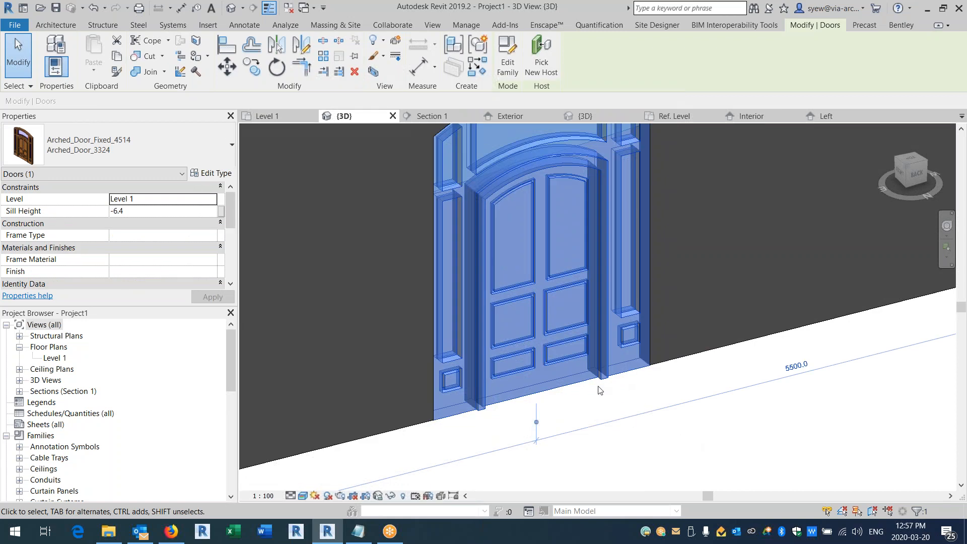
double_click(622, 354)
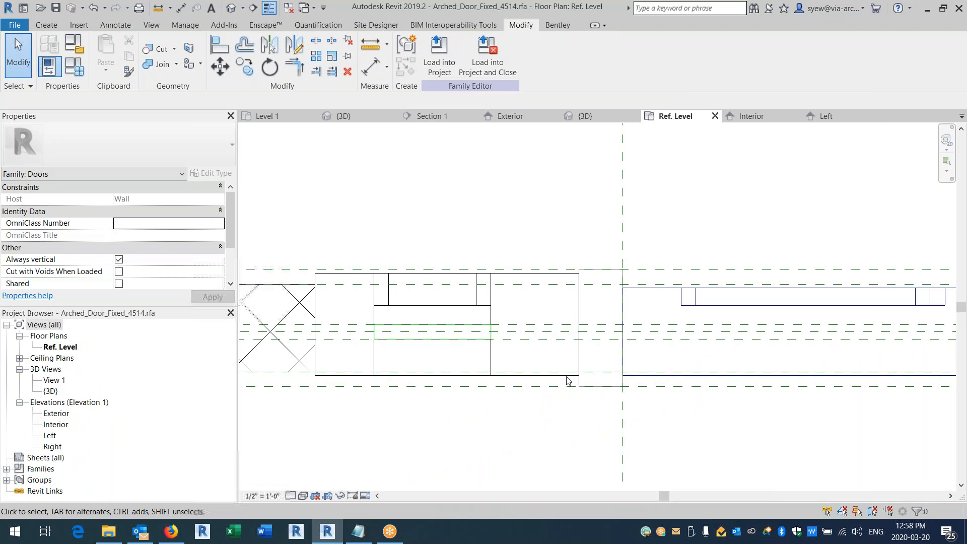
scroll(587, 359, up, 5)
middle_drag(798, 412, 696, 413)
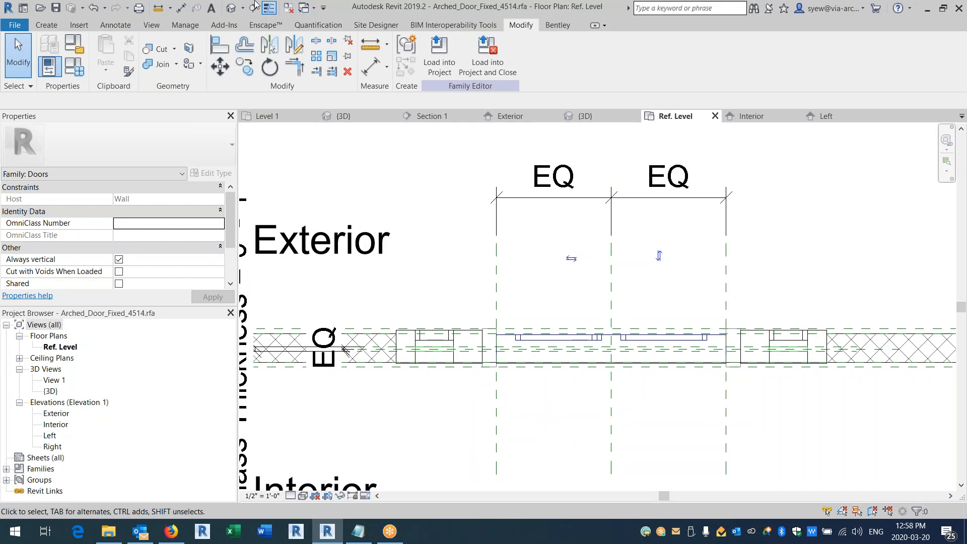
Step: Show the door family in 3D and reset its temporary hide/isolate so all glass parts are displayed
click(231, 8)
shift+middle_drag(681, 426, 552, 437)
click(355, 498)
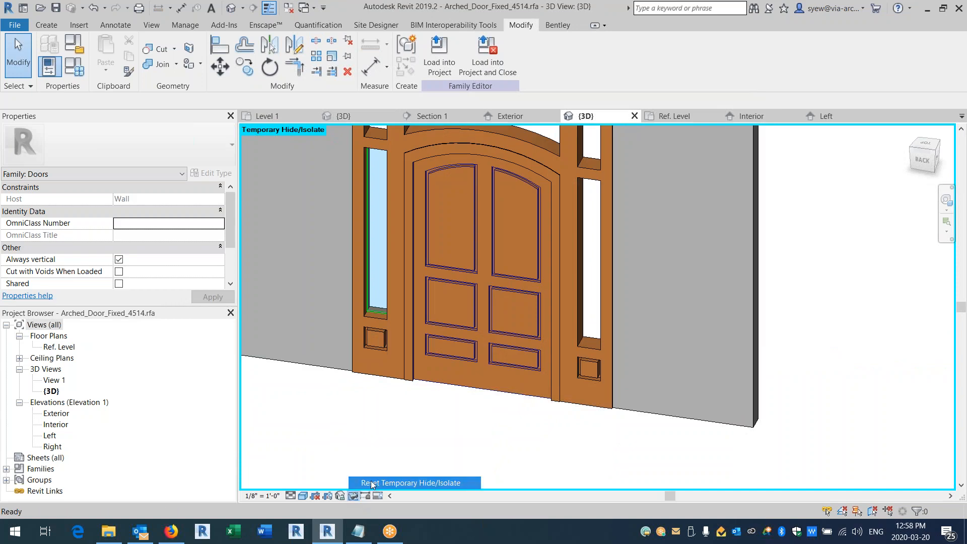
click(410, 484)
middle_drag(494, 452, 444, 433)
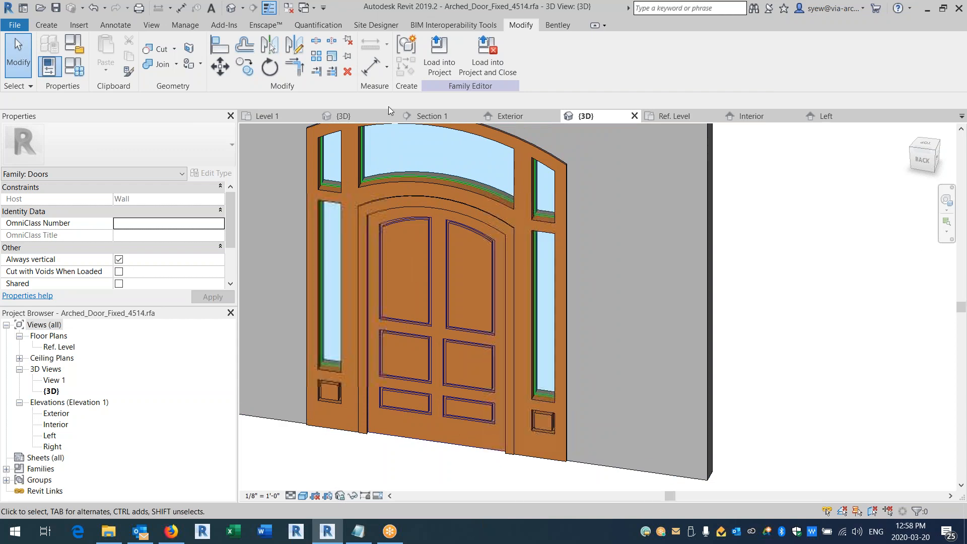
Step: Load the door family into the project, overwriting the existing version, and close the inactive views
click(439, 50)
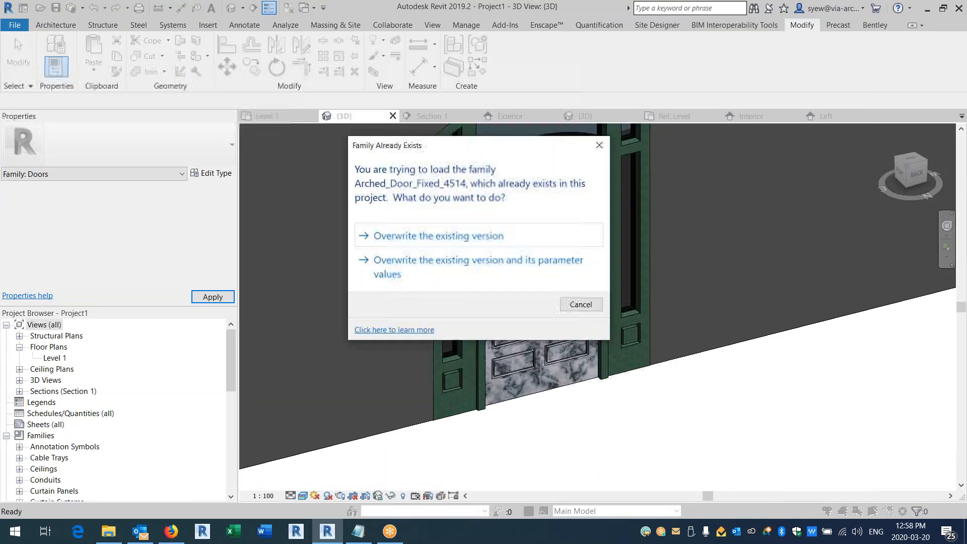
click(435, 236)
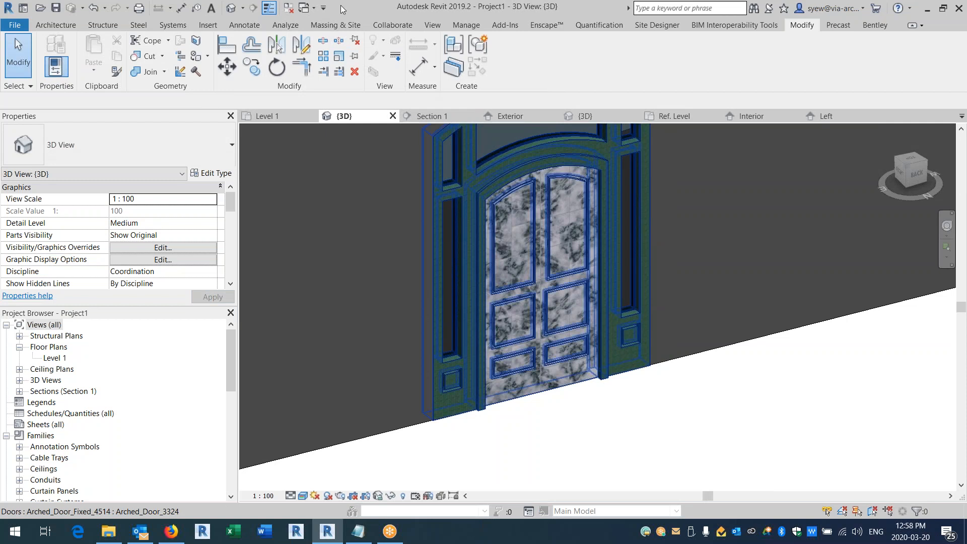
click(293, 11)
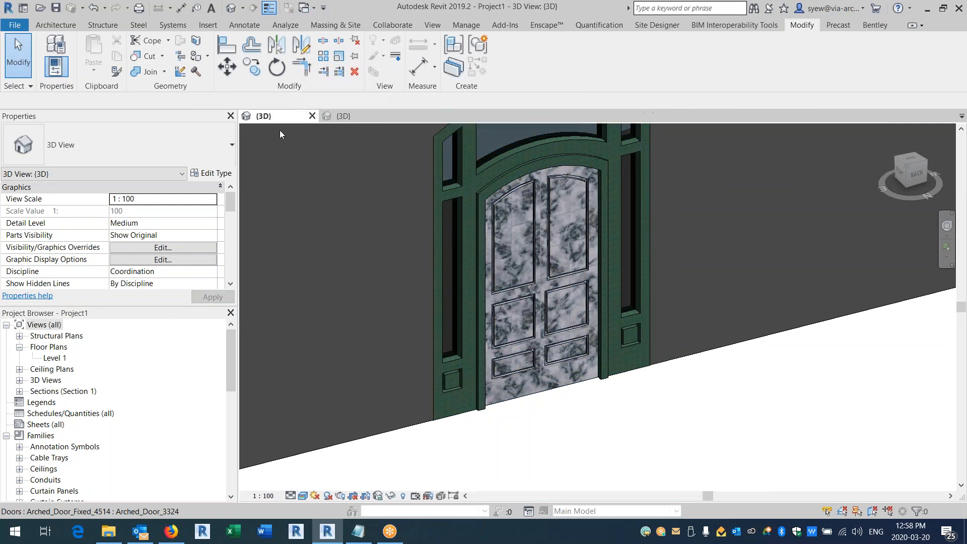
Step: Return to the door family's 3D view and review its material and dimension parameters without changing them
click(344, 117)
middle_drag(509, 337, 558, 298)
shift+middle_drag(558, 299, 625, 300)
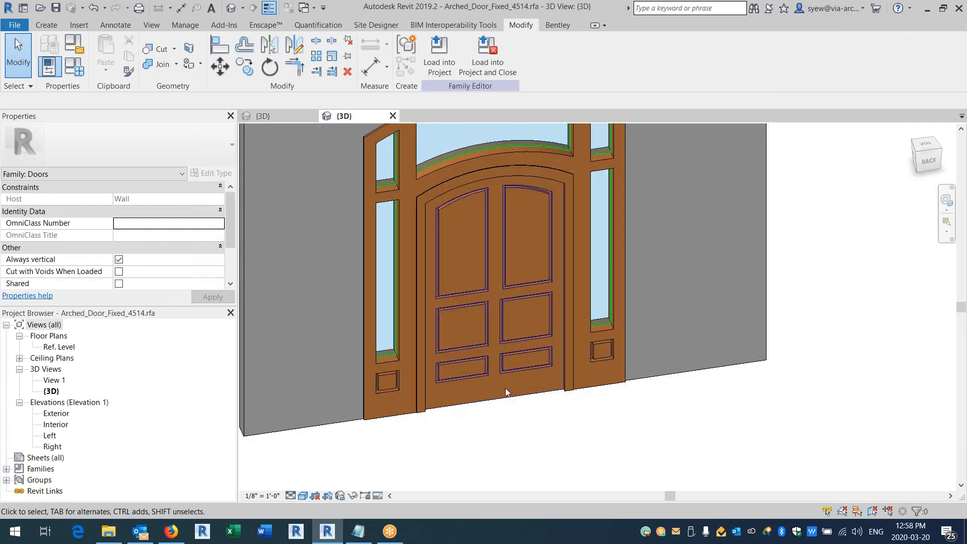
click(74, 67)
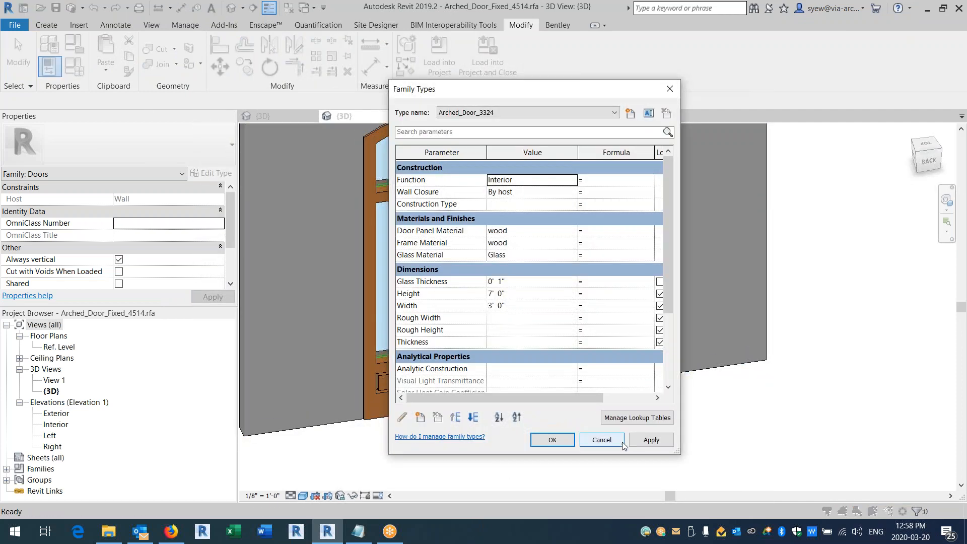
click(587, 440)
Step: Associate the upper glass extrusion's material with a new type parameter named Glass Material Top
click(471, 162)
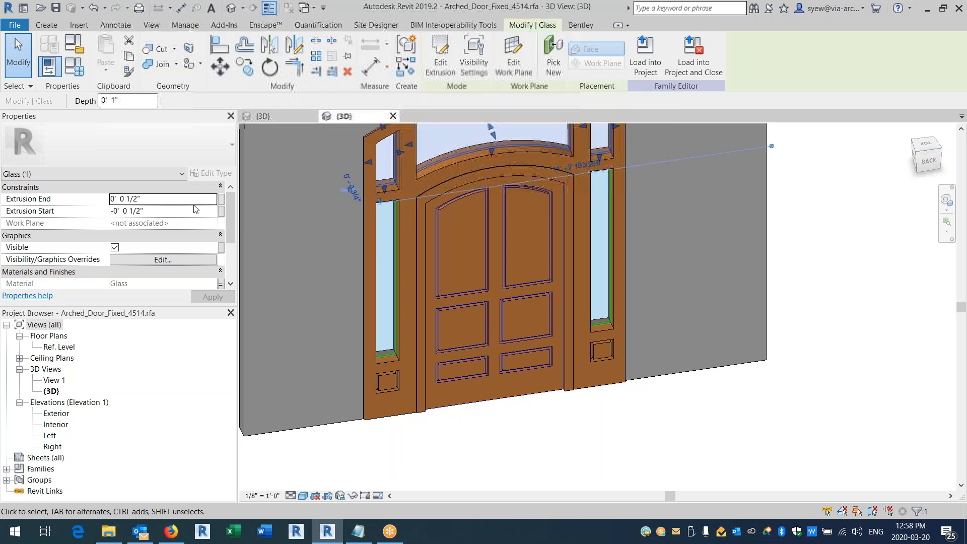
click(220, 285)
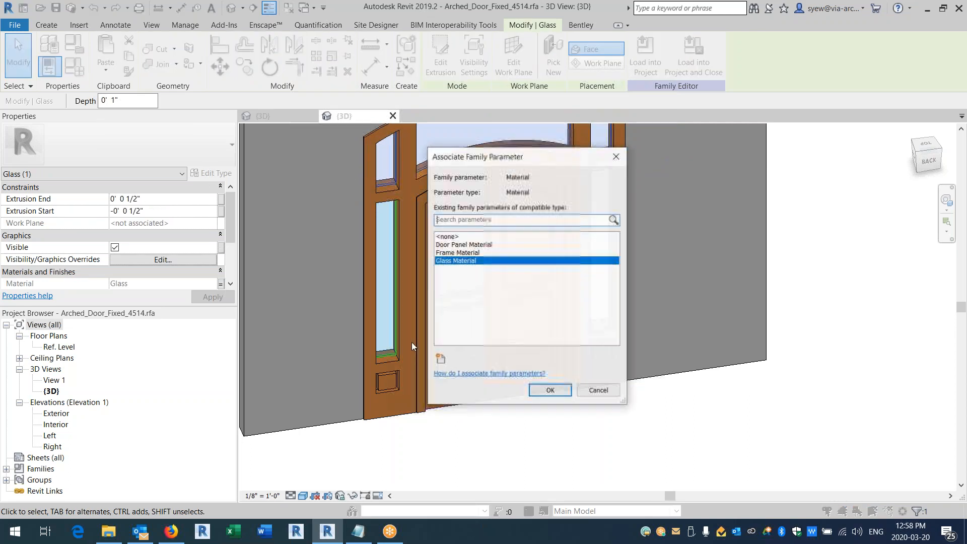
text(G)
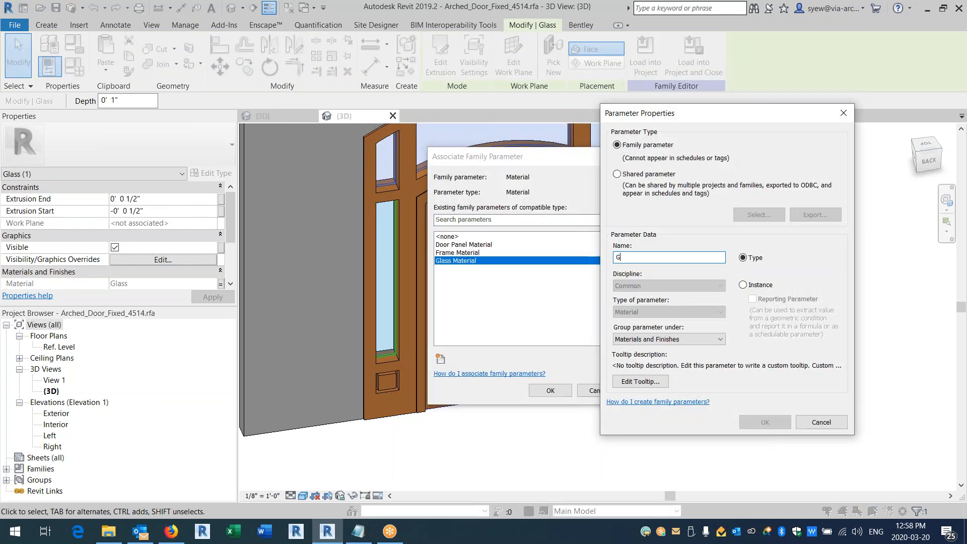
text(lass Material Top)
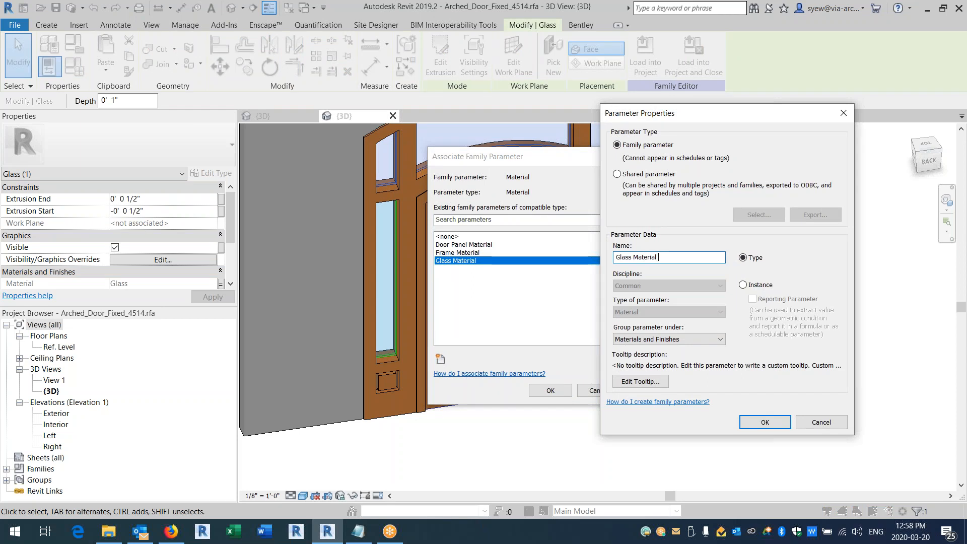
key(Return)
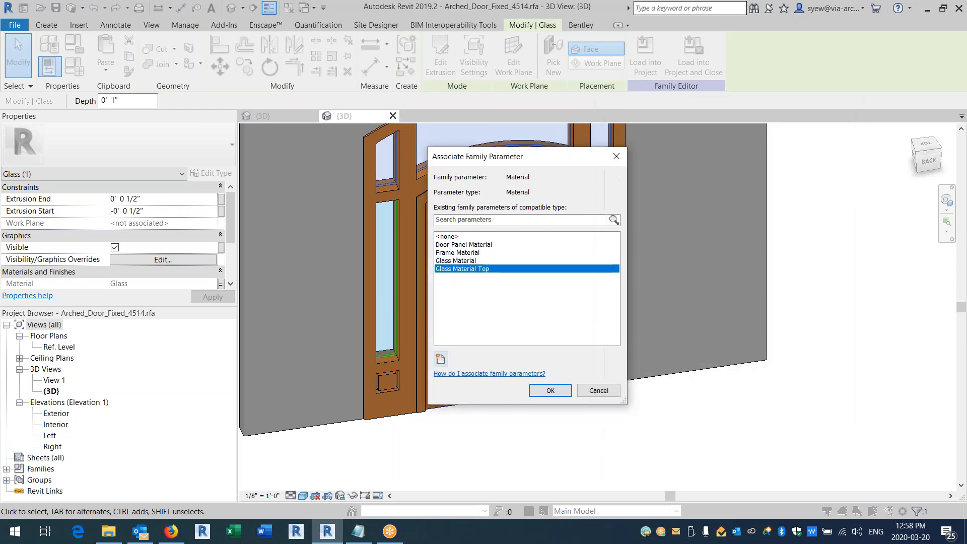
click(548, 391)
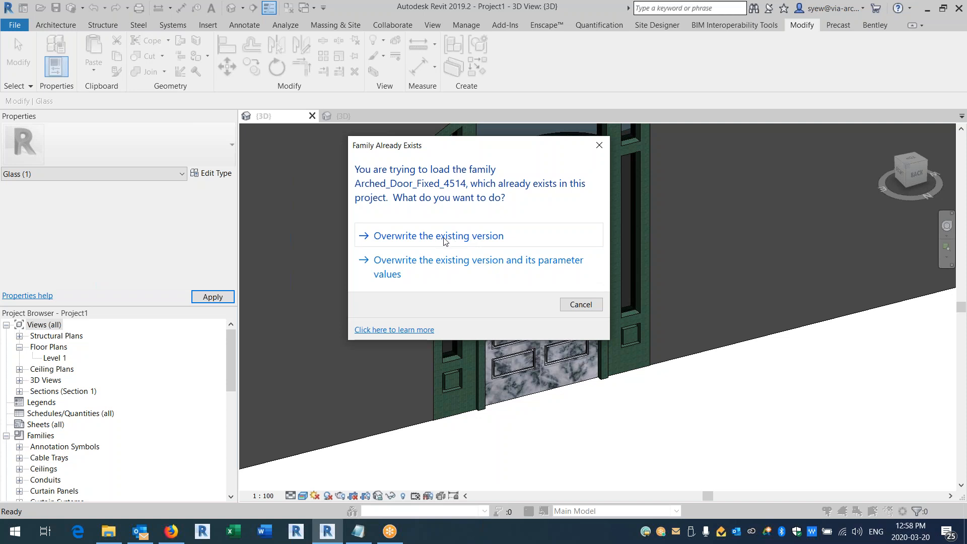
Step: Load the family into the project, overwriting the existing version and its parameter values, and review the placed door's type properties
click(446, 267)
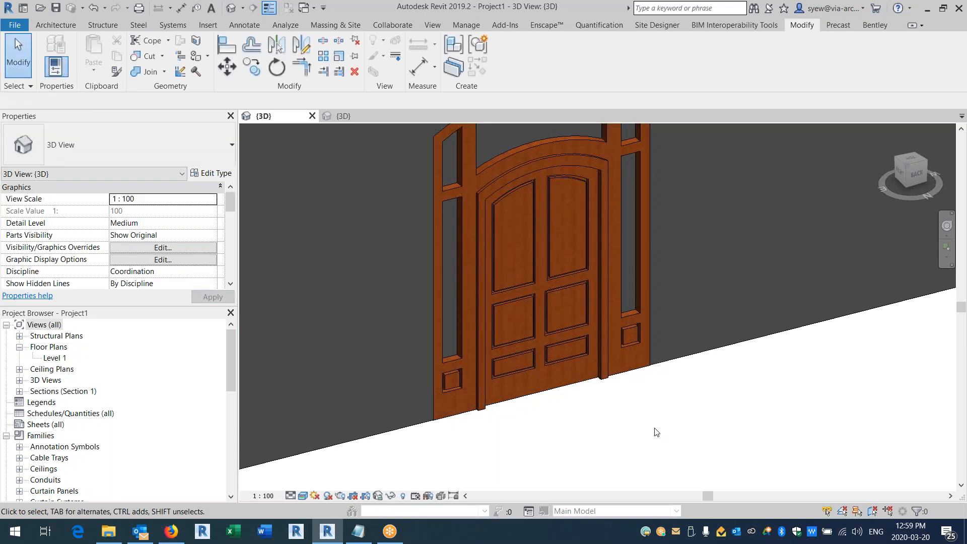
click(559, 346)
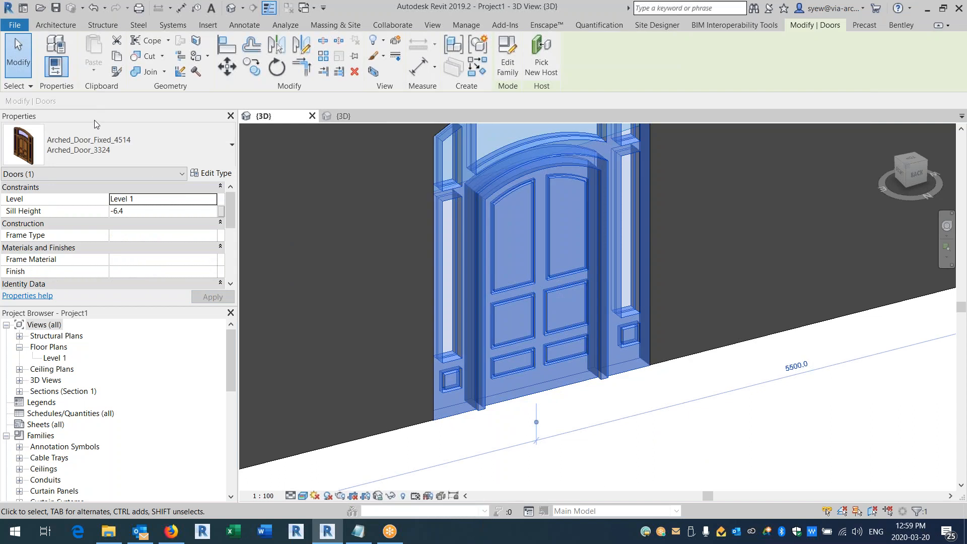
click(67, 72)
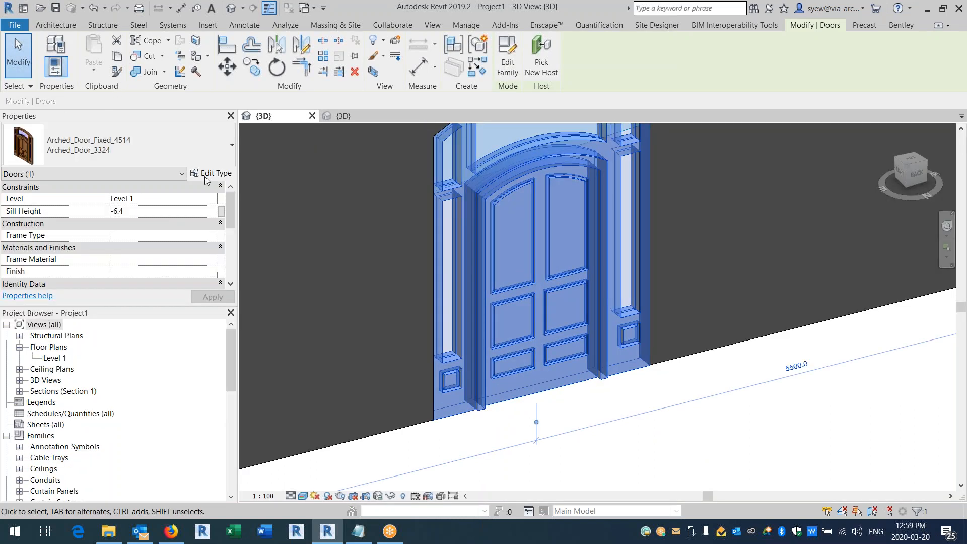
click(204, 173)
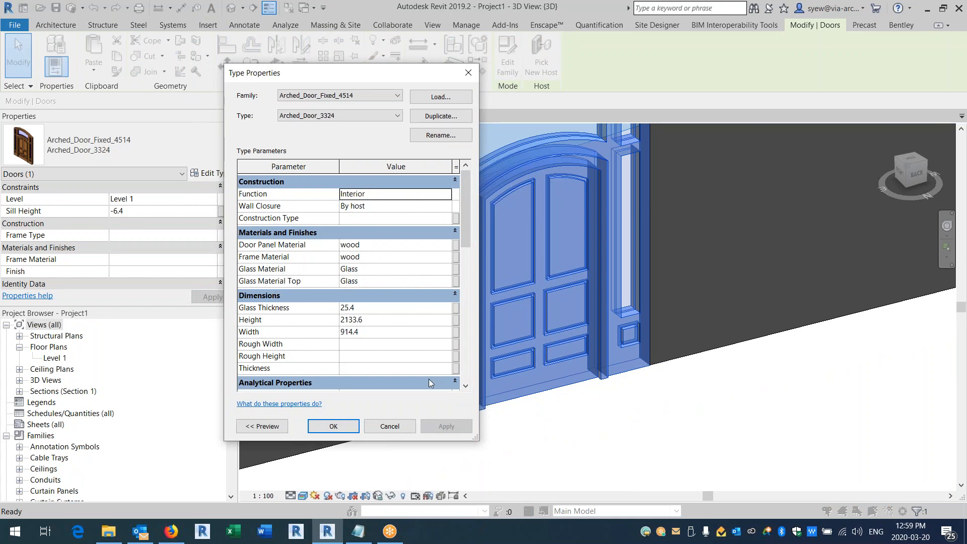
click(333, 426)
click(482, 420)
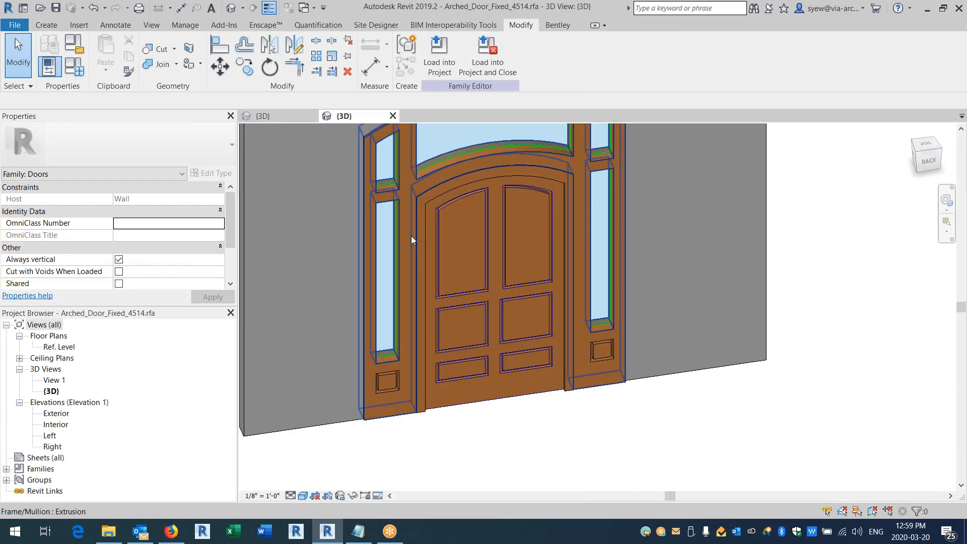
Step: Set the door family's Glass Thickness to 0' 2" and reload it into the project, overwriting the existing version and its parameter values
click(74, 66)
click(526, 318)
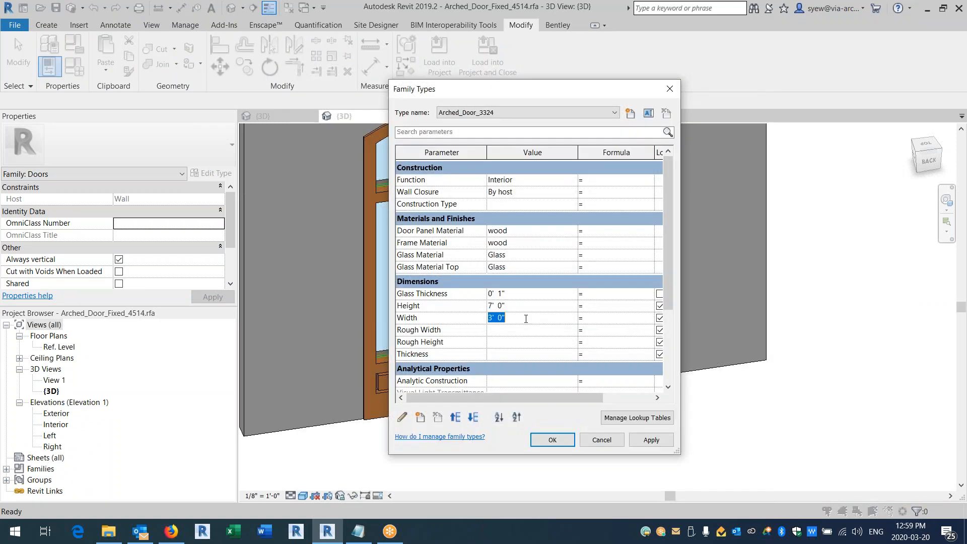
double_click(501, 296)
text(2)
click(553, 440)
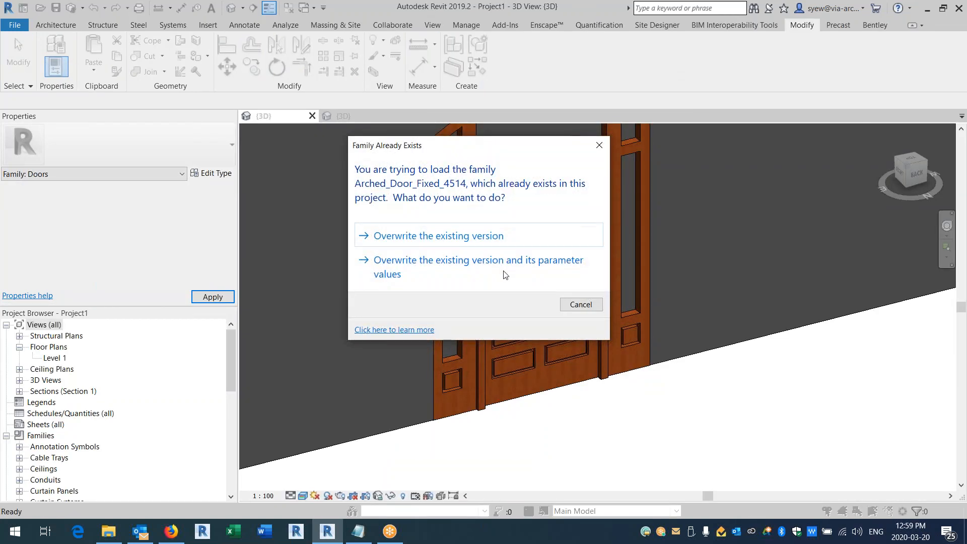
click(501, 266)
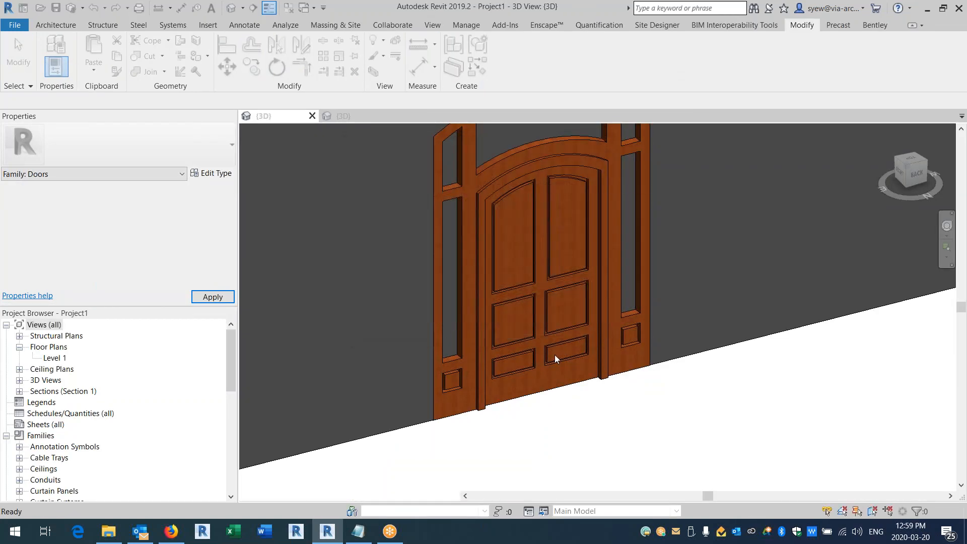
key(Escape)
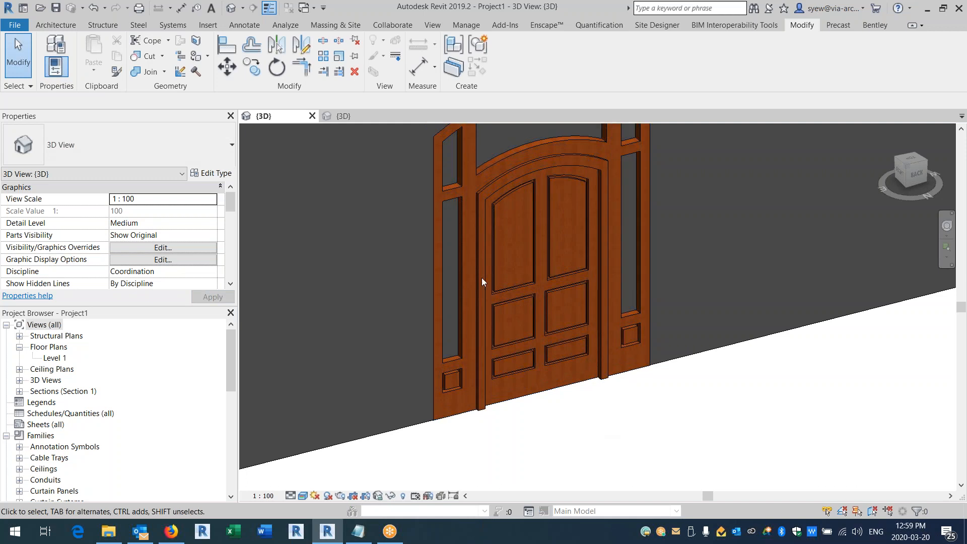
Step: Review all type parameters of the door family, reload it into the project and select the placed door
click(371, 117)
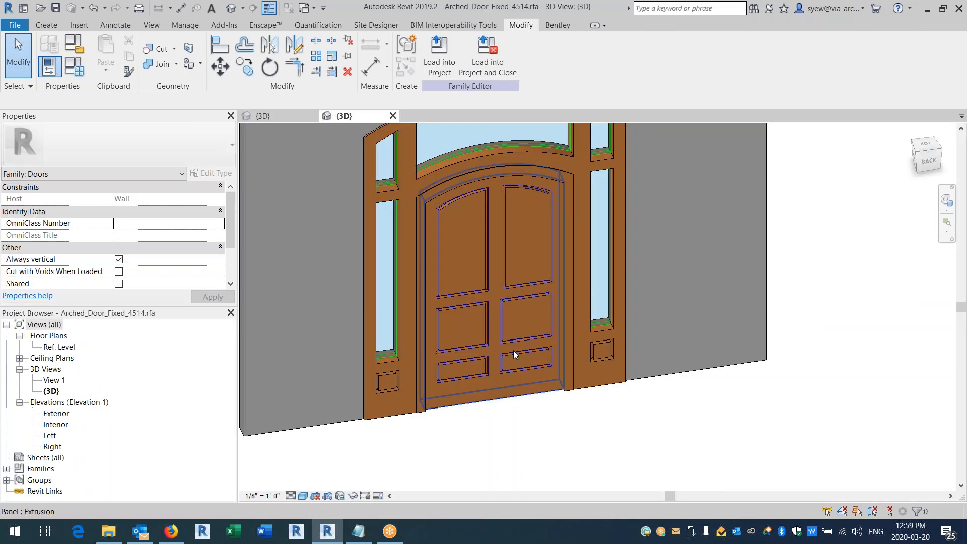
click(75, 65)
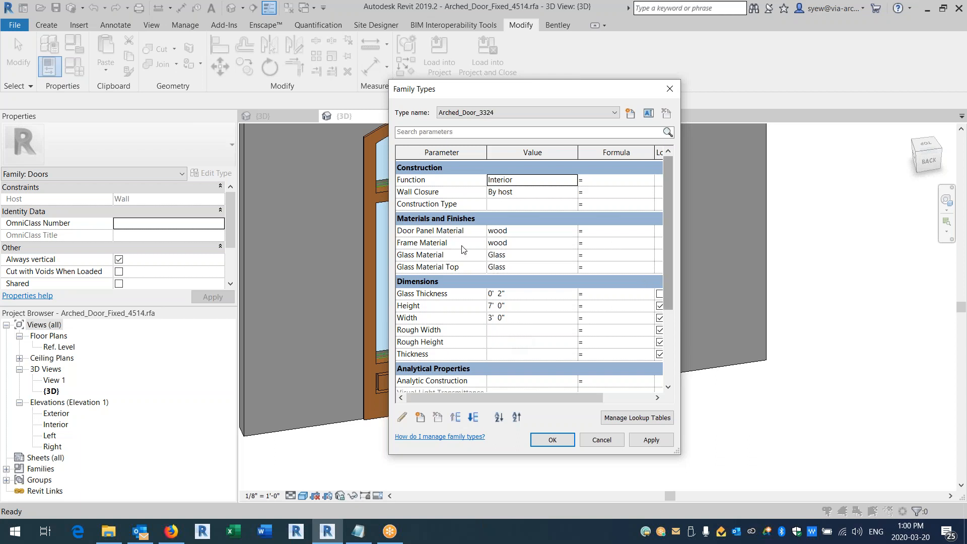
drag(666, 235, 667, 335)
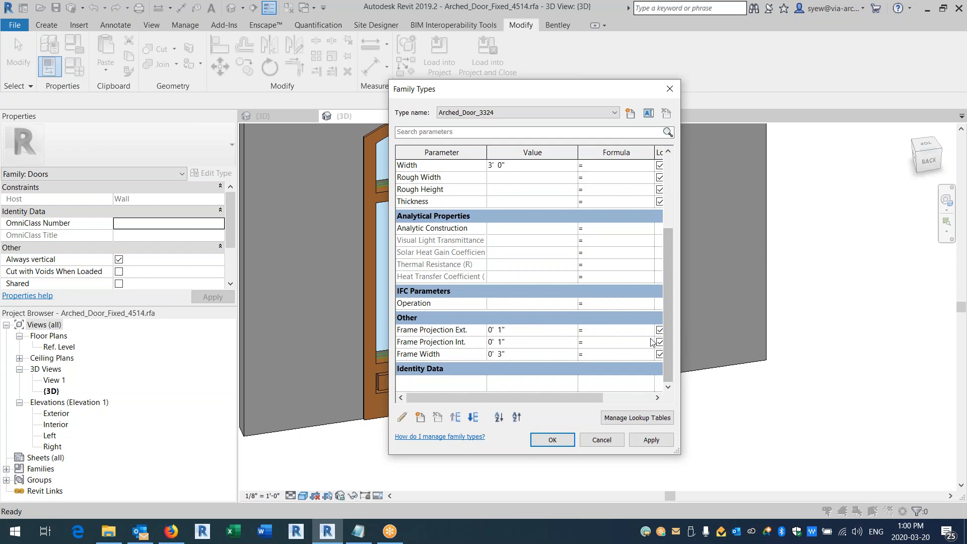
scroll(668, 323, up, 5)
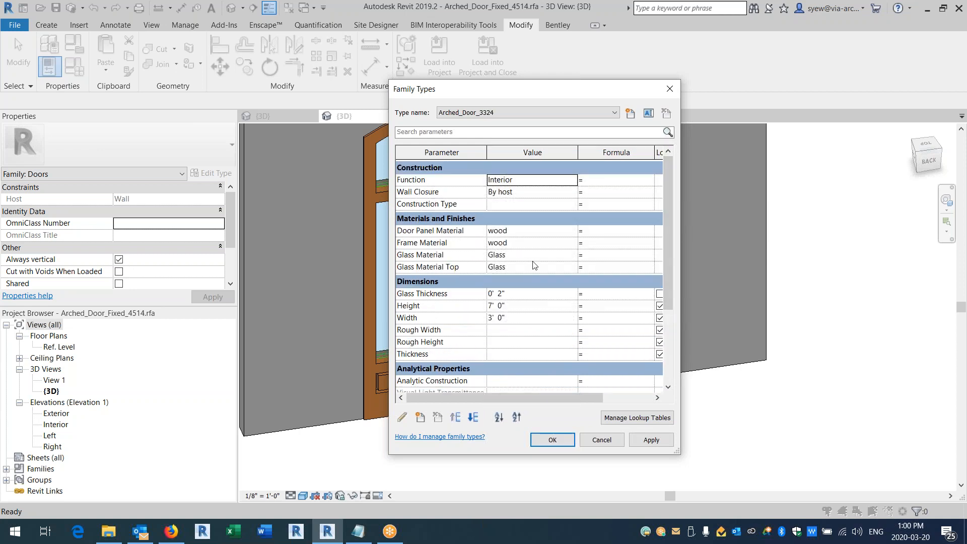
click(557, 438)
click(446, 66)
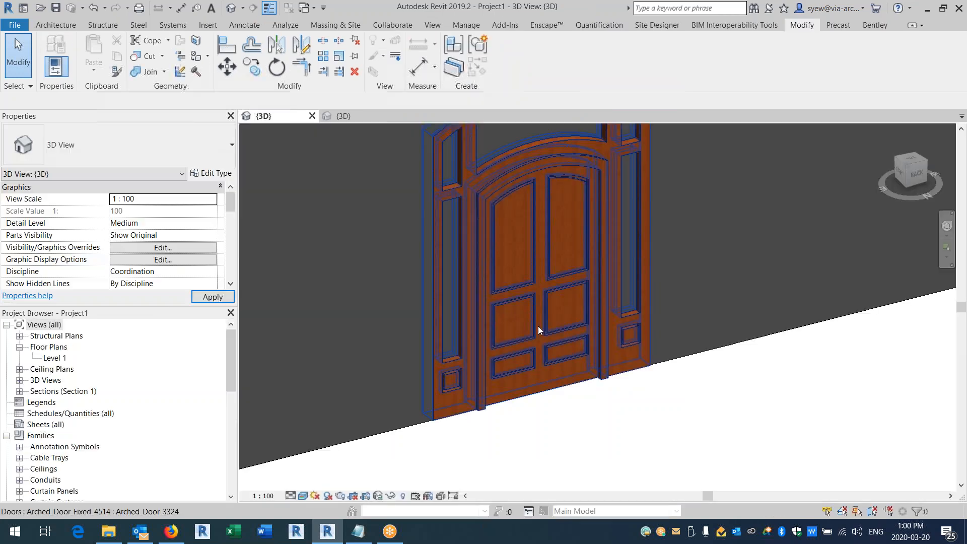
click(548, 269)
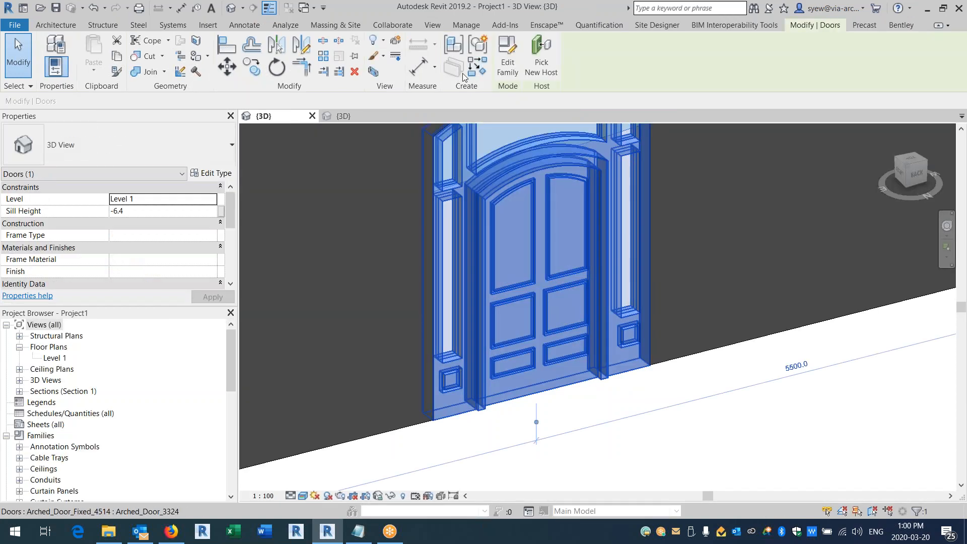
Step: Set the door family's Glass Material type parameter to Phase-Demo and reload the family into the project
click(508, 56)
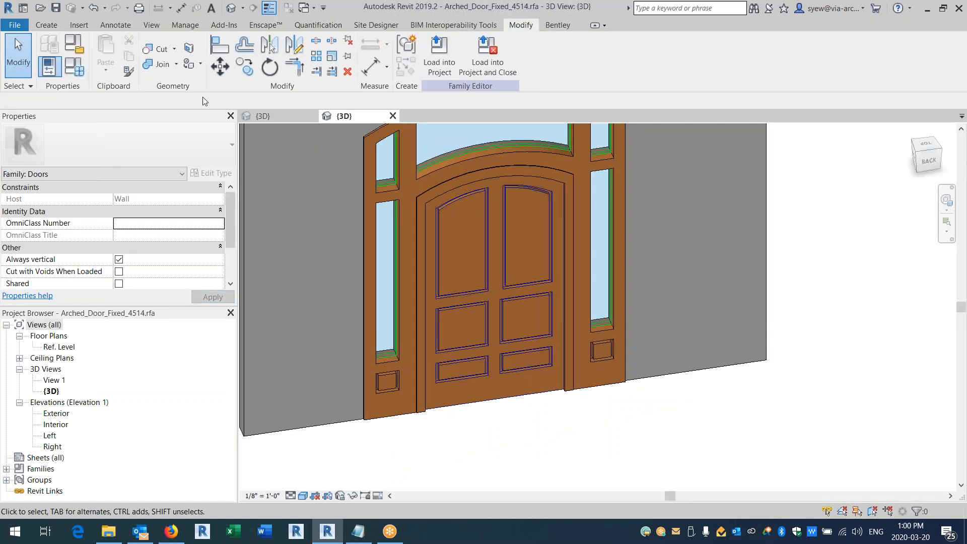
click(395, 156)
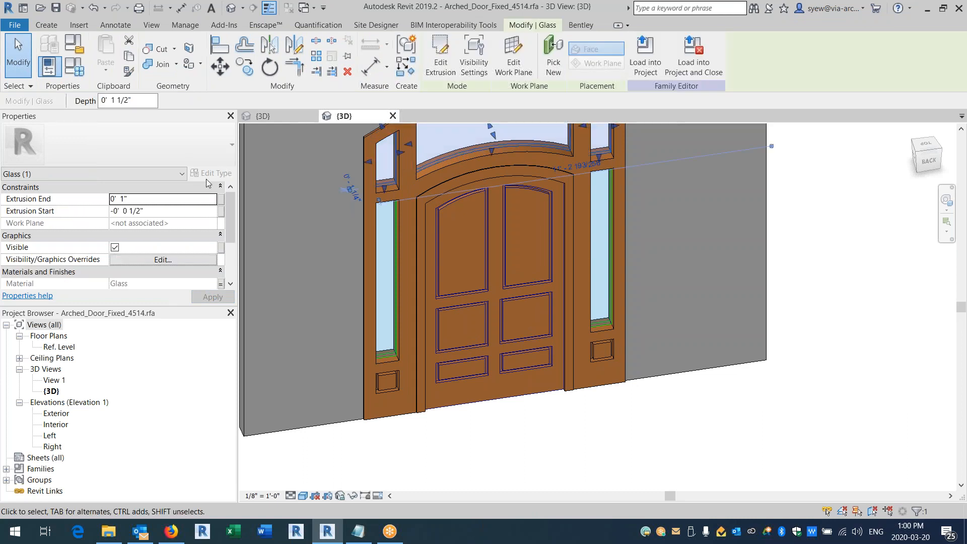
click(74, 66)
click(555, 255)
click(573, 255)
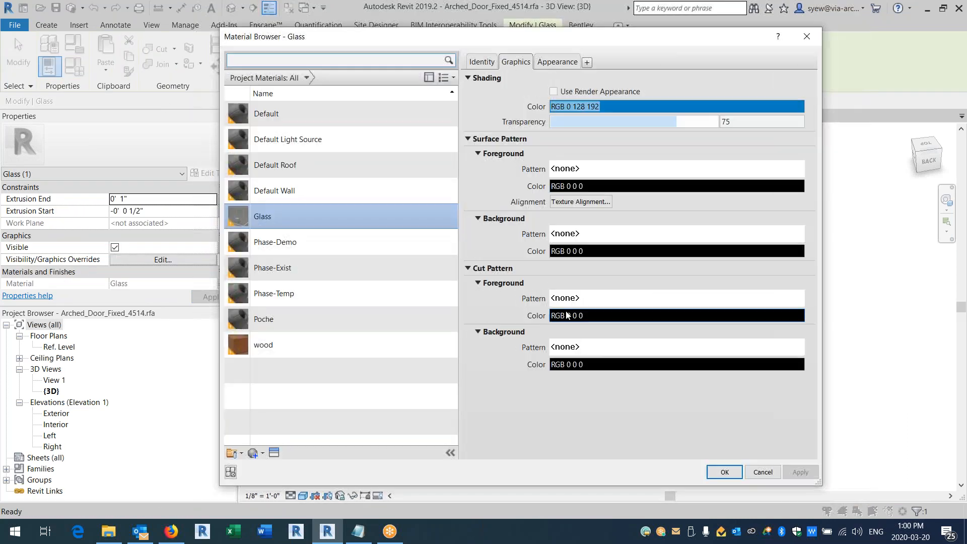
click(302, 243)
click(724, 472)
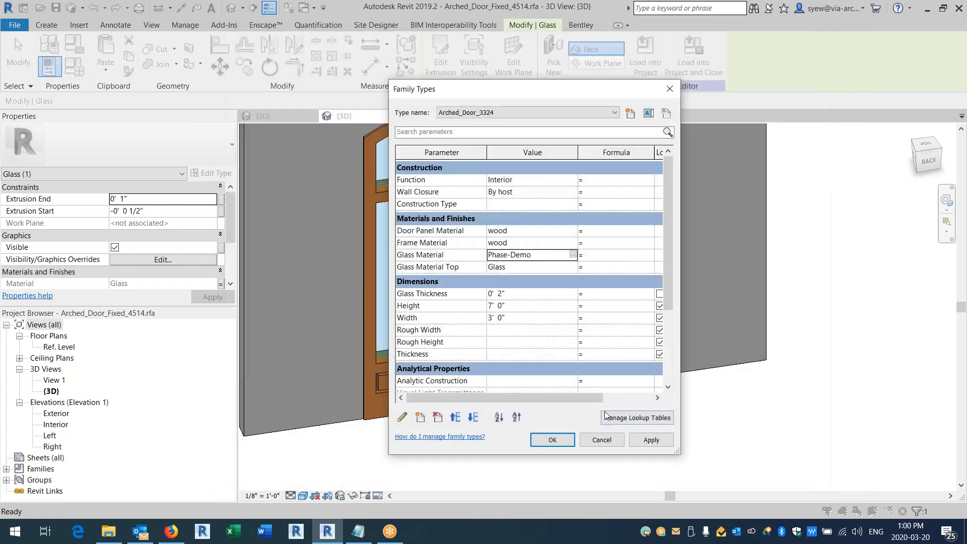
key(Return)
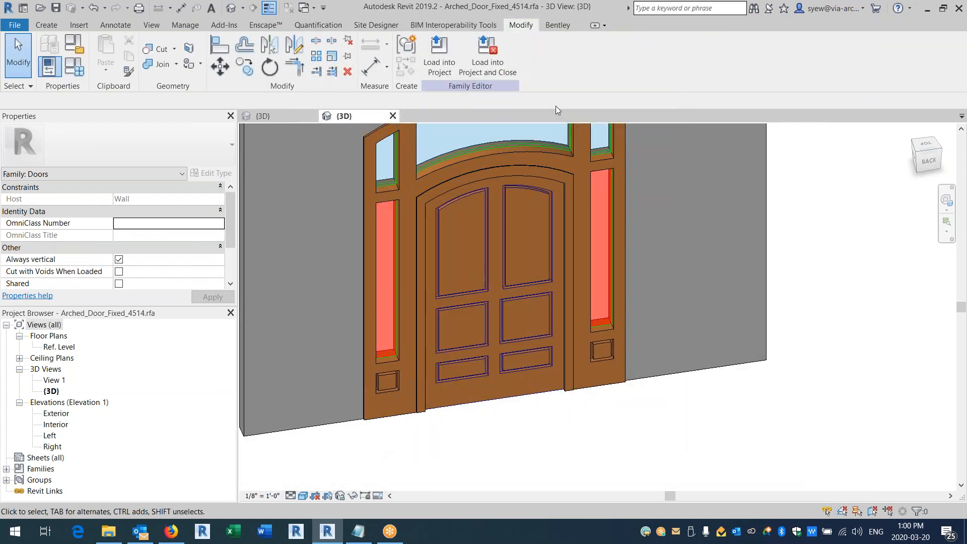
click(440, 55)
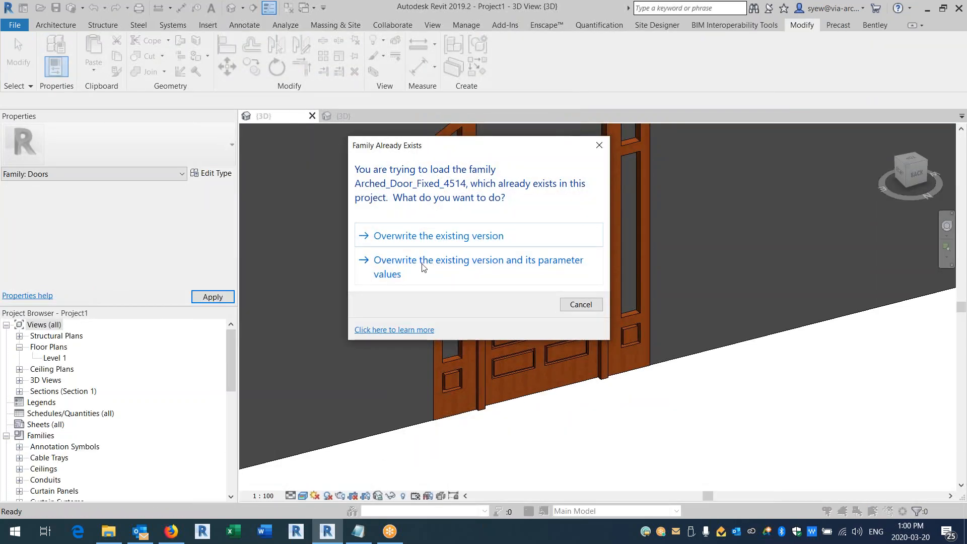